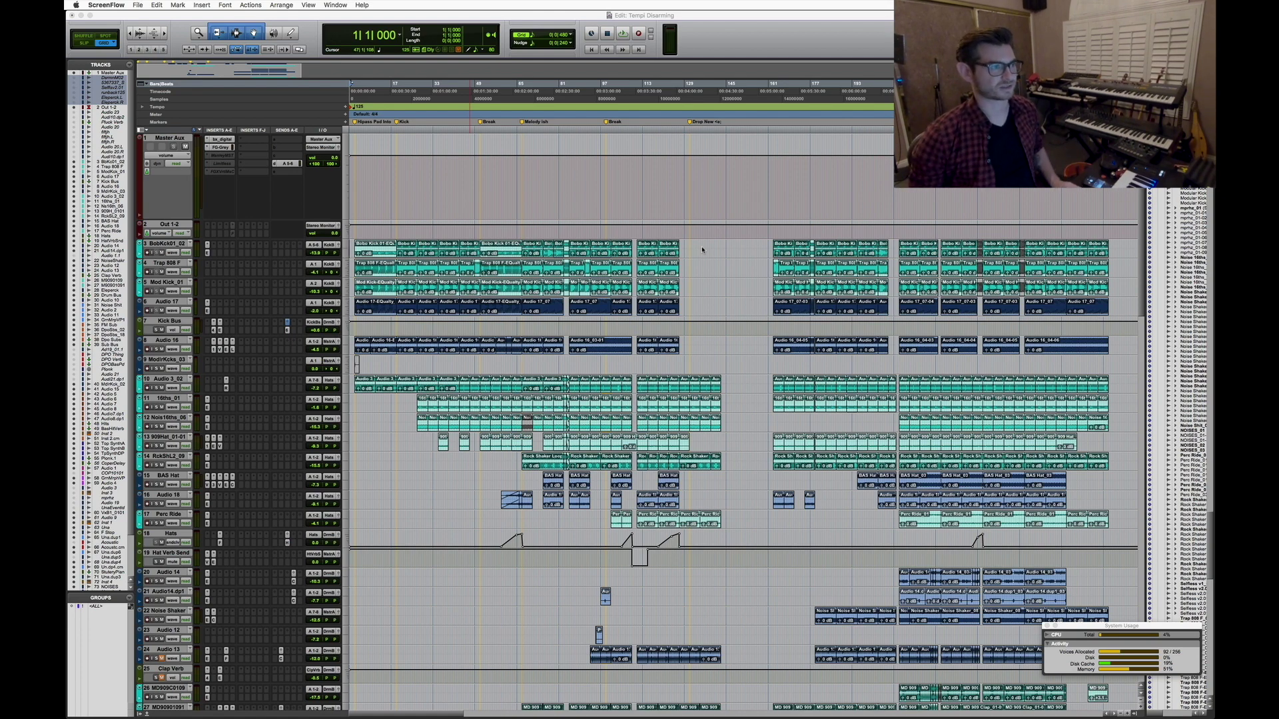
# Look over the session's full track arrangement, from the Master Aux down through the percussion, bass, synth and effects tracks
pyautogui.click(702, 250)
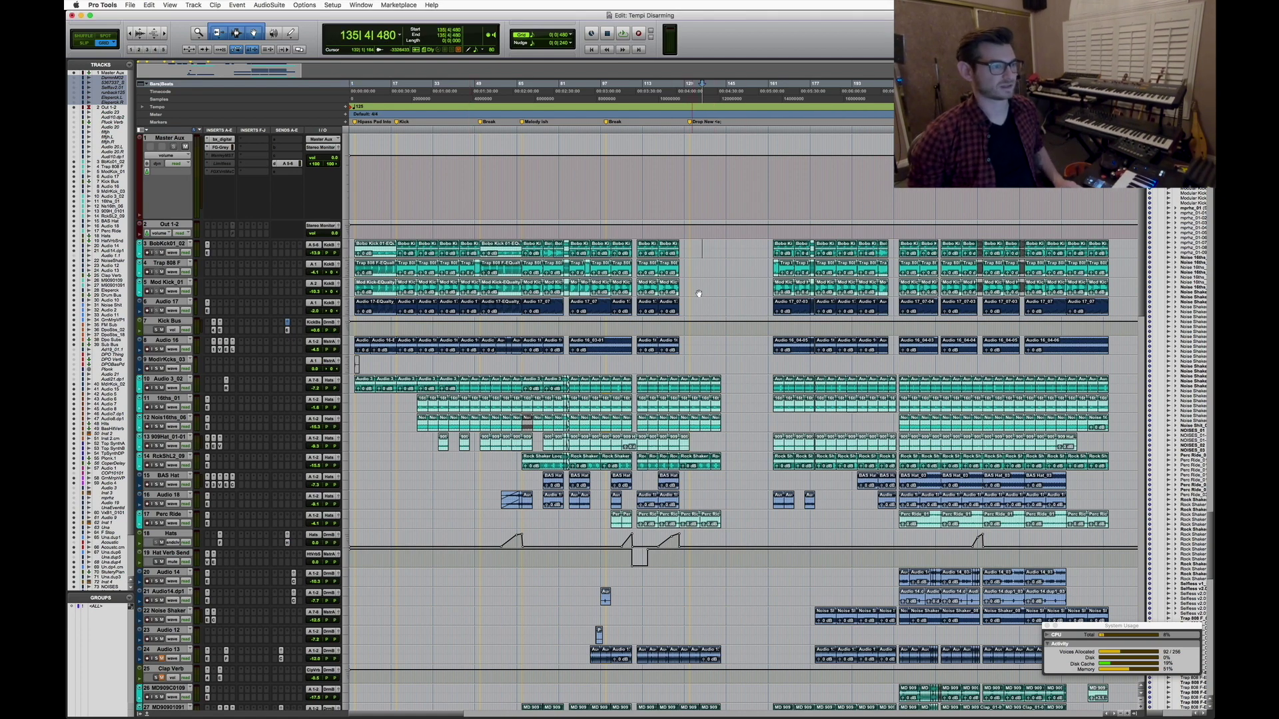
pyautogui.scroll(-10, 694, 293)
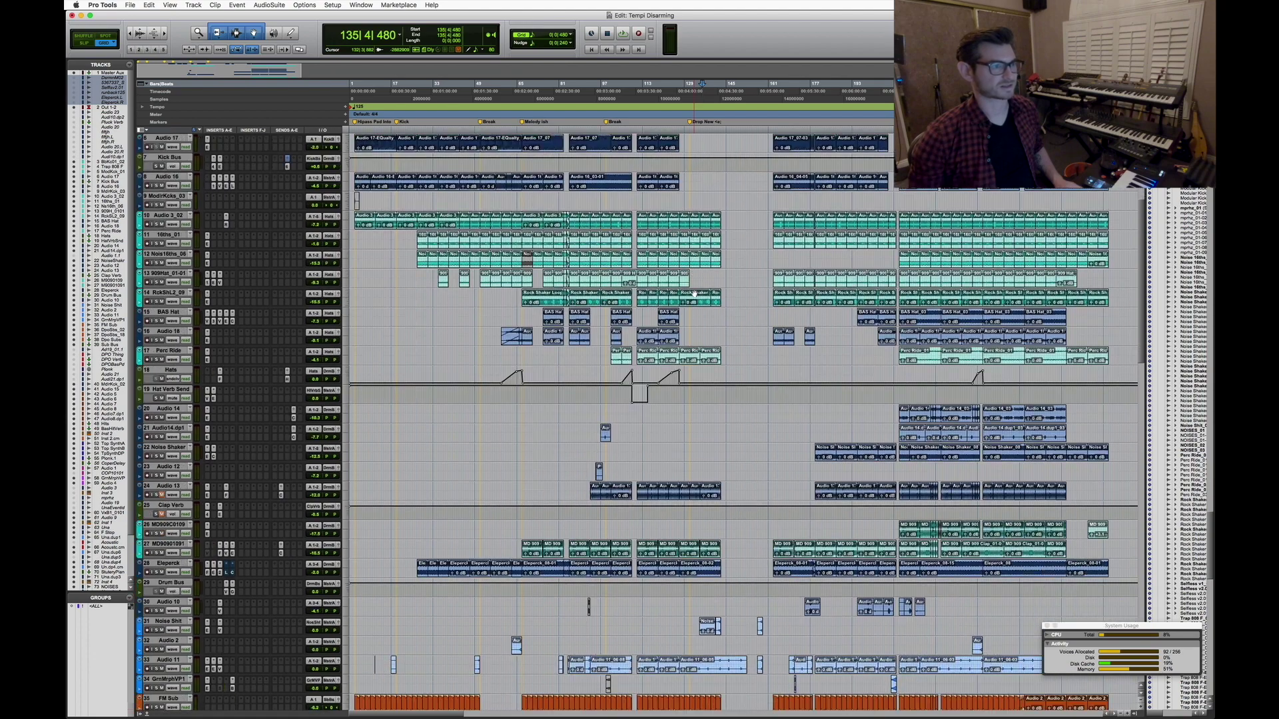
pyautogui.scroll(-10, 695, 291)
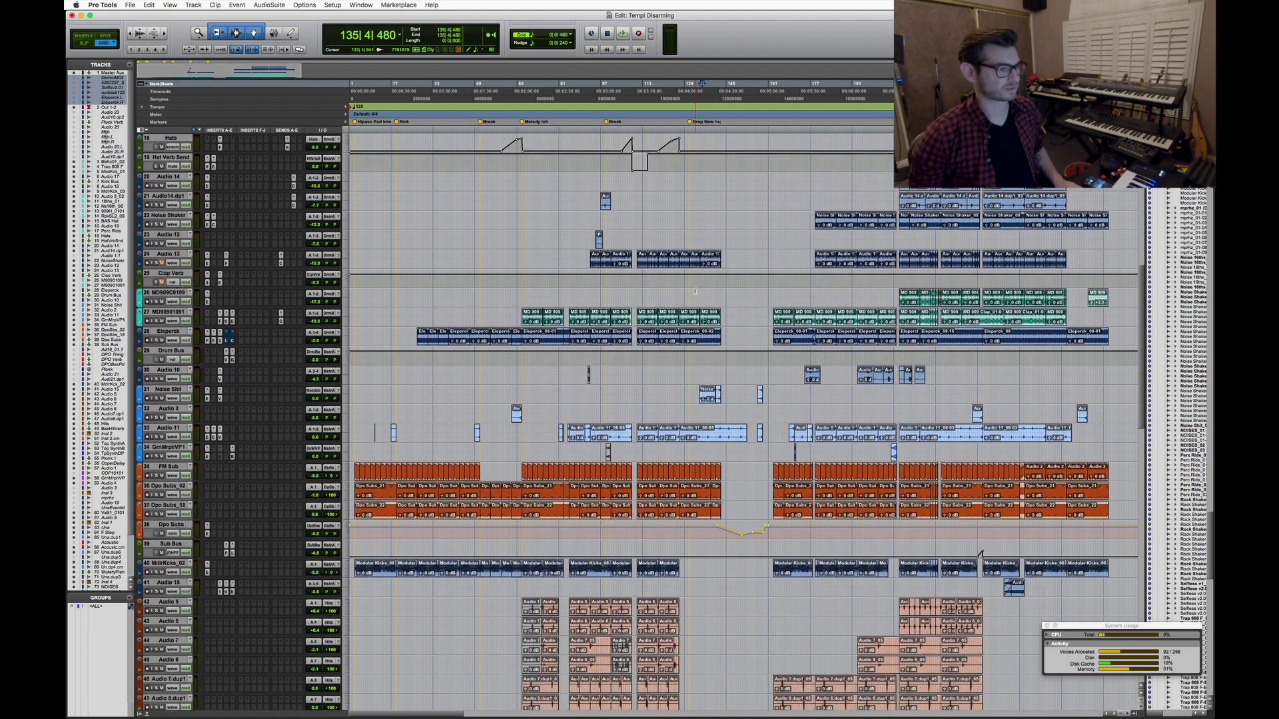
pyautogui.scroll(-10, 695, 291)
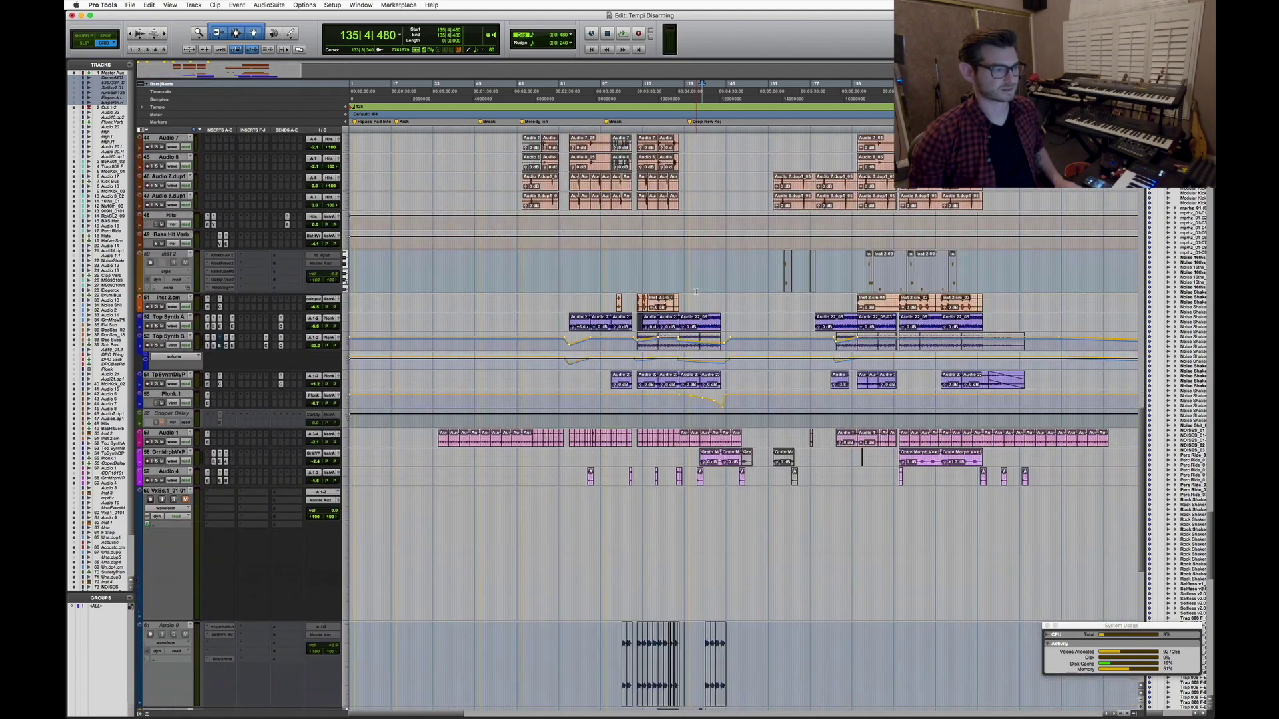
pyautogui.scroll(15, 697, 298)
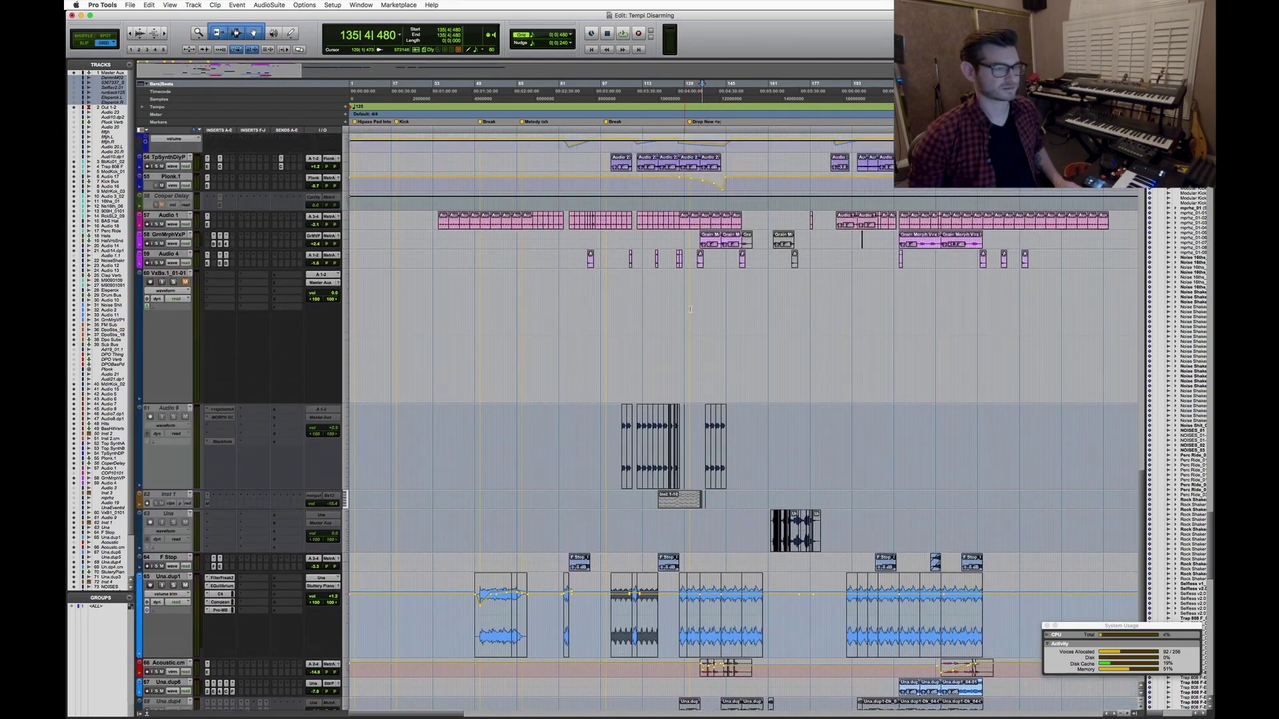
pyautogui.scroll(10, 683, 311)
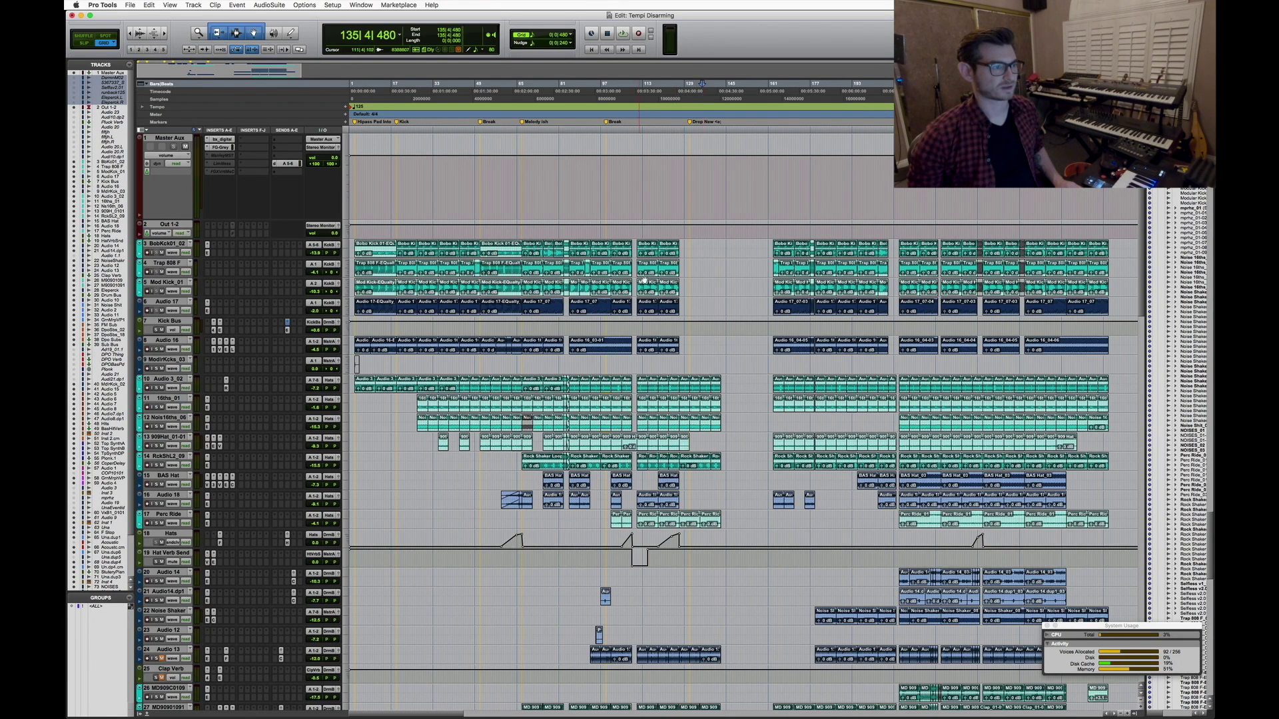
# Play the arrangement from bar 109 through the short break into the section where the kicks return
pyautogui.click(664, 230)
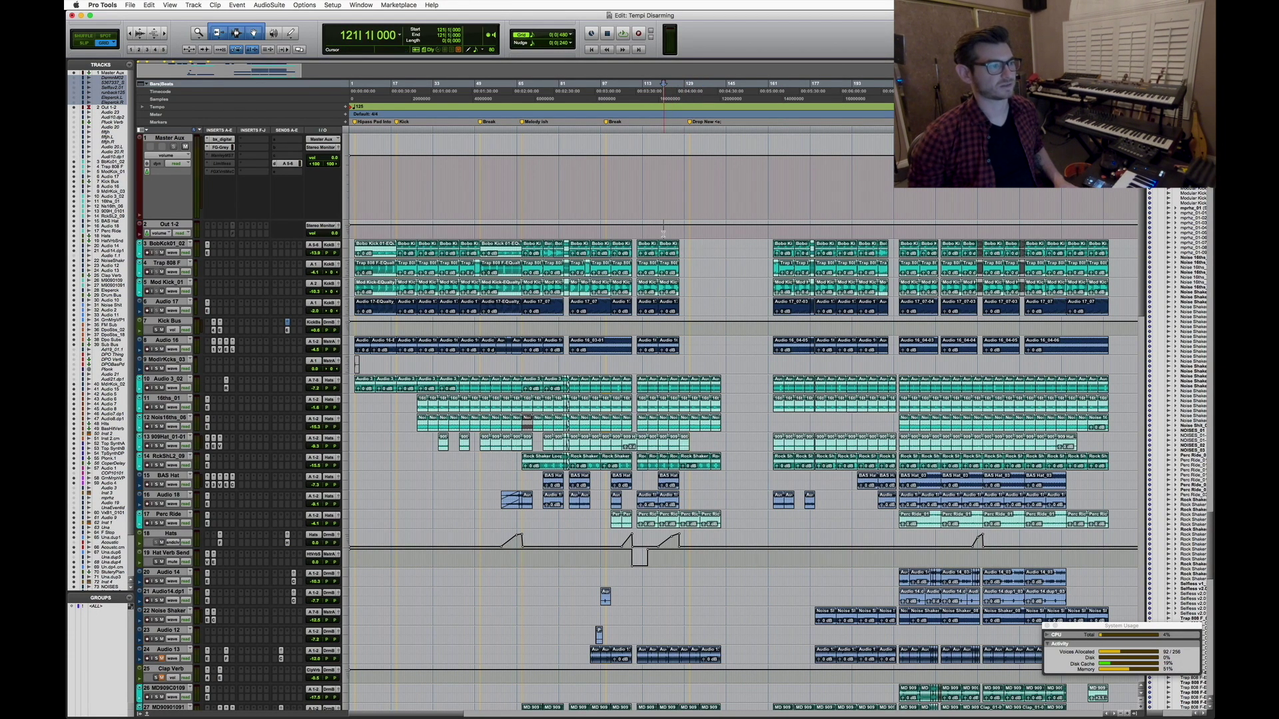
pyautogui.press('t')
pyautogui.press('t')
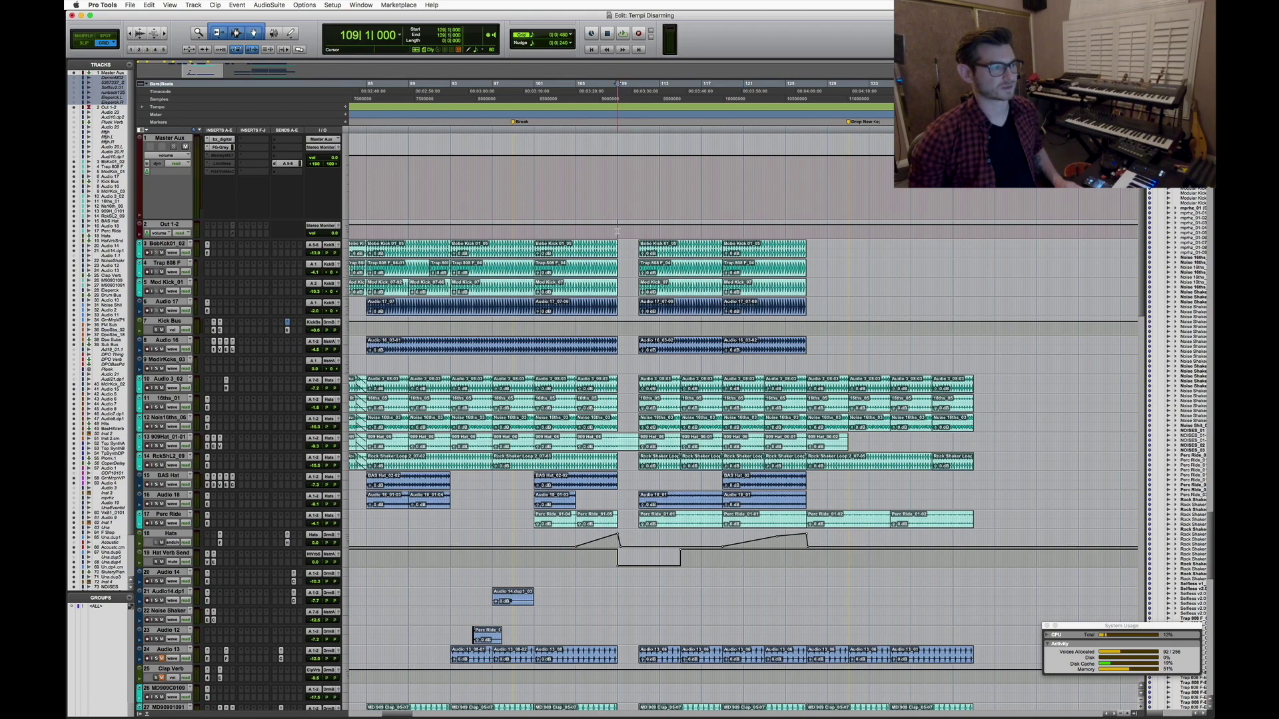
pyautogui.press('space')
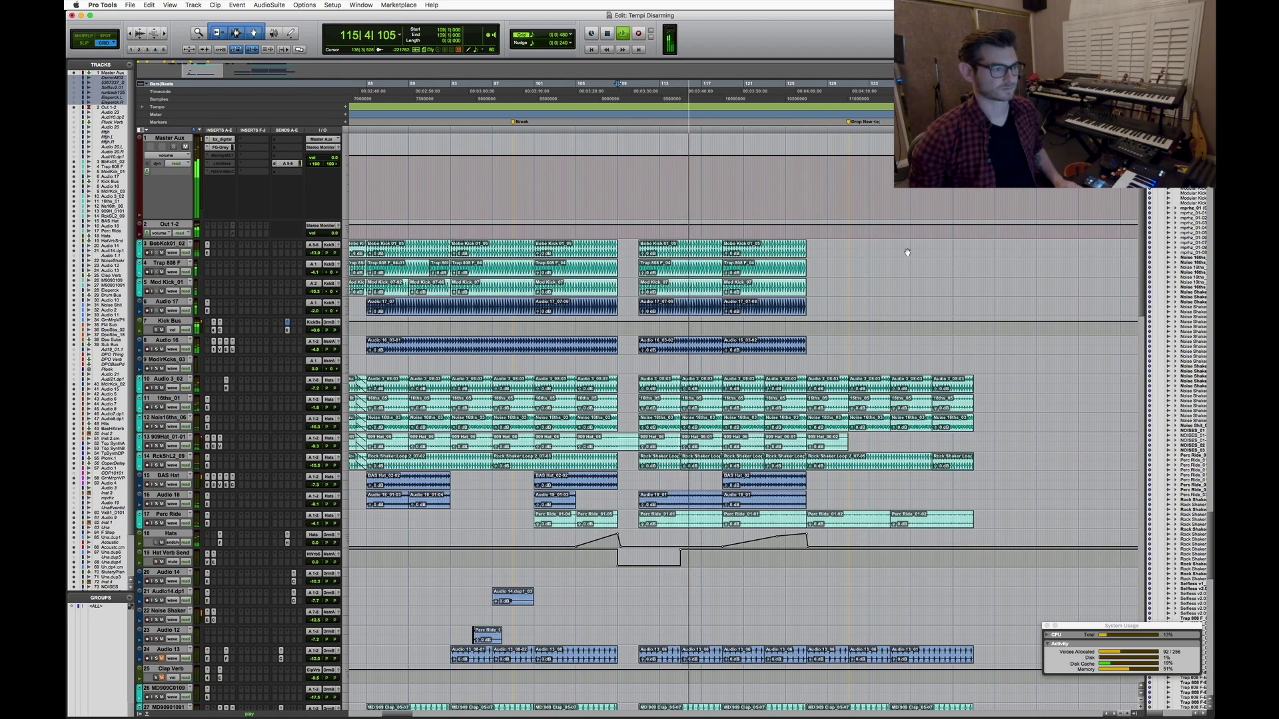
pyautogui.press('space')
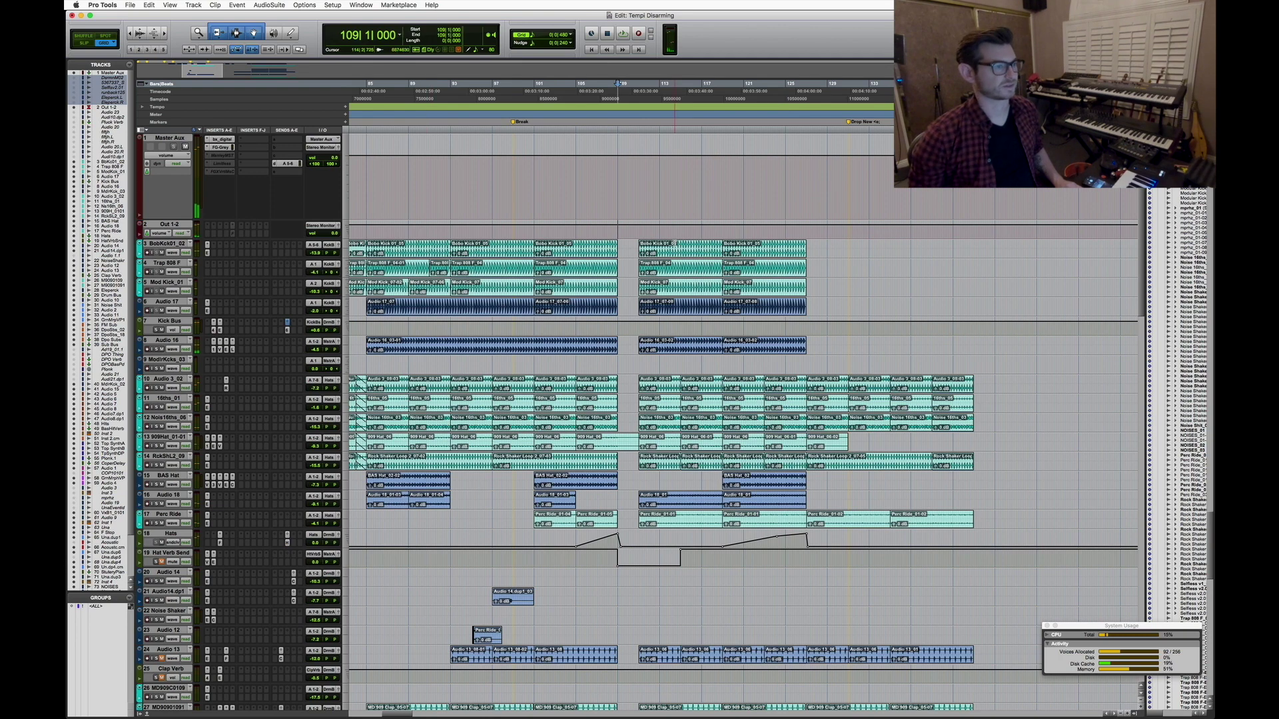
# Select the clip starting at bar 111 on the BobKick01_02 track
pyautogui.click(677, 233)
pyautogui.press('t')
pyautogui.press('t')
pyautogui.press('t')
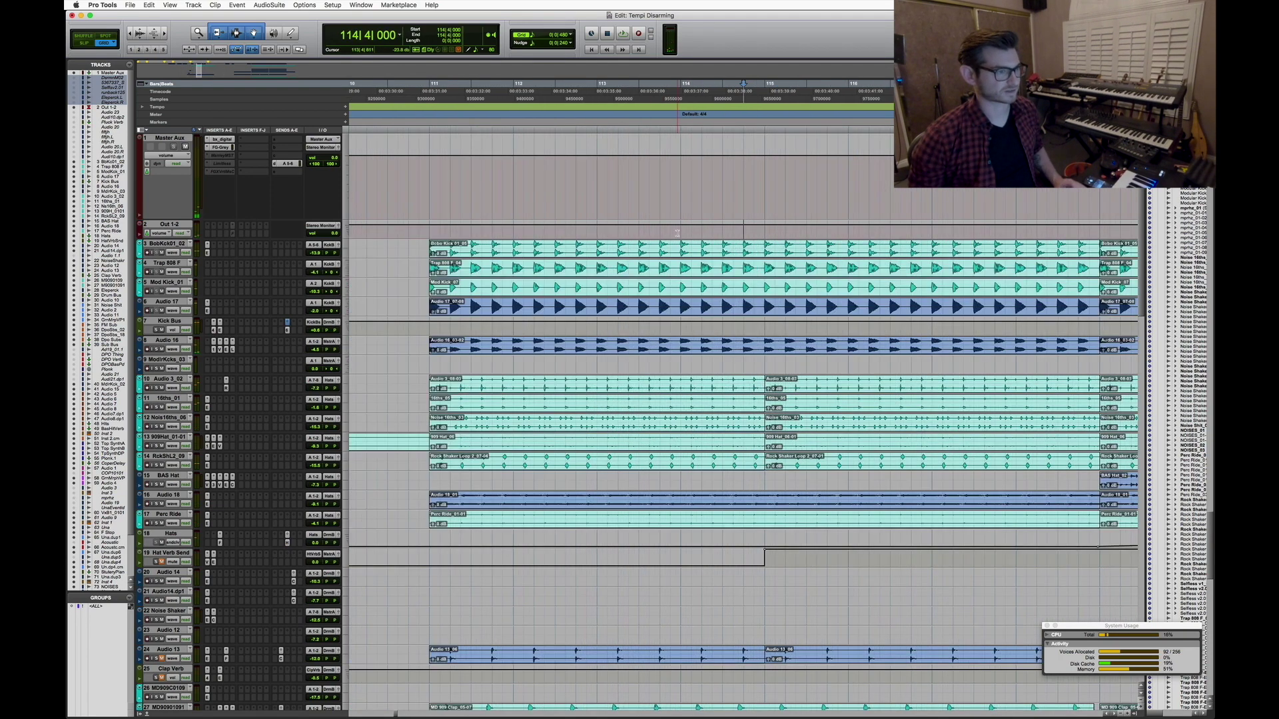
pyautogui.scroll(-2, 677, 233)
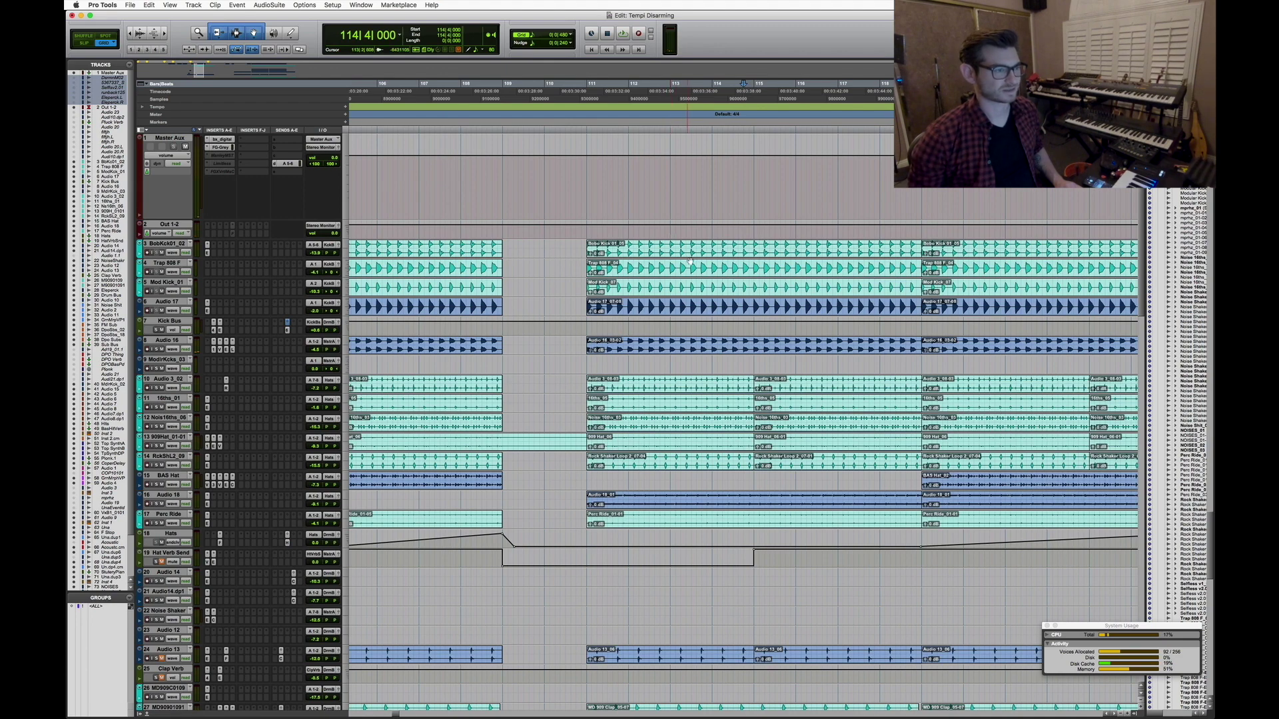
pyautogui.click(689, 257)
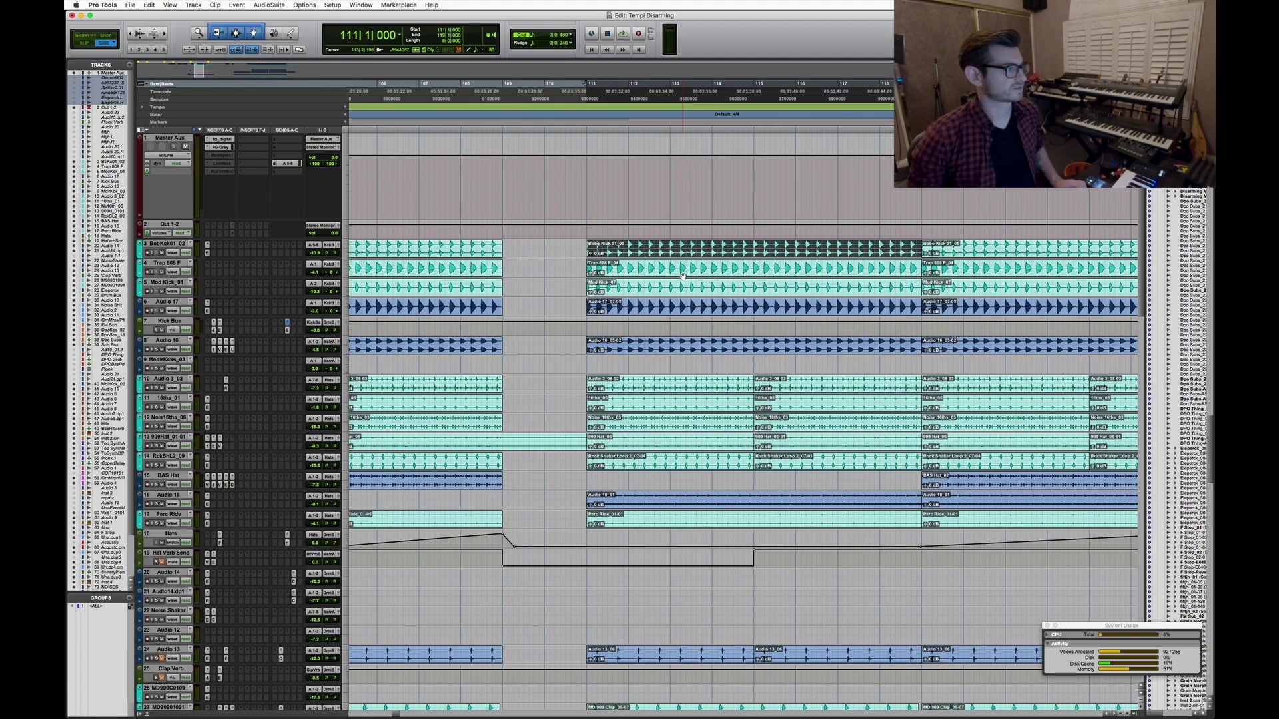
# Solo the Kick Bus and select the Trap 808 F, Mod Kick_01 and Audio 17 tracks
pyautogui.click(164, 304)
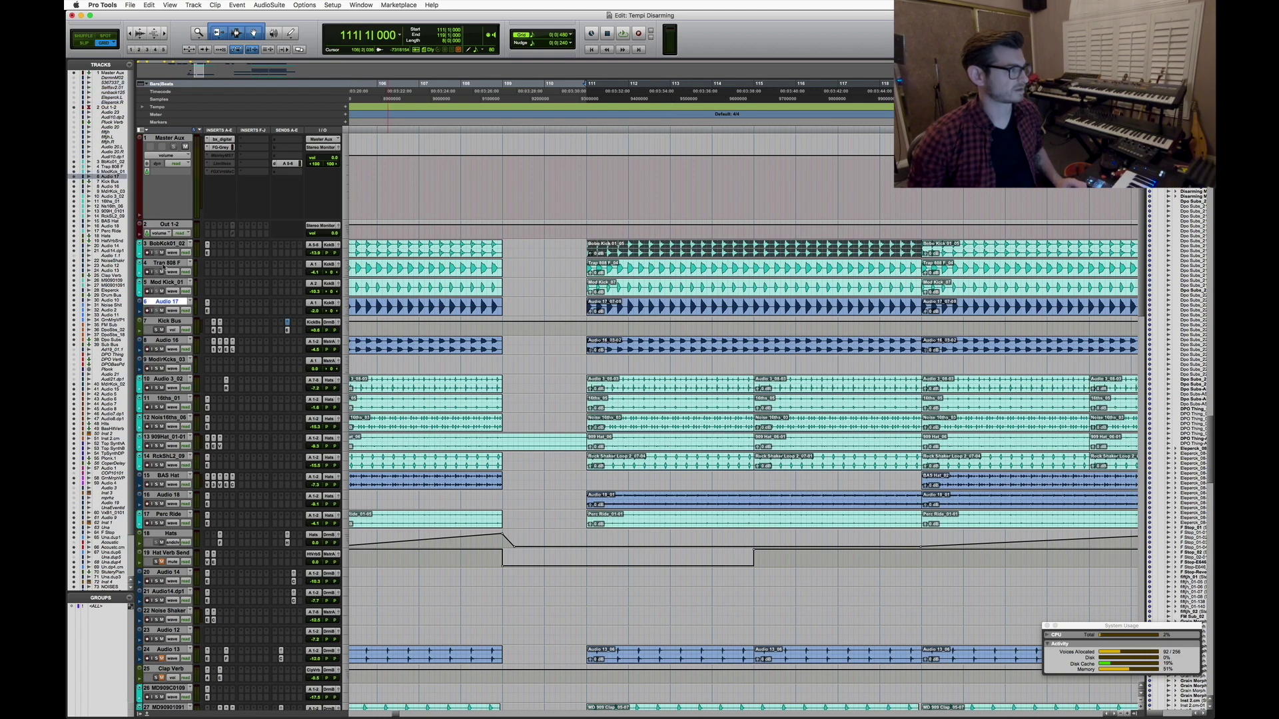
pyautogui.click(168, 321)
pyautogui.click(165, 305)
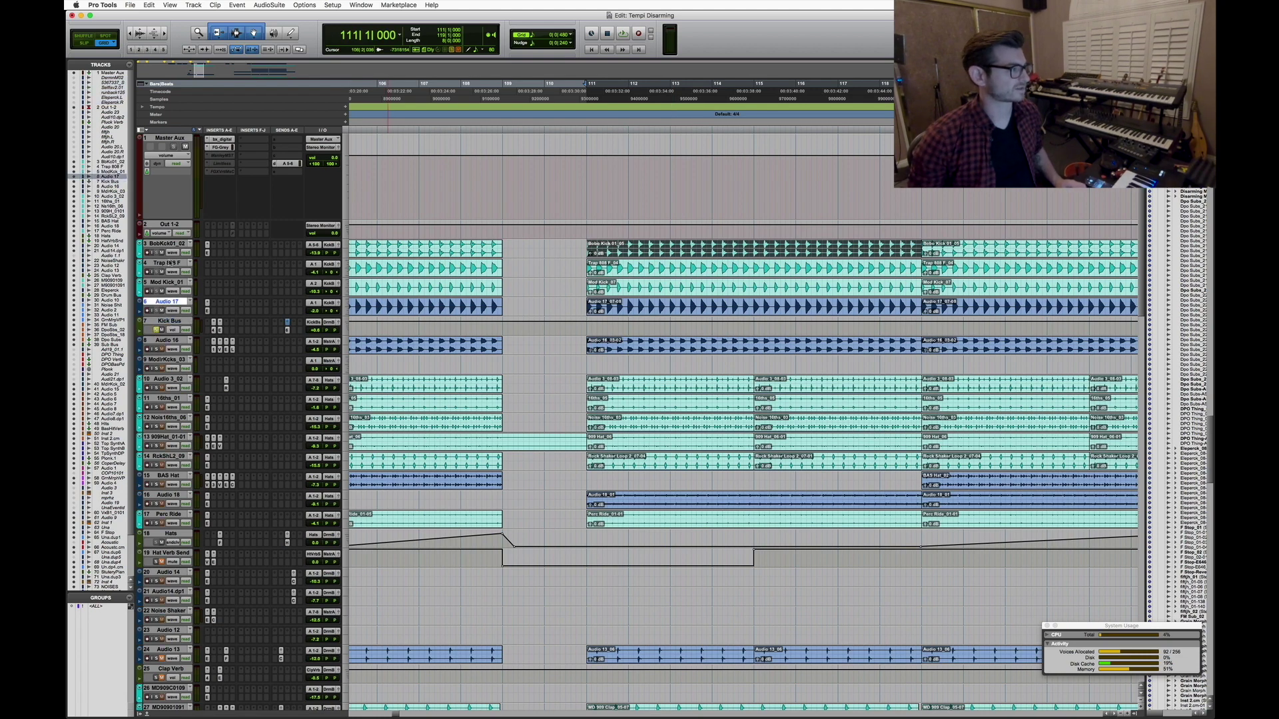
pyautogui.keyDown('shift'); pyautogui.click(166, 263); pyautogui.keyUp('shift')
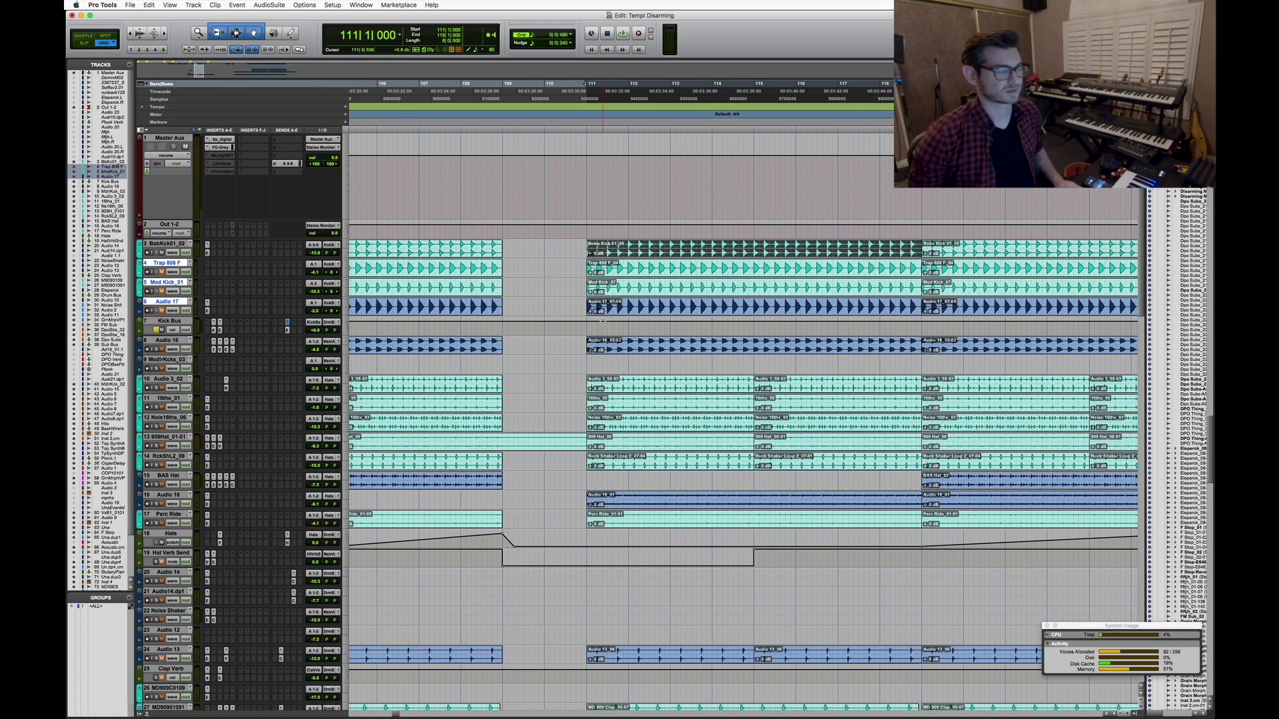
# Play the kick from bar 111 and compare the BobKick01_02 track's Equilibrium EQ bypassed and active
pyautogui.press('space')
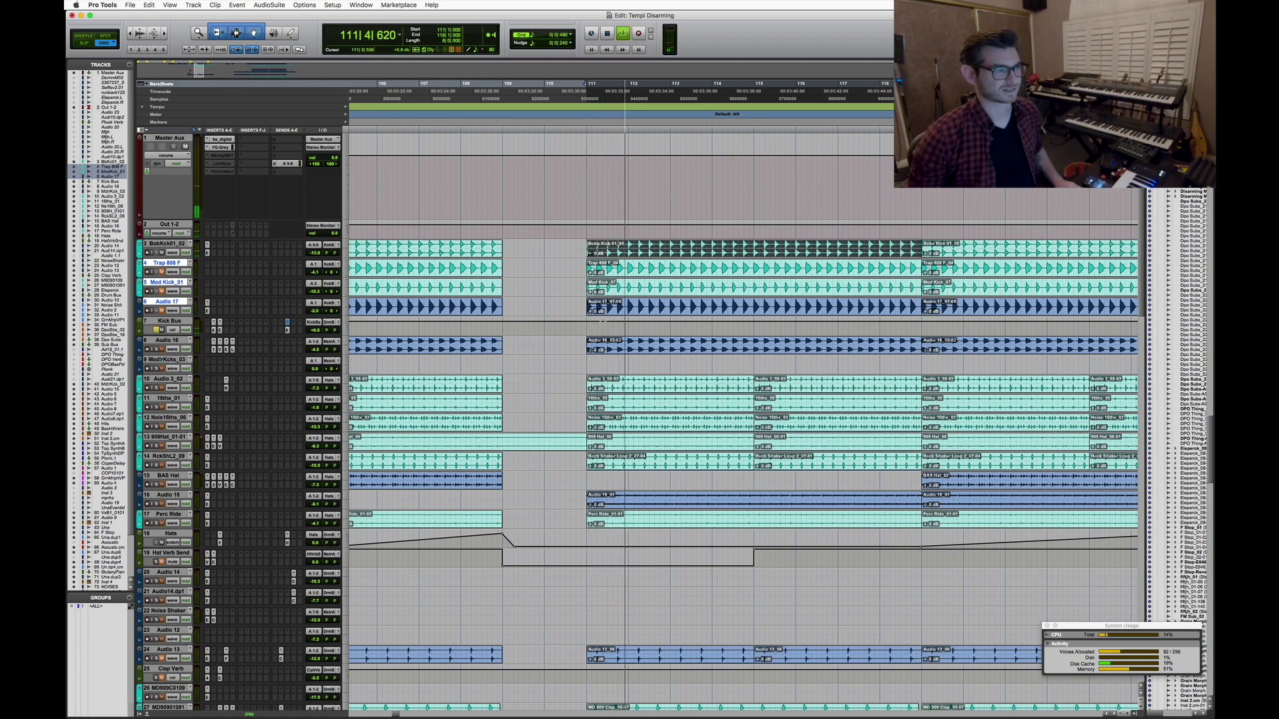
pyautogui.click(207, 253)
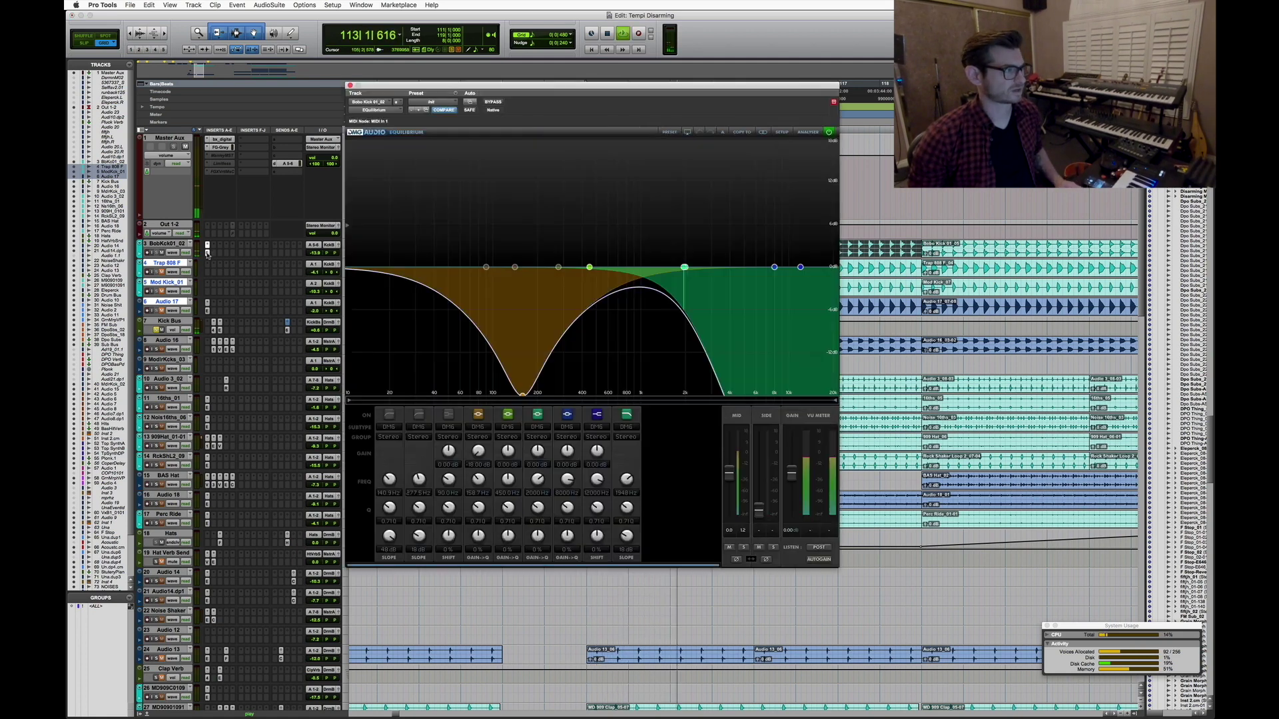
pyautogui.click(494, 103)
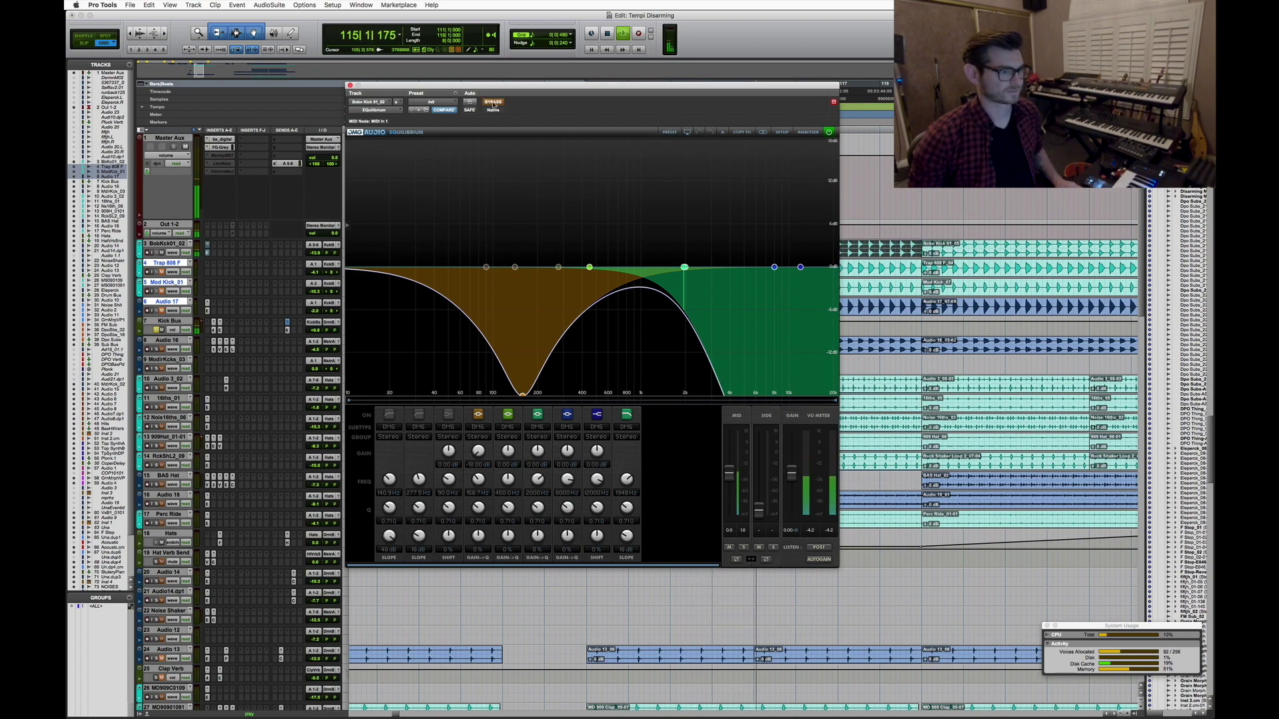
pyautogui.click(494, 103)
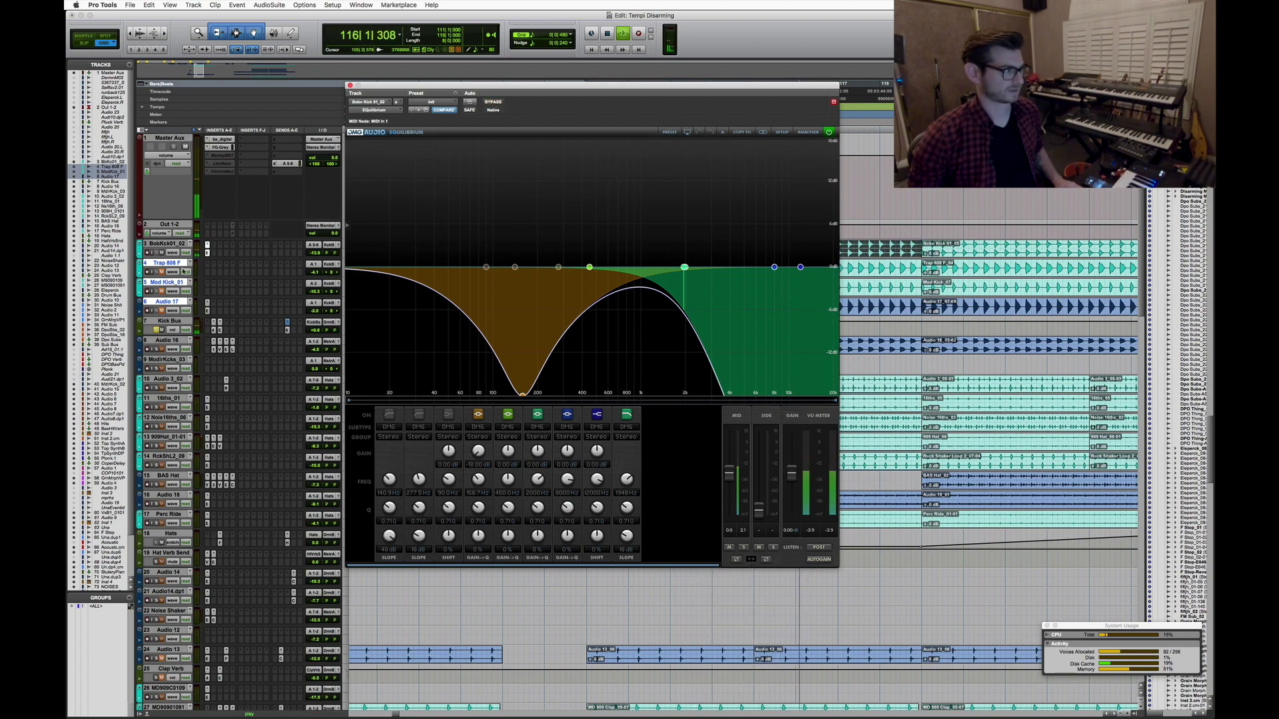
pyautogui.press('space')
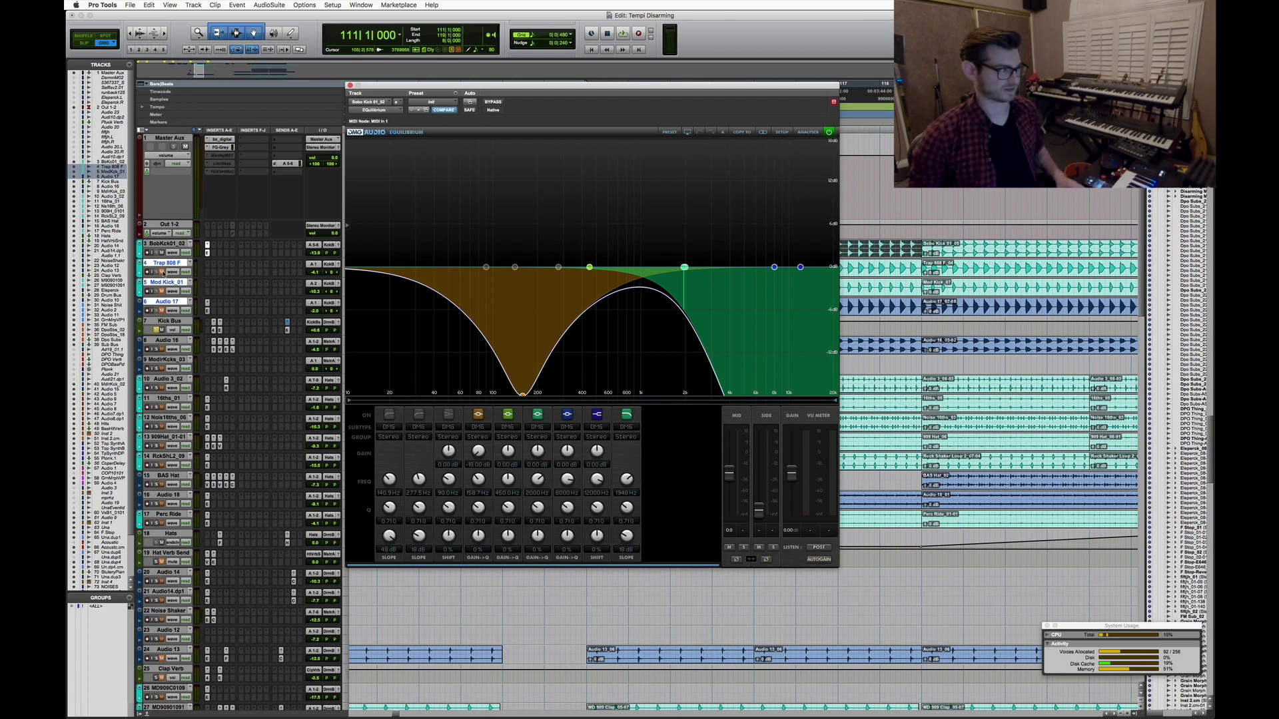
# Toggle the Trap 808 F track's mute, adjust the BobKick01_02 volume during playback, and close the EQ window
pyautogui.click(161, 272)
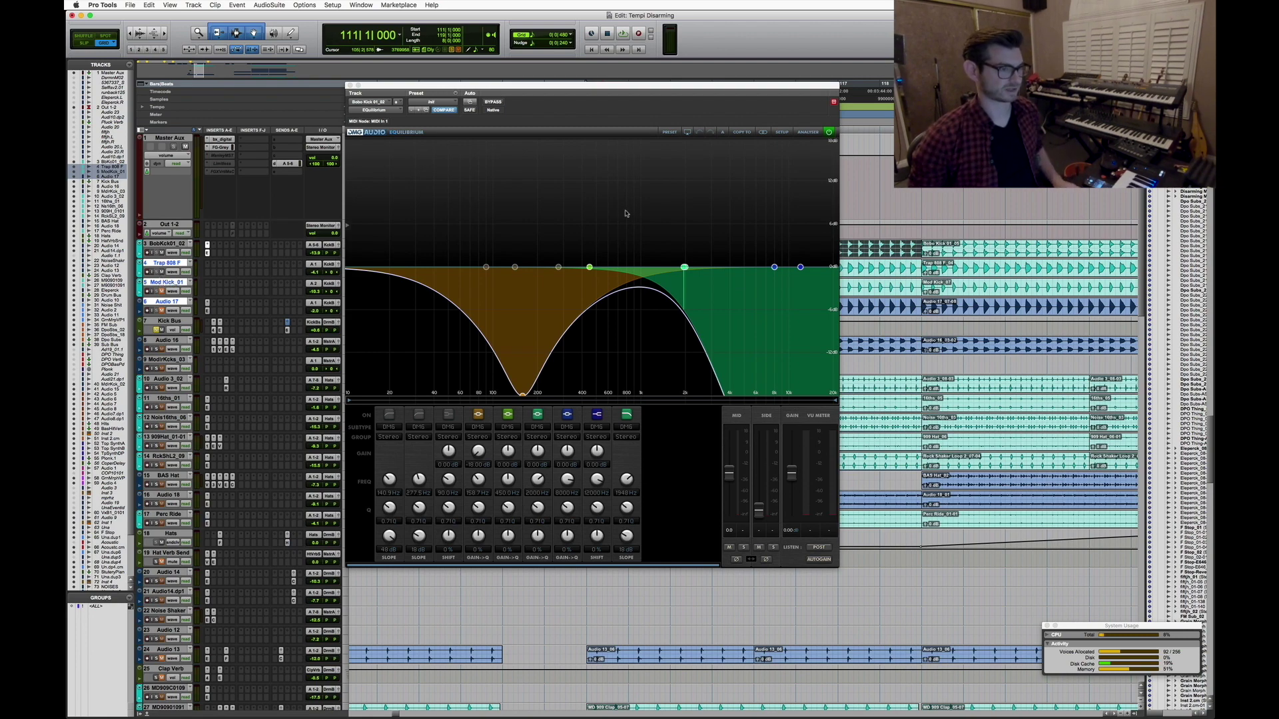
pyautogui.press('space')
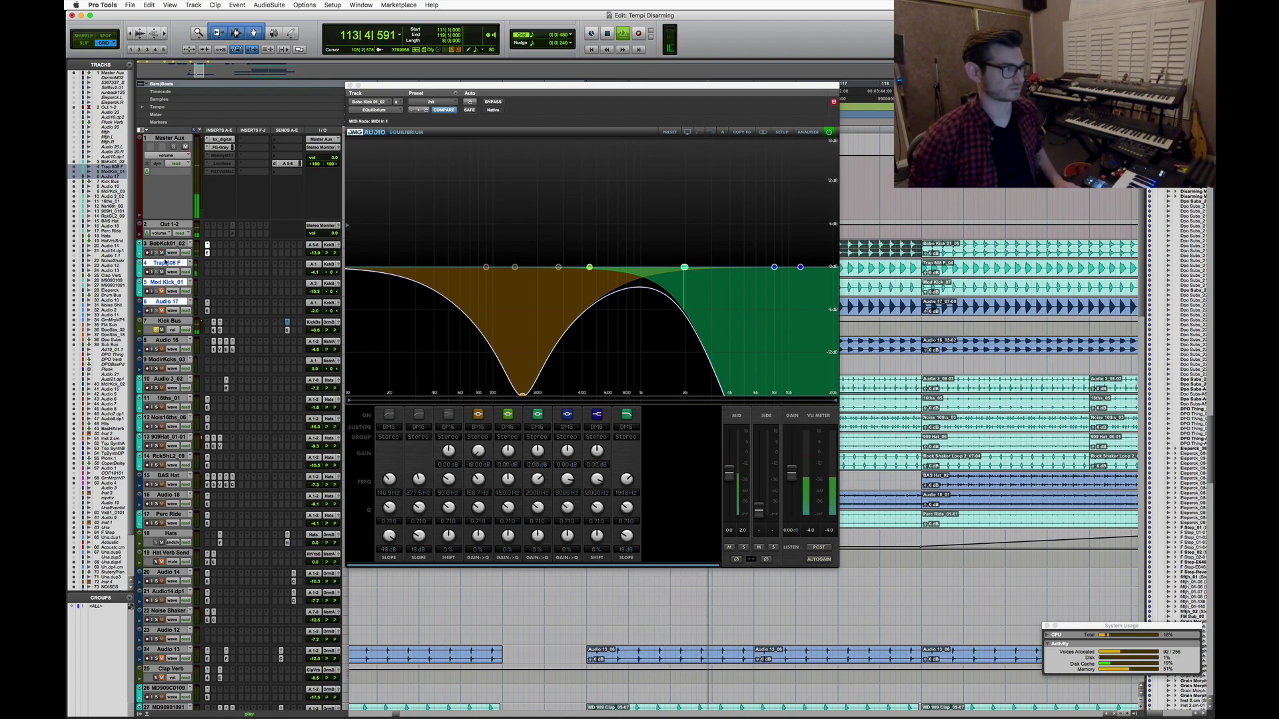
pyautogui.moveTo(313, 253); pyautogui.dragTo(315, 254)
pyautogui.press('space')
pyautogui.click(350, 85)
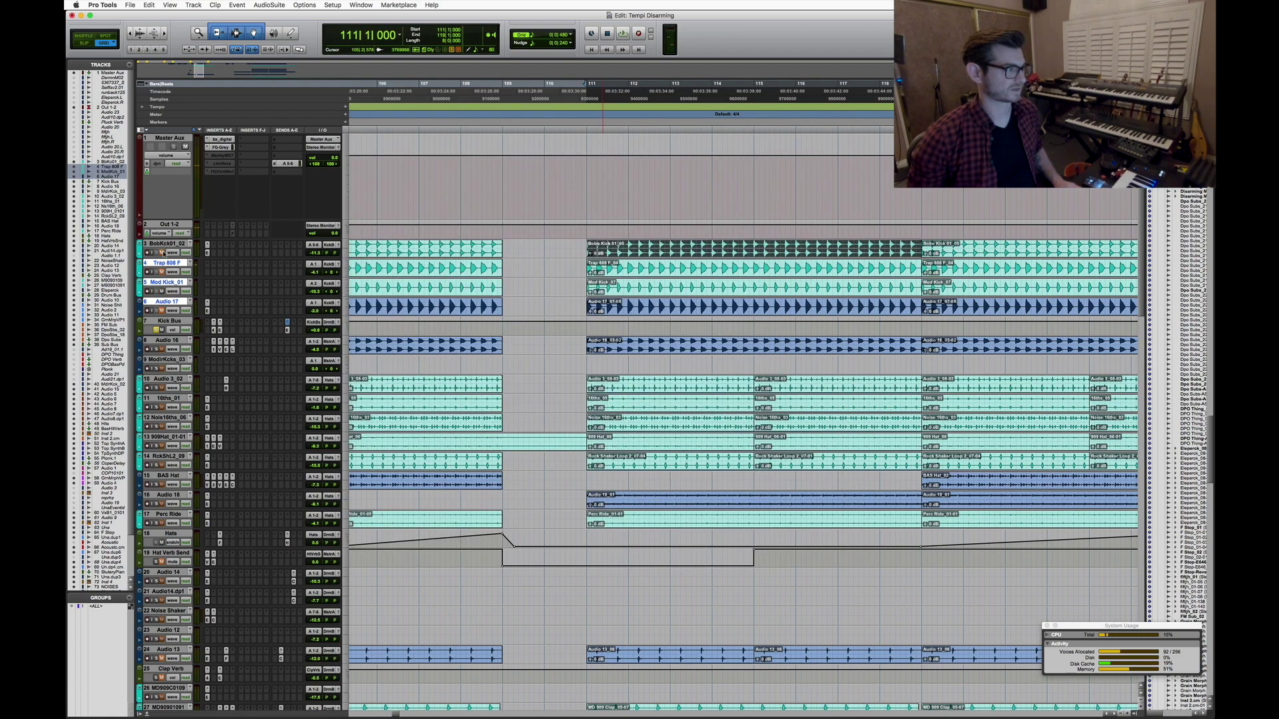
# Select the Mod Kick_01 clip at bar 111 and play the kick layers from there
pyautogui.click(667, 293)
pyautogui.press('space')
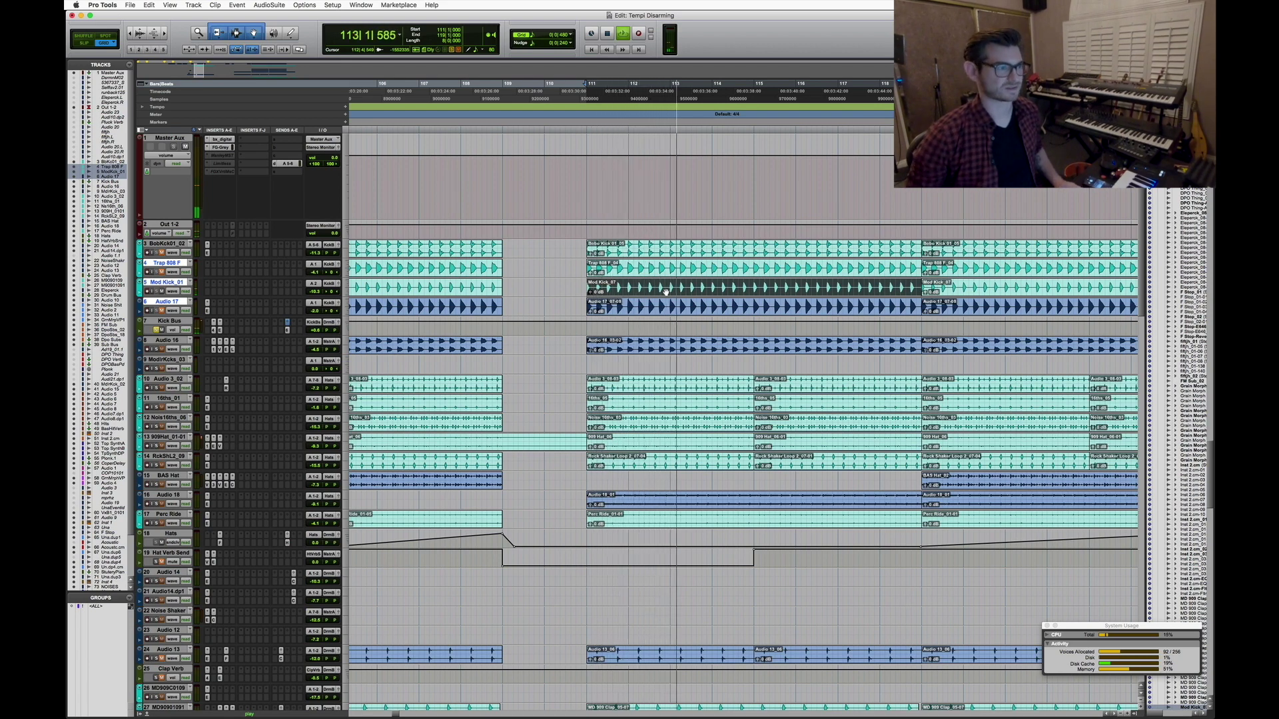
pyautogui.press('space')
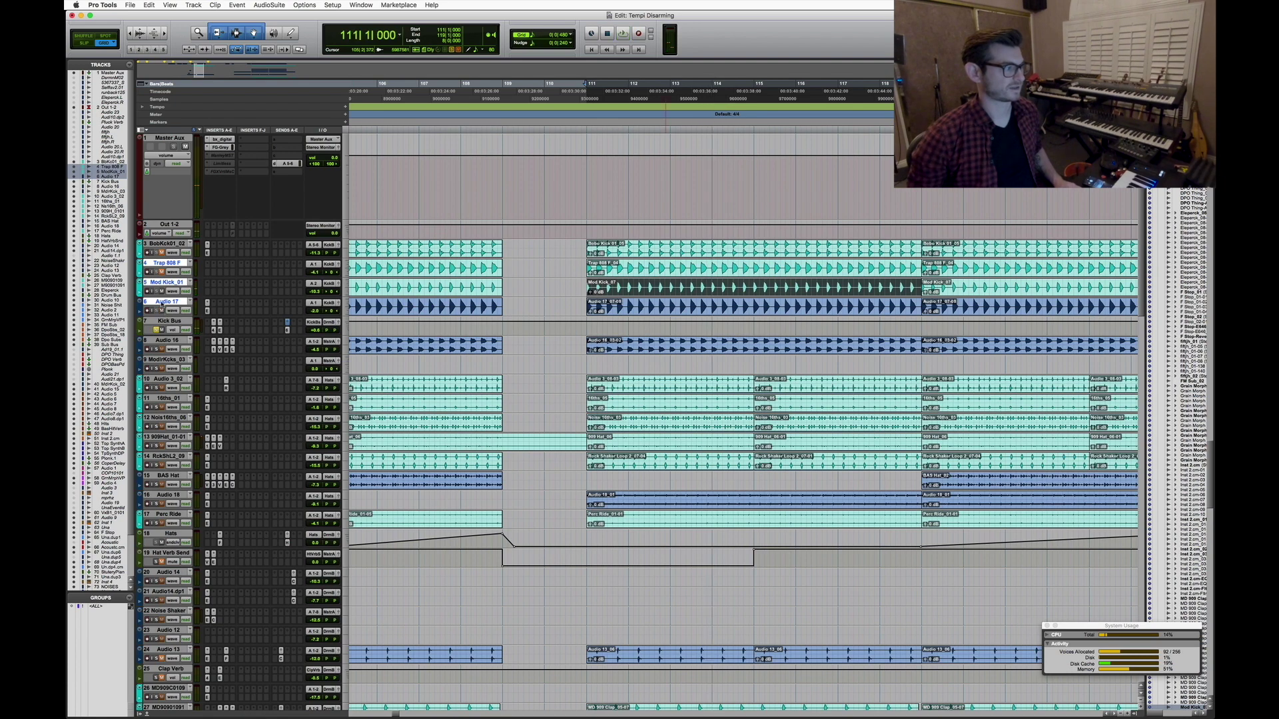
# Select the Audio 17 clip at bar 111 and audition it within the kick layers from the clip's start
pyautogui.click(672, 314)
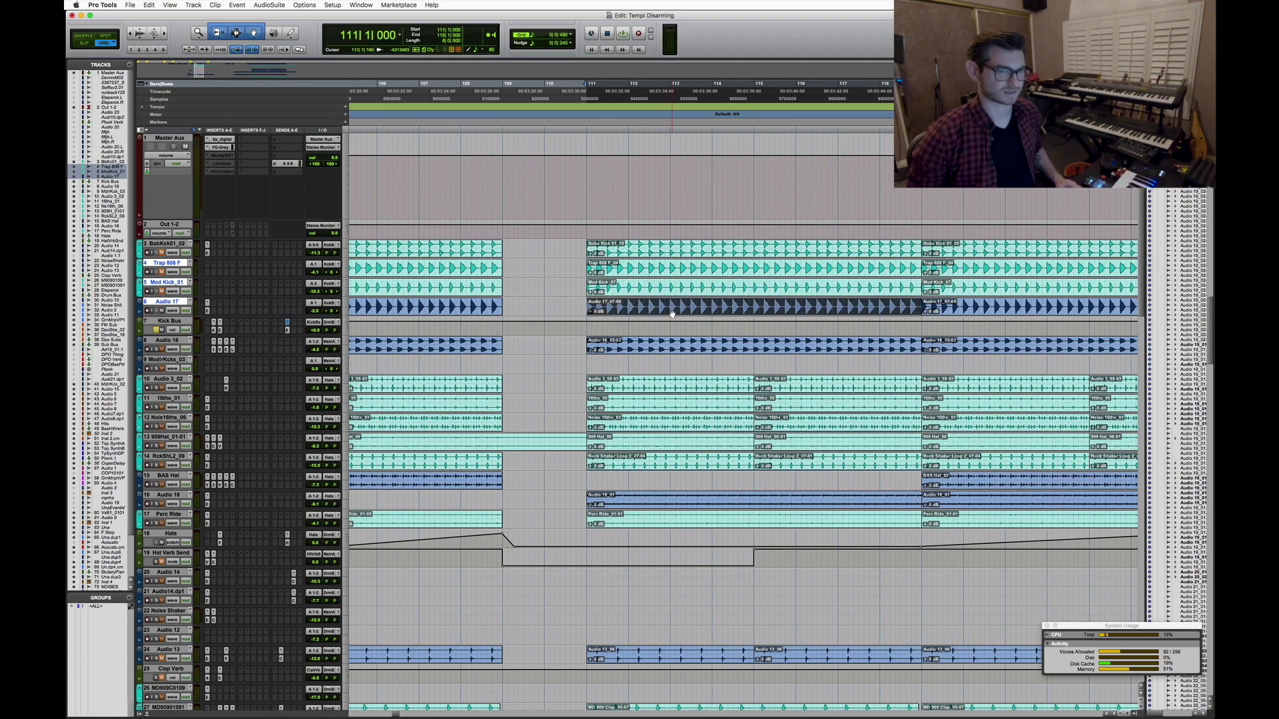
pyautogui.press('space')
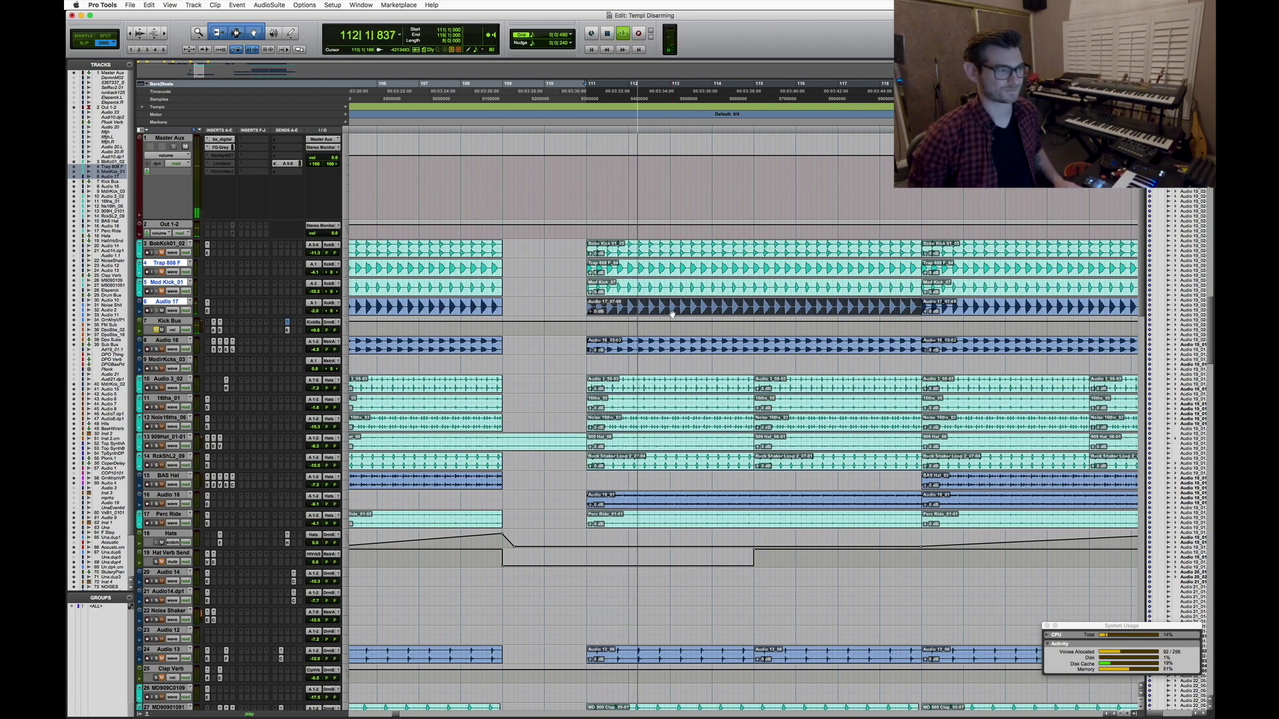
pyautogui.press('space')
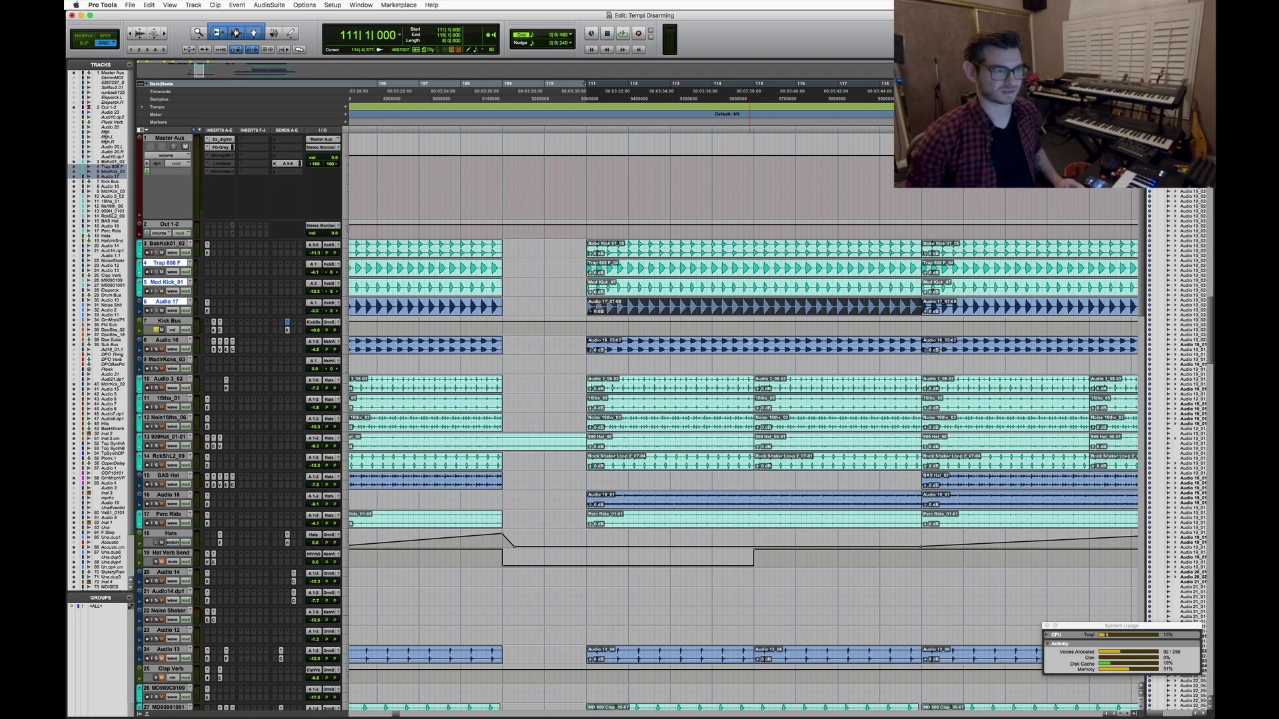
pyautogui.press('space')
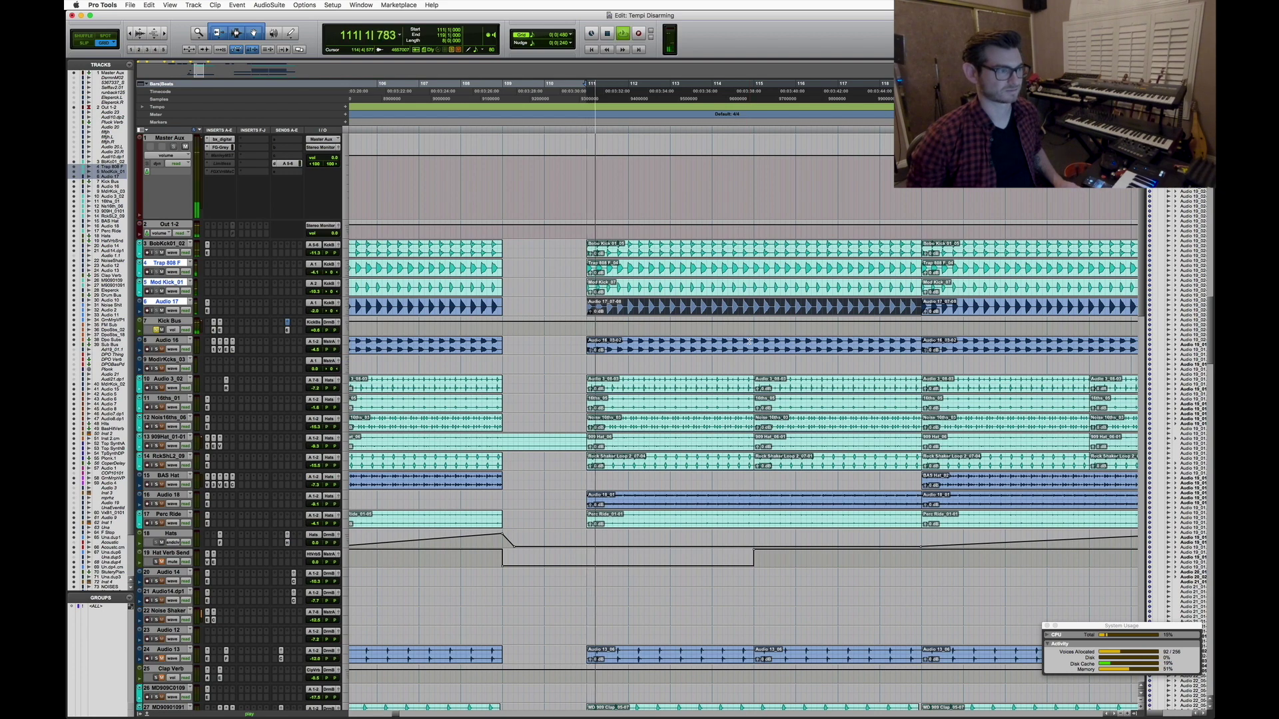
pyautogui.press('space')
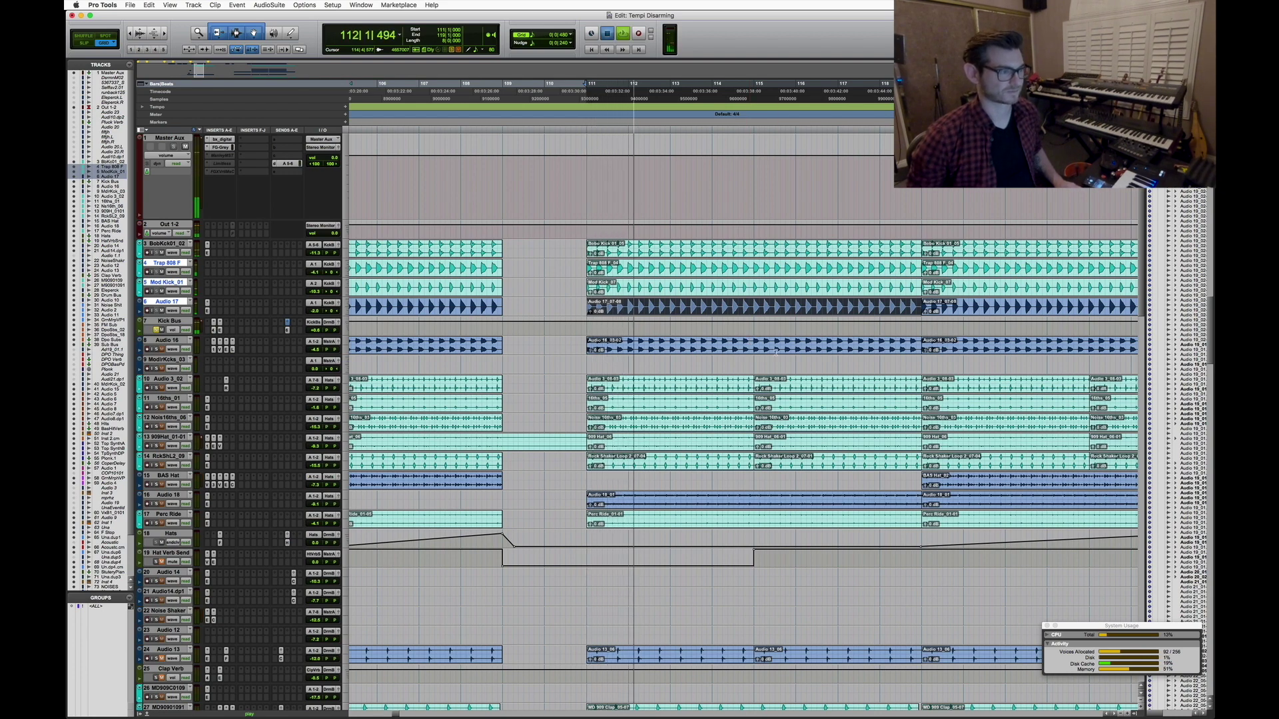
# Select the bar 111 clip on the audio track just below the Kick Bus and enlarge that track's height
pyautogui.click(660, 349)
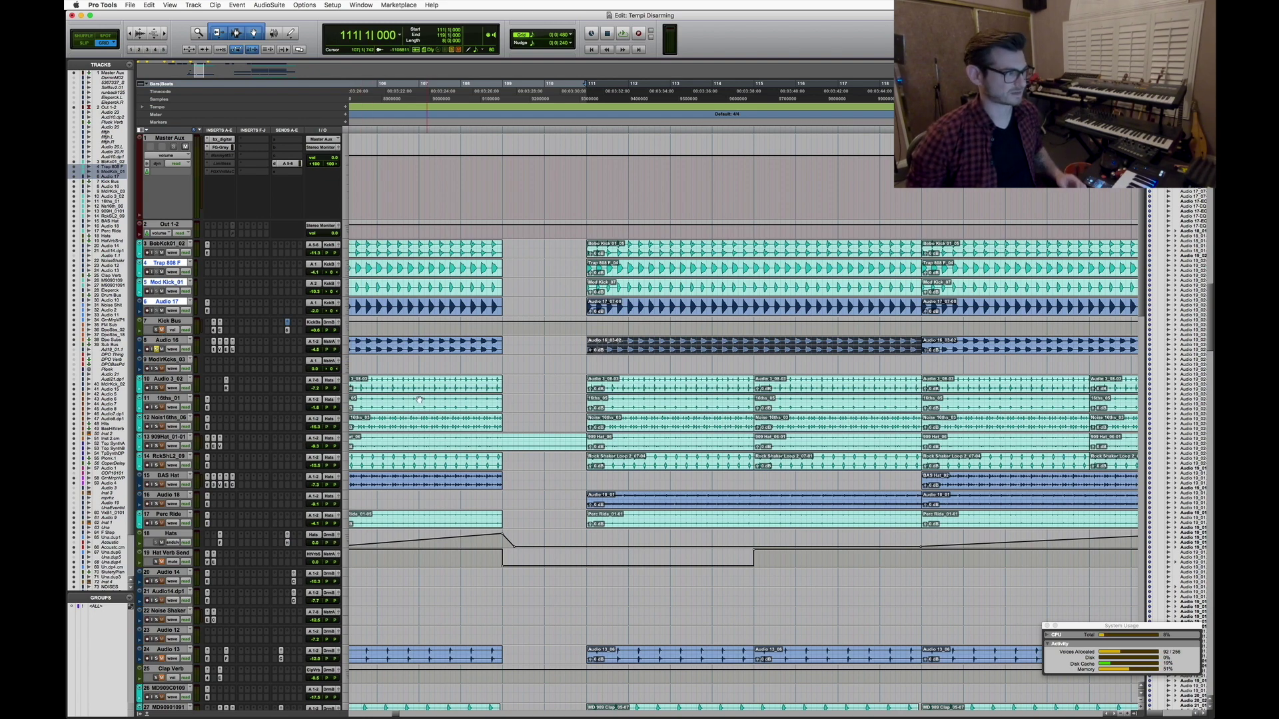
pyautogui.click(347, 352)
pyautogui.click(373, 377)
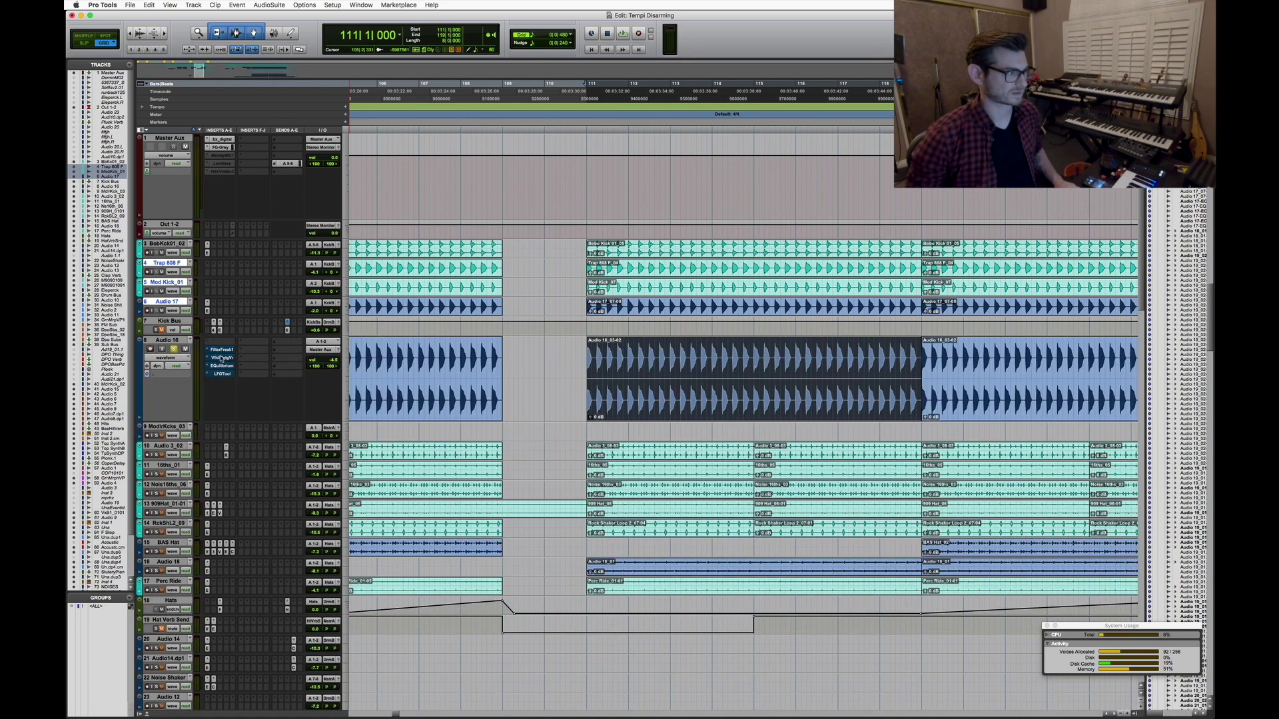
# Play the enlarged track's clip from bar 111 and examine its waveform up close
pyautogui.press('space')
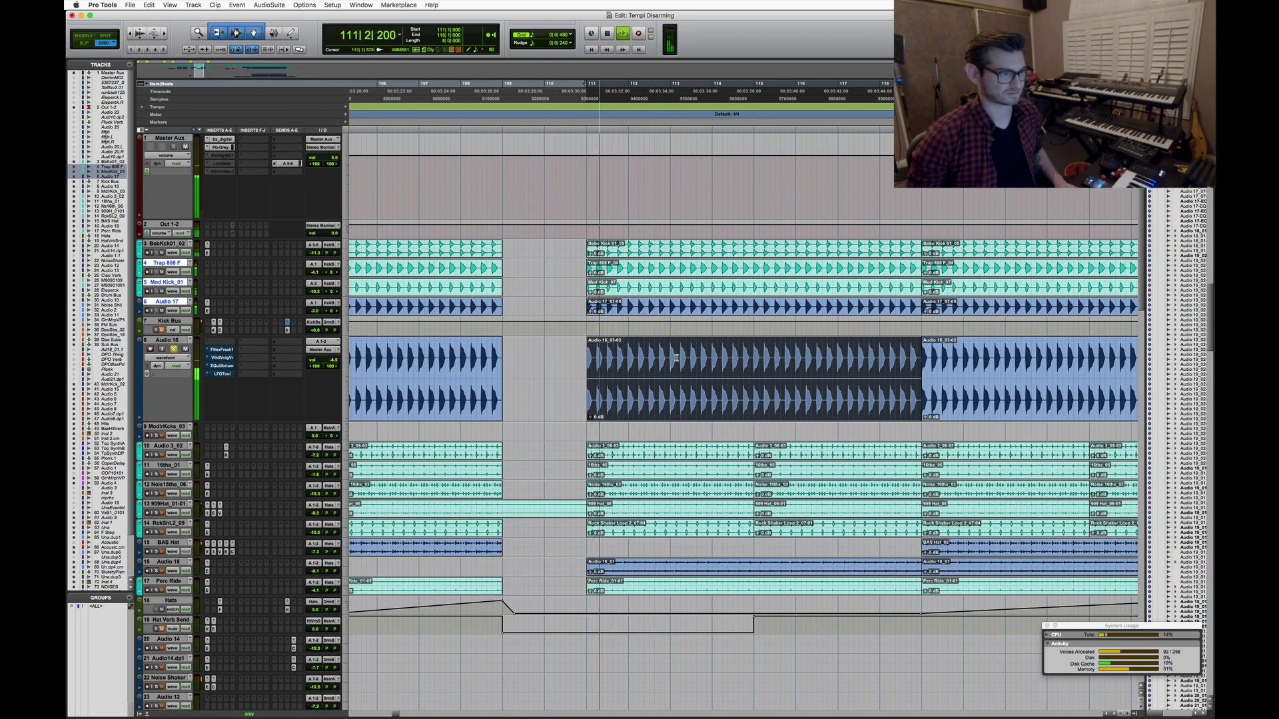
pyautogui.press('t')
pyautogui.press('t')
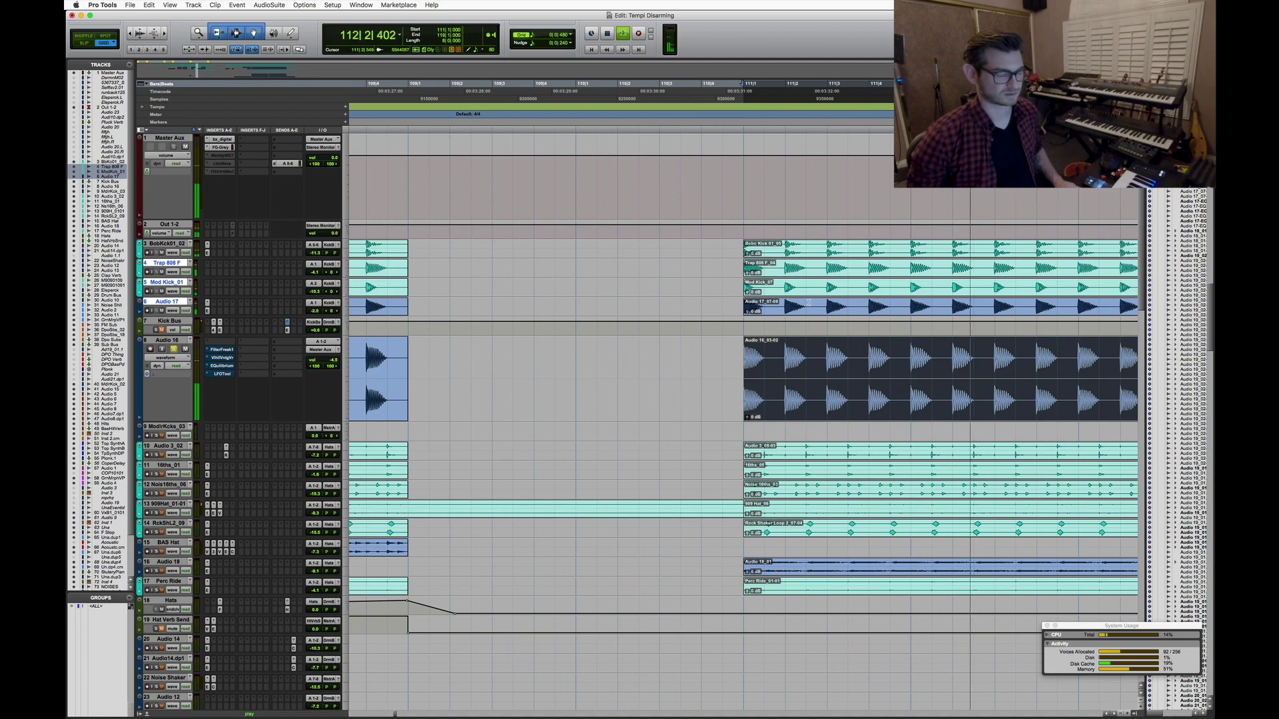
# Replay the enlarged audio track's kick clip from bar 111 with more of the surrounding arrangement in view
pyautogui.press('super+bracketleft')
pyautogui.press('super+bracketleft')
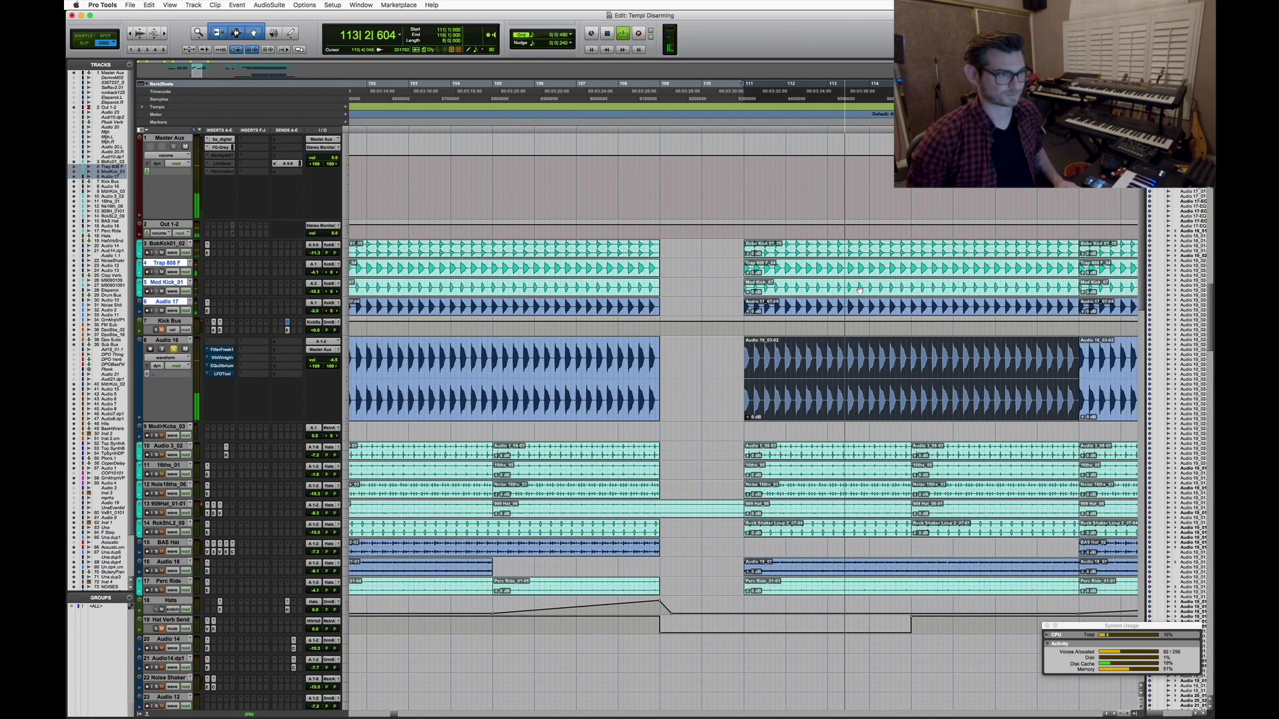
pyautogui.press('space')
pyautogui.moveTo(66, 352)
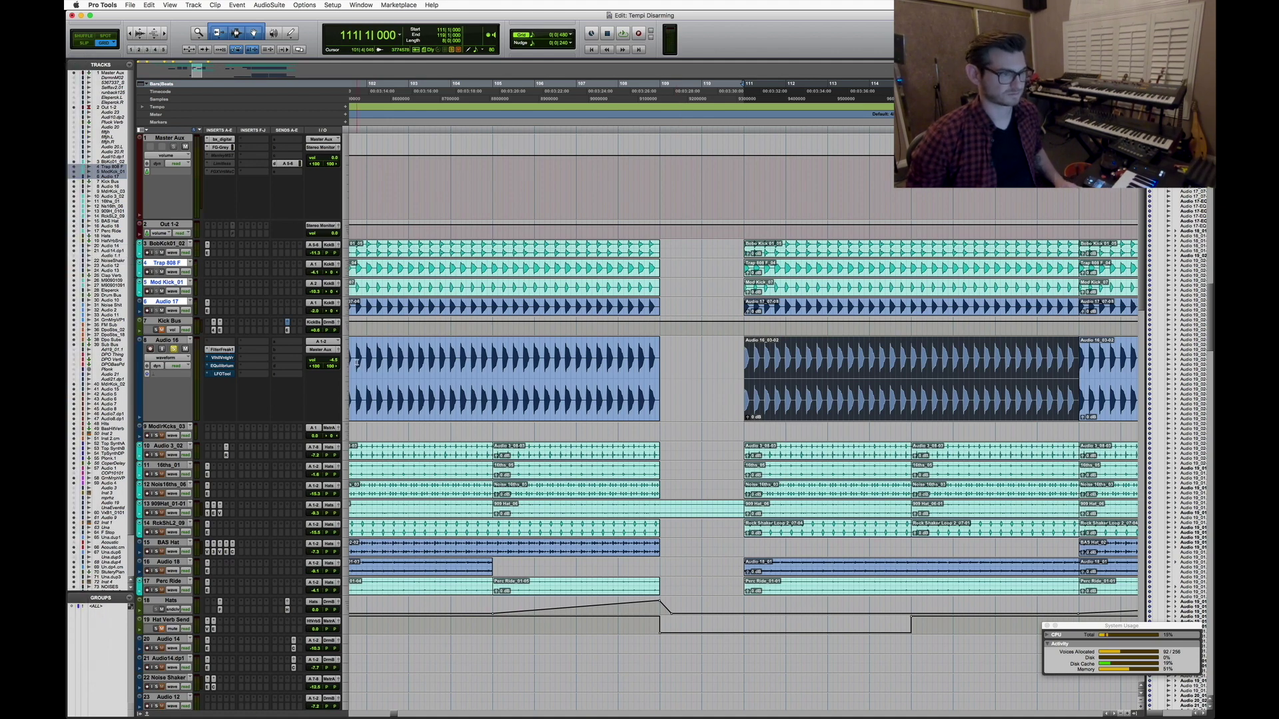
pyautogui.press('space')
pyautogui.press('space')
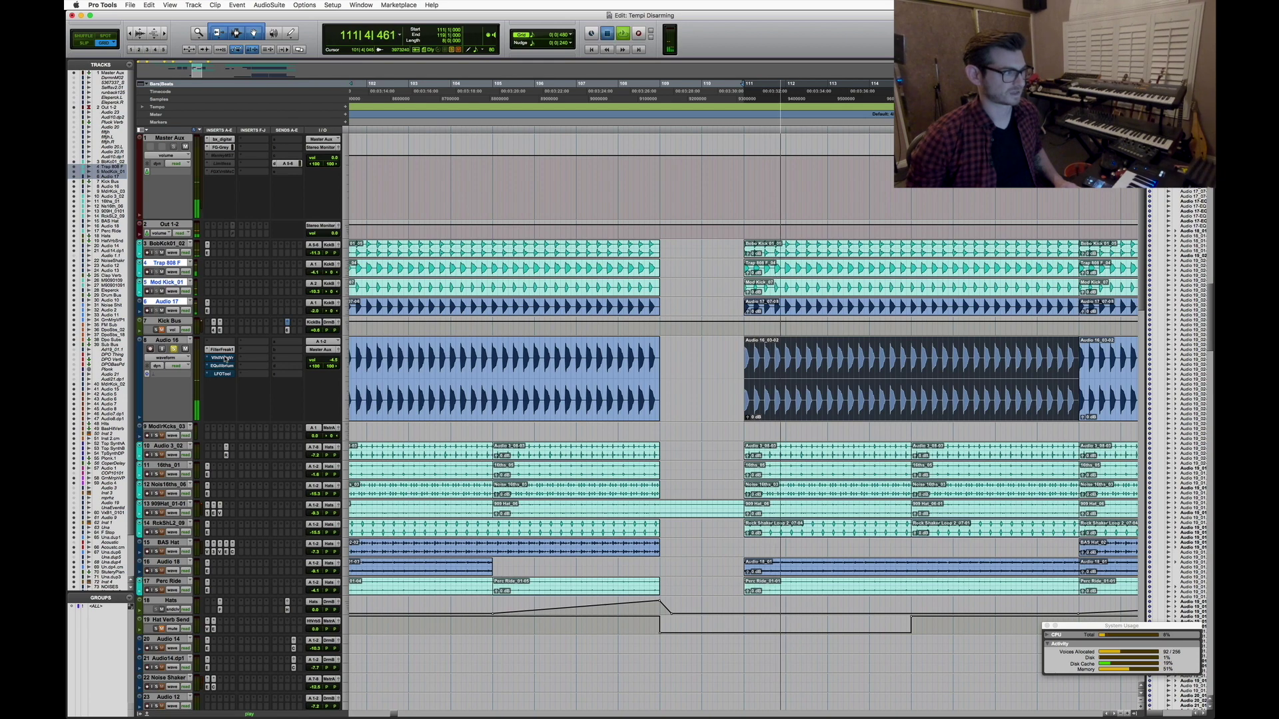
# Open the enlarged track's ValhallaVintageVerb insert and examine its reverb settings, including Mix, while playing from bar 111
pyautogui.click(223, 358)
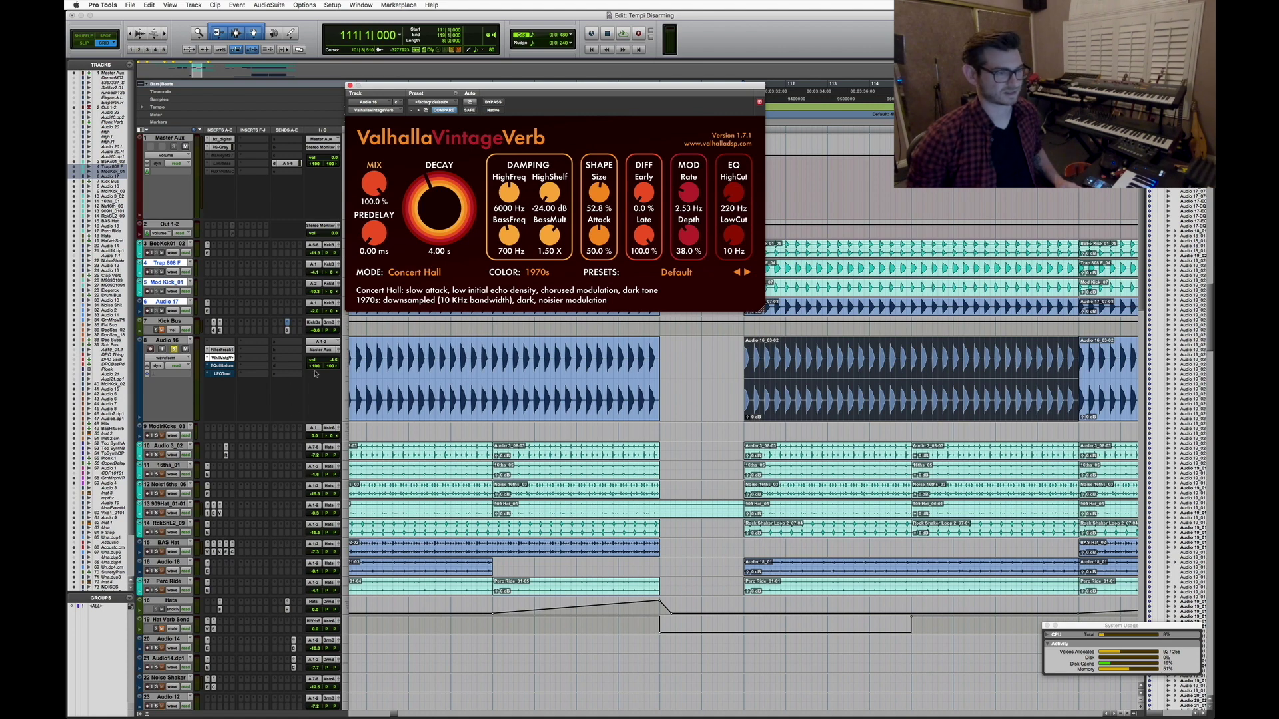
pyautogui.press('space')
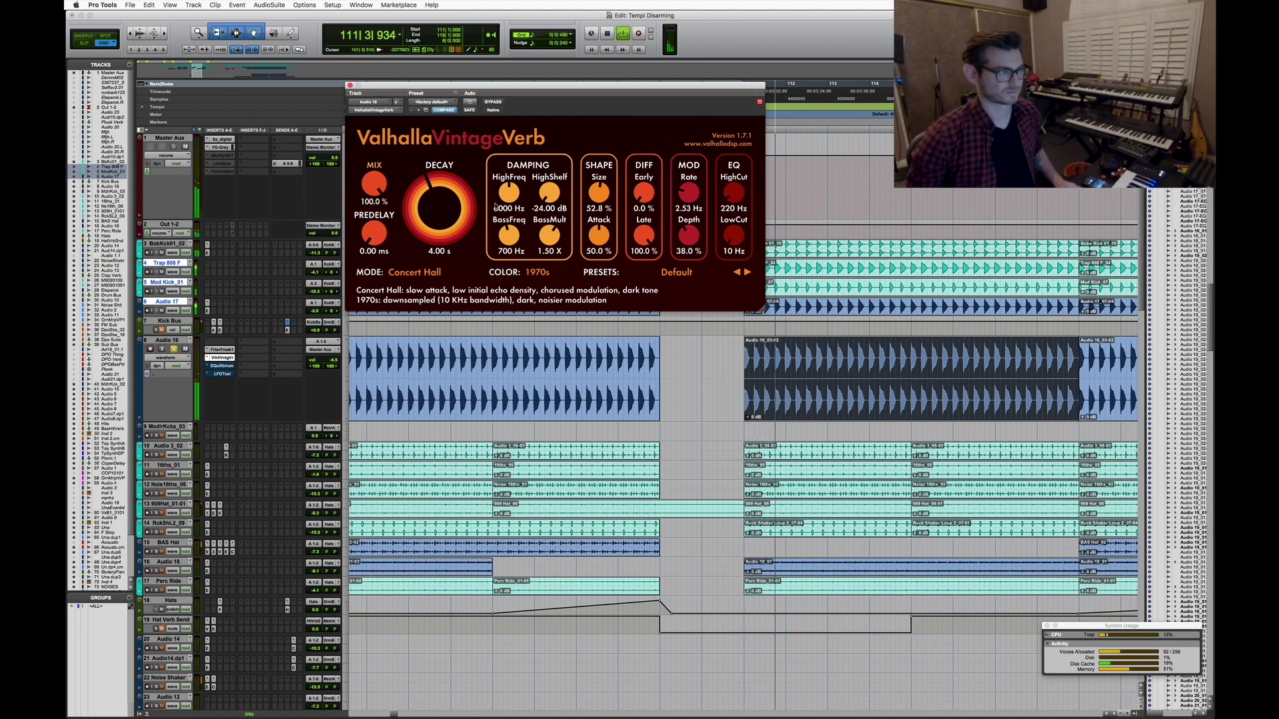
pyautogui.moveTo(377, 186); pyautogui.dragTo(391, 162)
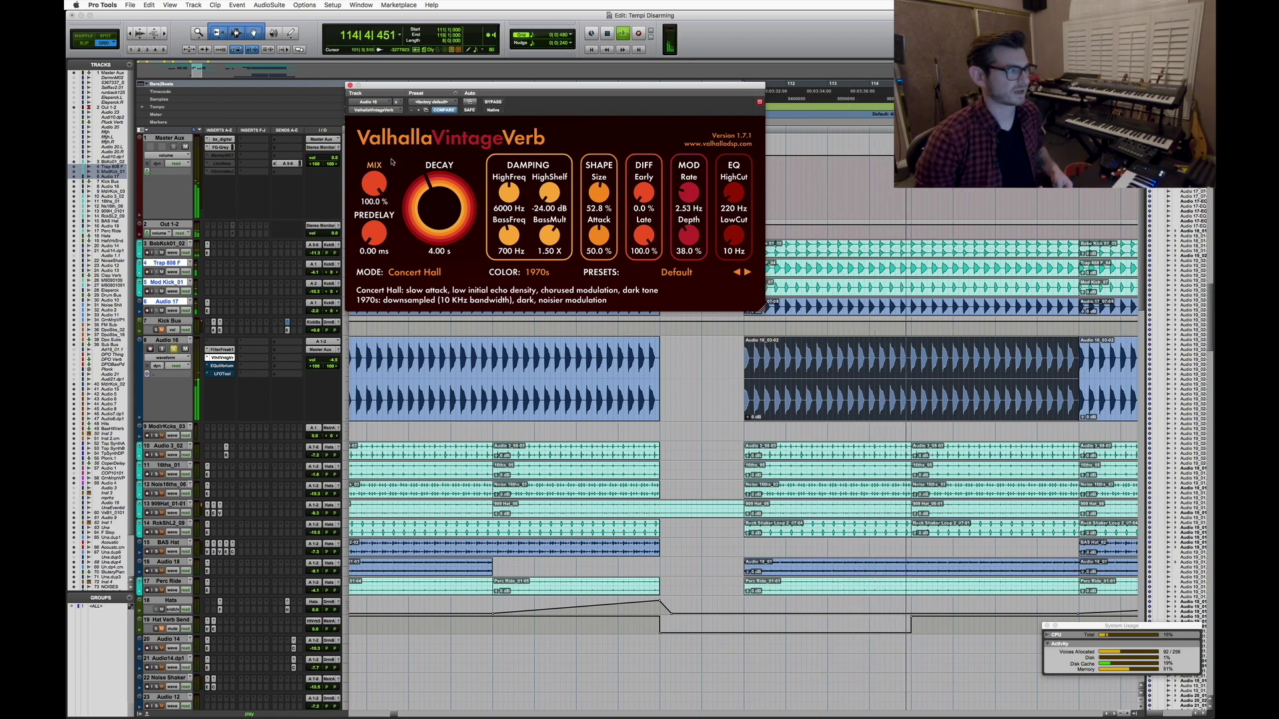
# Examine the enlarged track's EQuilibrium and LFOTool inserts, comparing playback with LFOTool bypassed and active
pyautogui.click(226, 366)
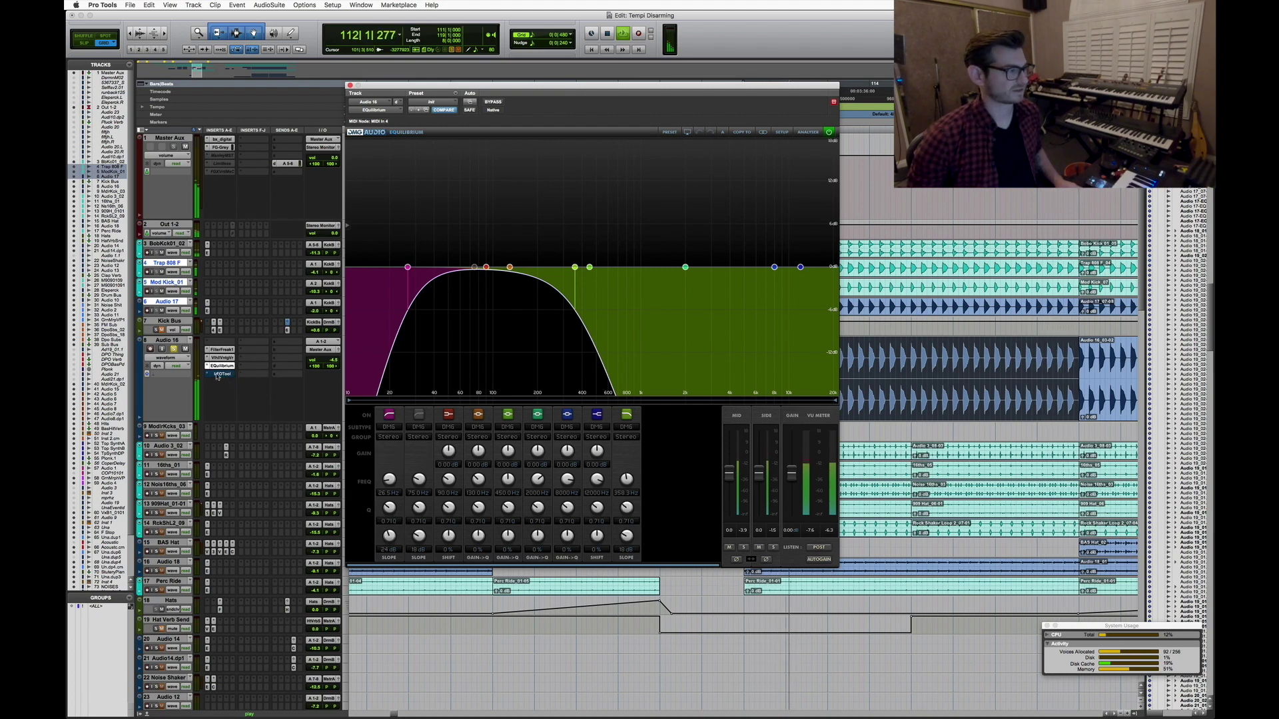
pyautogui.click(222, 374)
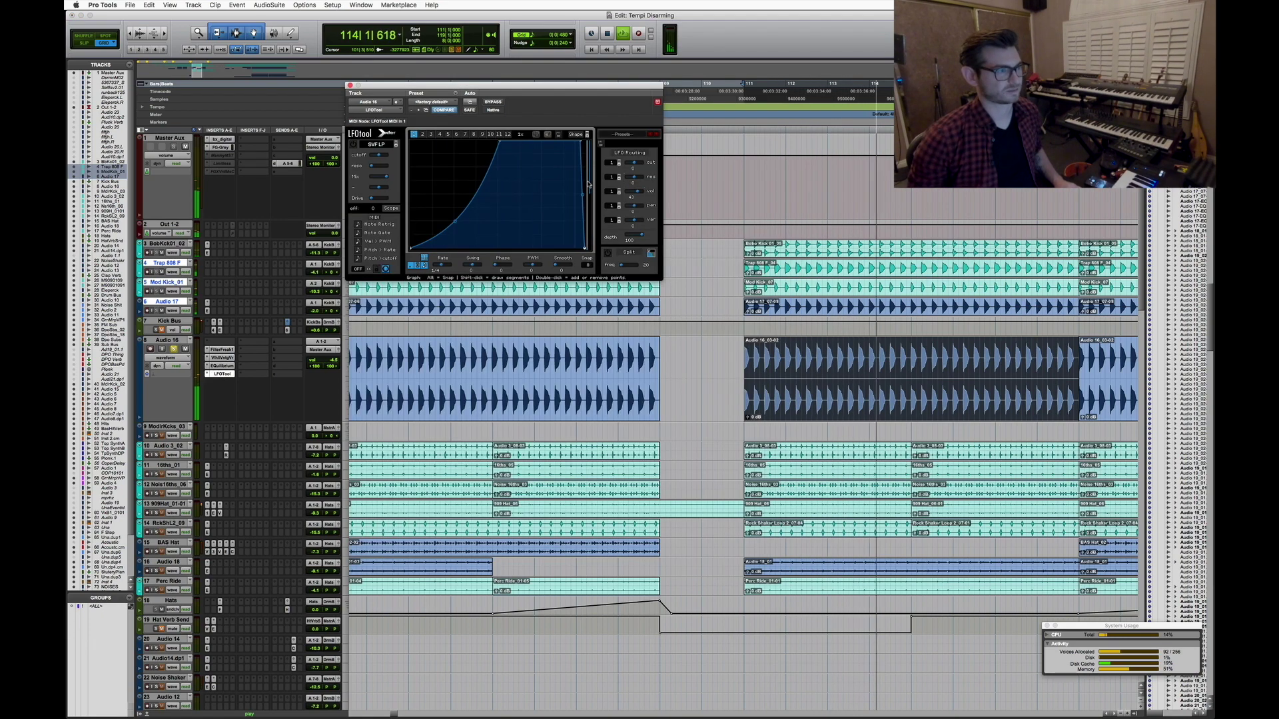
pyautogui.click(497, 103)
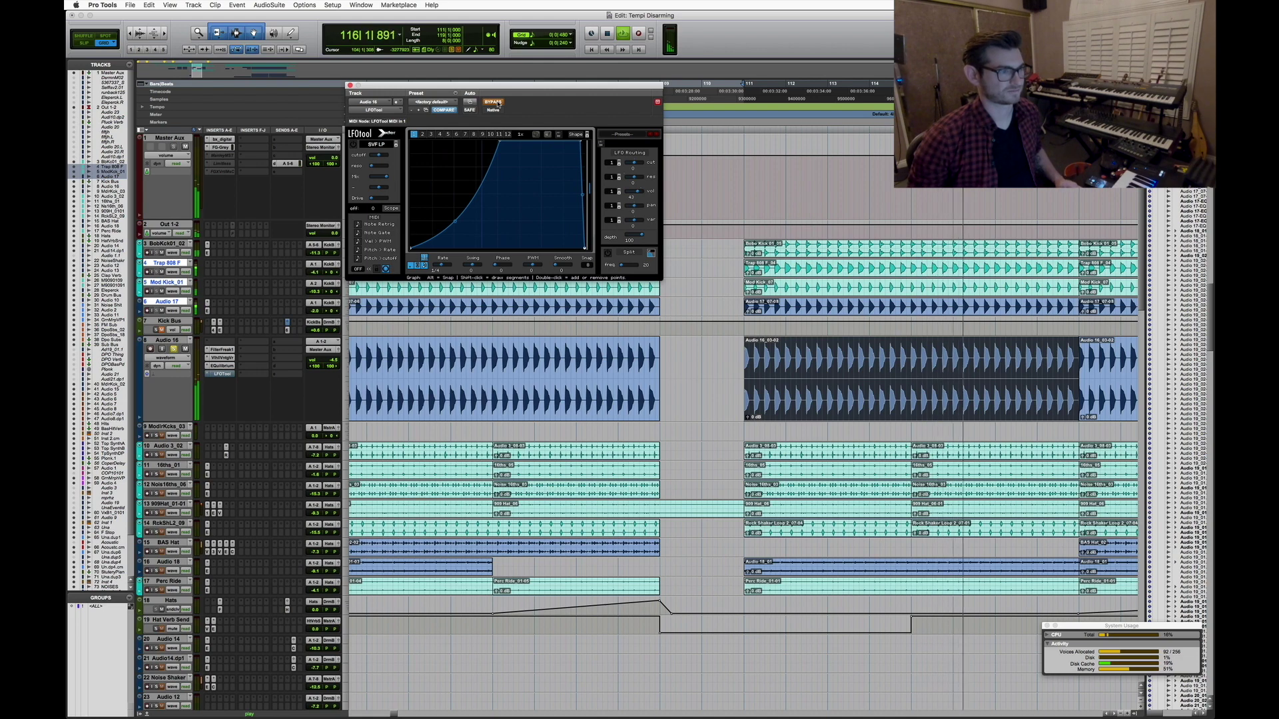
pyautogui.click(497, 104)
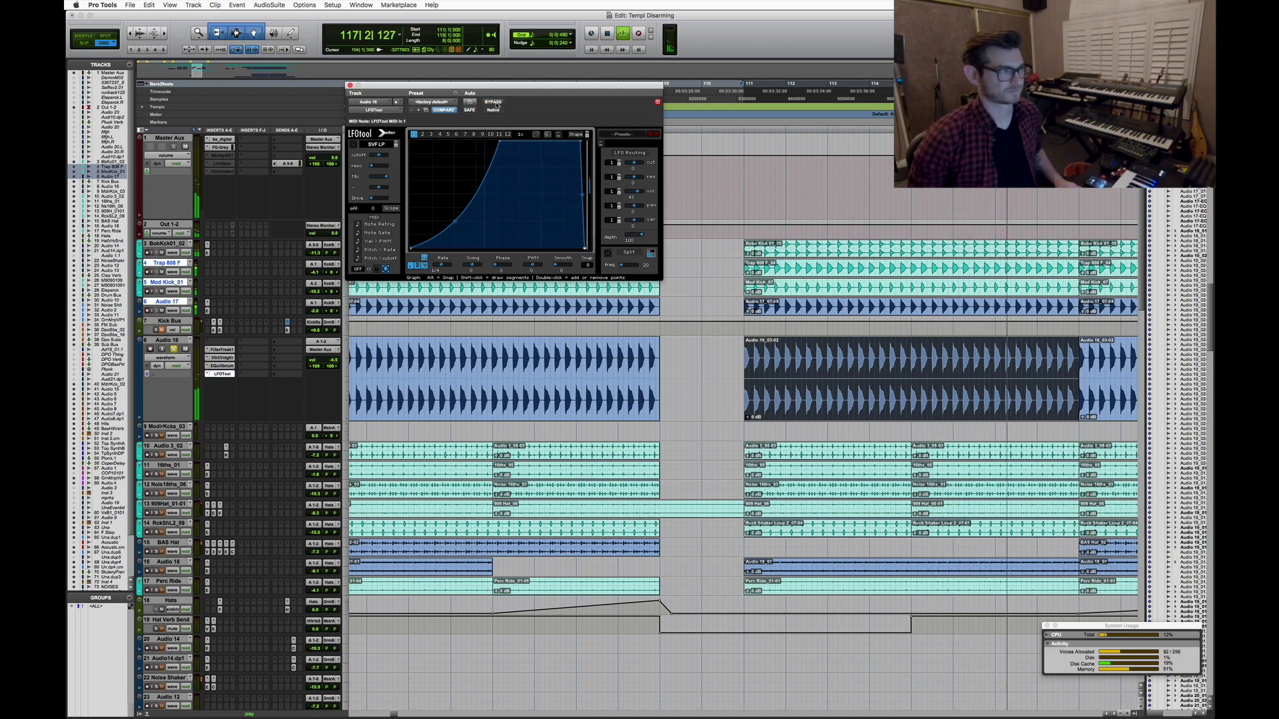
pyautogui.click(348, 85)
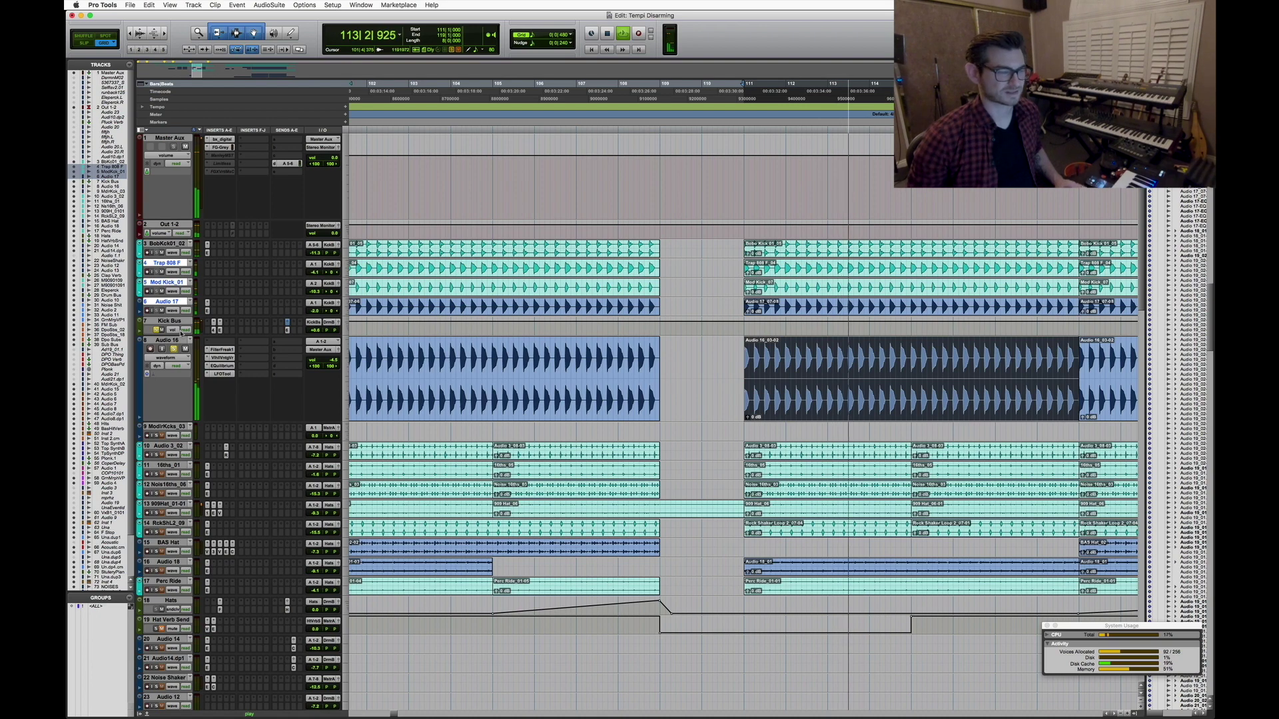
pyautogui.press('space')
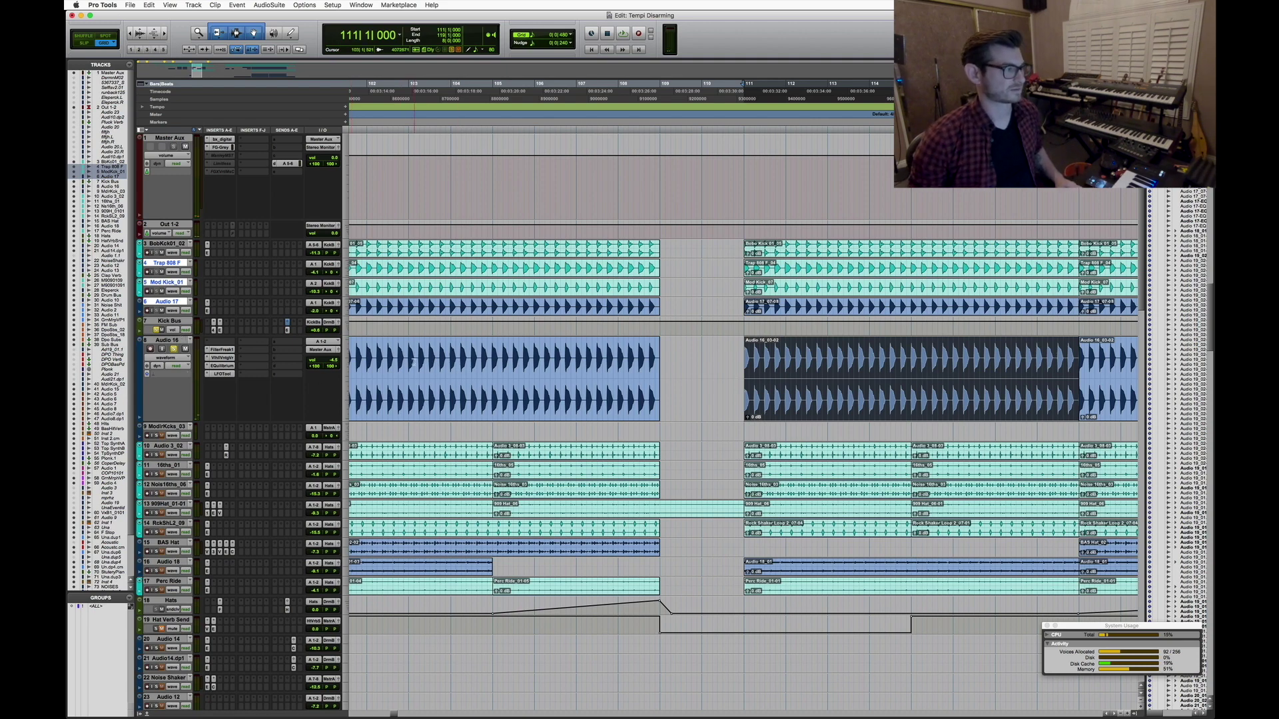
# Move LFOTool to insert slot J on the enlarged track and insert a stereo iZotope Trash 2 in slot H ahead of it
pyautogui.click(253, 361)
pyautogui.click(220, 385)
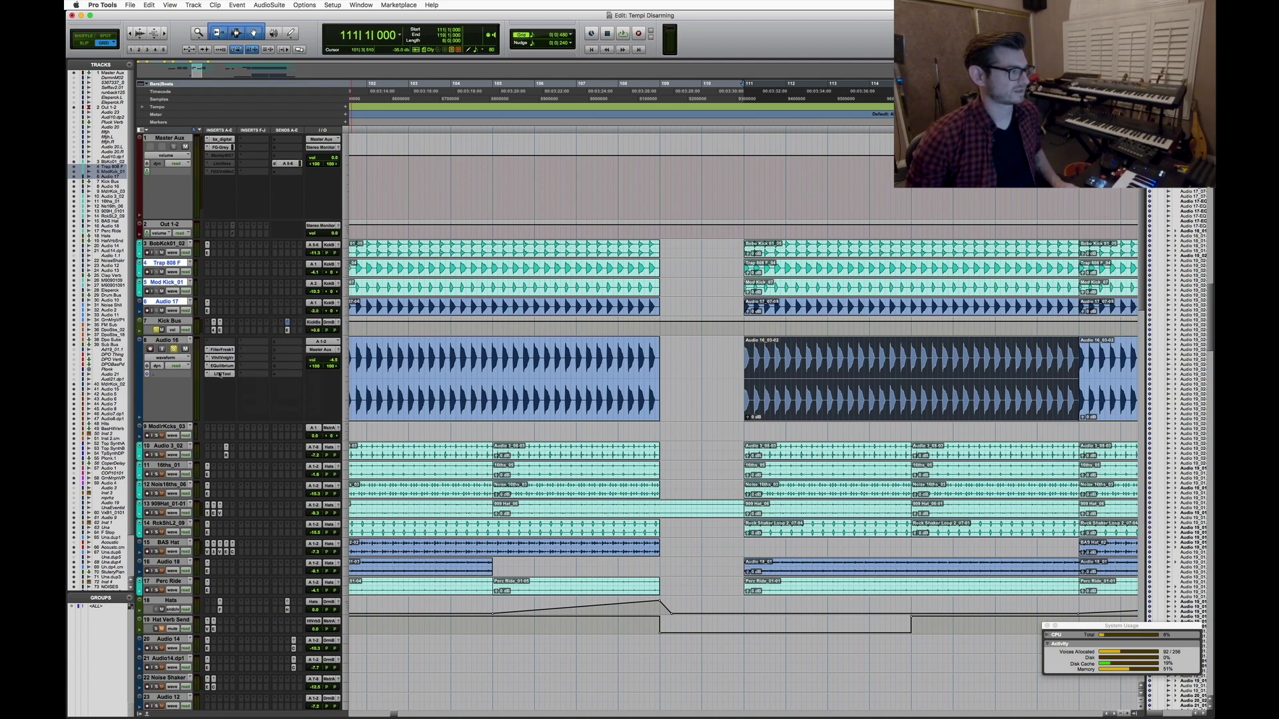
pyautogui.click(251, 360)
pyautogui.moveTo(282, 358)
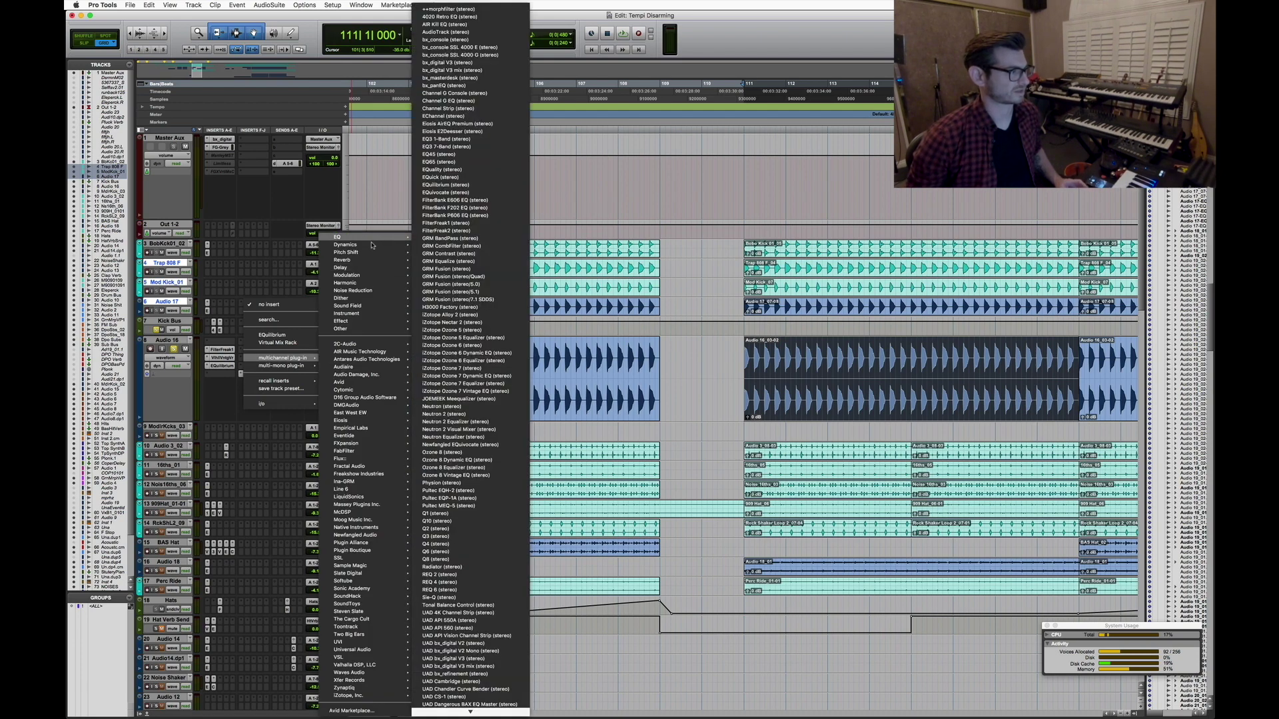
pyautogui.moveTo(366, 285)
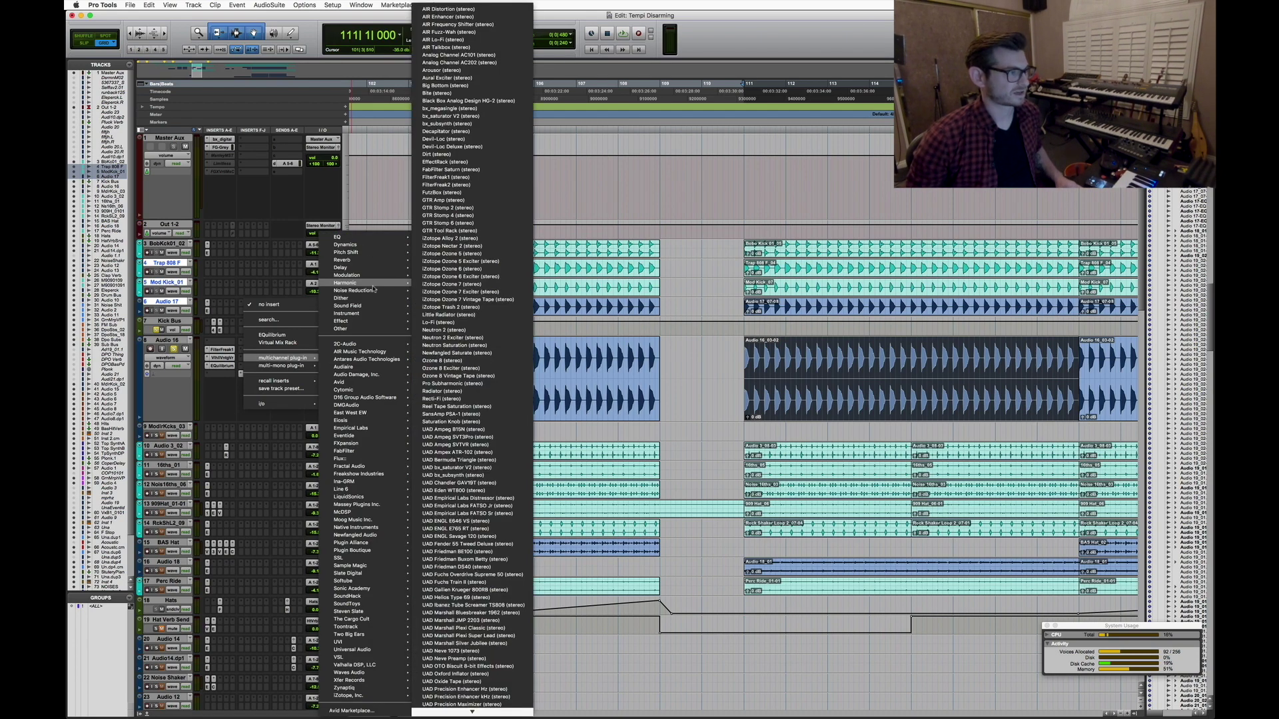
pyautogui.click(466, 308)
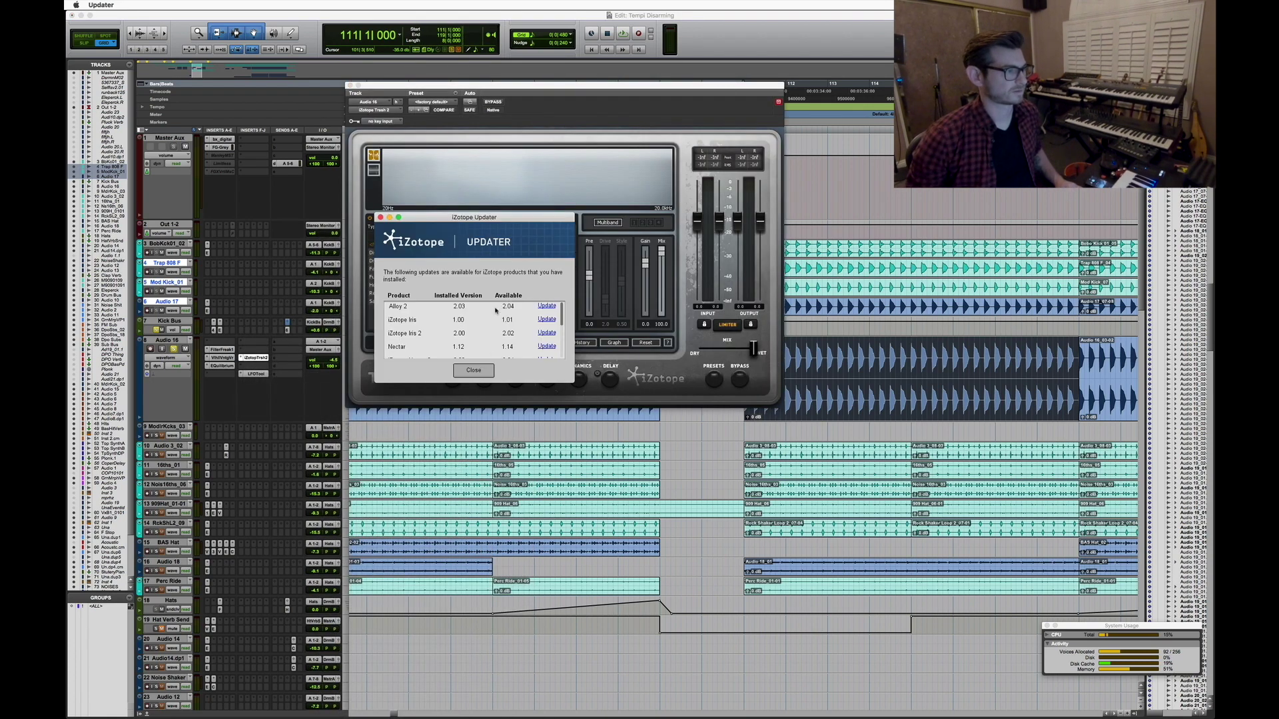
pyautogui.click(473, 371)
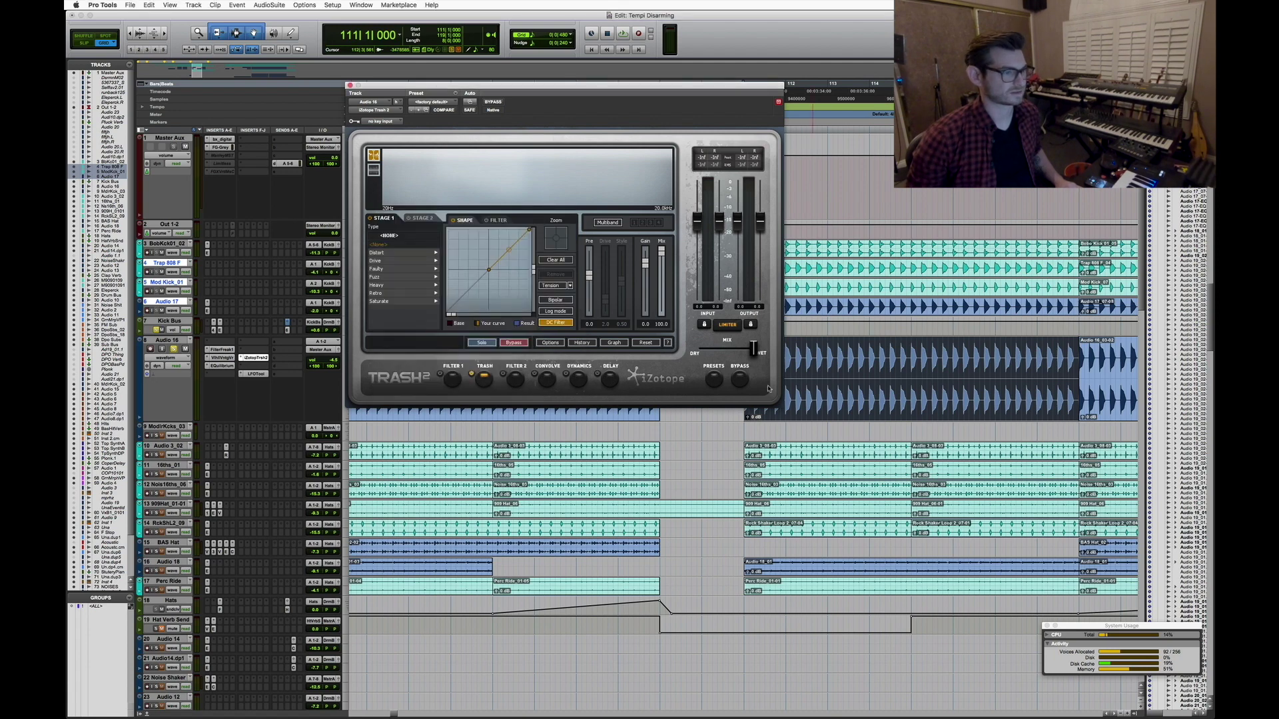
# Apply the Amp Drainer distortion in Trash 2's Stage 1 with Drive at about 3.9 during playback from bar 111
pyautogui.press('space')
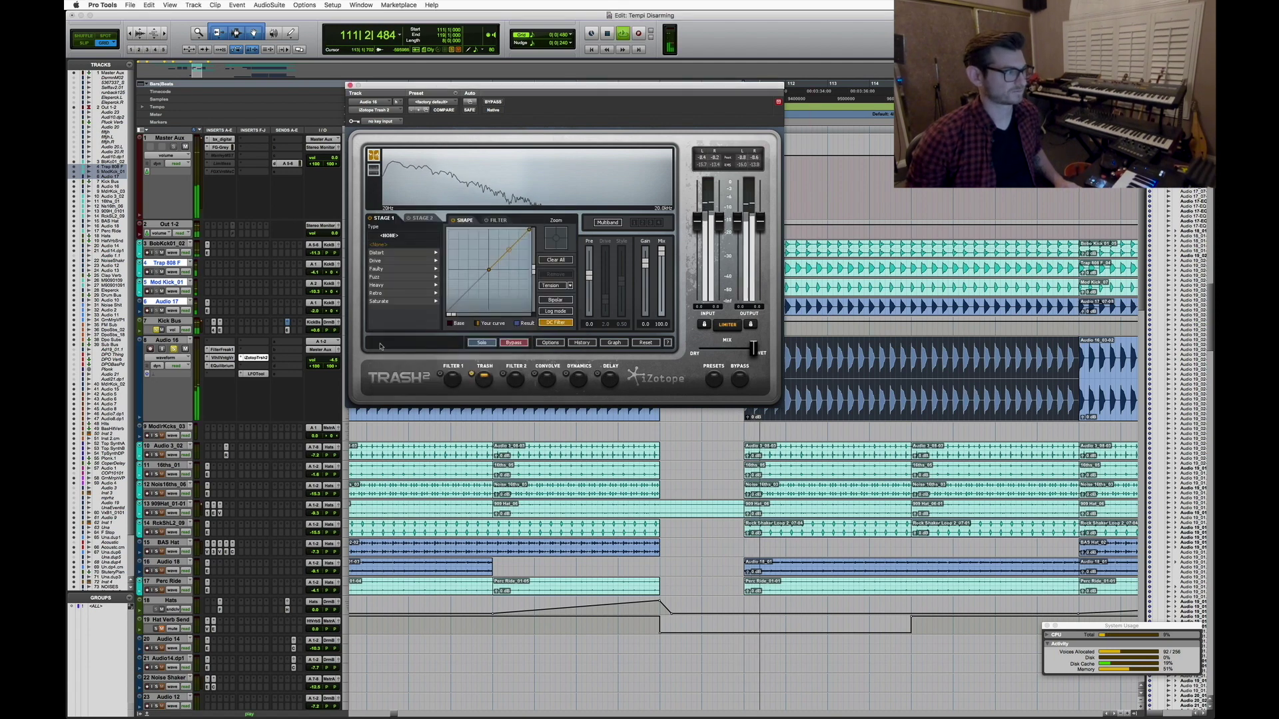
pyautogui.click(388, 253)
pyautogui.click(393, 245)
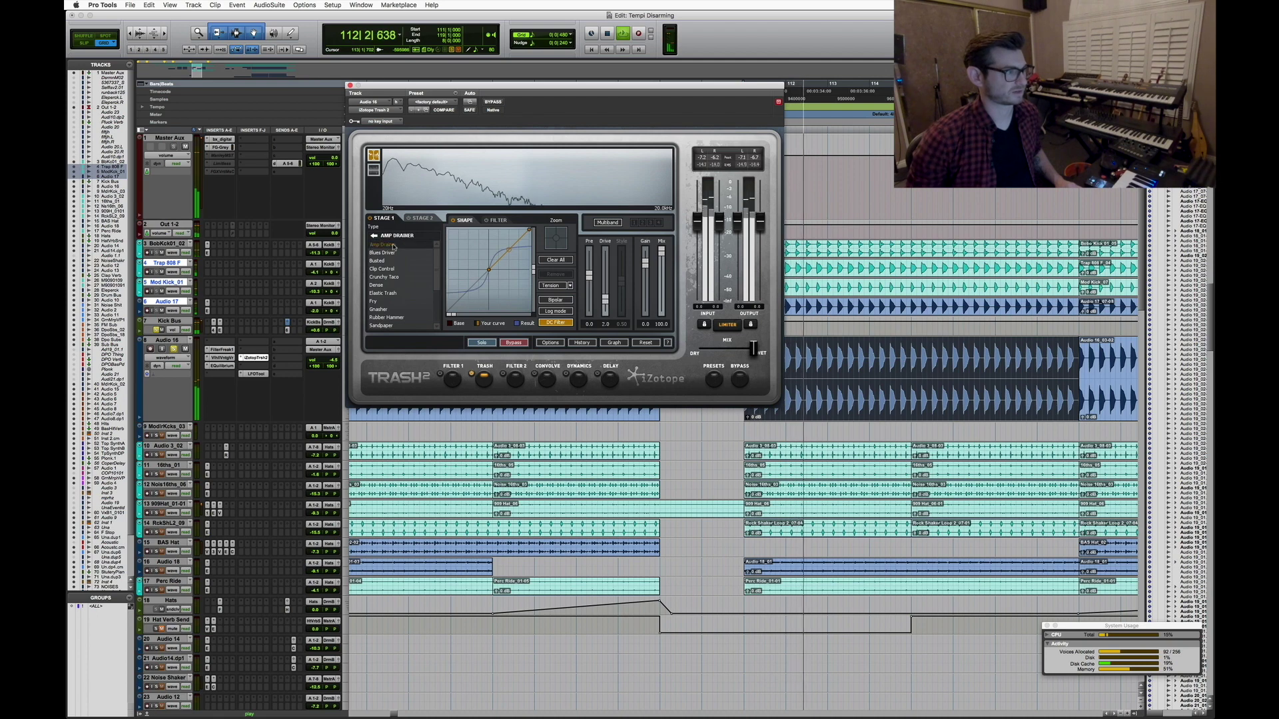
pyautogui.moveTo(605, 297); pyautogui.dragTo(609, 290)
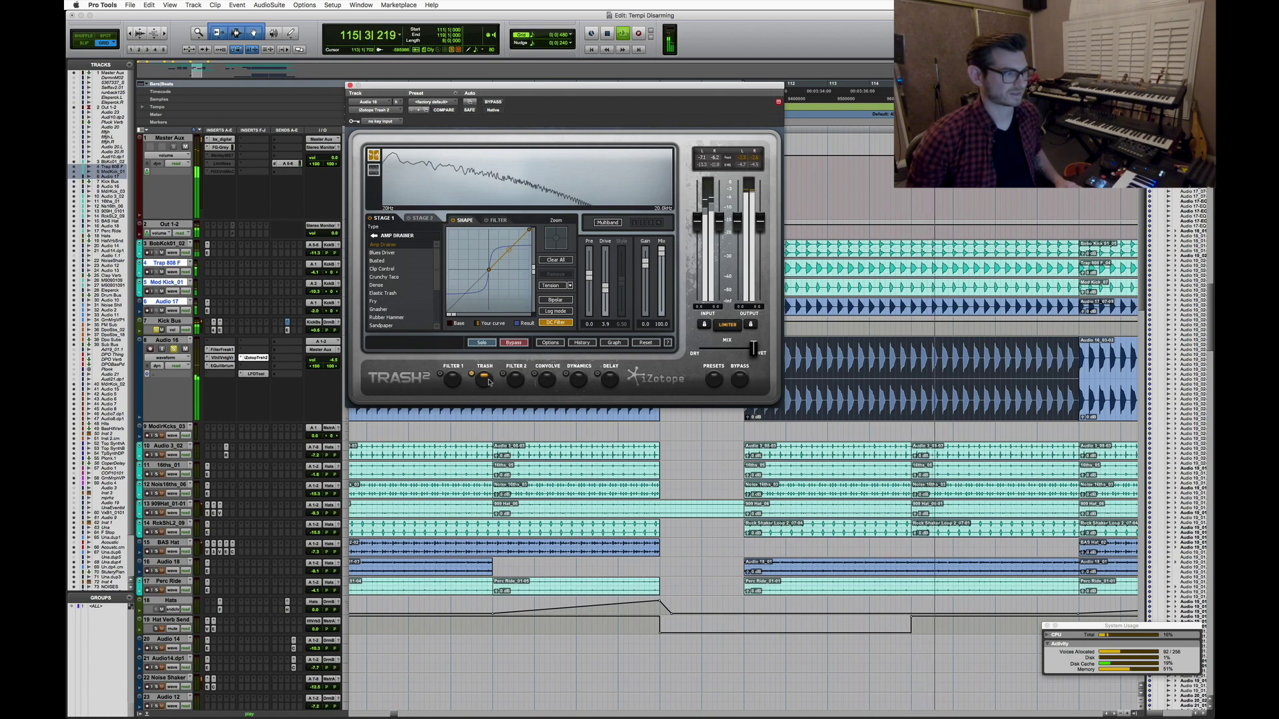
# Shape Trash 2's Filter 2 with a high-shelf cut of about 12 dB near 6.5 kHz and a Clean HP band near 85 Hz, Q 0.67
pyautogui.click(515, 377)
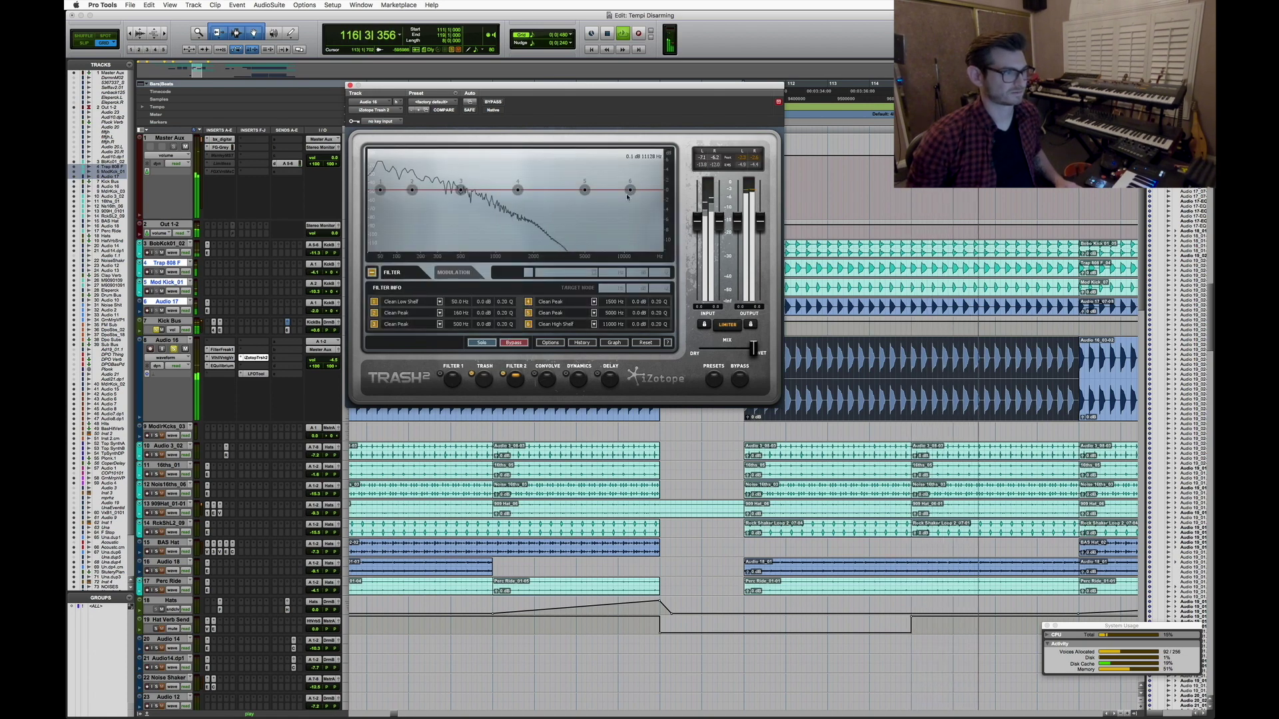
pyautogui.moveTo(628, 191); pyautogui.dragTo(599, 249)
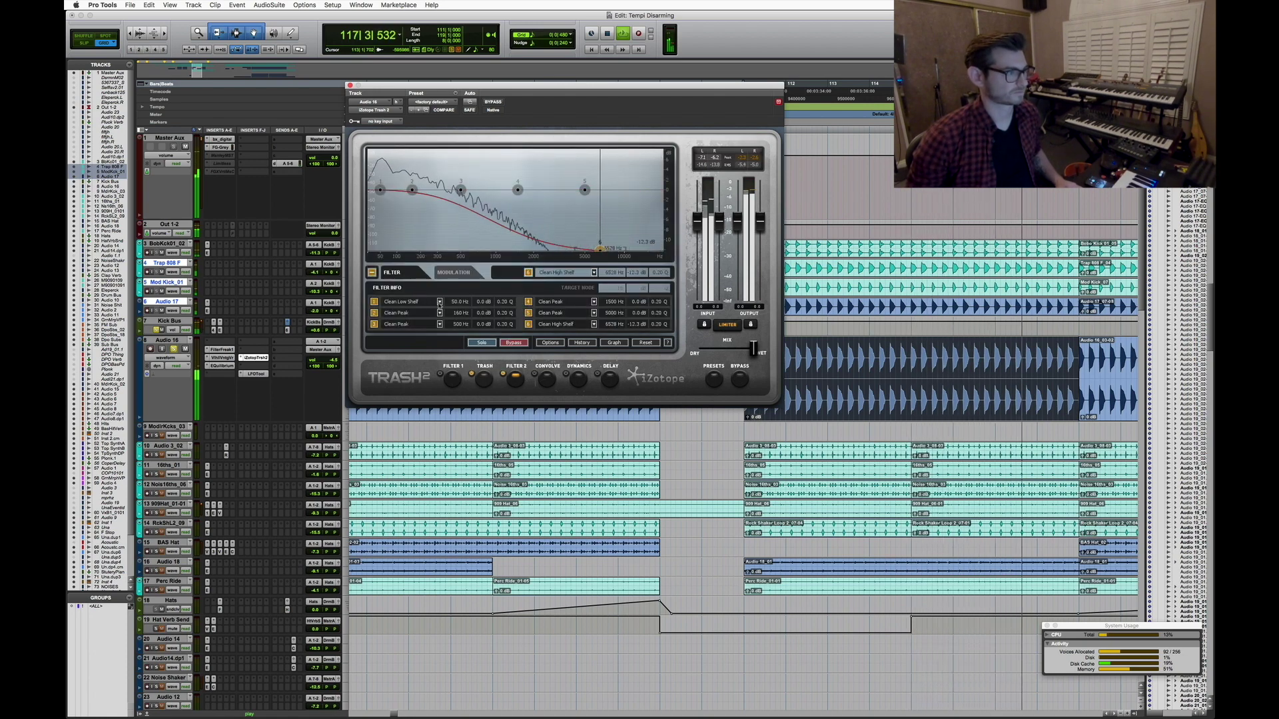
pyautogui.click(439, 302)
pyautogui.click(458, 247)
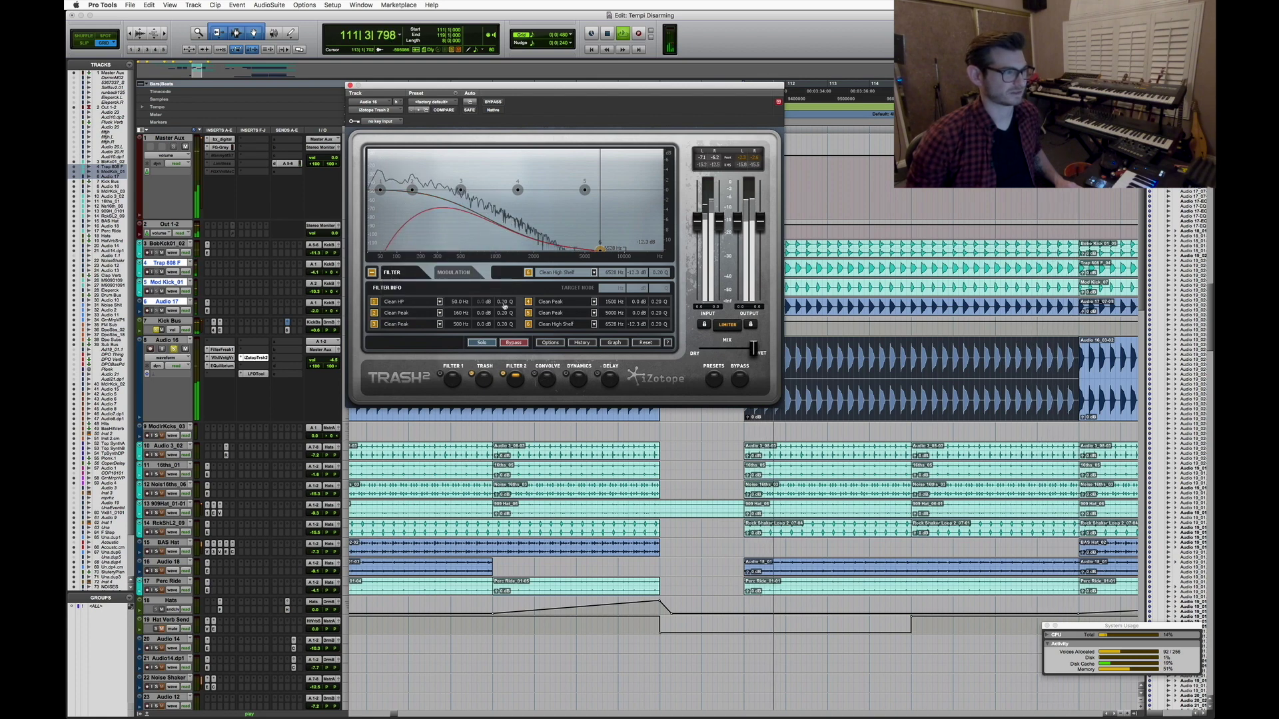
pyautogui.moveTo(504, 305); pyautogui.dragTo(504, 300)
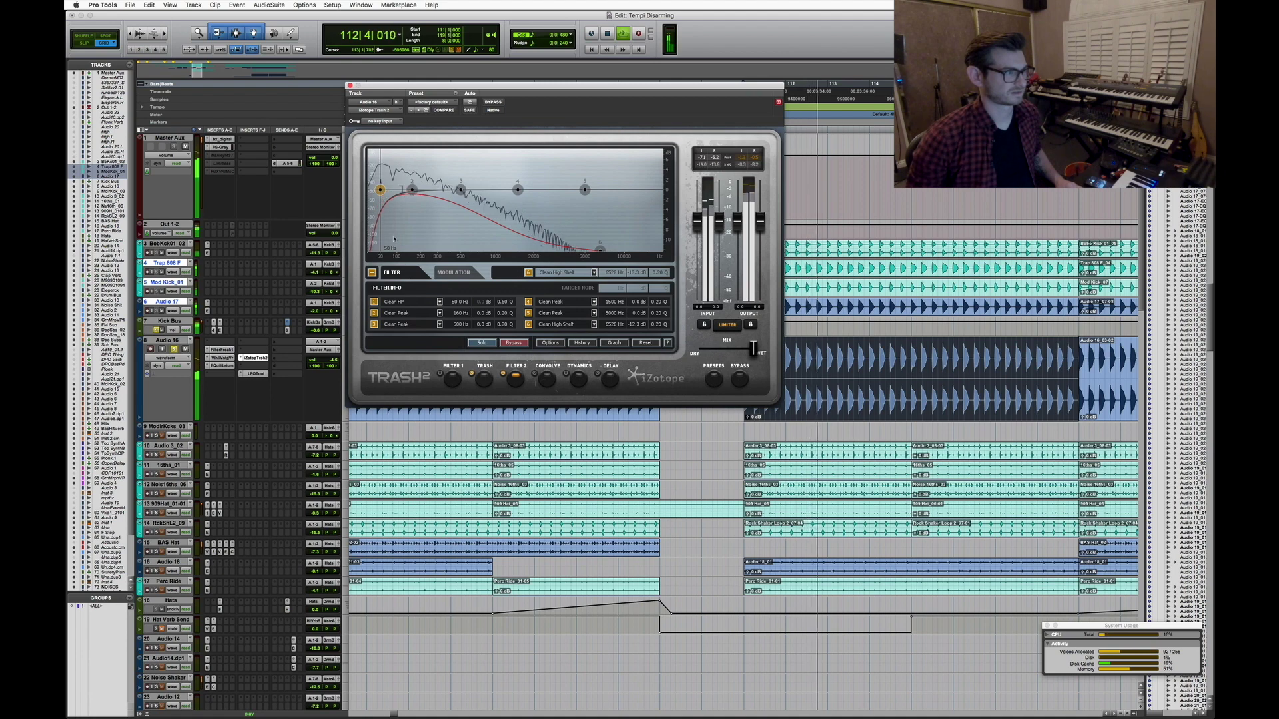
pyautogui.moveTo(380, 190); pyautogui.dragTo(392, 153)
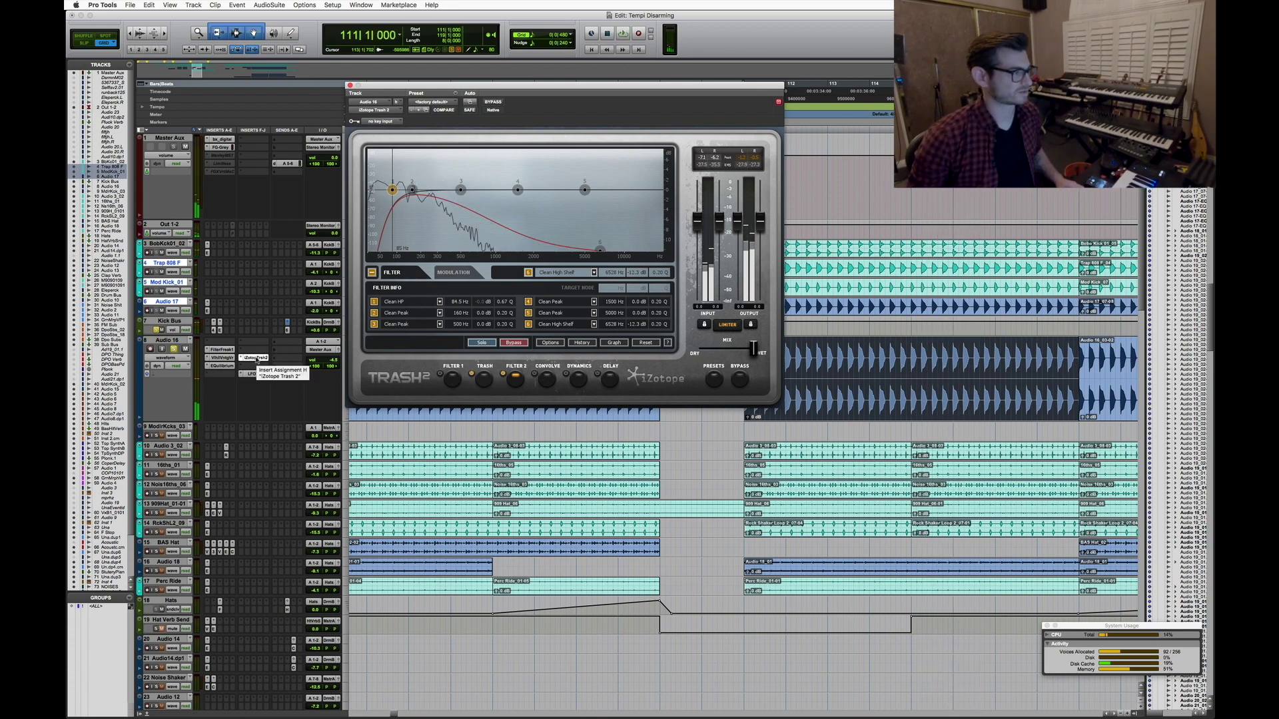
# Make the Trash 2 insert inactive and turn off the enlarged track's solo
pyautogui.rightClick(252, 359)
pyautogui.click(265, 369)
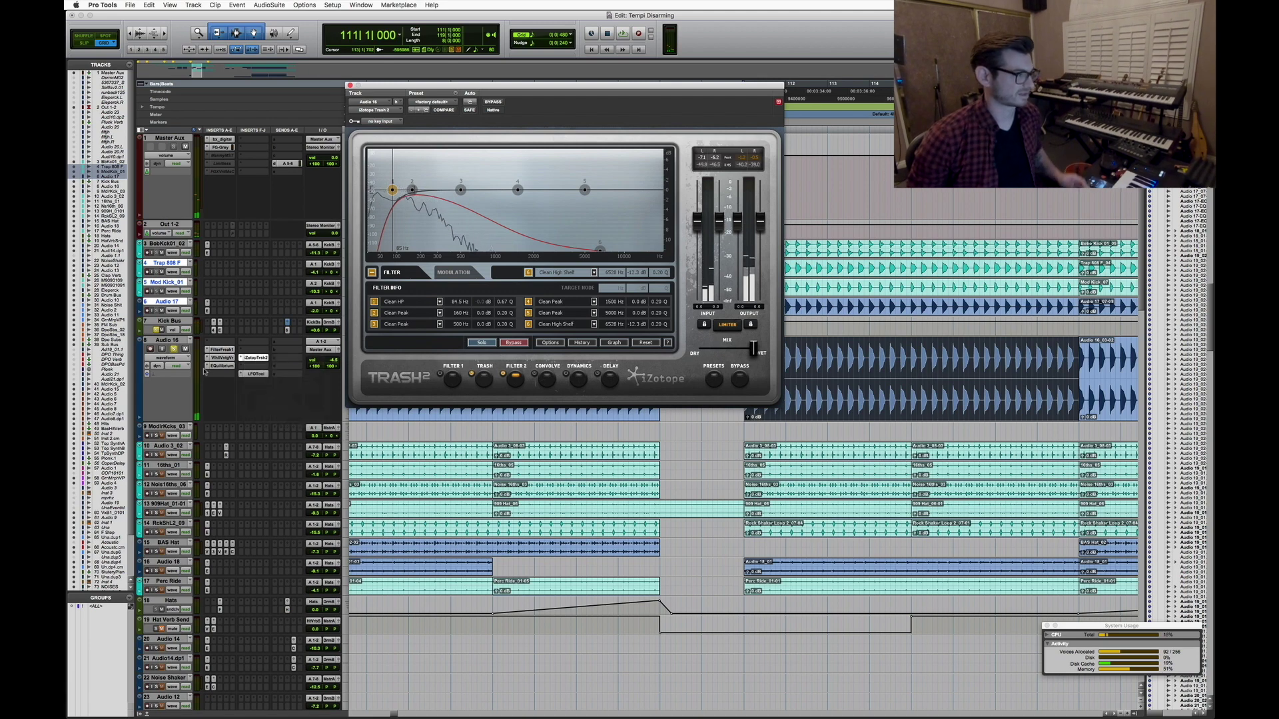
pyautogui.keyDown('alt'); pyautogui.click(174, 349); pyautogui.keyUp('alt')
# Select and play the Audio 3_02 clip at bar 111 below the kick tracks, and enlarge that track's height
pyautogui.press('r')
pyautogui.press('r')
pyautogui.press('r')
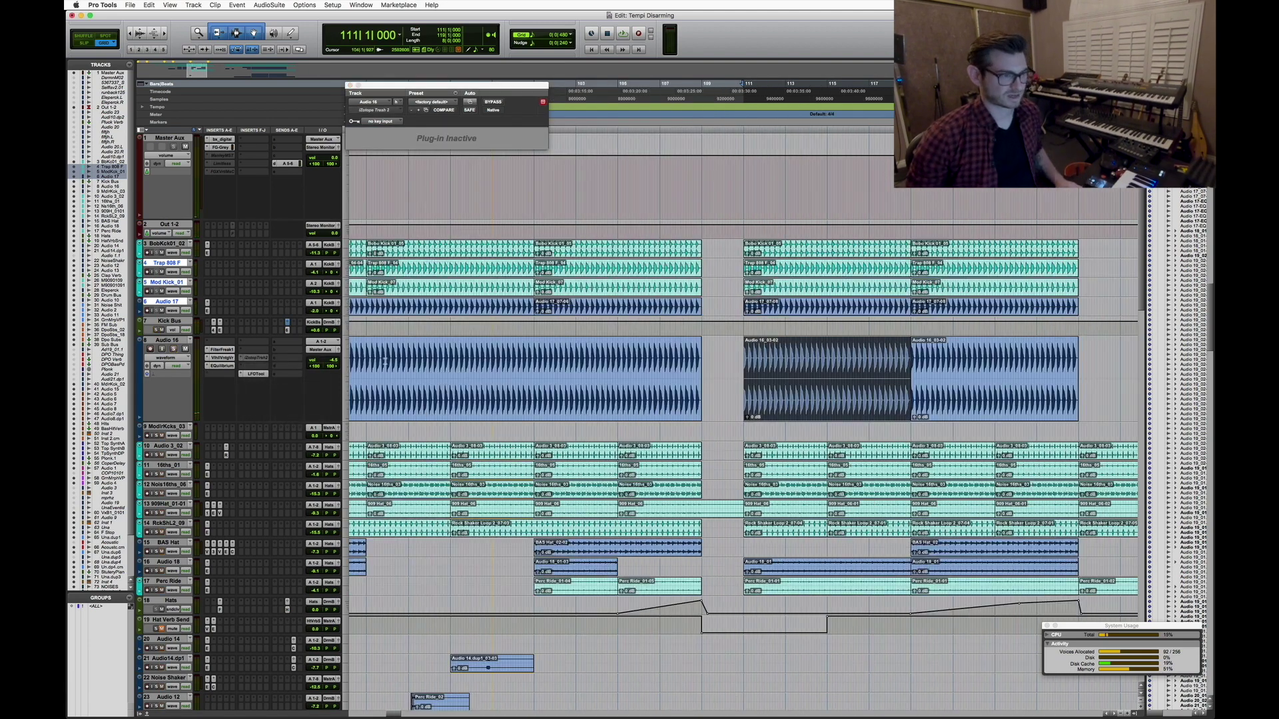
pyautogui.scroll(-5, 608, 414)
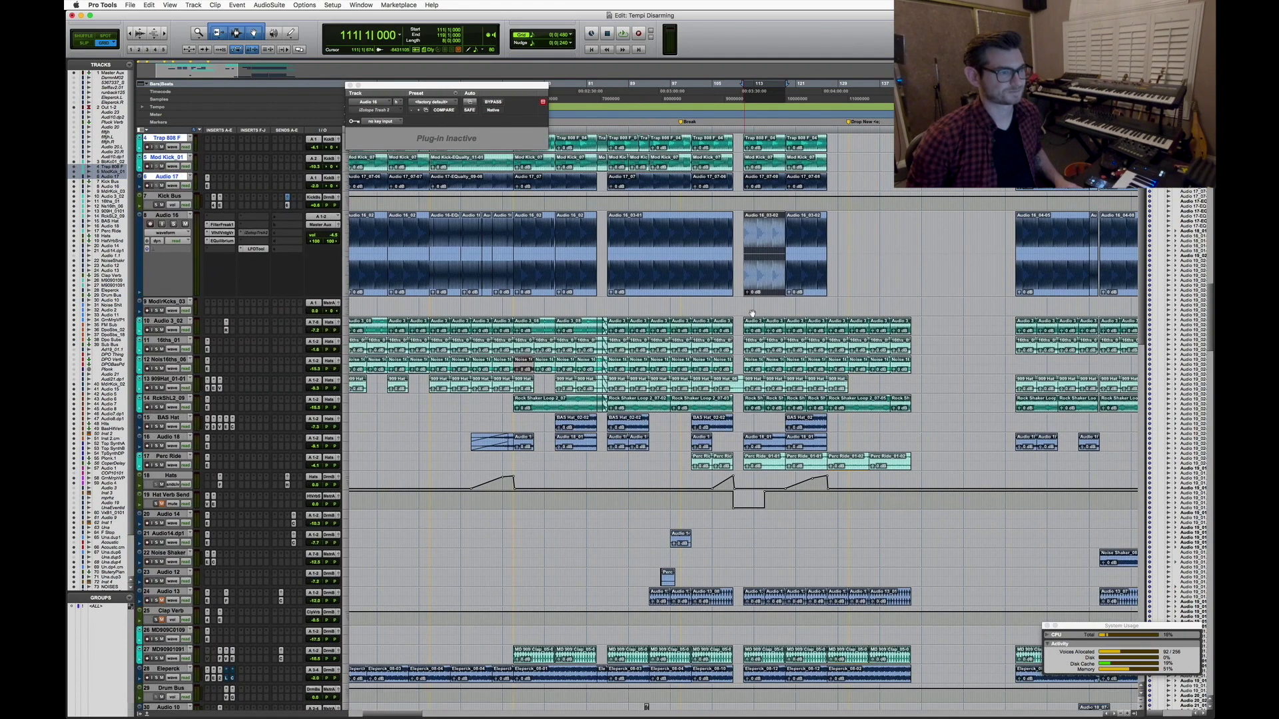
pyautogui.click(756, 308)
pyautogui.press('t')
pyautogui.press('t')
pyautogui.press('t')
pyautogui.press('t')
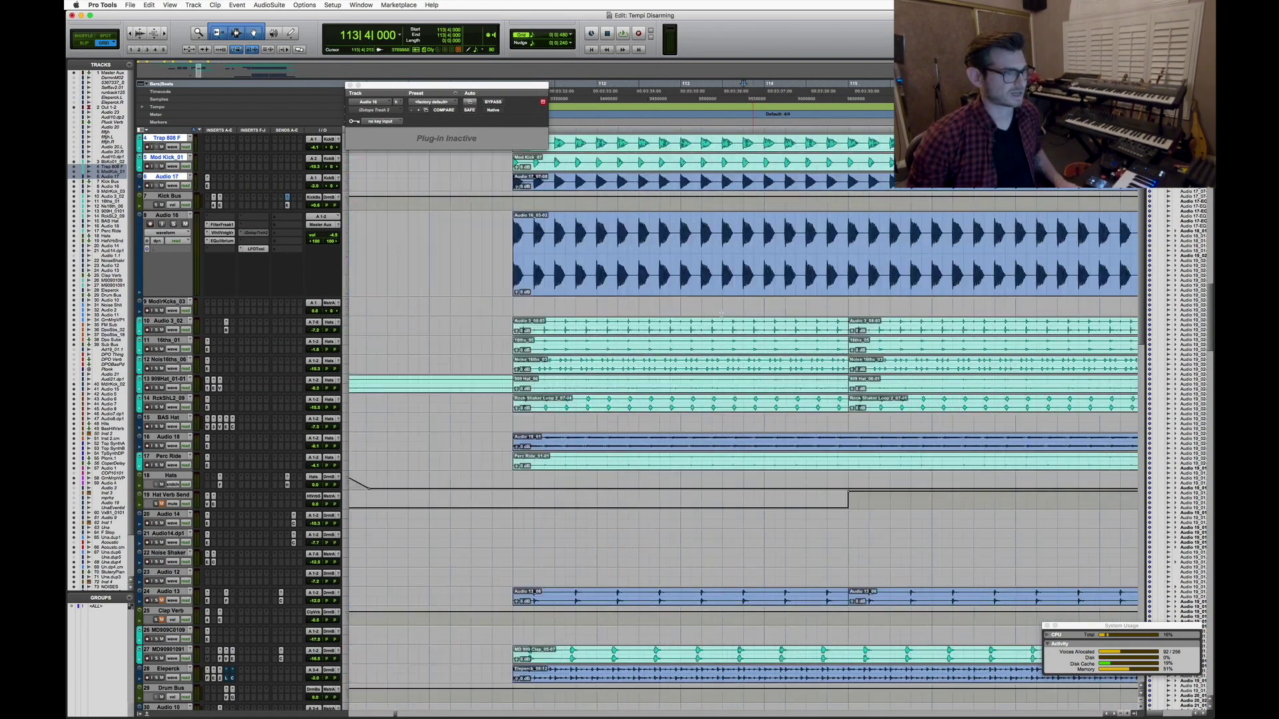
pyautogui.click(698, 334)
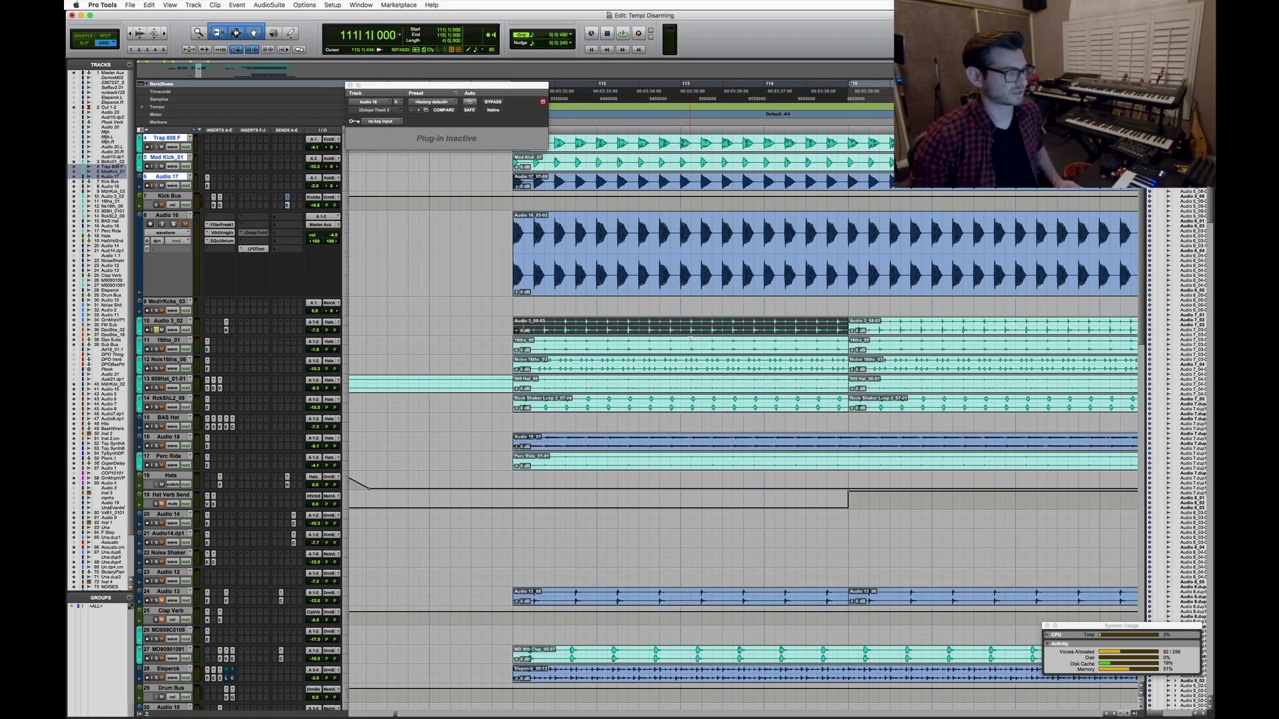
pyautogui.press('space')
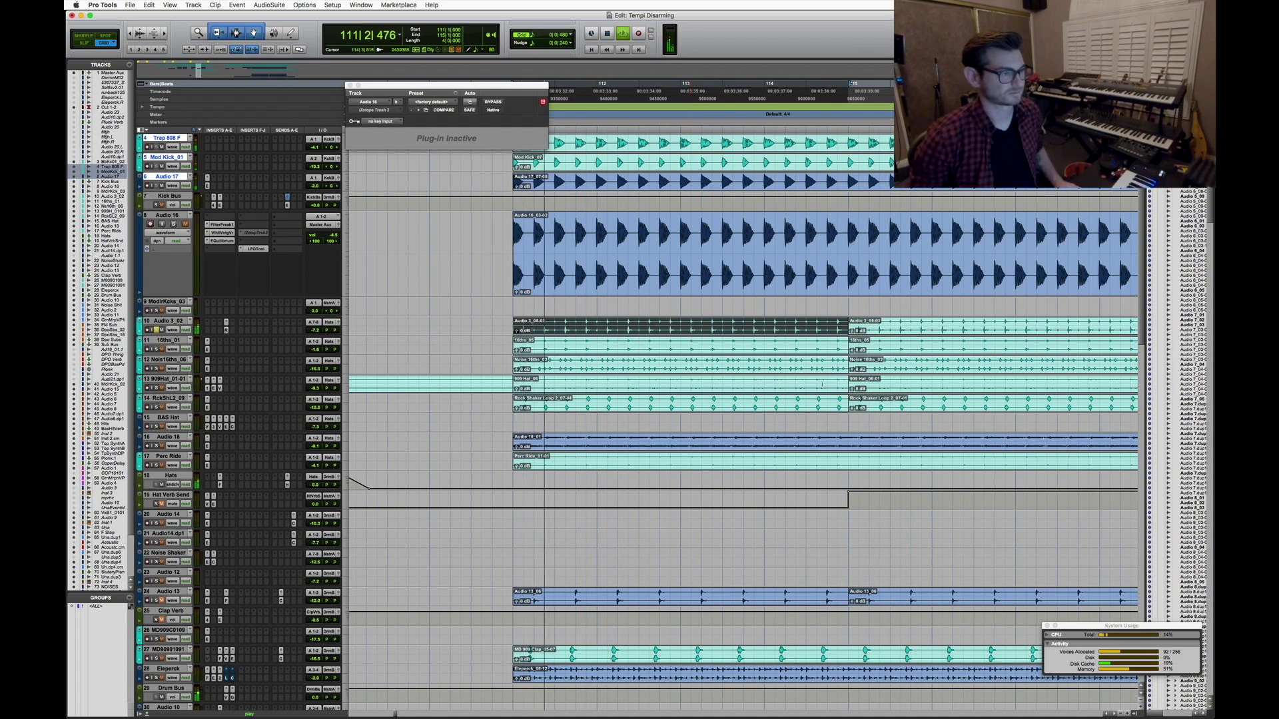
pyautogui.moveTo(345, 329); pyautogui.dragTo(360, 350)
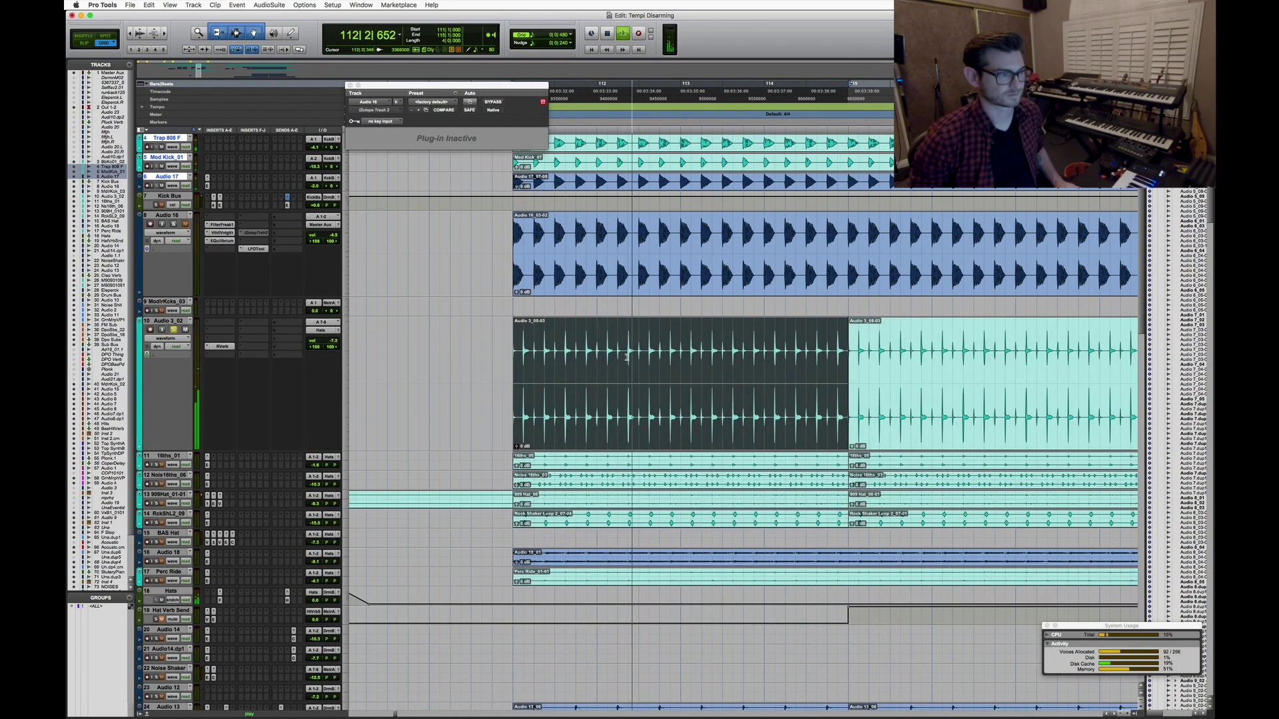
# Examine a single hit of the Audio 3_02 waveform in bar 112 up close during playback
pyautogui.click(628, 352)
pyautogui.press('t')
pyautogui.press('t')
pyautogui.press('t')
pyautogui.press('t')
pyautogui.press('t')
pyautogui.press('t')
pyautogui.press('t')
pyautogui.press('t')
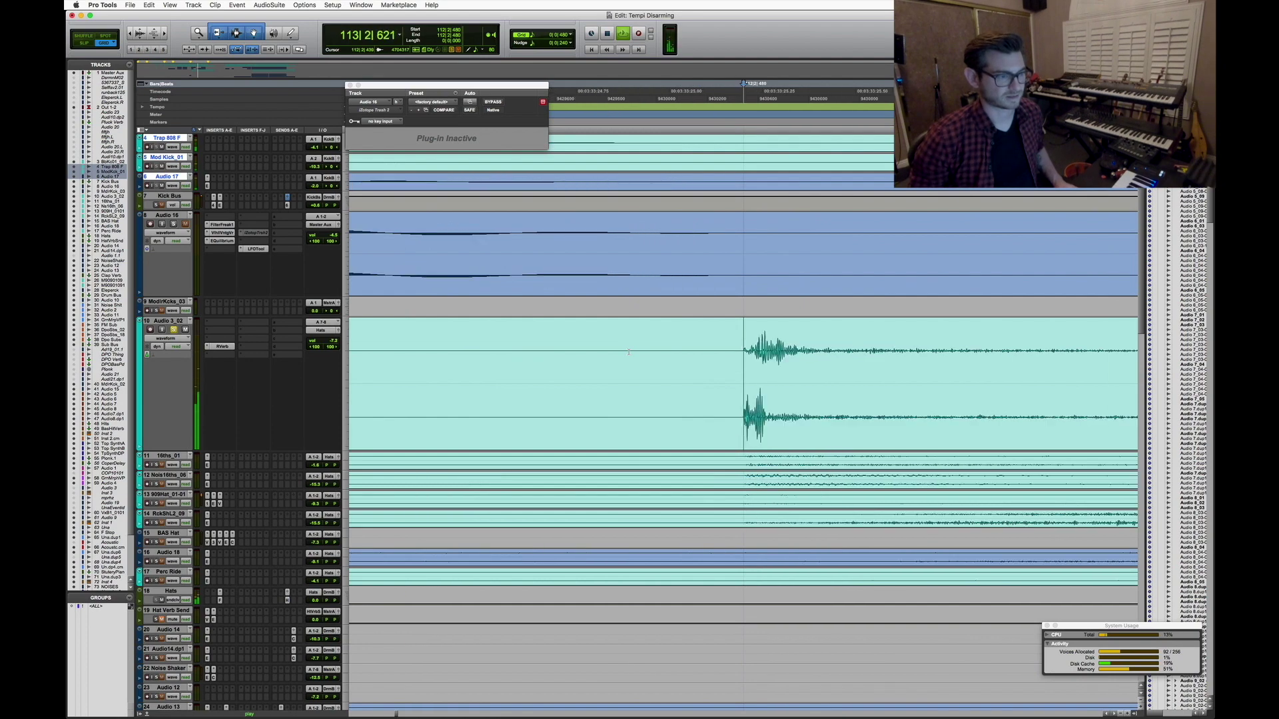
# Stop playback and examine how the Audio 3_02 hits line up with the kick hits across several beats
pyautogui.press('r')
pyautogui.press('r')
pyautogui.press('r')
pyautogui.press('r')
pyautogui.press('super+bracketleft')
pyautogui.press('super+bracketleft')
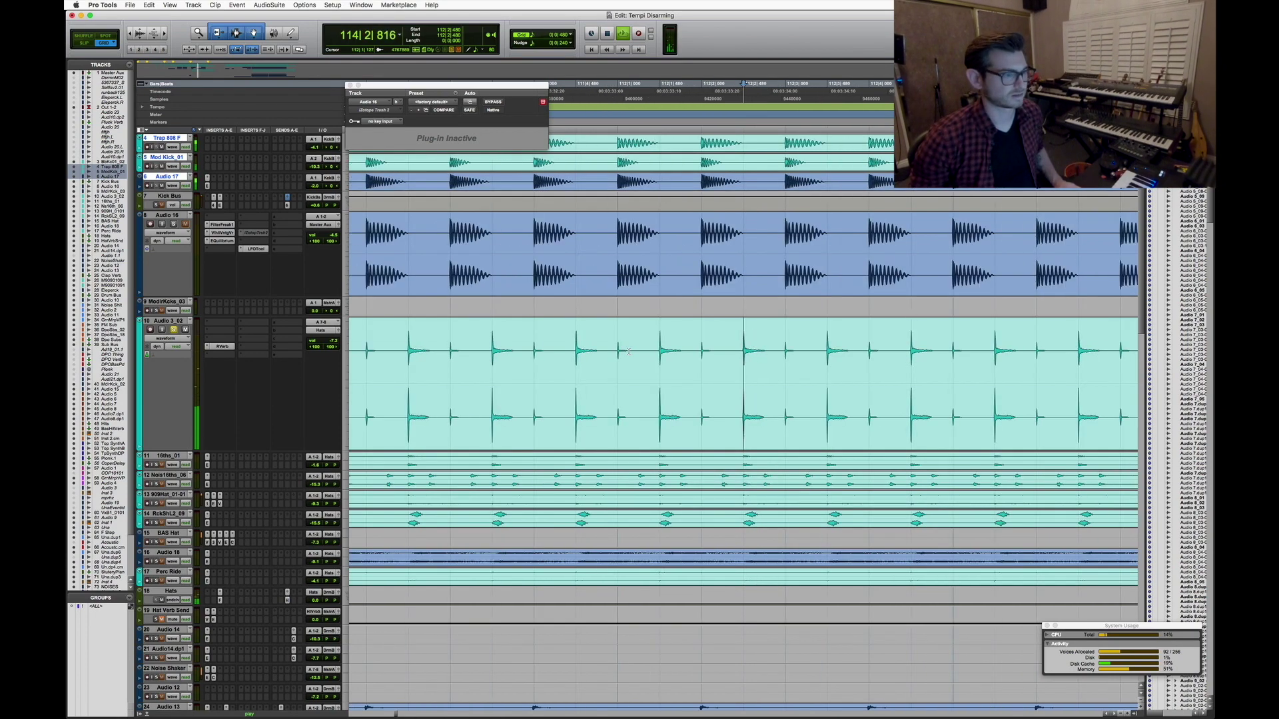
pyautogui.press('super+bracketleft')
pyautogui.press('space')
pyautogui.press('super+bracketright')
pyautogui.press('super+bracketright')
pyautogui.press('super+bracketright')
pyautogui.press('super+bracketright')
pyautogui.press('super+bracketright')
pyautogui.press('super+bracketright')
pyautogui.press('super+bracketright')
pyautogui.press('super+bracketright')
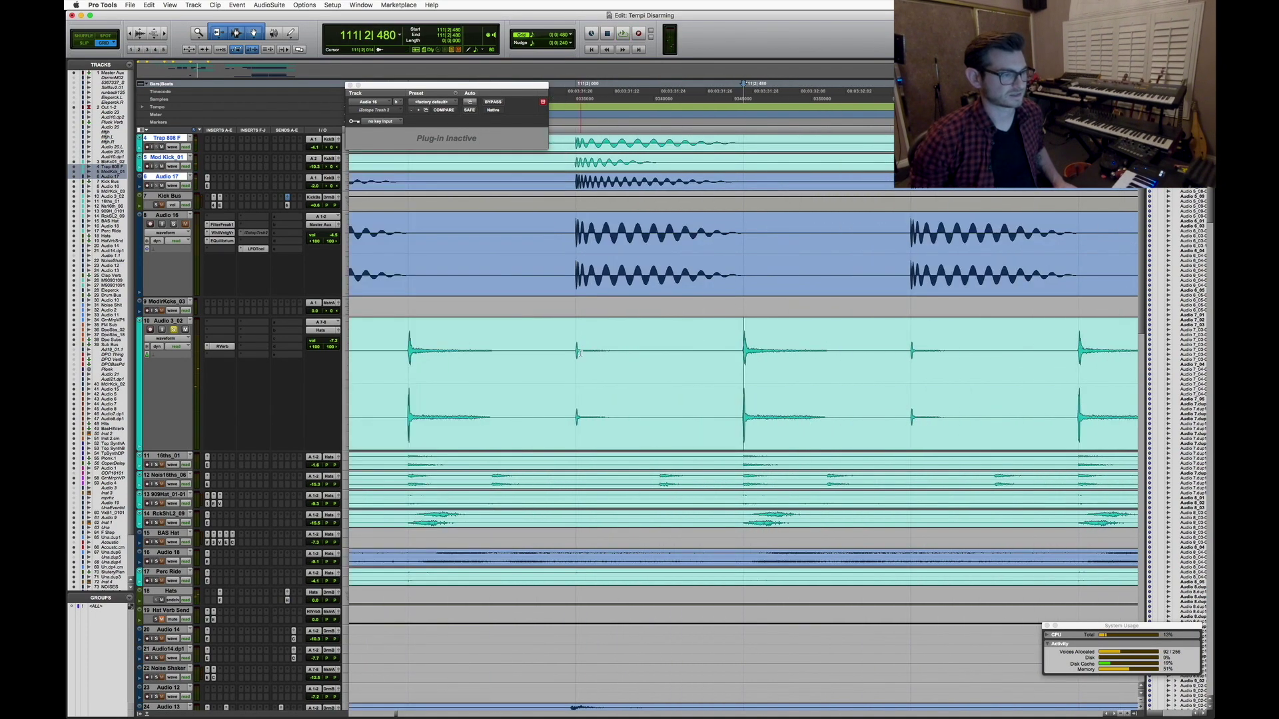
# Examine the onset of an Audio 3_02 hit up close and compare its position with the kick hits over single beats and several bars
pyautogui.press('super+bracketright')
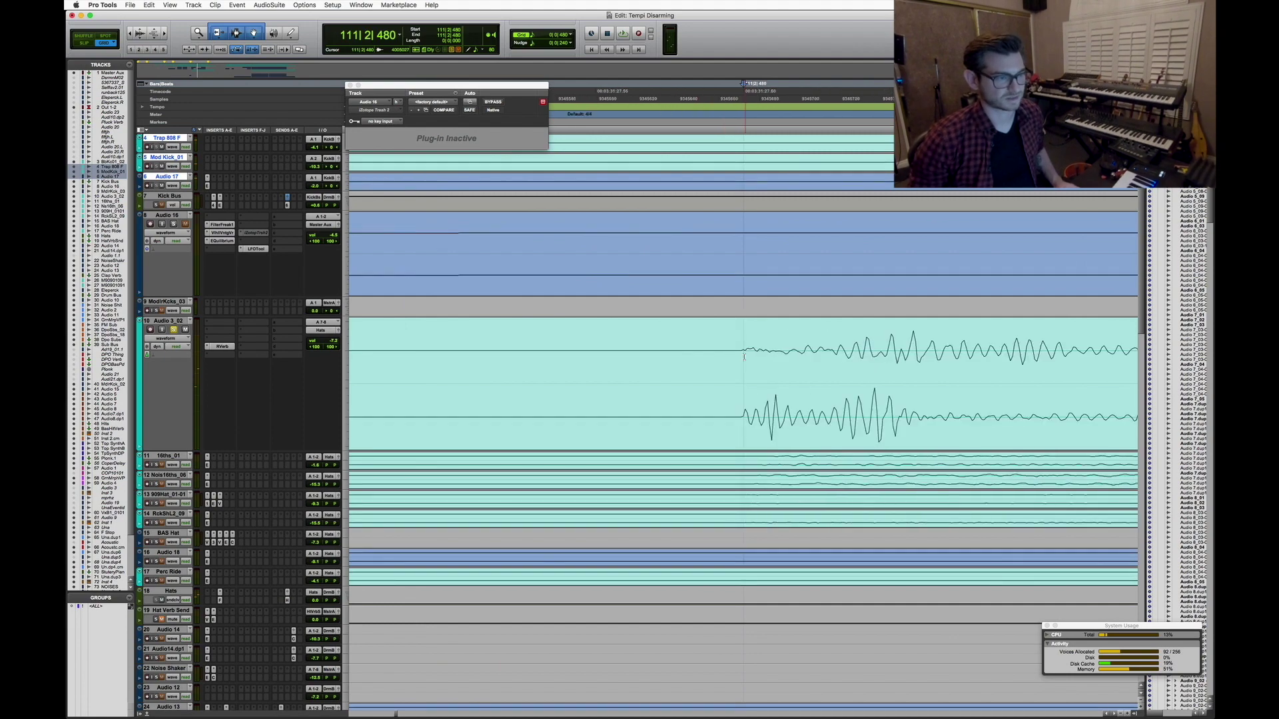
pyautogui.press('super+bracketleft')
pyautogui.press('super+bracketleft')
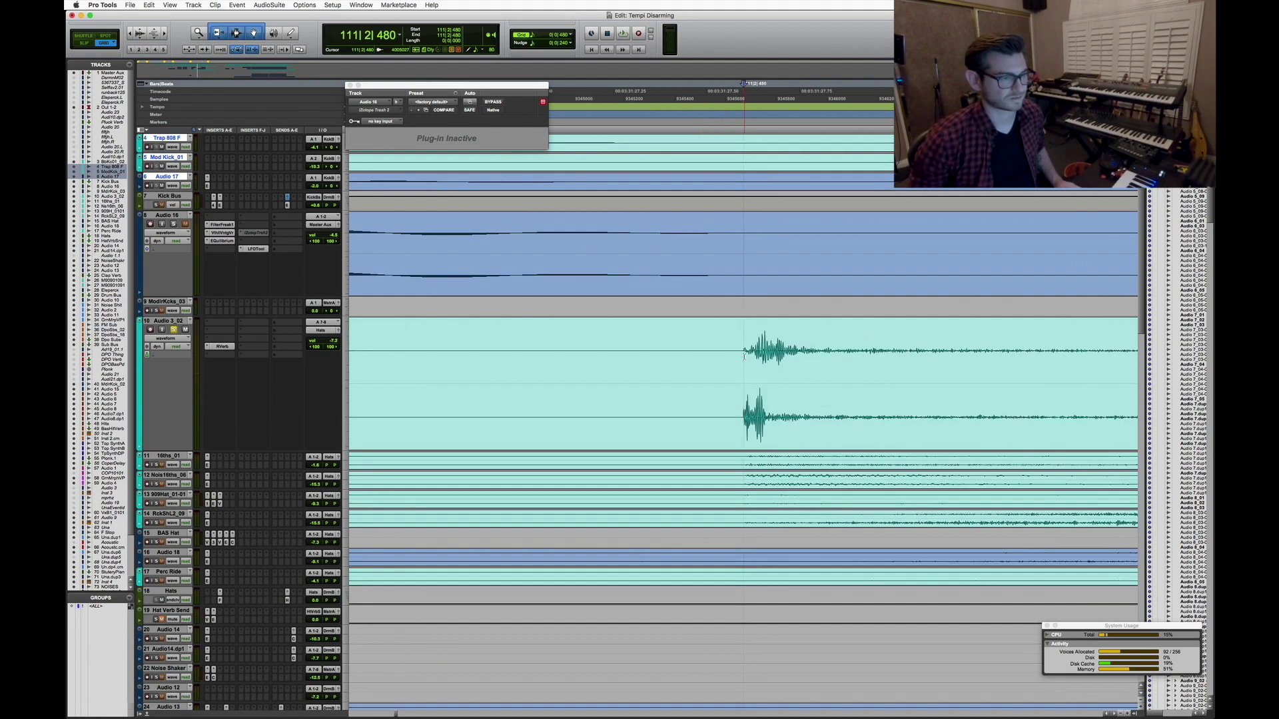
pyautogui.press('super+bracketleft')
pyautogui.press('super+bracketleft')
pyautogui.press('super+bracketleft')
pyautogui.press('super+bracketleft')
pyautogui.press('super+bracketleft')
pyautogui.press('super+bracketleft')
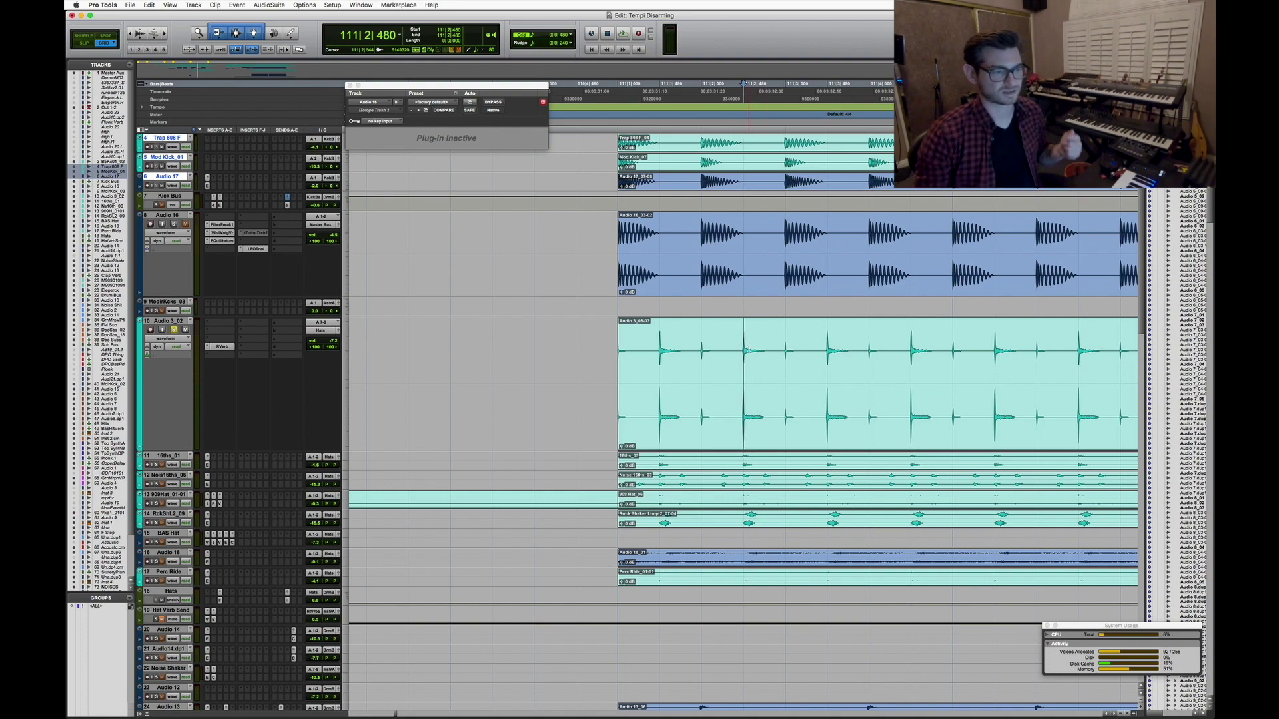
pyautogui.press('super+bracketright')
pyautogui.press('super+bracketright')
pyautogui.press('super+bracketright')
pyautogui.press('super+bracketright')
pyautogui.press('super+bracketright')
pyautogui.press('super+bracketright')
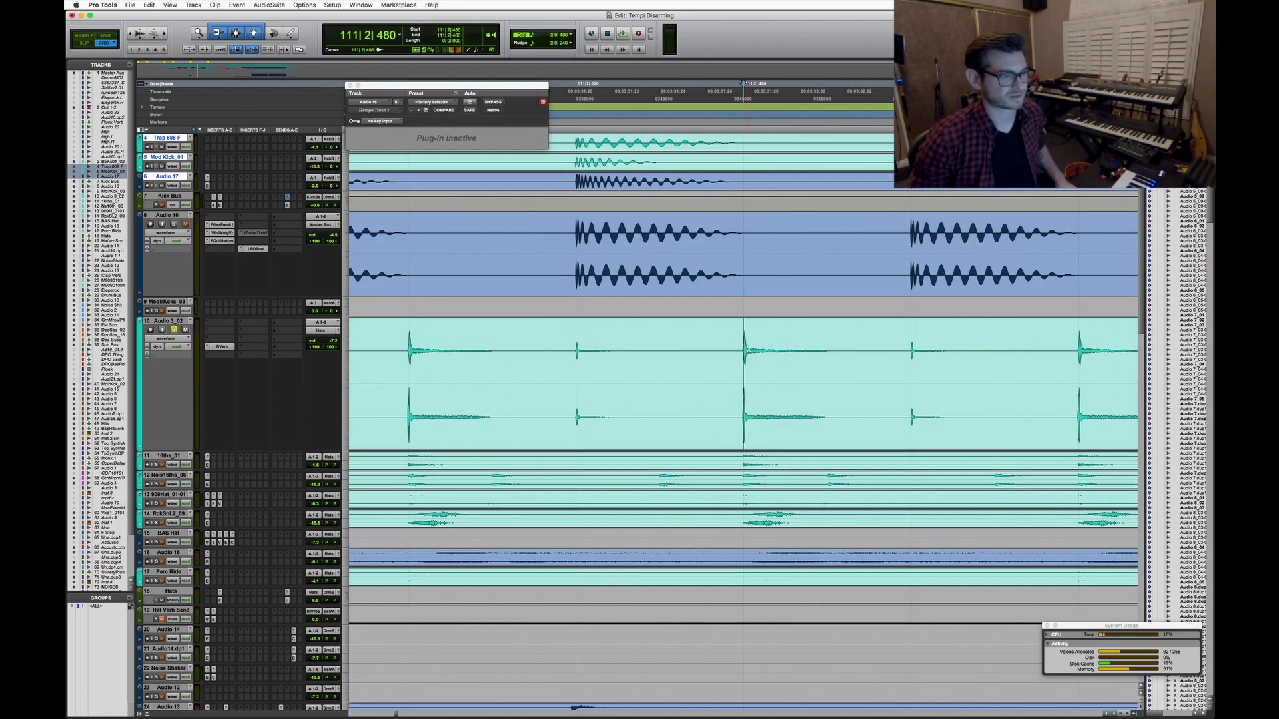
pyautogui.press('super+bracketleft')
pyautogui.press('super+bracketleft')
pyautogui.press('super+bracketleft')
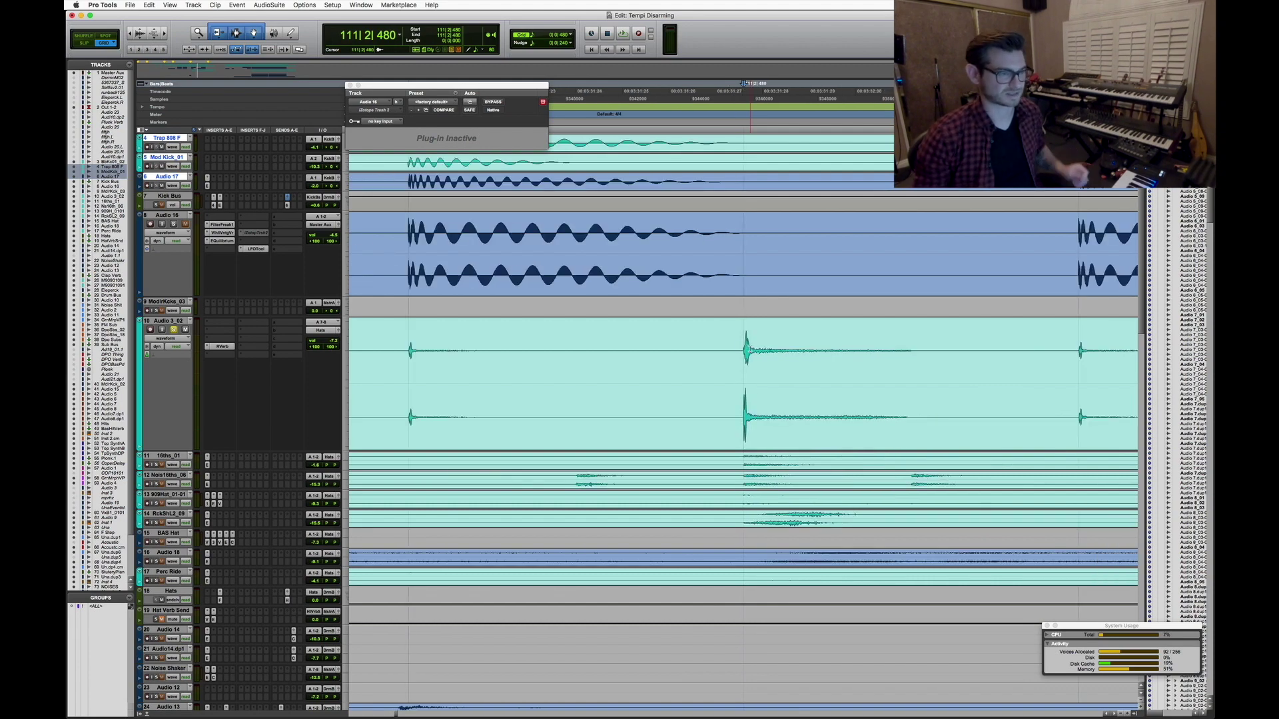
pyautogui.press('super+bracketleft')
pyautogui.press('super+bracketleft')
pyautogui.press('super+bracketleft')
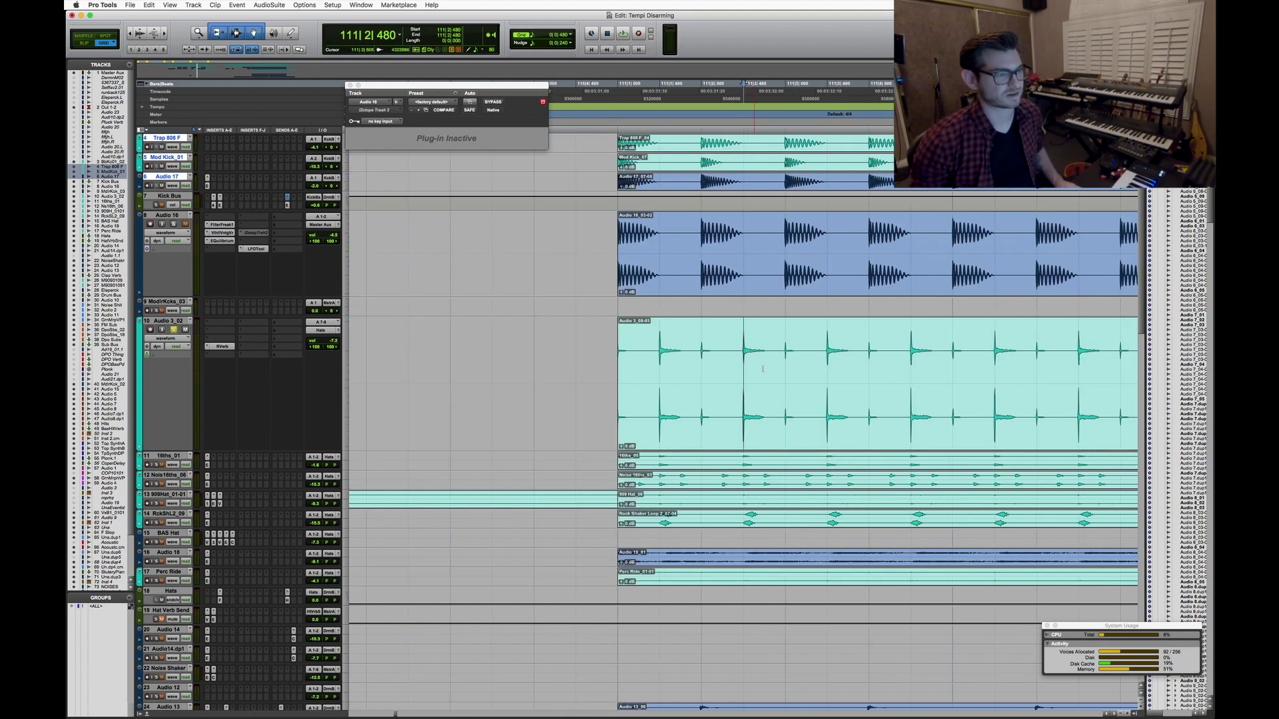
# Select the Audio 3_02 clip at bar 111, play it soloed and stop
pyautogui.click(813, 418)
pyautogui.press('space')
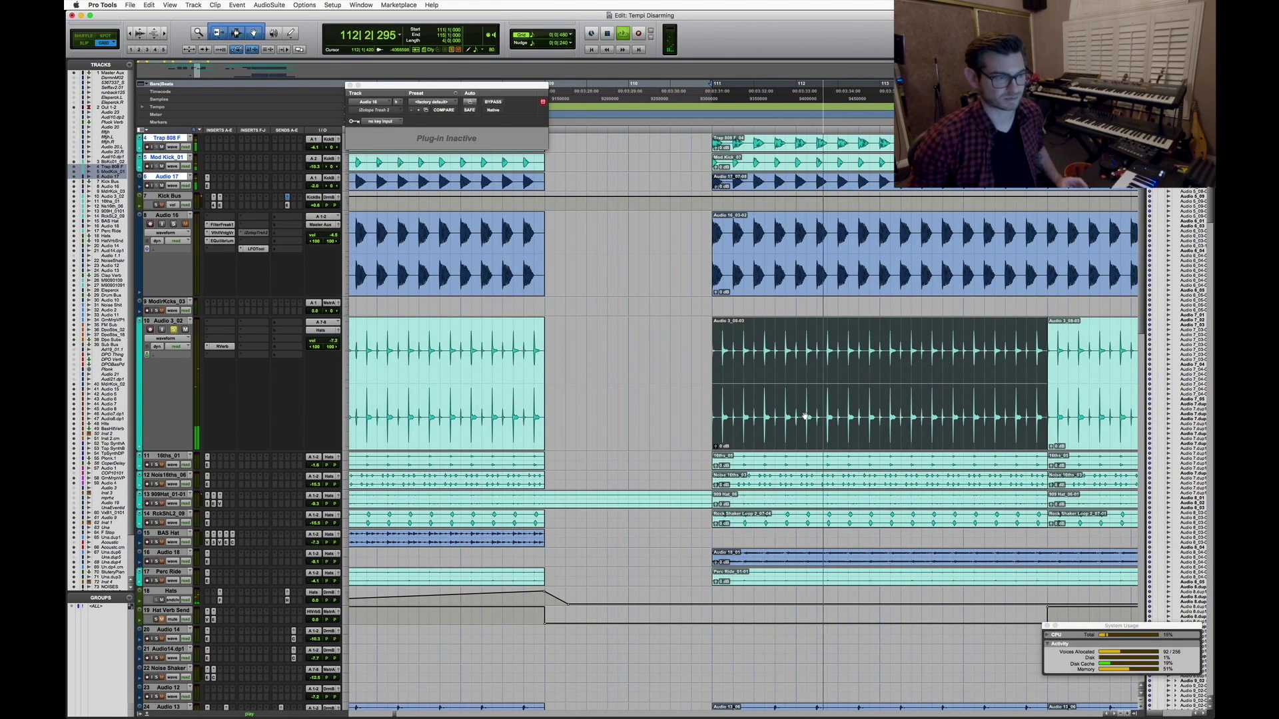
pyautogui.press('space')
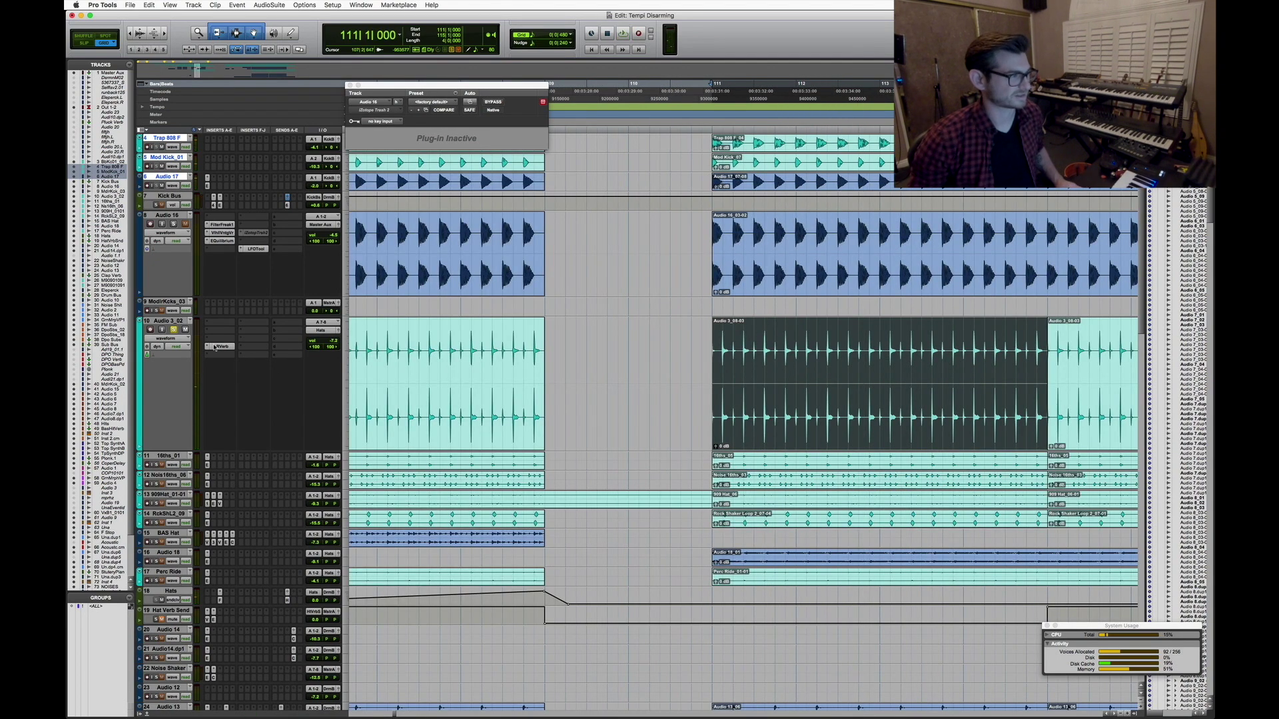
# Compare Audio 3_02 with its Renaissance Reverberator bypassed and active during playback, and turn off the track's solo
pyautogui.press('space')
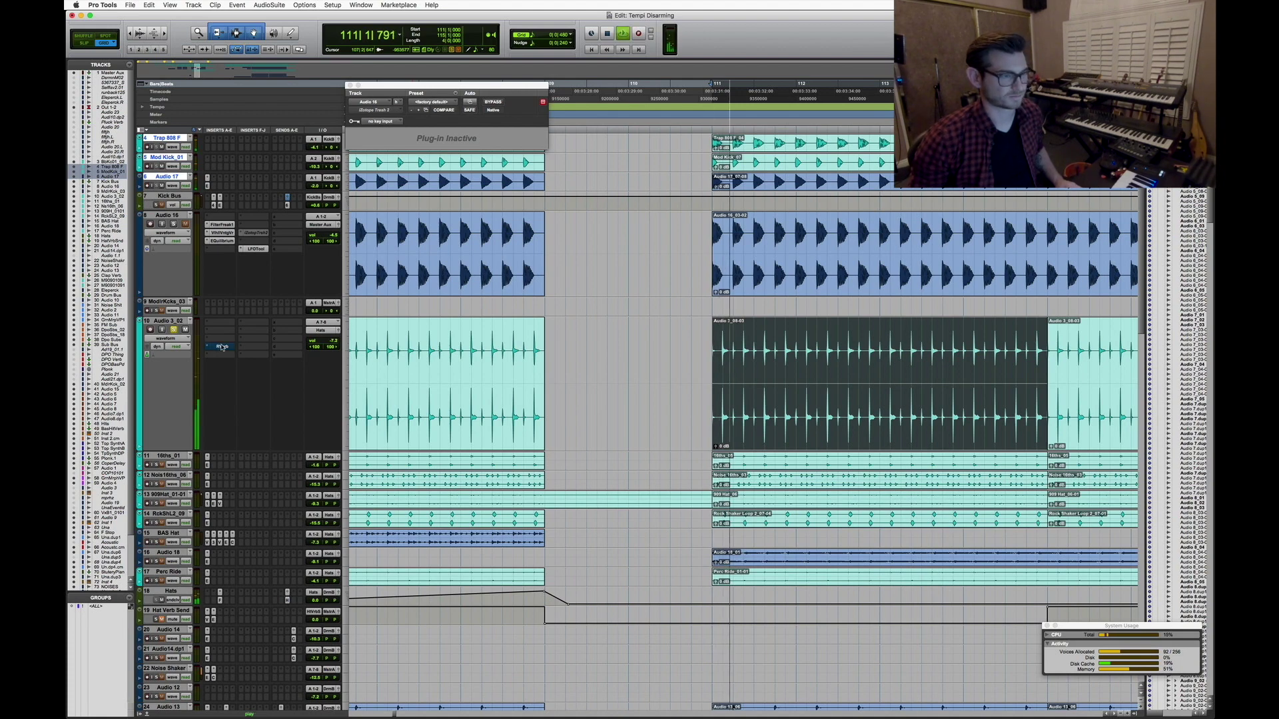
pyautogui.click(221, 347)
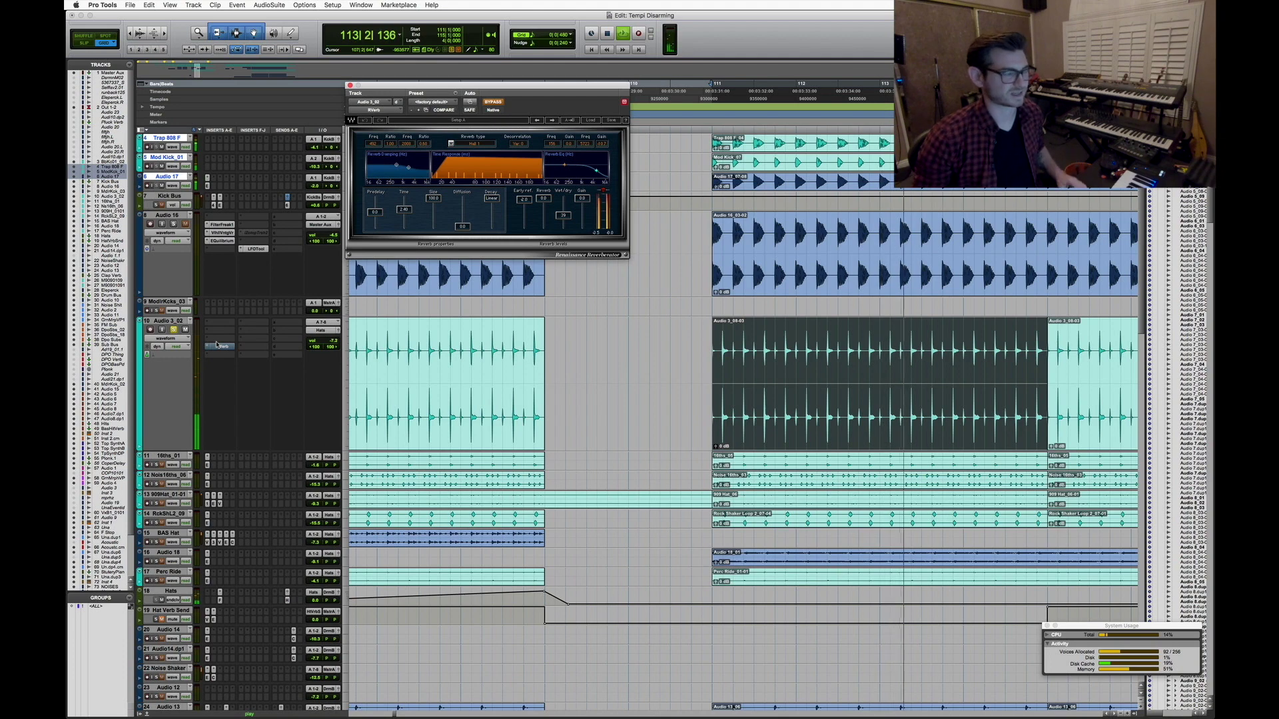
pyautogui.keyDown('super'); pyautogui.click(225, 347); pyautogui.keyUp('super')
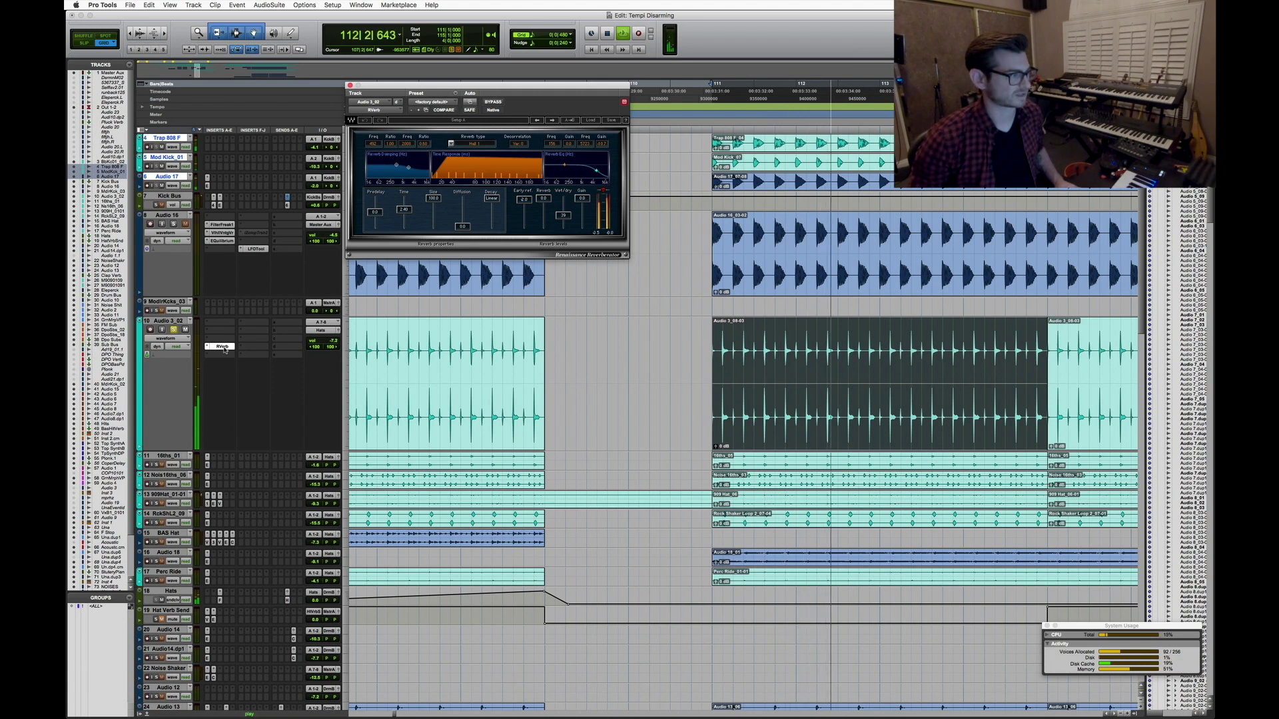
pyautogui.press('space')
pyautogui.click(173, 330)
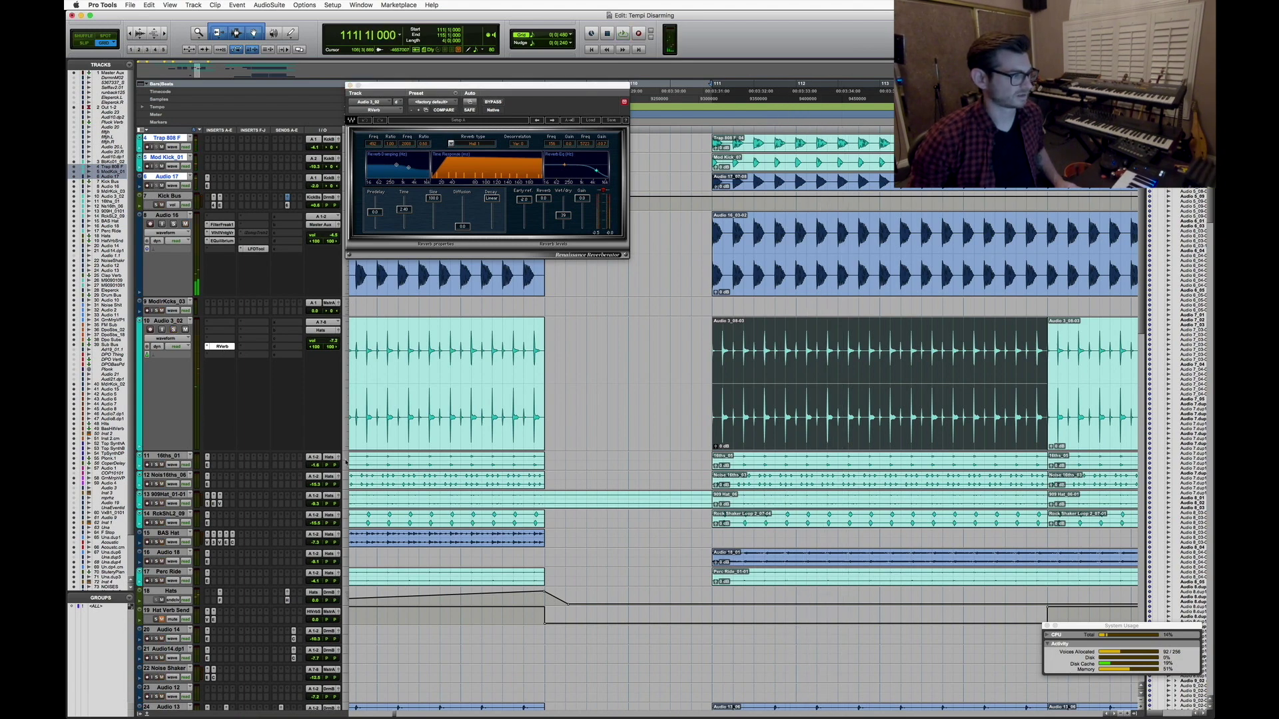
# Enlarge the 16ths_01 track to medium height and play its clip from bar 111 soloed
pyautogui.moveTo(346, 462); pyautogui.dragTo(360, 473)
pyautogui.click(802, 486)
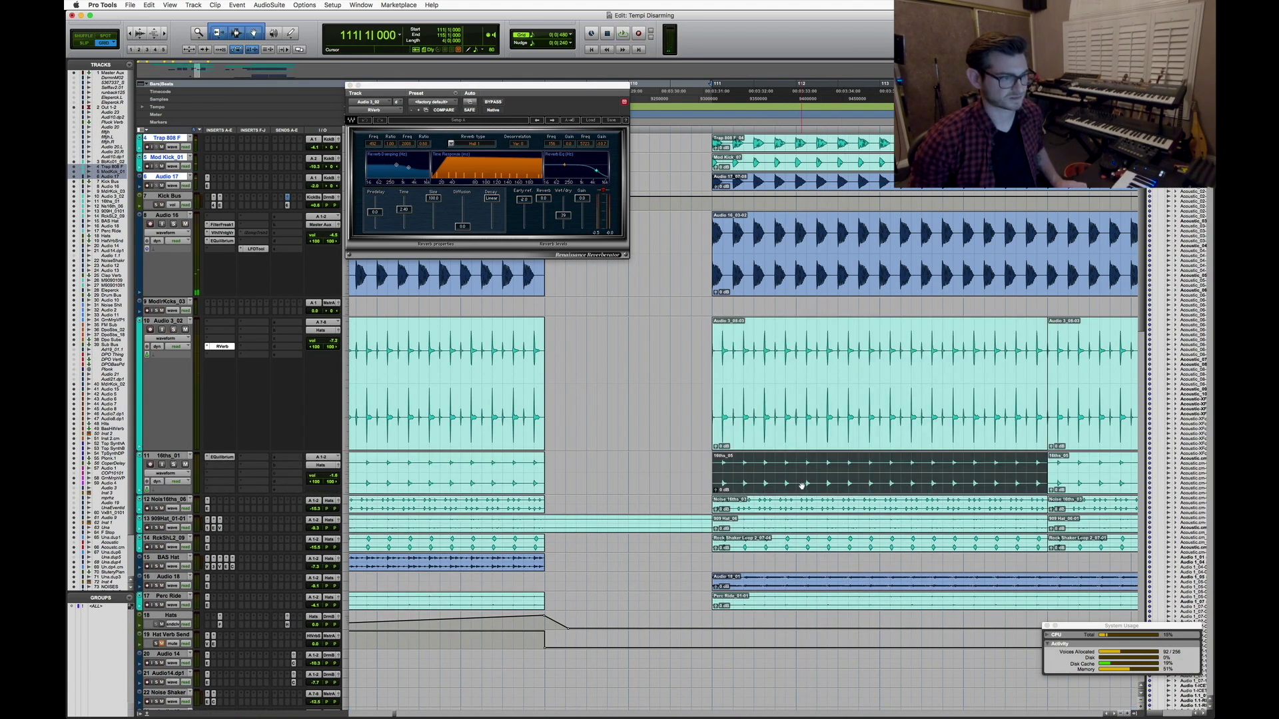
pyautogui.press('t')
pyautogui.press('t')
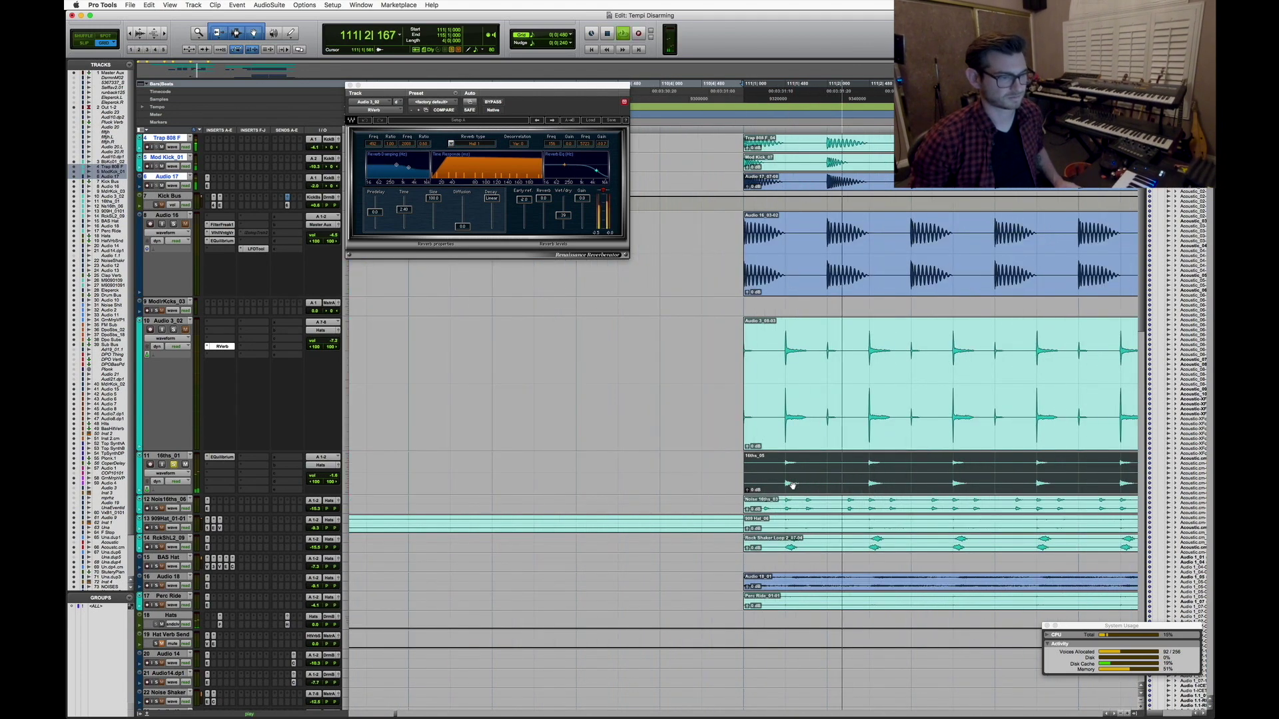
pyautogui.press('super+bracketleft')
pyautogui.press('super+bracketleft')
pyautogui.click(828, 470)
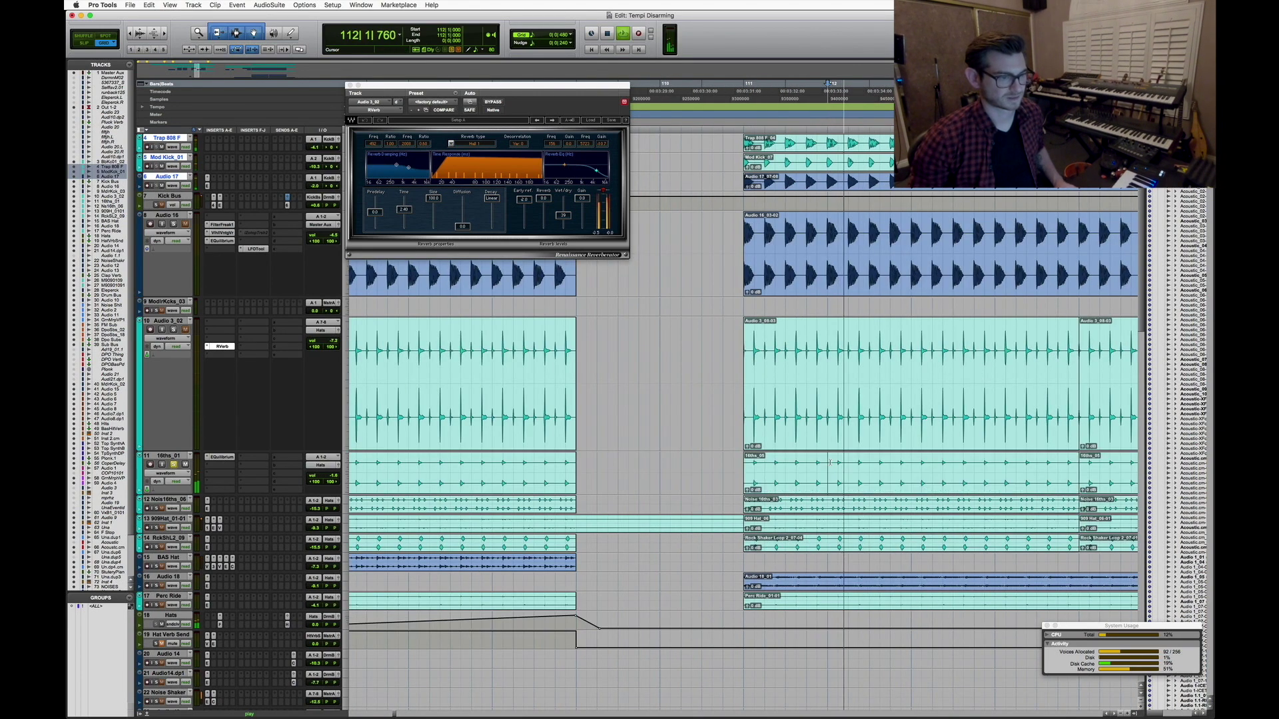
# Set the 16ths_01 track height to jumbo while playback continues
pyautogui.press('super+bracketright')
pyautogui.press('super+bracketright')
pyautogui.click(344, 486)
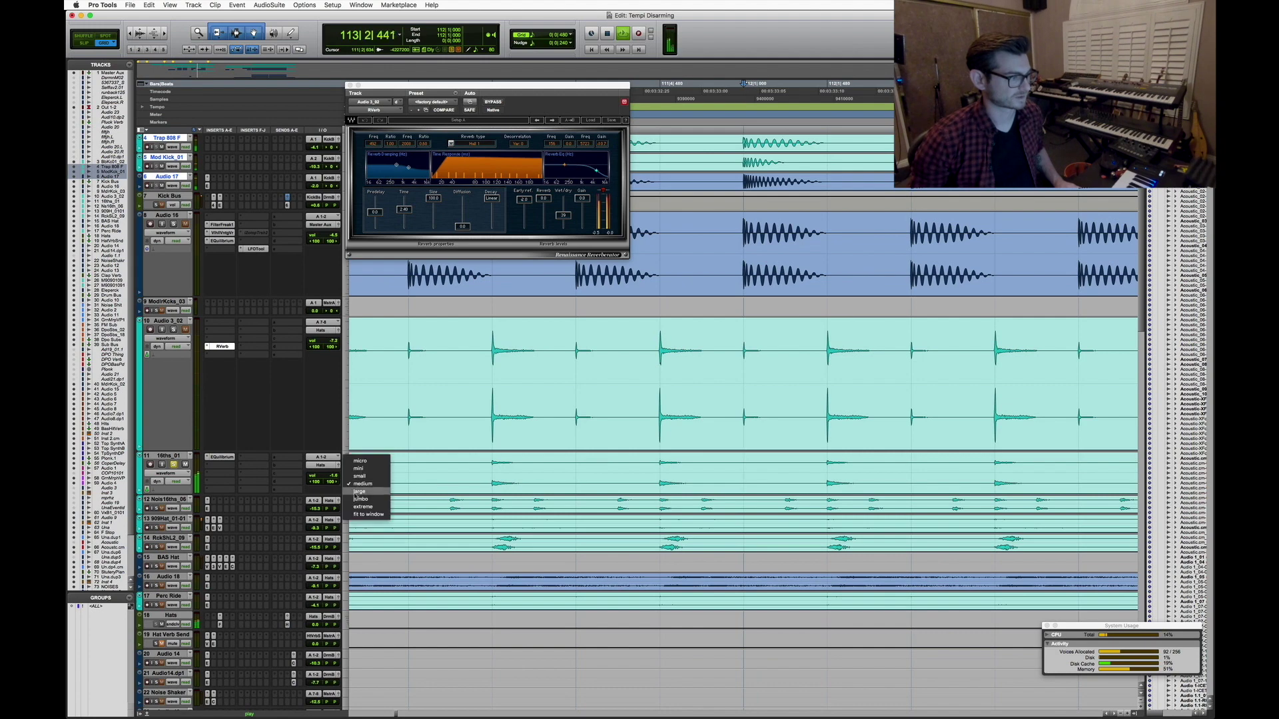
pyautogui.click(363, 501)
# Examine a single 16ths_01 hit up close against the Audio 3_02 hit above it and across several bars during playback
pyautogui.click(650, 493)
pyautogui.press('t')
pyautogui.press('super+bracketright')
pyautogui.press('super+bracketright')
pyautogui.press('super+bracketright')
pyautogui.press('super+bracketright')
pyautogui.press('super+bracketright')
pyautogui.press('super+bracketright')
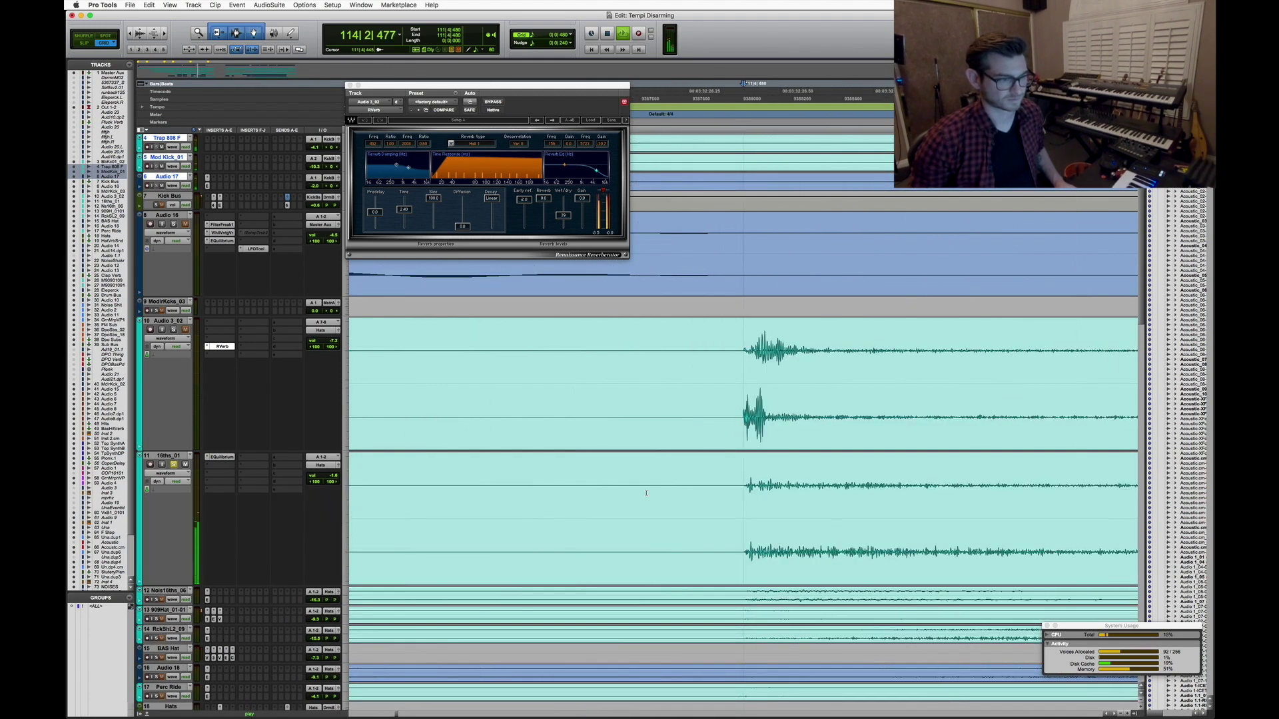
pyautogui.press('super+bracketleft')
pyautogui.press('super+bracketleft')
pyautogui.press('super+bracketleft')
pyautogui.press('super+bracketleft')
pyautogui.press('super+bracketleft')
pyautogui.press('super+bracketleft')
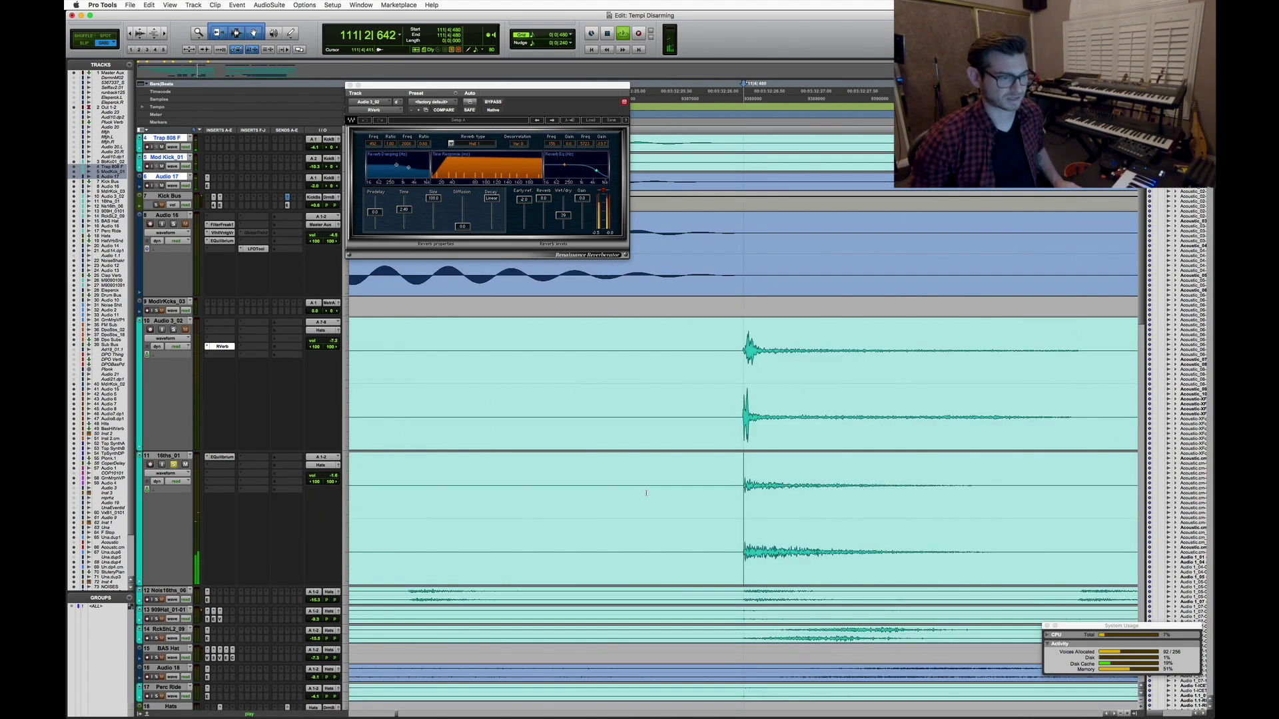
pyautogui.press('super+bracketleft')
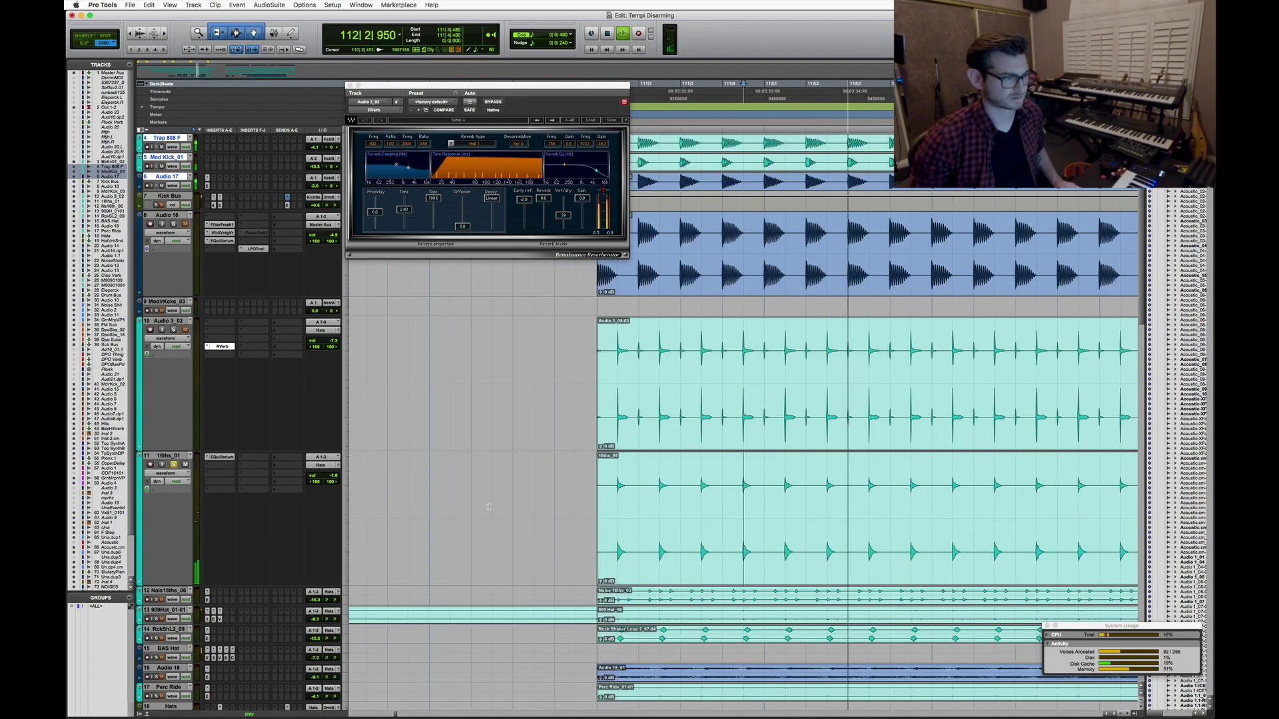
# Inspect the Equilibrium EQ on 16ths_01 with its analyzer switched on and off again, and end with the plug-in closed and playback stopped
pyautogui.click(220, 458)
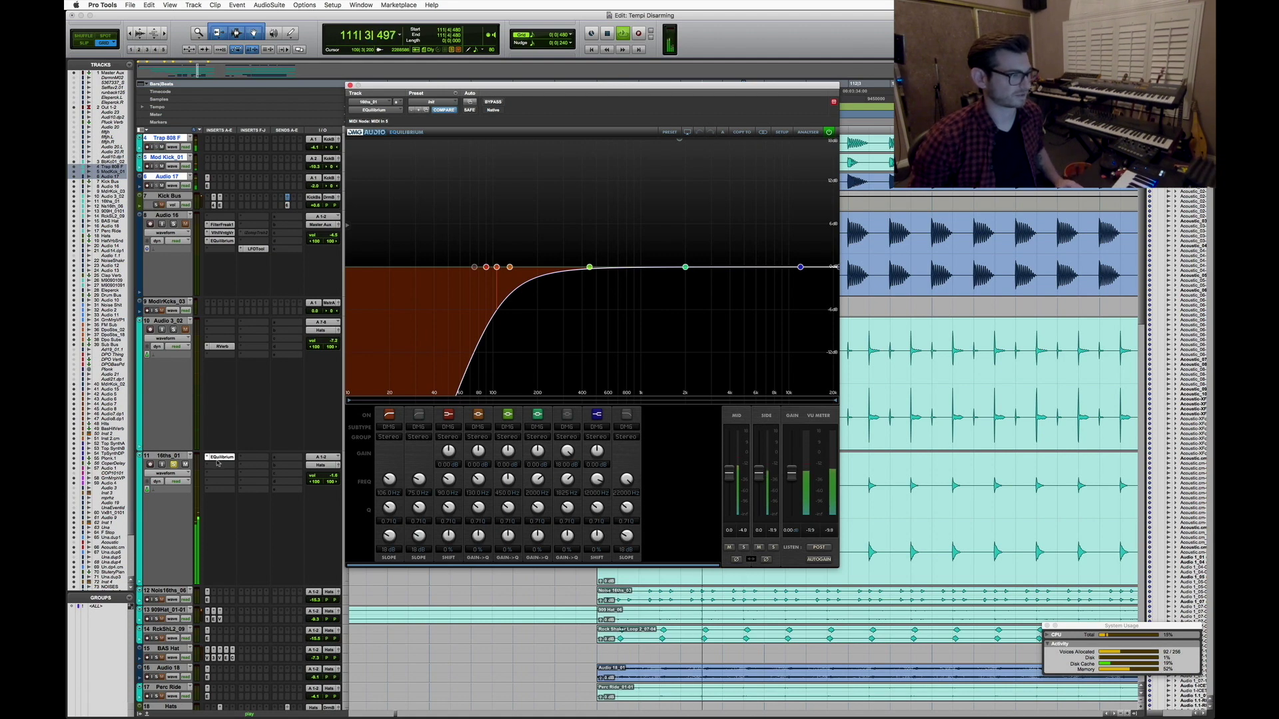
pyautogui.click(808, 133)
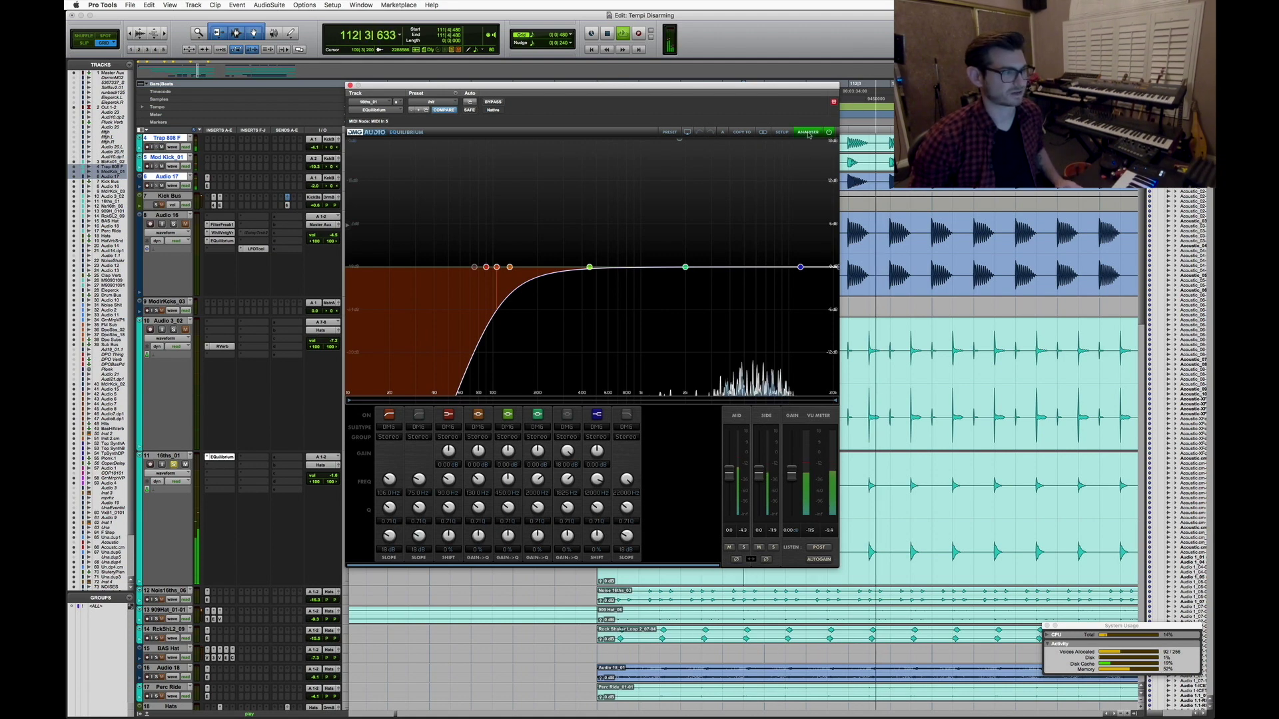
pyautogui.click(808, 132)
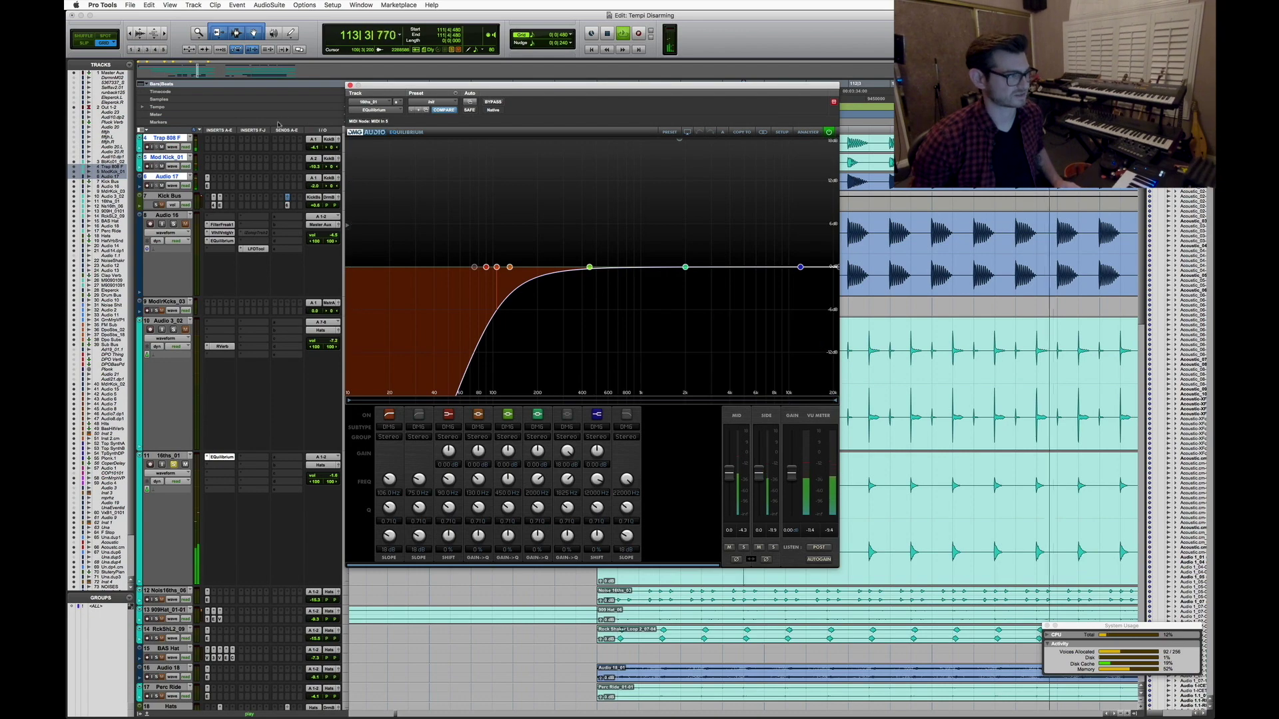
pyautogui.click(349, 85)
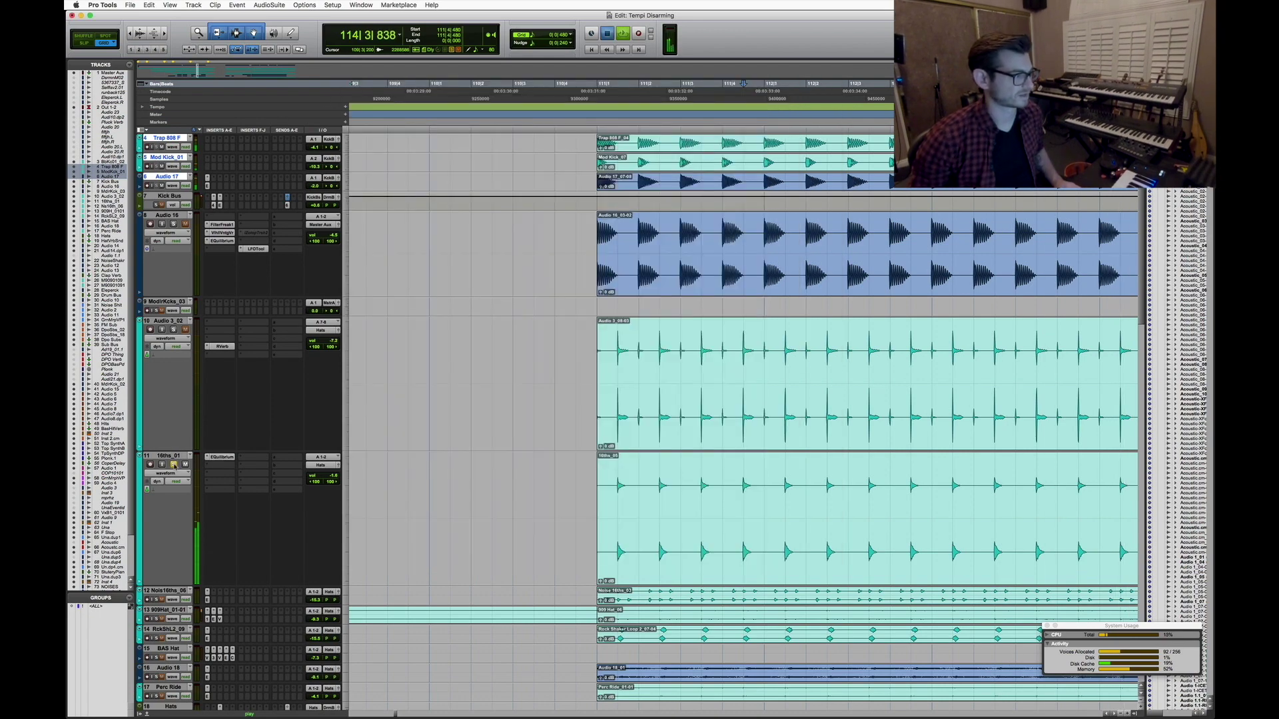
pyautogui.press('space')
# Move the solo from 16ths_01 to the Noise 16ths track, and play its clip from bar 111 while examining the hits up close
pyautogui.scroll(-2, 684, 567)
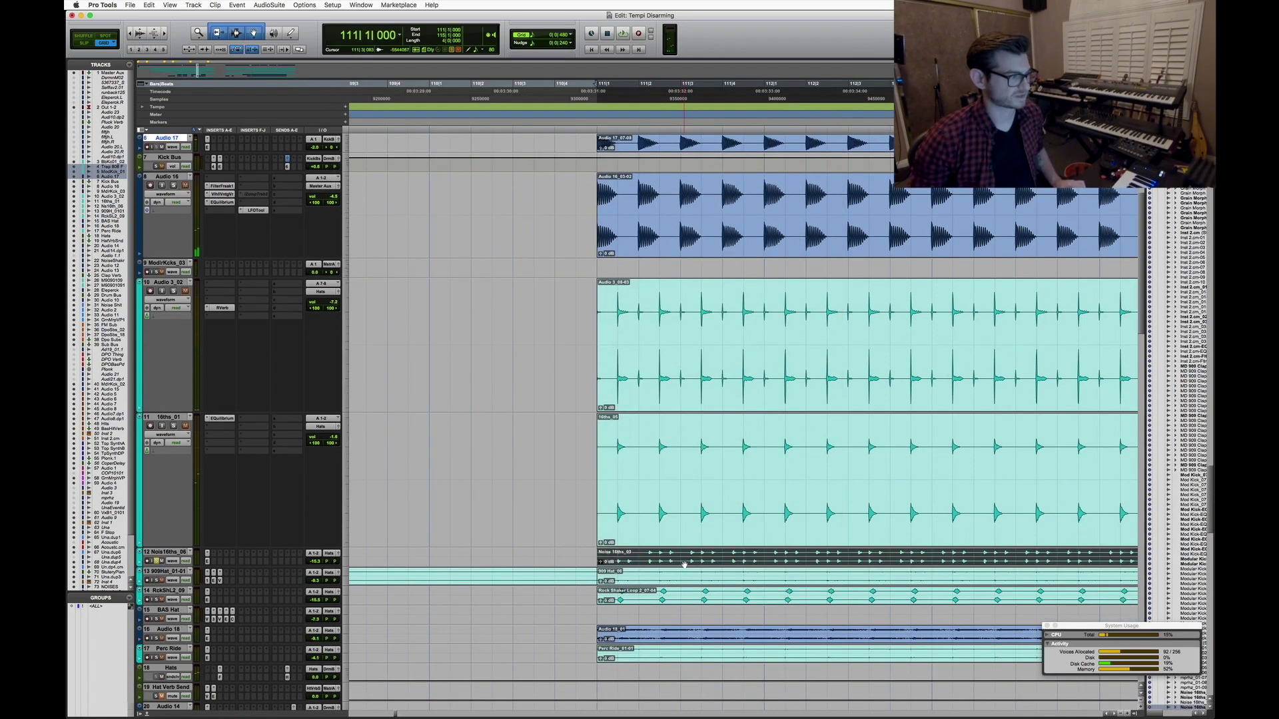
pyautogui.press('r')
pyautogui.press('r')
pyautogui.press('space')
pyautogui.click(769, 551)
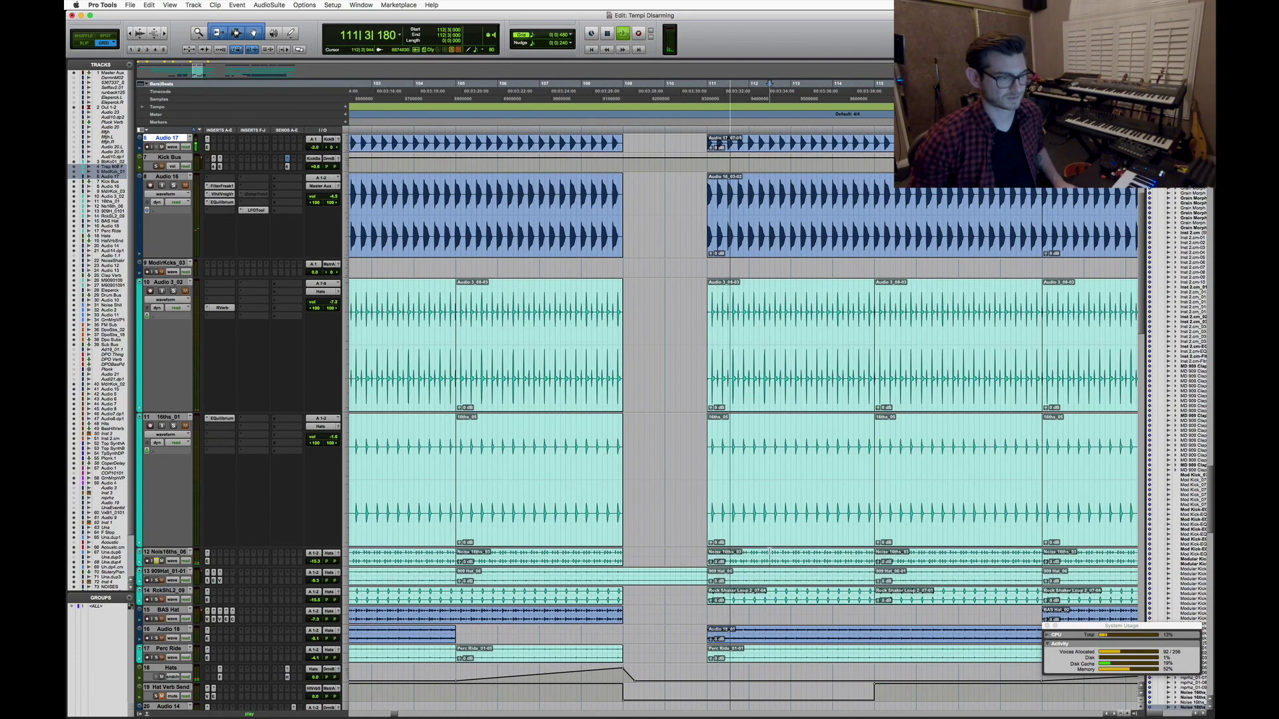
pyautogui.press('super+bracketright')
pyautogui.press('super+bracketright')
pyautogui.press('super+bracketright')
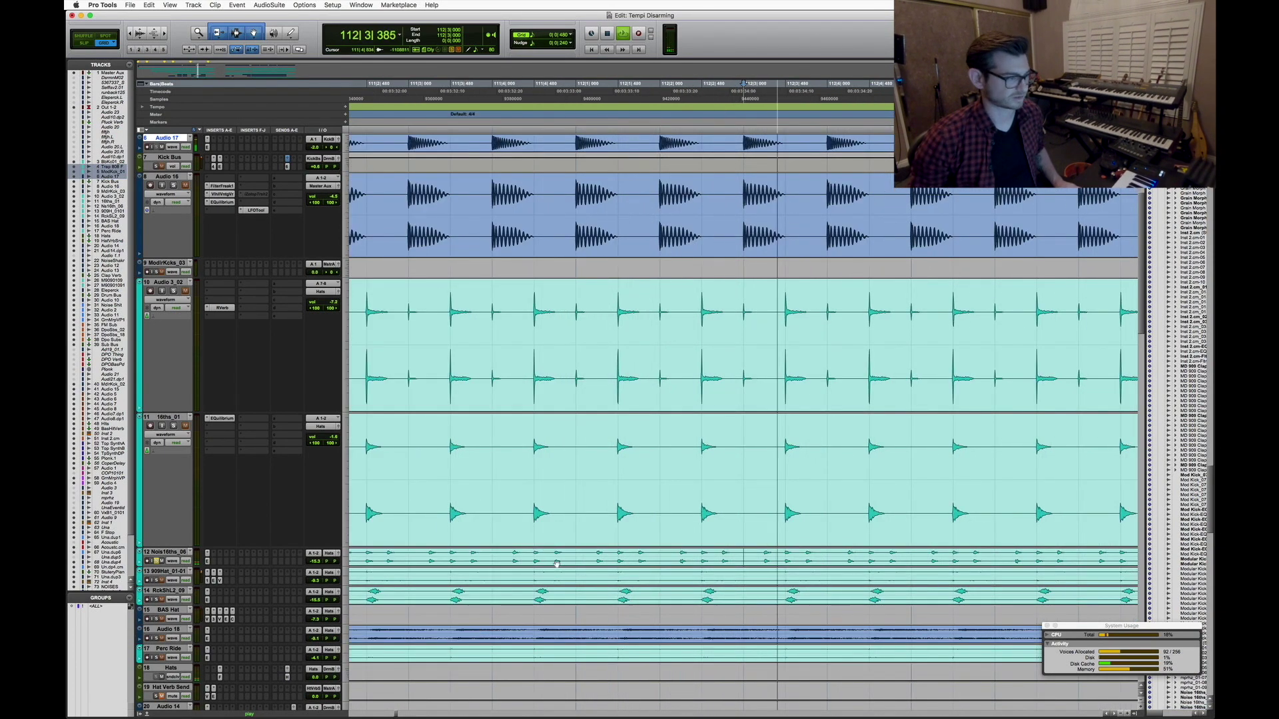
# Open the Equilibrium EQ on the Noise 16ths track and bypass it during playback, ending with playback stopped and the plug-in closed
pyautogui.click(207, 554)
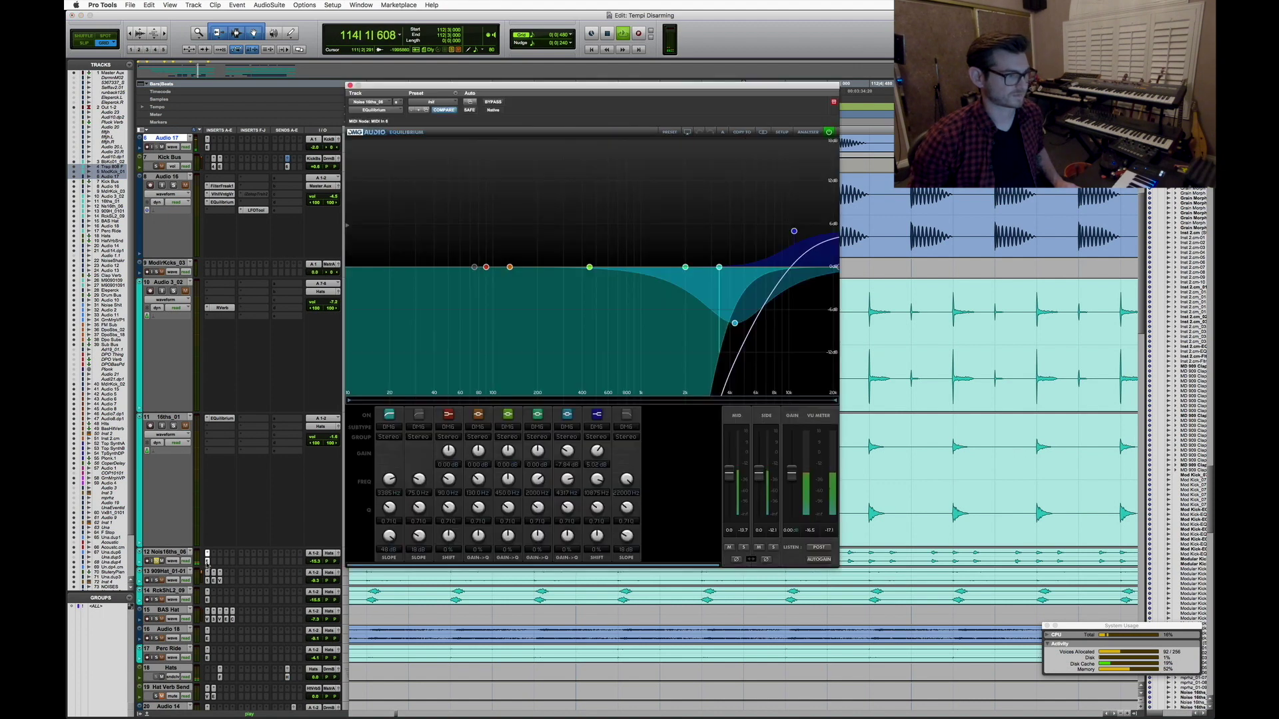
pyautogui.click(493, 102)
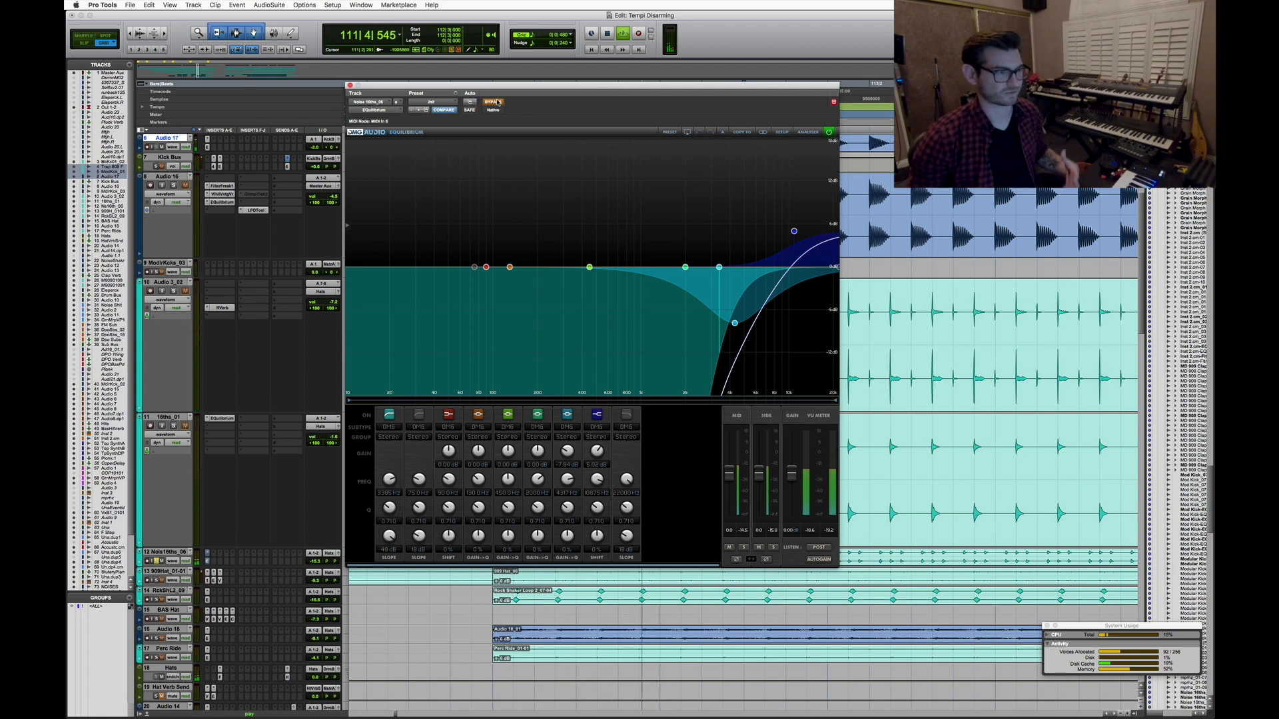
pyautogui.press('space')
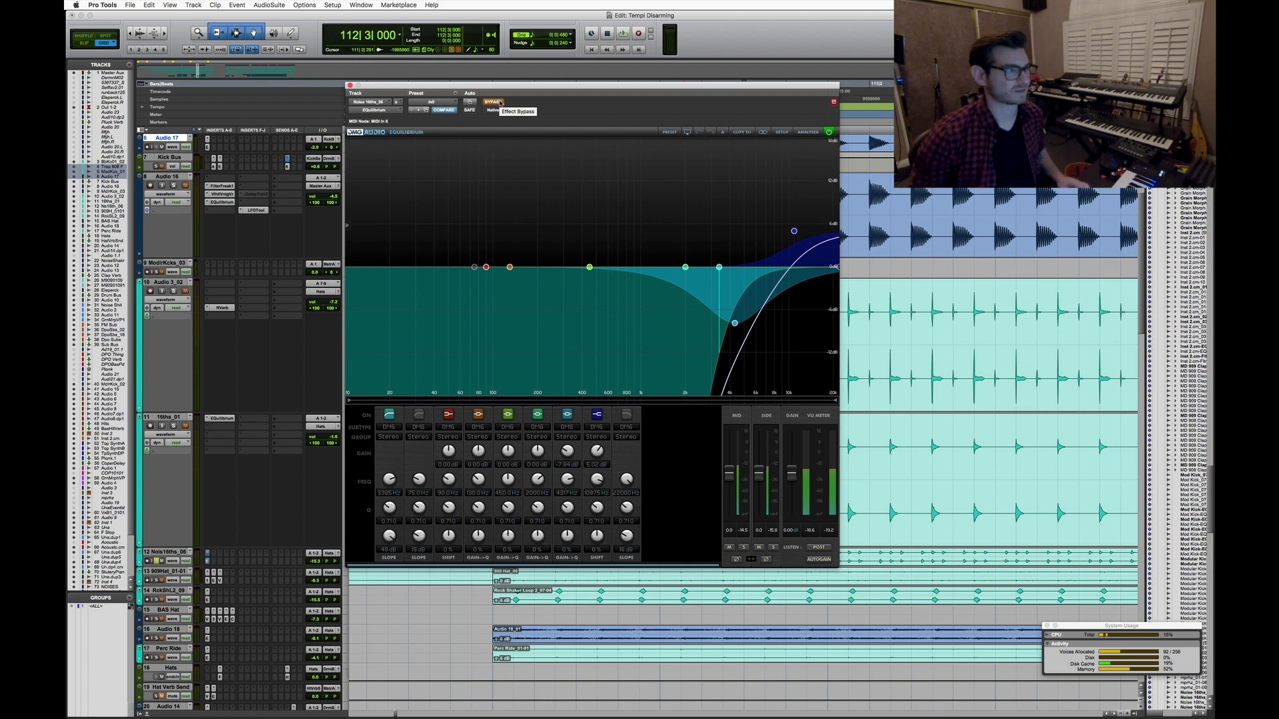
pyautogui.click(349, 85)
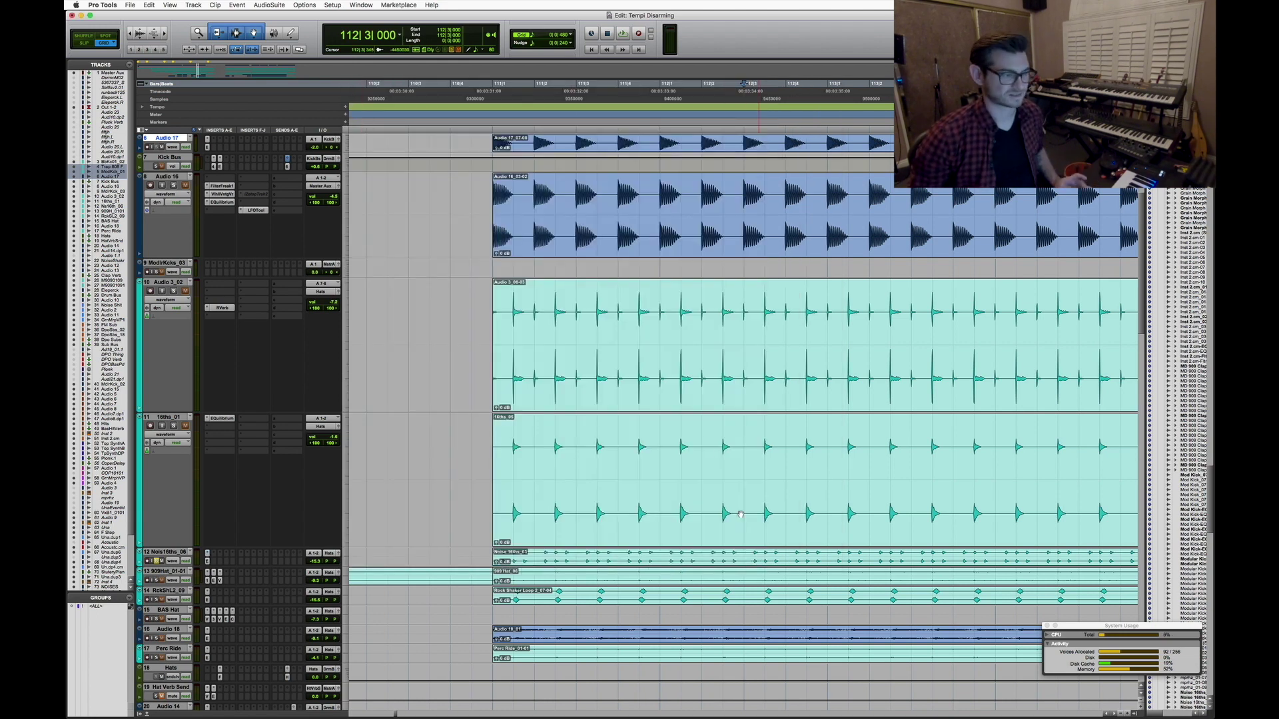
# Select the Noise 16ths clip at bar 111 and audition it once more
pyautogui.press('r')
pyautogui.click(688, 563)
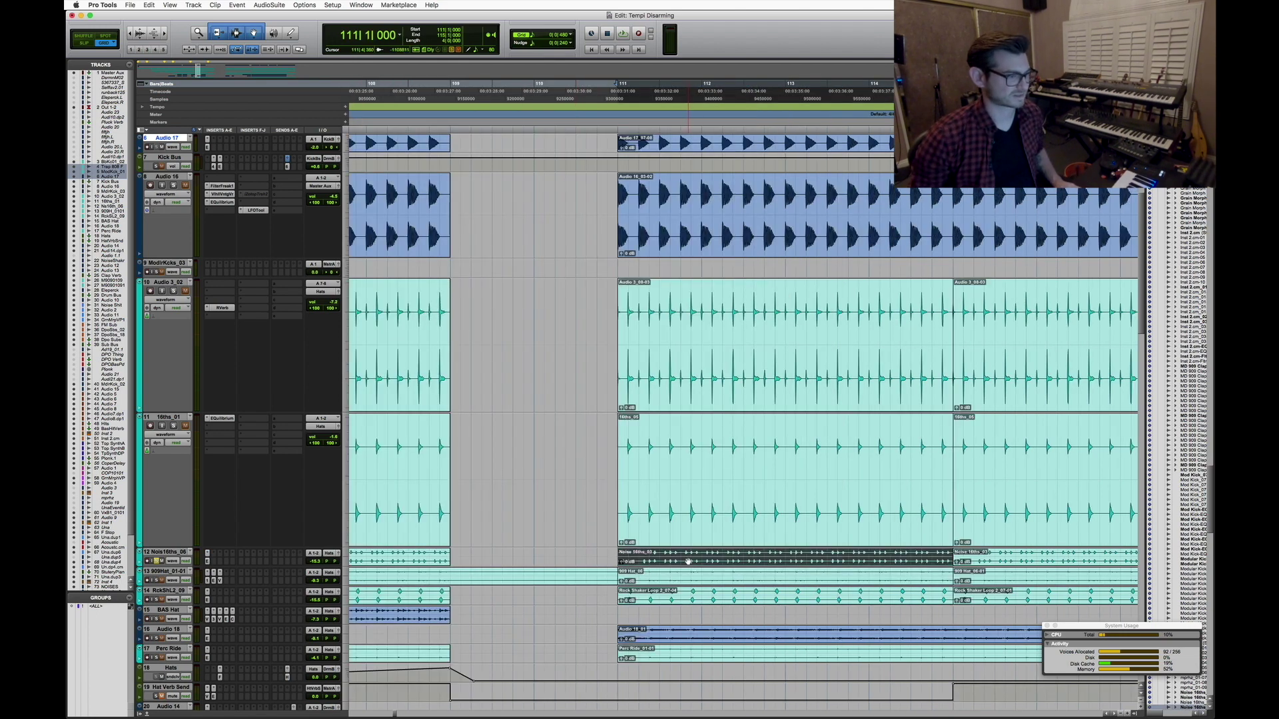
pyautogui.press('space')
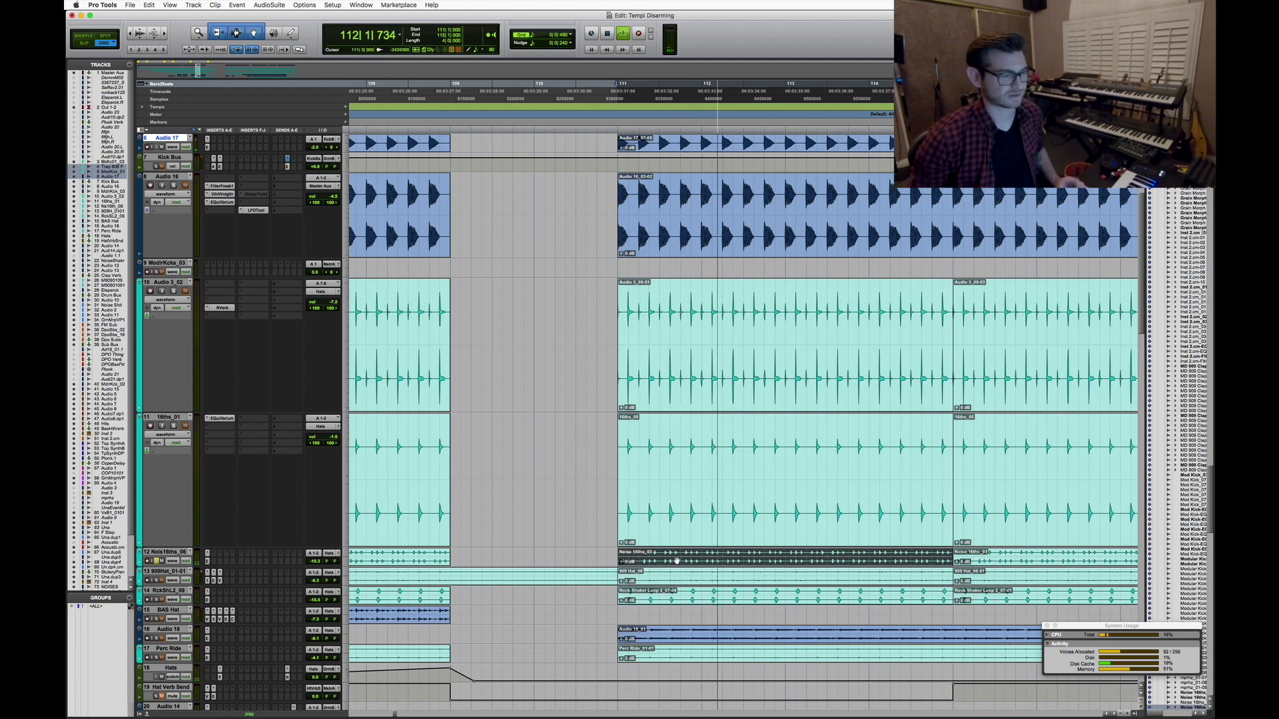
pyautogui.press('space')
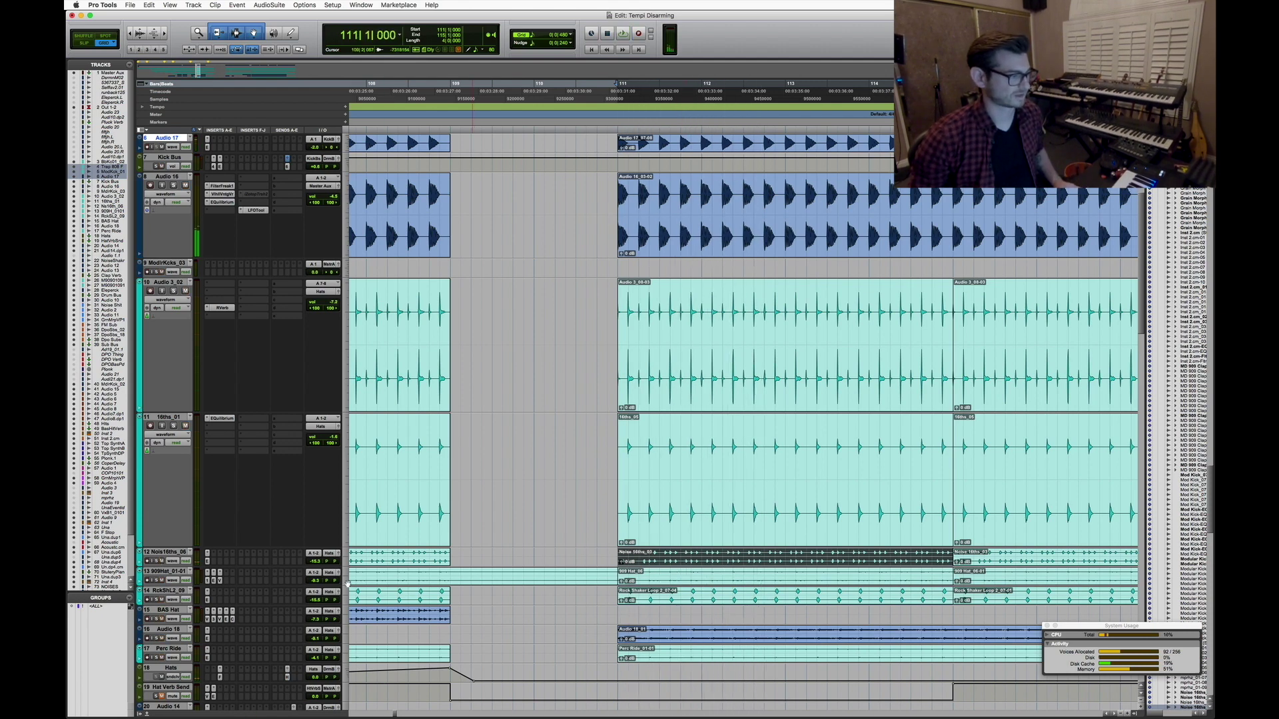
# Select the 909 Hat clip at bar 111 and play it with its track soloed
pyautogui.scroll(-1, 731, 556)
pyautogui.click(672, 564)
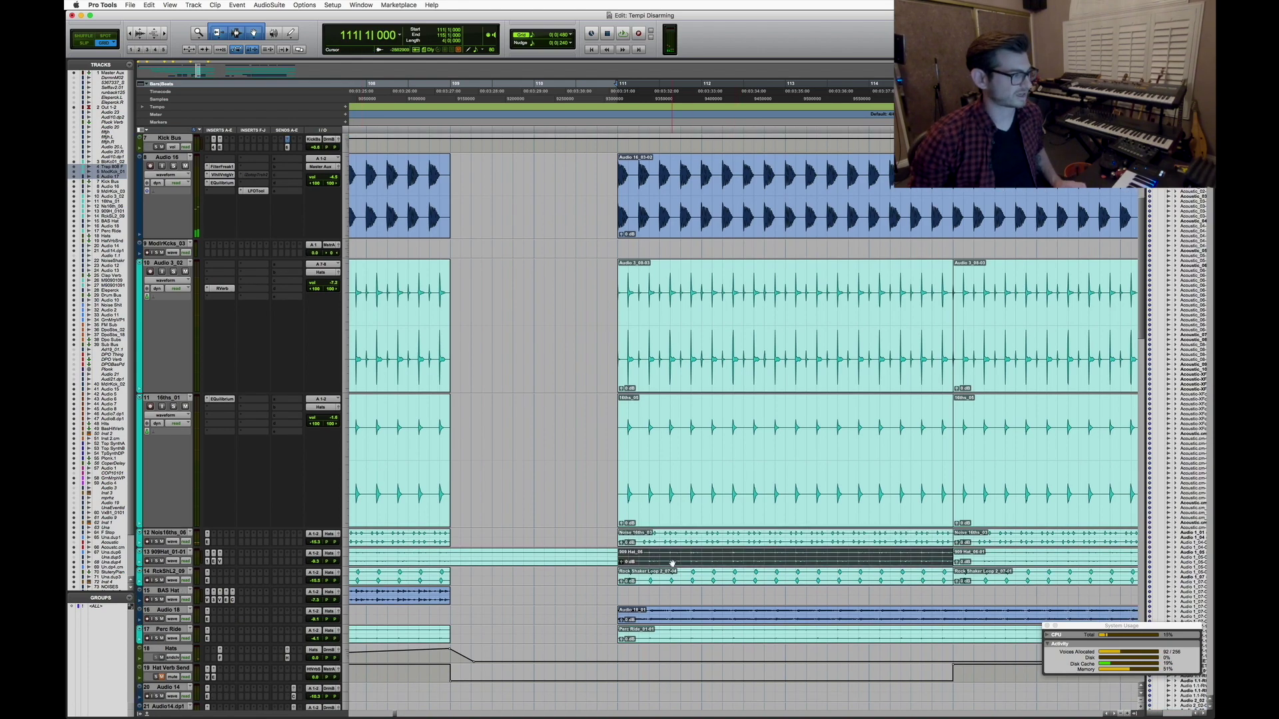
pyautogui.press('space')
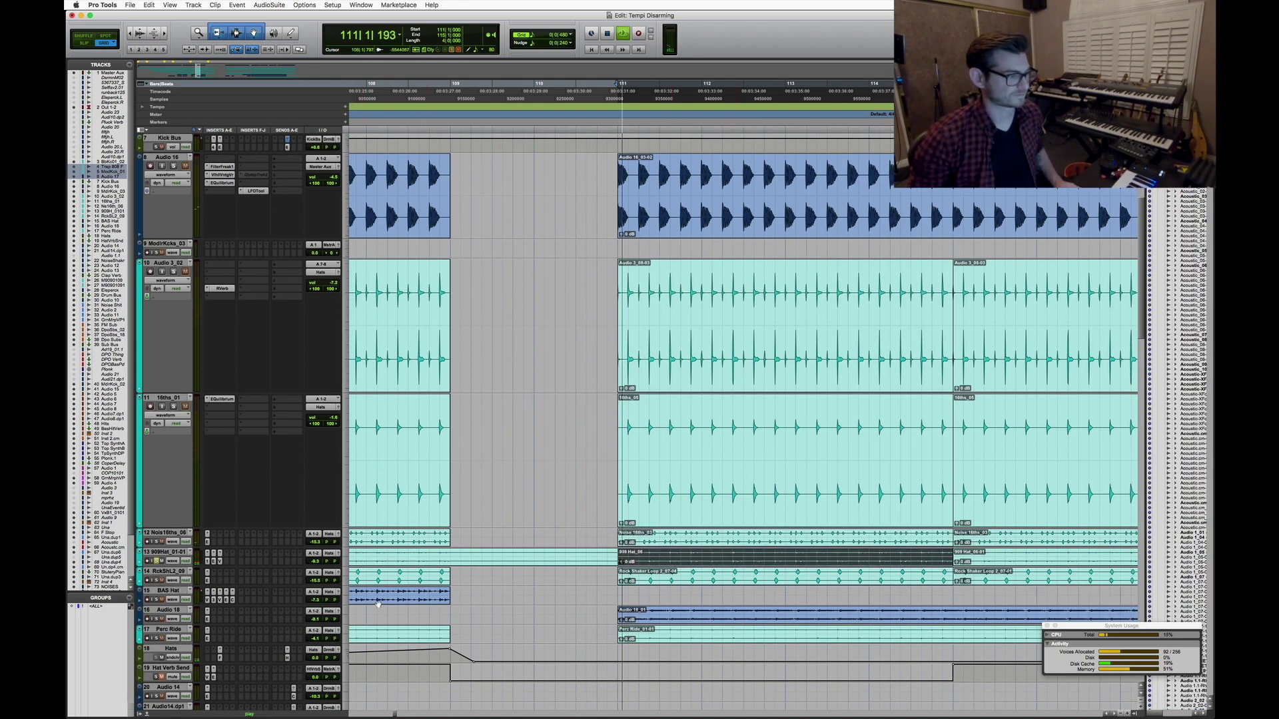
# Set the 909 Hat track's height to medium and examine its waveform around bar 112 up close, ending with playback stopped
pyautogui.click(345, 565)
pyautogui.click(359, 580)
pyautogui.press('r')
pyautogui.scroll(-2, 749, 500)
pyautogui.click(748, 468)
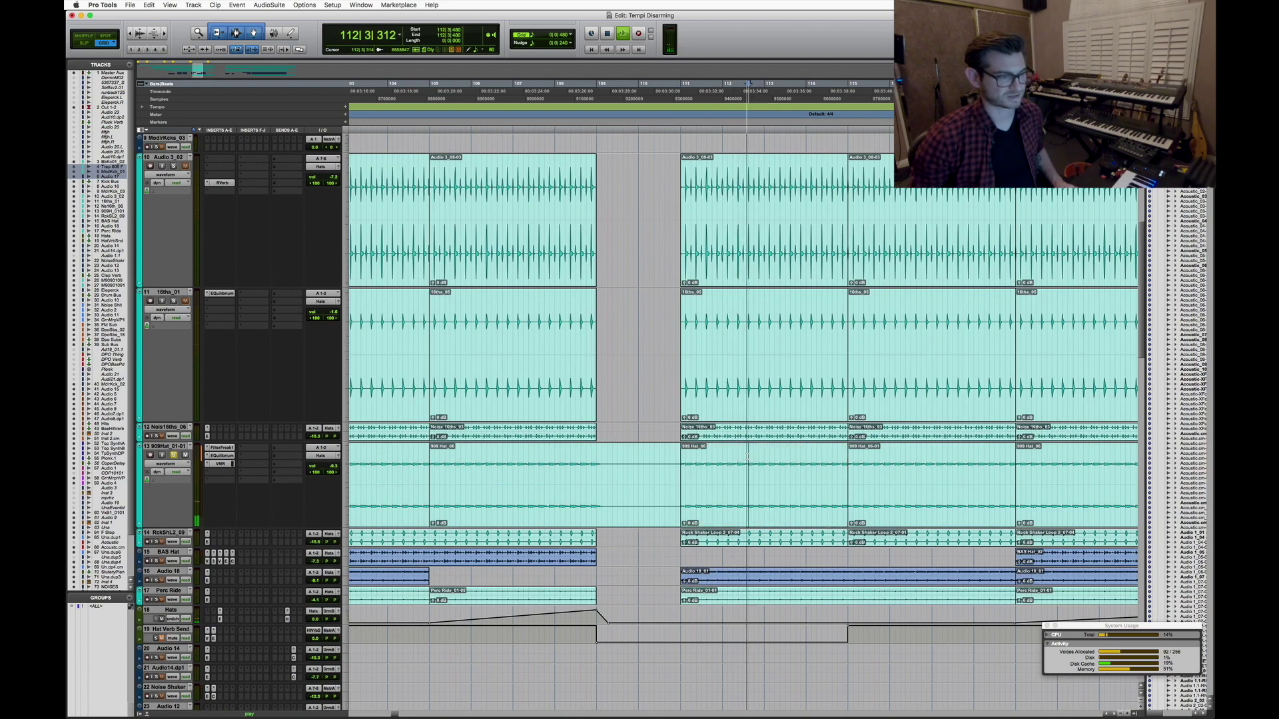
pyautogui.press('t')
pyautogui.press('t')
pyautogui.press('r')
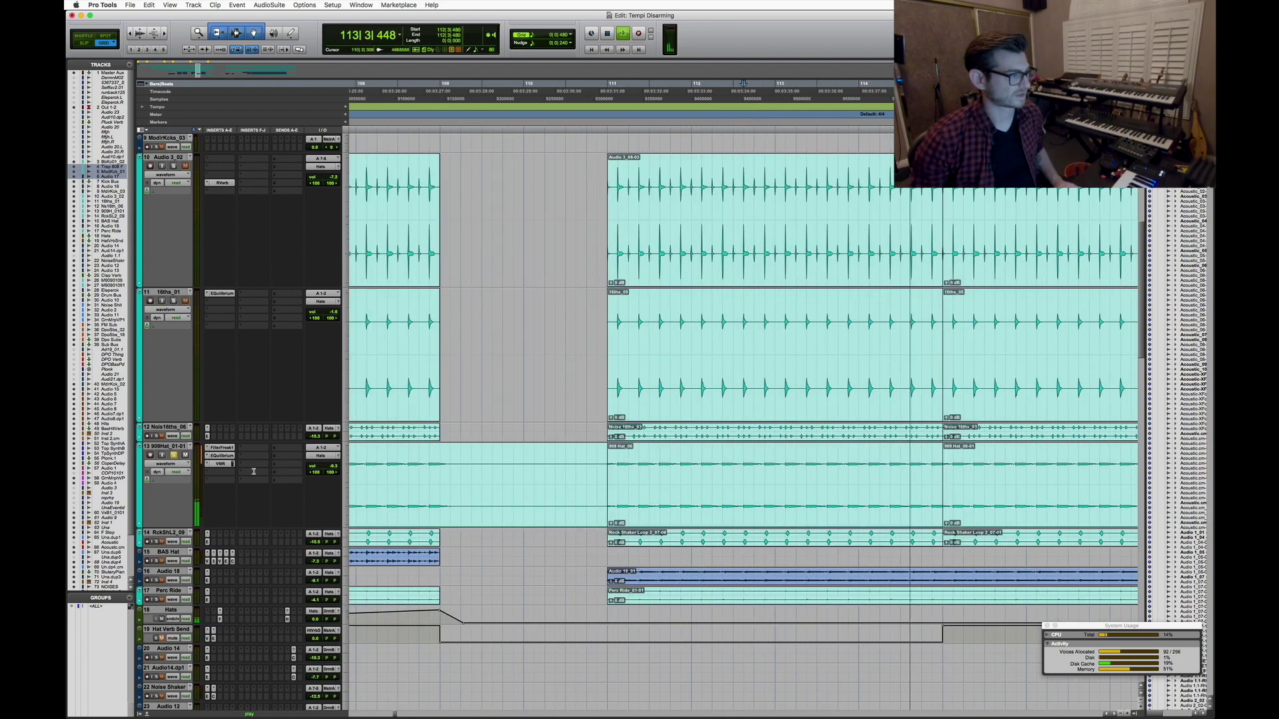
pyautogui.press('space')
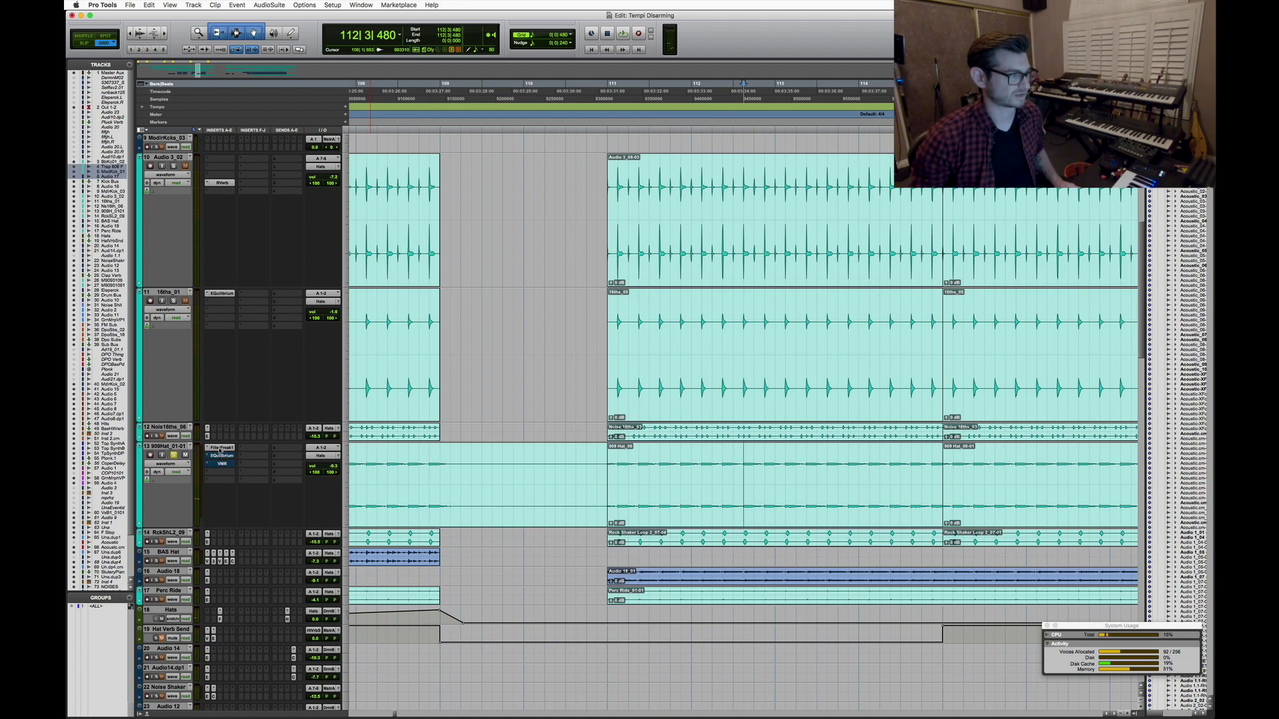
# Select the 909 Hat clip at bar 111 and audition it with the track's inserts bypassed
pyautogui.click(675, 506)
pyautogui.press('space')
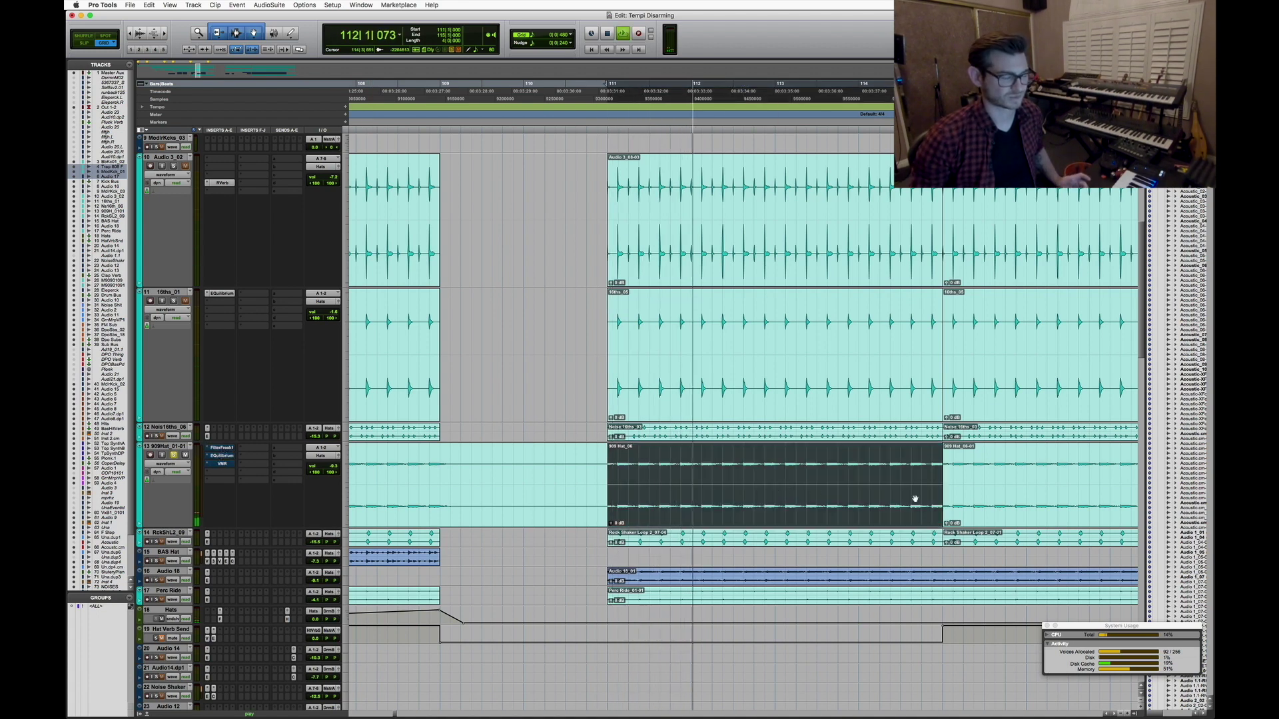
pyautogui.press('space')
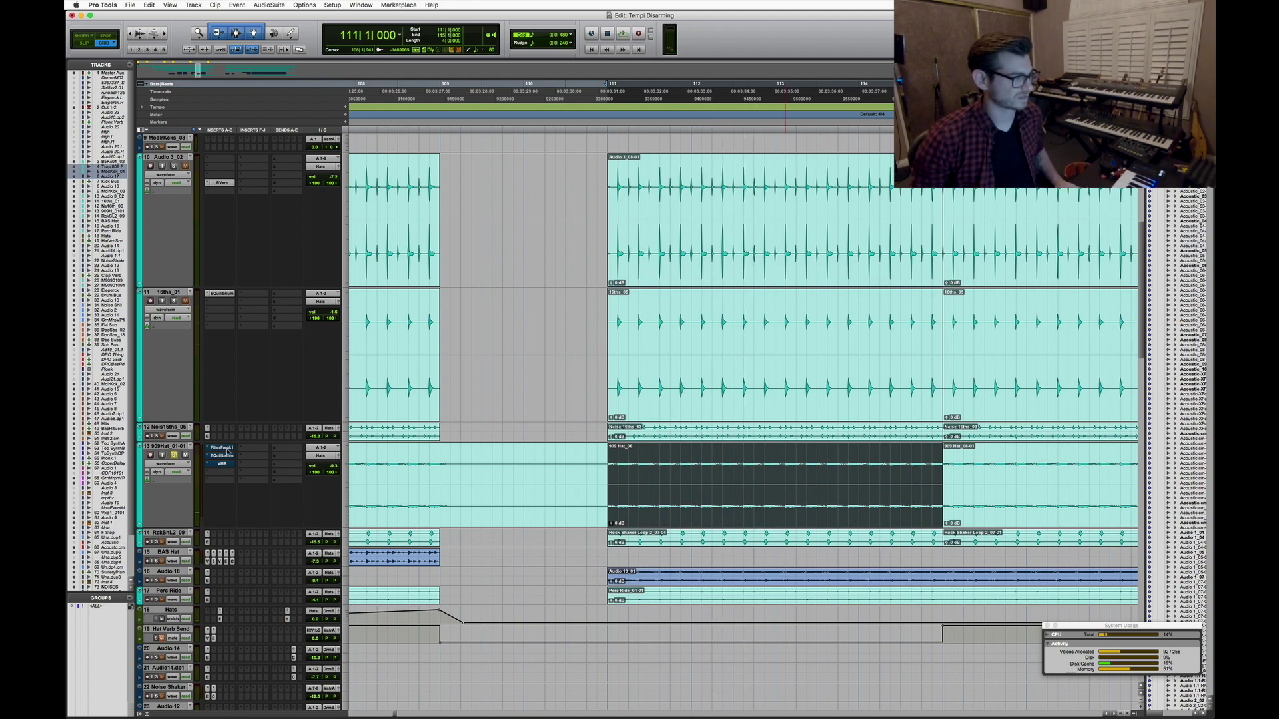
# Open FilterFreak on the 909 Hat track and display its filter frequency automation in the track during playback
pyautogui.click(221, 448)
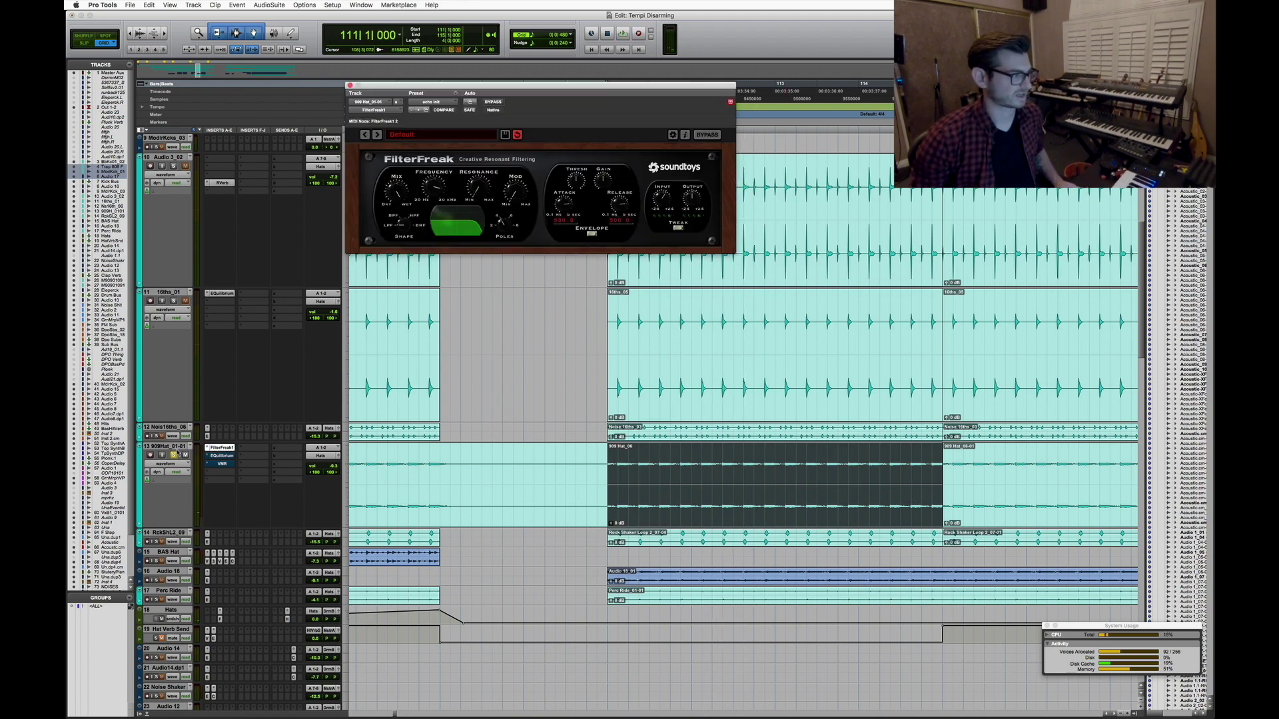
pyautogui.press('space')
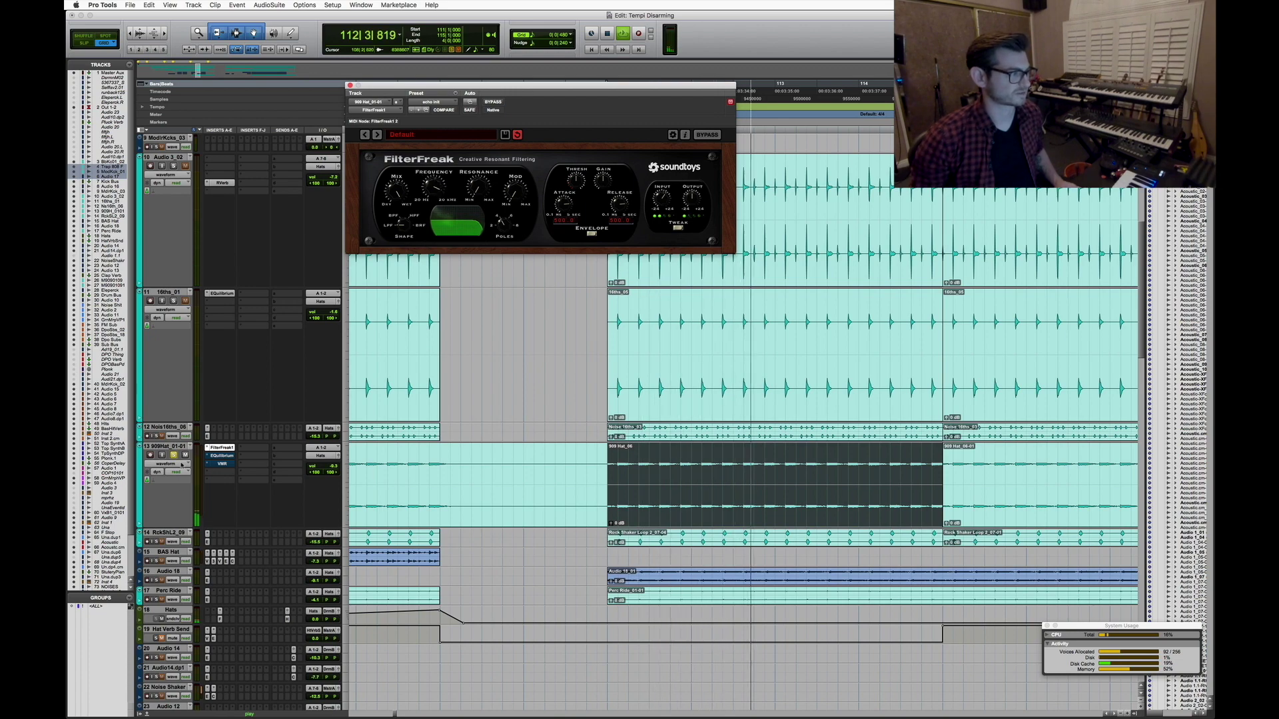
pyautogui.click(165, 465)
pyautogui.moveTo(189, 510)
pyautogui.click(233, 510)
pyautogui.press('r')
pyautogui.press('r')
pyautogui.press('r')
pyautogui.press('r')
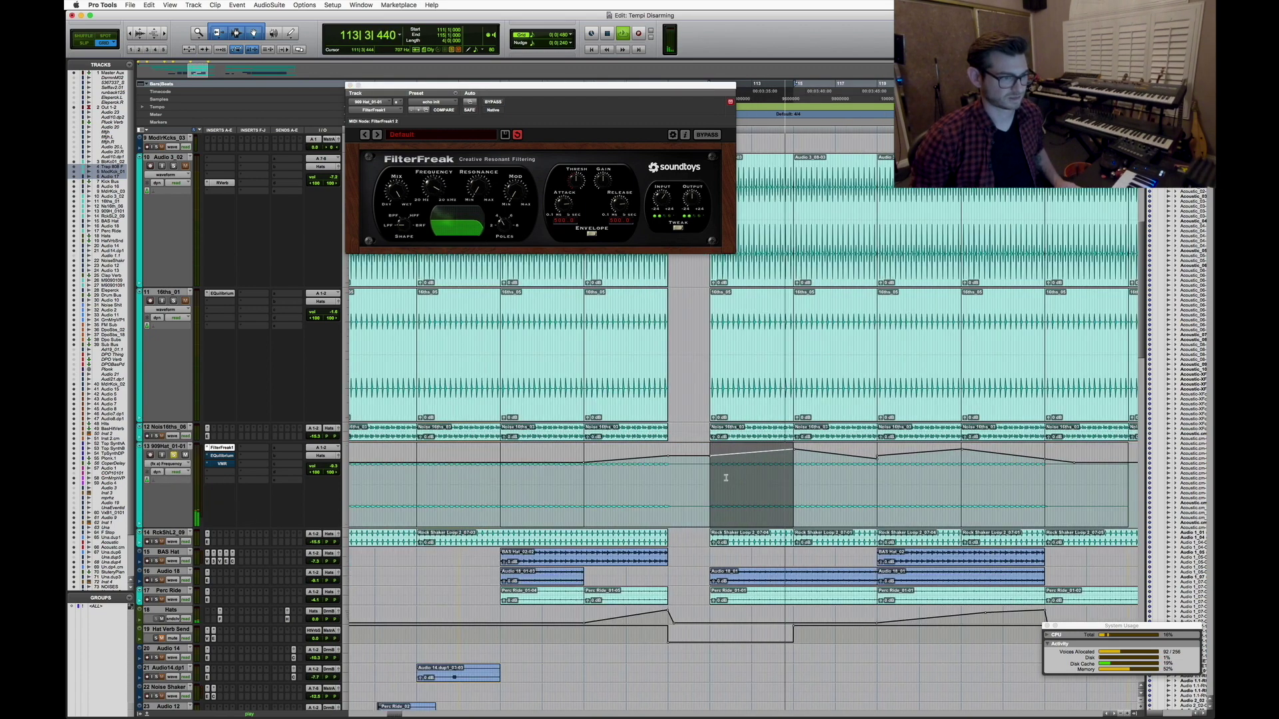
# Examine the 909 Hat's filter frequency automation across the arrangement and audition the sweep from bar 121, ending with playback stopped
pyautogui.click(760, 476)
pyautogui.press('t')
pyautogui.press('t')
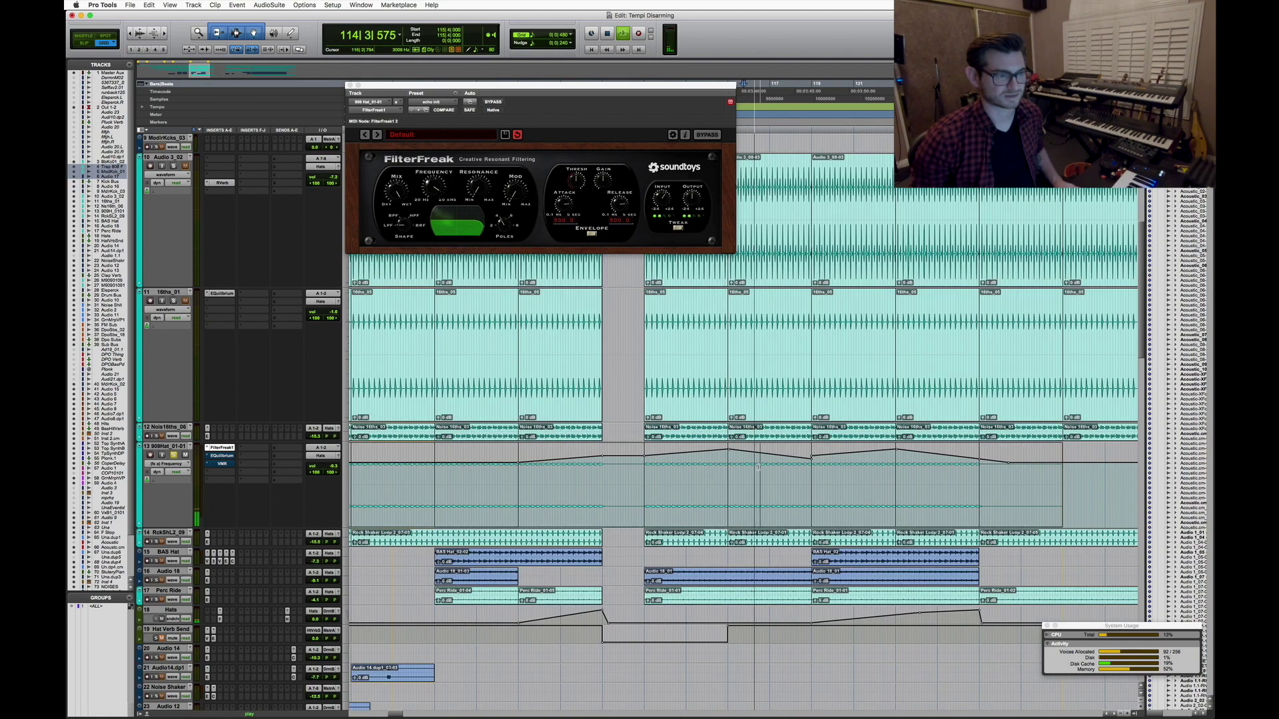
pyautogui.scroll(-6, 903, 468)
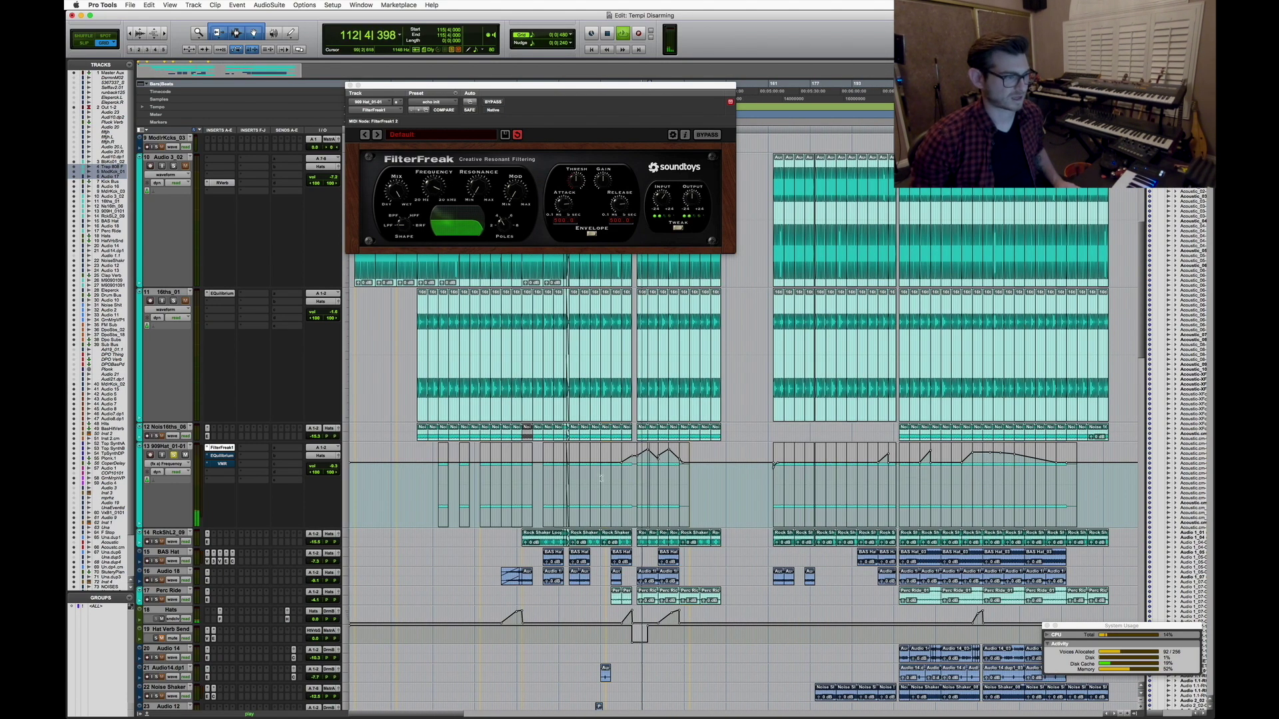
pyautogui.press('space')
pyautogui.press('space')
pyautogui.press('t')
pyautogui.press('t')
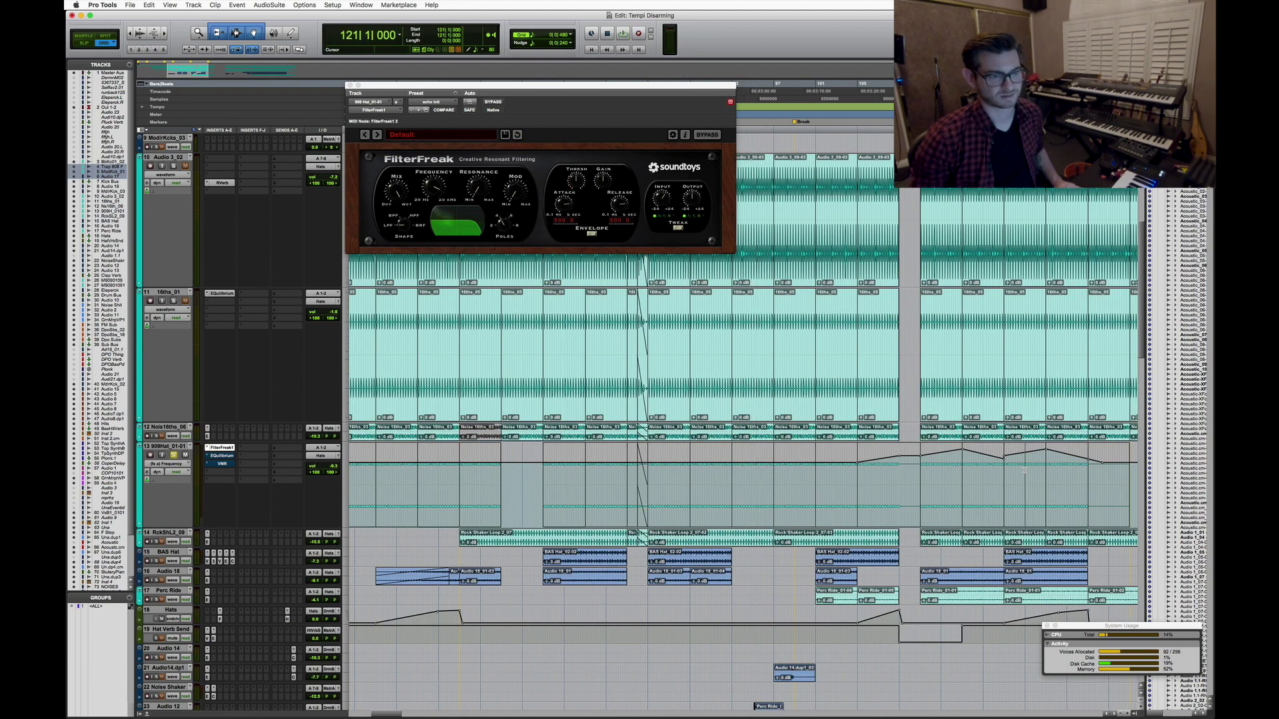
pyautogui.scroll(1, 935, 457)
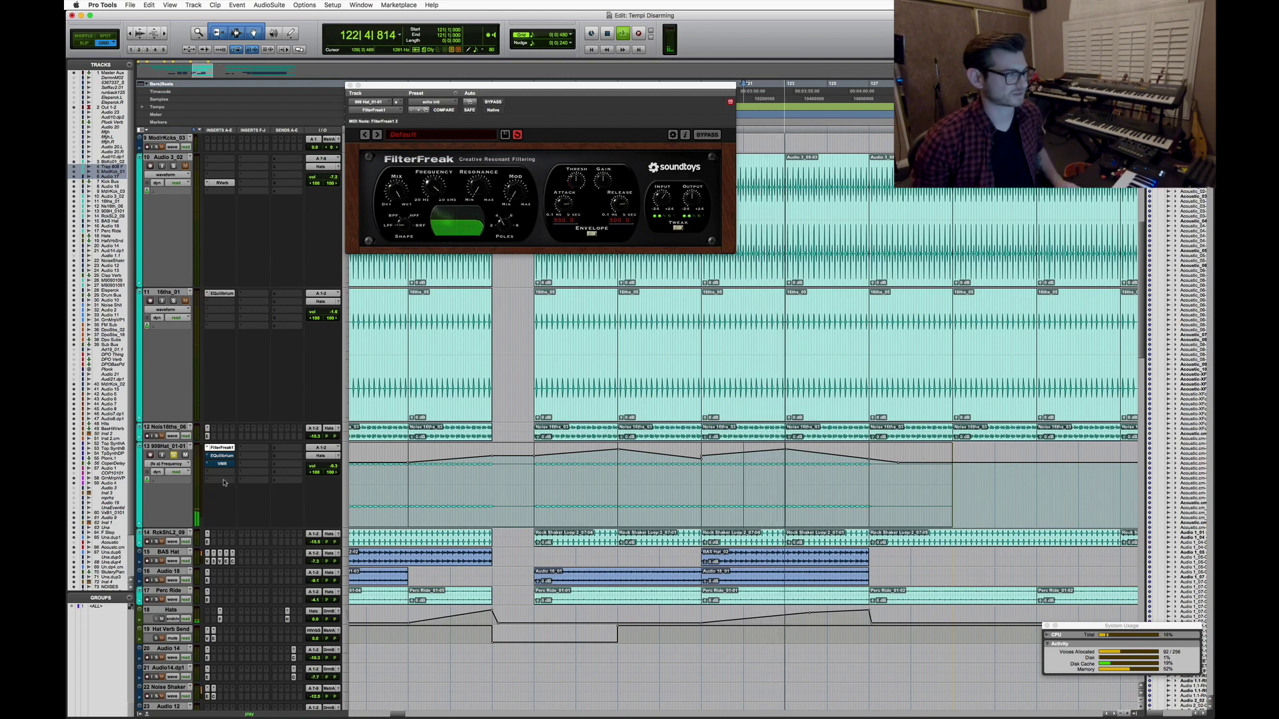
pyautogui.press('space')
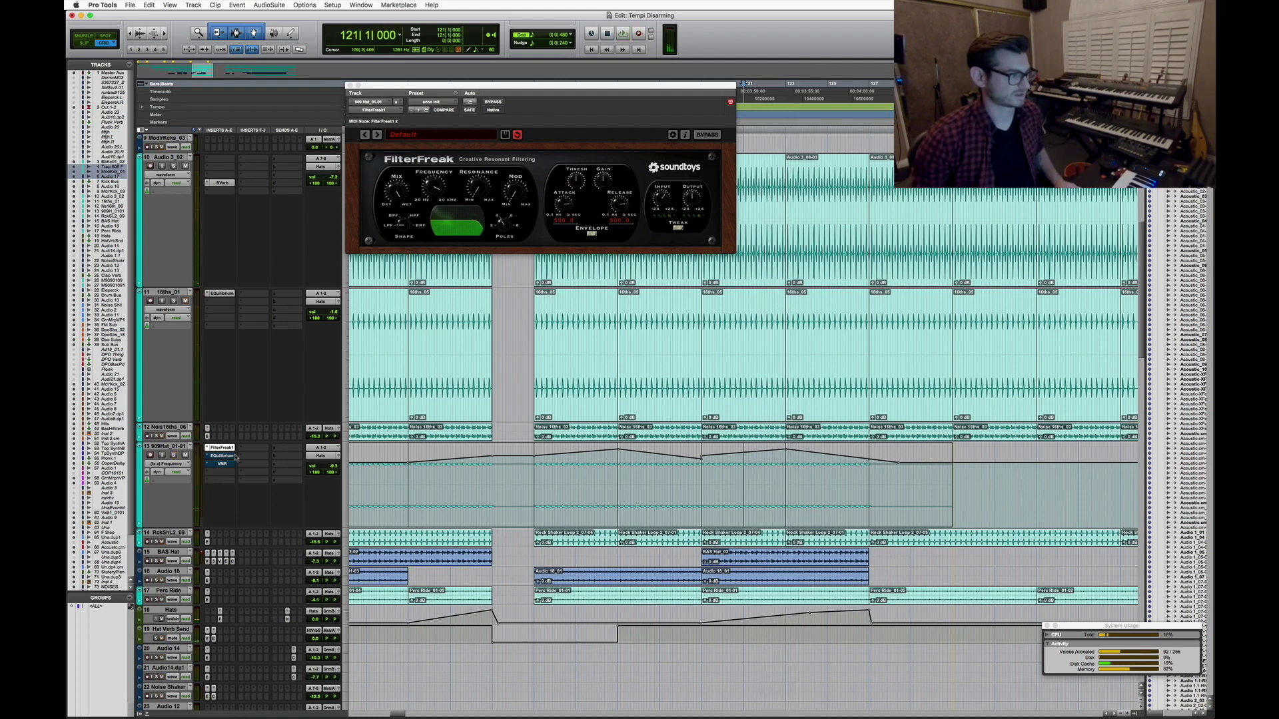
# Open the Equilibrium EQ on the 909 Hat track and play a selection covering bars 123 to 127
pyautogui.click(224, 456)
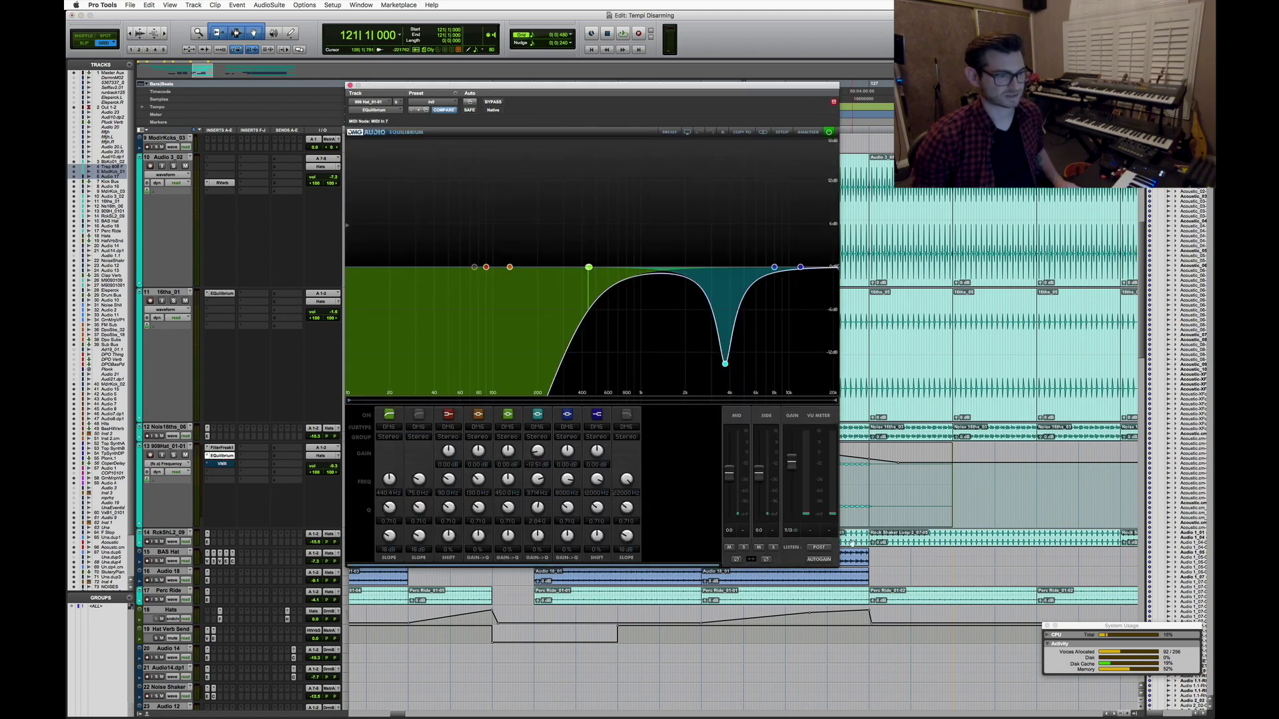
pyautogui.moveTo(700, 84); pyautogui.dragTo(472, 24)
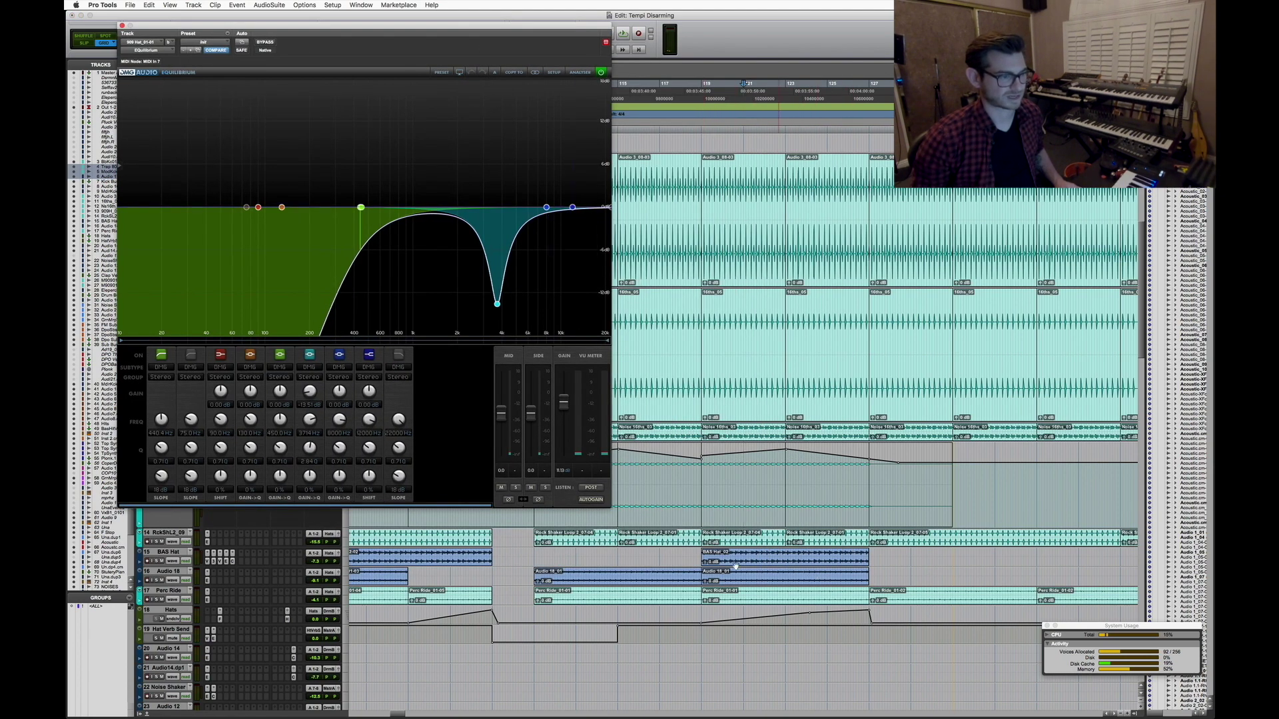
pyautogui.click(786, 474)
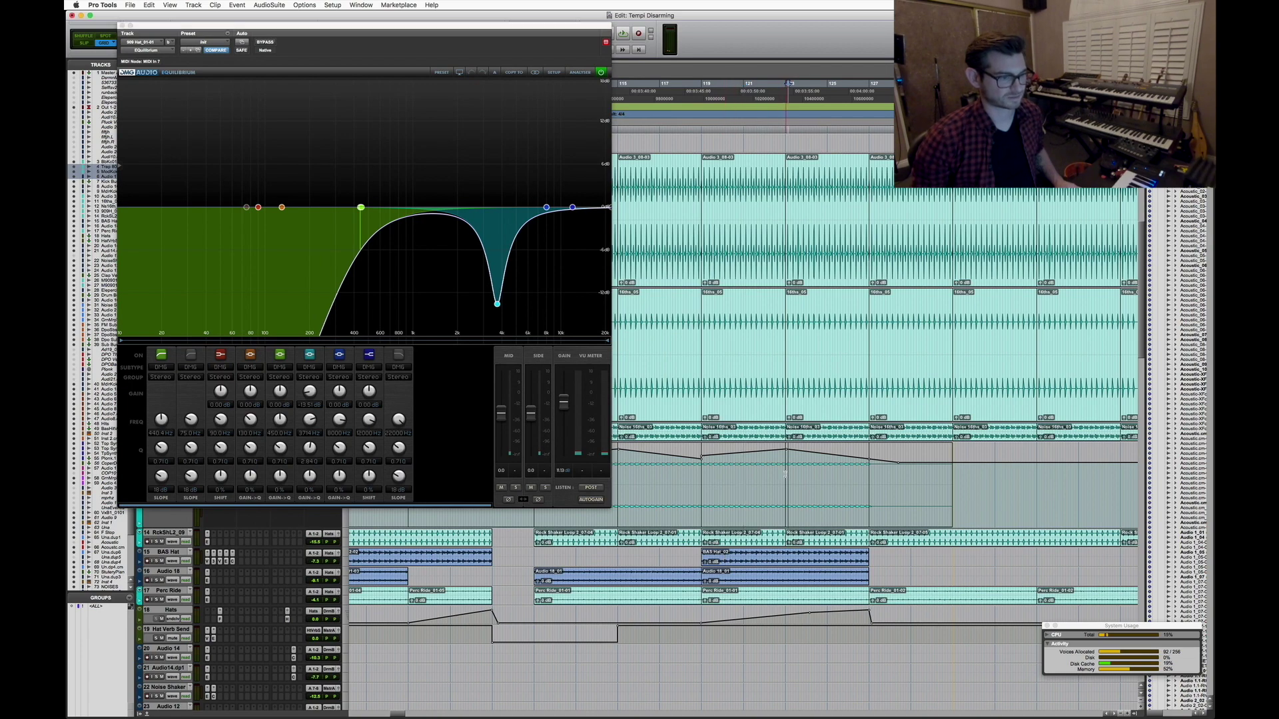
pyautogui.moveTo(786, 474); pyautogui.dragTo(868, 474)
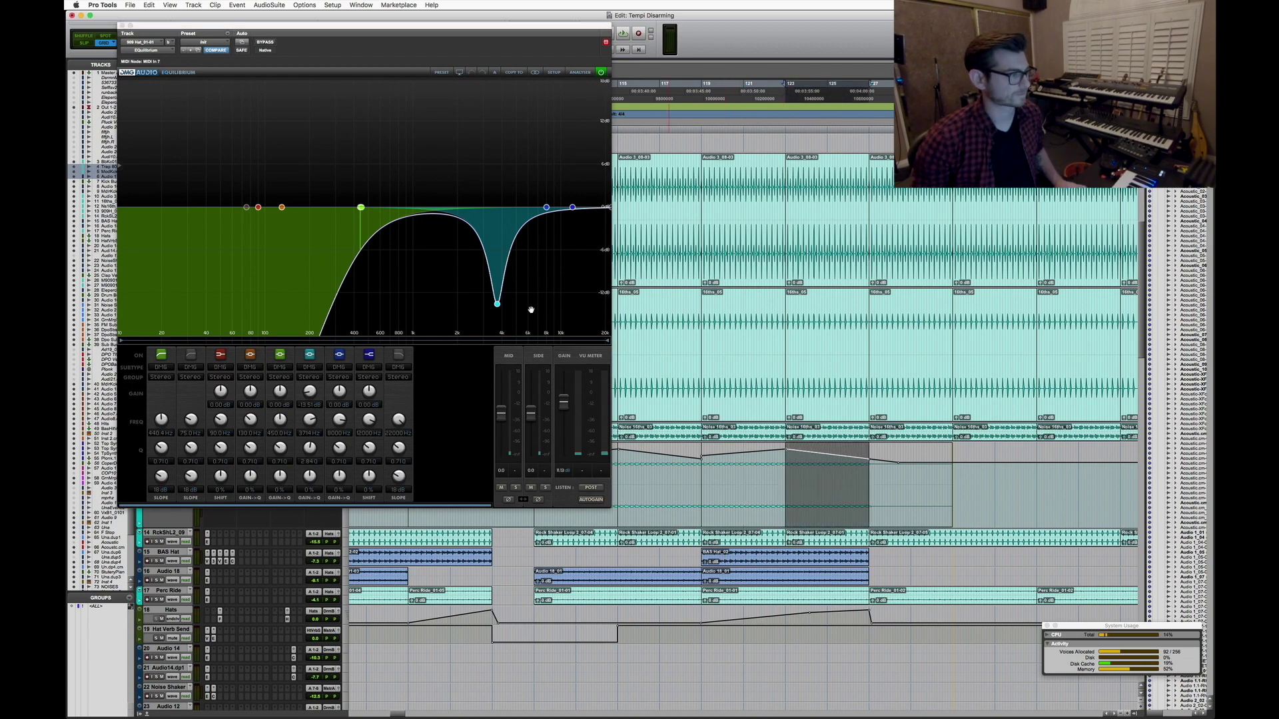
pyautogui.press('space')
# Compare the 909 Hat with the whole EQ bypassed and with only its 3714 Hz cut band switched off, restoring both
pyautogui.moveTo(268, 62); pyautogui.dragTo(634, 51)
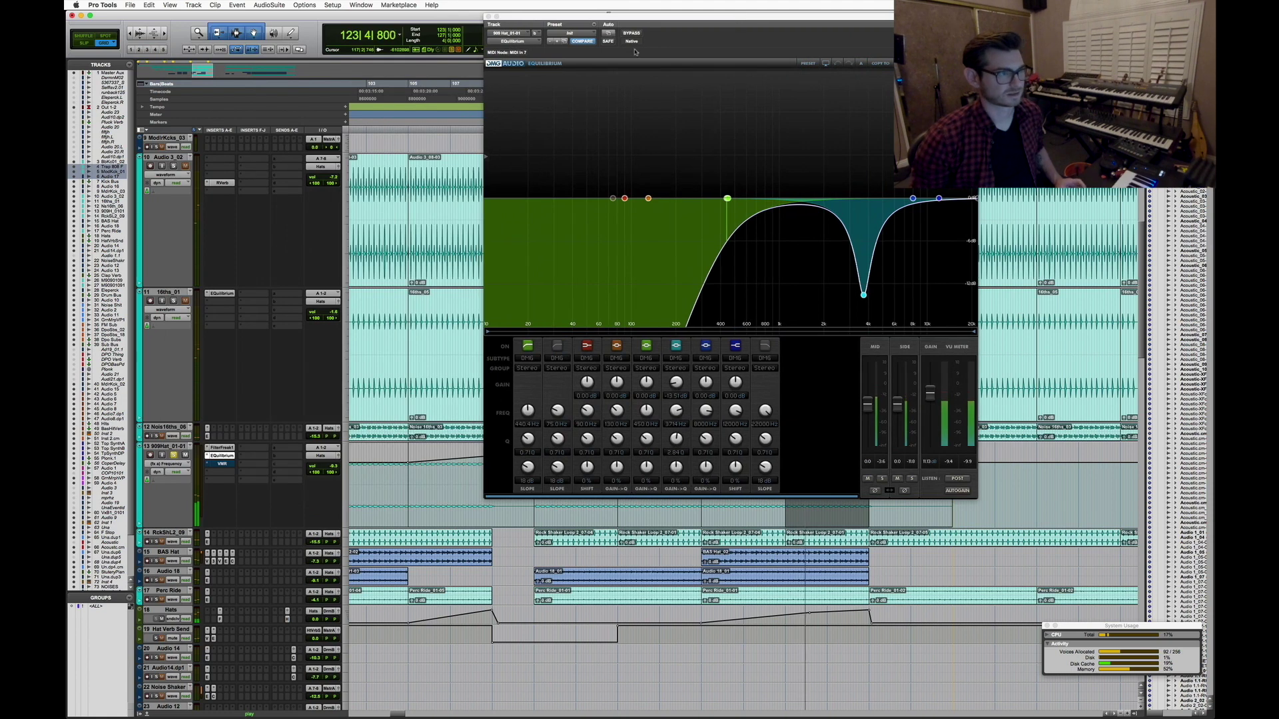
pyautogui.click(631, 33)
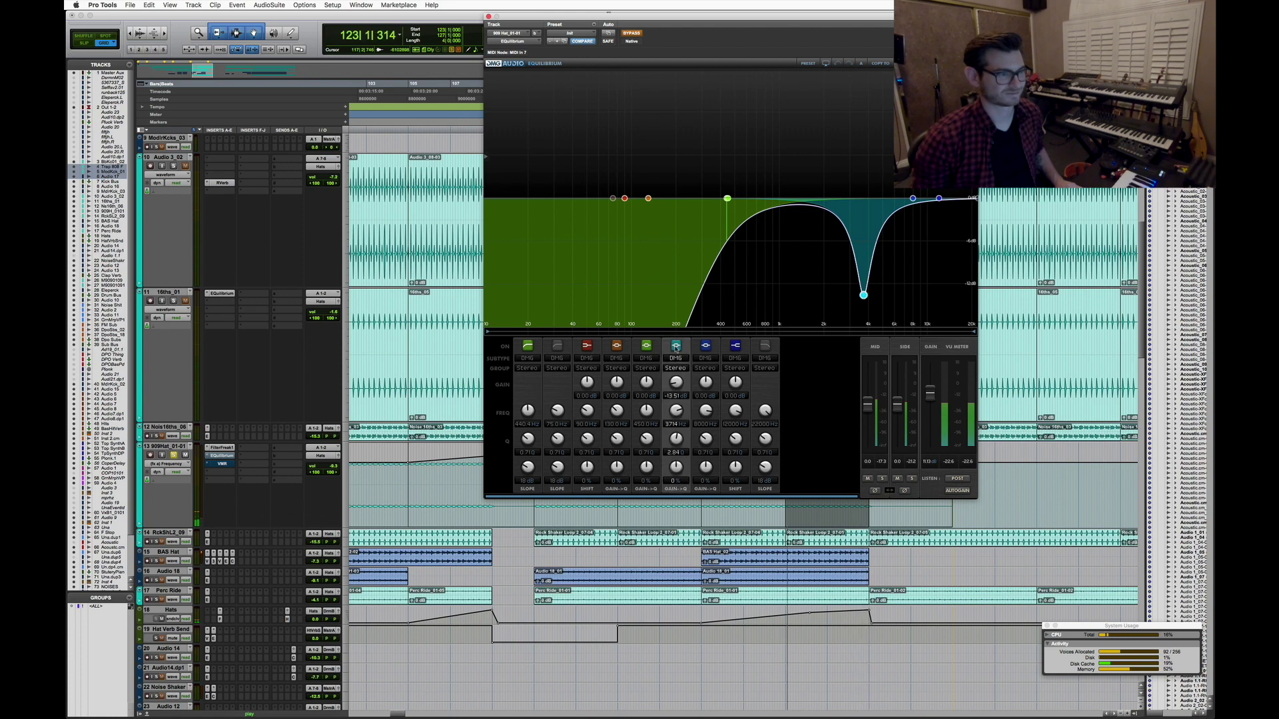
pyautogui.click(632, 33)
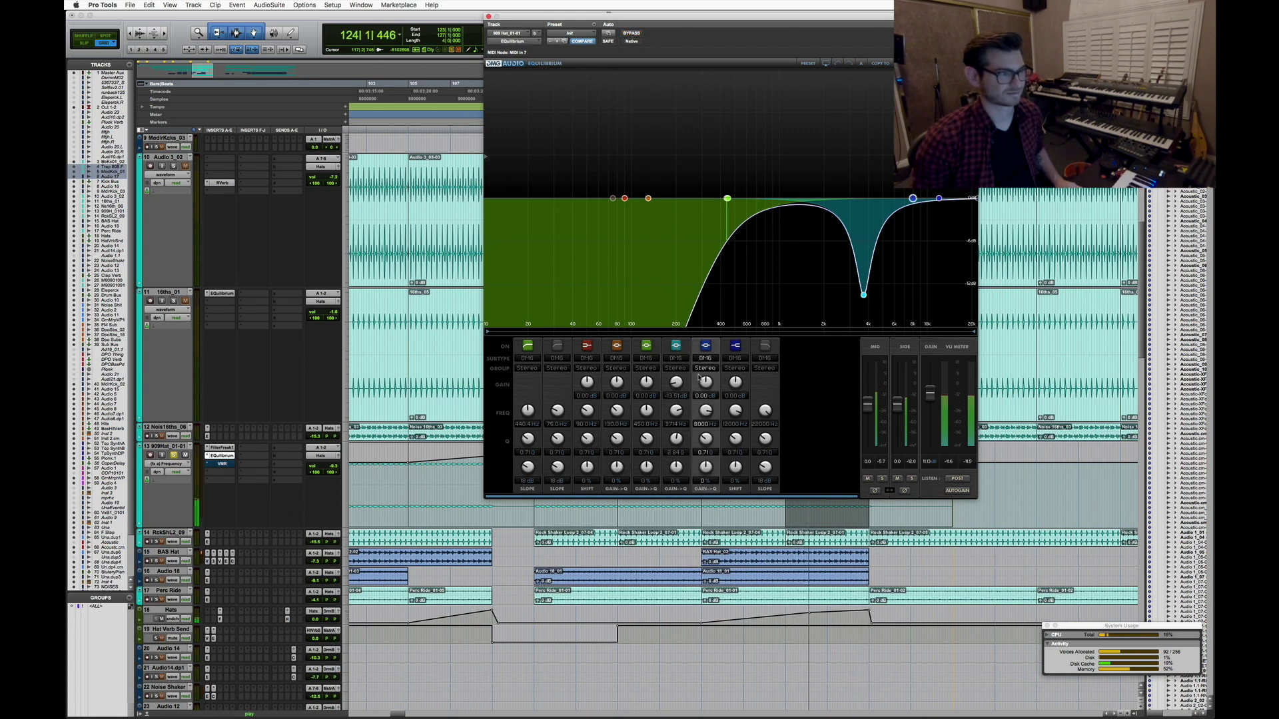
pyautogui.click(675, 346)
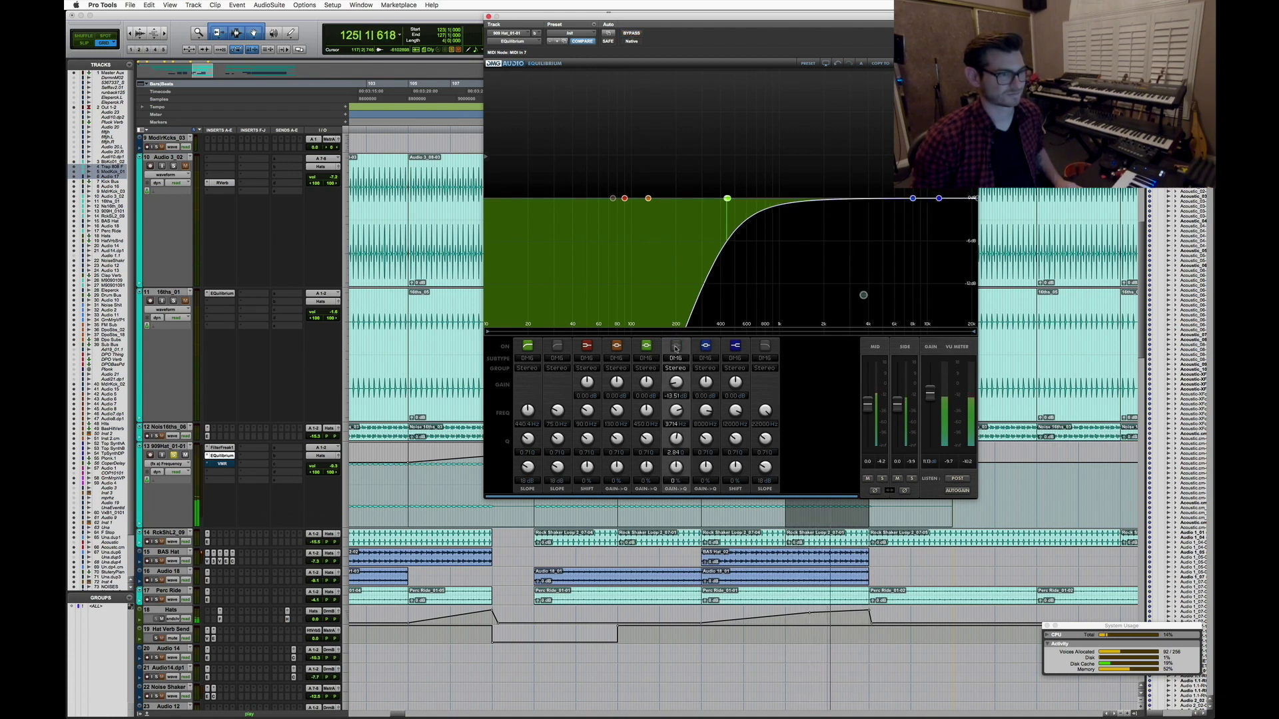
pyautogui.click(676, 346)
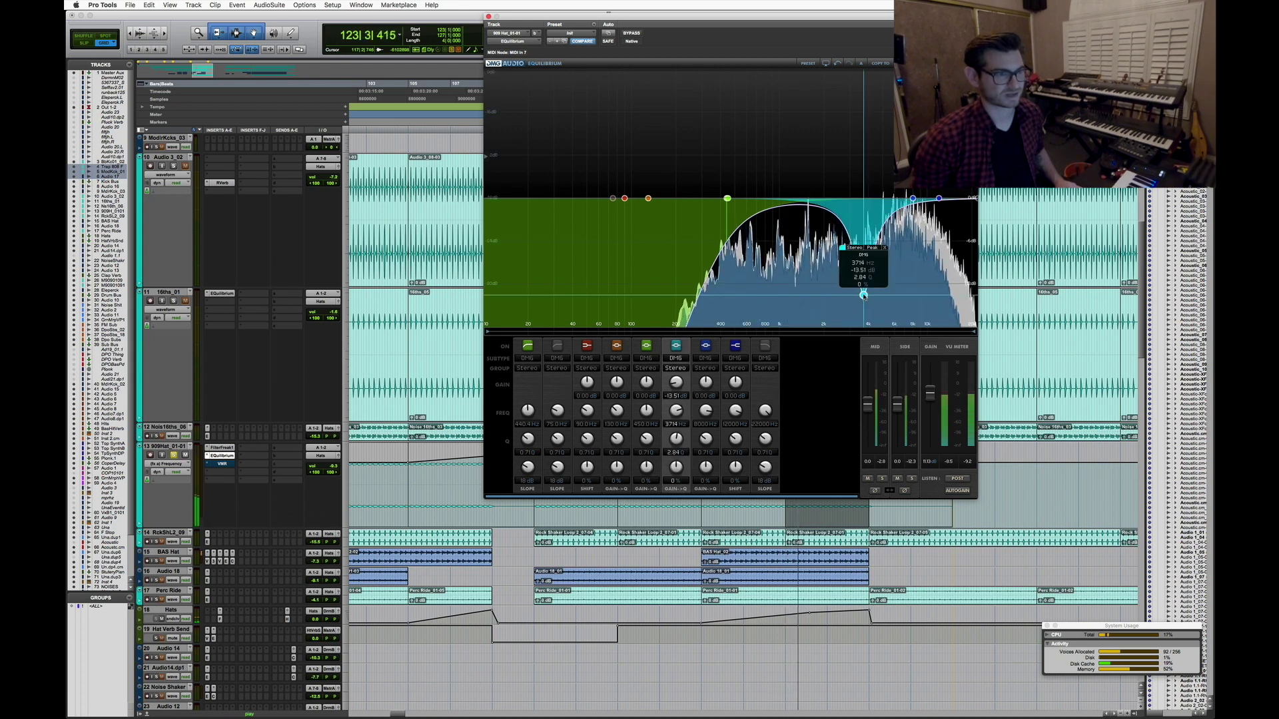
# Boost the EQ's narrow band near 4 kHz during playback, pull it back down into a cut, and close the plug-in
pyautogui.moveTo(863, 294); pyautogui.dragTo(868, 97)
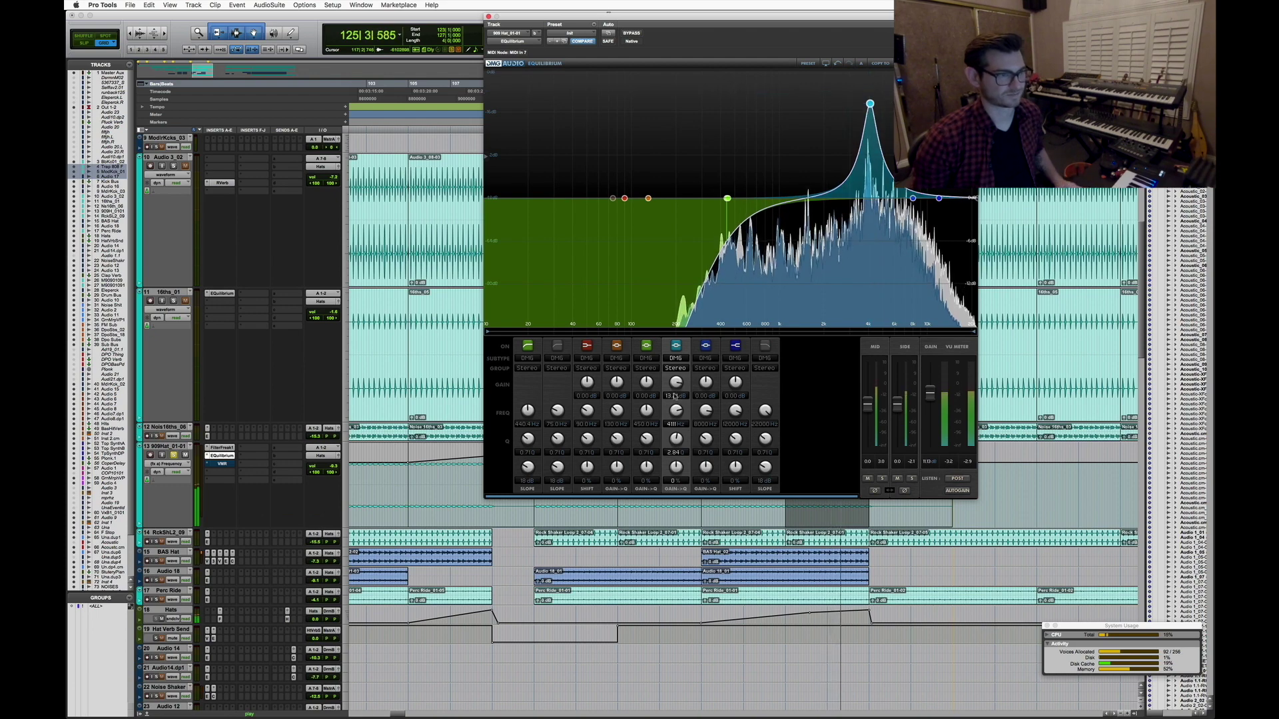
pyautogui.moveTo(869, 93); pyautogui.dragTo(867, 267)
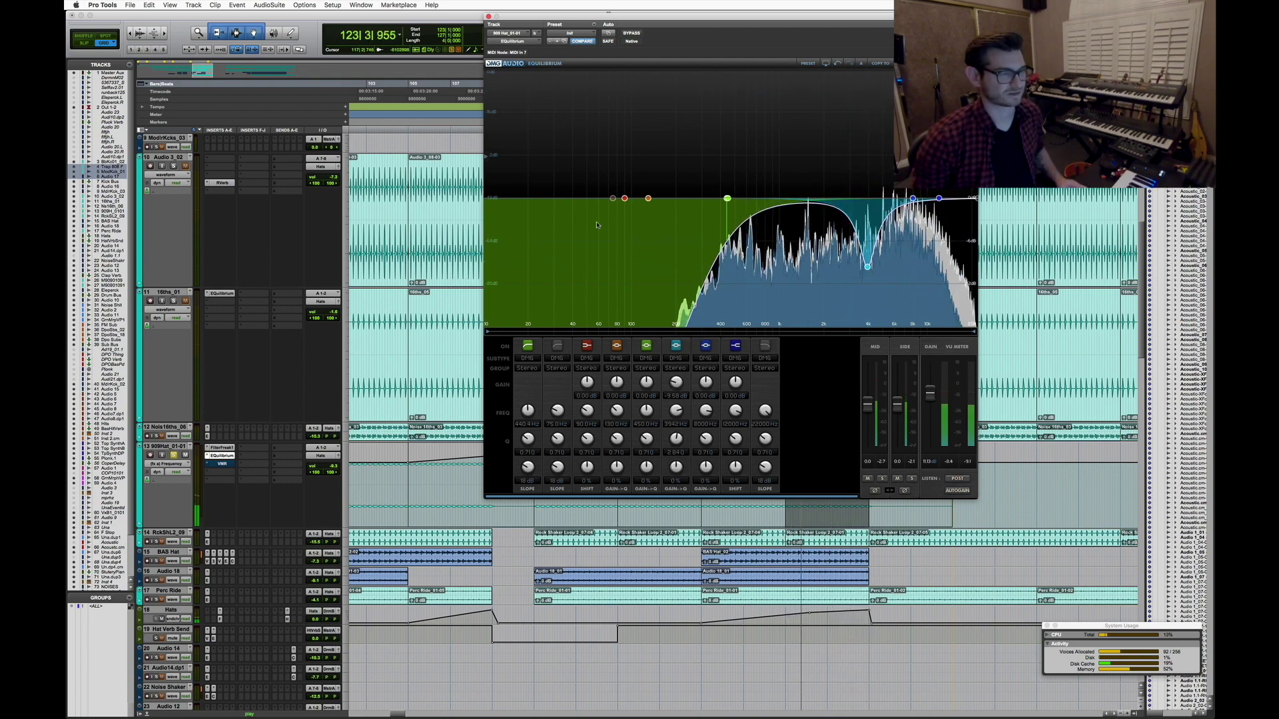
pyautogui.click(612, 198)
pyautogui.click(488, 16)
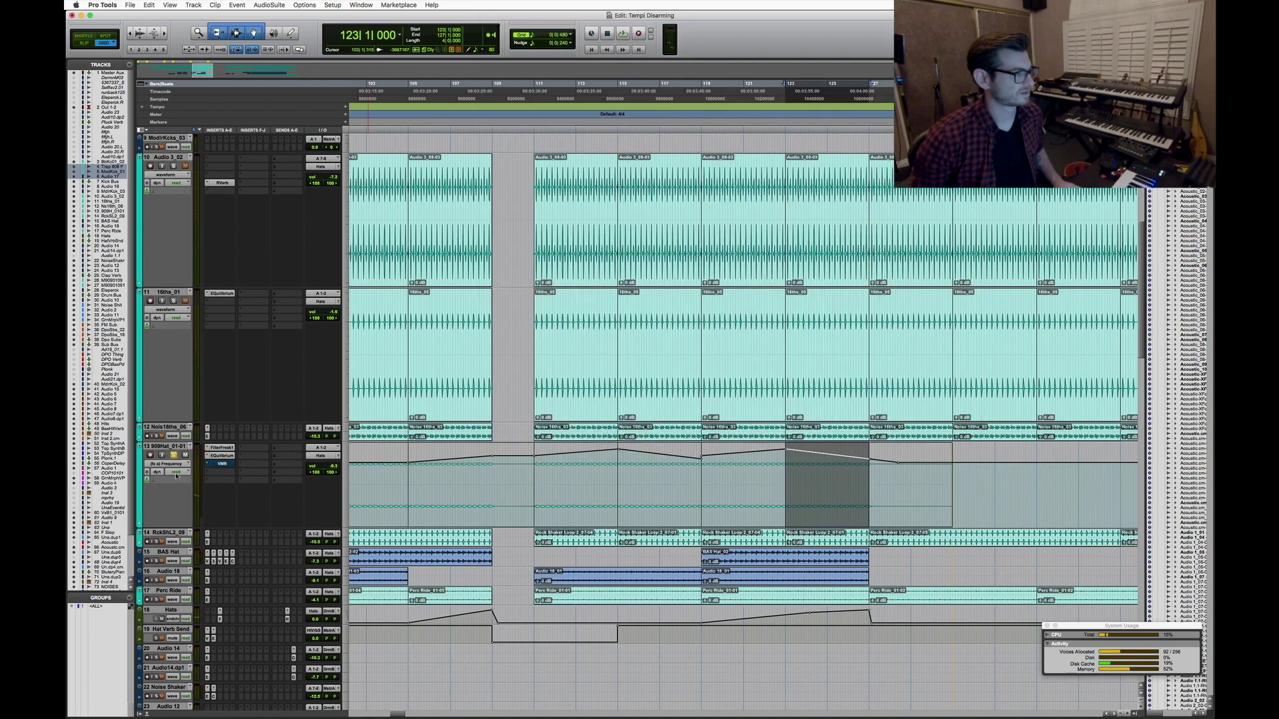
# Open the Virtual Mix Rack on the 909 Hat track, toggle its FG-401 compressor off and on during playback, and close it
pyautogui.click(225, 465)
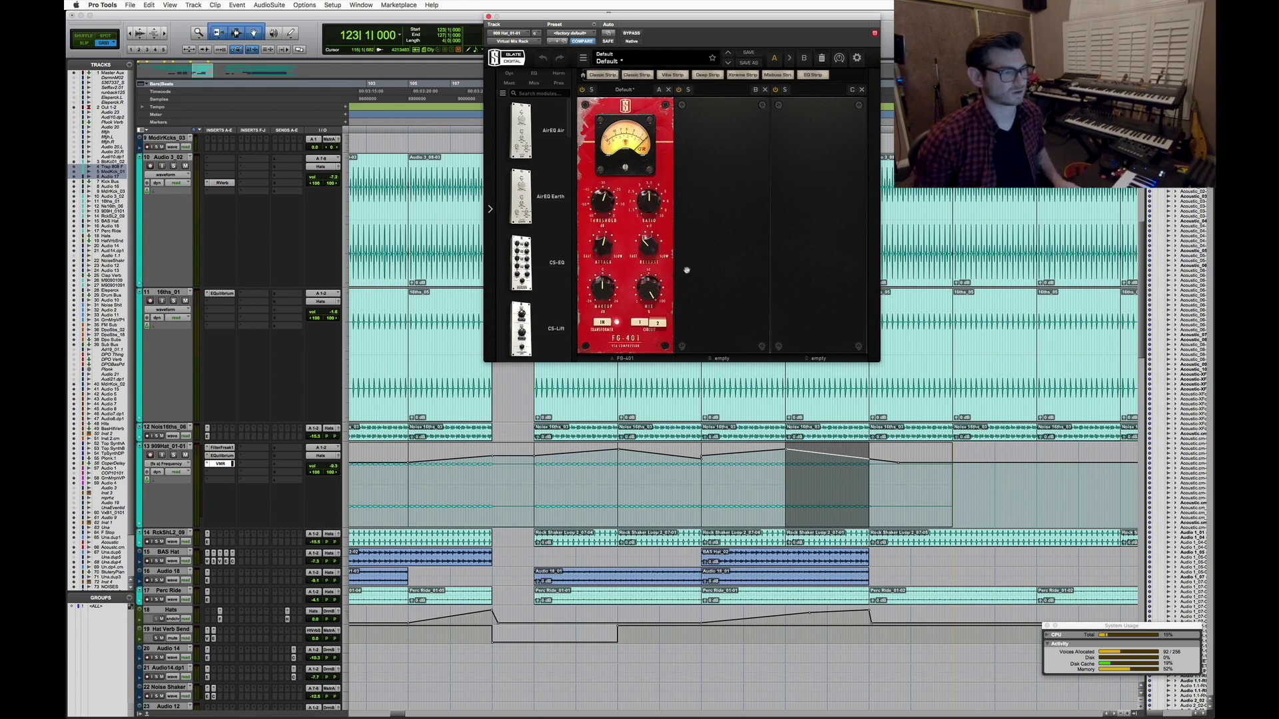
pyautogui.press('space')
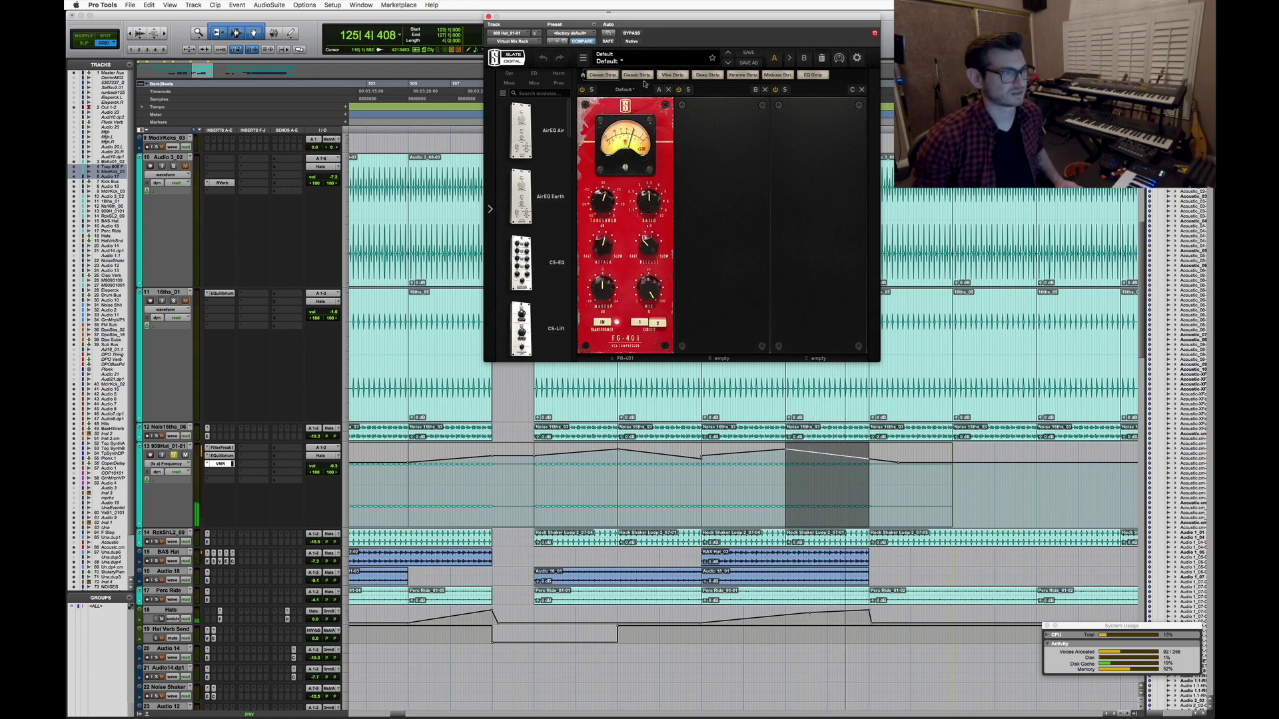
pyautogui.click(581, 89)
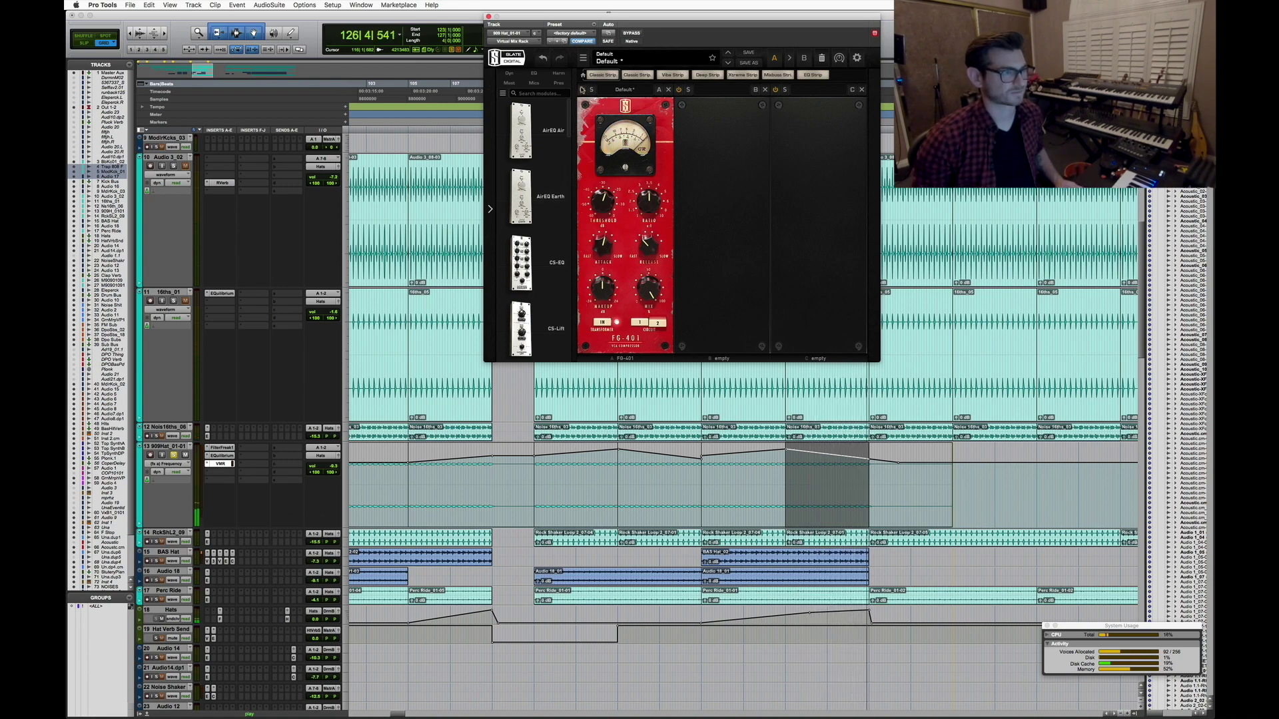
pyautogui.click(581, 89)
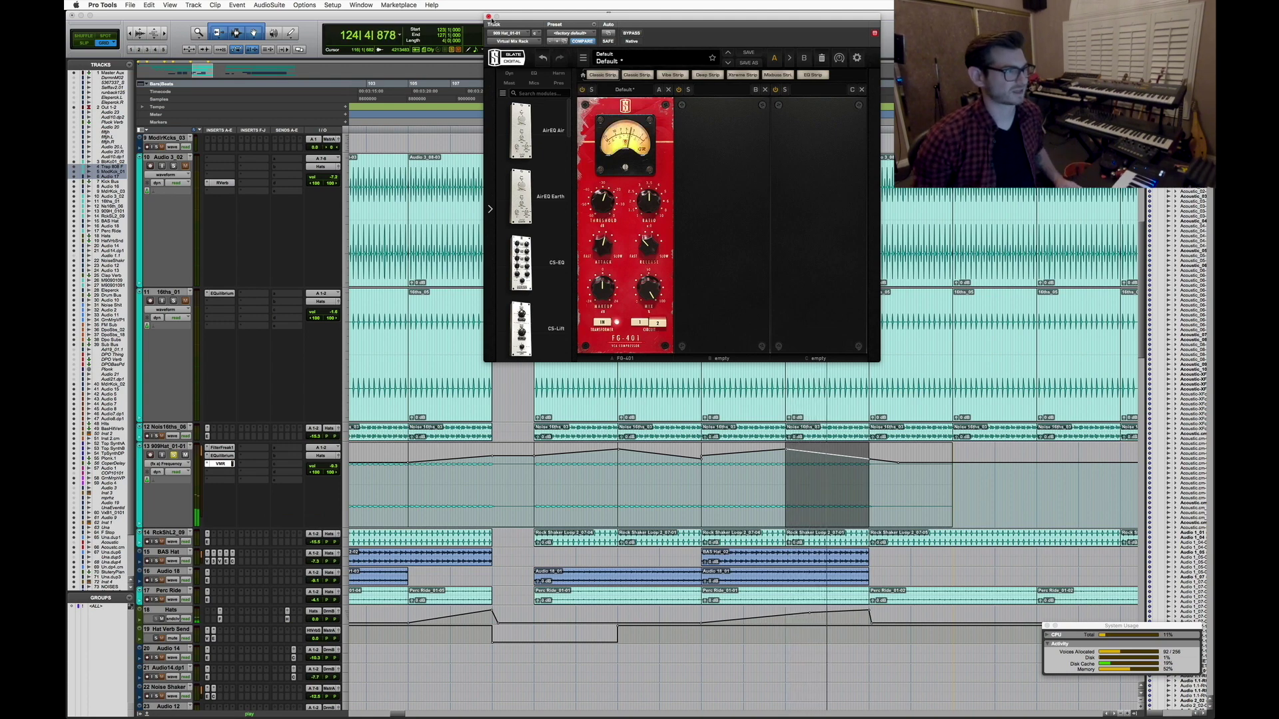
pyautogui.click(488, 16)
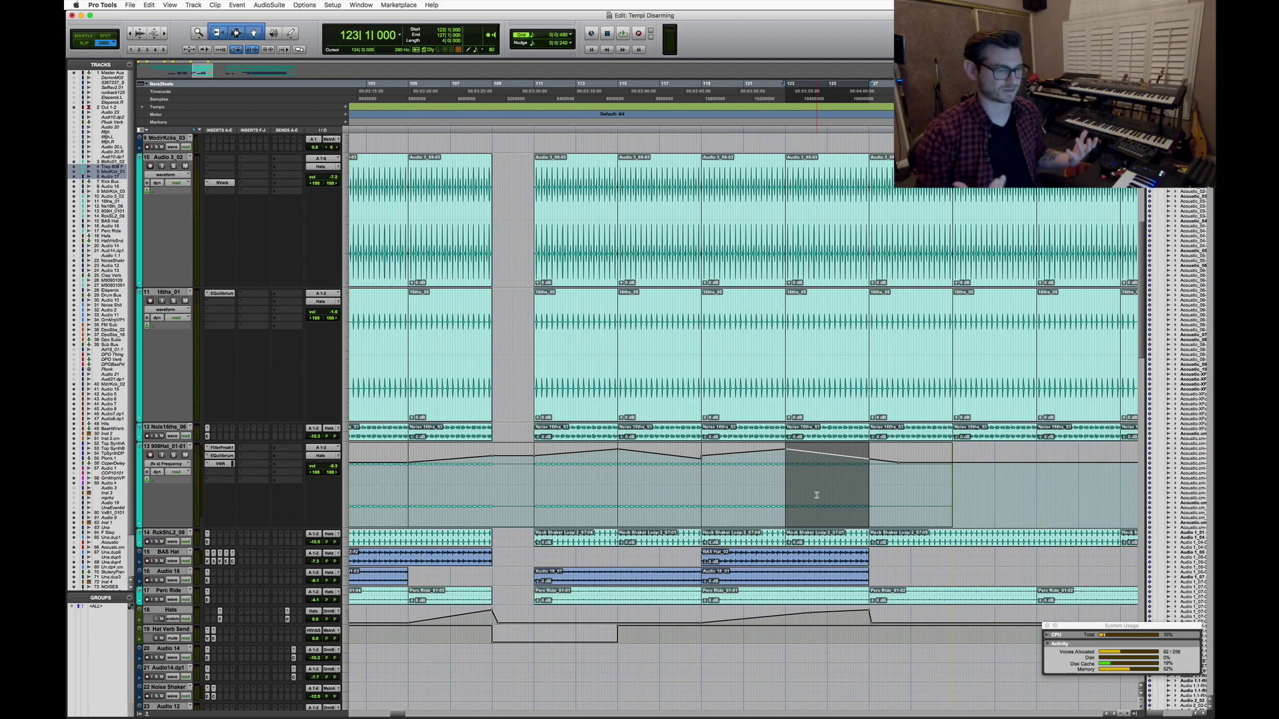
# Select the two Rock Shaker Loop clips from bar 119 to 127 and play them with their track soloed
pyautogui.click(812, 546)
pyautogui.keyDown('shift'); pyautogui.click(730, 544); pyautogui.keyUp('shift')
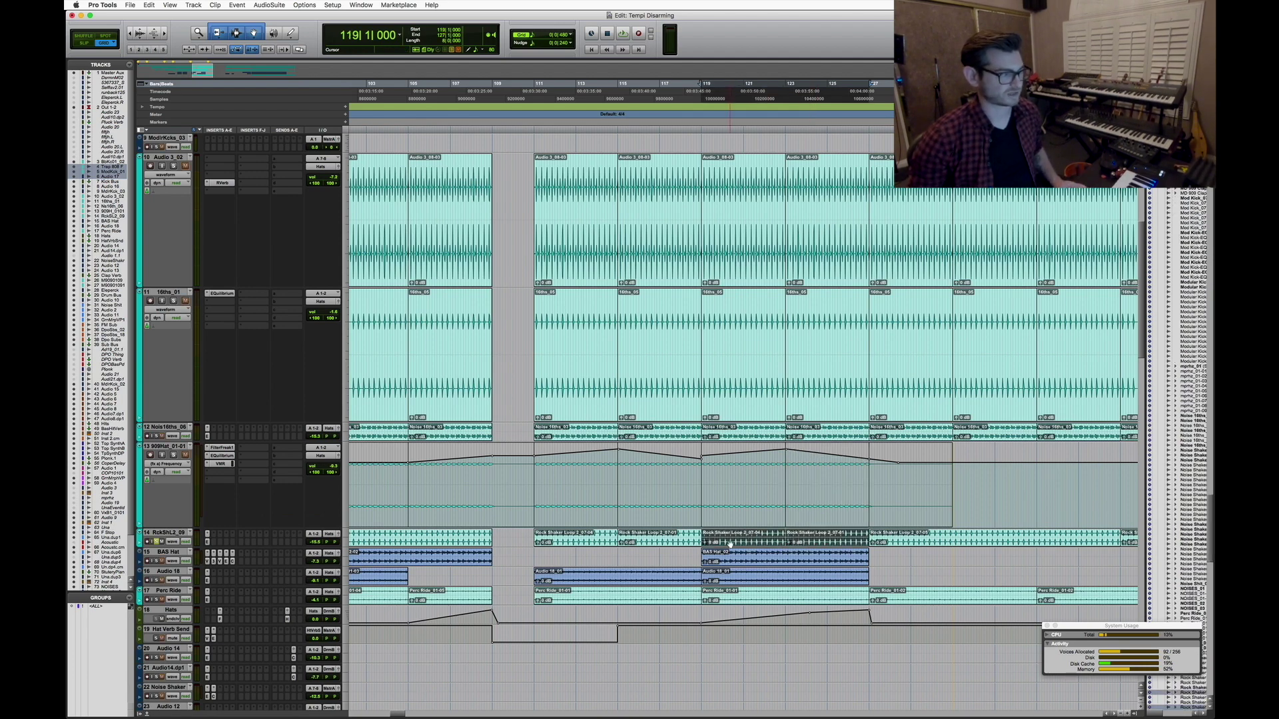
pyautogui.press('space')
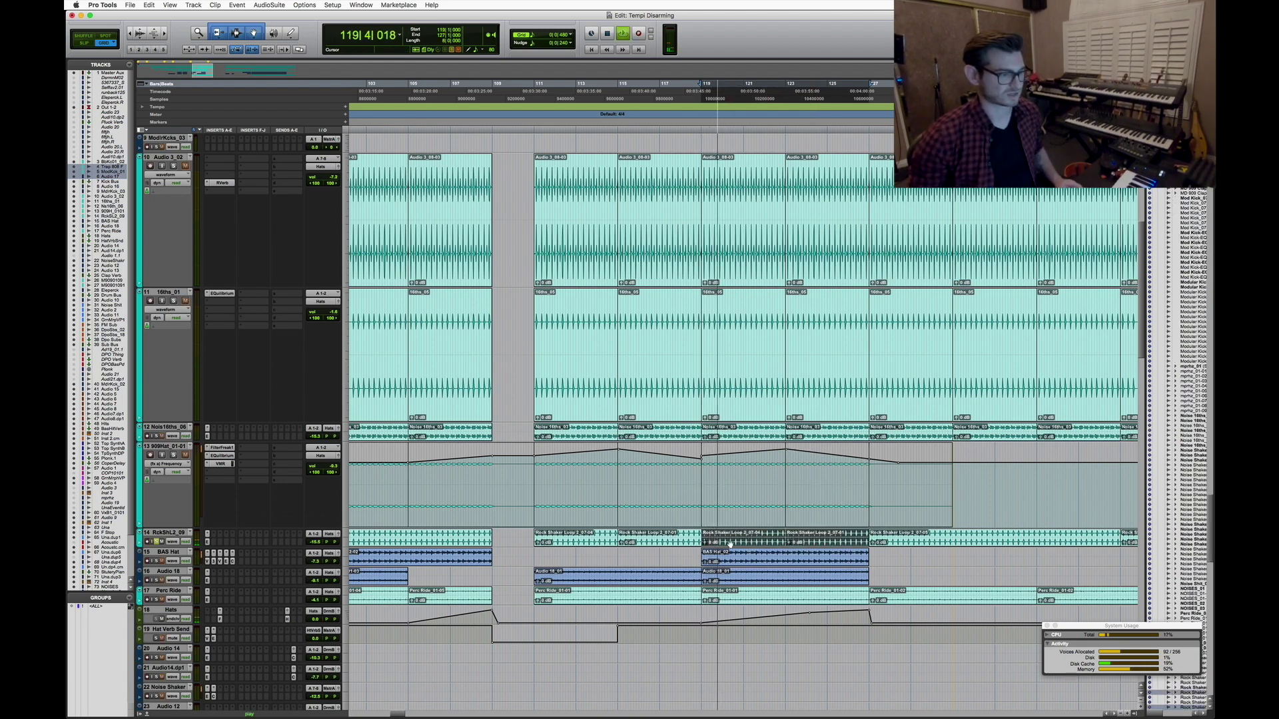
# Set the Rock Shaker Loop track's height to medium and zoom in on its hits and waveform amplitude near bar 121
pyautogui.click(344, 544)
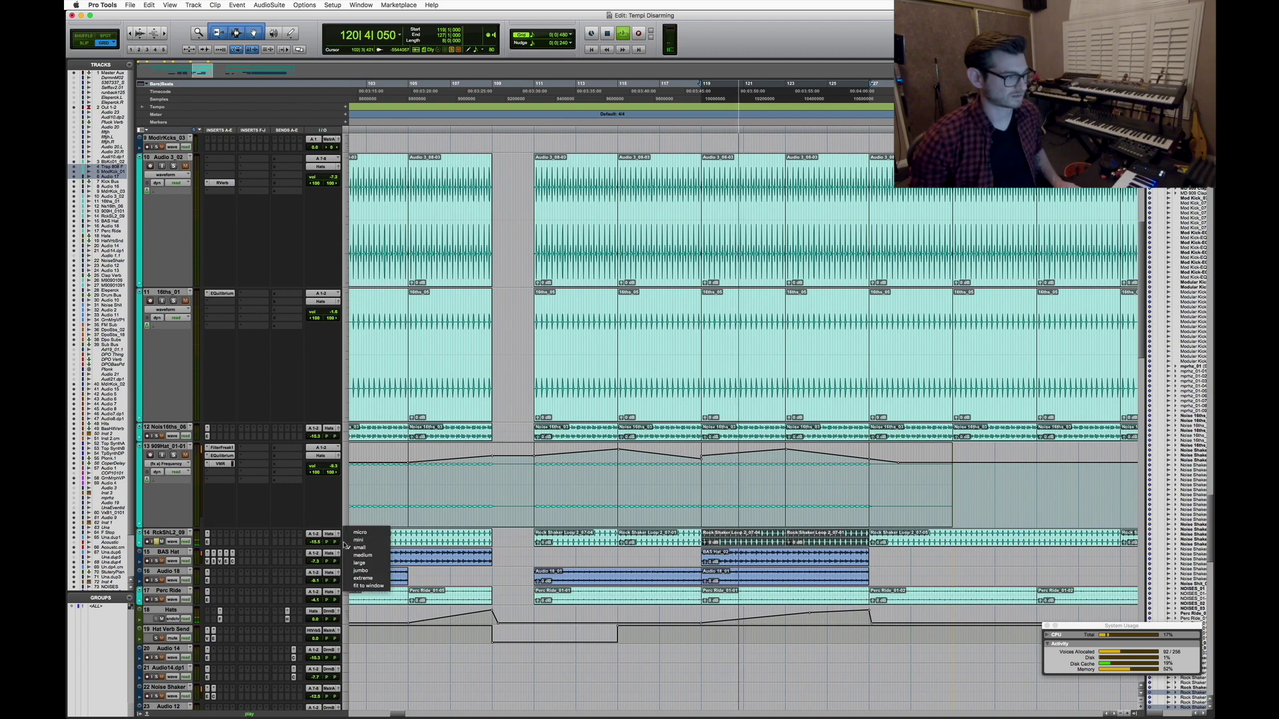
pyautogui.click(362, 555)
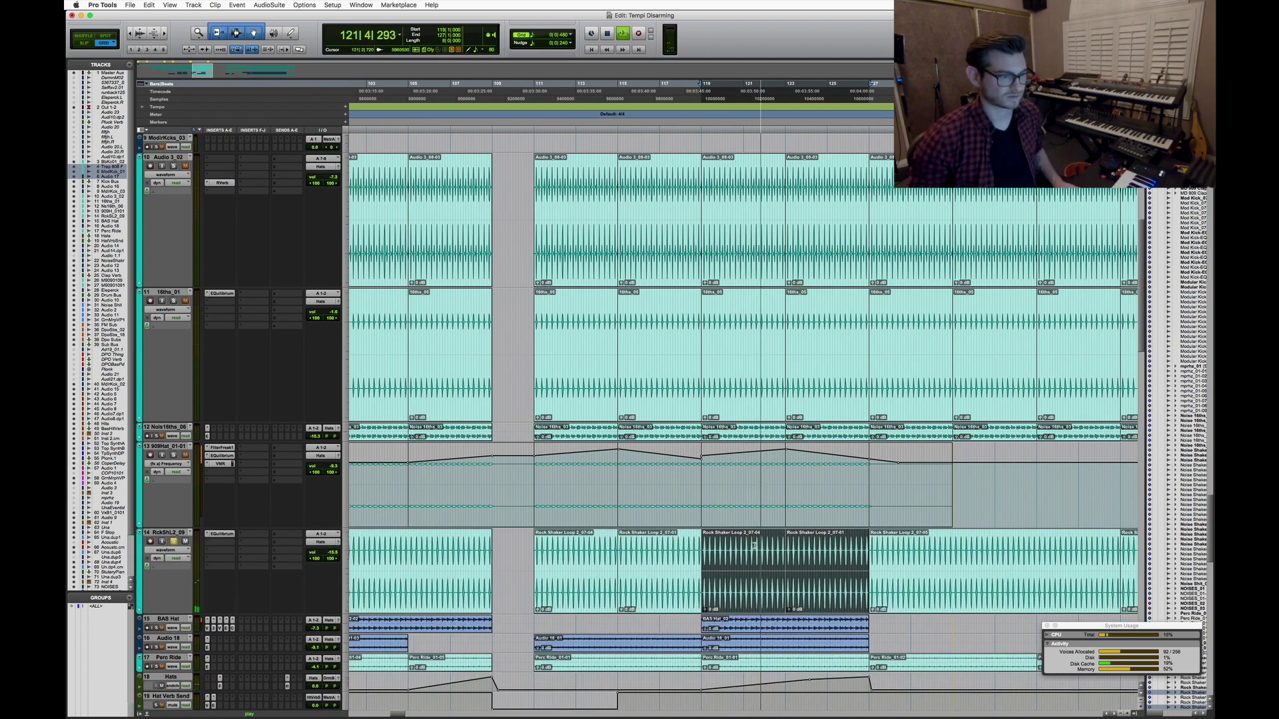
pyautogui.click(755, 544)
pyautogui.press('super+bracketright')
pyautogui.press('super+bracketright')
pyautogui.press('super+bracketright')
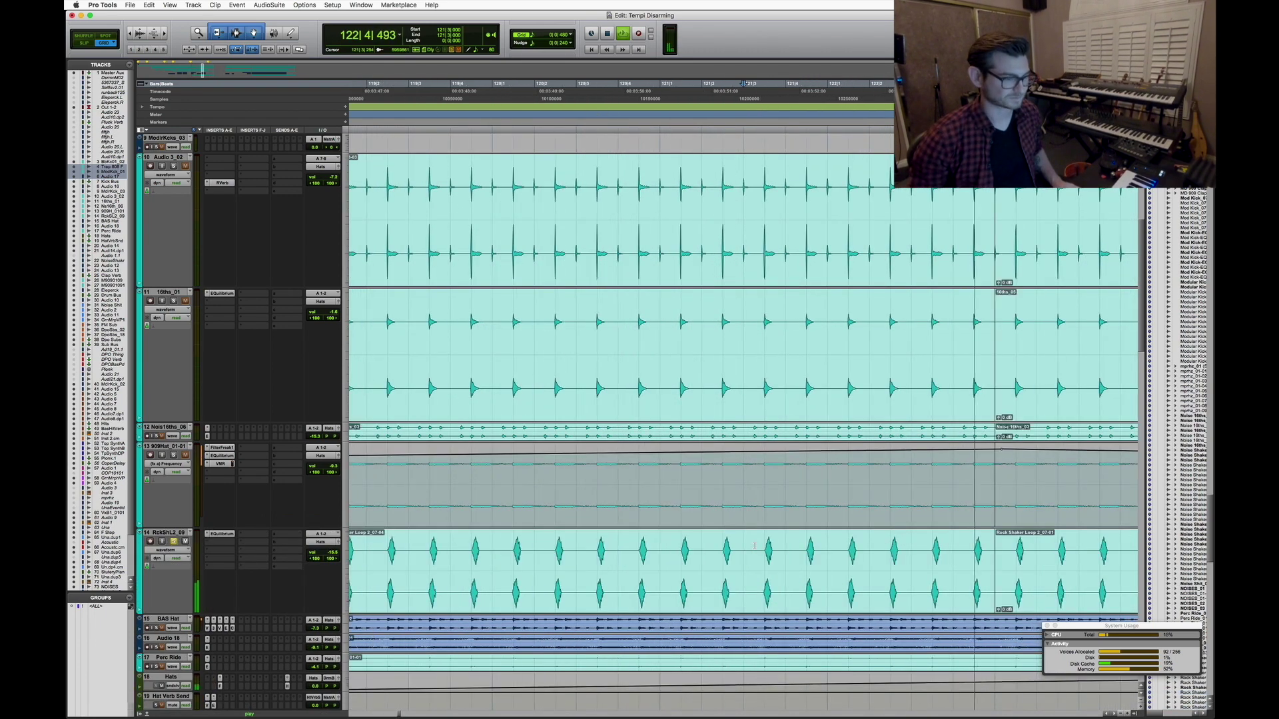
# Select the Rock Shaker Loop clip at bar 119 and audition it up close, with its waveform zoomed in
pyautogui.press('super+bracketleft')
pyautogui.press('space')
pyautogui.press('super+bracketleft')
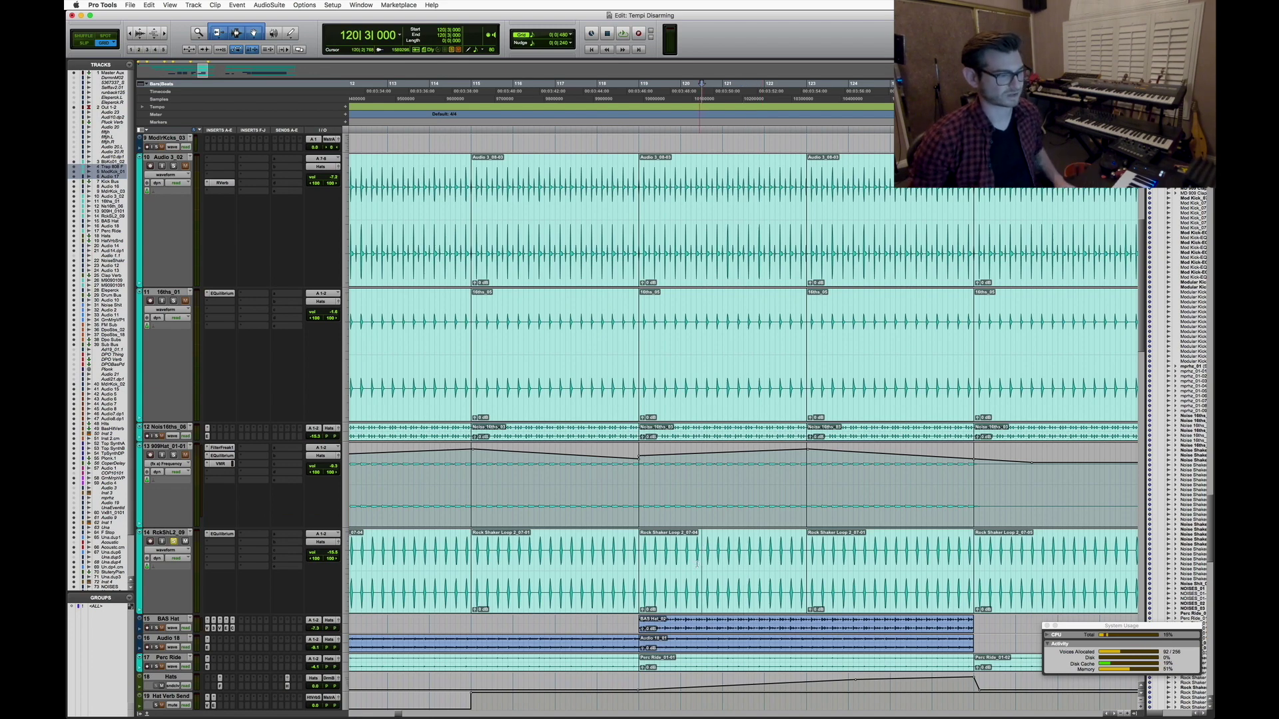
pyautogui.press('super+bracketright')
pyautogui.press('super+bracketright')
pyautogui.press('super+bracketright')
pyautogui.click(698, 595)
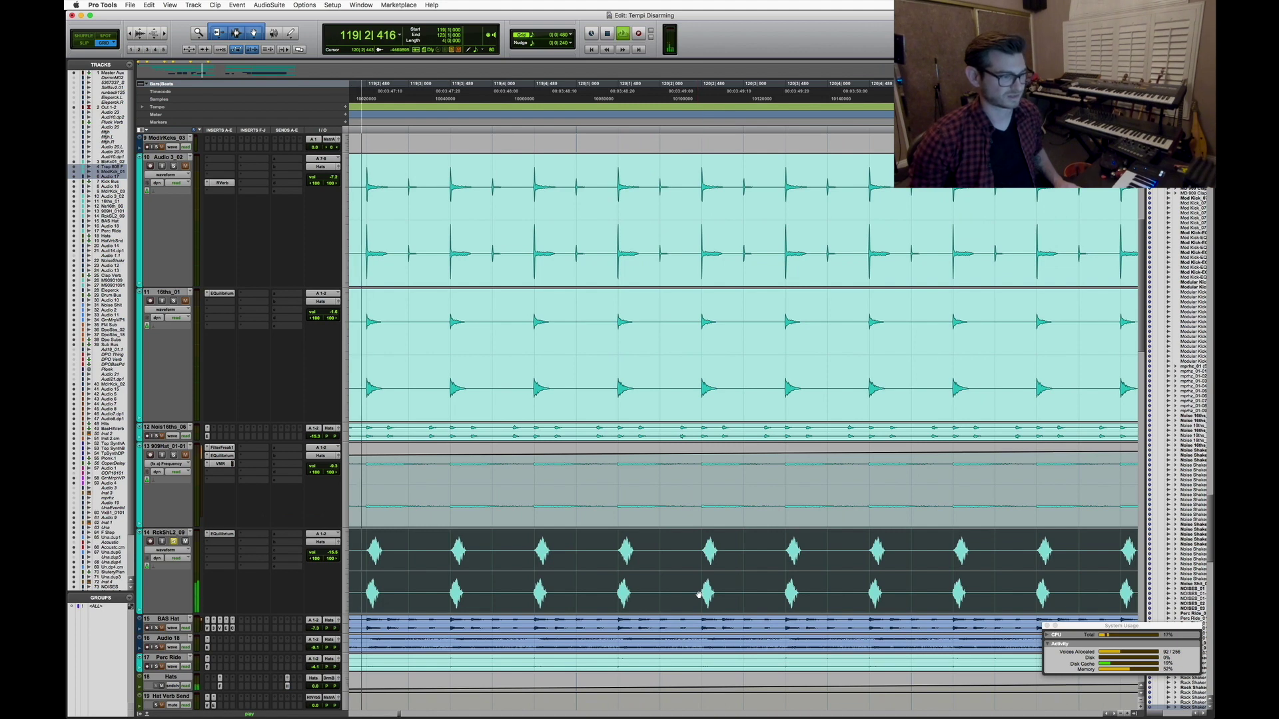
pyautogui.press('super+bracketleft')
pyautogui.press('space')
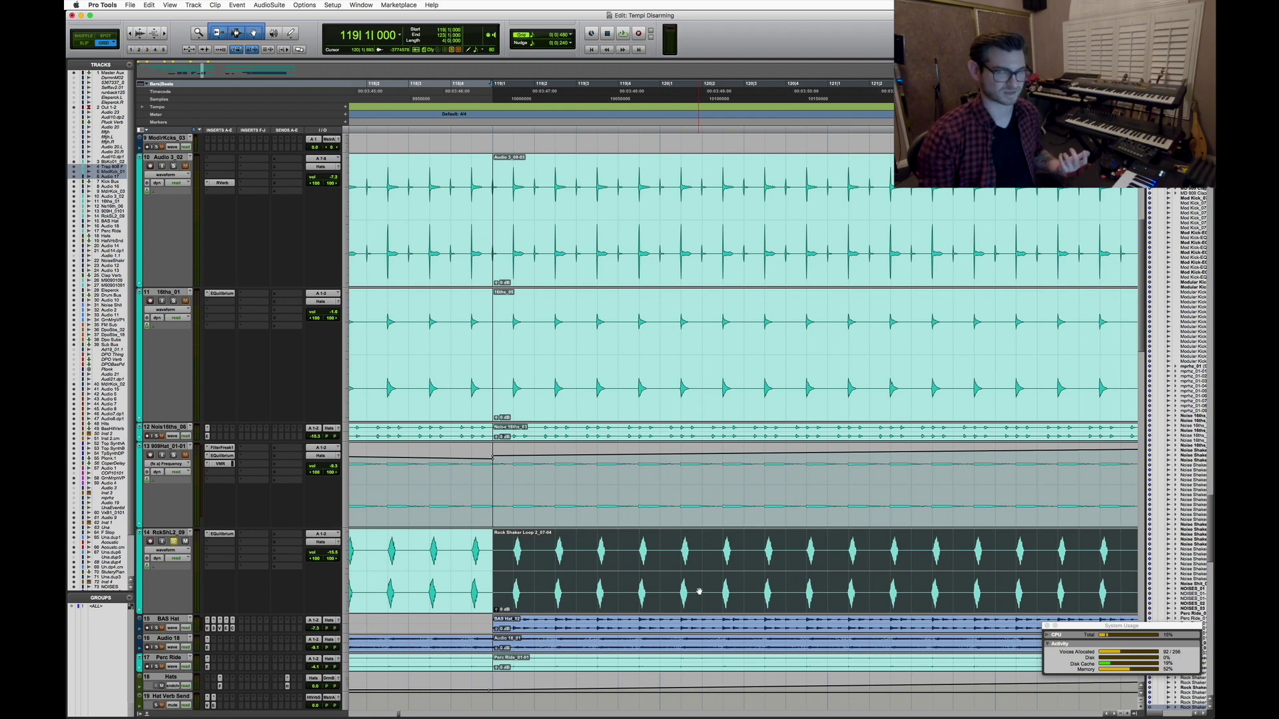
# Open the Equilibrium EQ on the Rock Shaker Loop track and toggle its cut band near 2 kHz off and on during playback
pyautogui.click(222, 534)
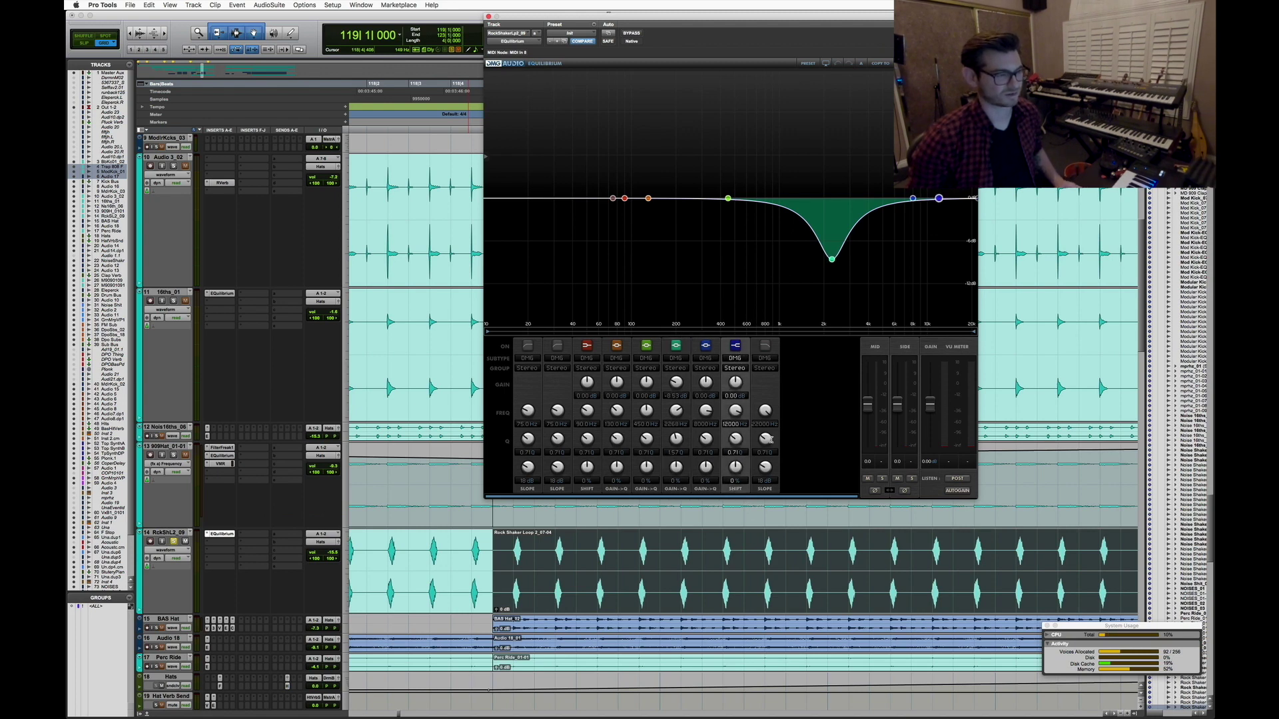
pyautogui.press('space')
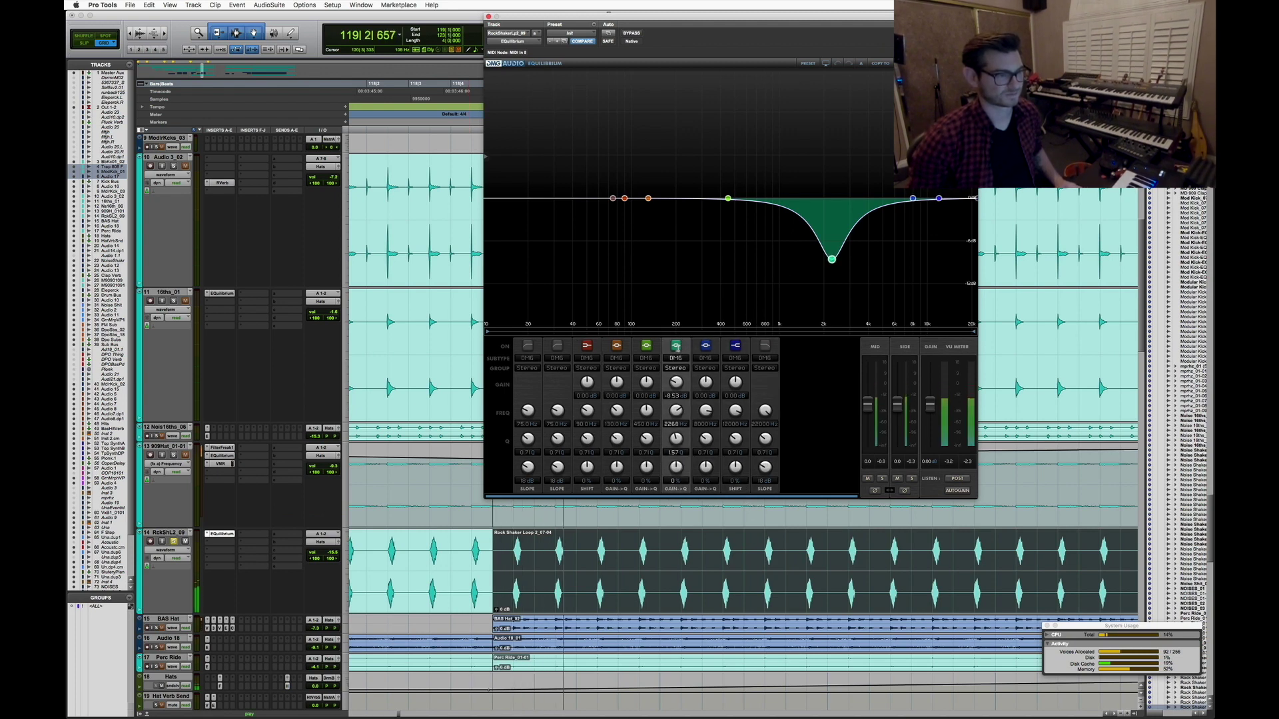
pyautogui.click(677, 346)
pyautogui.click(677, 346)
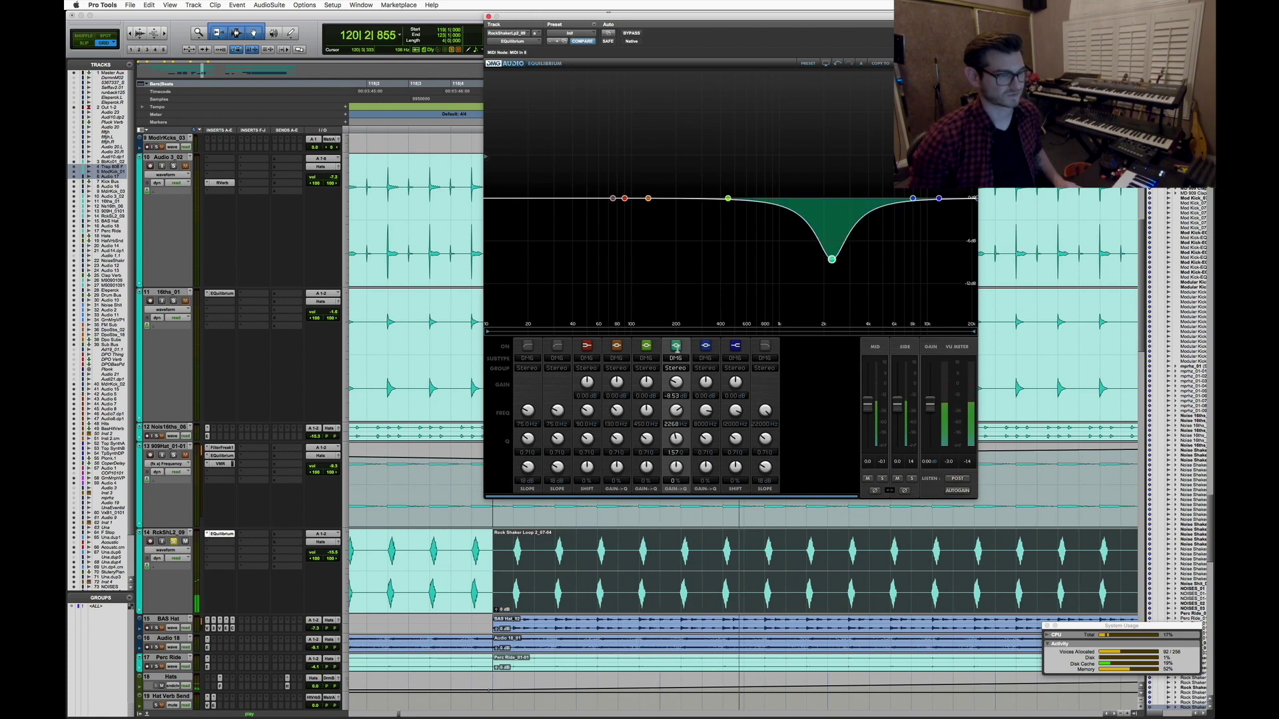
pyautogui.press('space')
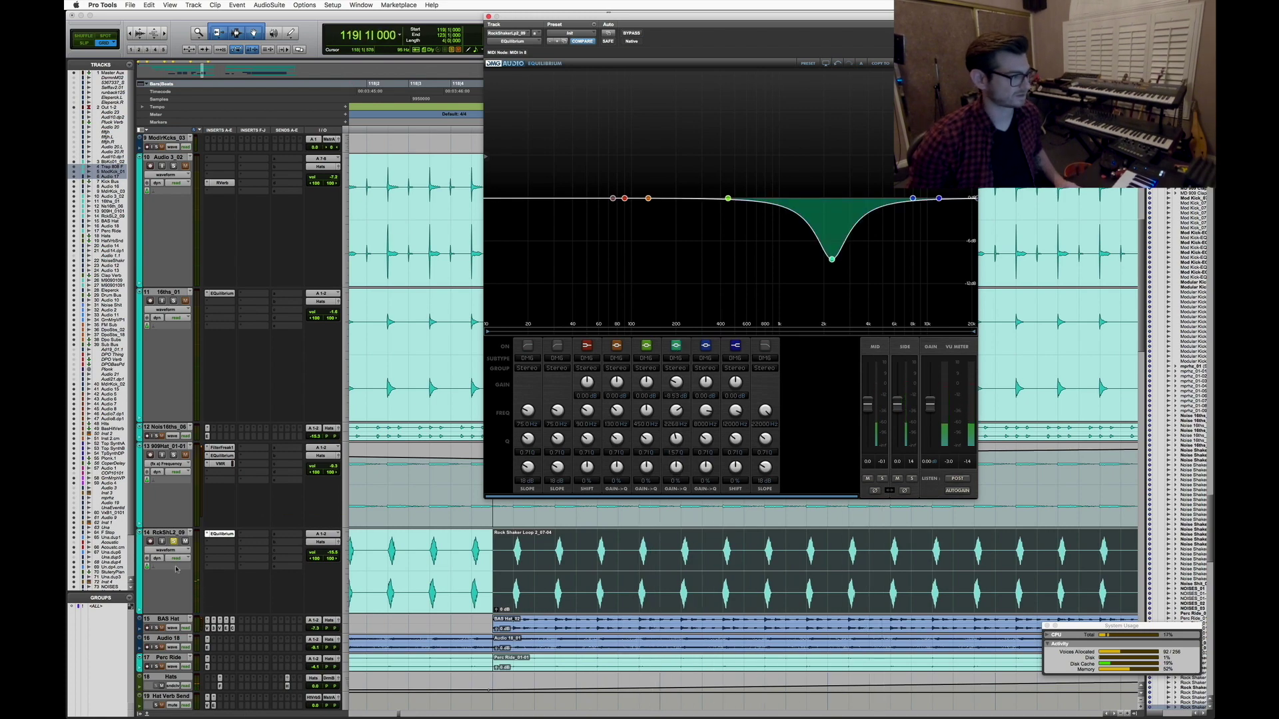
# Unsolo the Rock Shaker Loop track, then select the BAS Hat clip at bar 119 and play it with its track soloed
pyautogui.click(173, 541)
pyautogui.press('r')
pyautogui.press('r')
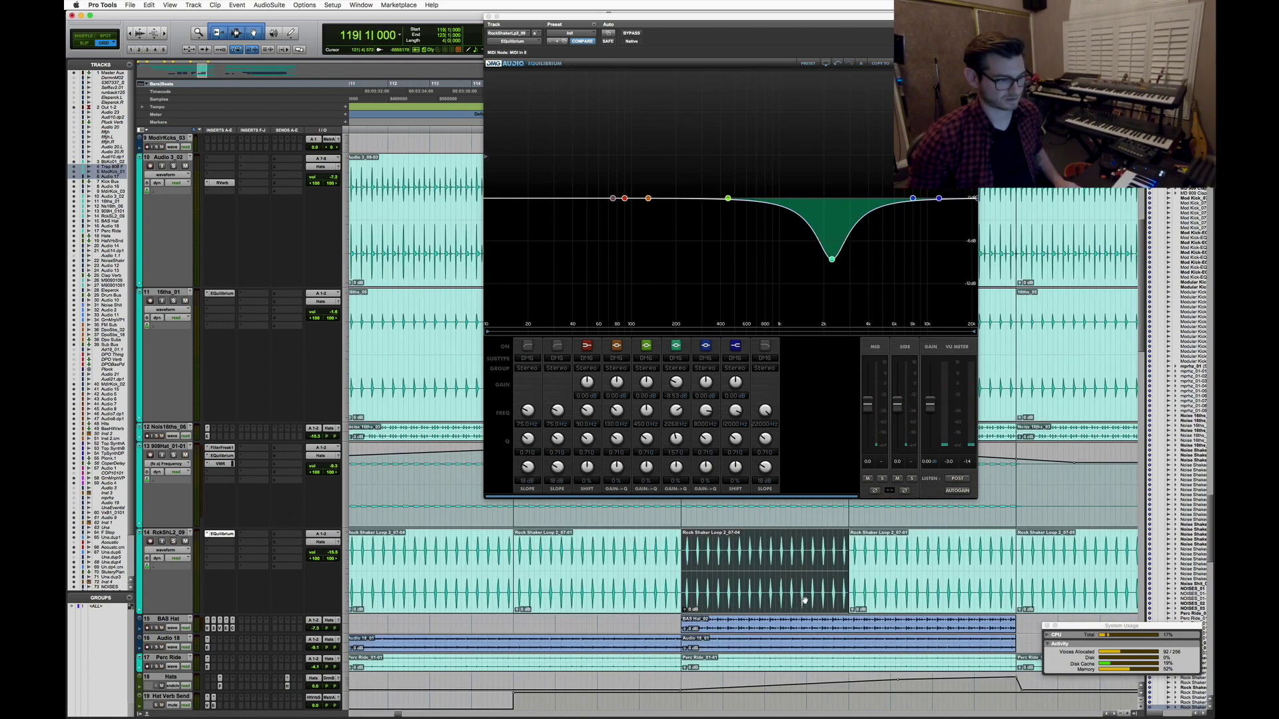
pyautogui.press('r')
pyautogui.scroll(-1, 757, 611)
pyautogui.click(757, 611)
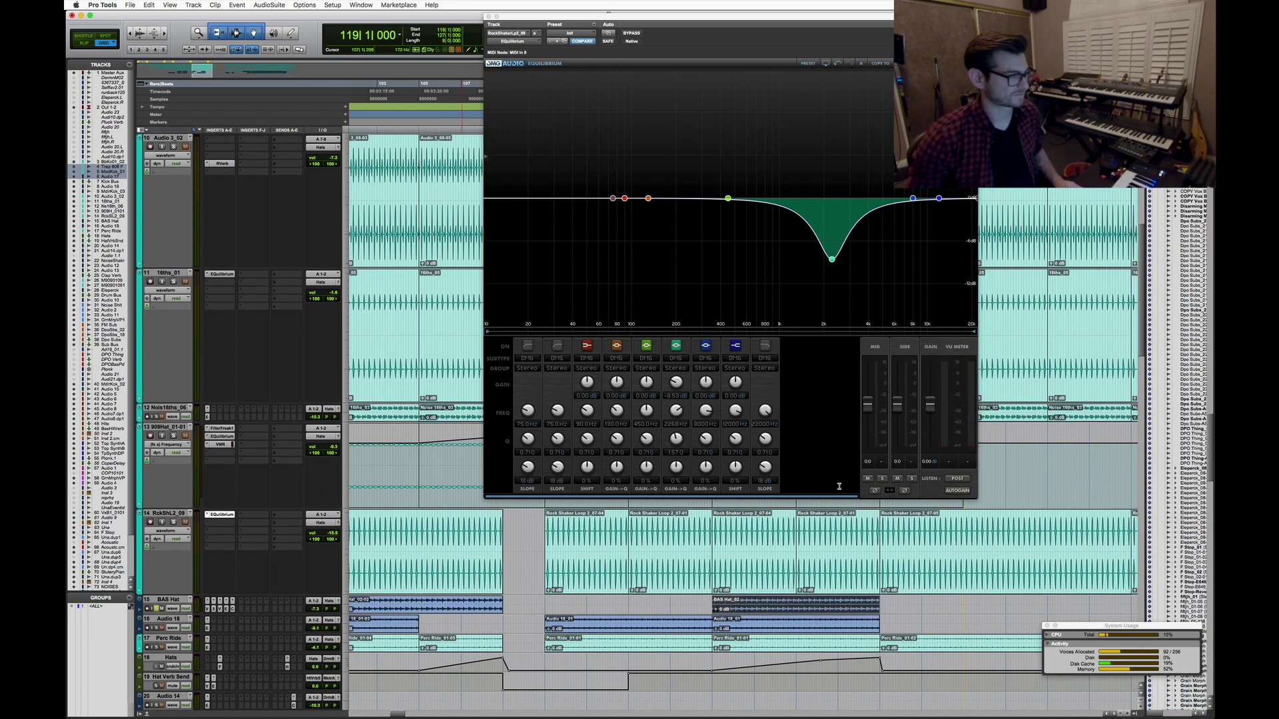
pyautogui.press('space')
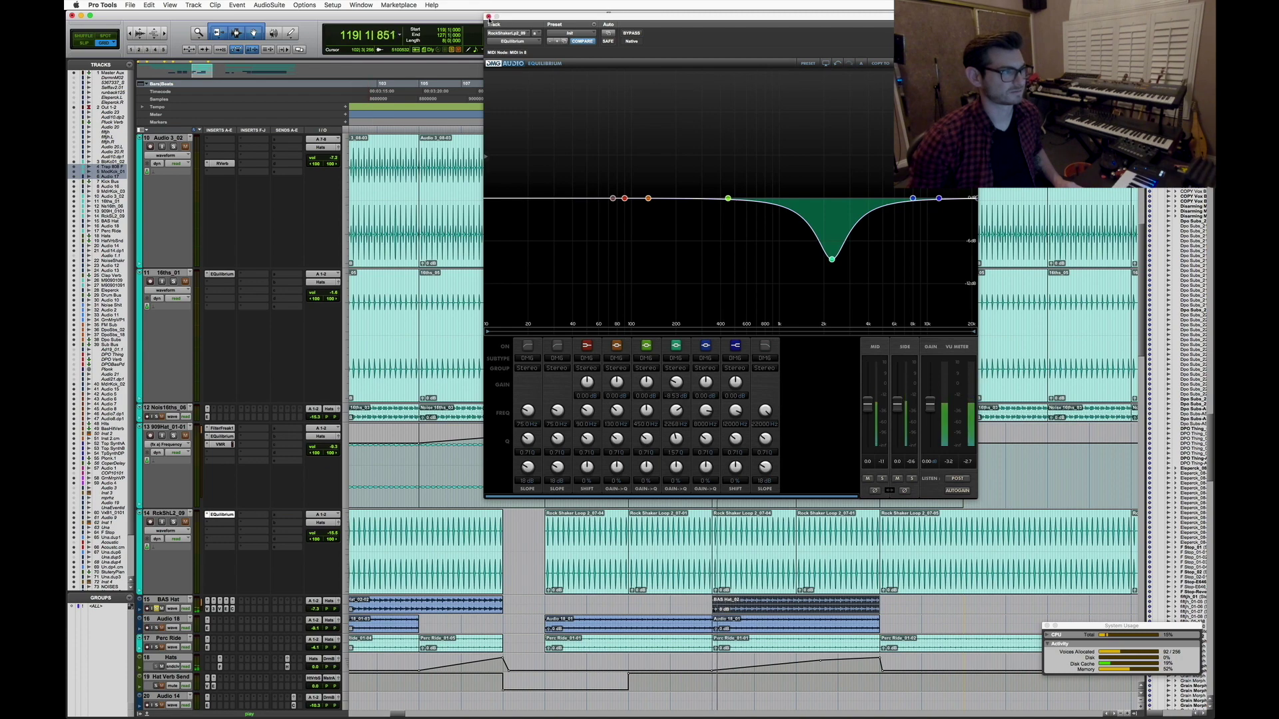
# Close the Equilibrium window and set the BAS Hat track's height to large
pyautogui.click(489, 16)
pyautogui.click(347, 609)
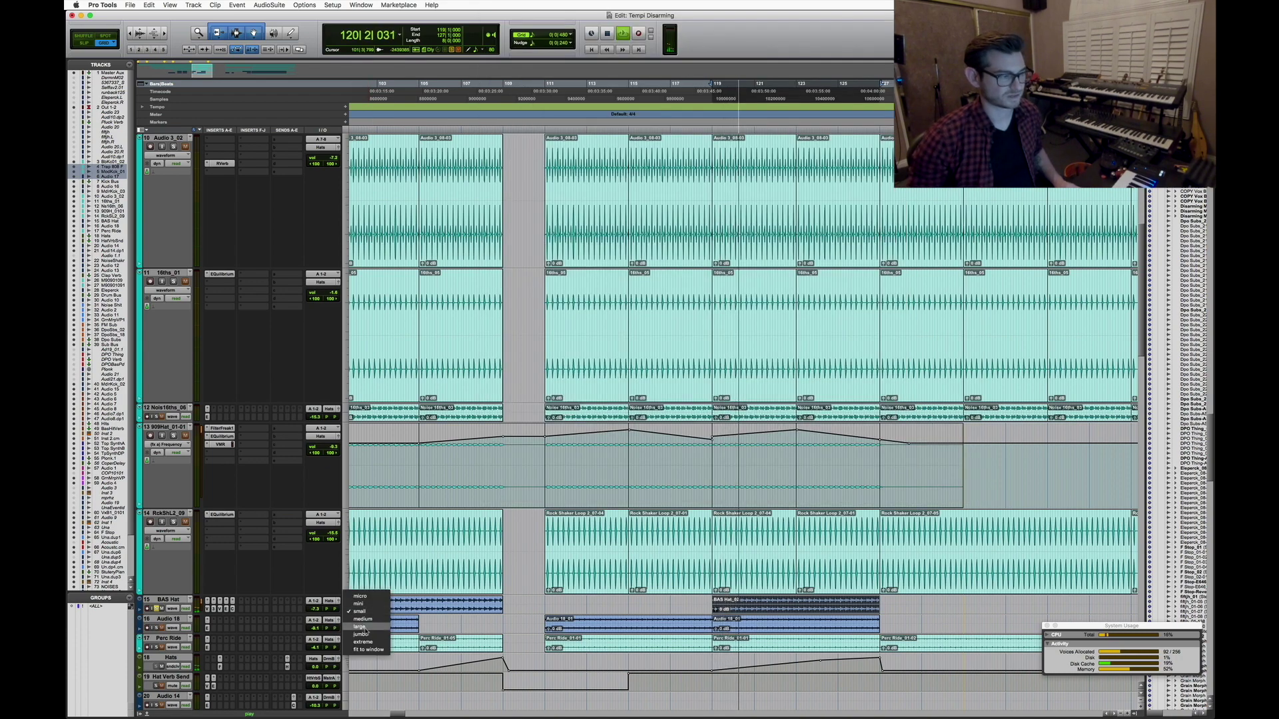
pyautogui.click(364, 629)
pyautogui.scroll(-4, 791, 439)
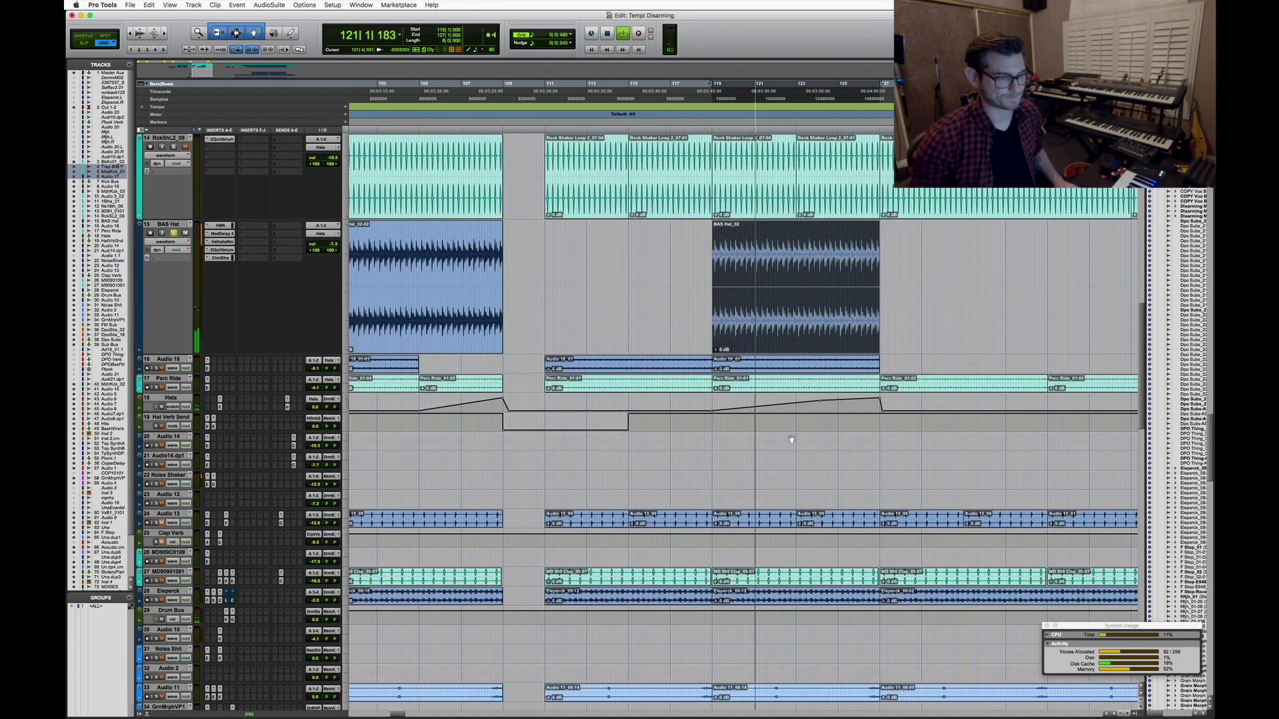
# Examine the BAS Hat clip's waveform from bar 119 at close and wide zoom while it plays, and stop playback
pyautogui.click(751, 246)
pyautogui.press('t')
pyautogui.press('t')
pyautogui.press('t')
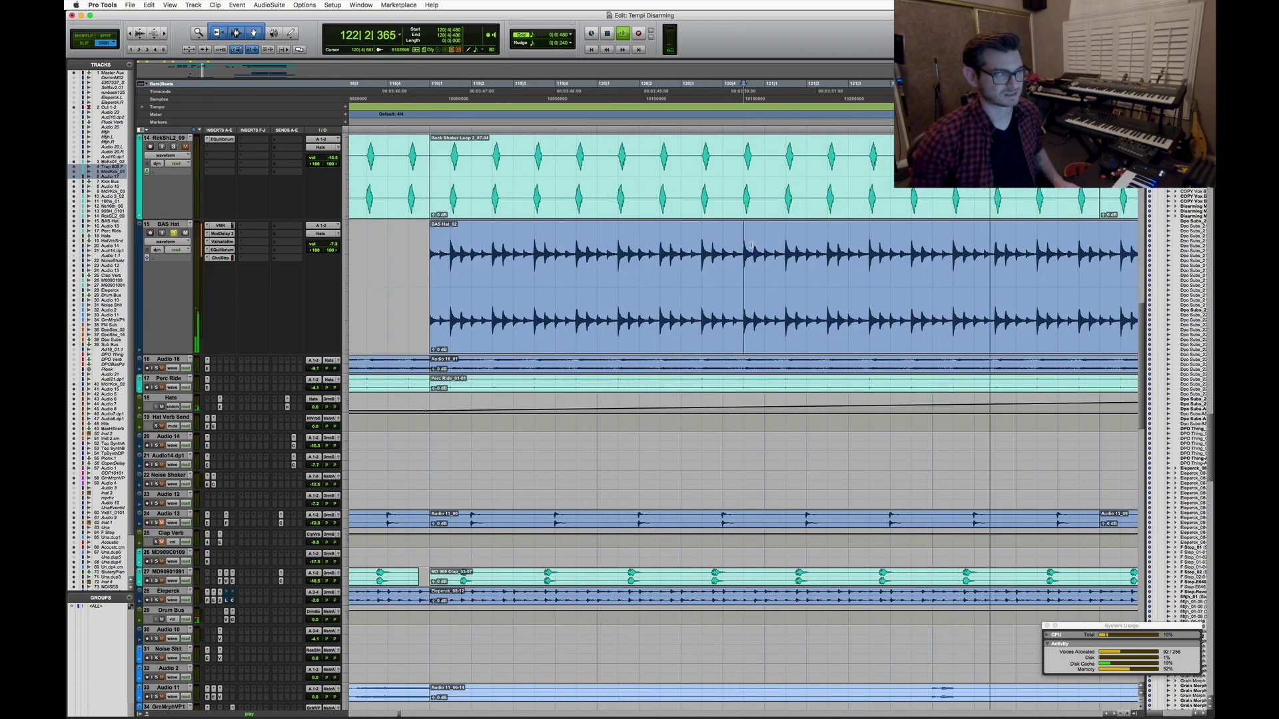
pyautogui.press('r')
pyautogui.press('r')
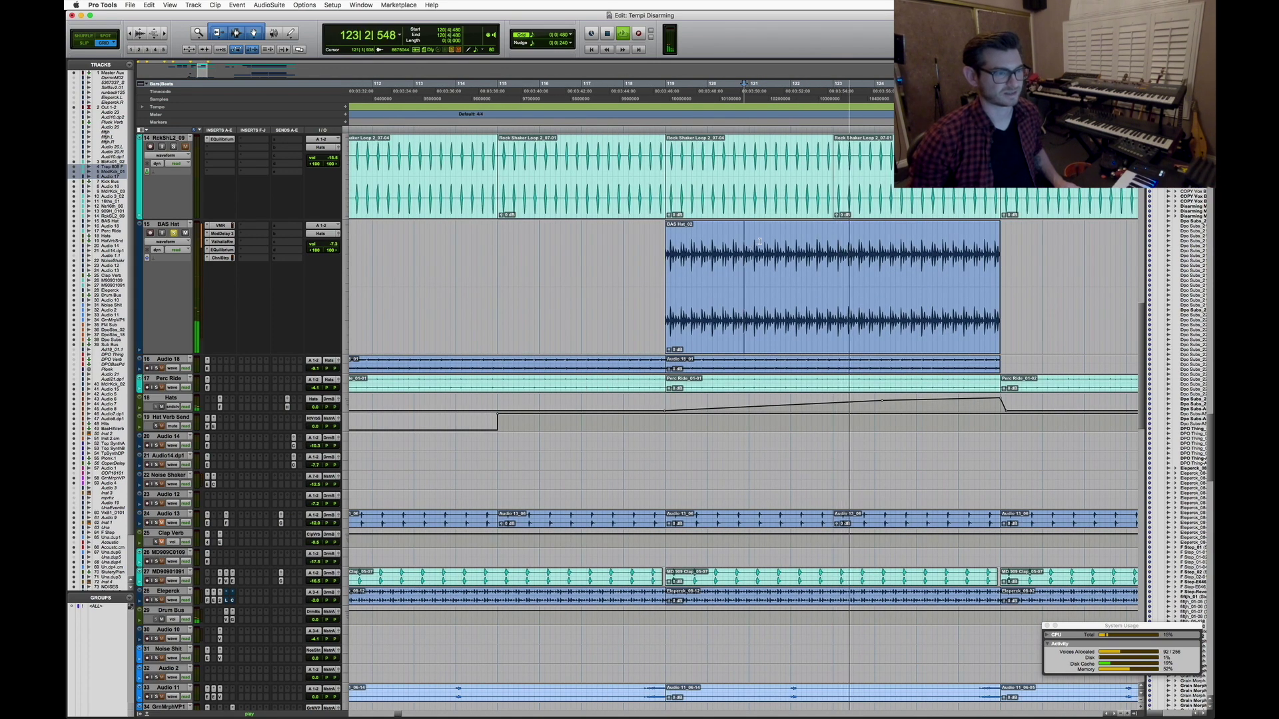
pyautogui.press('r')
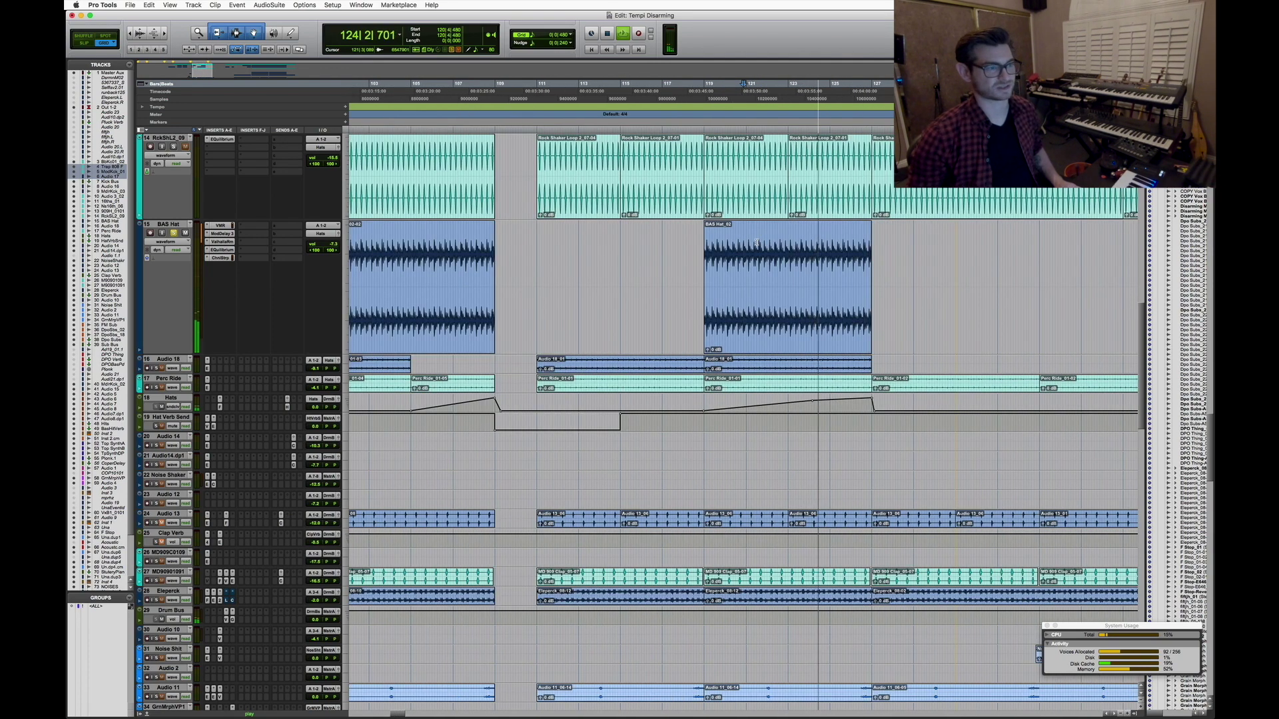
pyautogui.press('t')
pyautogui.press('t')
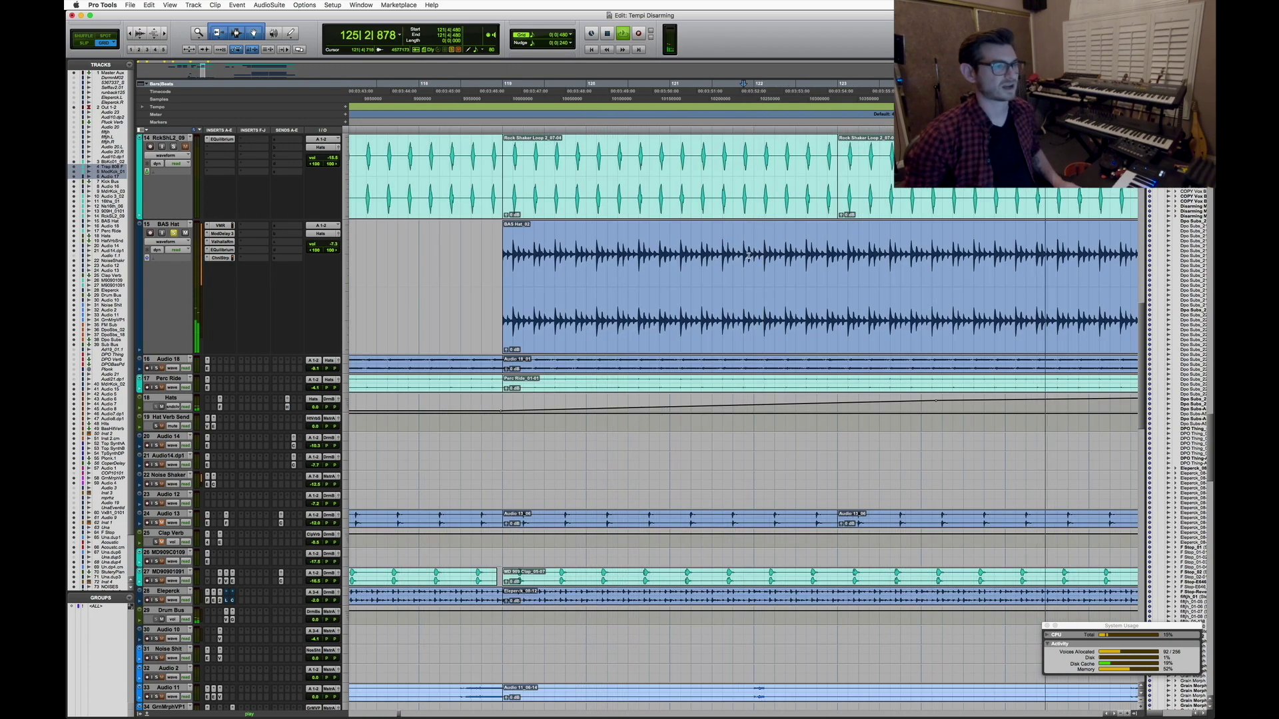
pyautogui.press('space')
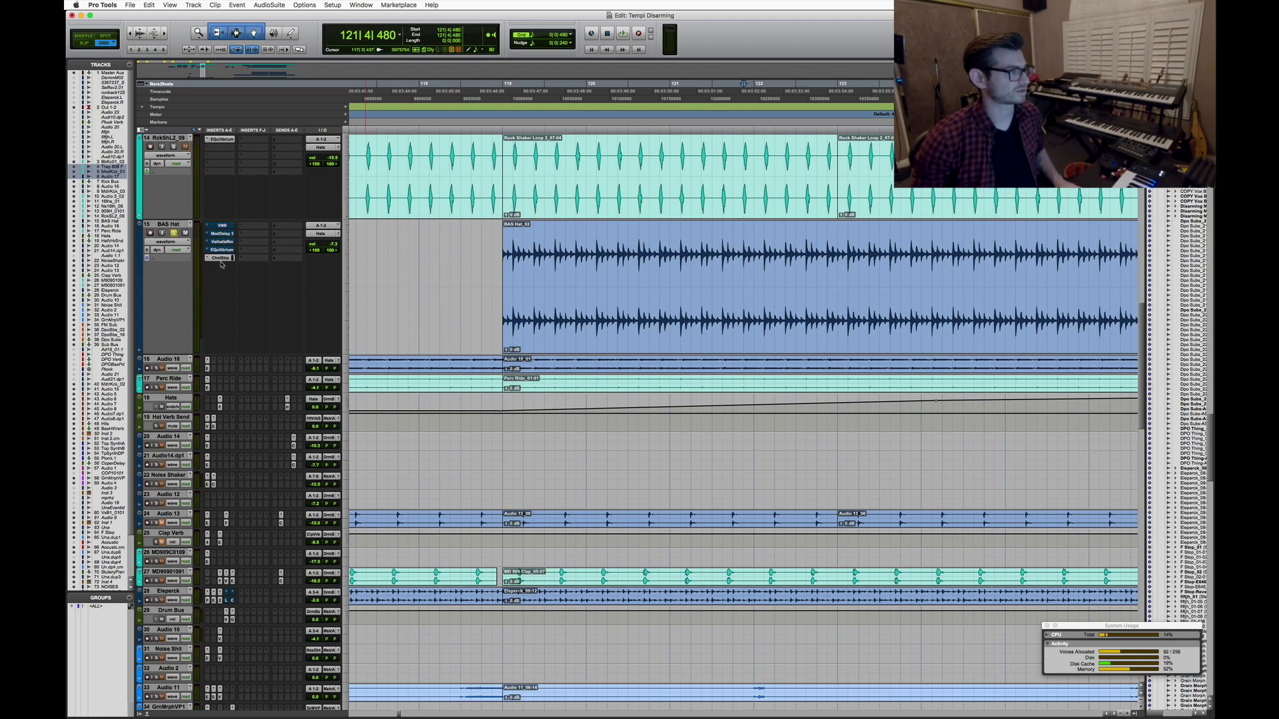
# Select the BAS Hat clip at bar 119 and play it with all five of its track's inserts bypassed
pyautogui.click(617, 329)
pyautogui.press('space')
pyautogui.press('super+bracketleft')
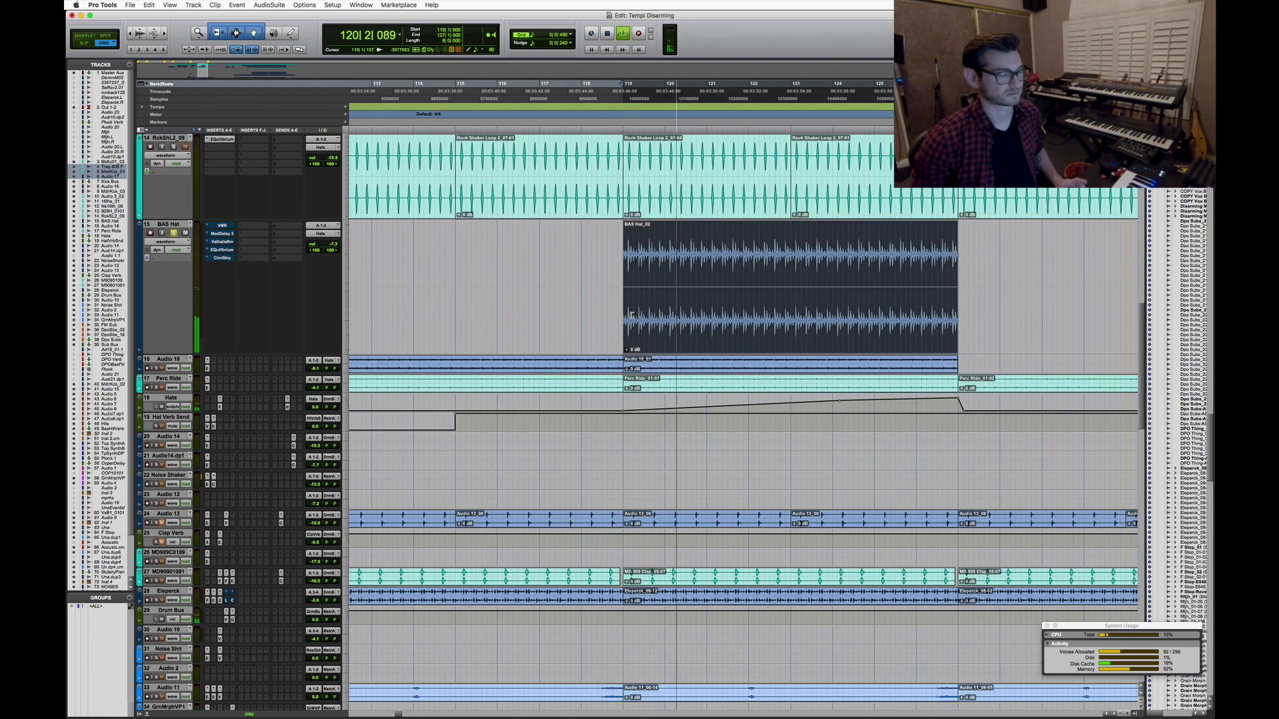
# Open the bypassed Virtual Mix Rack on the BAS Hat track, re-enable it during playback, and close it
pyautogui.click(224, 227)
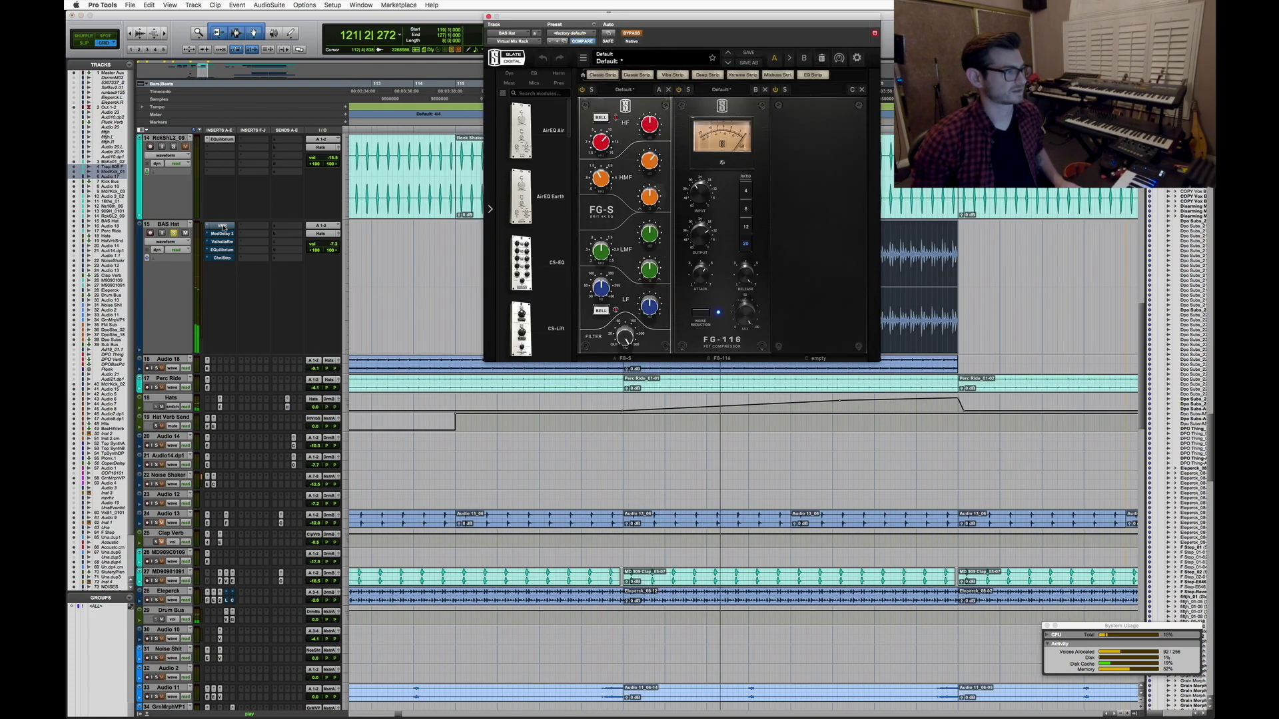
pyautogui.keyDown('super'); pyautogui.click(225, 226); pyautogui.keyUp('super')
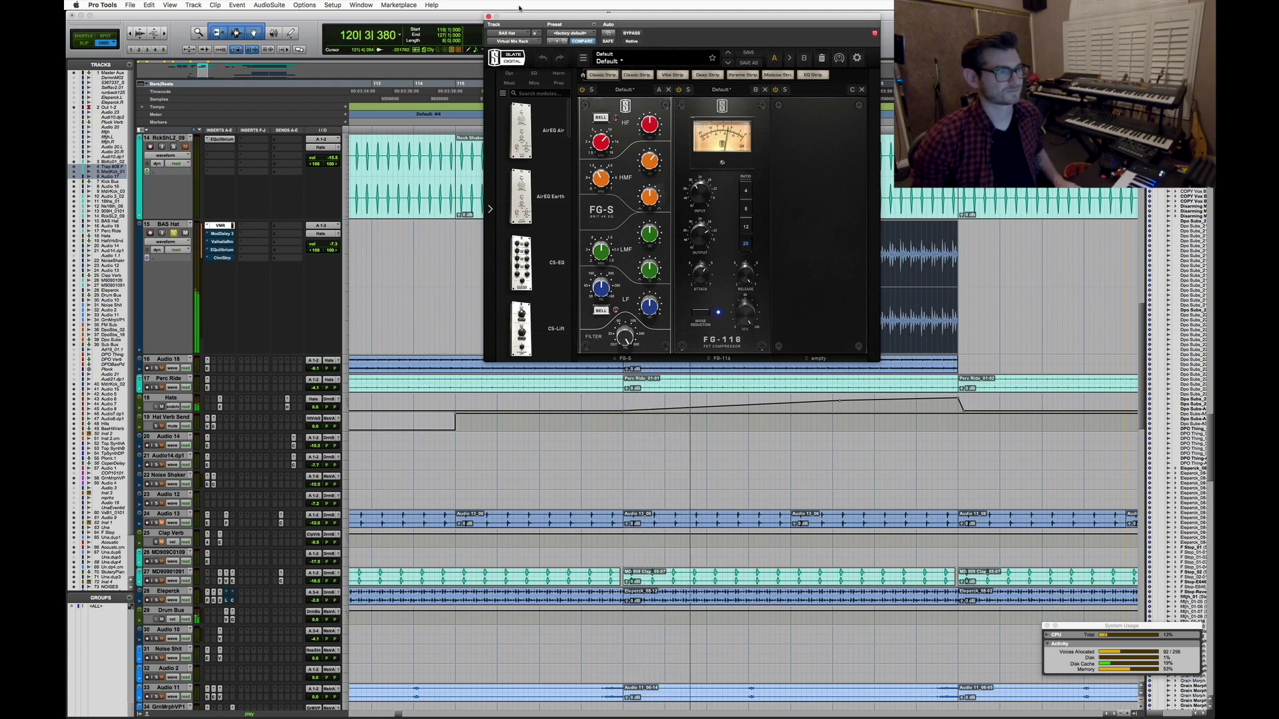
pyautogui.click(488, 16)
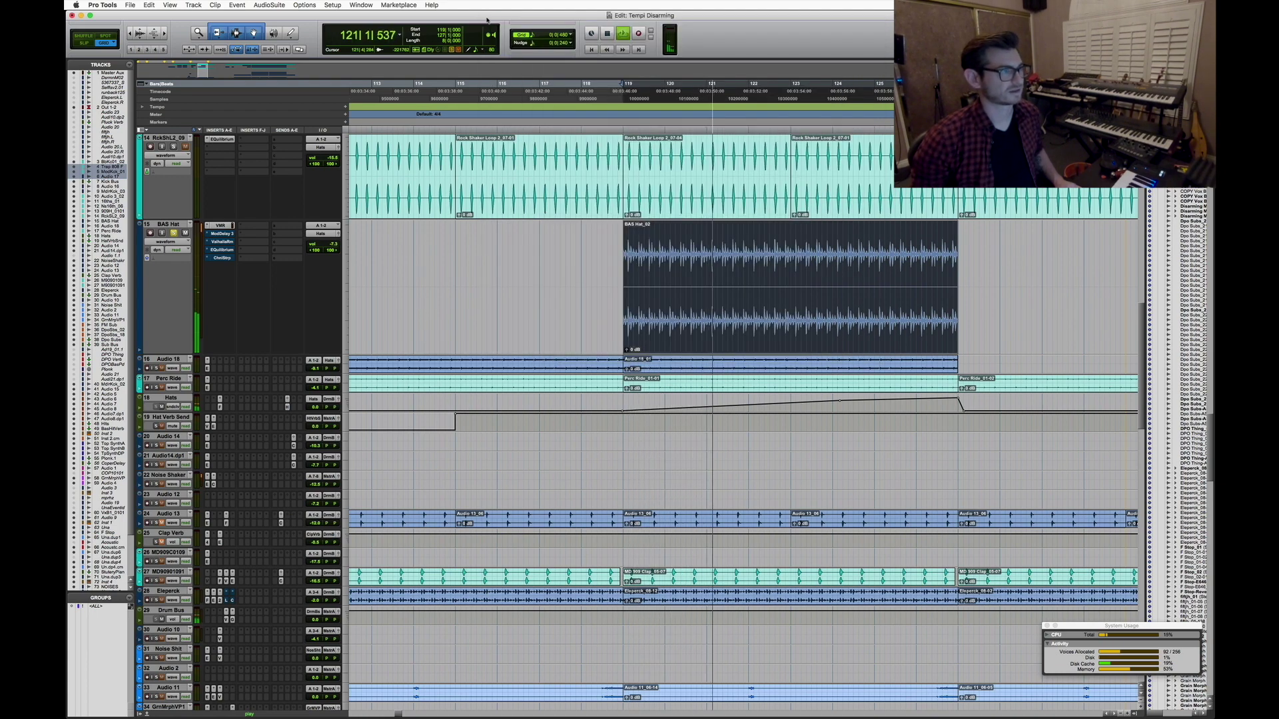
# Open and re-enable Mod Delay II on the BAS Hat track, and compare the clip with it bypassed and active during playback
pyautogui.click(226, 234)
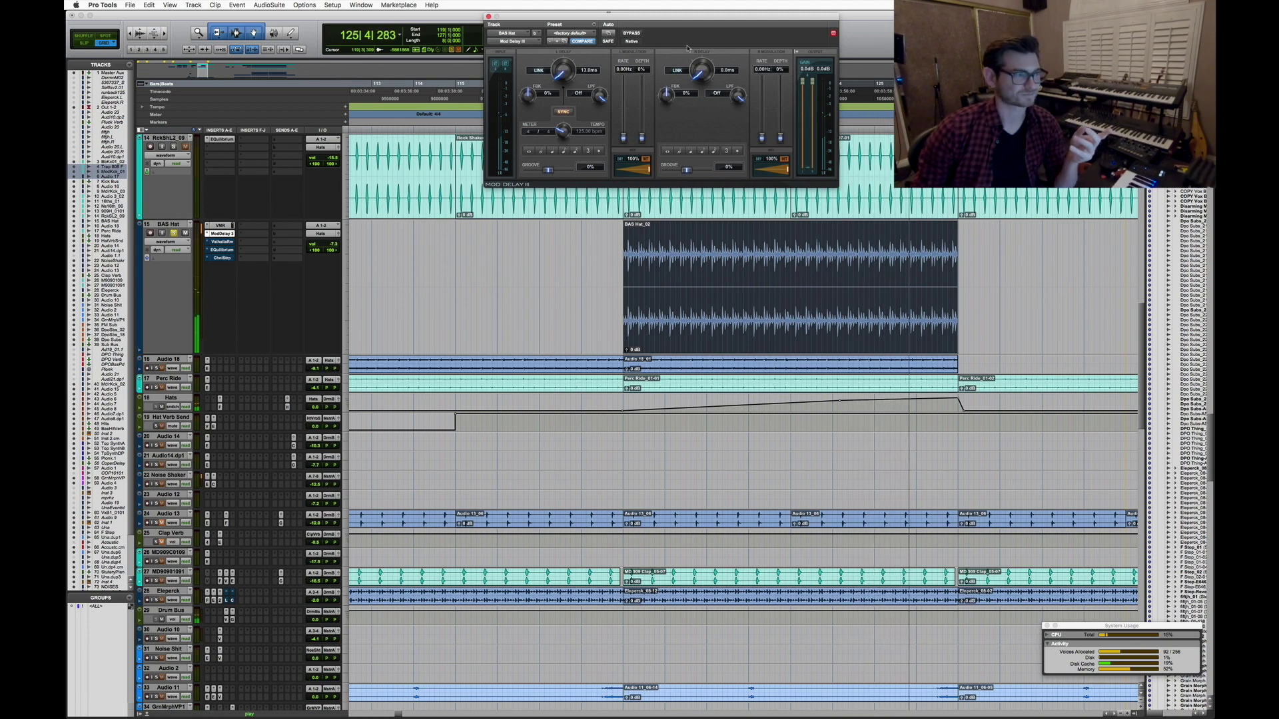
pyautogui.click(632, 33)
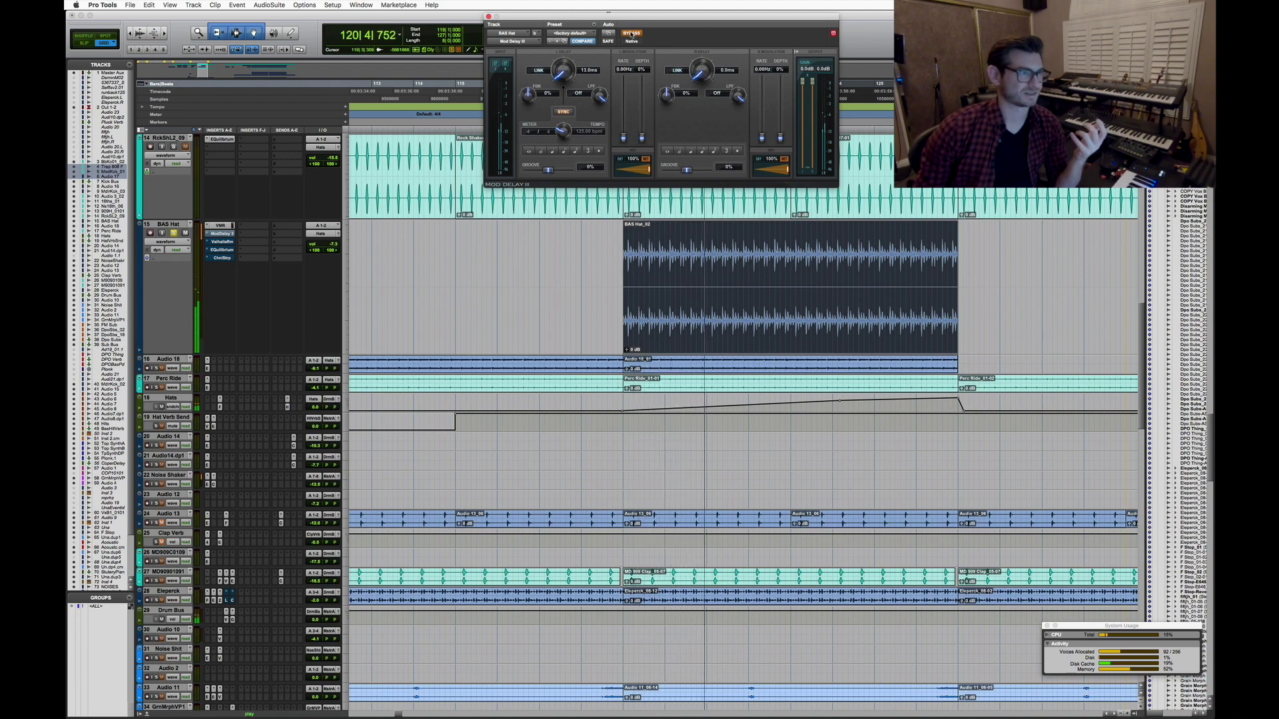
pyautogui.click(632, 33)
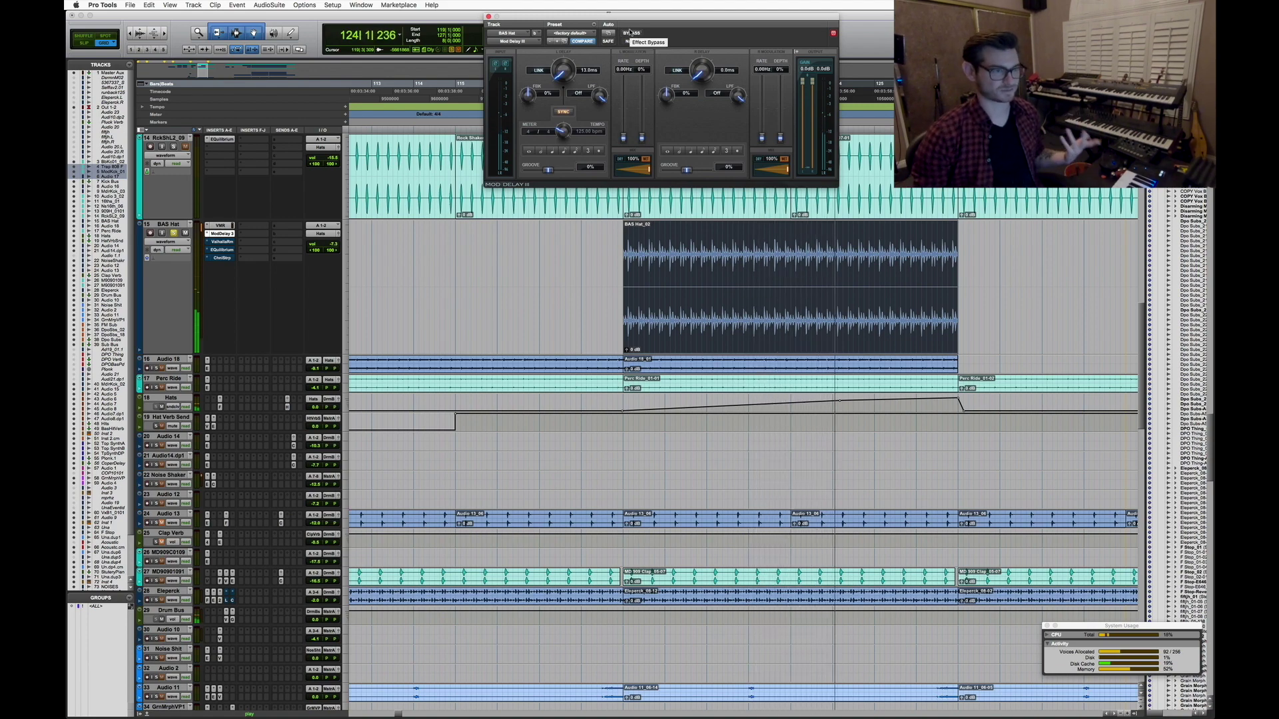
pyautogui.press('space')
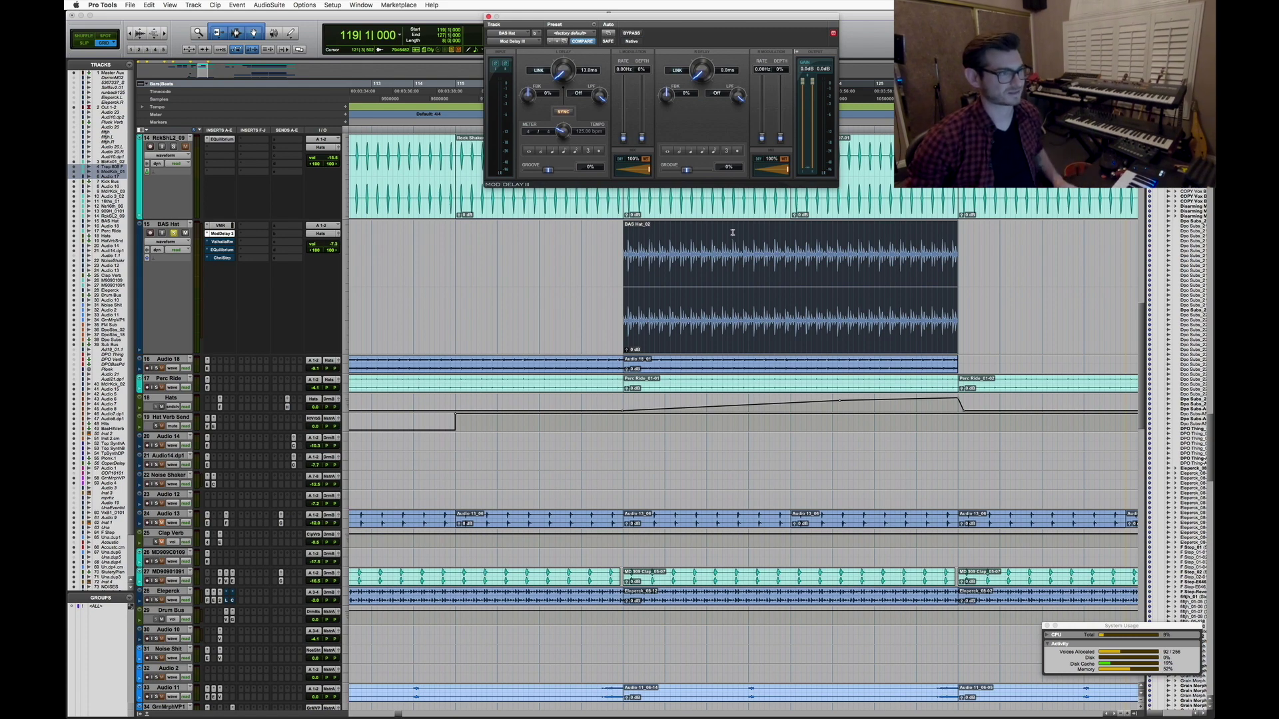
pyautogui.press('t')
pyautogui.press('t')
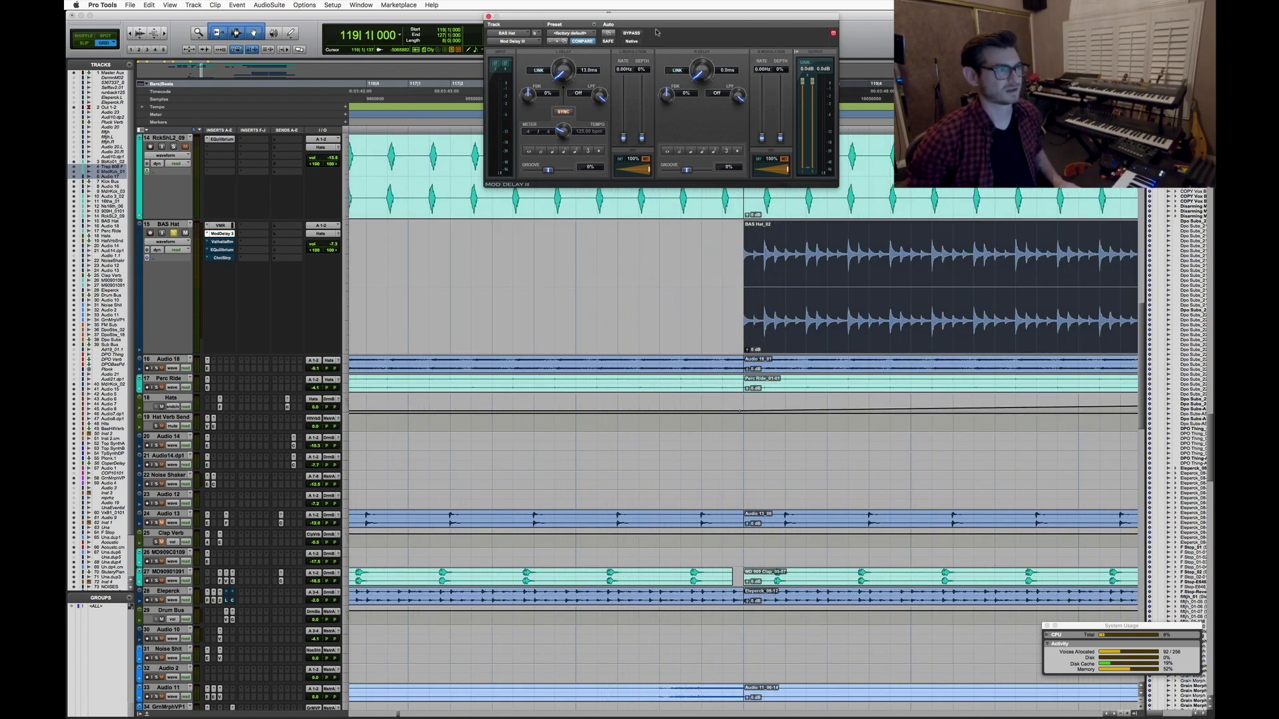
pyautogui.press('space')
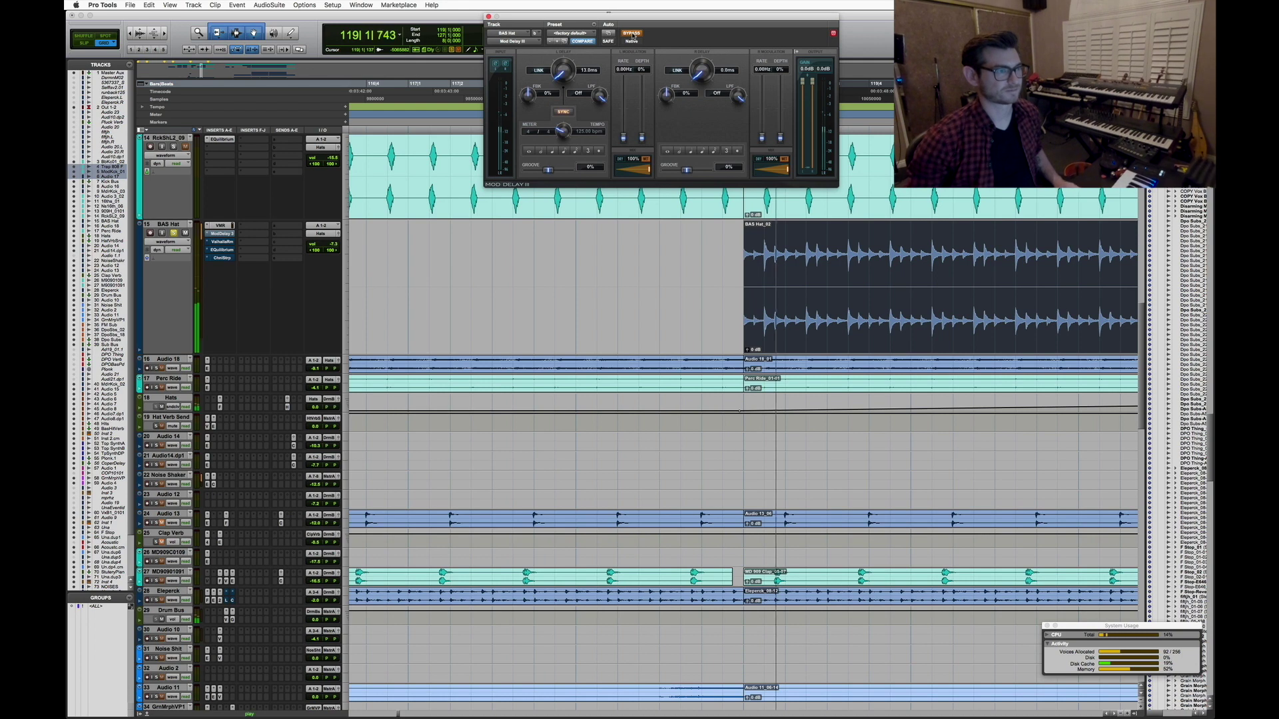
pyautogui.click(632, 35)
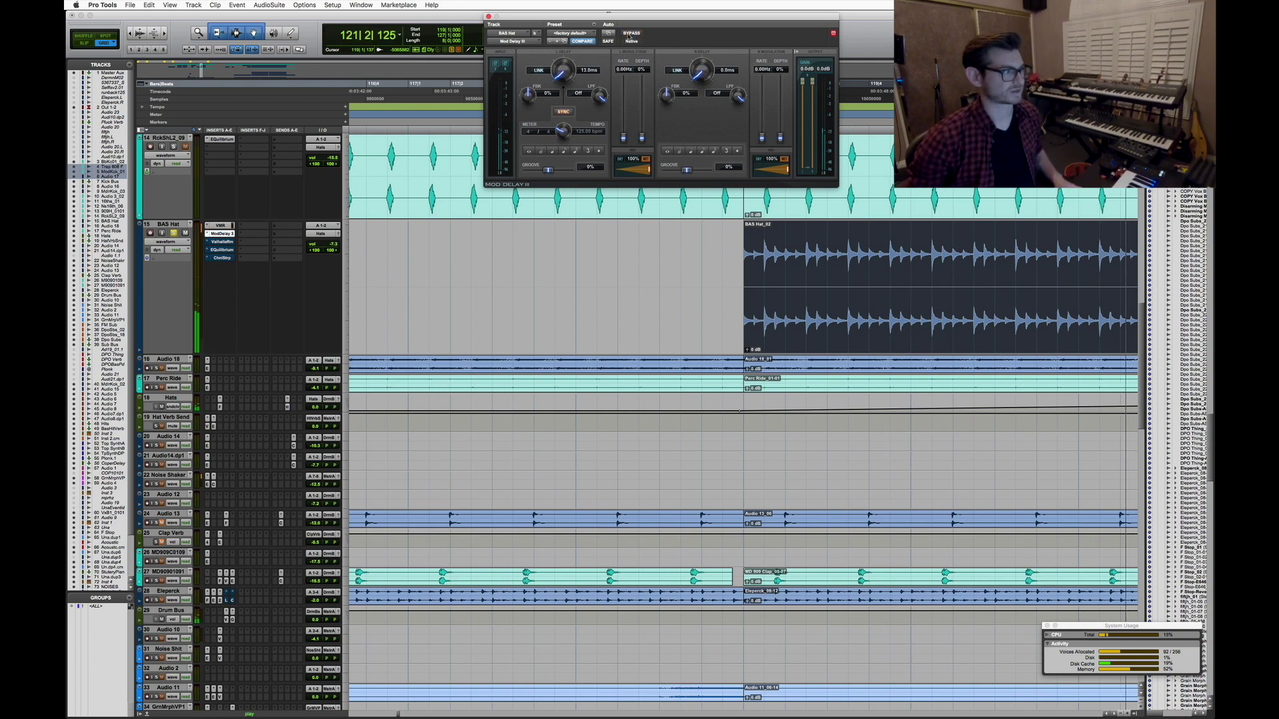
# Open the re-enabled ValhallaRoom reverb on the BAS Hat track and check its mix amount while the clip plays
pyautogui.click(225, 242)
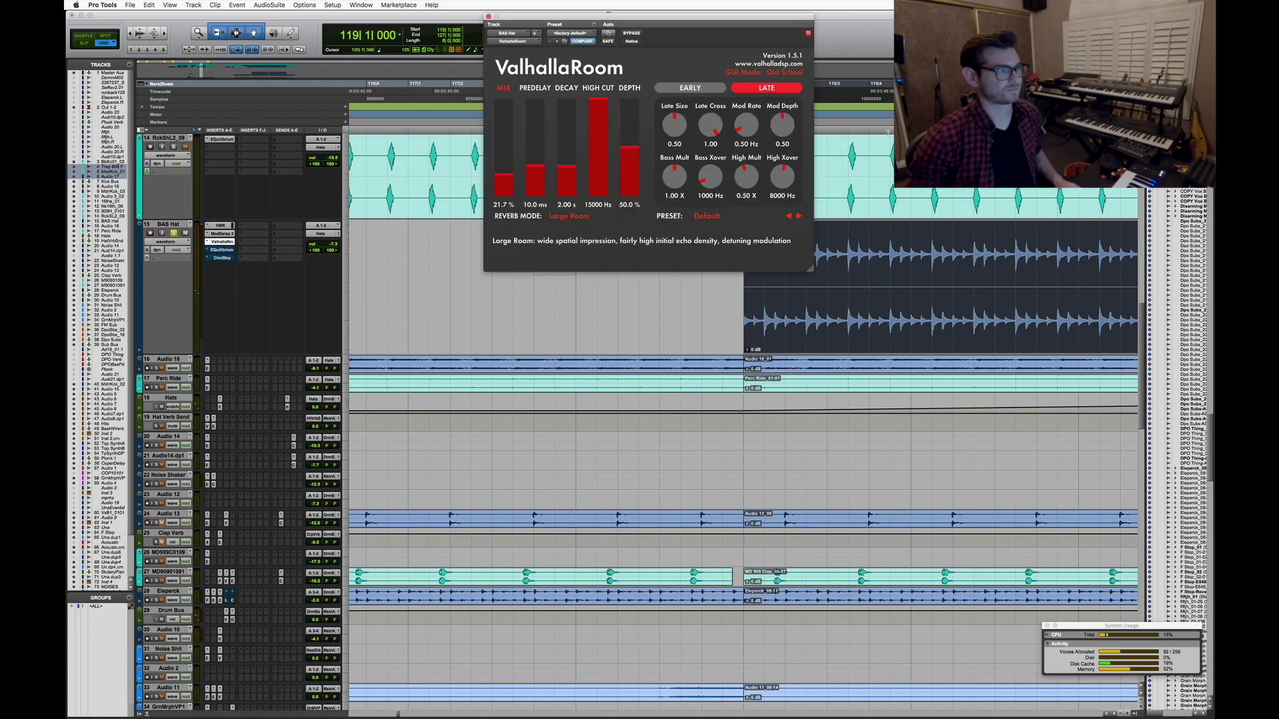
pyautogui.press('r')
pyautogui.press('r')
pyautogui.press('space')
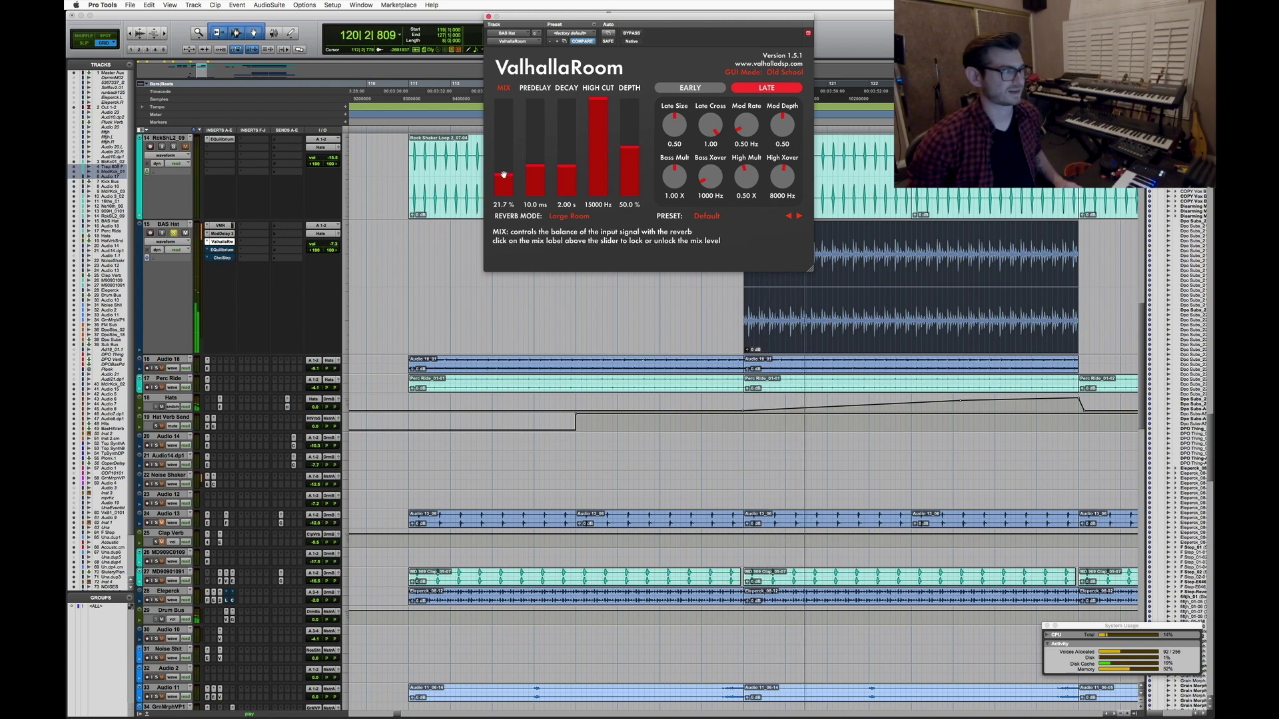
pyautogui.moveTo(504, 175)
pyautogui.mouseDown()
pyautogui.moveTo(504, 97)
pyautogui.moveTo(505, 175)
pyautogui.mouseUp()
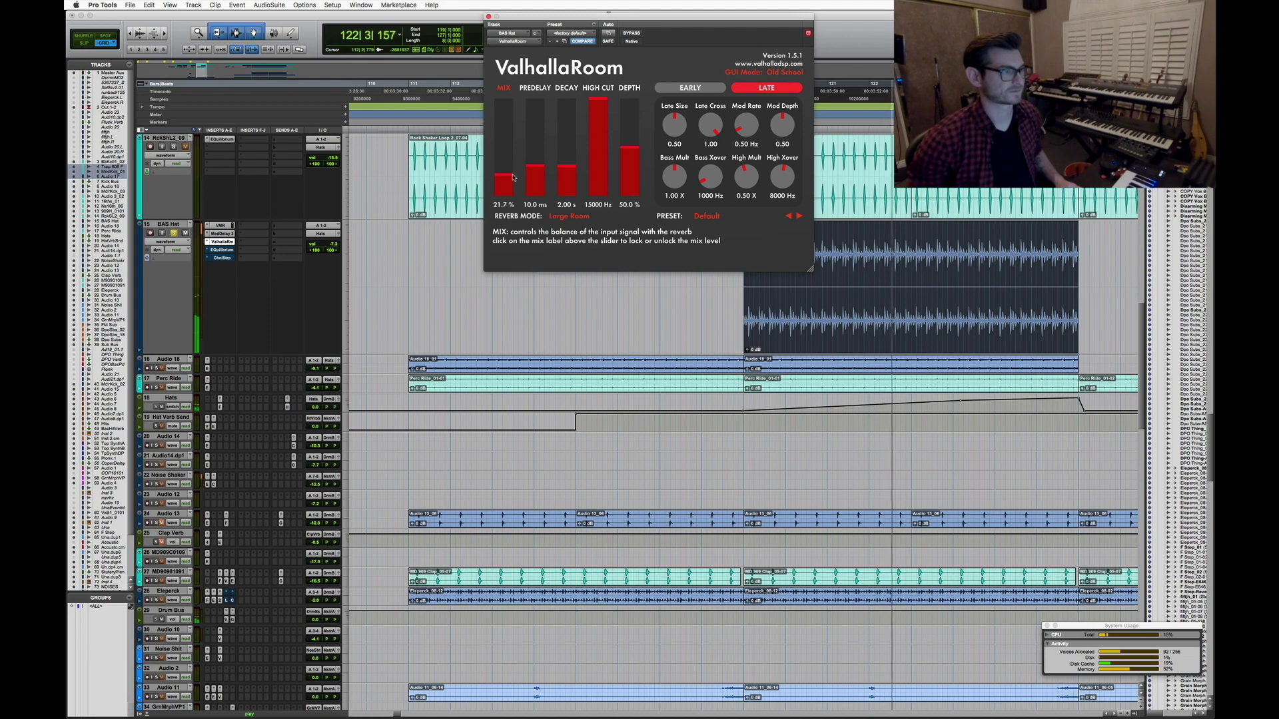
# Re-enable the BAS Hat track's Equilibrium EQ and Channel Strip, and play the clip from bar 119 with both active
pyautogui.click(223, 250)
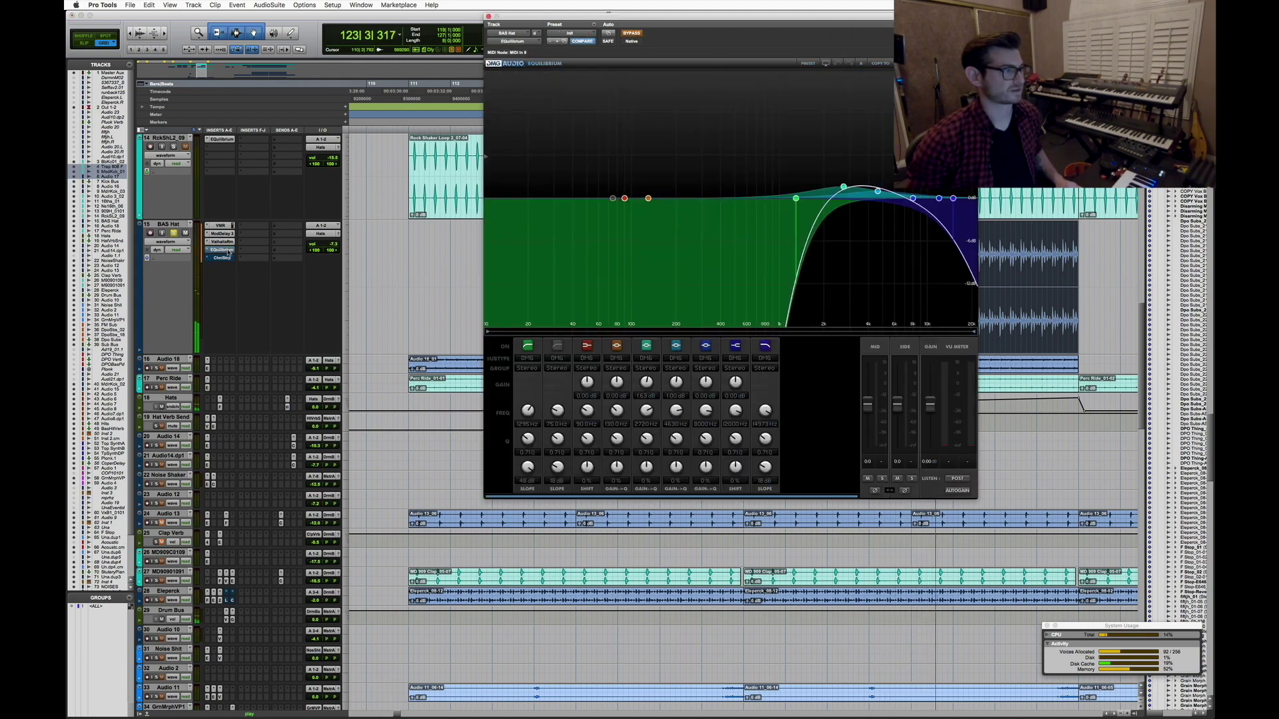
pyautogui.keyDown('super'); pyautogui.click(228, 251); pyautogui.keyUp('super')
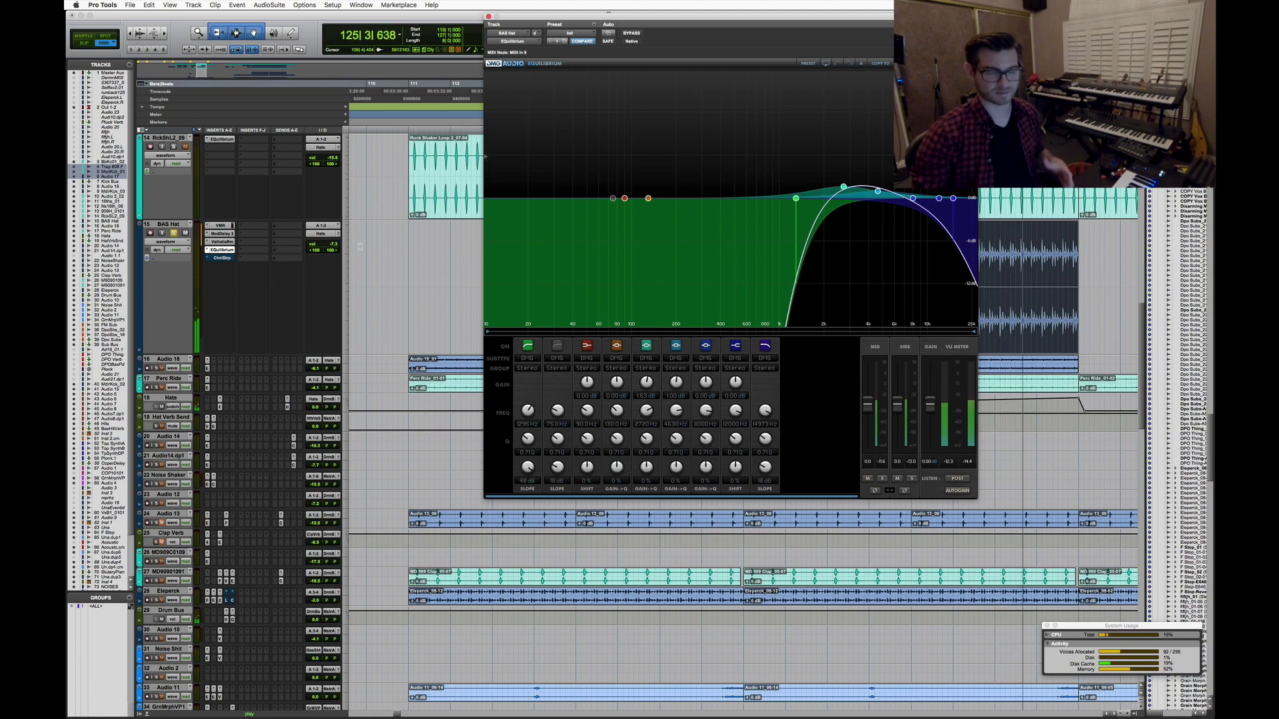
pyautogui.press('space')
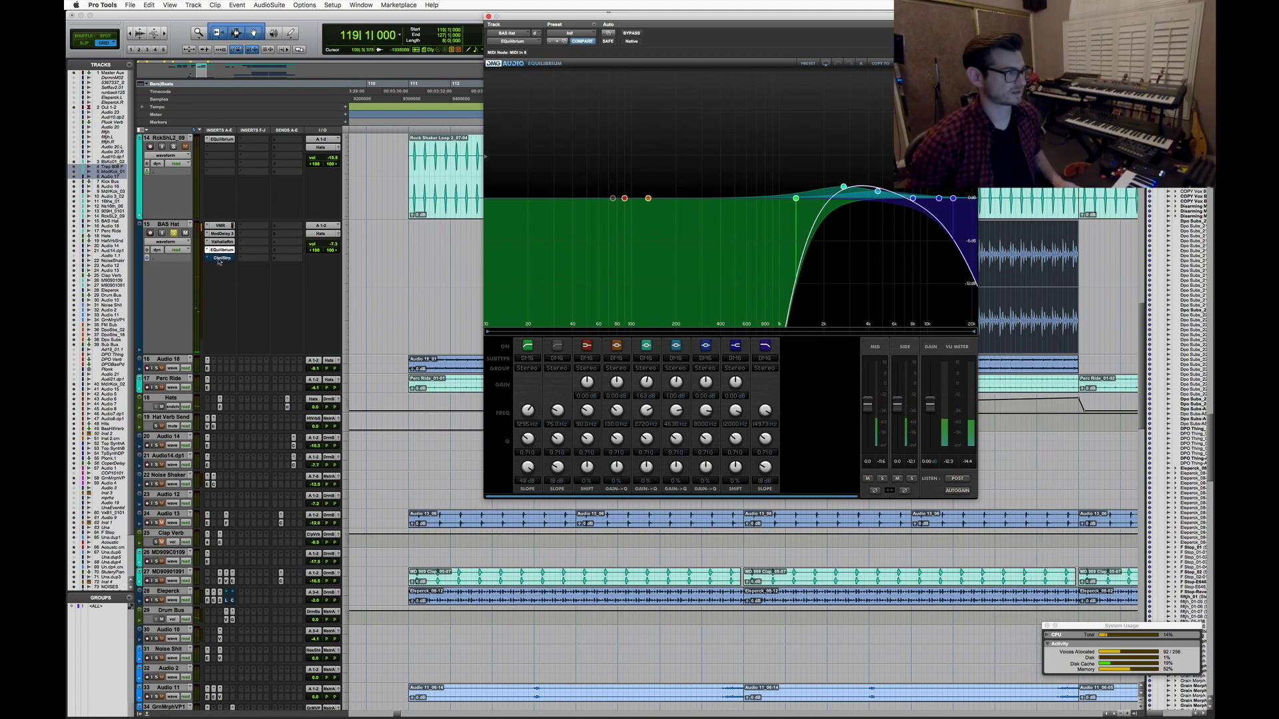
pyautogui.click(221, 259)
pyautogui.press('space')
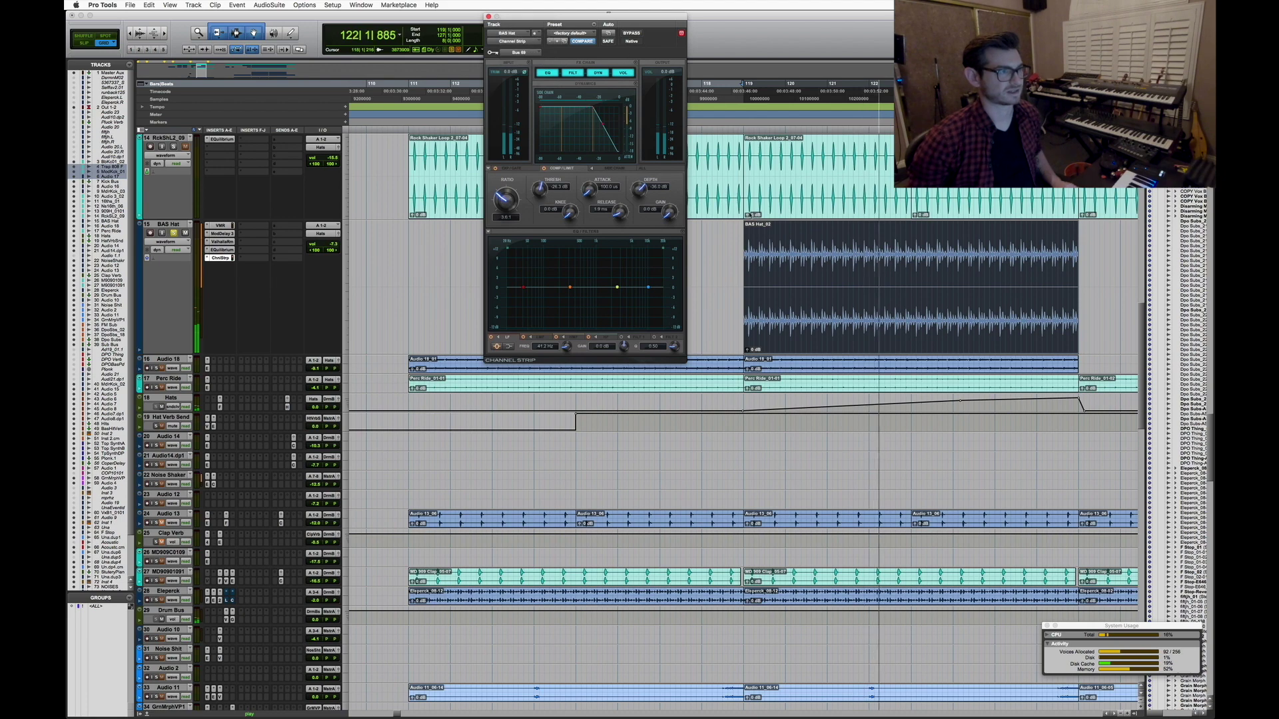
# Close the BAS Hat track's Channel Strip, play the soloed Audio 18 clip from bar 119, and enlarge the Audio 18 track
pyautogui.press('space')
pyautogui.click(488, 16)
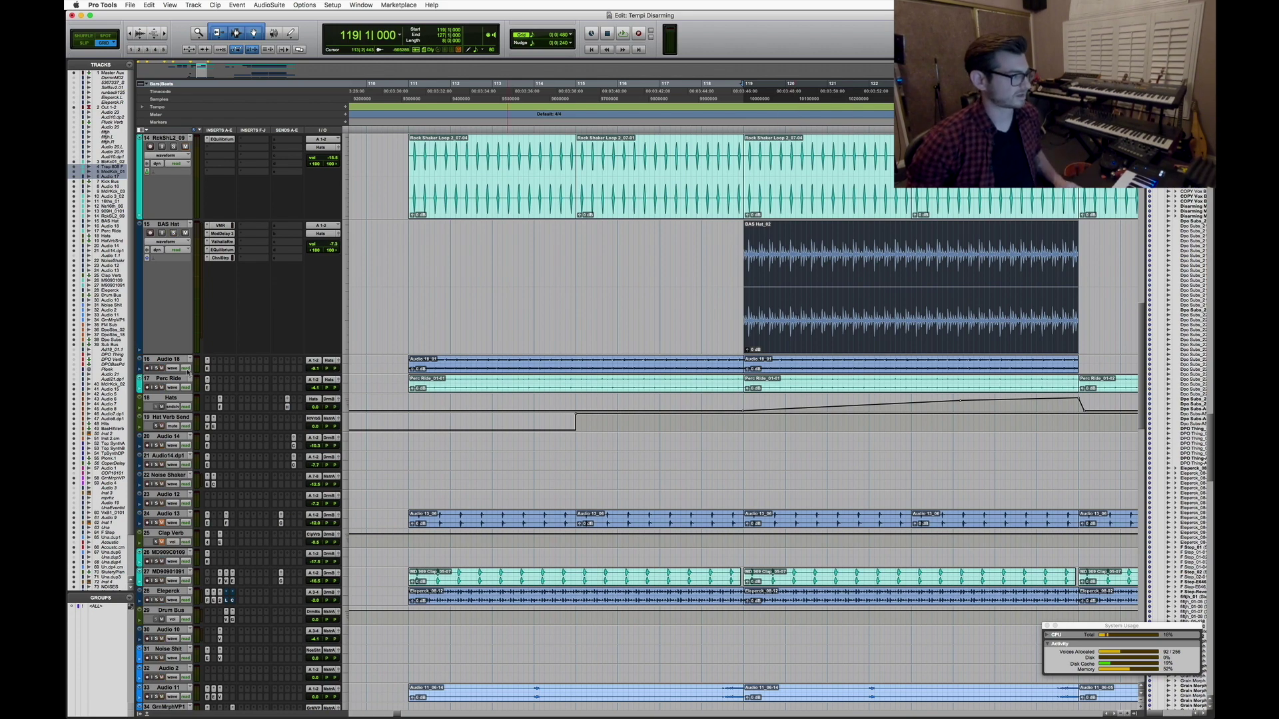
pyautogui.click(784, 373)
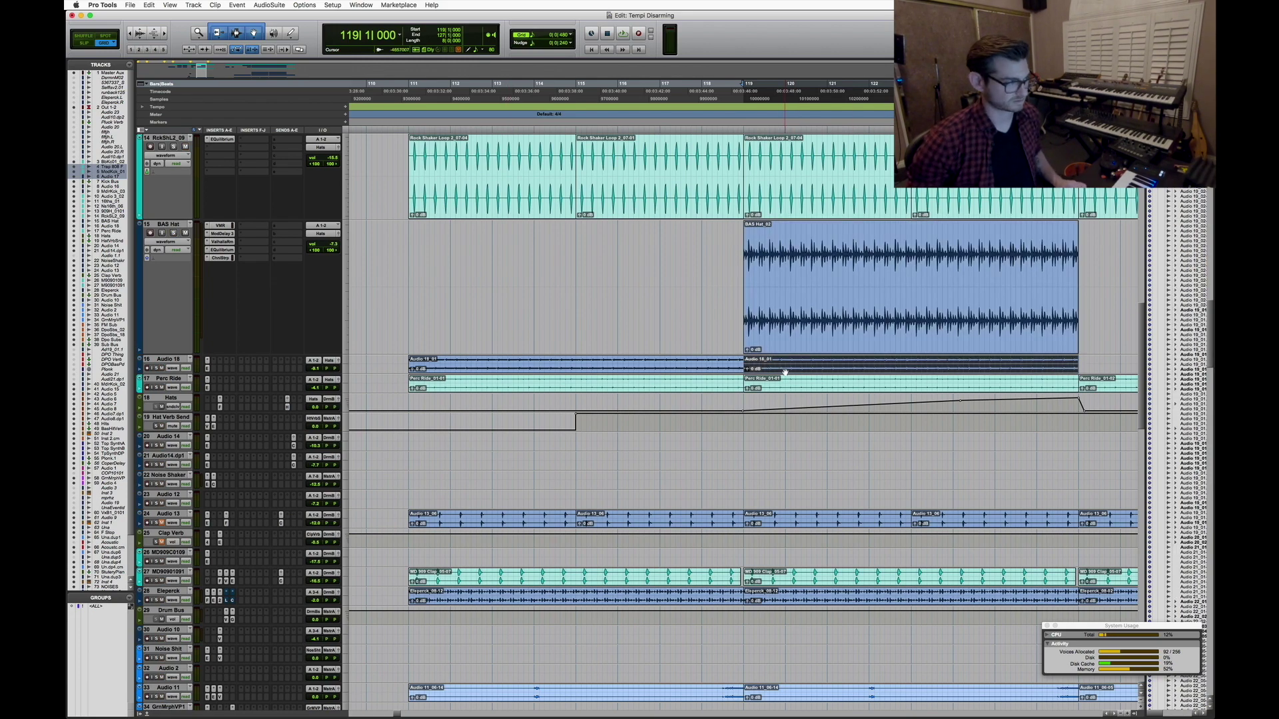
pyautogui.press('space')
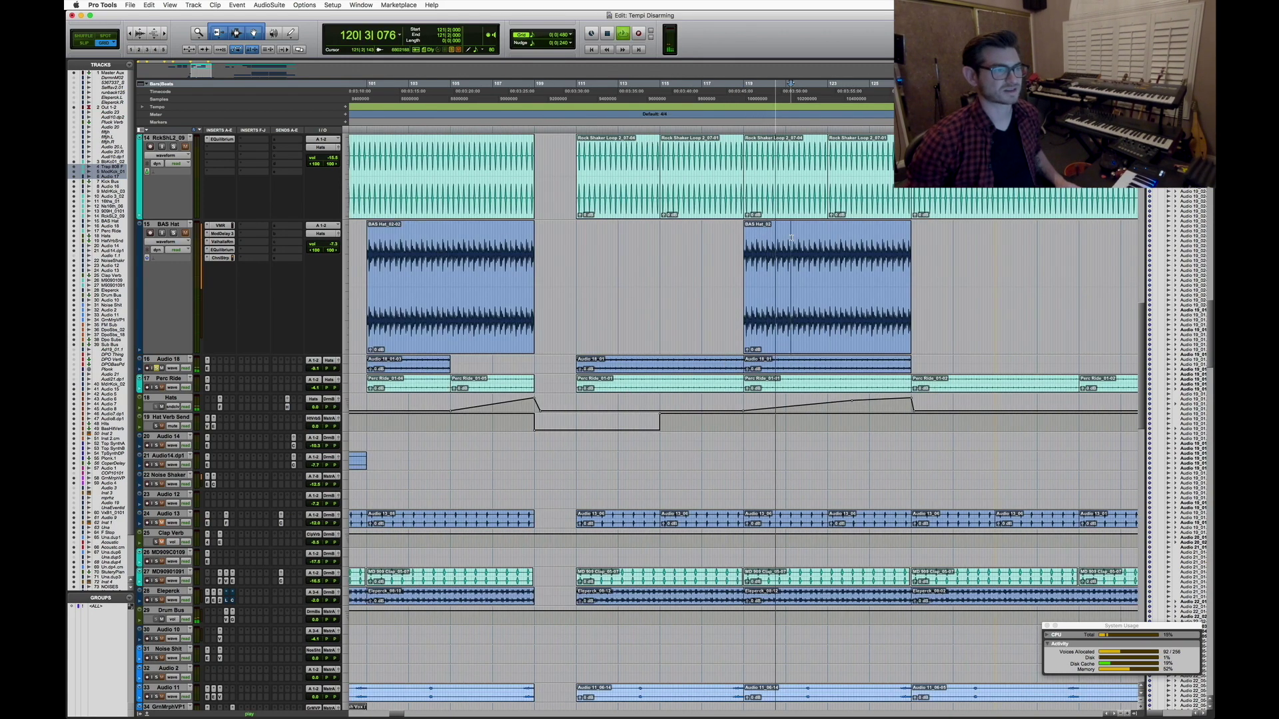
pyautogui.click(346, 366)
pyautogui.click(362, 382)
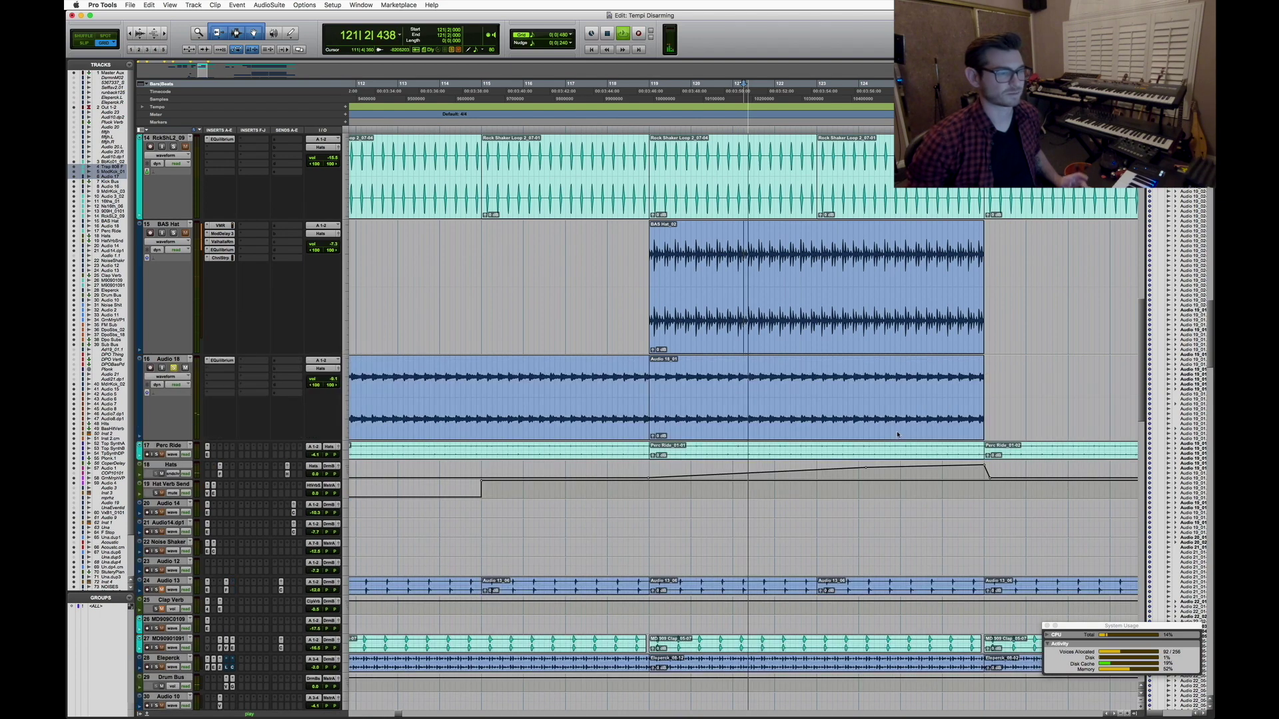
pyautogui.press('space')
# Play the Rock Shaker loop clip at bar 119 on its own, and solo Audio 18 with it during playback
pyautogui.scroll(5, 729, 383)
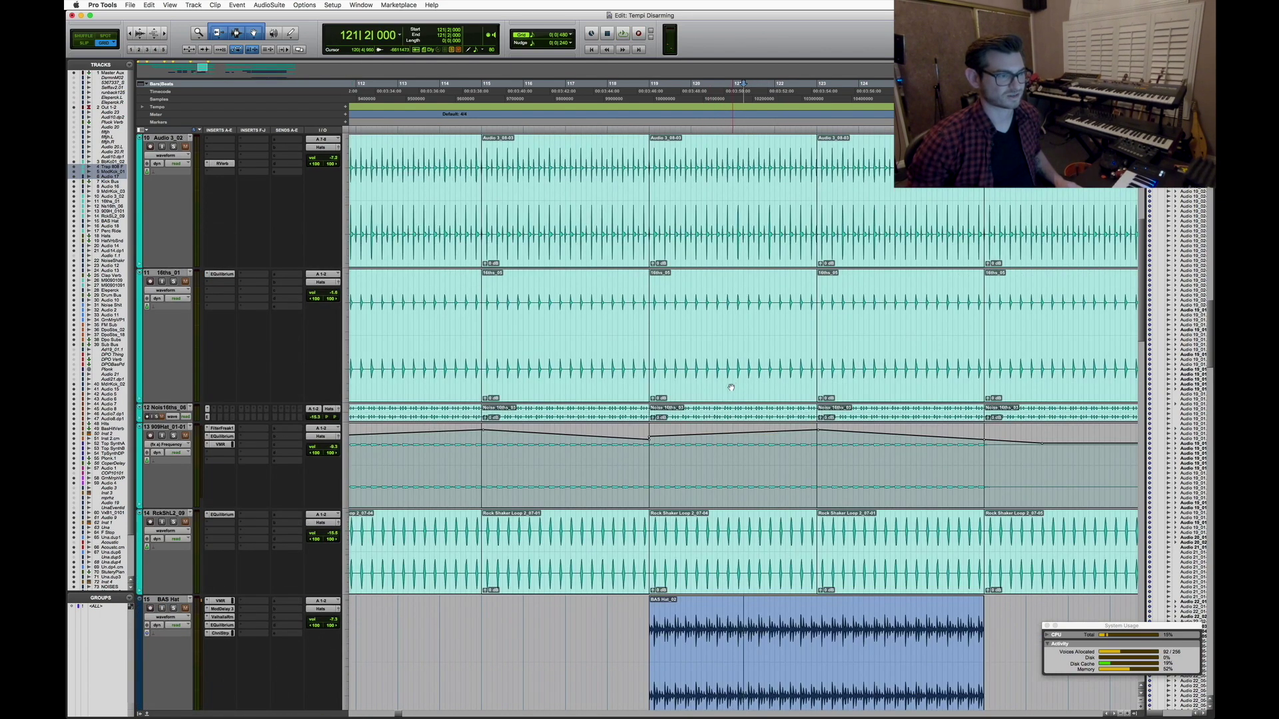
pyautogui.scroll(-2, 730, 387)
pyautogui.click(702, 432)
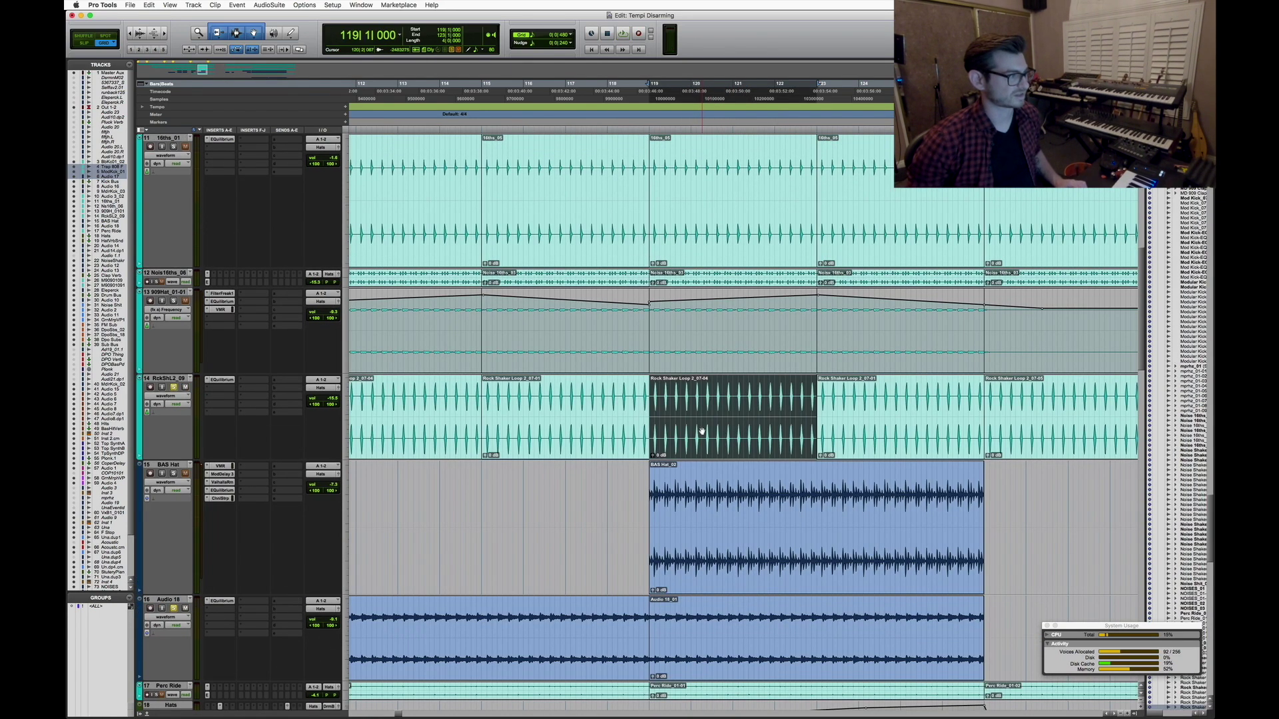
pyautogui.press('space')
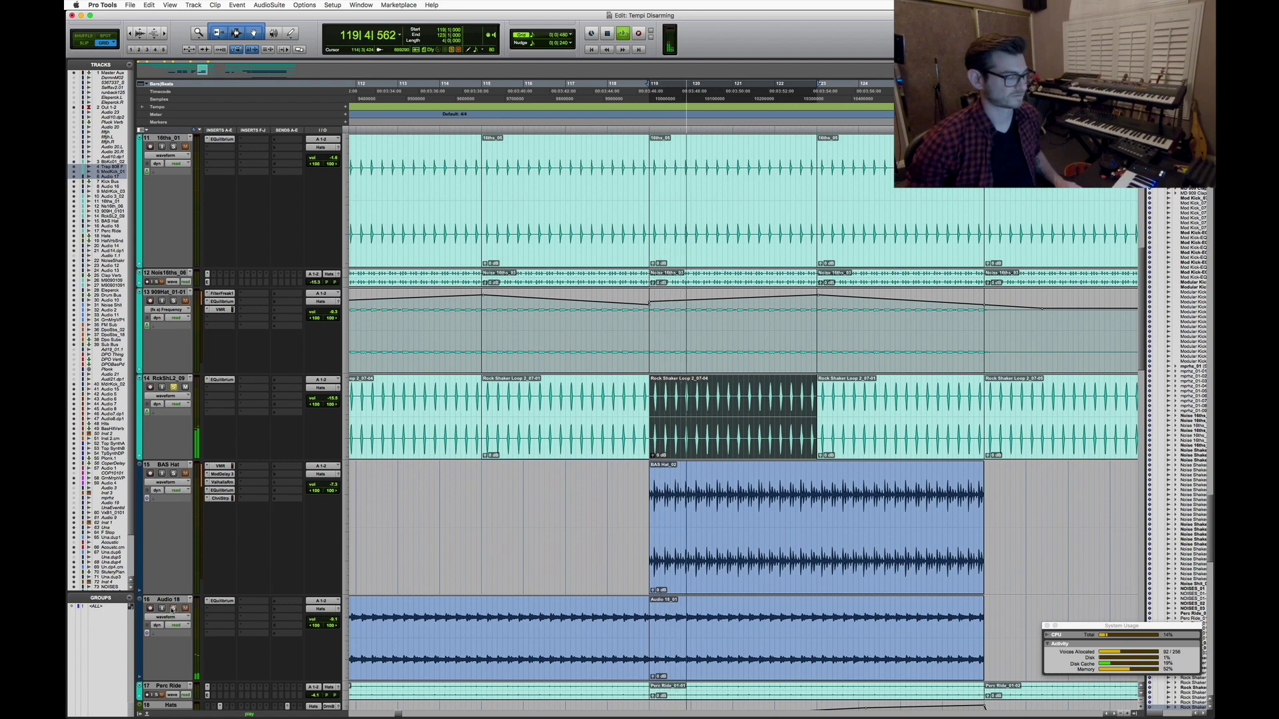
pyautogui.click(173, 608)
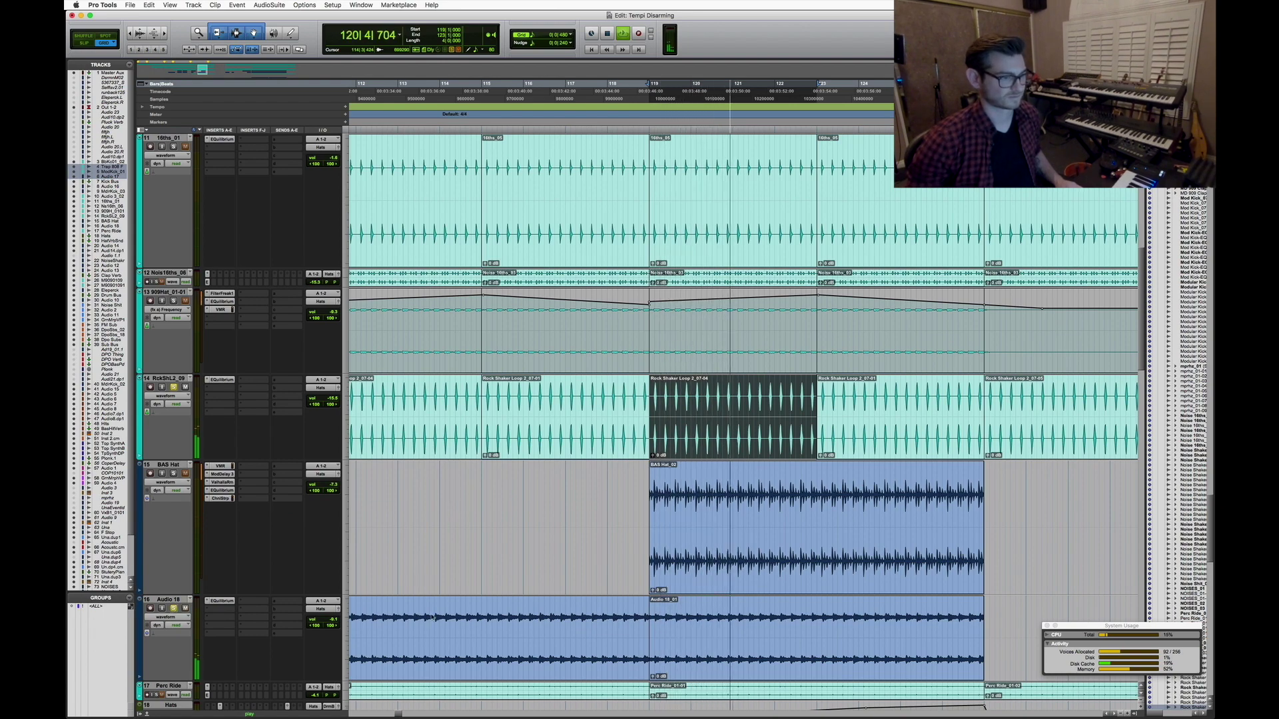
pyautogui.press('super+bracketleft')
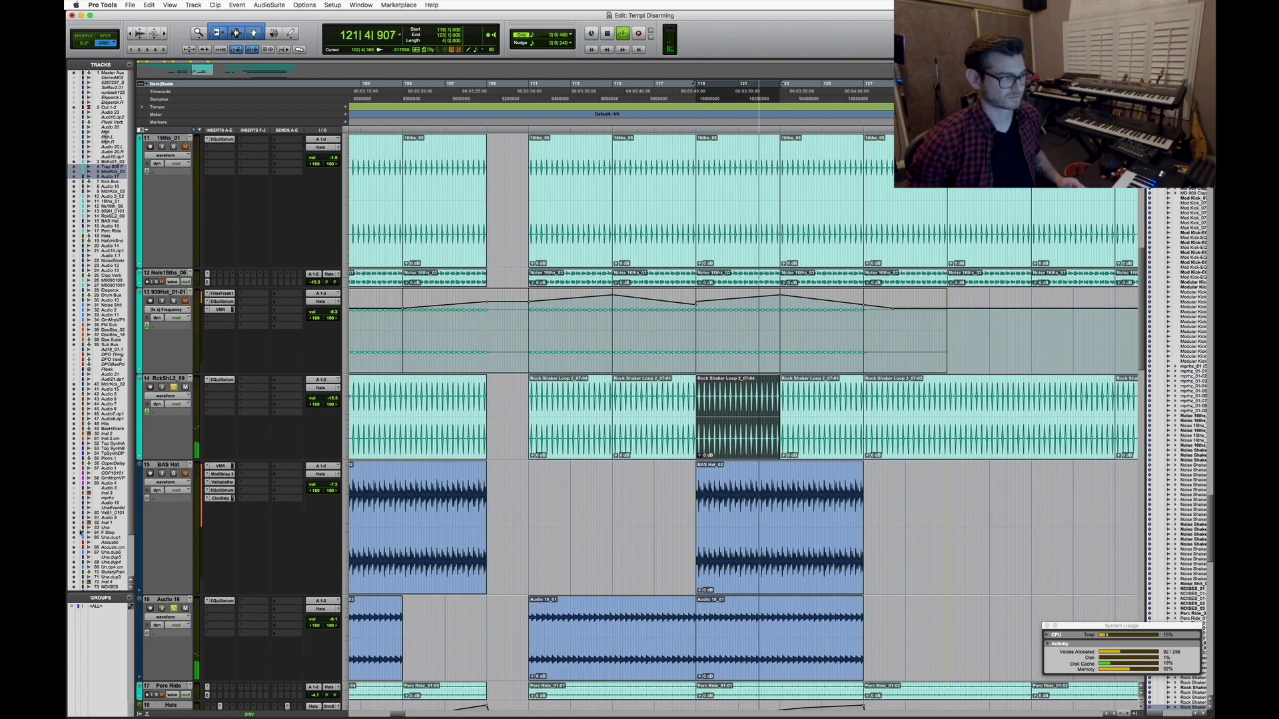
pyautogui.press('space')
# Copy the Rock Shaker loop clip at bar 127 onto the Audio 18 track, directly after its existing clip
pyautogui.moveTo(937, 474); pyautogui.dragTo(932, 474)
pyautogui.press('super+bracketright')
pyautogui.press('super+bracketleft')
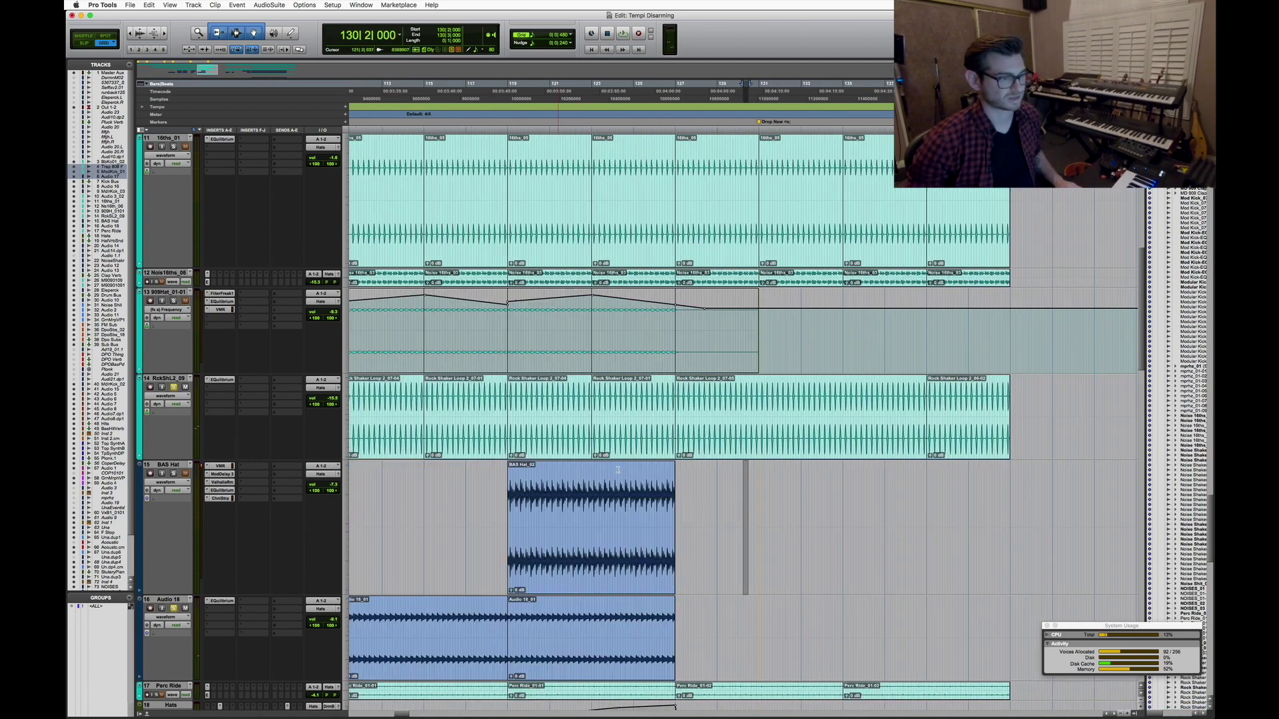
pyautogui.click(738, 393)
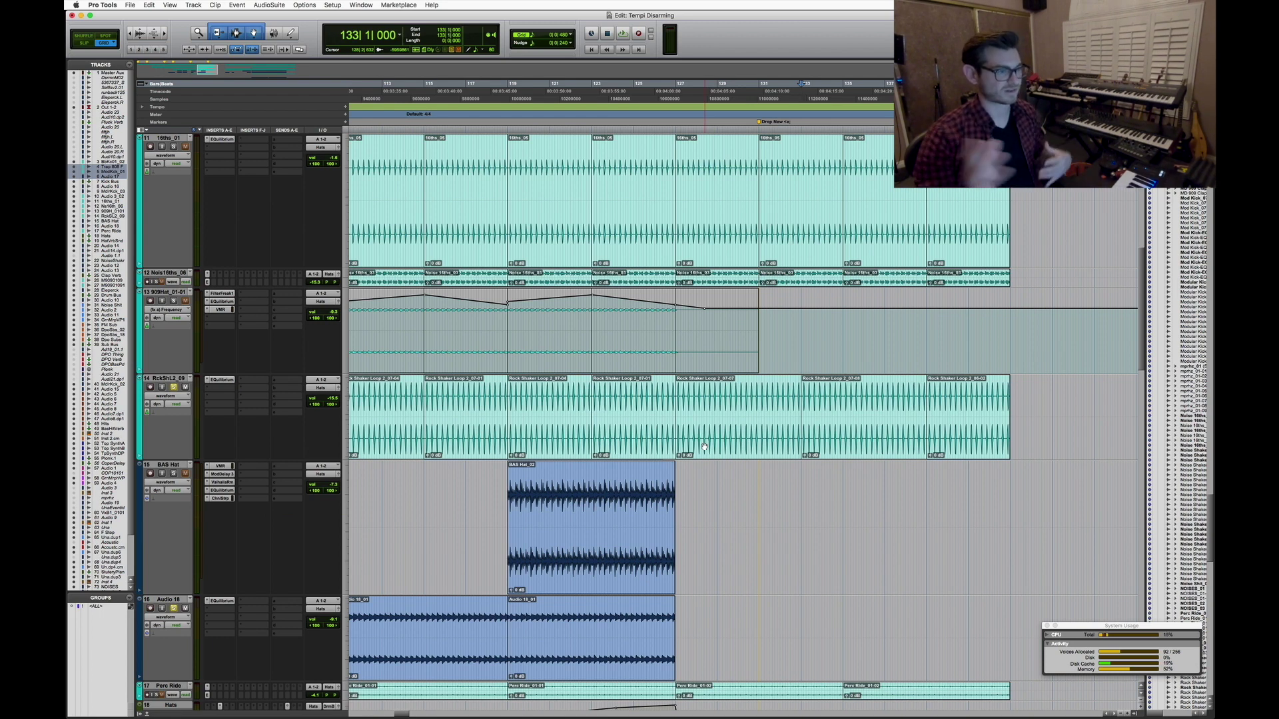
pyautogui.keyDown('alt'); pyautogui.moveTo(704, 447); pyautogui.dragTo(707, 601); pyautogui.keyUp('alt')
pyautogui.press('t')
pyautogui.press('t')
pyautogui.press('r')
pyautogui.press('r')
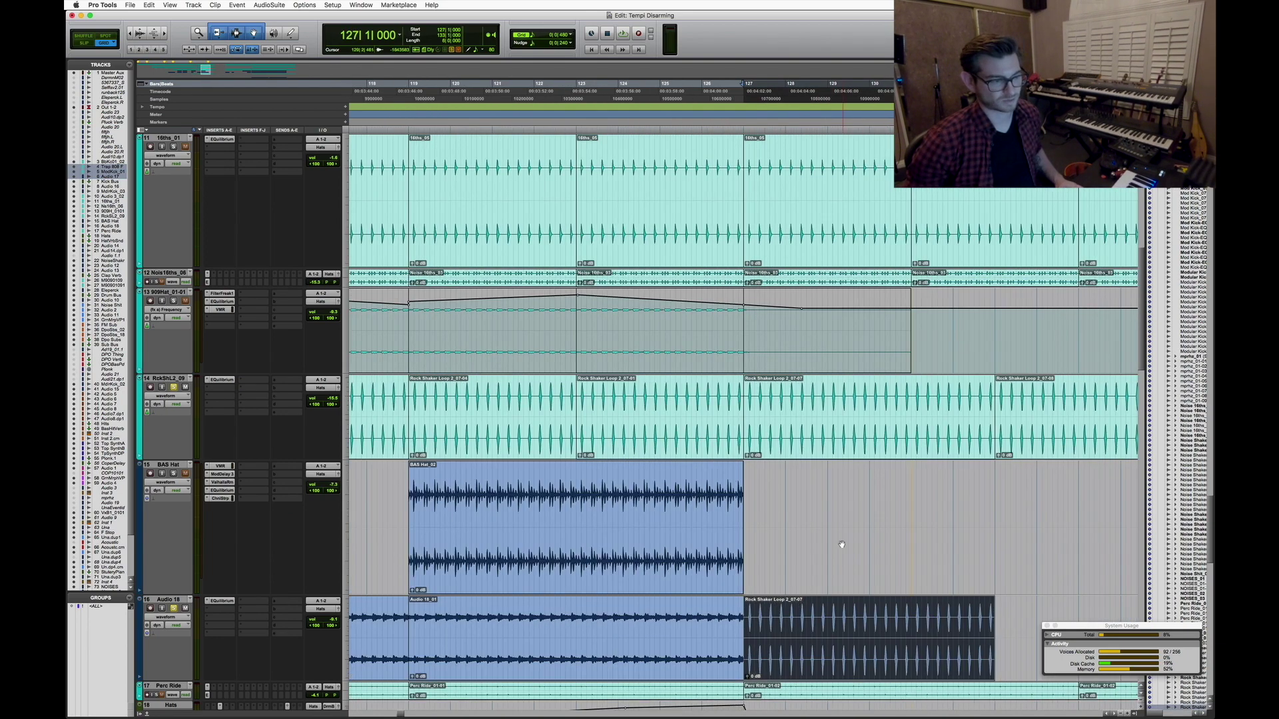
# Open the 2C-Audio B2 AudioSuite reverb for the copied shaker clip and set its mix fully wet
pyautogui.click(269, 5)
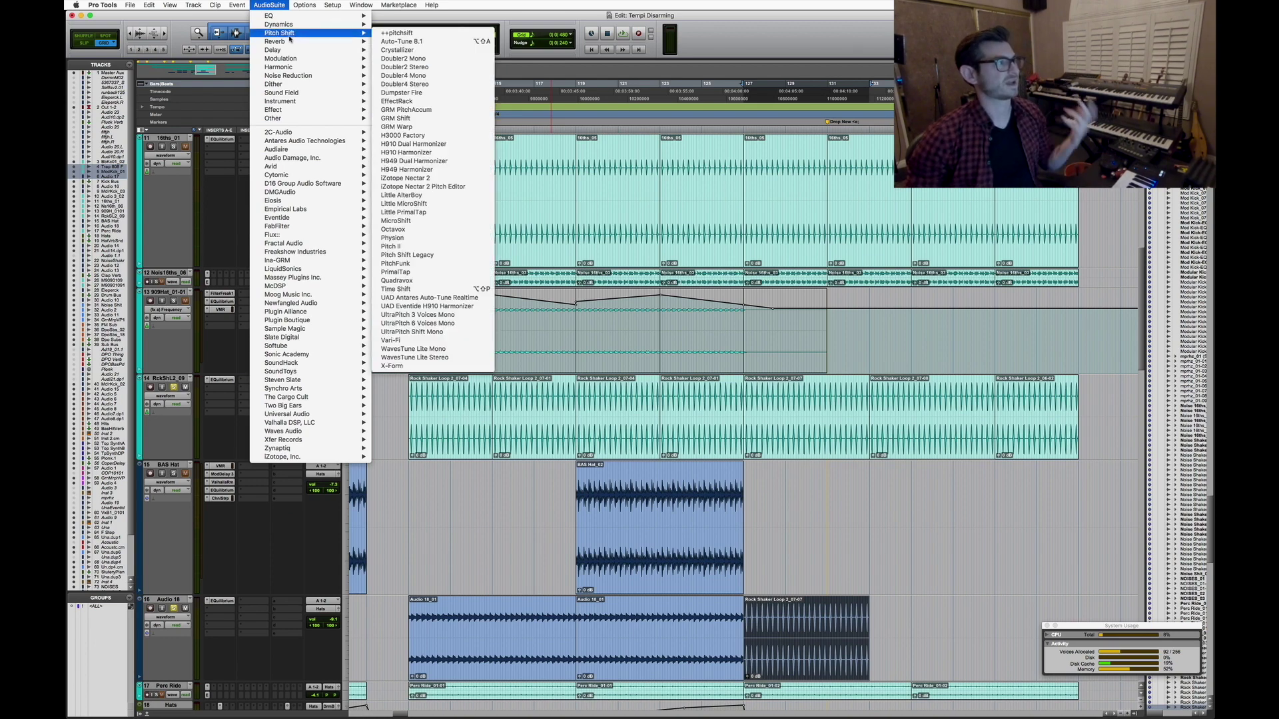
pyautogui.moveTo(283, 42)
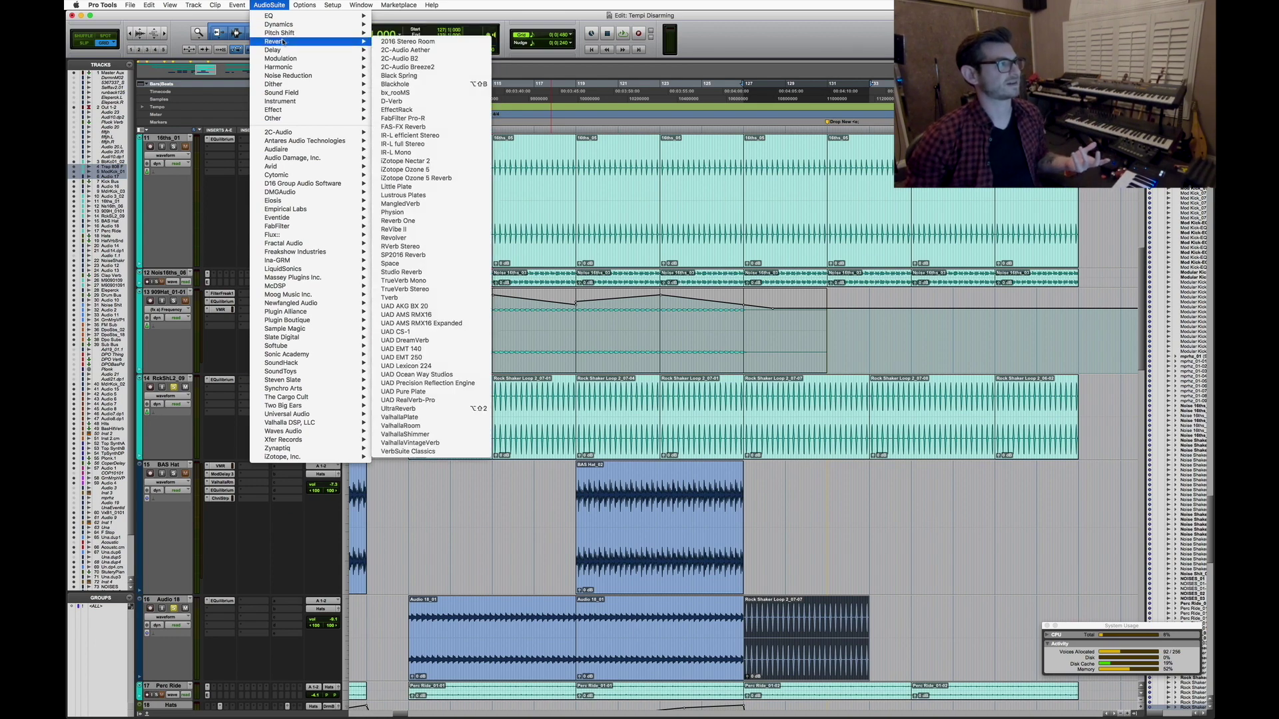
pyautogui.click(429, 59)
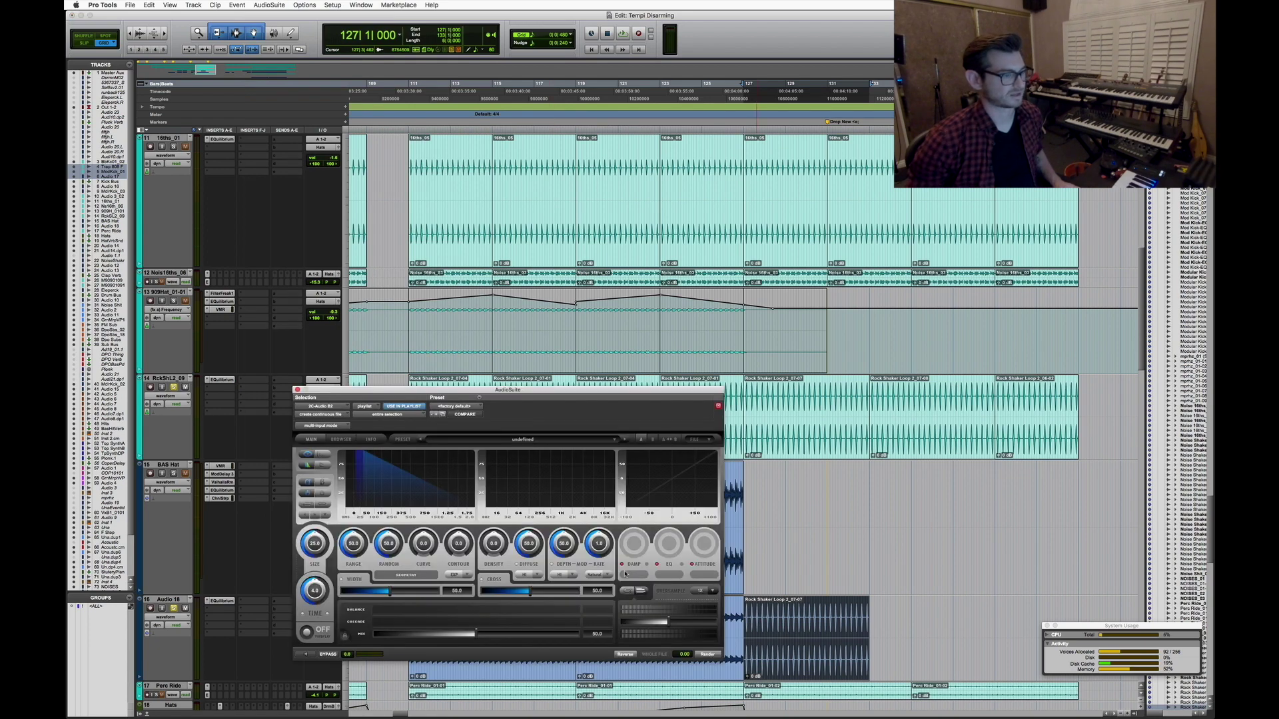
pyautogui.moveTo(557, 398); pyautogui.dragTo(744, 208)
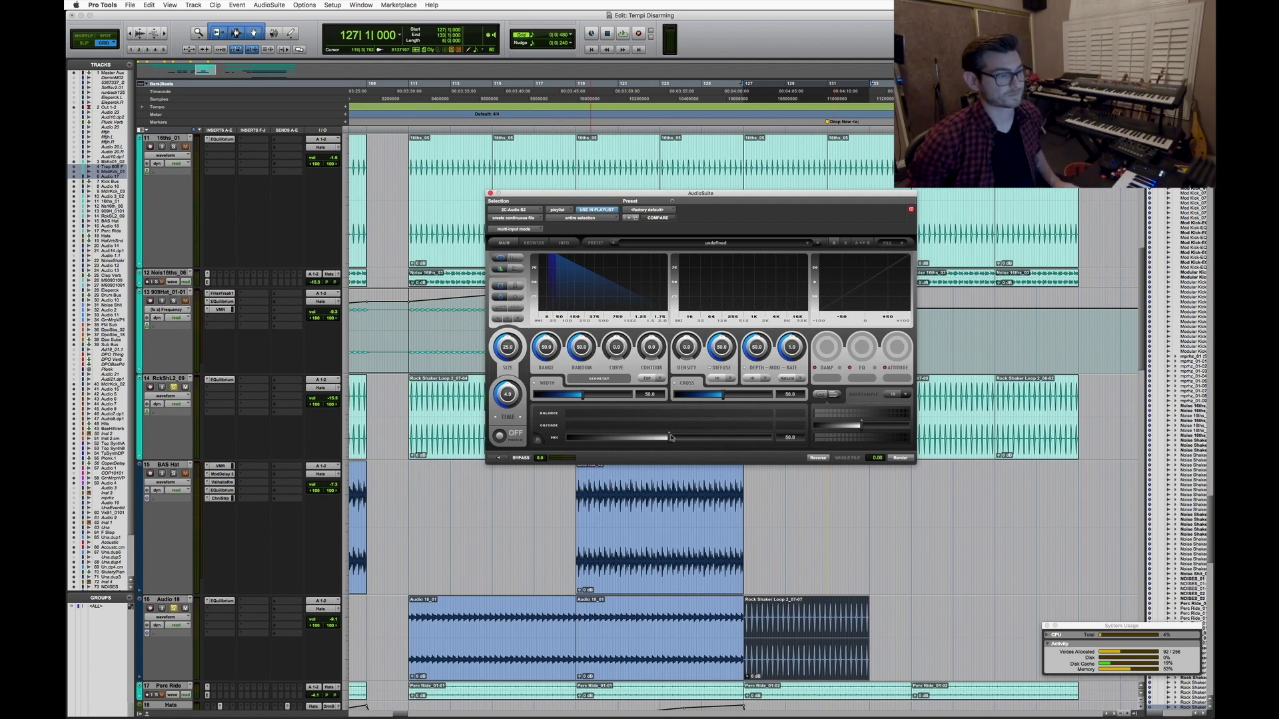
pyautogui.moveTo(671, 437); pyautogui.dragTo(870, 444)
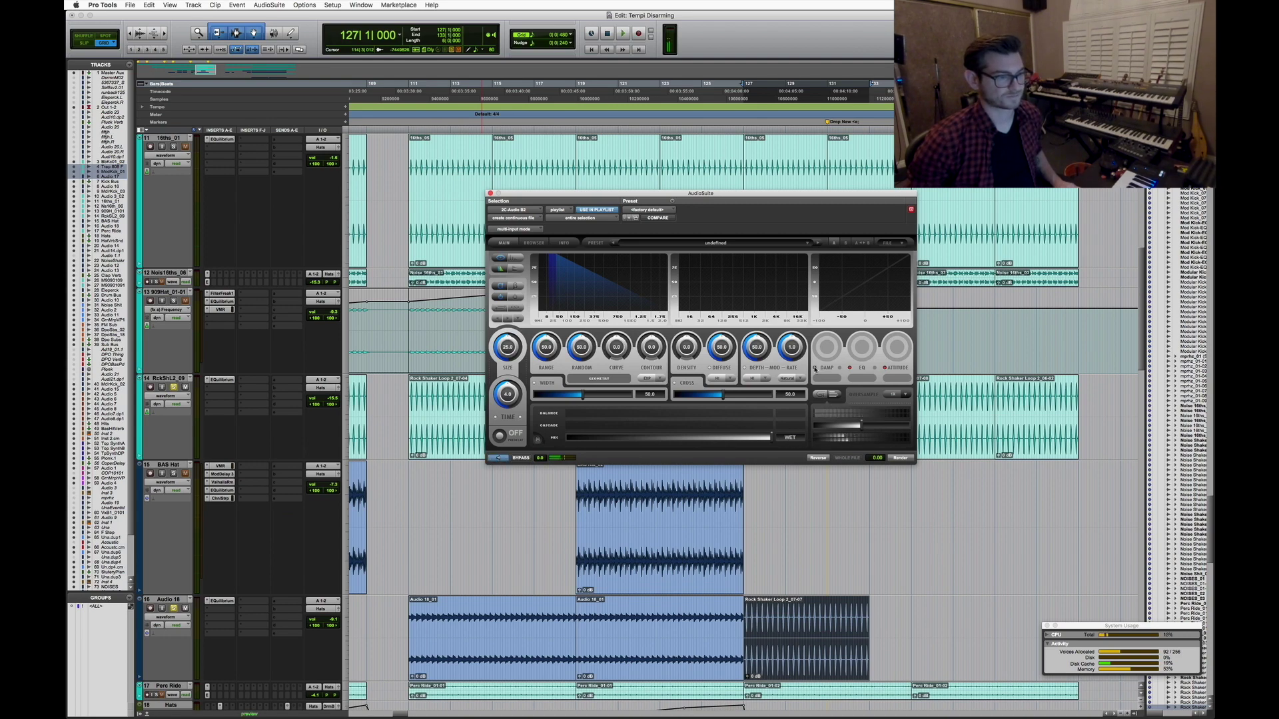
# Enable B2's damping and EQ during preview, increase the density, diffusion and reverb time, and set the damping to about 57
pyautogui.click(814, 367)
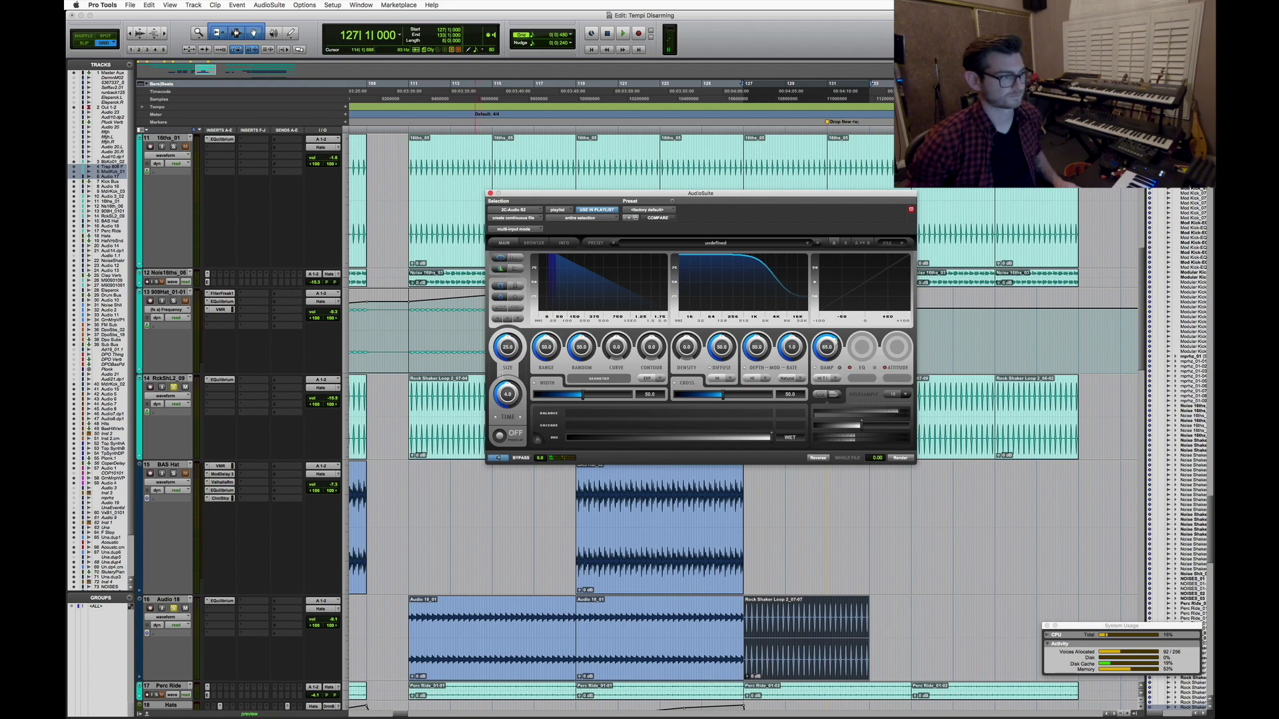
pyautogui.scroll(5, 515, 386)
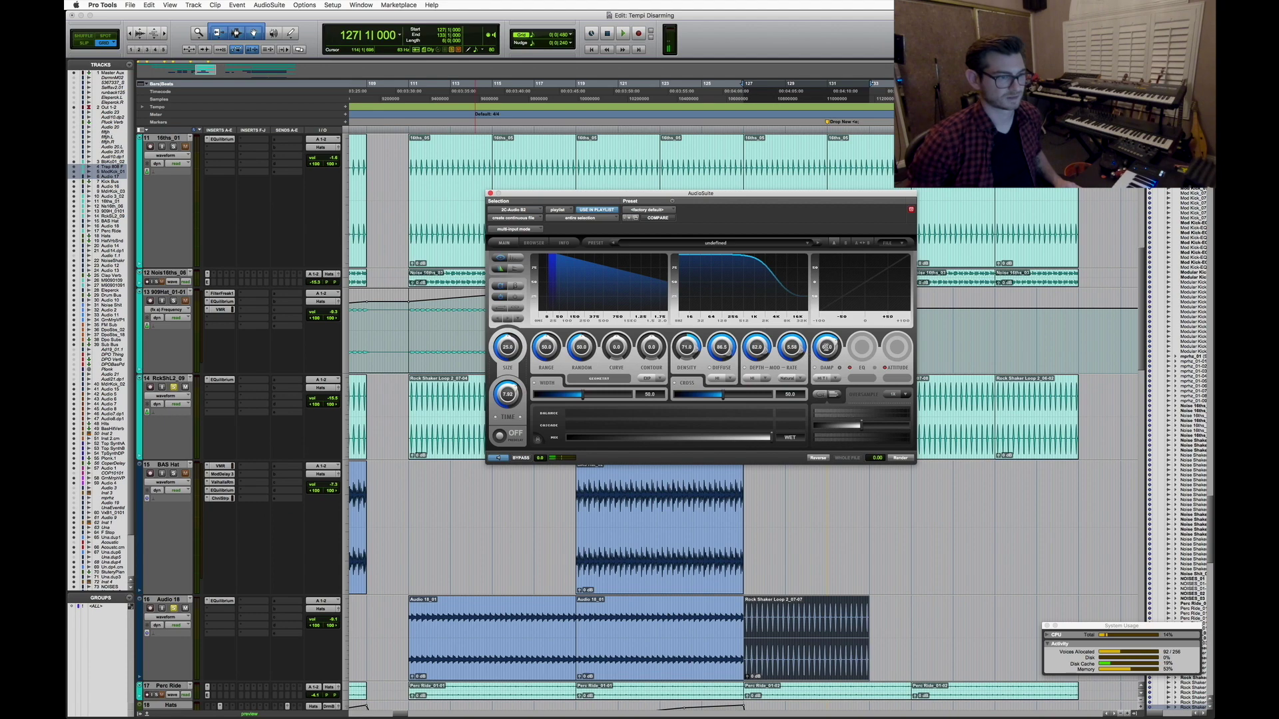
pyautogui.moveTo(826, 347); pyautogui.dragTo(831, 339)
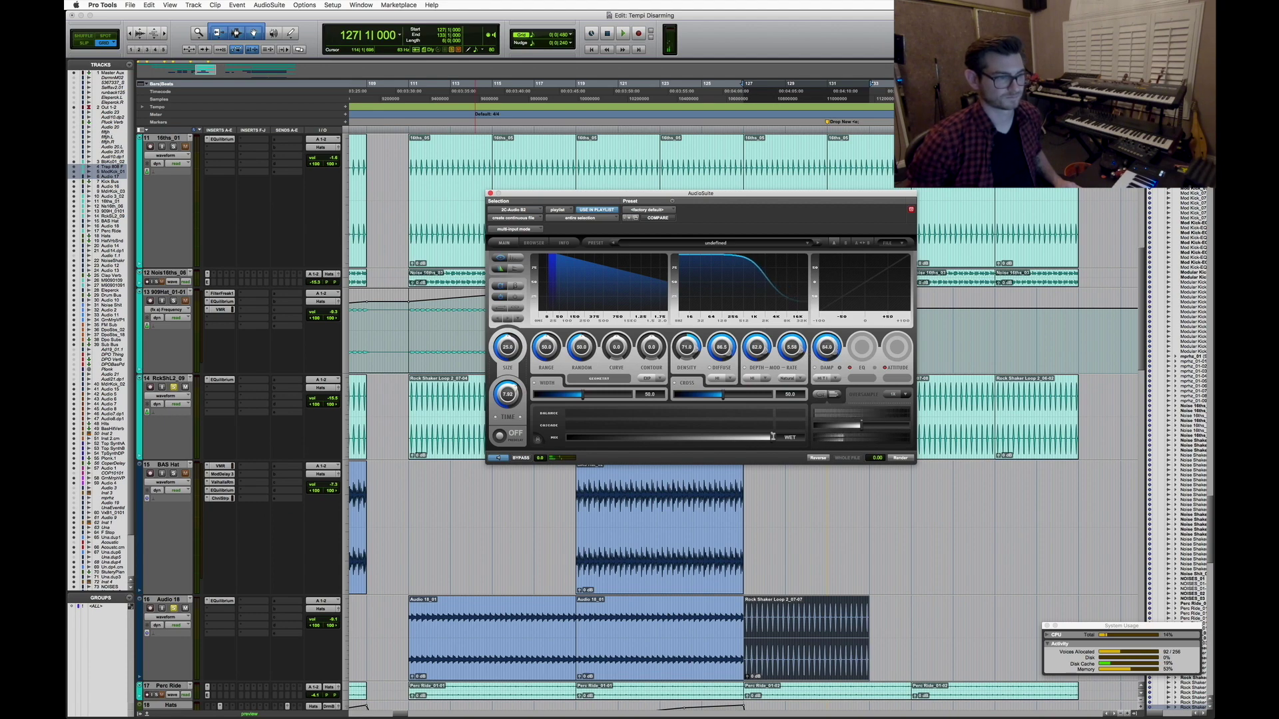
pyautogui.moveTo(840, 366); pyautogui.dragTo(836, 335)
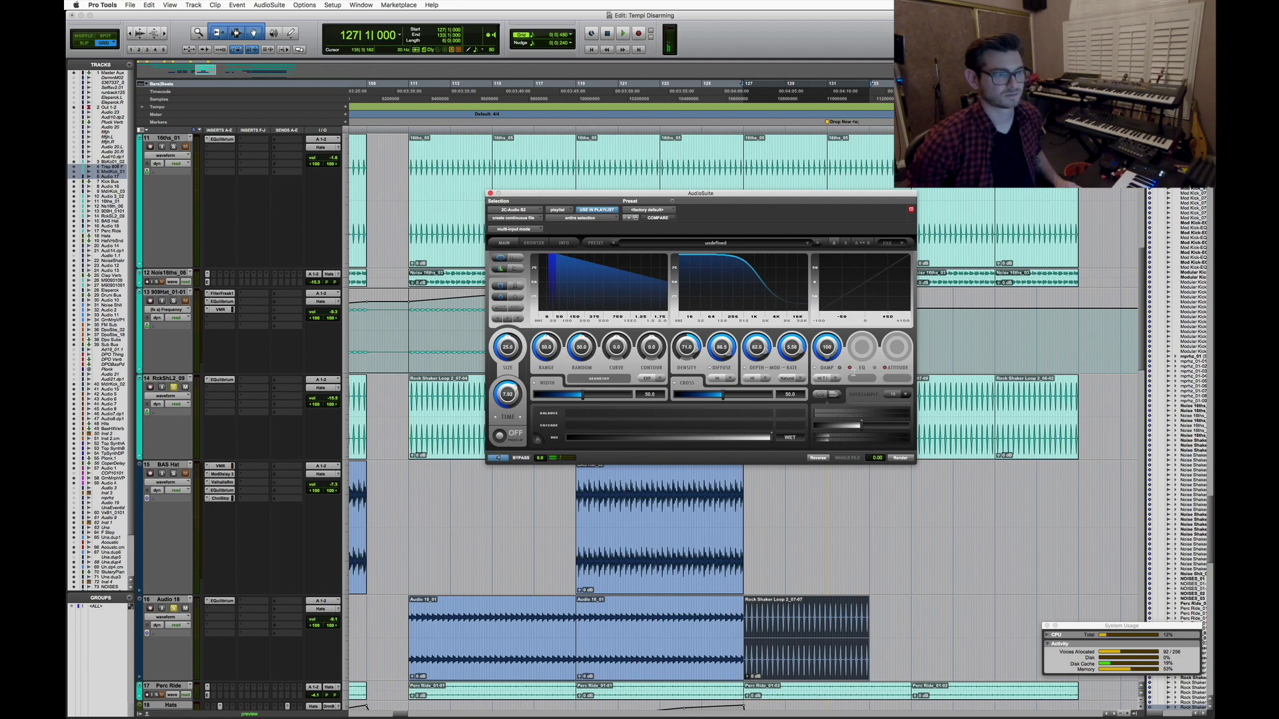
pyautogui.click(850, 368)
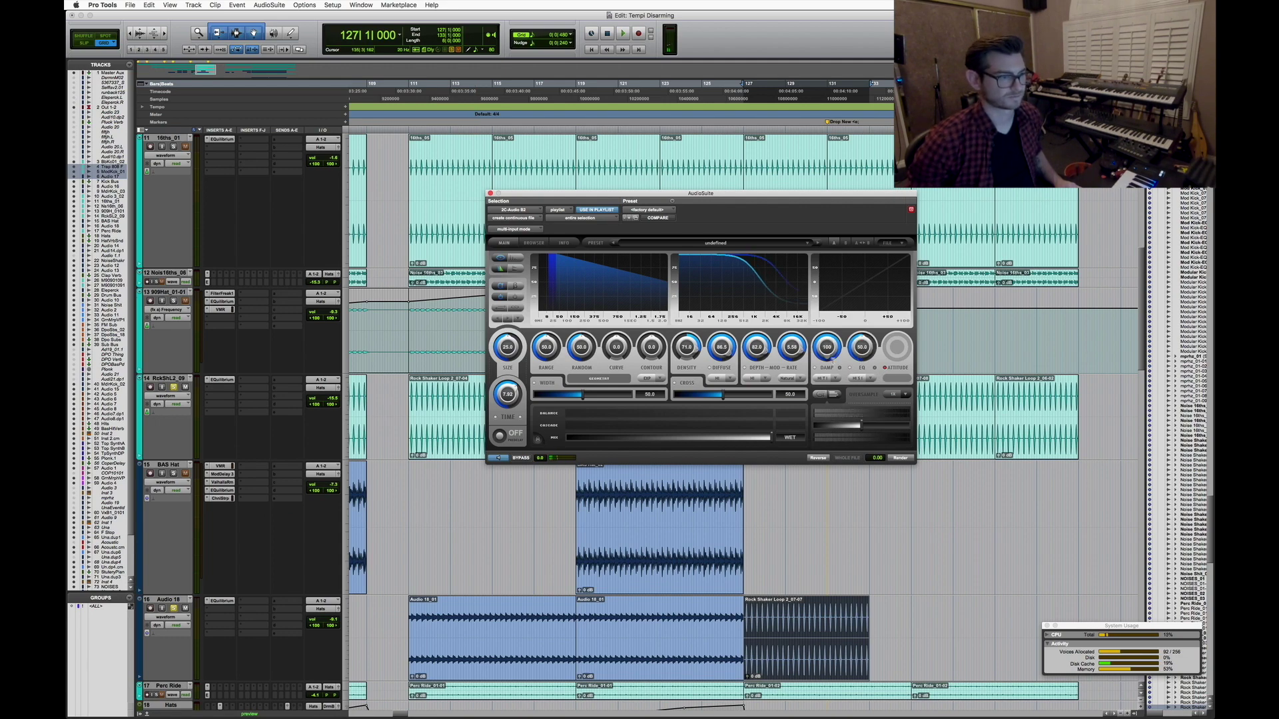
pyautogui.moveTo(830, 353); pyautogui.dragTo(829, 391)
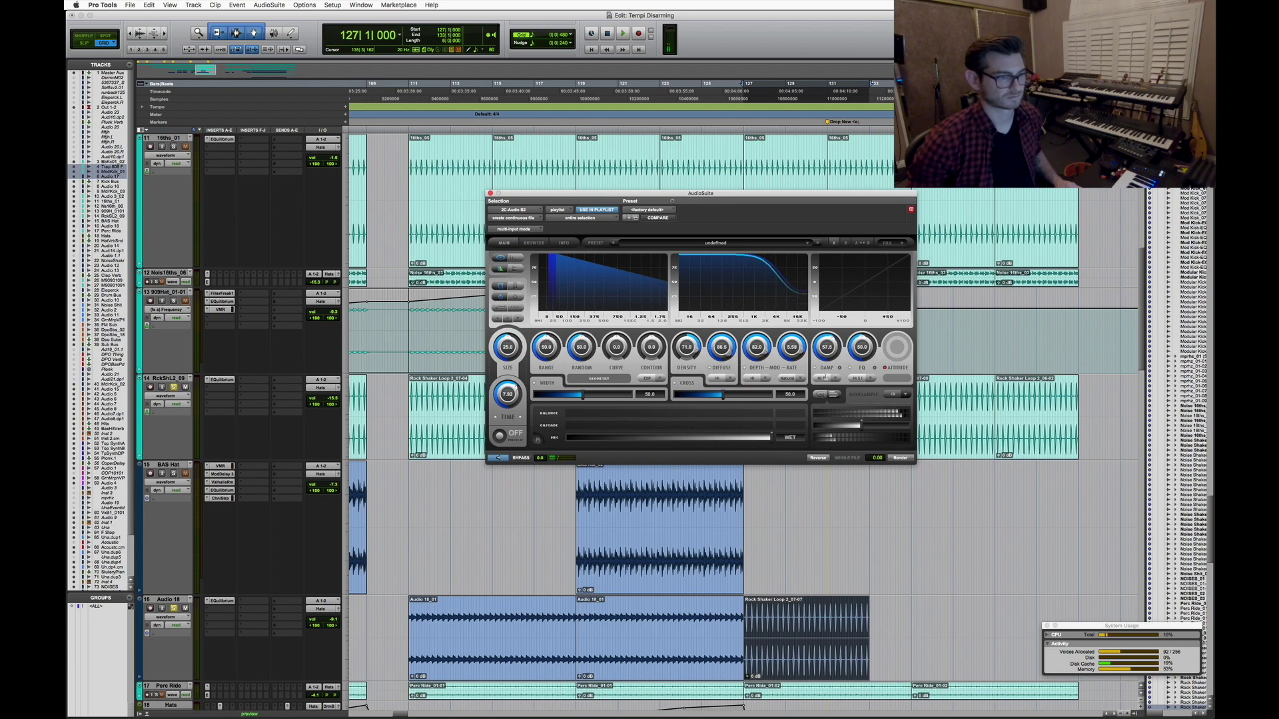
# Shorten B2's reverb time, render the effect onto the copied shaker clip, and close the AudioSuite window
pyautogui.moveTo(512, 388); pyautogui.dragTo(512, 394)
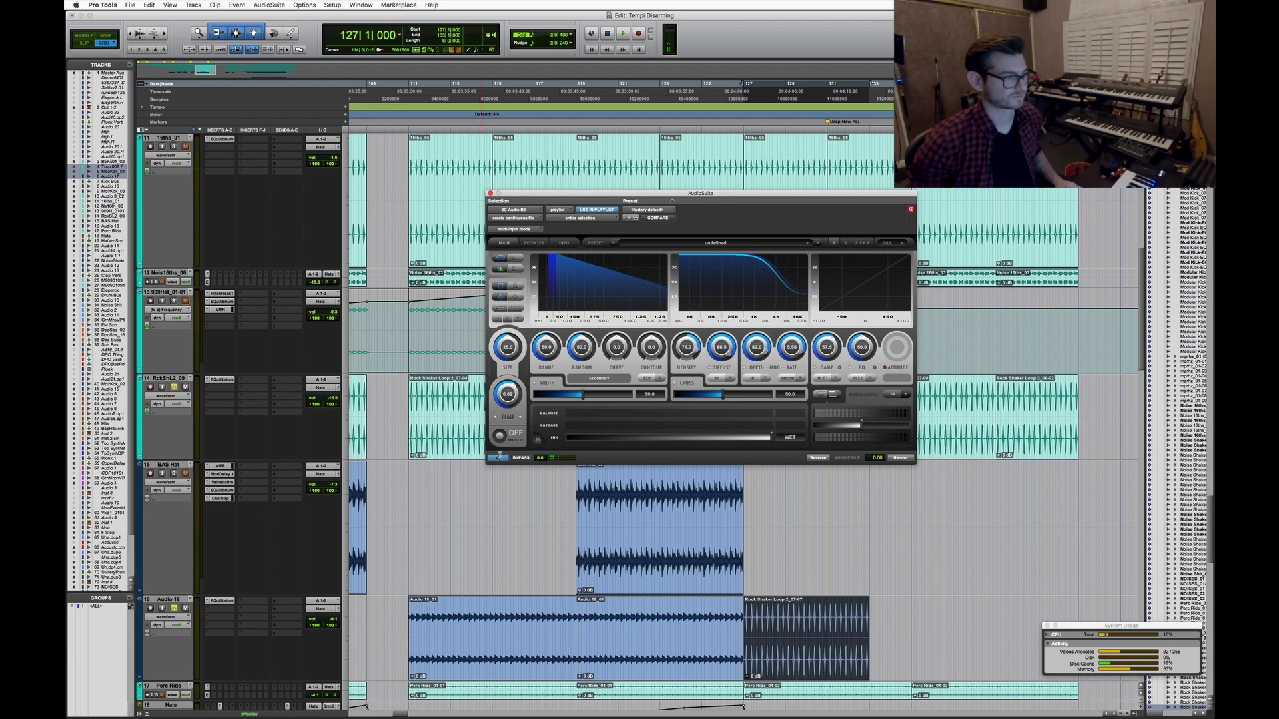
pyautogui.click(899, 458)
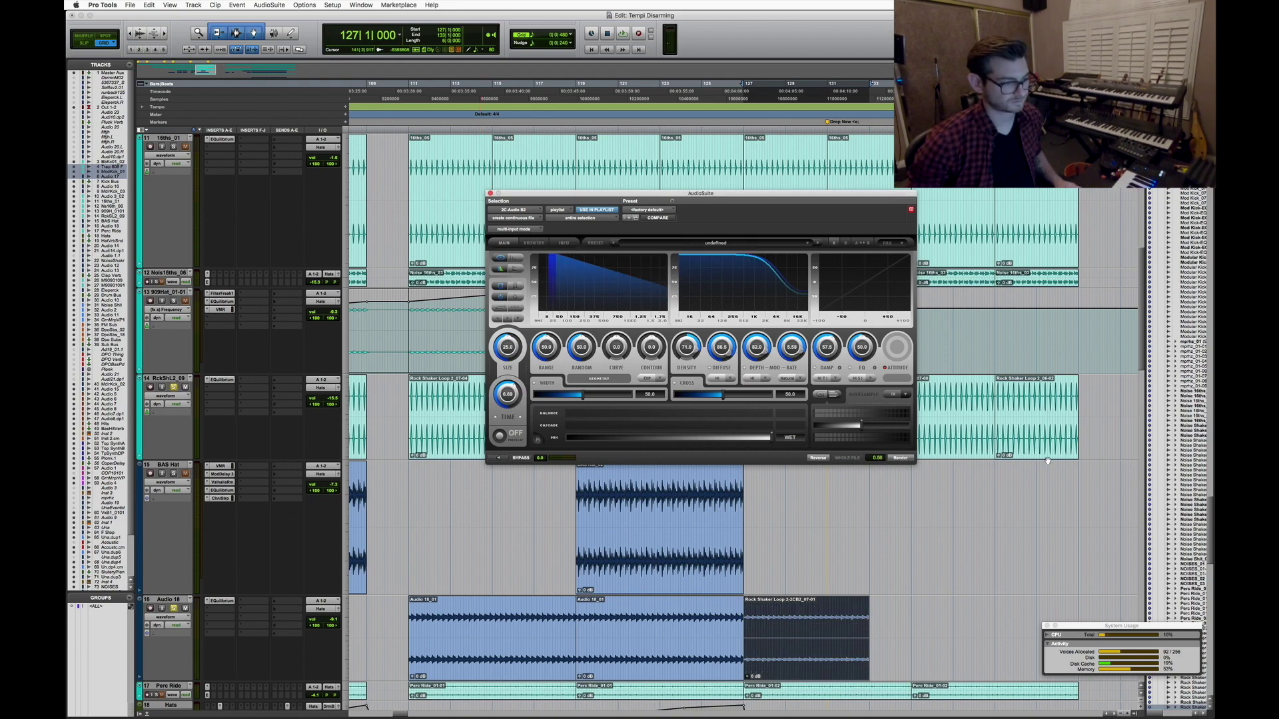
pyautogui.click(490, 193)
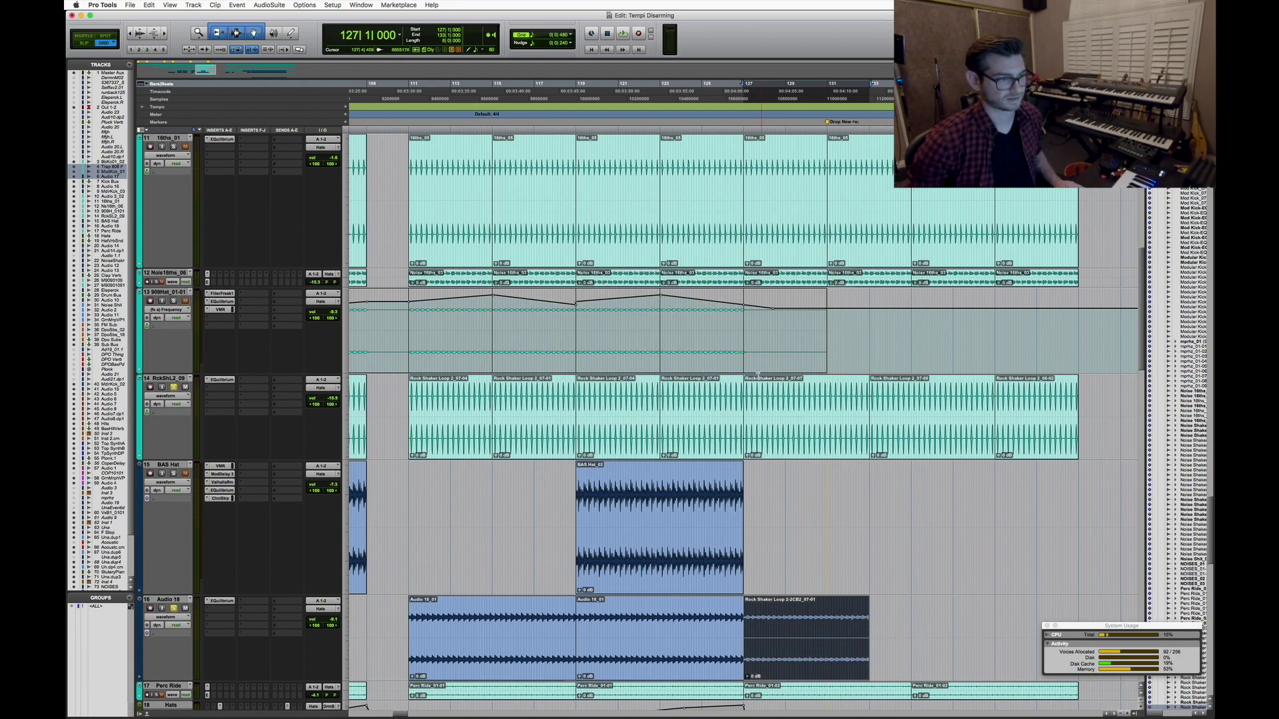
# Select bars 129 to 132 of the original Rock Shaker loop and play them together with the rendered reverb clip on Audio 18
pyautogui.click(757, 346)
pyautogui.press('t')
pyautogui.press('t')
pyautogui.press('t')
pyautogui.click(757, 428)
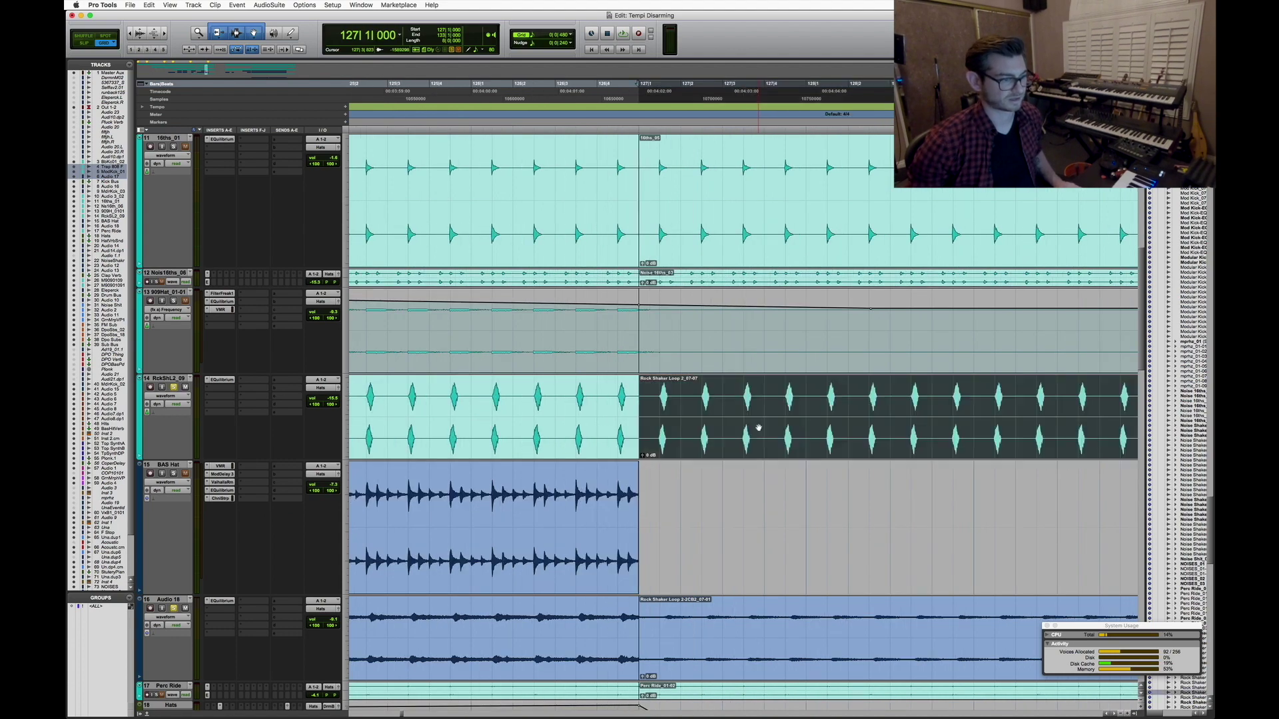
pyautogui.press('r')
pyautogui.press('r')
pyautogui.click(832, 410)
pyautogui.press('t')
pyautogui.press('t')
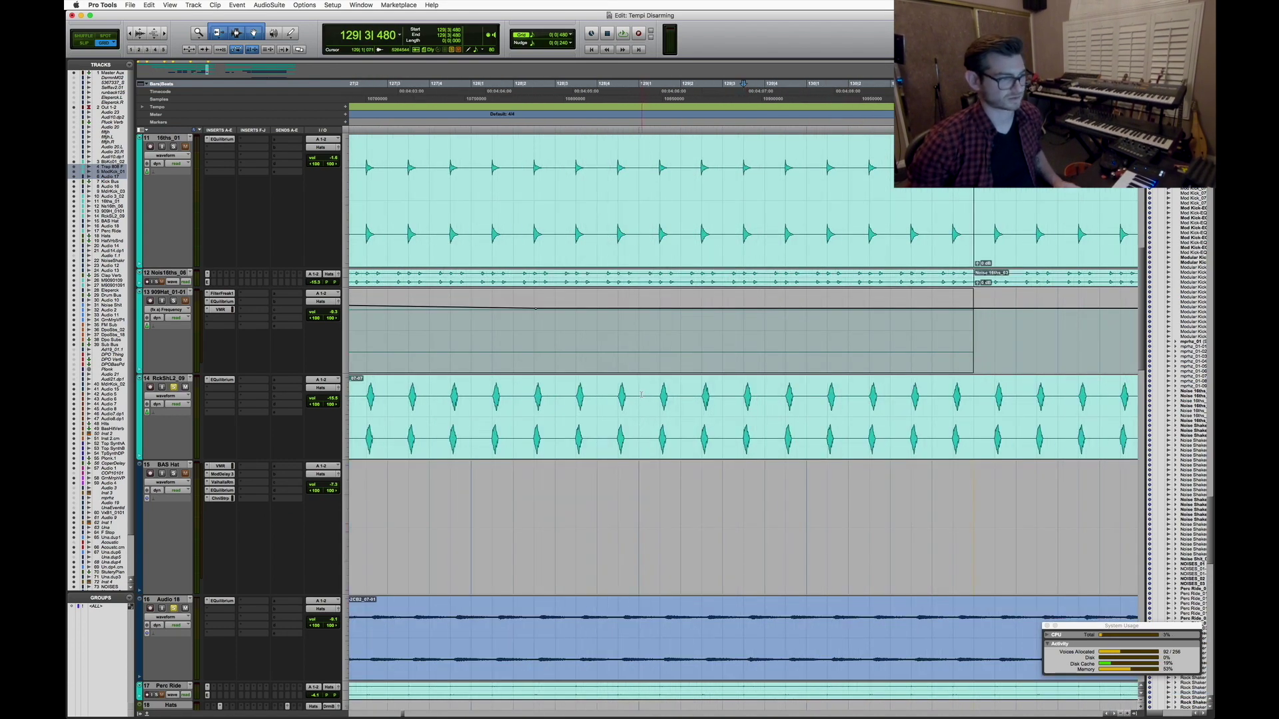
pyautogui.moveTo(641, 395); pyautogui.dragTo(969, 396)
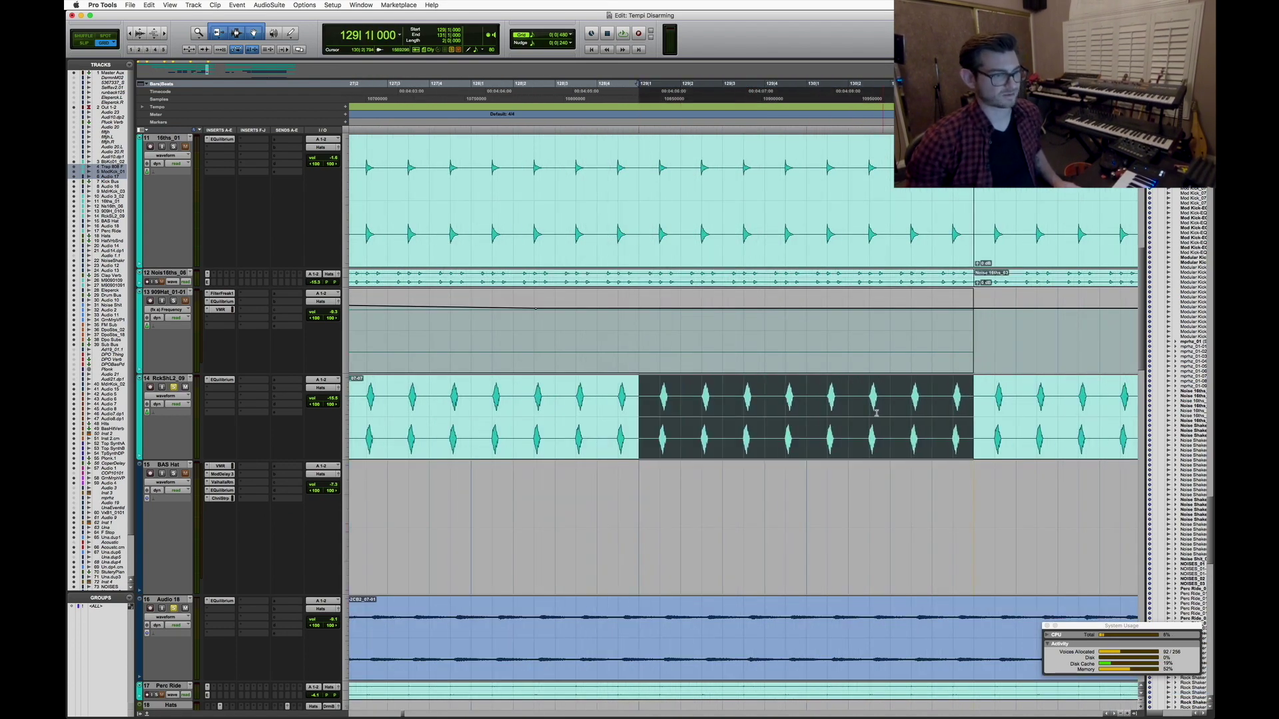
pyautogui.press('r')
pyautogui.keyDown('shift'); pyautogui.moveTo(877, 413); pyautogui.dragTo(941, 402); pyautogui.keyUp('shift')
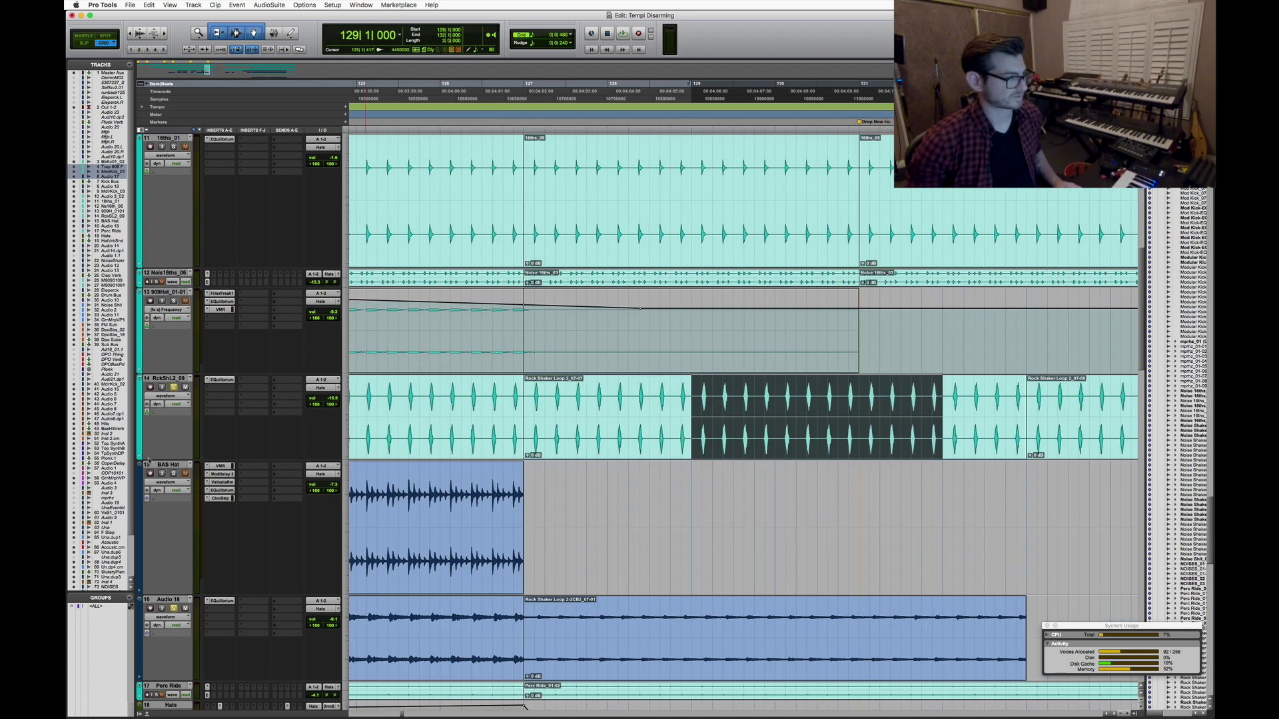
pyautogui.press('space')
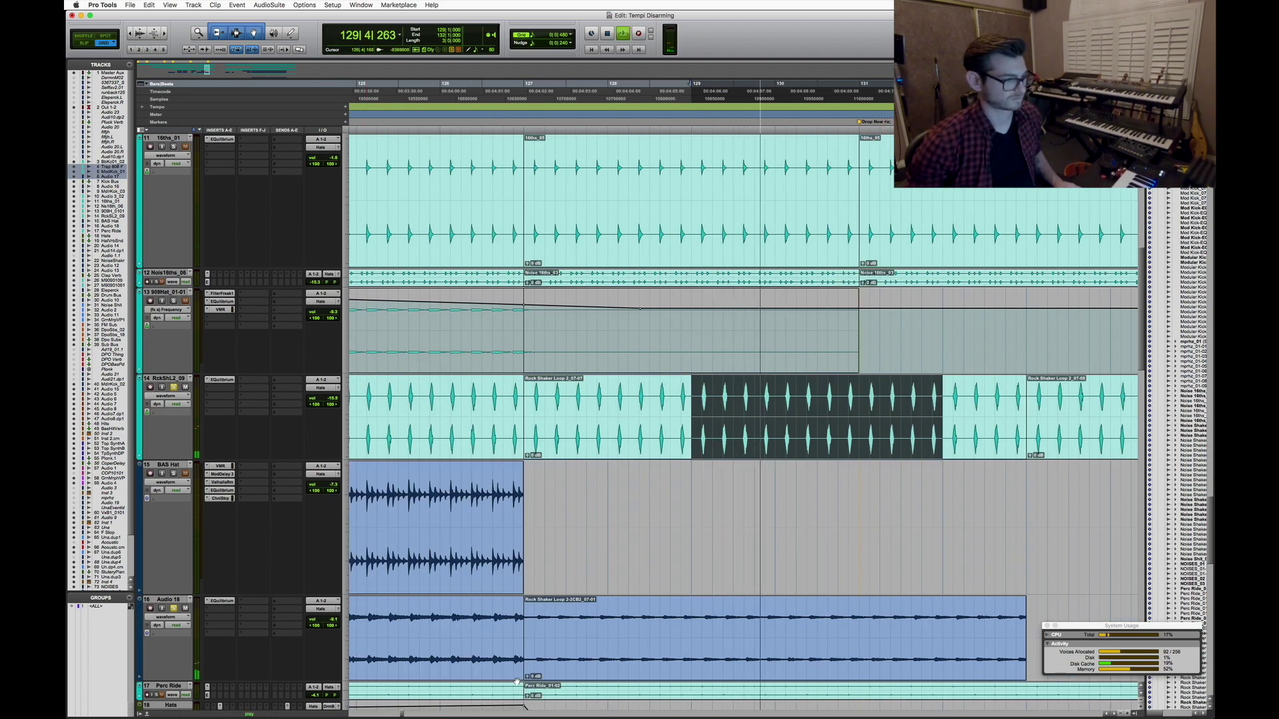
# Raise the clip gain of the rendered reverb clip on Audio 18, and solo that track back in during playback
pyautogui.moveTo(527, 676); pyautogui.dragTo(527, 676)
pyautogui.press('super+bracketleft')
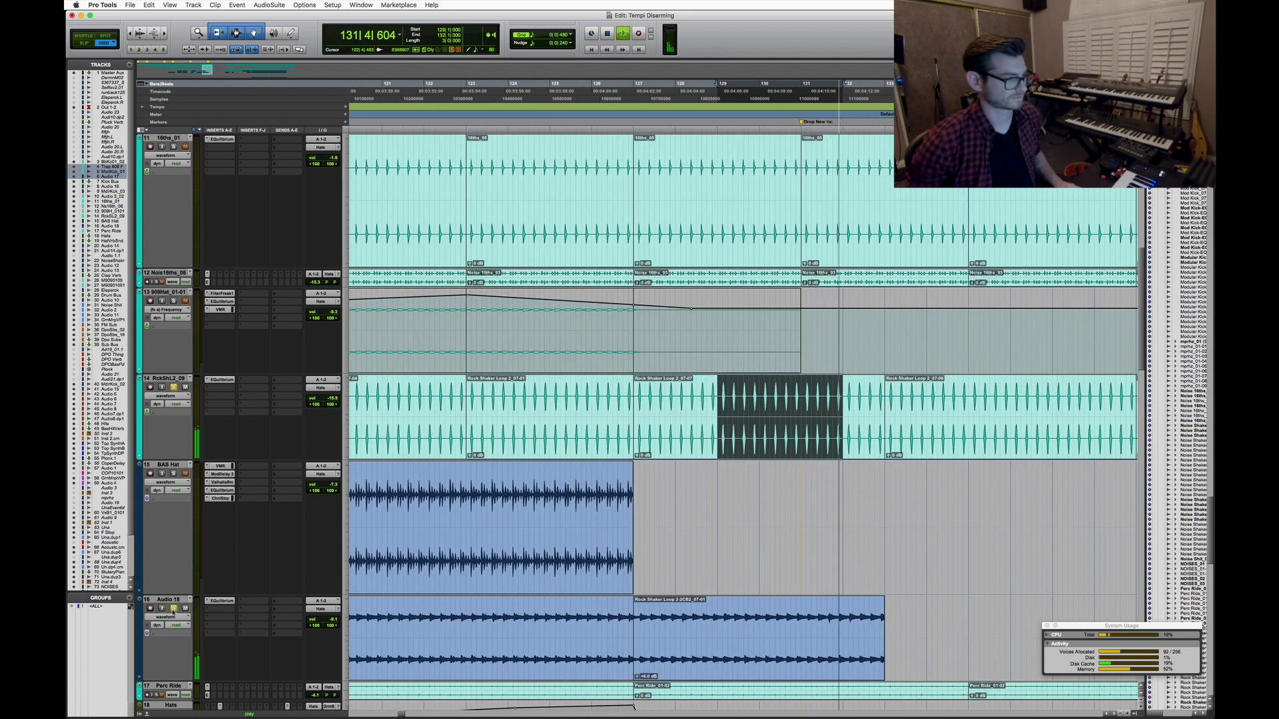
pyautogui.click(174, 608)
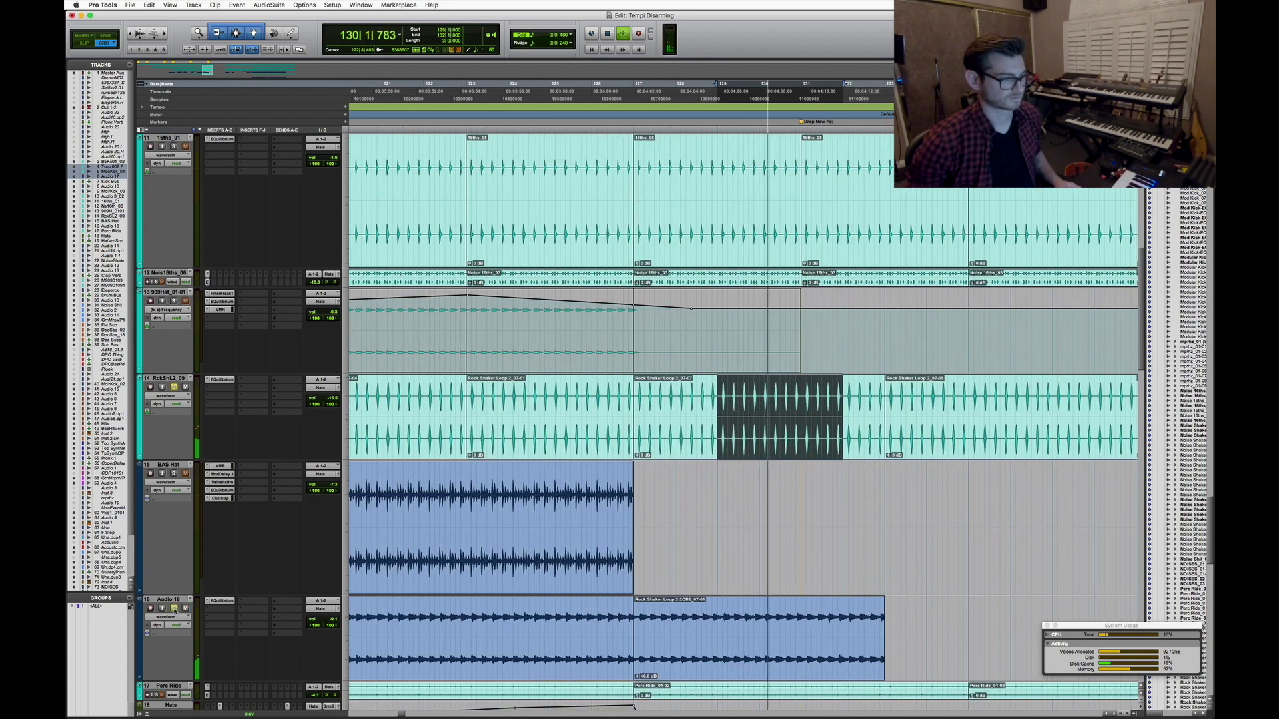
# Play Audio 18's existing clip from bar 124 for comparison, select the rendered reverb clip at bar 127, and stop playback
pyautogui.click(516, 616)
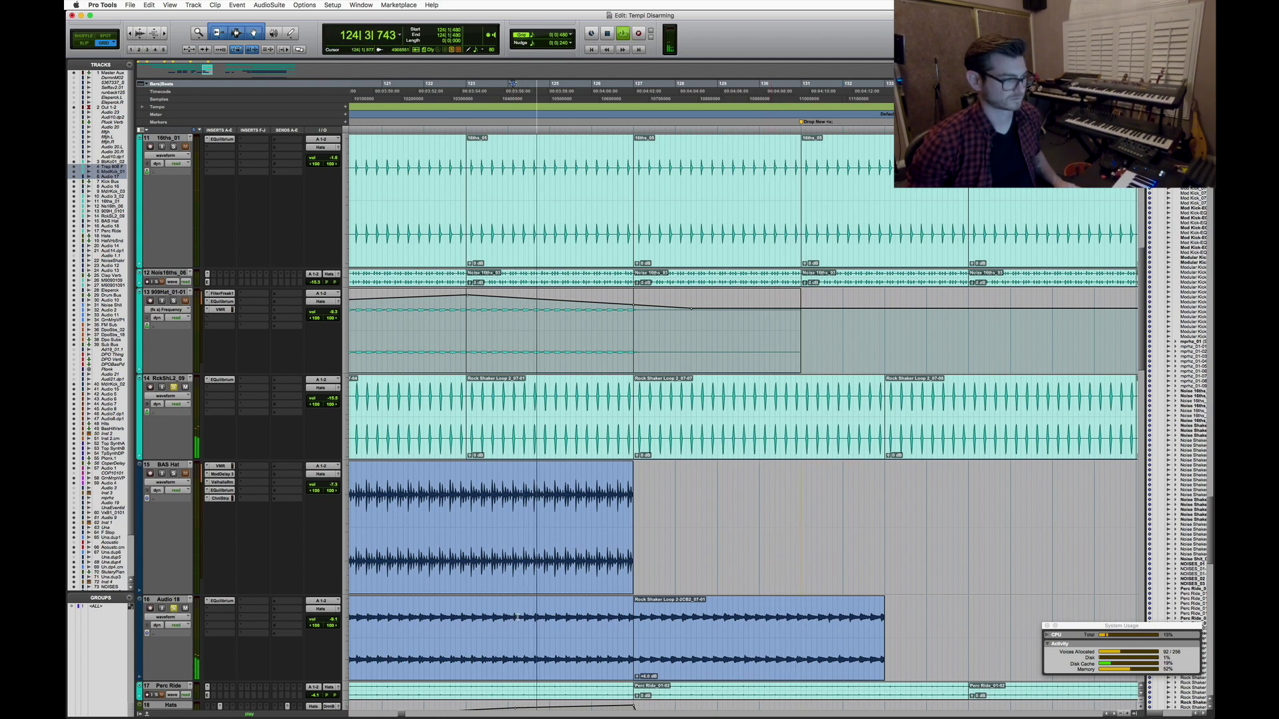
pyautogui.click(666, 660)
pyautogui.press('space')
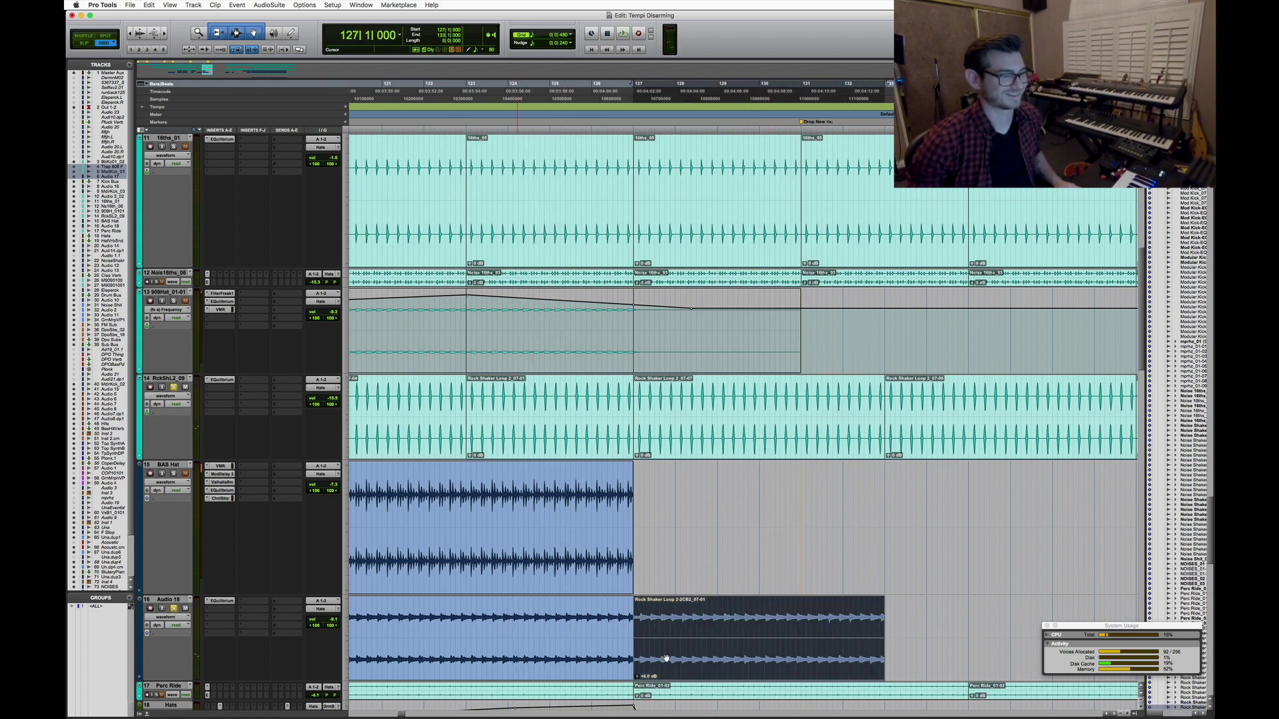
# Audition the rendered reverb clip on Audio 18 once more, and delete it from bar 127
pyautogui.press('space')
pyautogui.press('space')
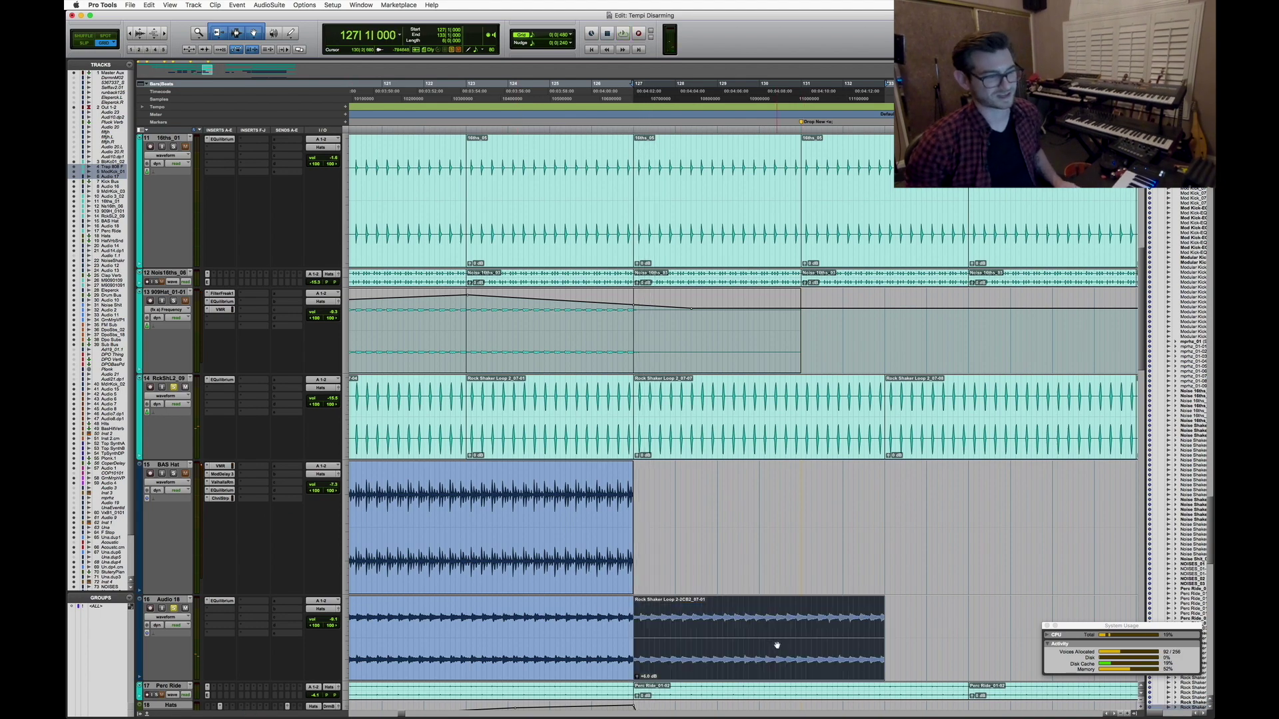
pyautogui.press('super+bracketleft')
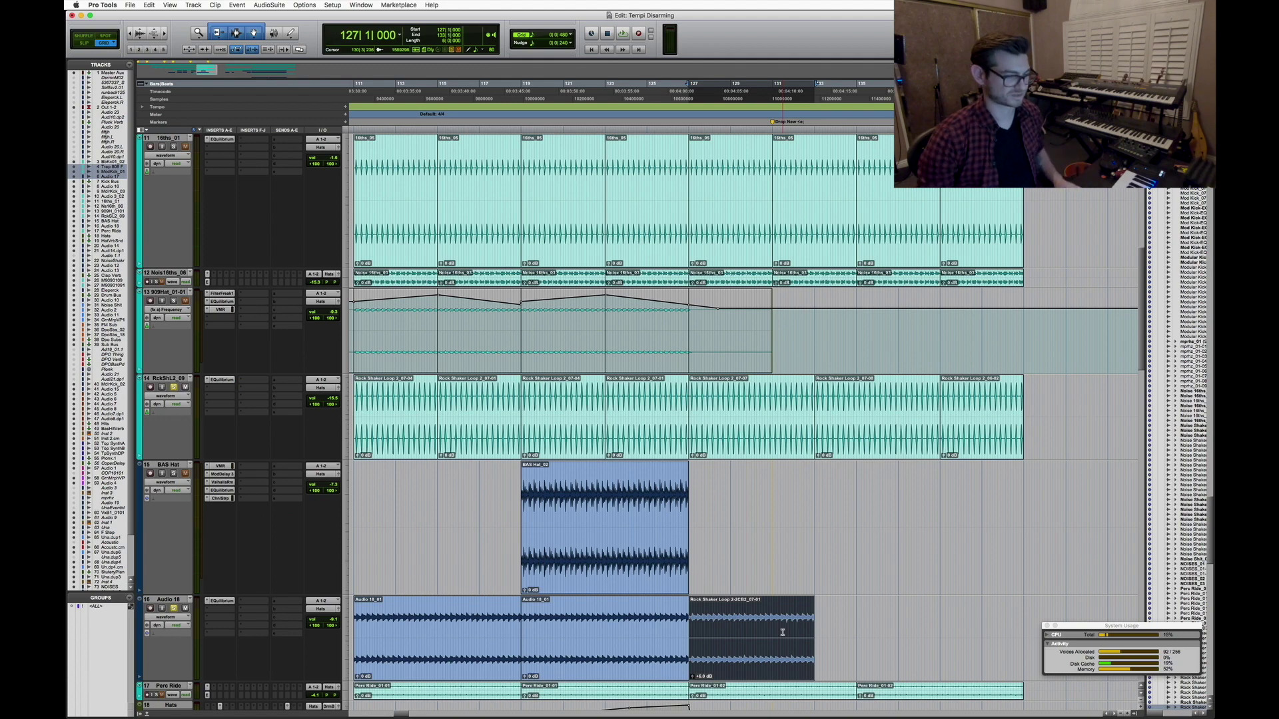
pyautogui.press('Delete')
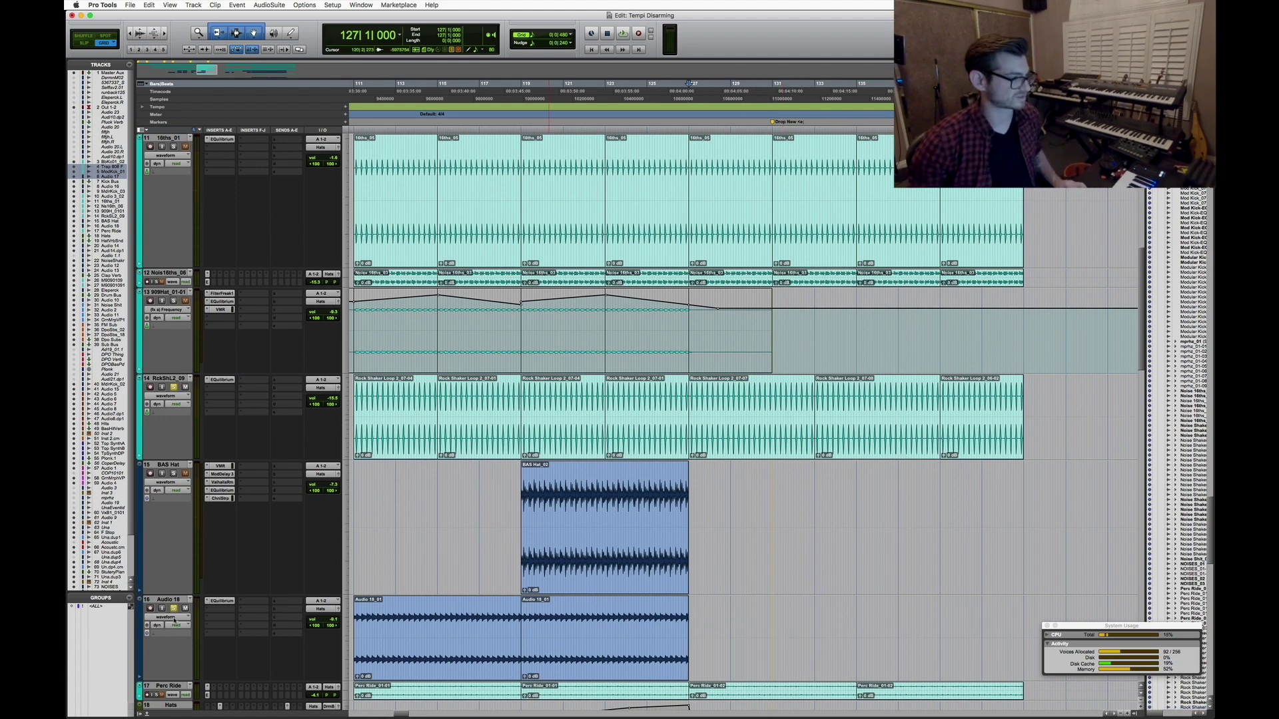
# Solo the Perc Ride track, enlarge its height, and play its clip from bar 119
pyautogui.scroll(-8, 593, 456)
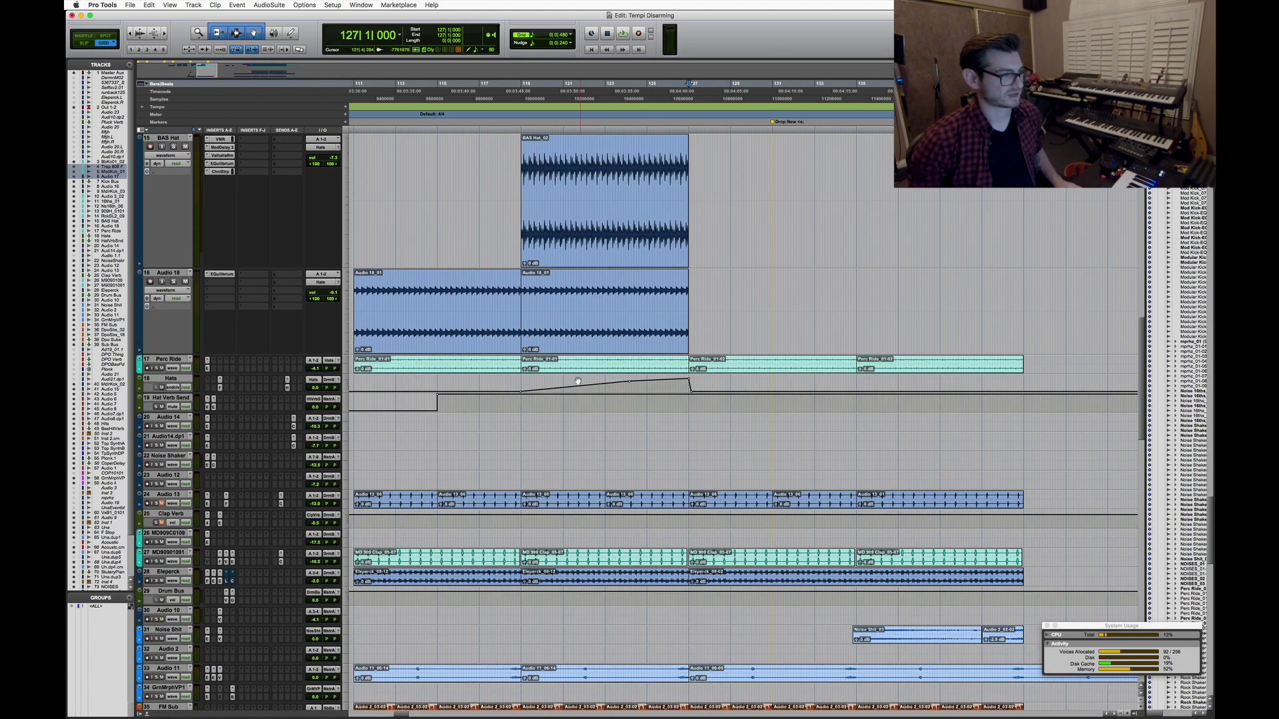
pyautogui.press('r')
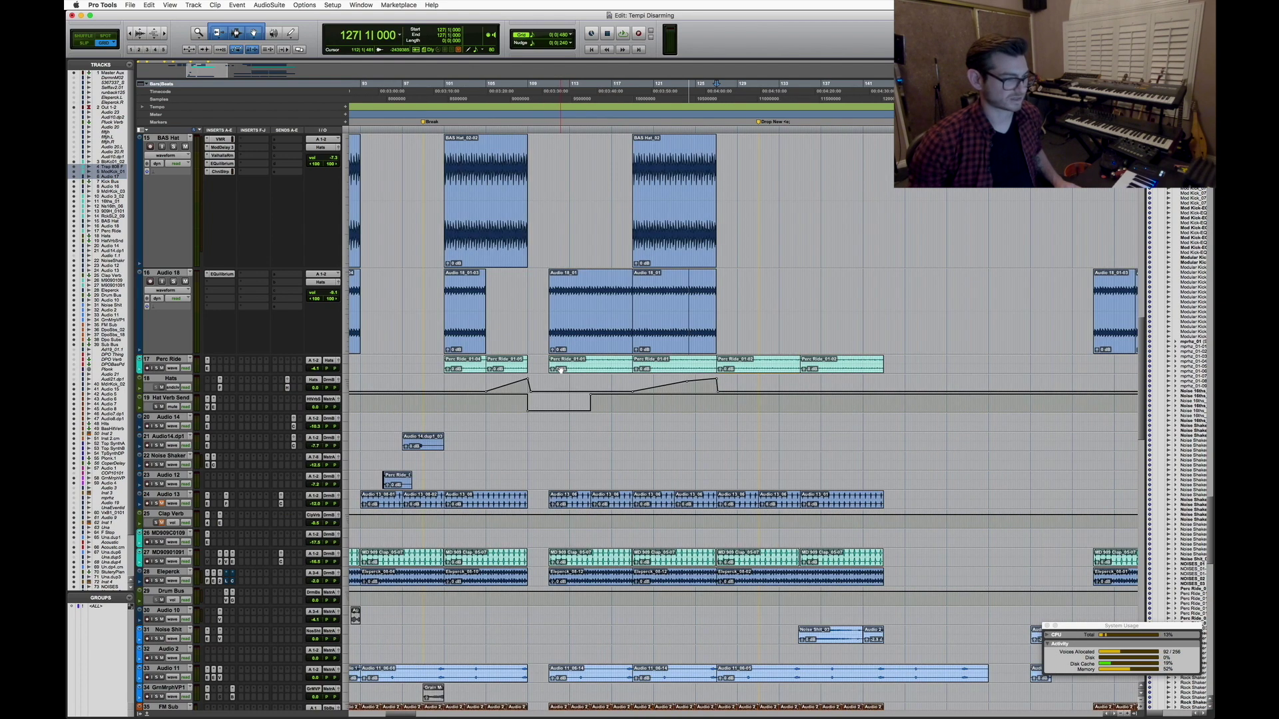
pyautogui.click(665, 360)
pyautogui.press('t')
pyautogui.press('t')
pyautogui.press('t')
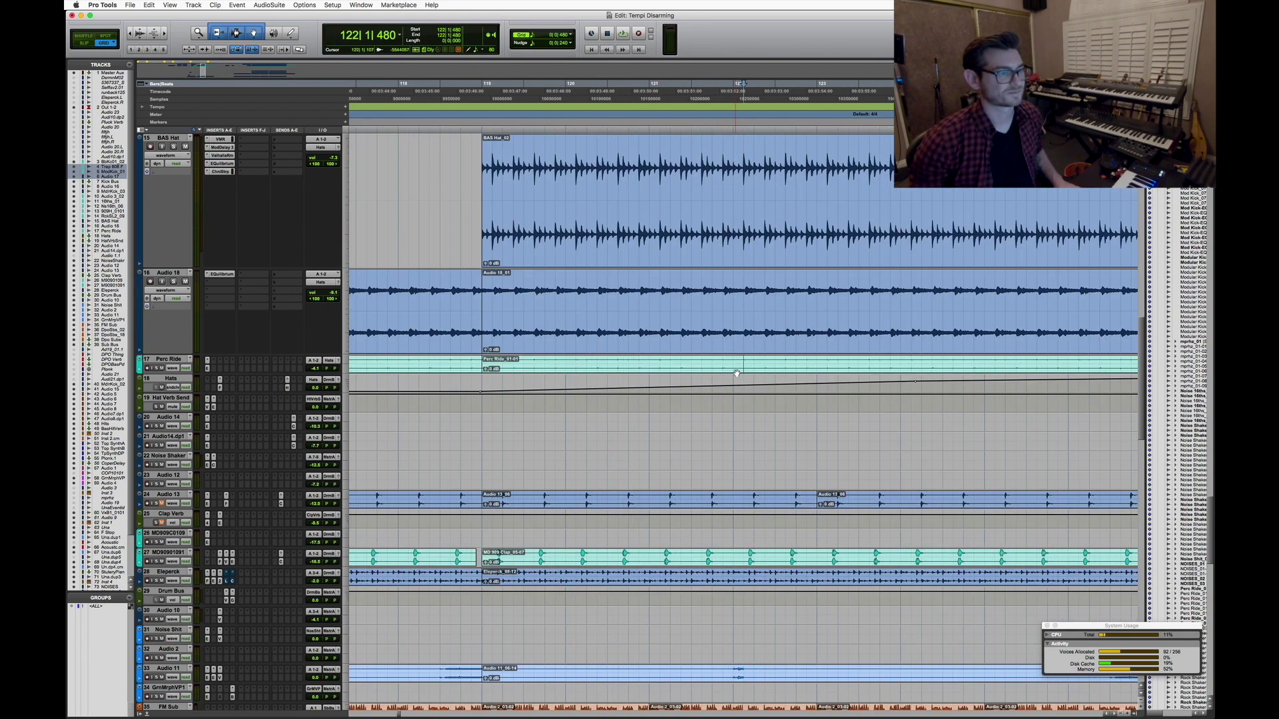
pyautogui.press('space')
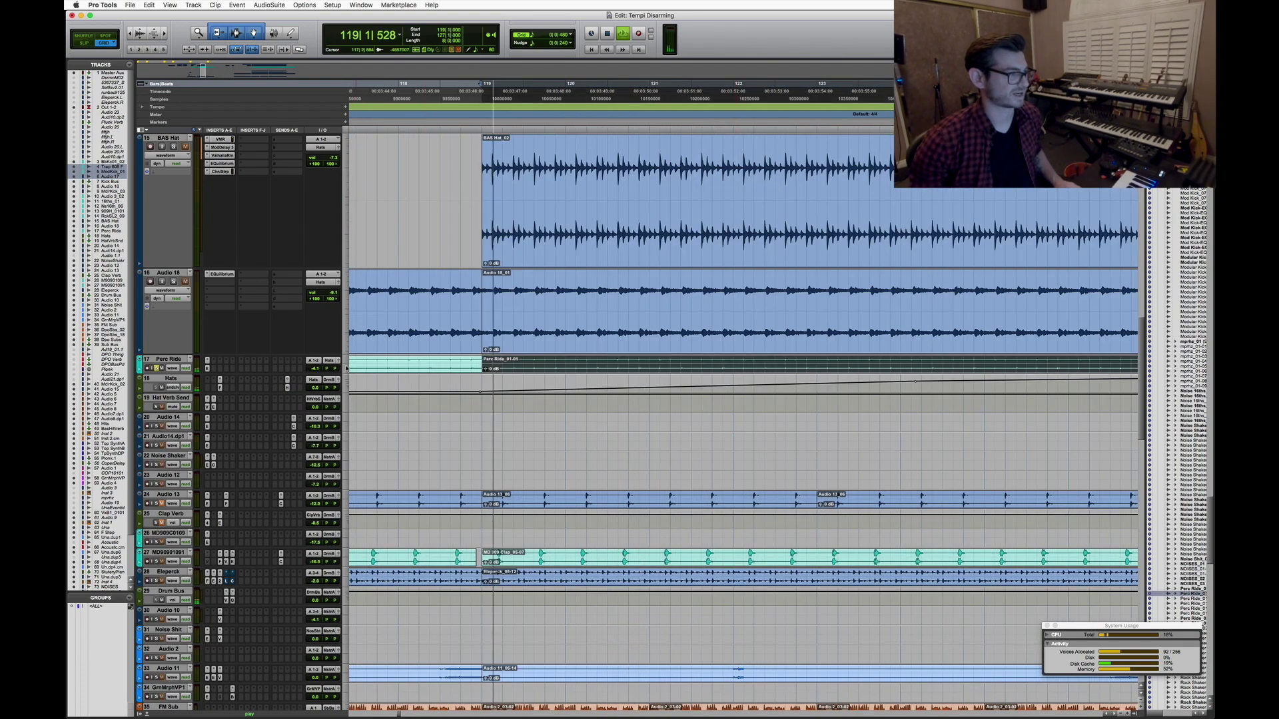
pyautogui.click(345, 365)
pyautogui.click(361, 383)
pyautogui.press('r')
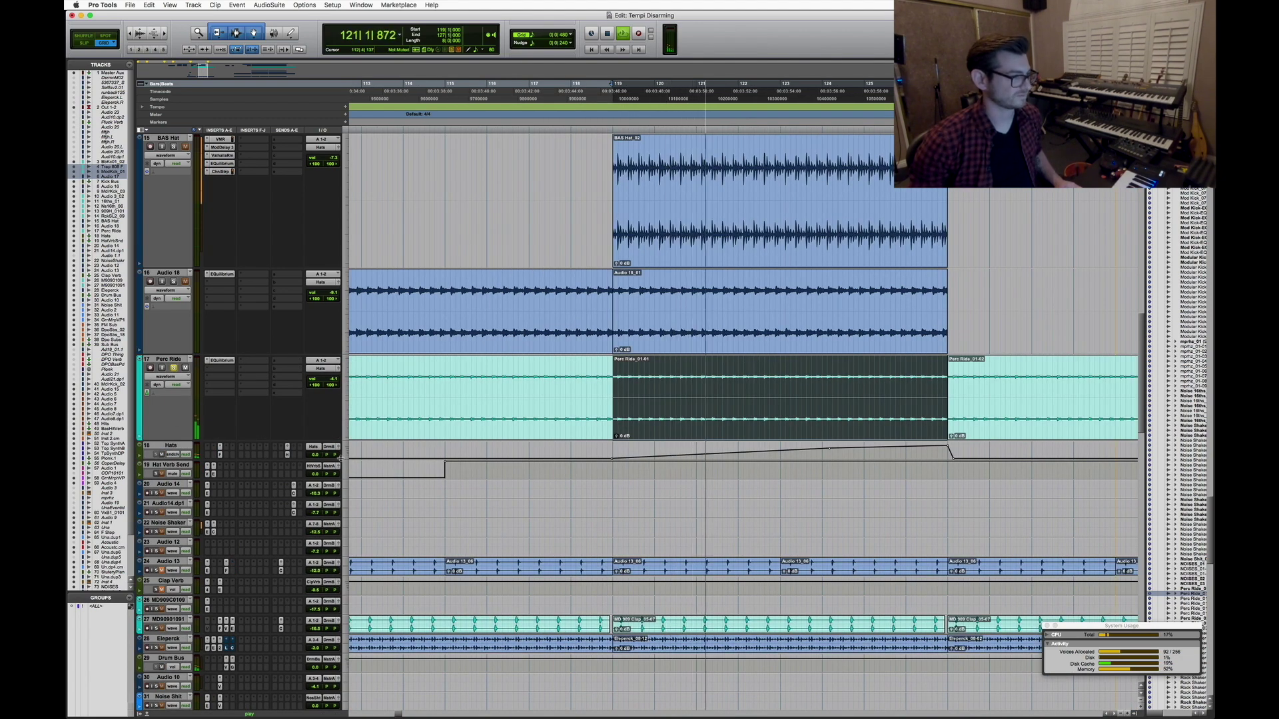
pyautogui.press('space')
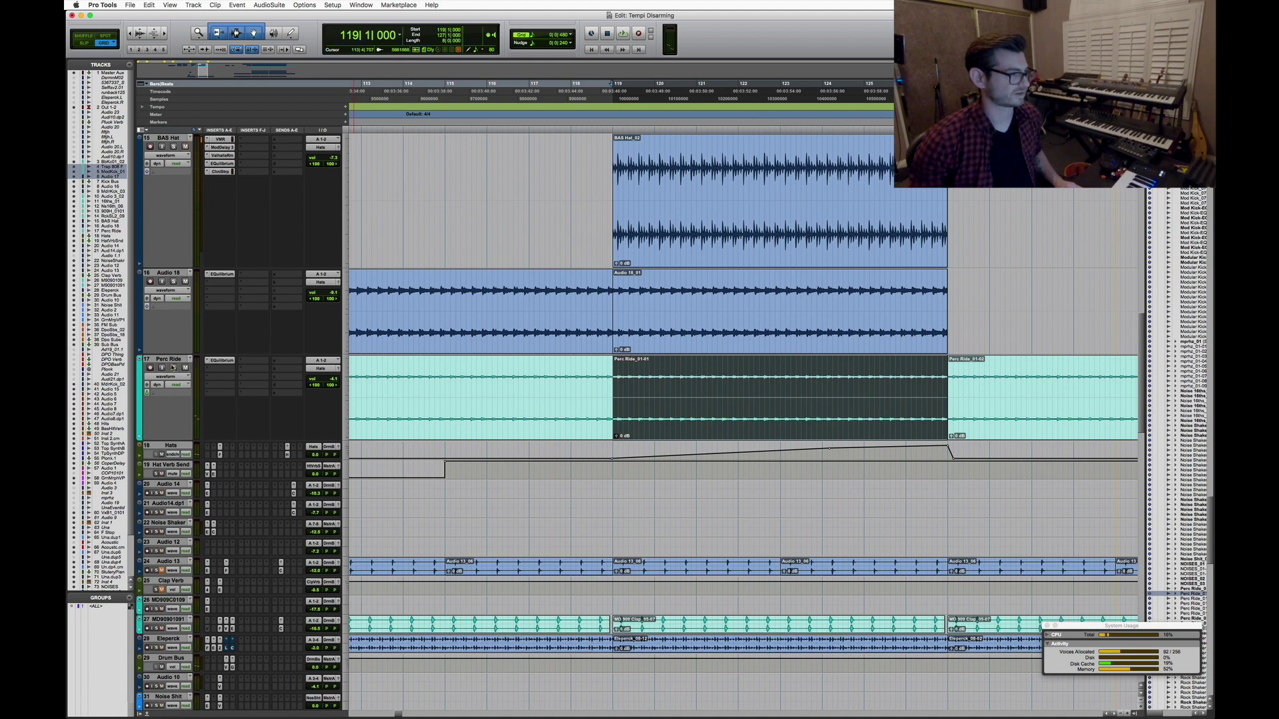
# Check the Hats track's name without changing it, and view its FilterBank F202 insert
pyautogui.doubleClick(170, 446)
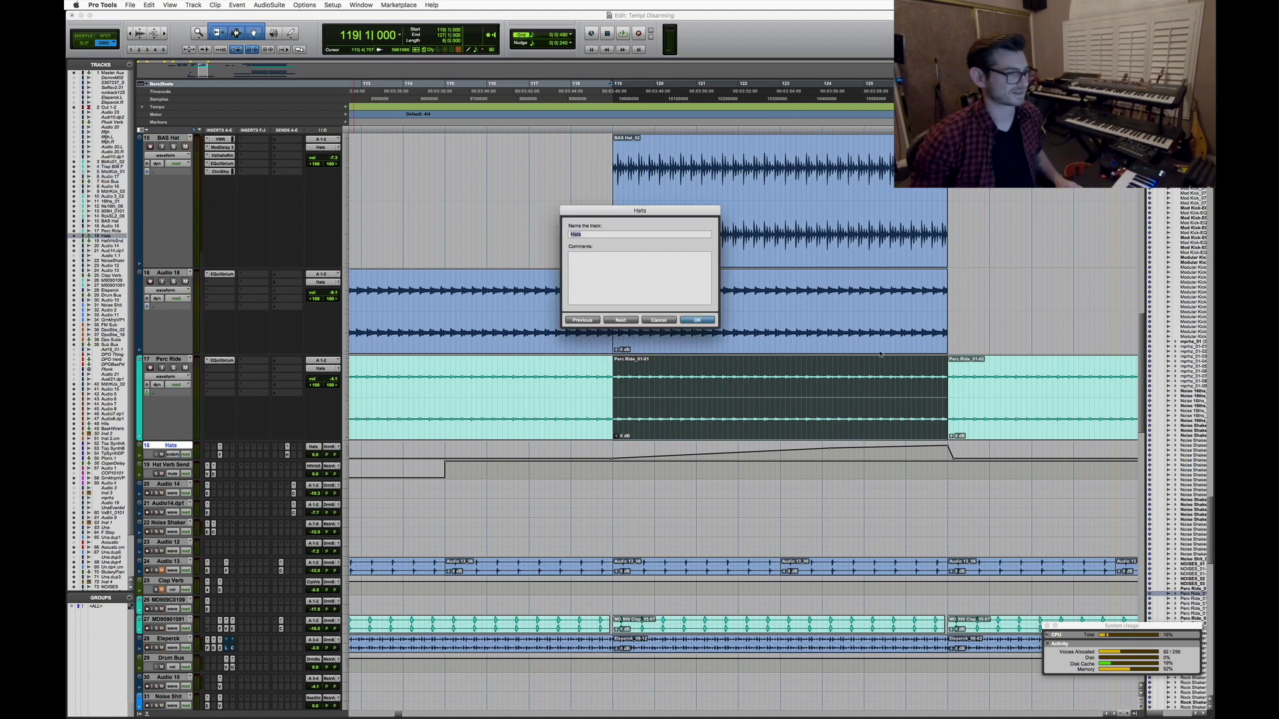
pyautogui.click(658, 321)
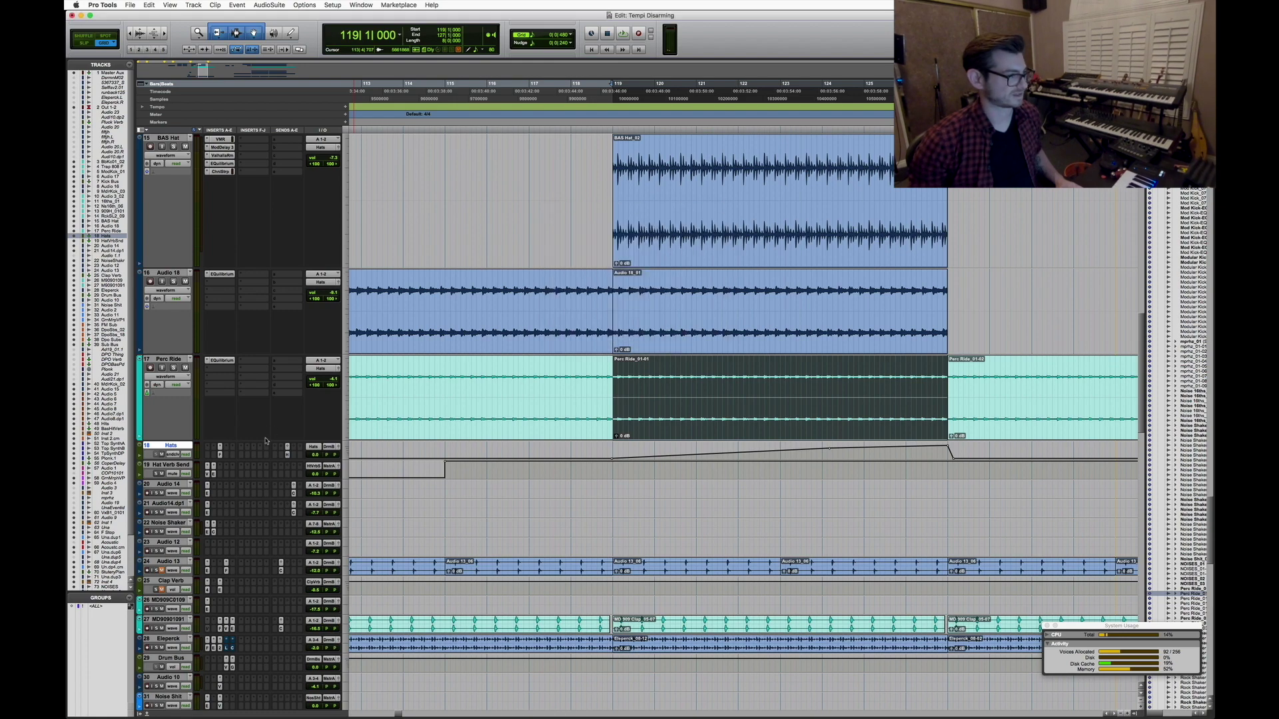
pyautogui.click(220, 457)
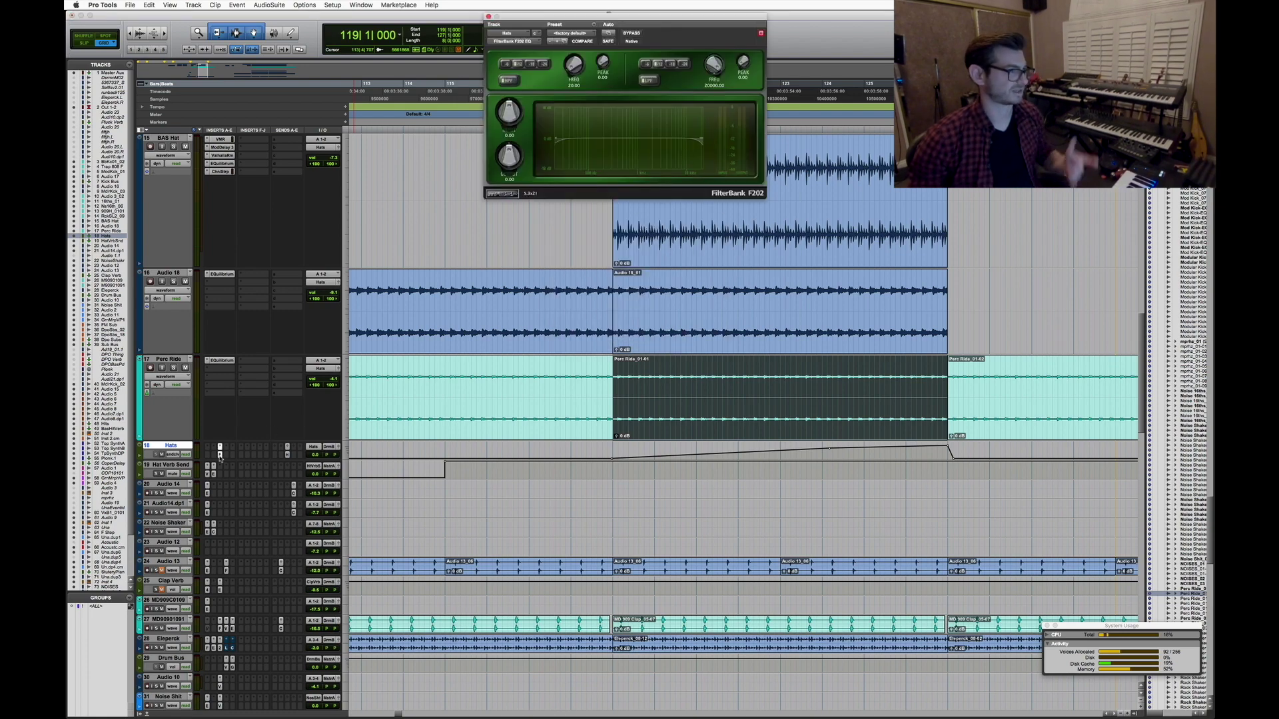
pyautogui.click(219, 456)
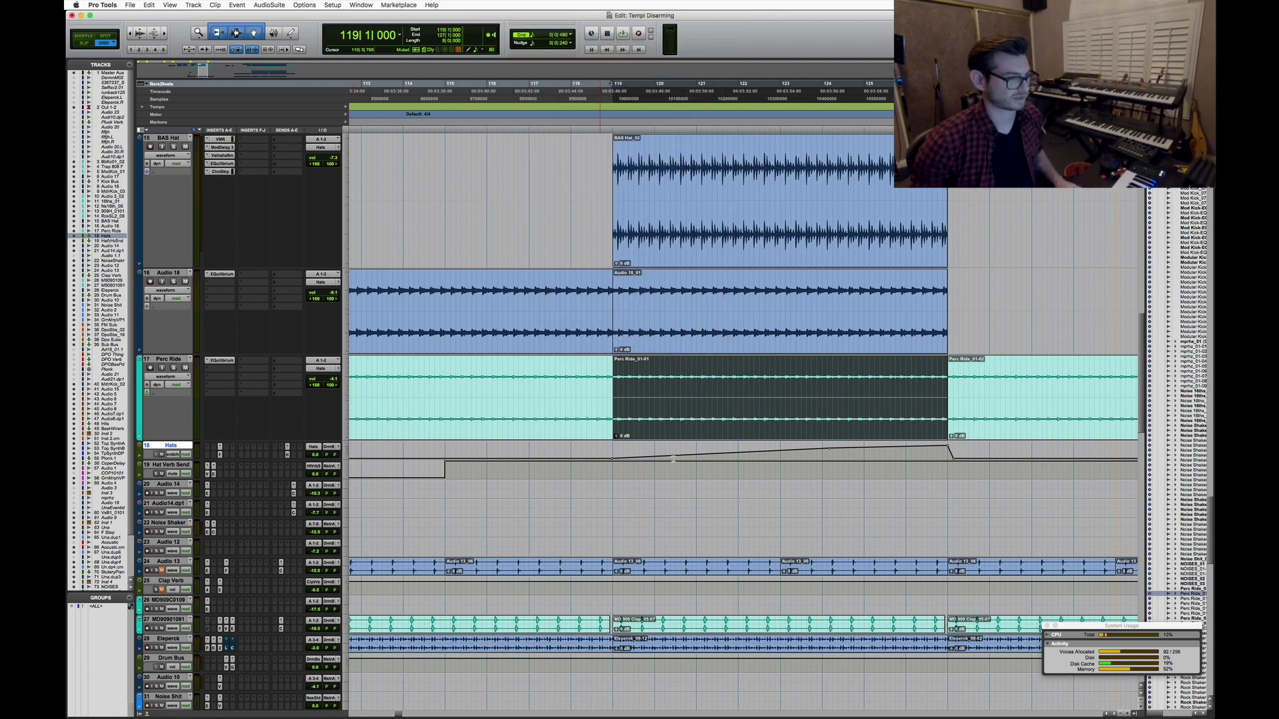
# Inspect the ValhallaVintageVerb and Equilibrium inserts on Hat Verb Send, including the EQ's narrow cut band, and close the plug-in window
pyautogui.press('r')
pyautogui.press('r')
pyautogui.press('r')
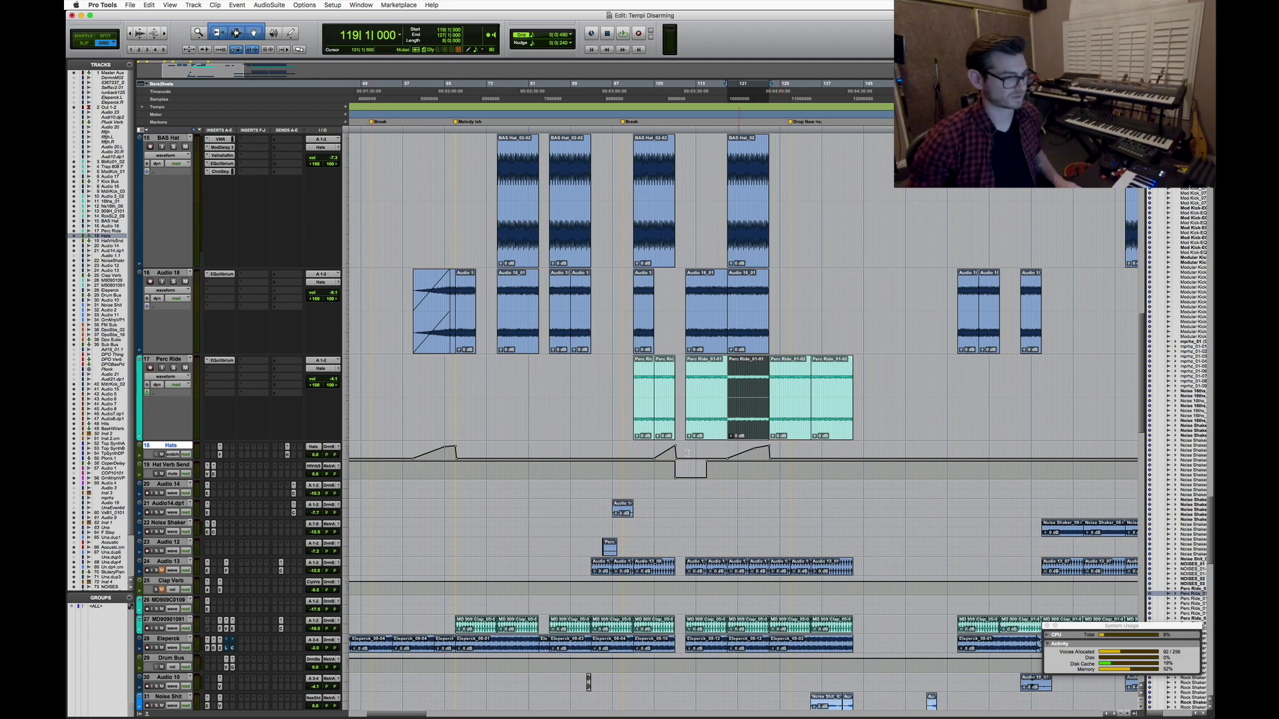
pyautogui.click(169, 465)
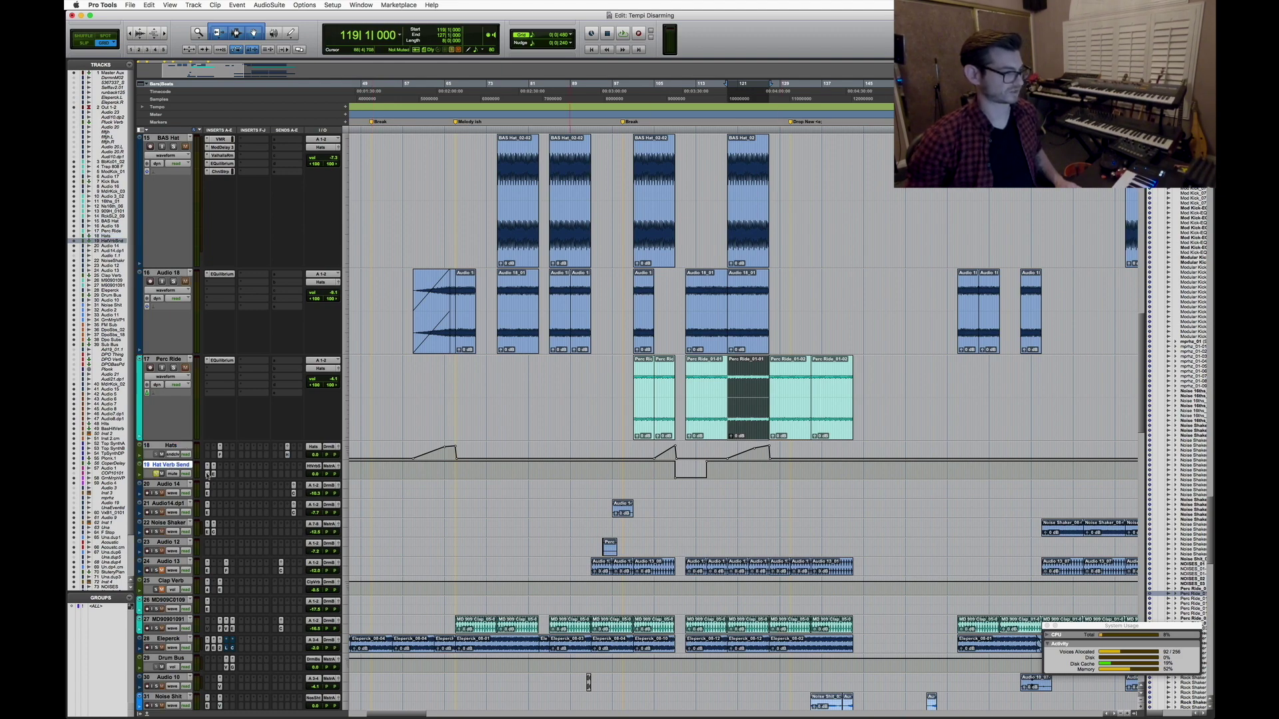
pyautogui.click(207, 473)
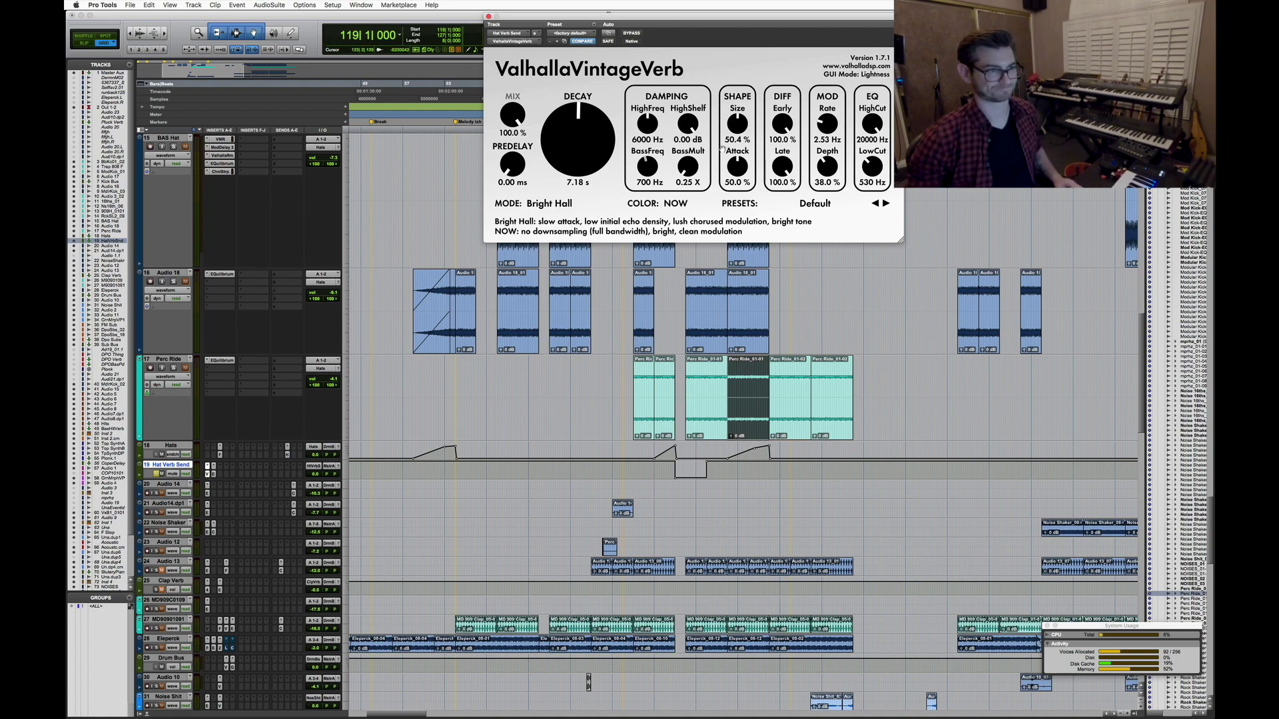
pyautogui.click(214, 475)
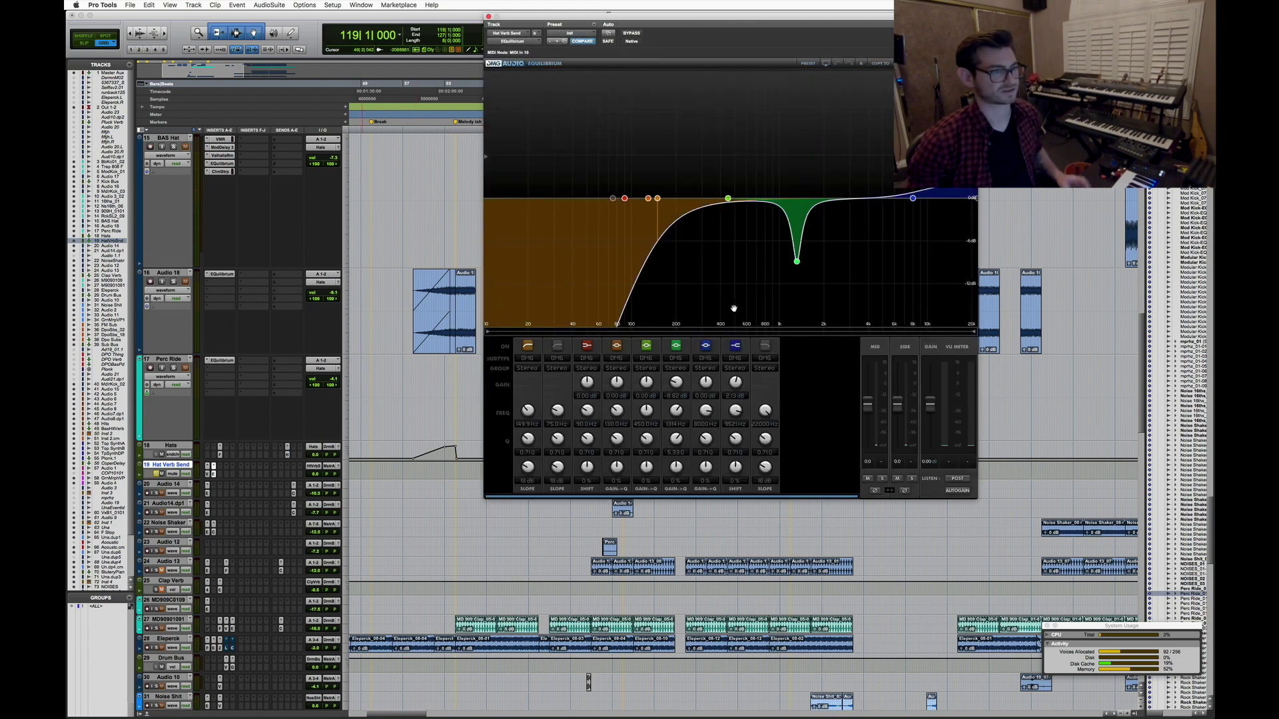
pyautogui.click(796, 261)
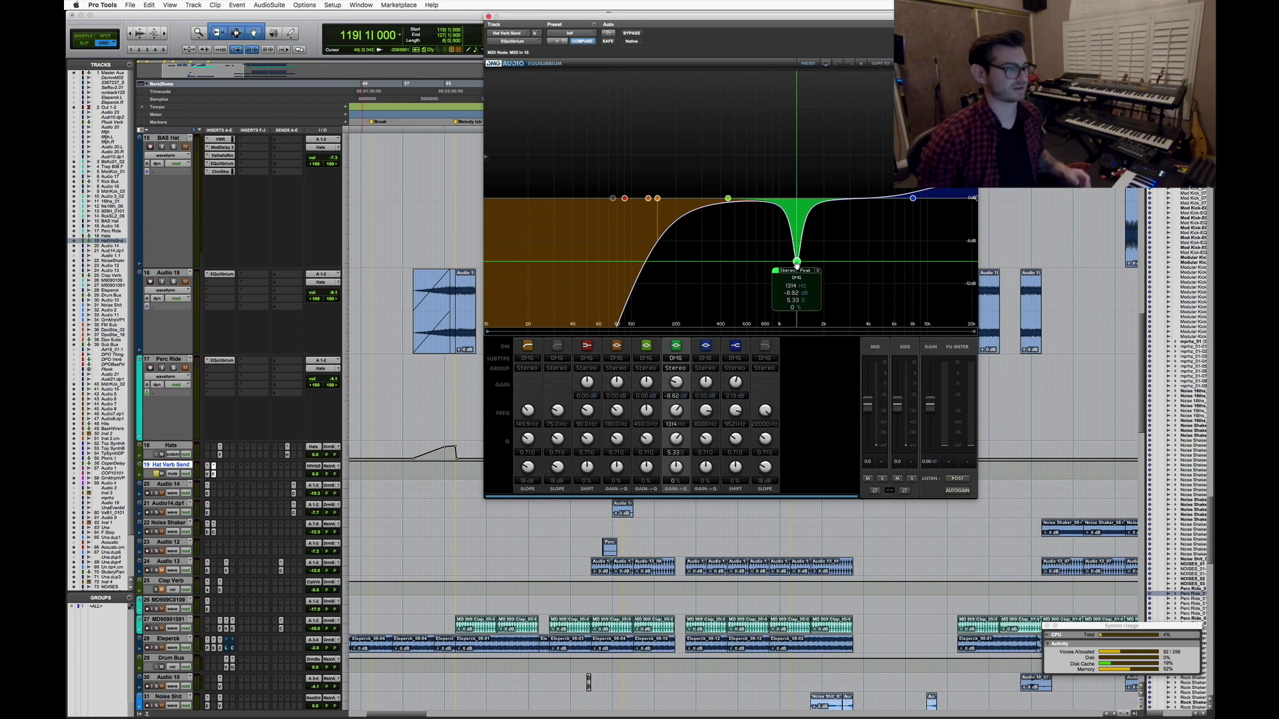
pyautogui.click(488, 16)
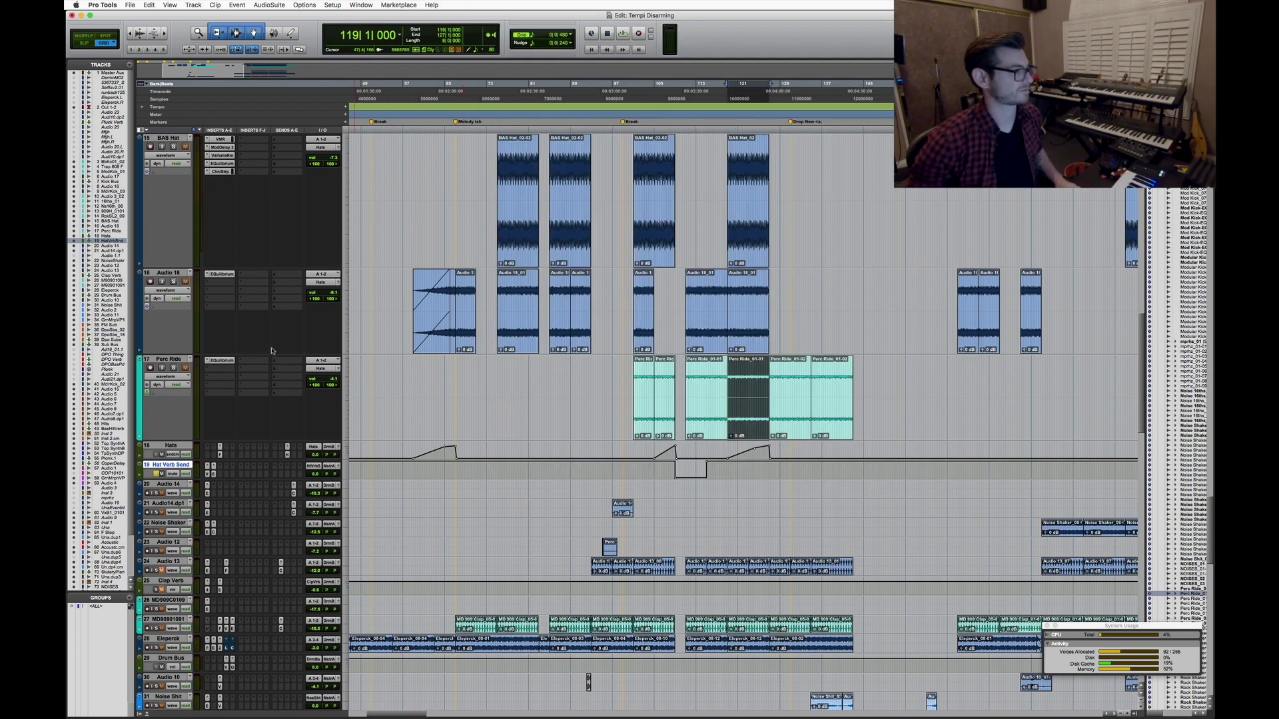
# Select all tracks from Audio 3_02 through Hats and solo them together
pyautogui.click(172, 444)
pyautogui.scroll(15, 250, 306)
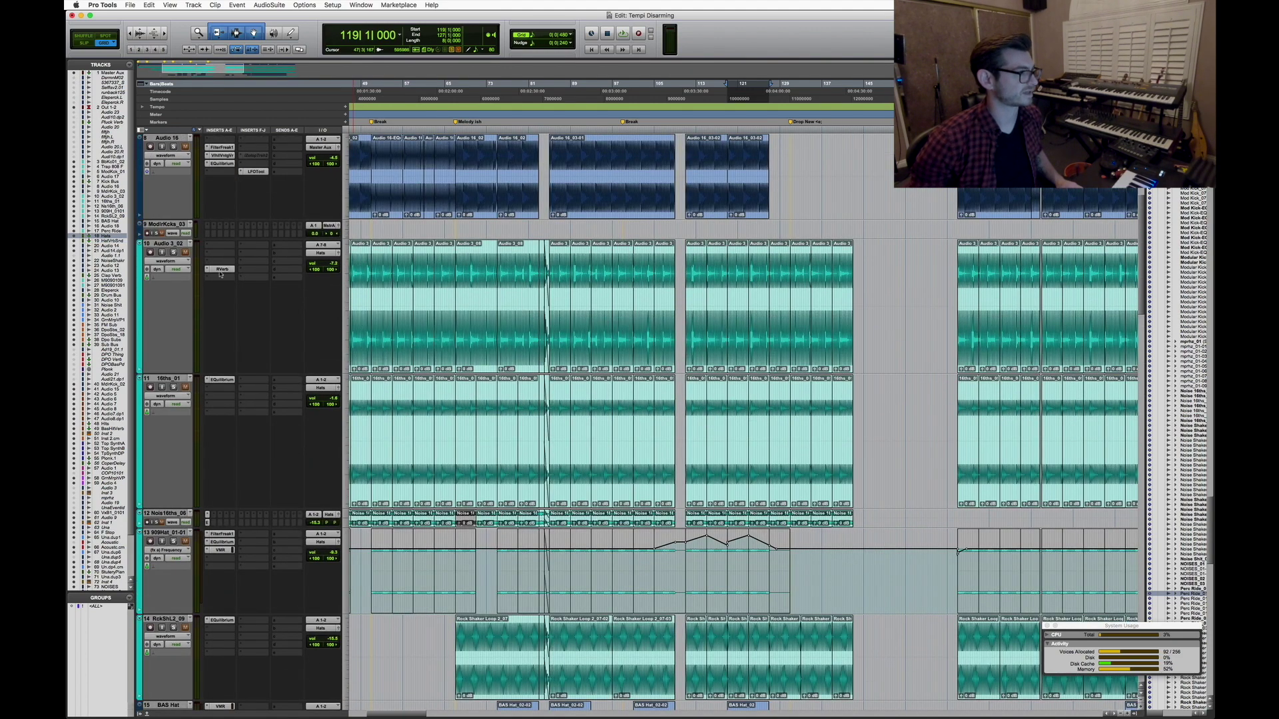
pyautogui.keyDown('shift'); pyautogui.click(167, 245); pyautogui.keyUp('shift')
pyautogui.scroll(-12, 392, 313)
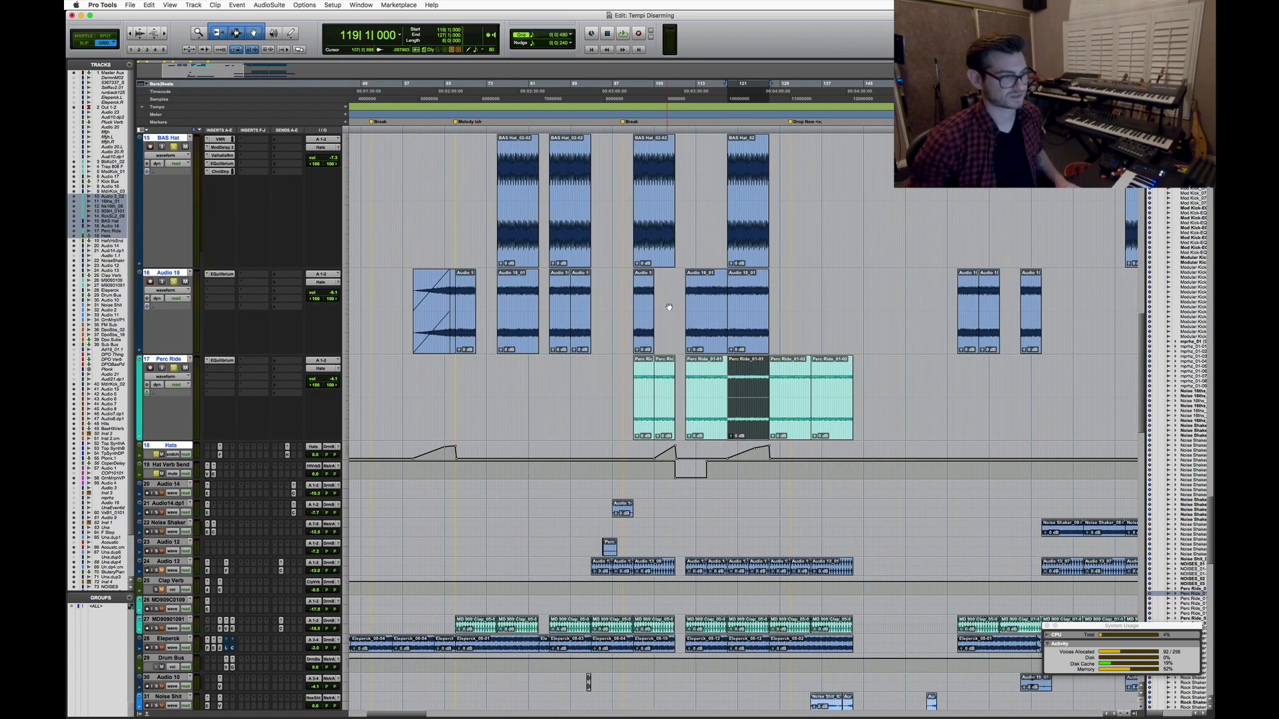
# Play the soloed hat and percussion tracks from just before bar 118, through the Hats automation rise
pyautogui.click(668, 307)
pyautogui.press('t')
pyautogui.press('t')
pyautogui.press('r')
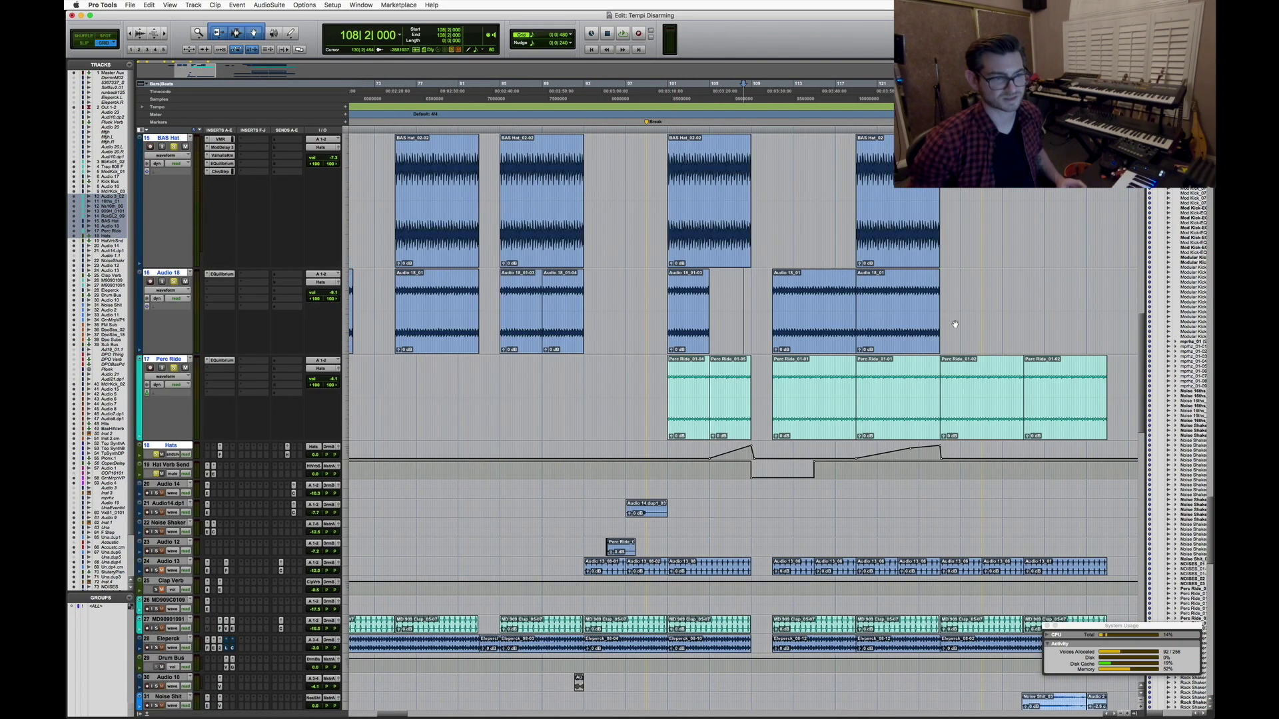
pyautogui.click(899, 285)
pyautogui.press('super+bracketright')
pyautogui.press('super+bracketright')
pyautogui.press('super+bracketleft')
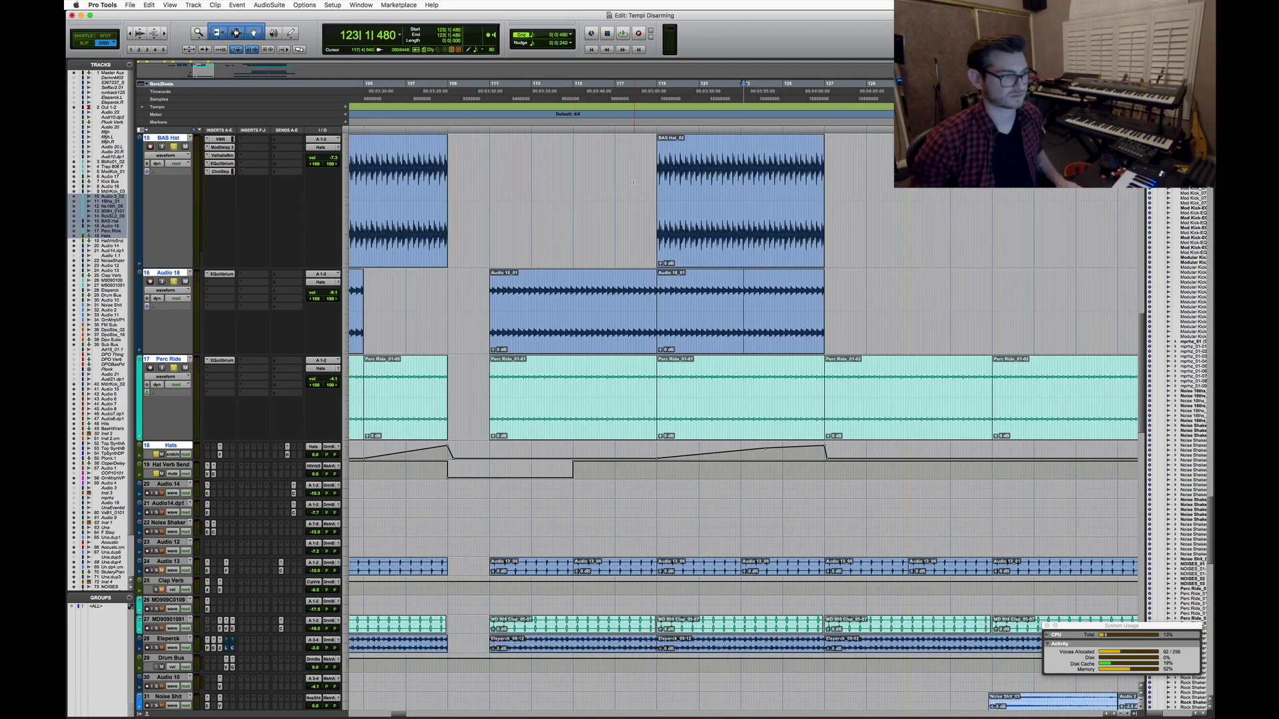
pyautogui.press('space')
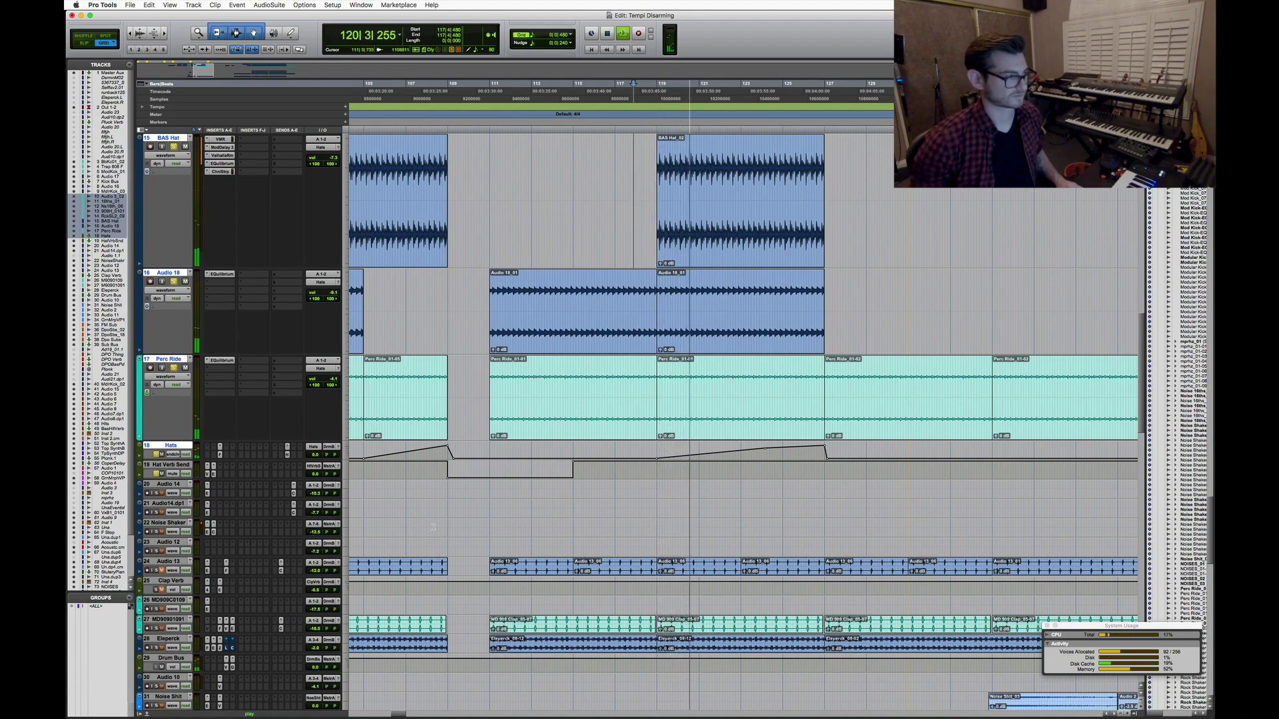
# Enlarge the Hat Verb Send track to show its mute automation during playback
pyautogui.click(344, 473)
pyautogui.click(360, 509)
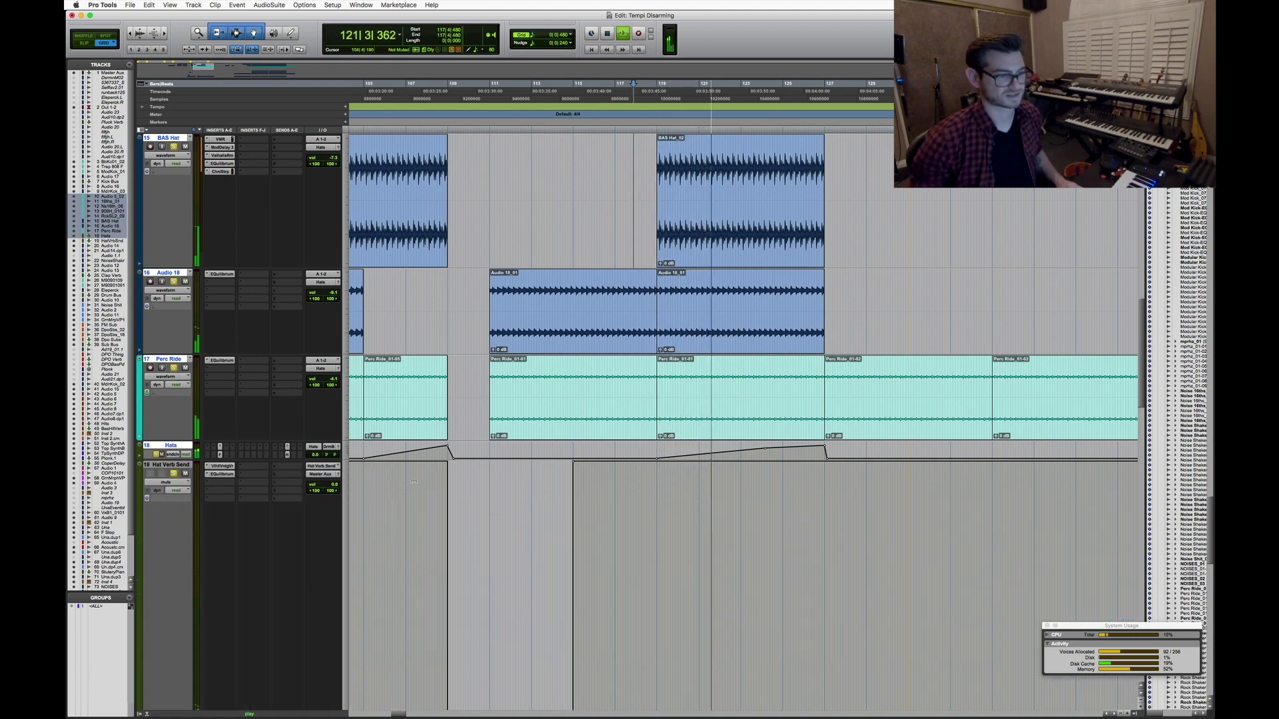
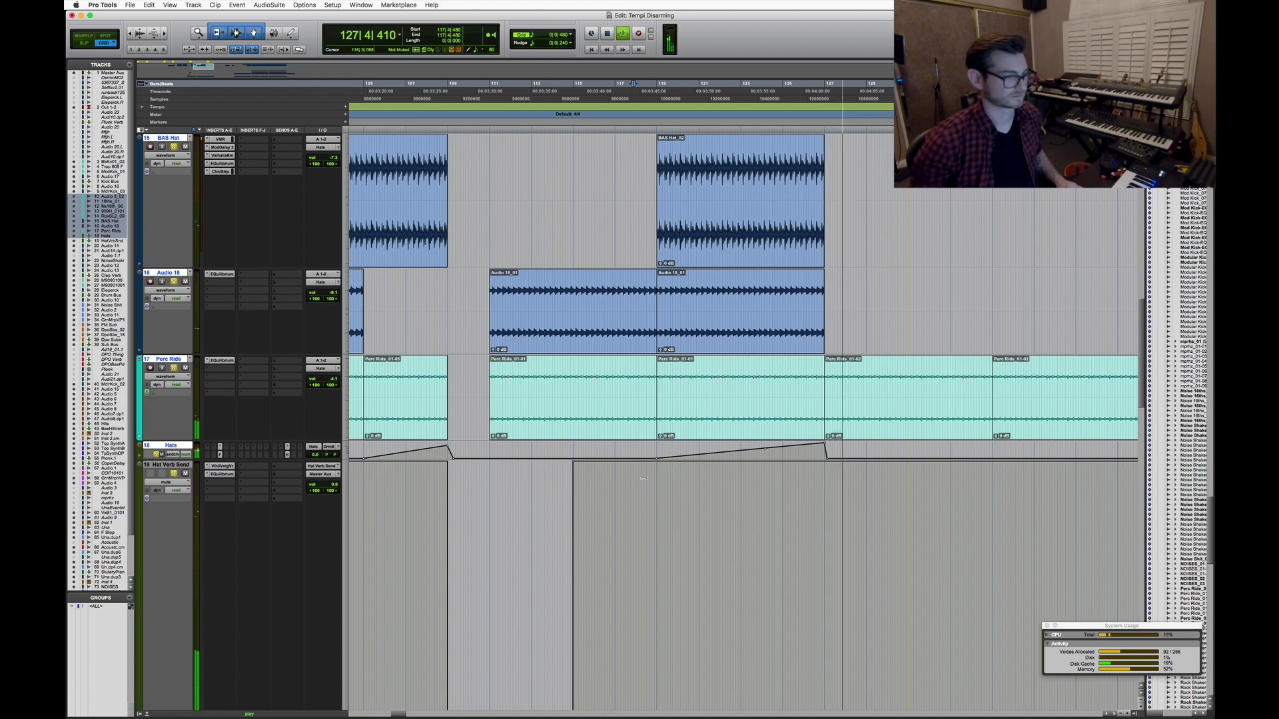
# Stop playback and return the enlarged tracks to a uniform medium height
pyautogui.press('space')
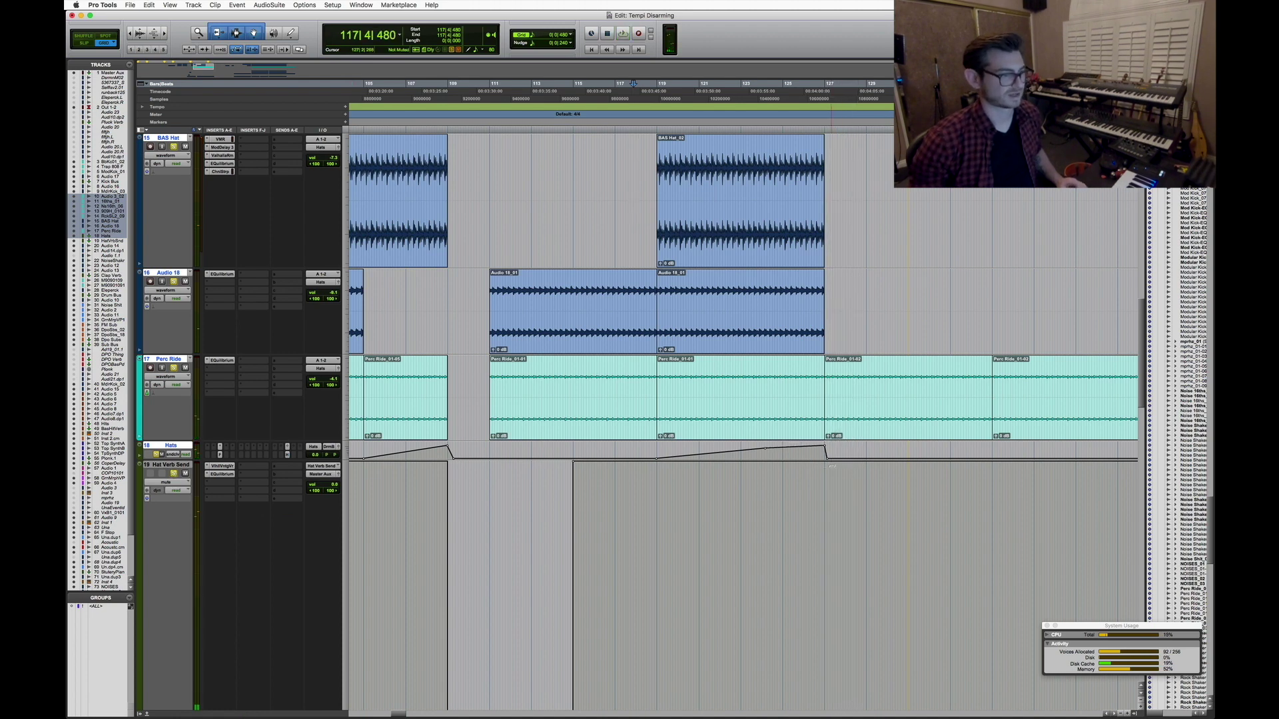
pyautogui.press('r')
pyautogui.press('r')
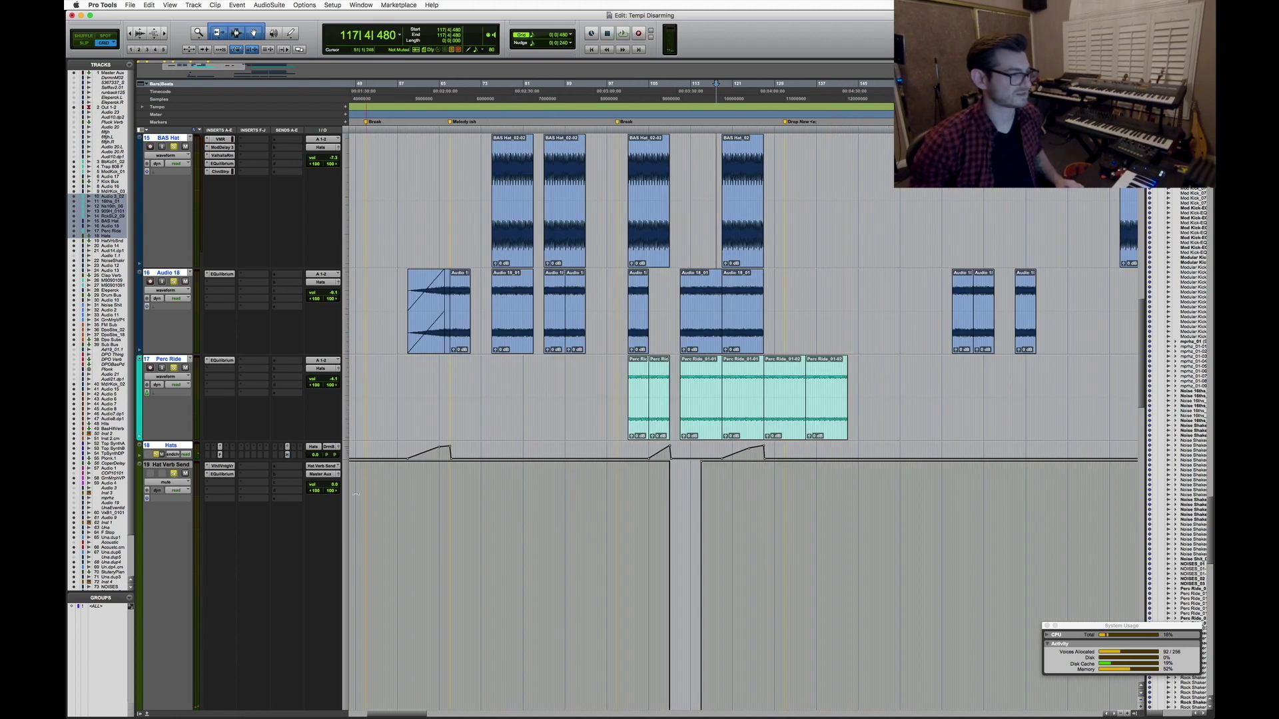
pyautogui.keyDown('alt'); pyautogui.click(344, 492); pyautogui.keyUp('alt')
pyautogui.keyDown('alt'); pyautogui.click(359, 471); pyautogui.keyUp('alt')
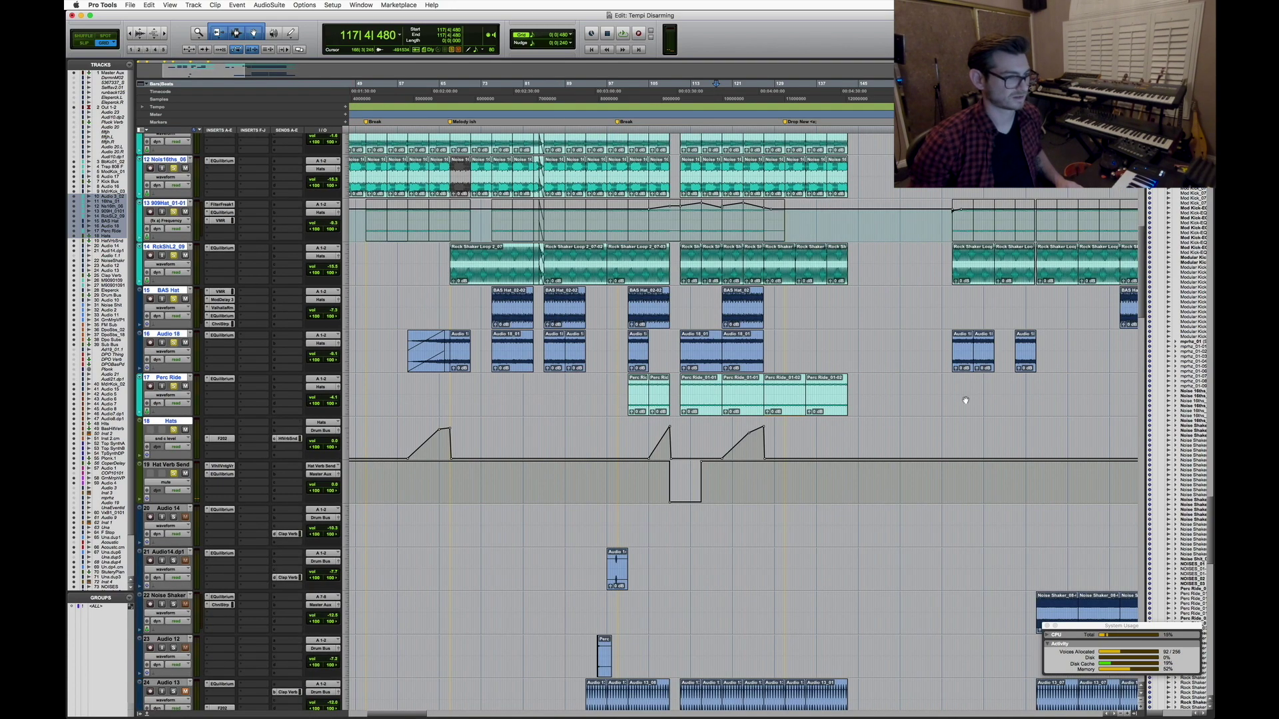
# Select the first two Audio 14 clips from bar 211 and play them with only Audio 14 soloed
pyautogui.press('r')
pyautogui.scroll(-1, 511, 469)
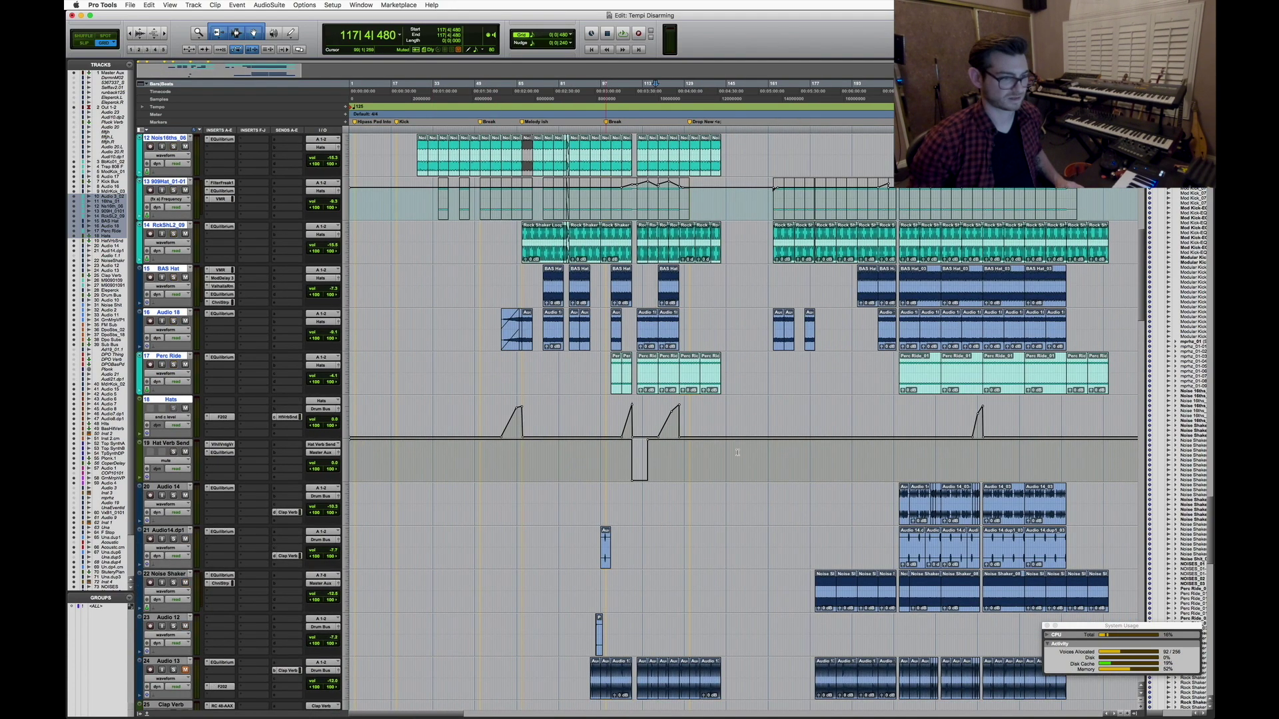
pyautogui.press('r')
pyautogui.scroll(-1, 705, 466)
pyautogui.click(633, 412)
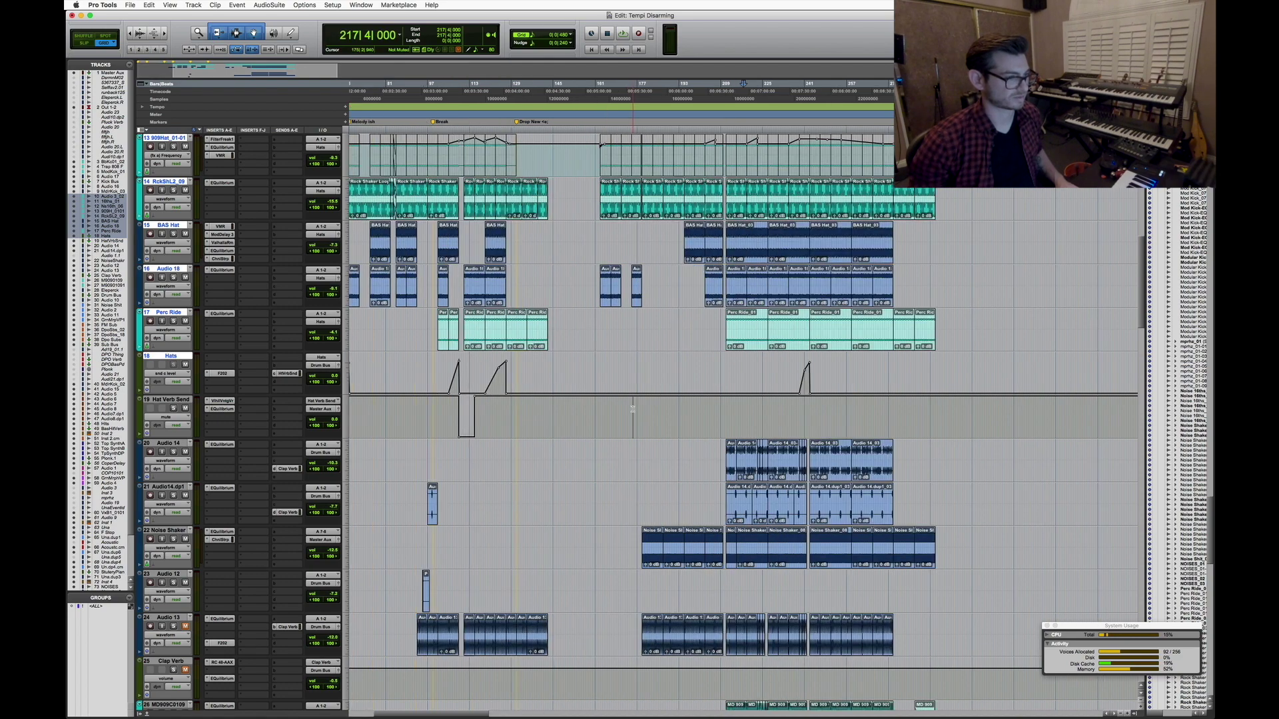
pyautogui.press('t')
pyautogui.press('t')
pyautogui.press('t')
pyautogui.press('t')
pyautogui.press('t')
pyautogui.click(491, 473)
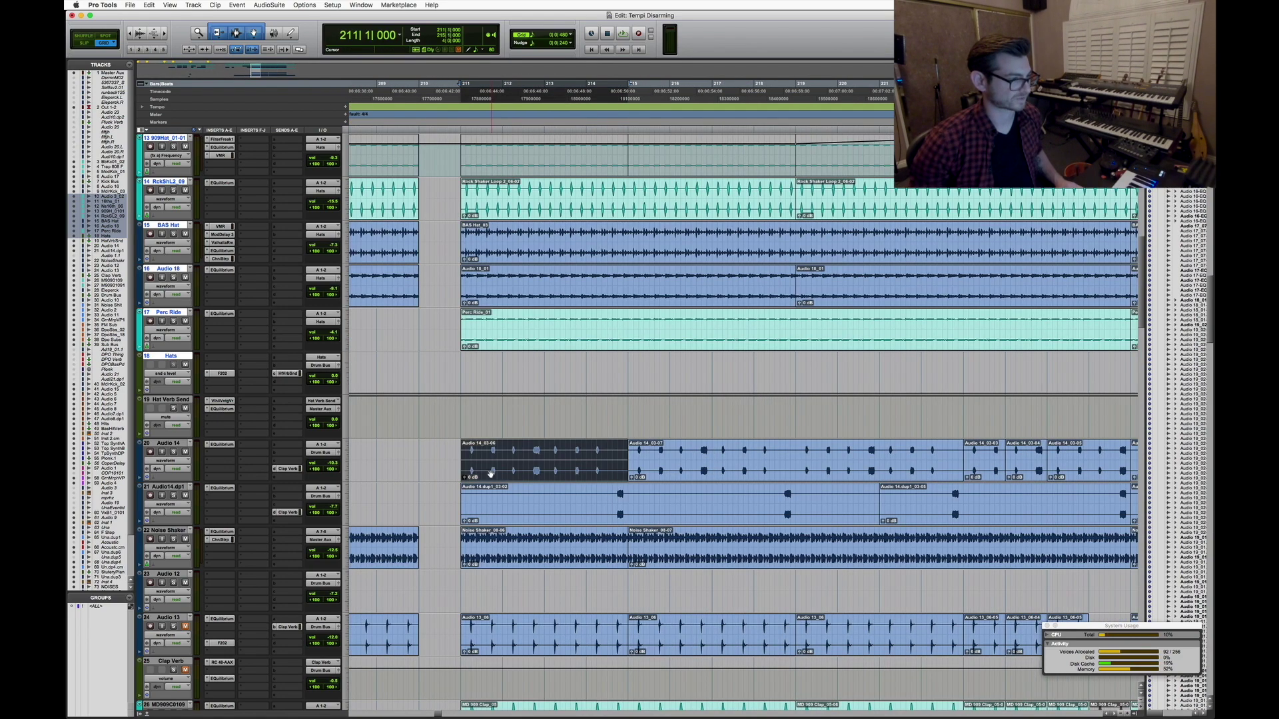
pyautogui.keyDown('shift'); pyautogui.click(731, 477); pyautogui.keyUp('shift')
pyautogui.press('space')
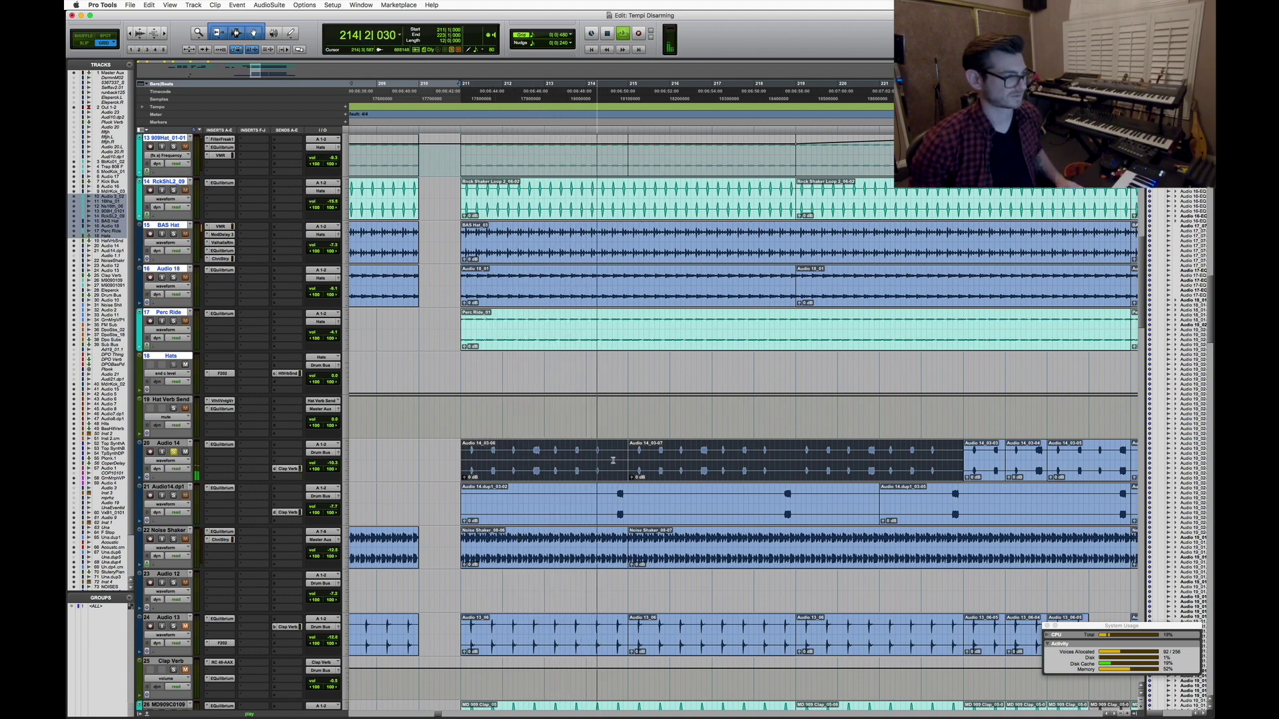
# Play Audio14.dup1 together with Audio 14 from 214|3|480
pyautogui.press('space')
pyautogui.click(613, 495)
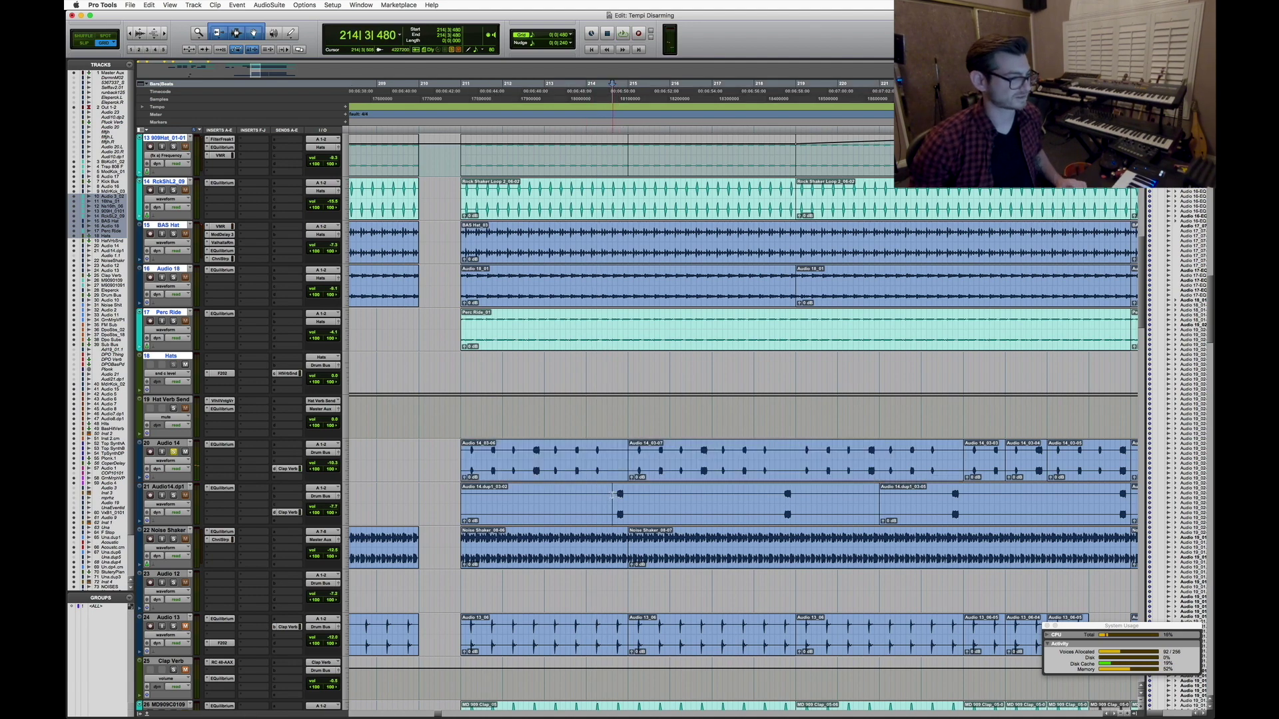
pyautogui.press('space')
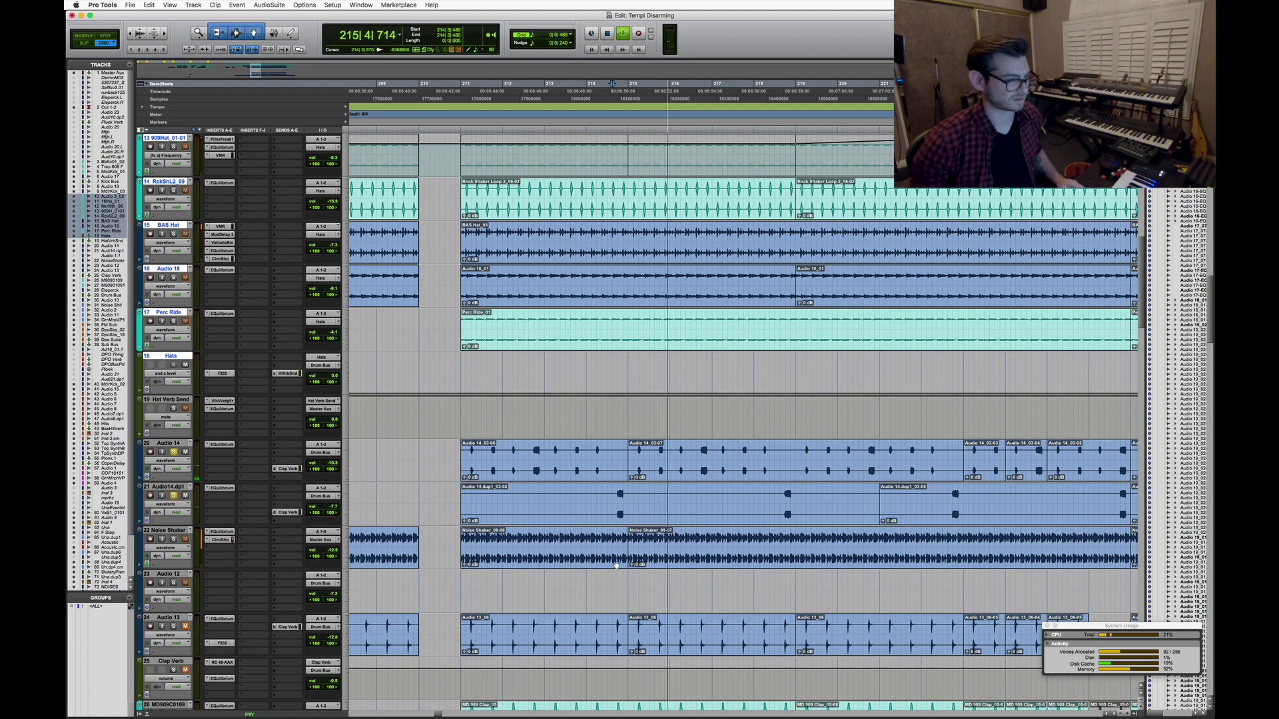
# Select the Noise Shaker clip at bar 211 and audition it with only Noise Shaker soloed
pyautogui.click(510, 557)
pyautogui.press('space')
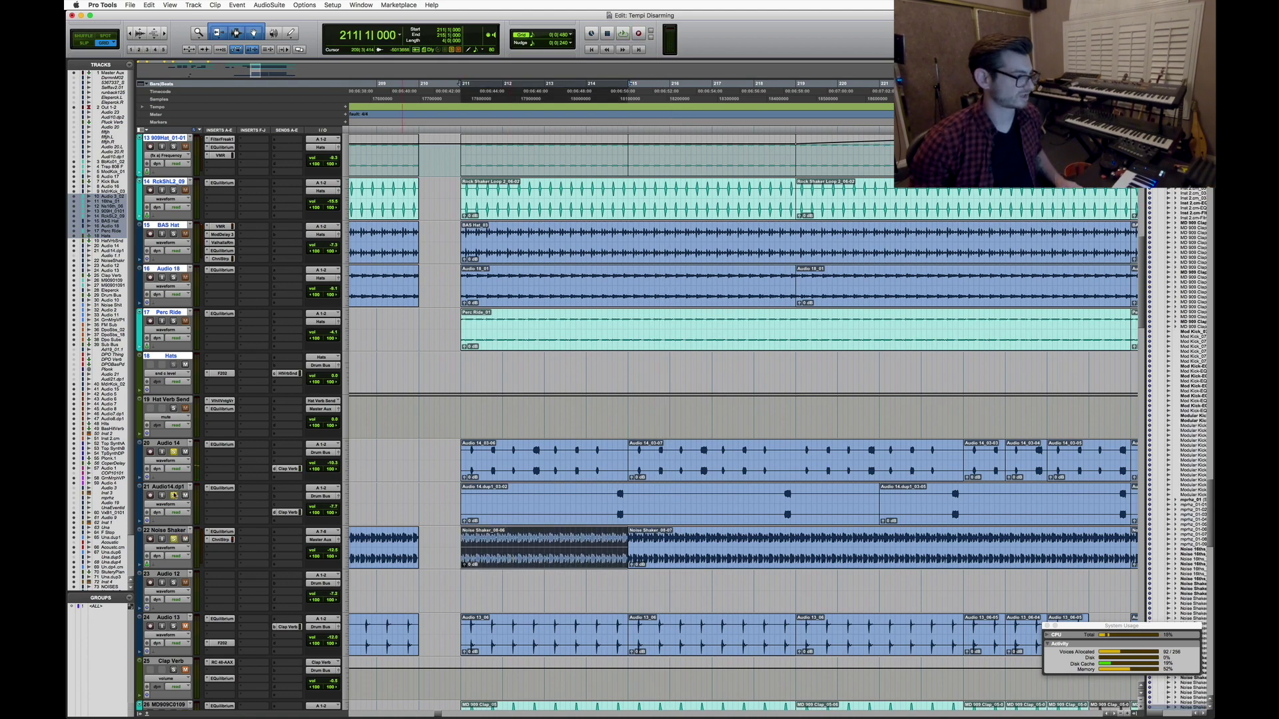
pyautogui.press('space')
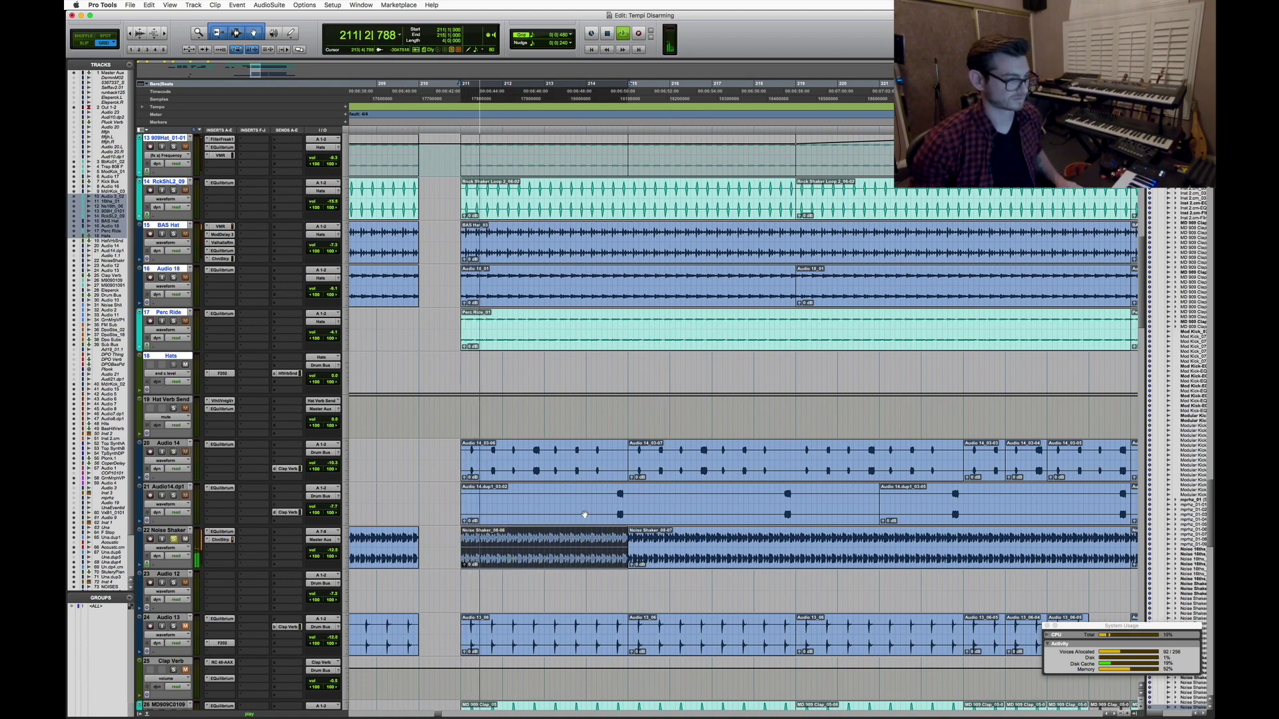
pyautogui.press('super+bracketright')
pyautogui.press('super+bracketright')
pyautogui.press('super+bracketleft')
pyautogui.press('super+bracketleft')
pyautogui.press('super+bracketleft')
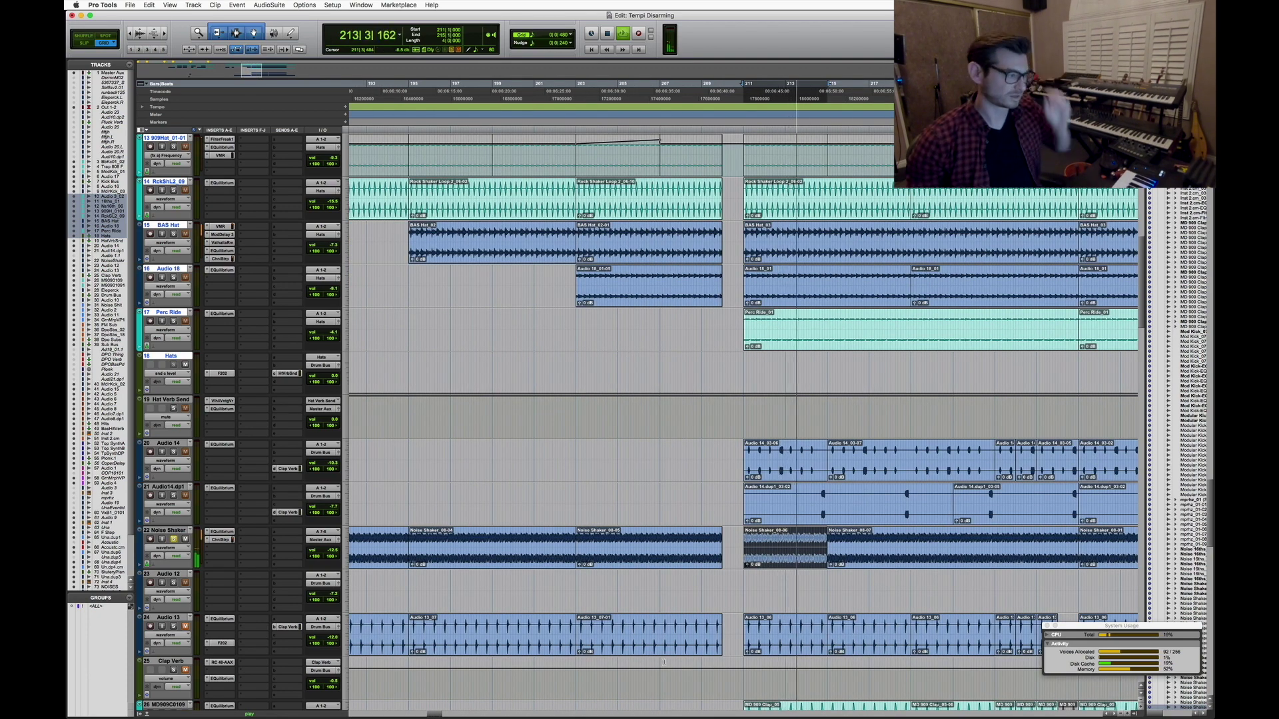
pyautogui.press('space')
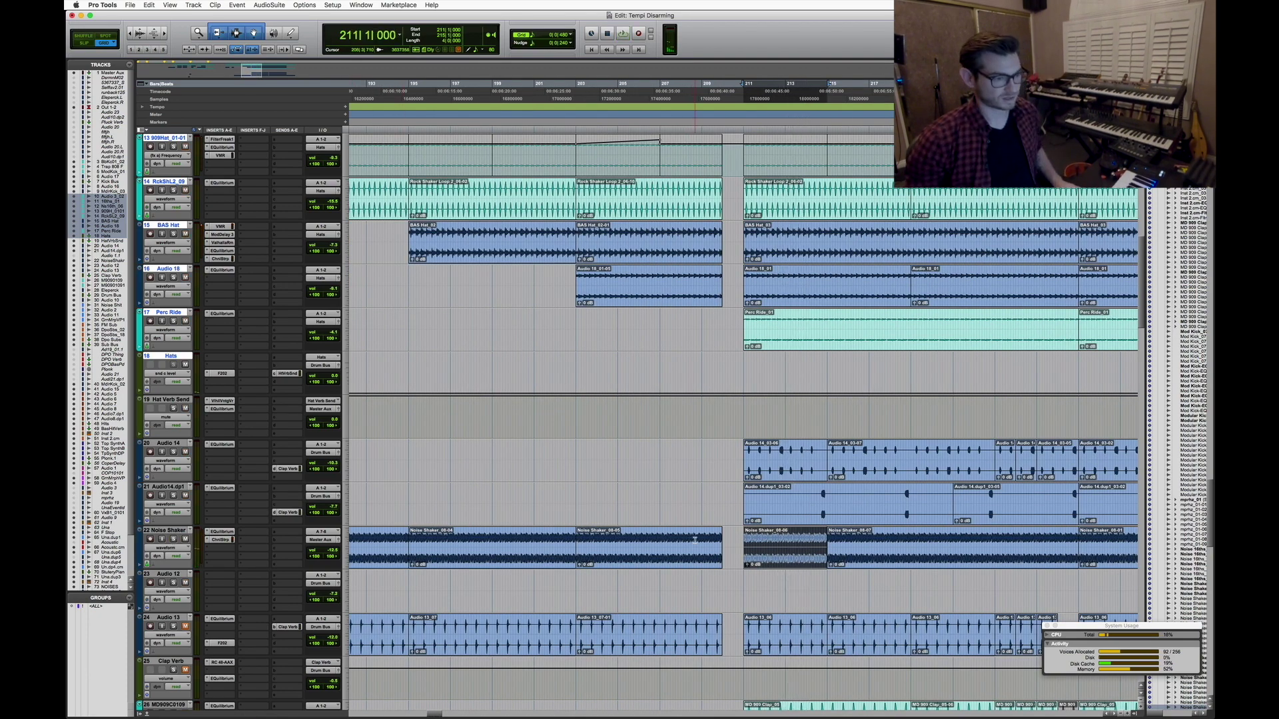
# Select the Audio 13 clip at bar 211 and audition it with only Audio 13 soloed
pyautogui.press('super+bracketleft')
pyautogui.scroll(-1, 695, 541)
pyautogui.scroll(-1, 766, 600)
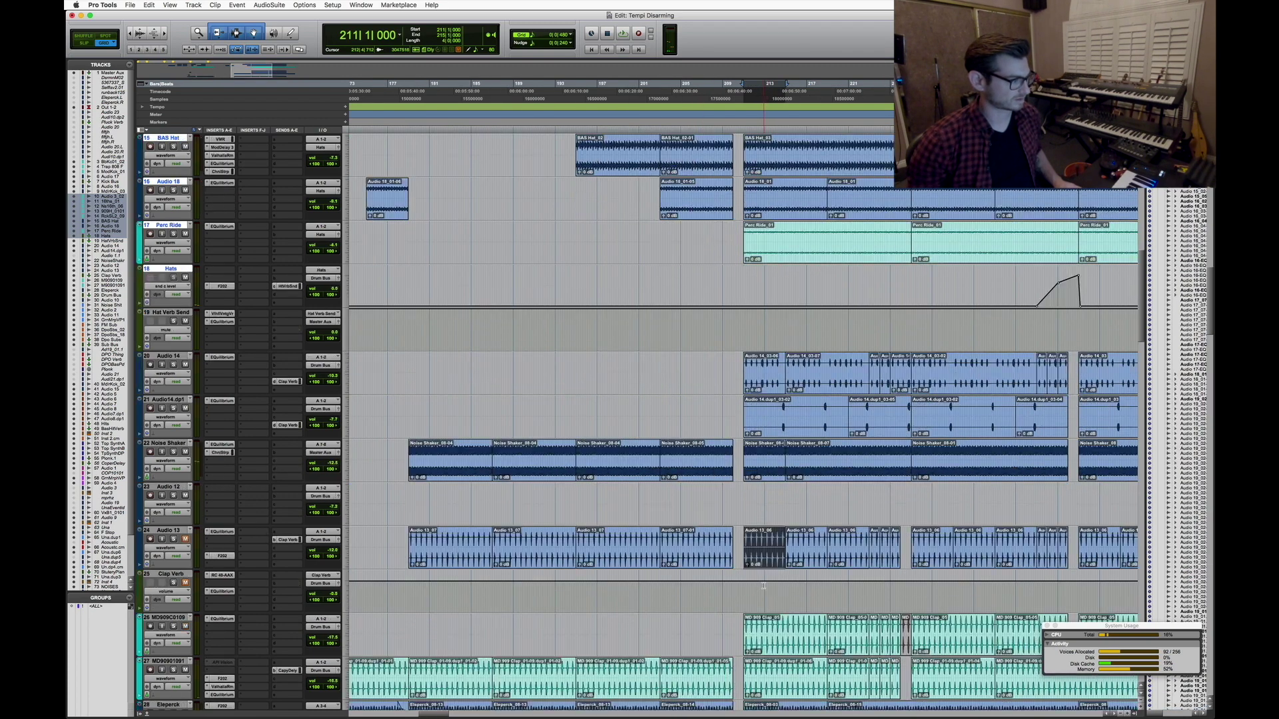
pyautogui.press('super+bracketleft')
pyautogui.press('super+bracketleft')
pyautogui.press('super+bracketright')
pyautogui.press('super+bracketright')
pyautogui.press('super+bracketright')
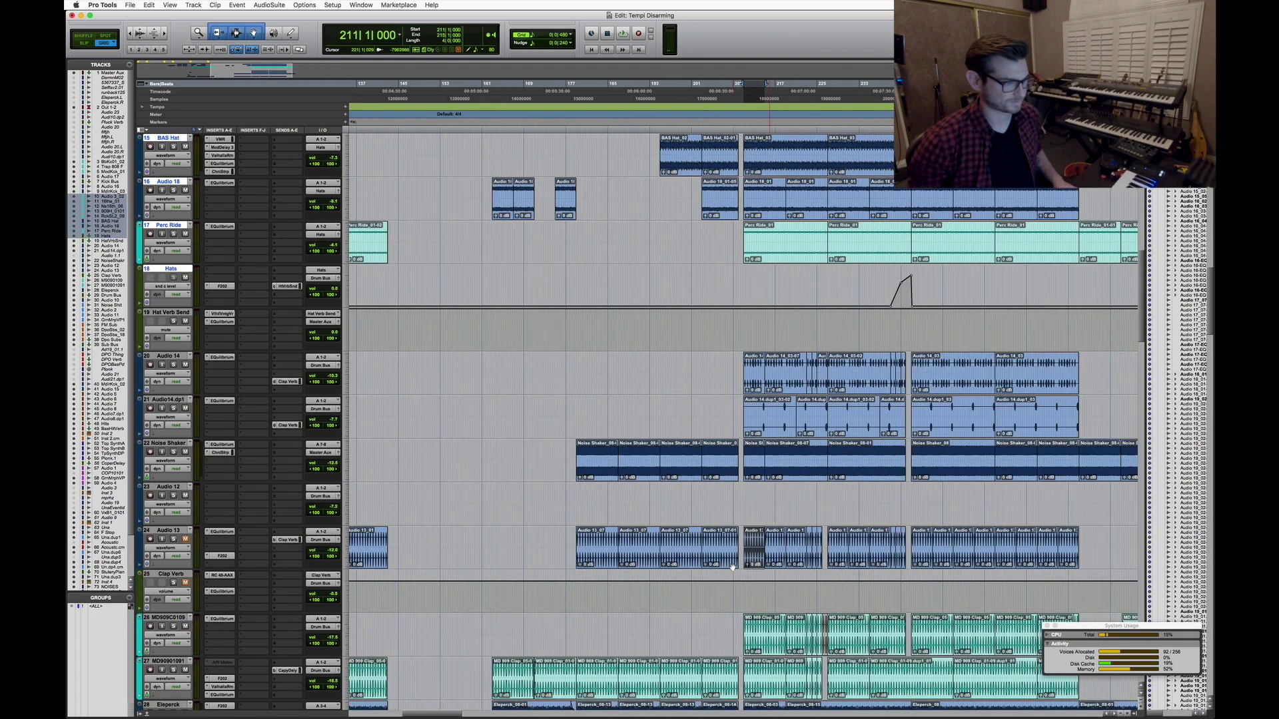
pyautogui.press('space')
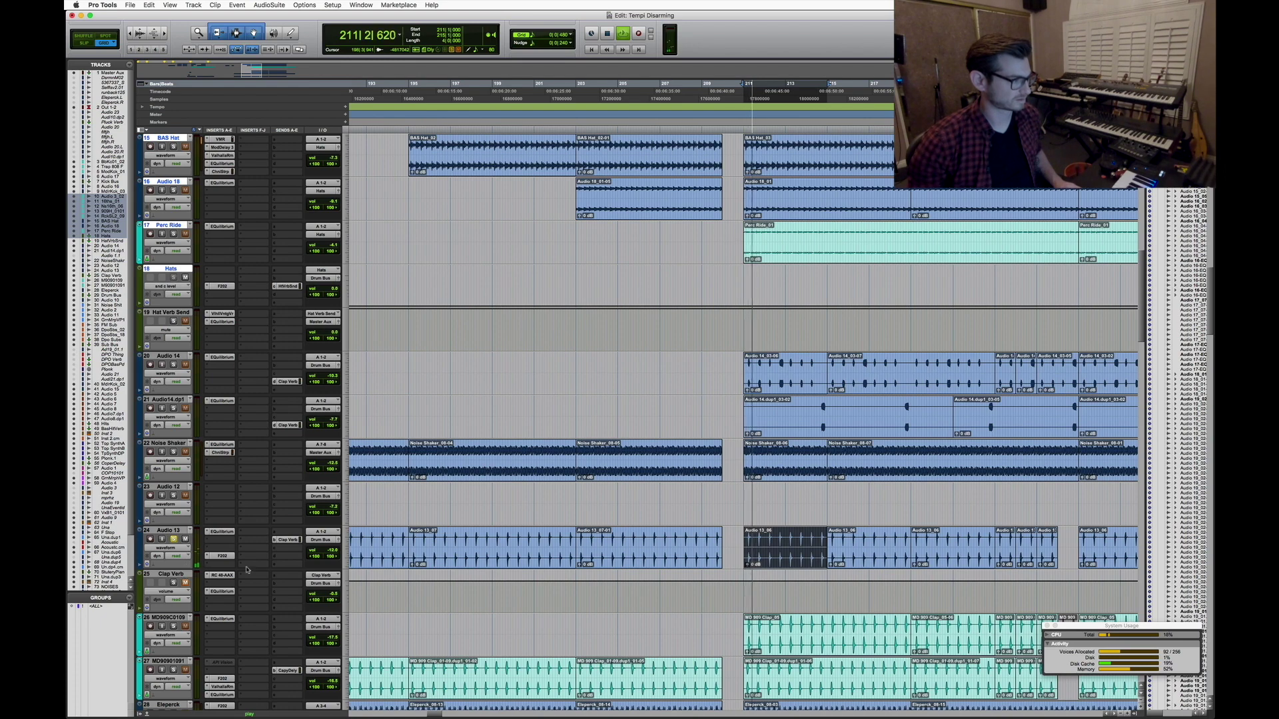
pyautogui.press('super+bracketright')
pyautogui.press('super+bracketright')
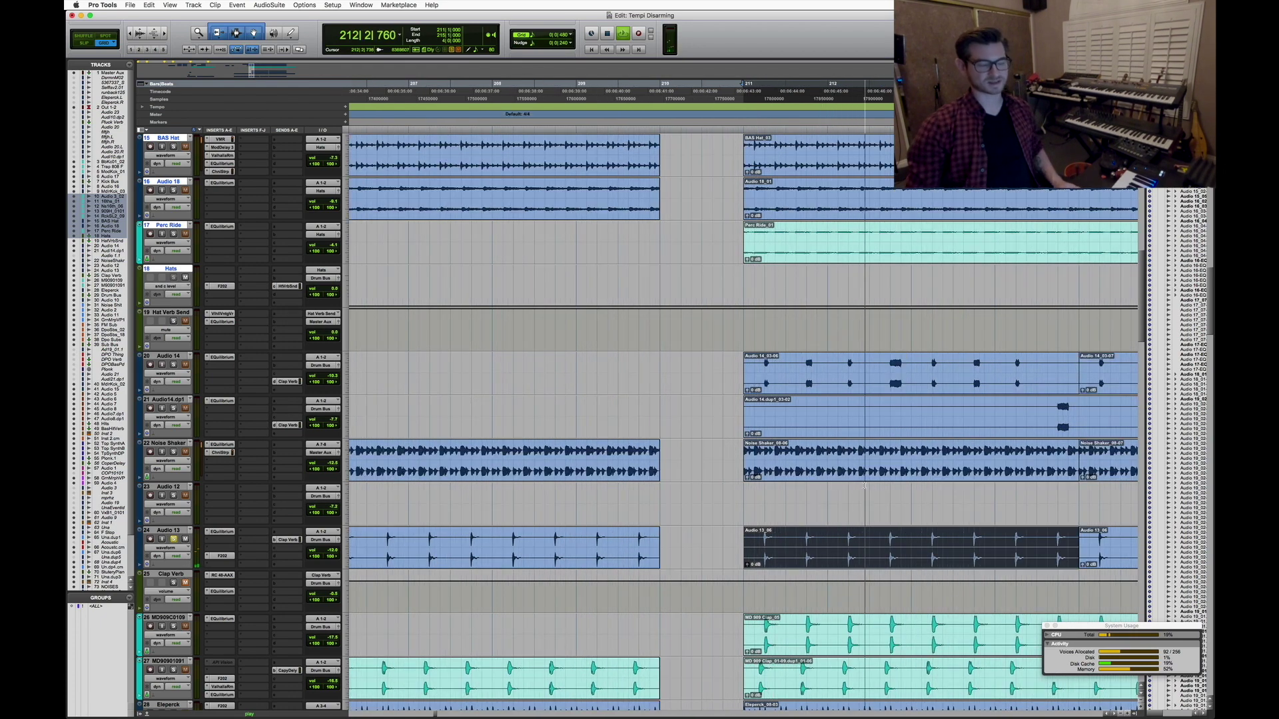
pyautogui.press('space')
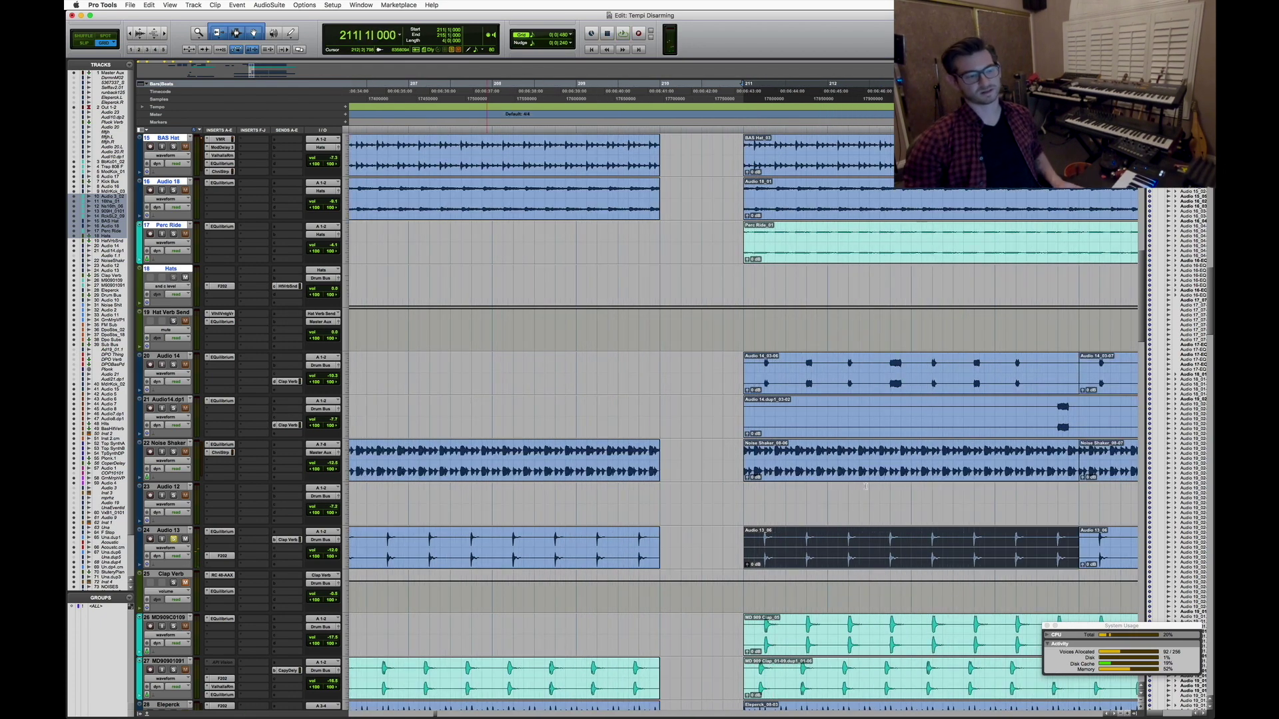
# Examine the Audio 13 hit at 211|2 up close, comparing its onset with the beat line and neighbouring percussion tracks
pyautogui.click(762, 591)
pyautogui.press('super+bracketright')
pyautogui.press('super+bracketright')
pyautogui.press('super+bracketright')
pyautogui.press('super+bracketright')
pyautogui.press('super+bracketright')
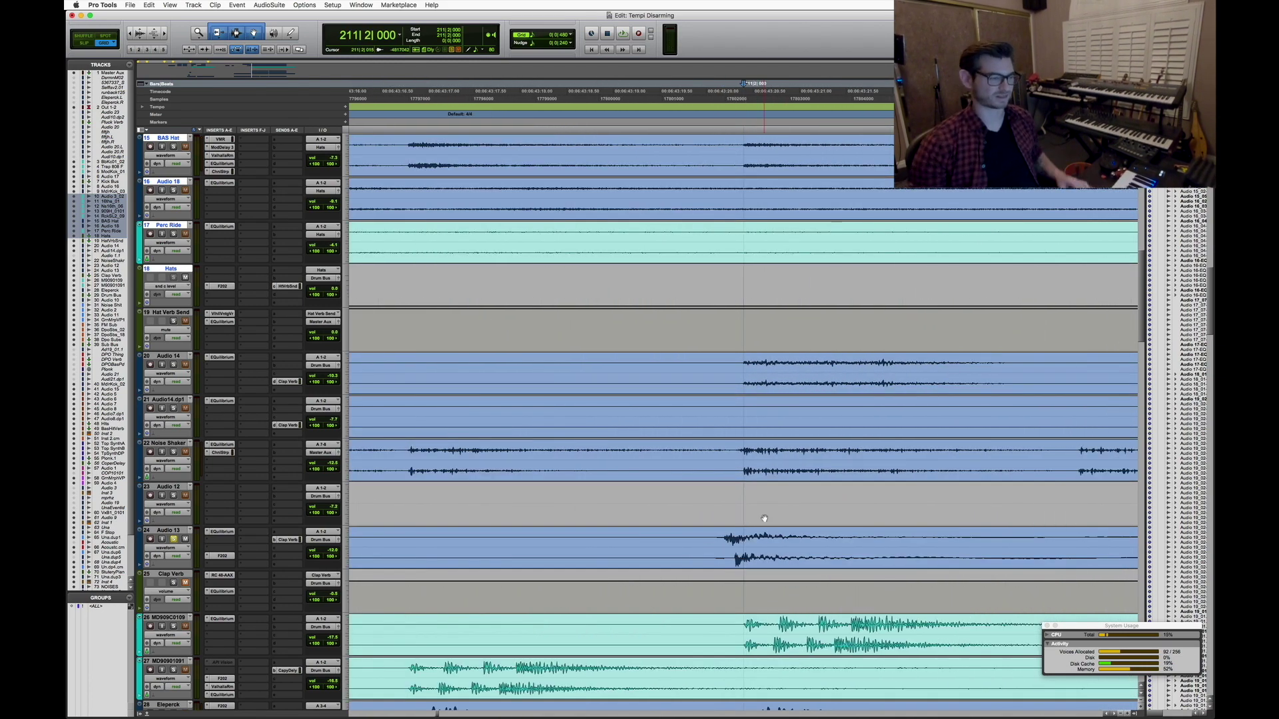
pyautogui.press('super+bracketright')
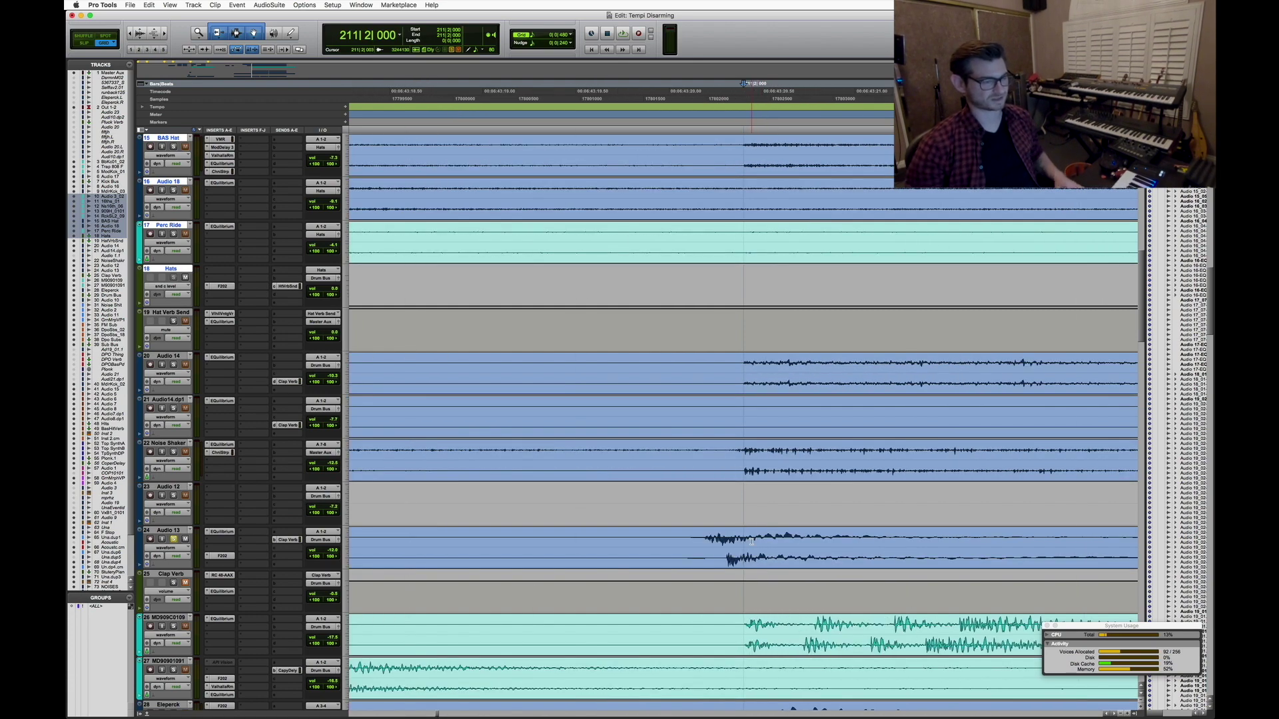
pyautogui.press('super+bracketleft')
pyautogui.press('super+bracketleft')
pyautogui.press('super+bracketleft')
pyautogui.press('super+bracketleft')
pyautogui.press('super+bracketleft')
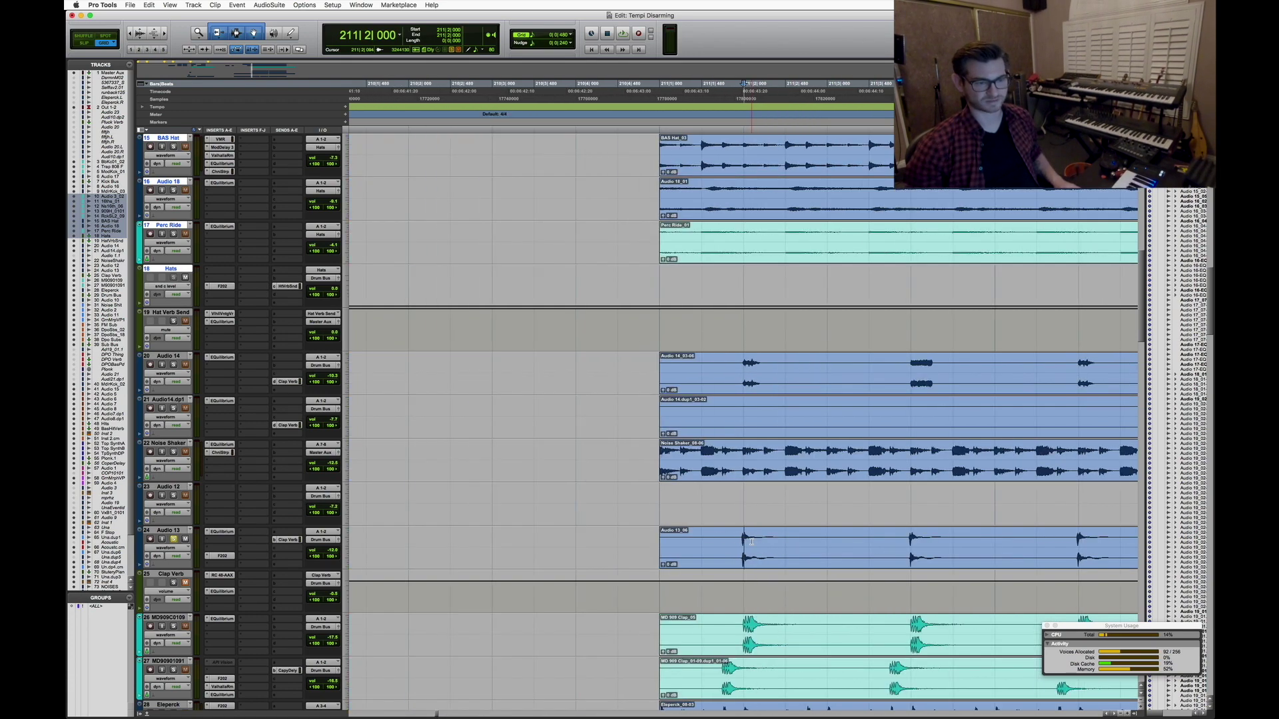
# Inspect the timing of the Audio 13 hit at 211|4, and select bar 211 on that track
pyautogui.click(899, 529)
pyautogui.press('super+bracketright')
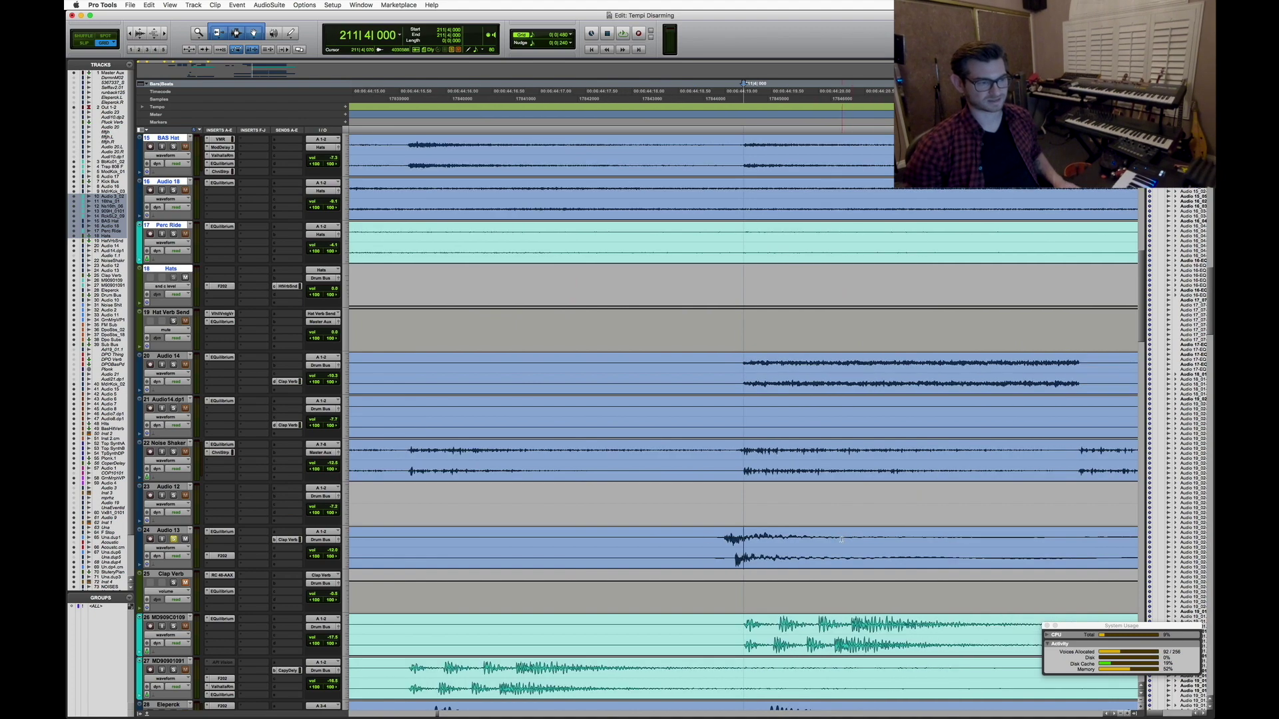
pyautogui.press('super+bracketleft')
pyautogui.press('super+bracketleft')
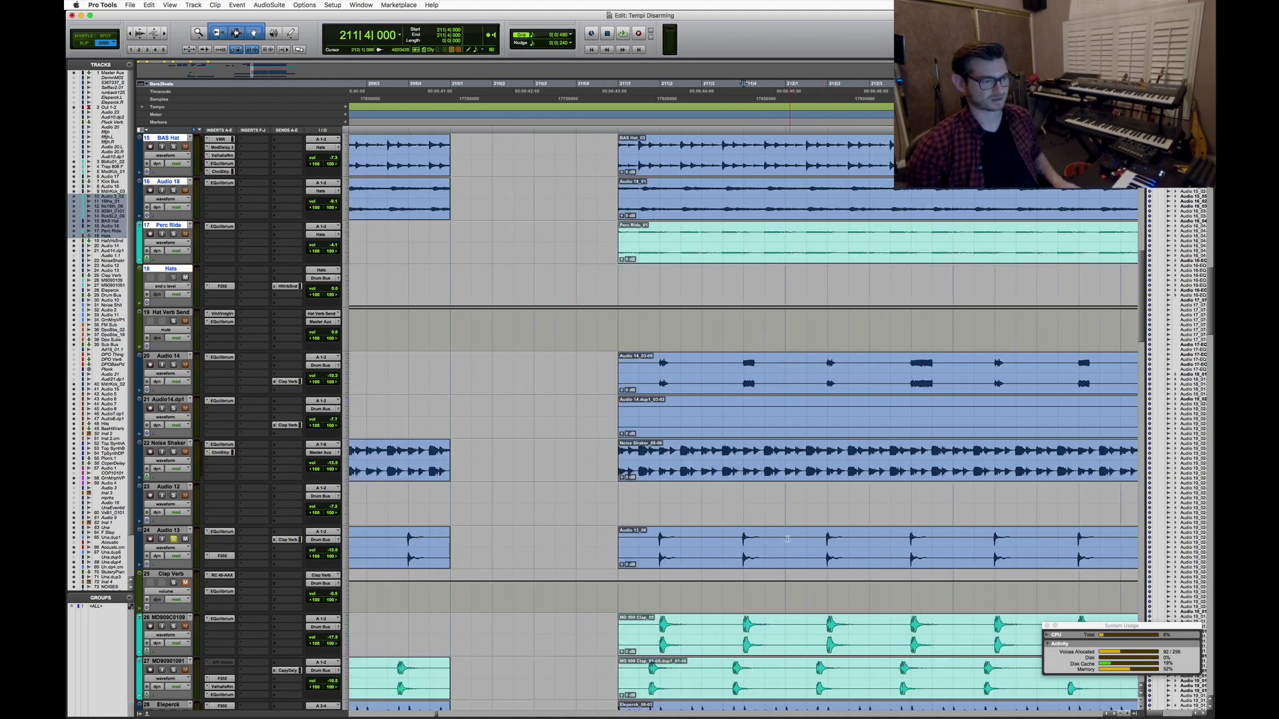
pyautogui.moveTo(787, 538); pyautogui.dragTo(626, 543)
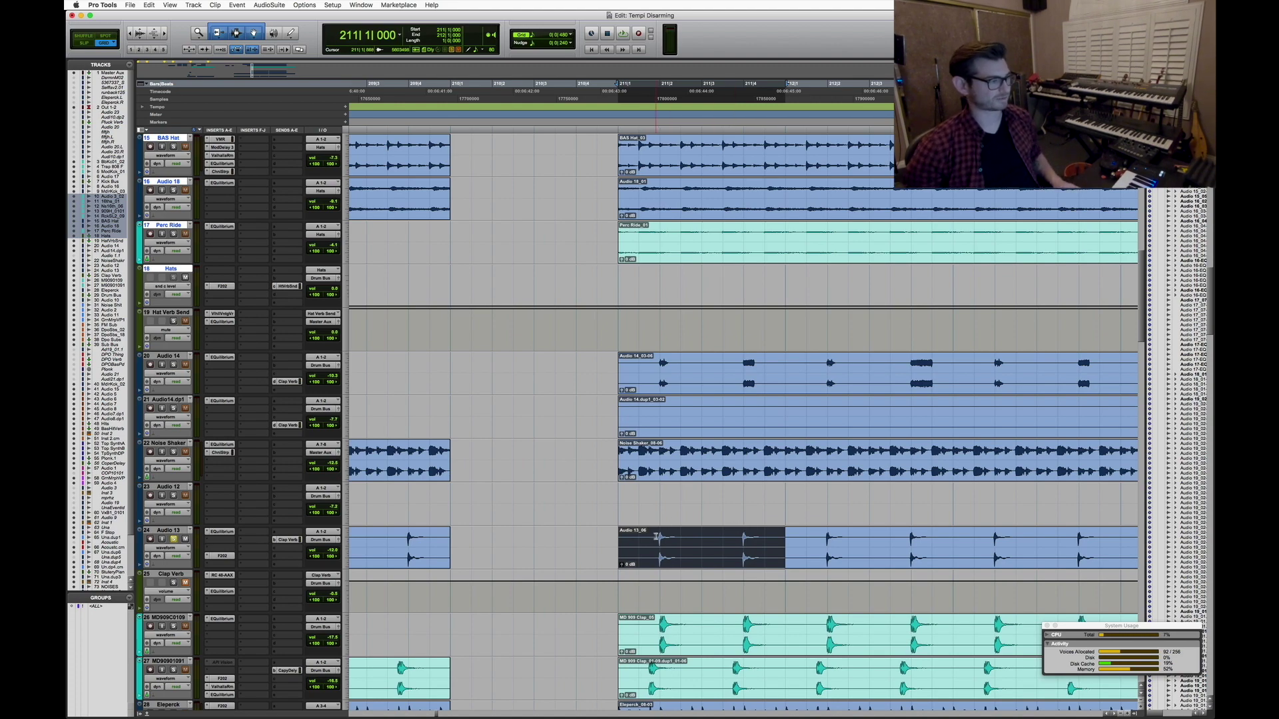
# Recheck the start of the Audio 13 hit at 211|2 in close-up, and select the whole Audio 13 clip at bar 211
pyautogui.scroll(5, 658, 537)
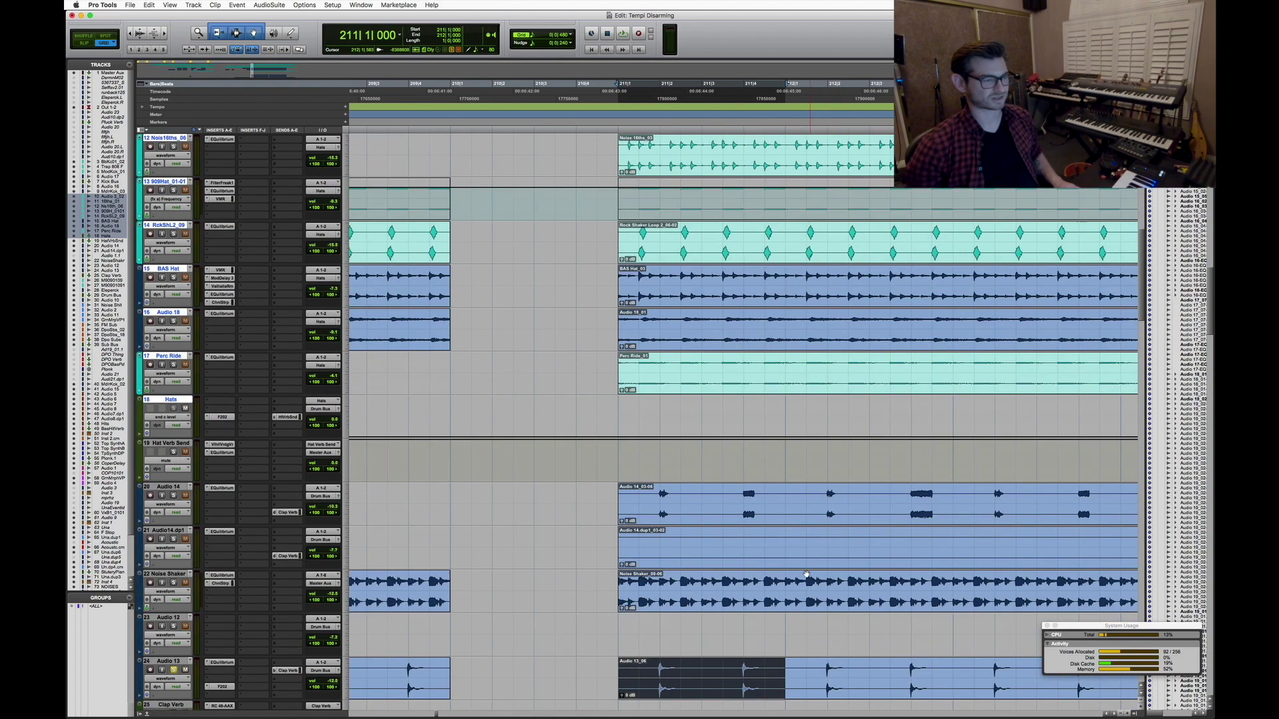
pyautogui.scroll(-3, 806, 574)
pyautogui.click(660, 578)
pyautogui.press('t')
pyautogui.press('t')
pyautogui.press('t')
pyautogui.press('t')
pyautogui.press('t')
pyautogui.press('t')
pyautogui.press('t')
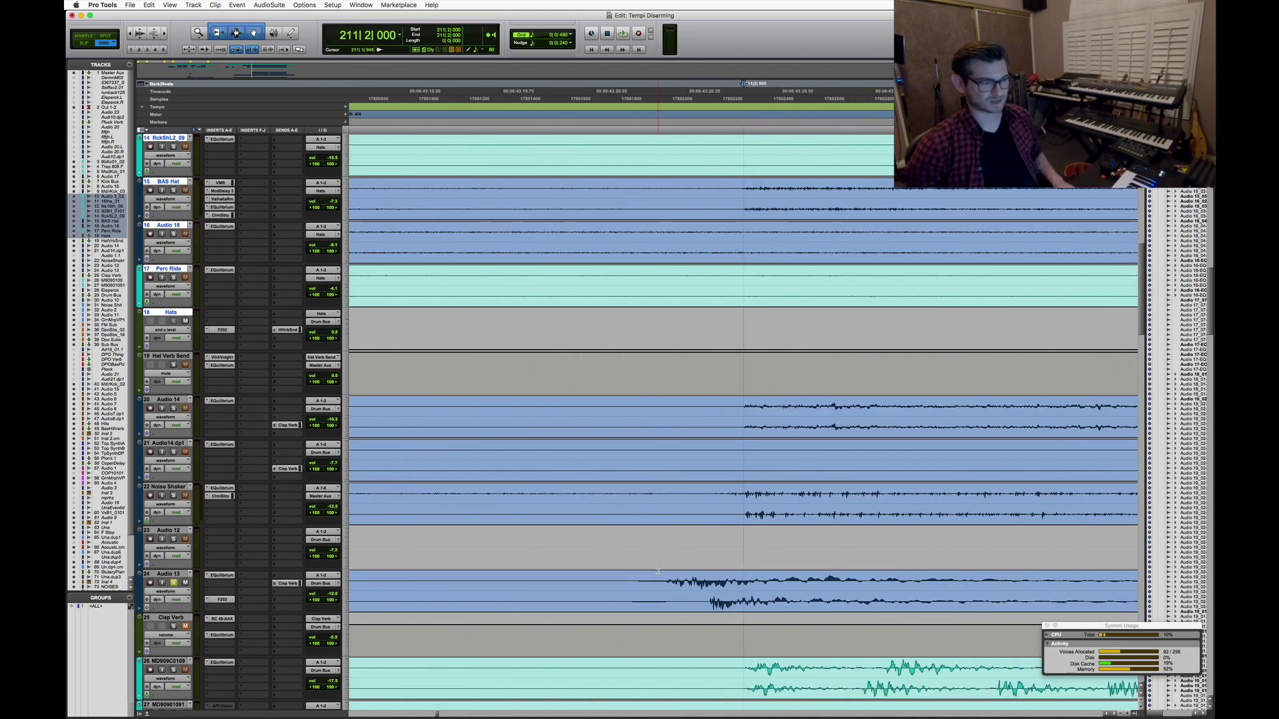
pyautogui.scroll(-10, 658, 571)
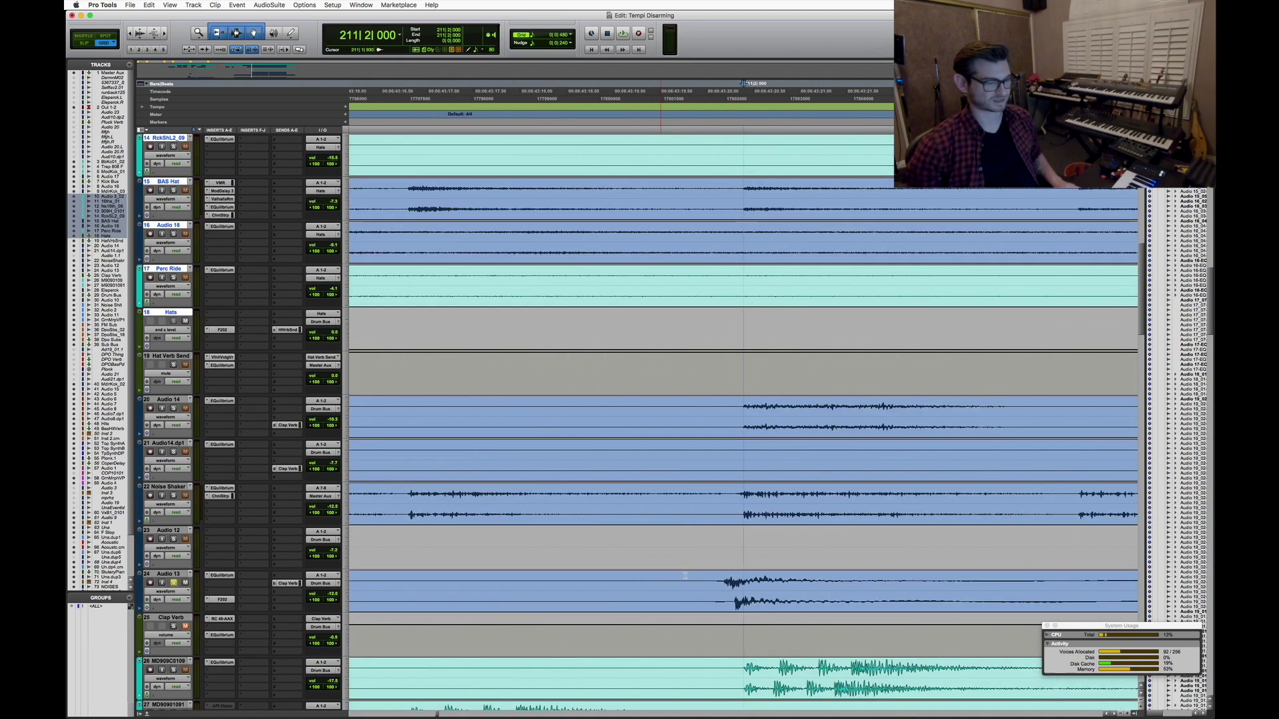
pyautogui.click(828, 584)
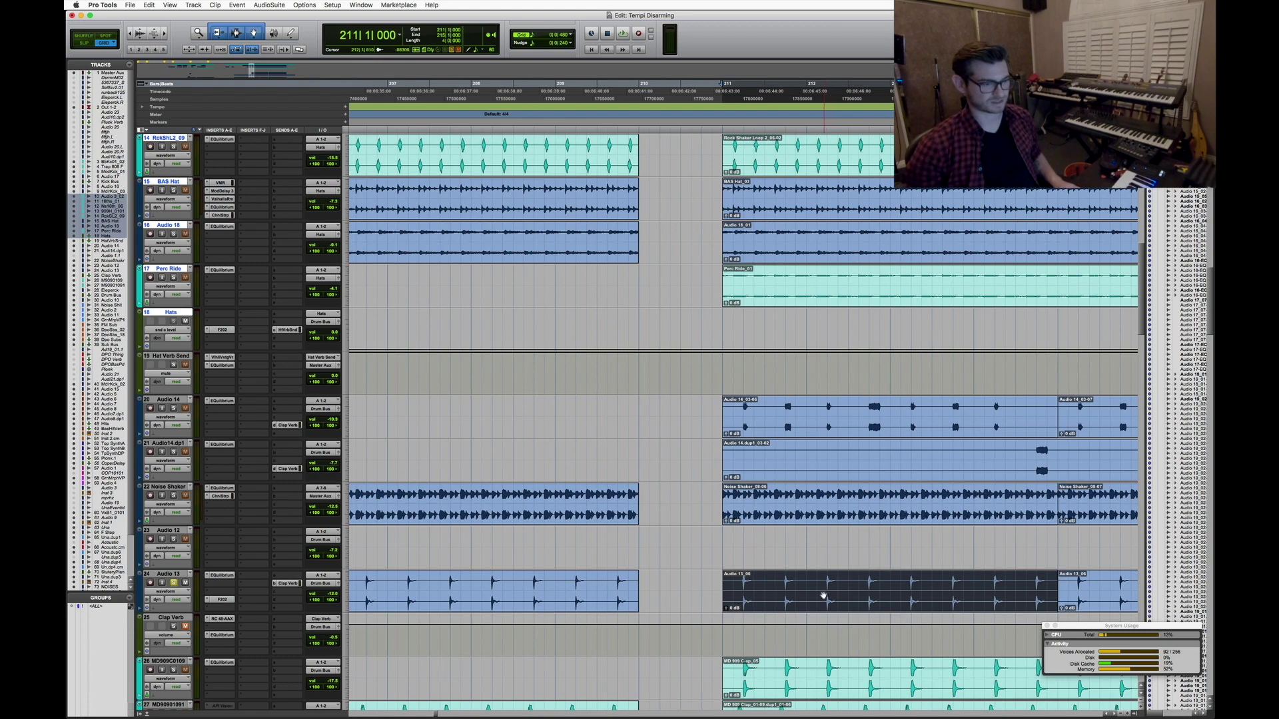
# Select the tracks from BobKick01_02 through Kick Bus, solo them alongside Audio 13, and play from bar 211
pyautogui.scroll(20, 628, 571)
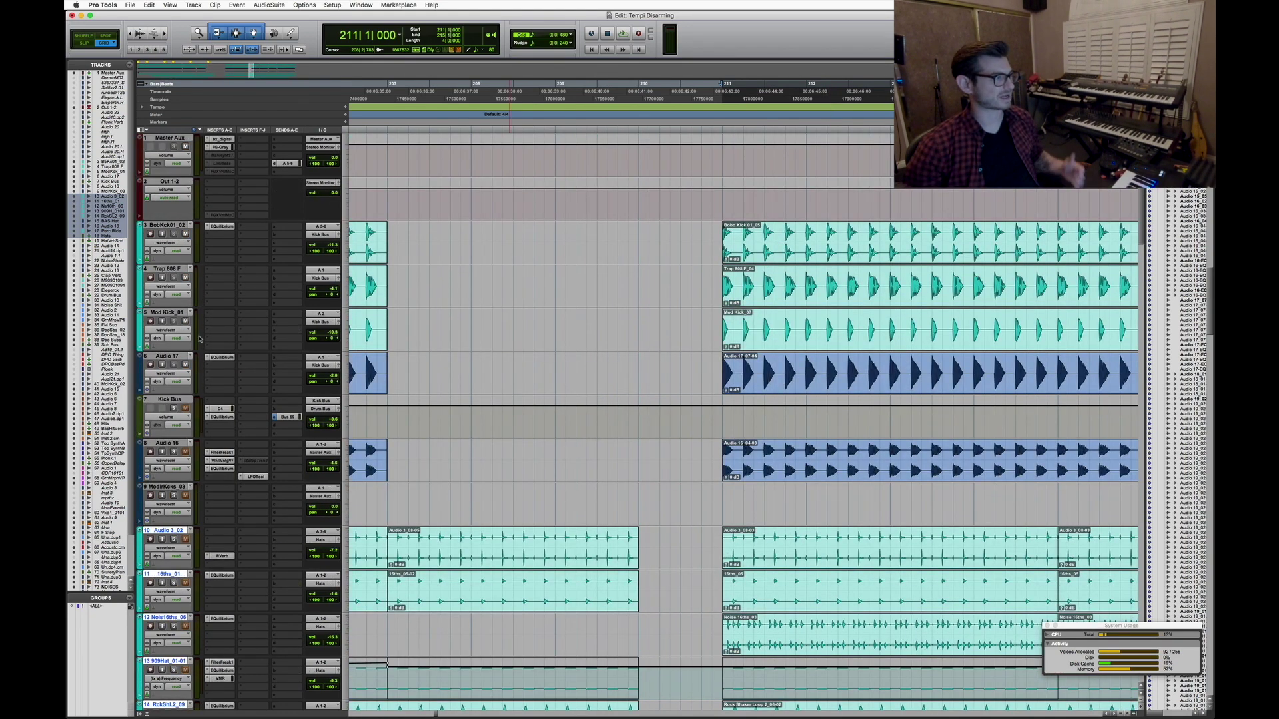
pyautogui.click(166, 225)
pyautogui.keyDown('shift'); pyautogui.click(171, 401); pyautogui.keyUp('shift')
pyautogui.click(174, 407)
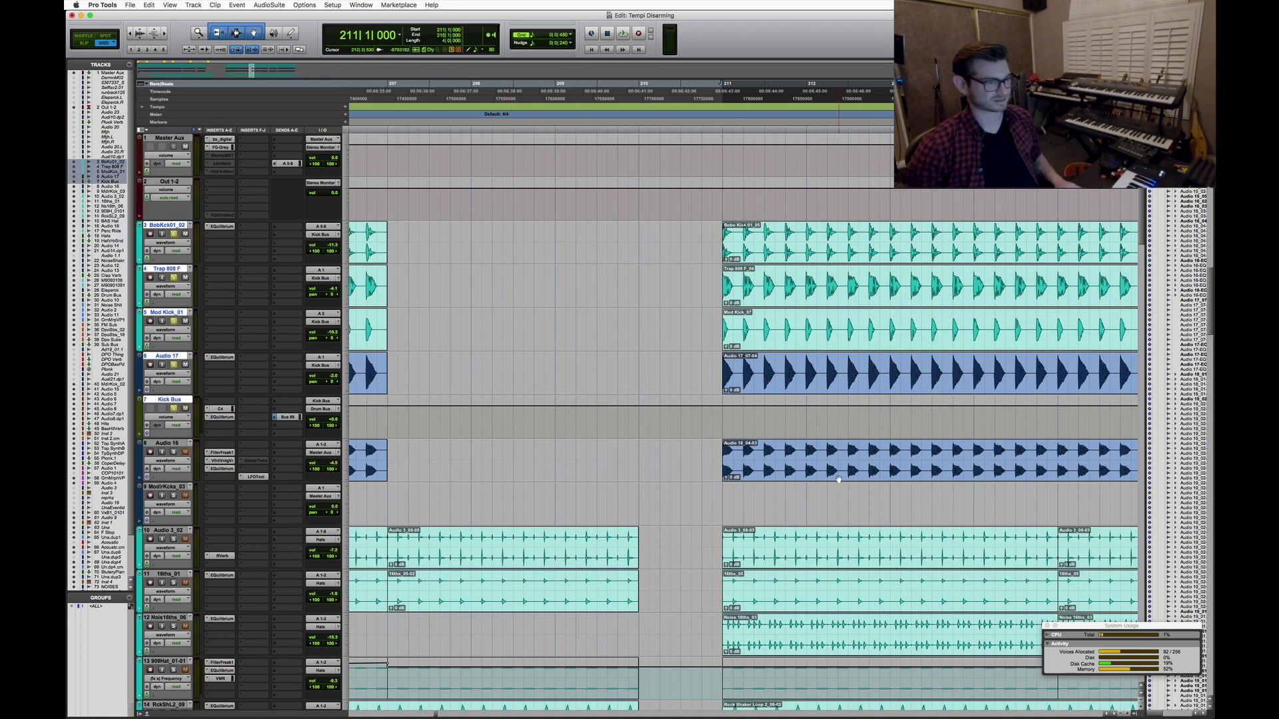
pyautogui.press('space')
pyautogui.scroll(-15, 829, 490)
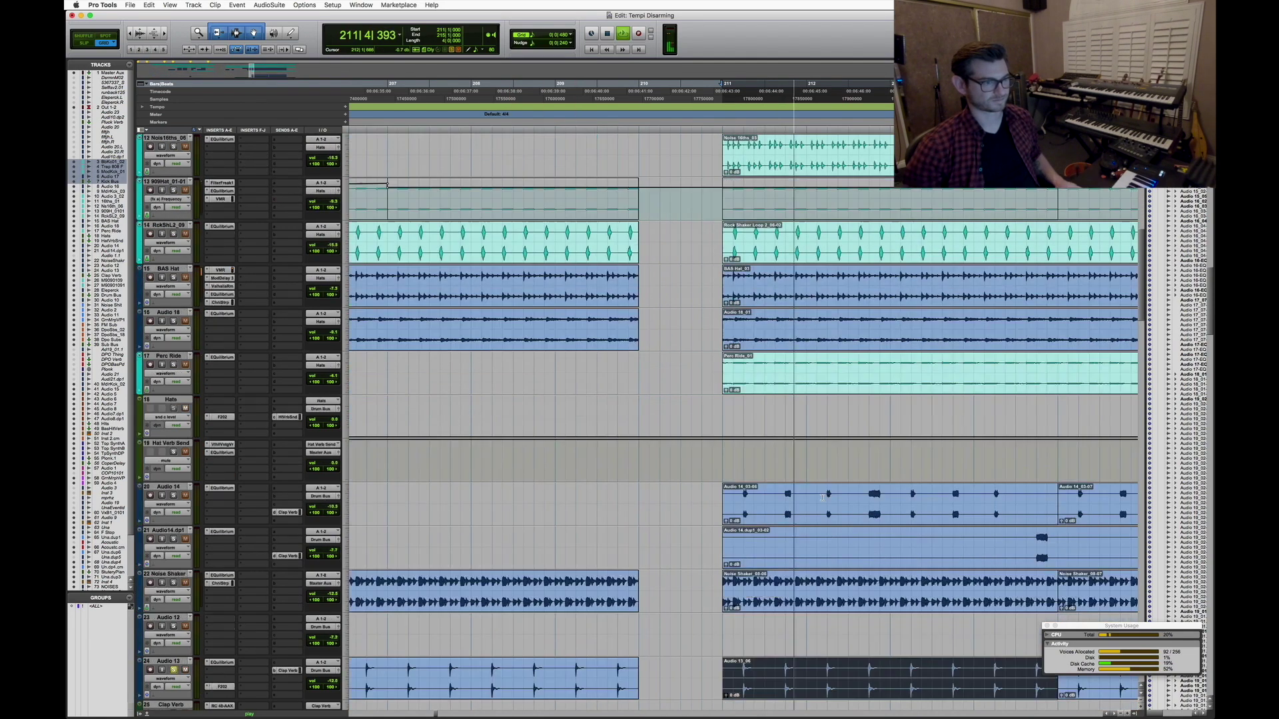
pyautogui.scroll(-10, 823, 498)
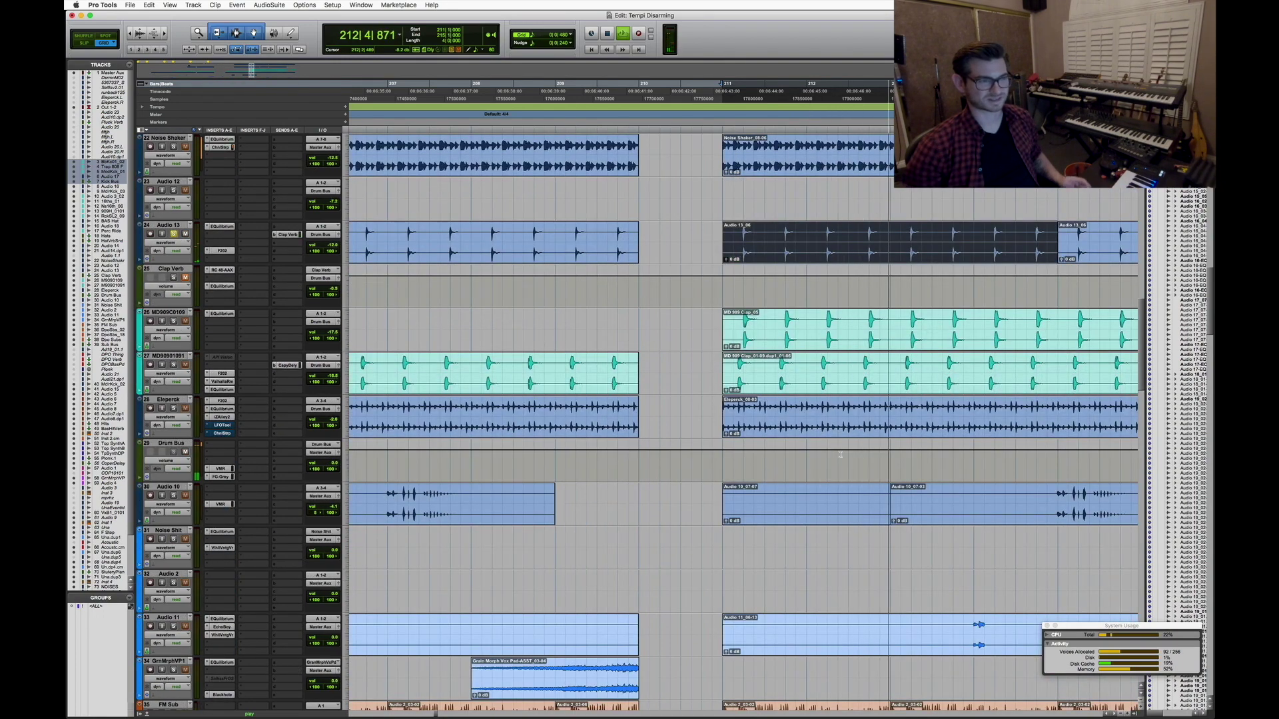
pyautogui.press('space')
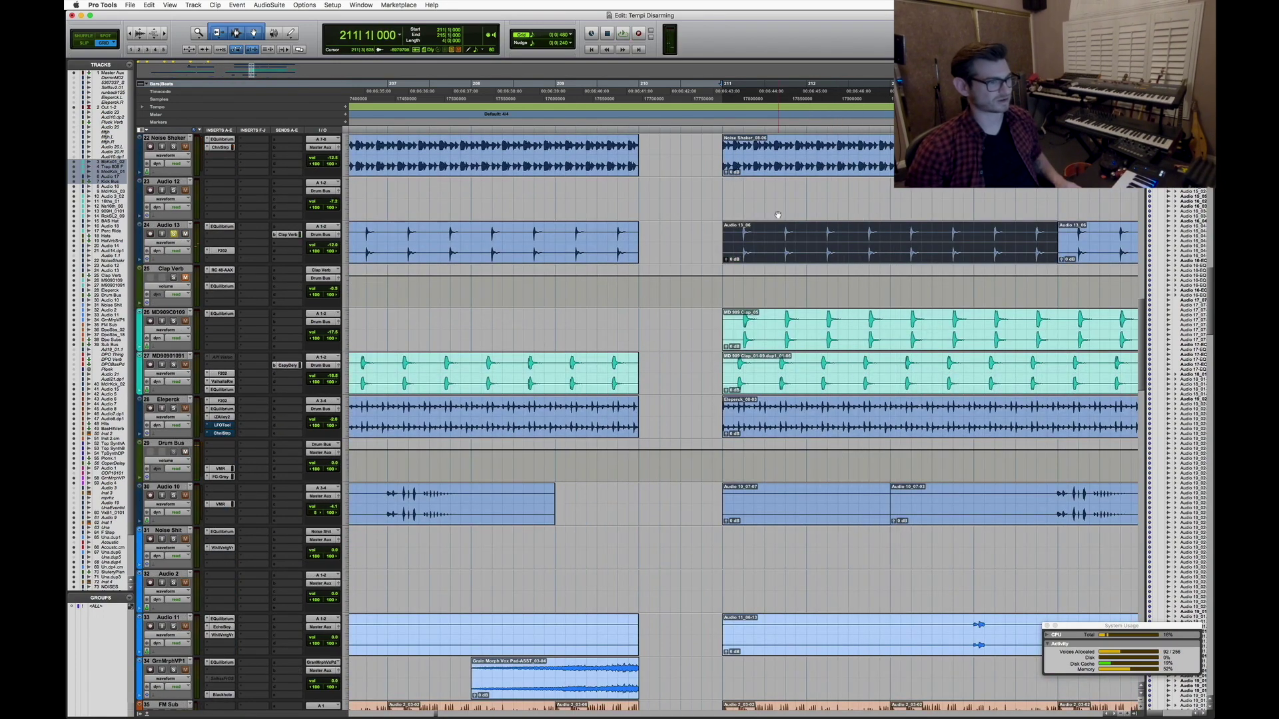
# Select the MD 909 clap clip at bar 211 on track 26 and inspect its 211|2 hit up close against the neighbouring percussion
pyautogui.scroll(-5, 787, 346)
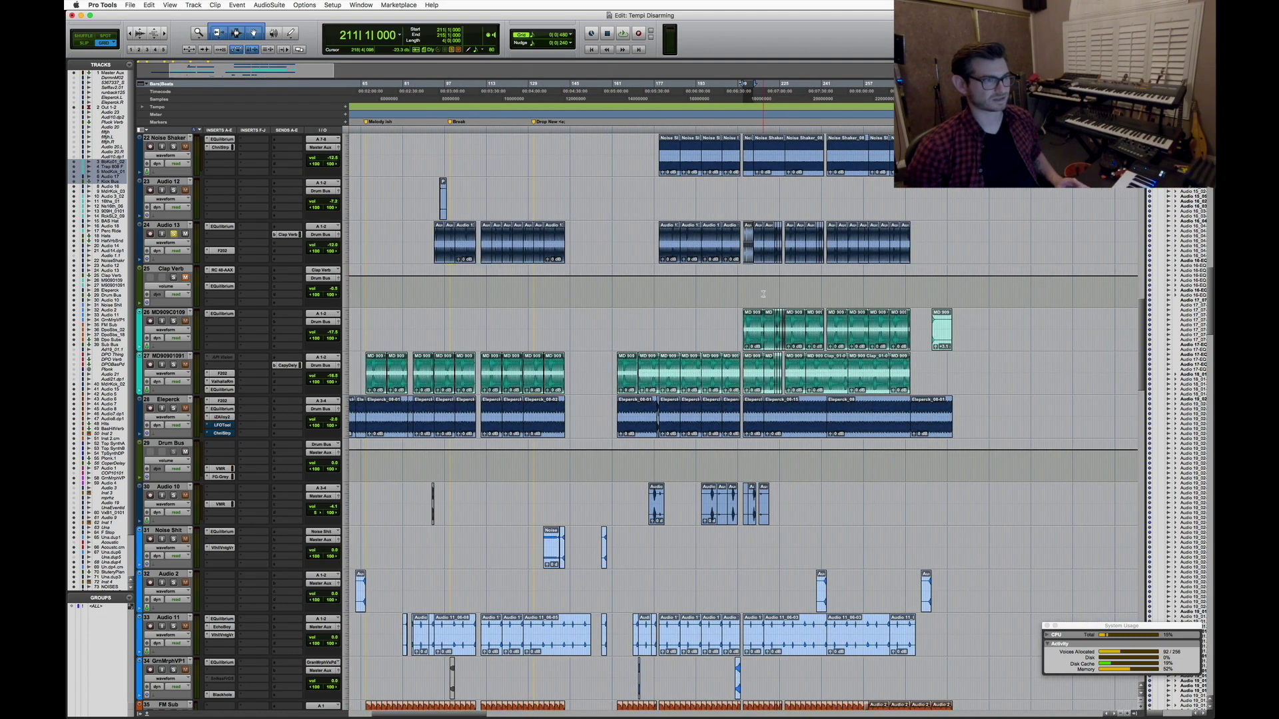
pyautogui.scroll(3, 763, 293)
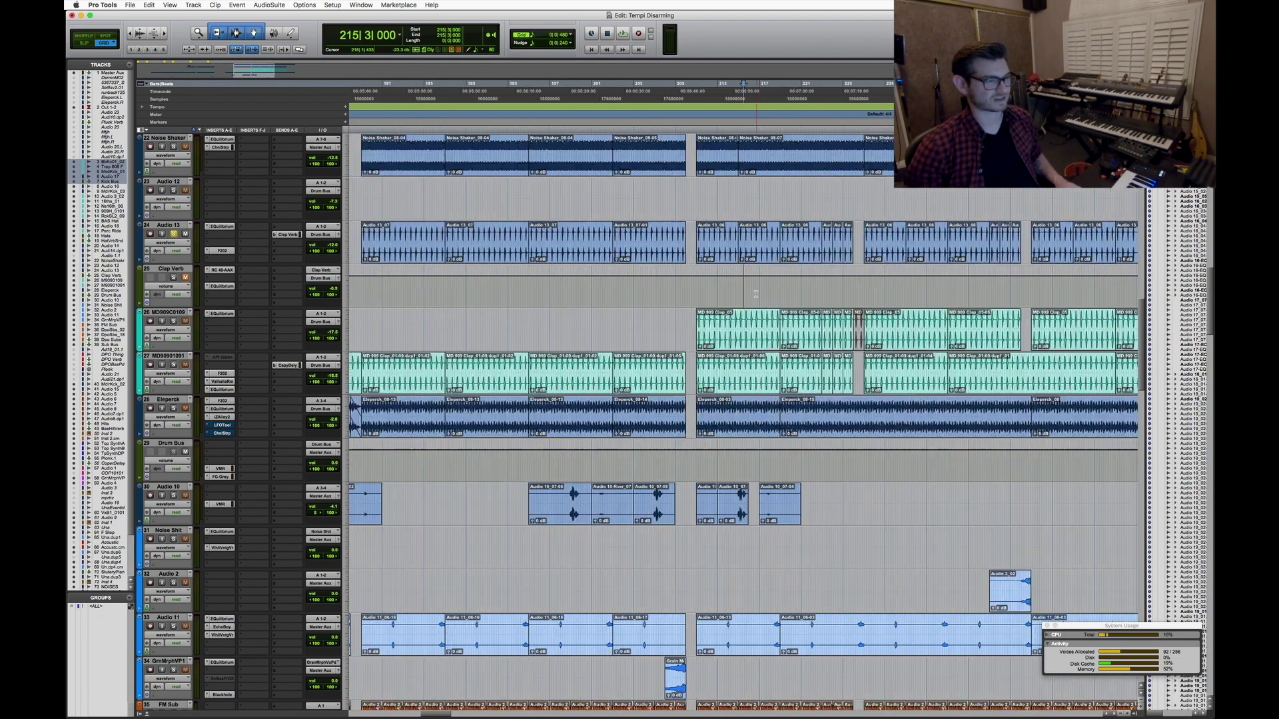
pyautogui.click(711, 345)
pyautogui.scroll(5, 1072, 315)
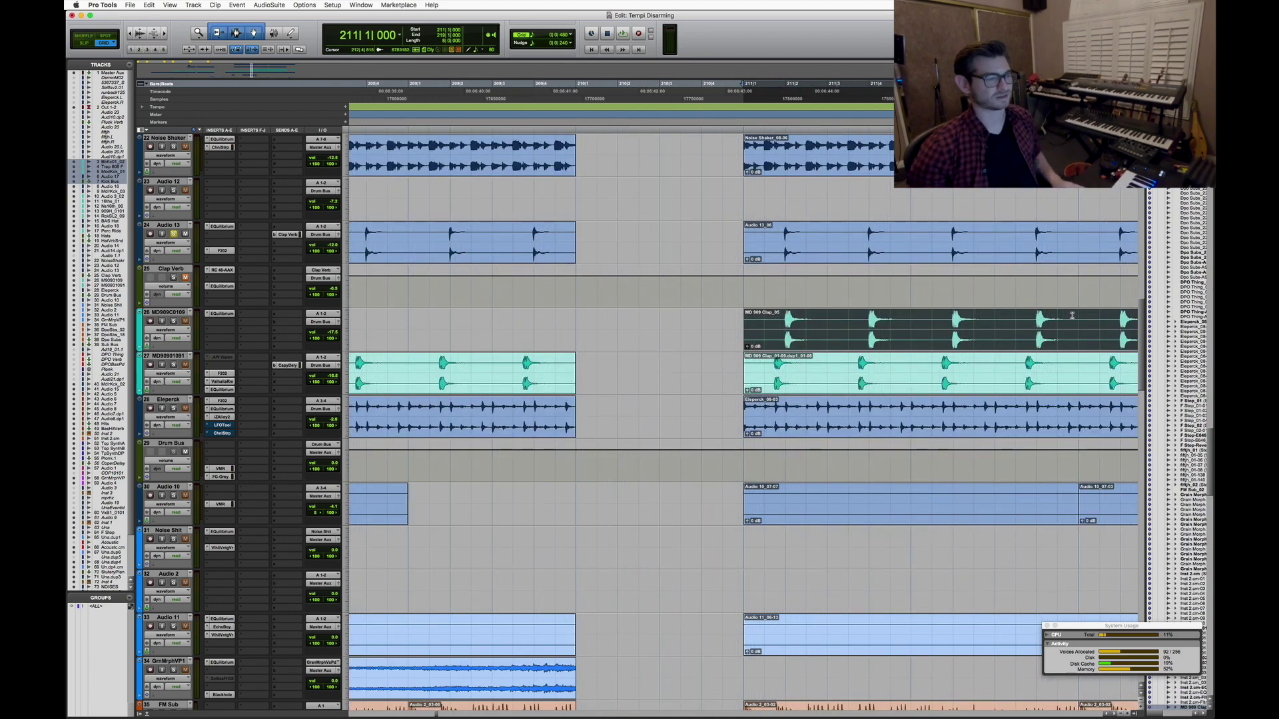
pyautogui.click(780, 308)
pyautogui.scroll(5, 784, 310)
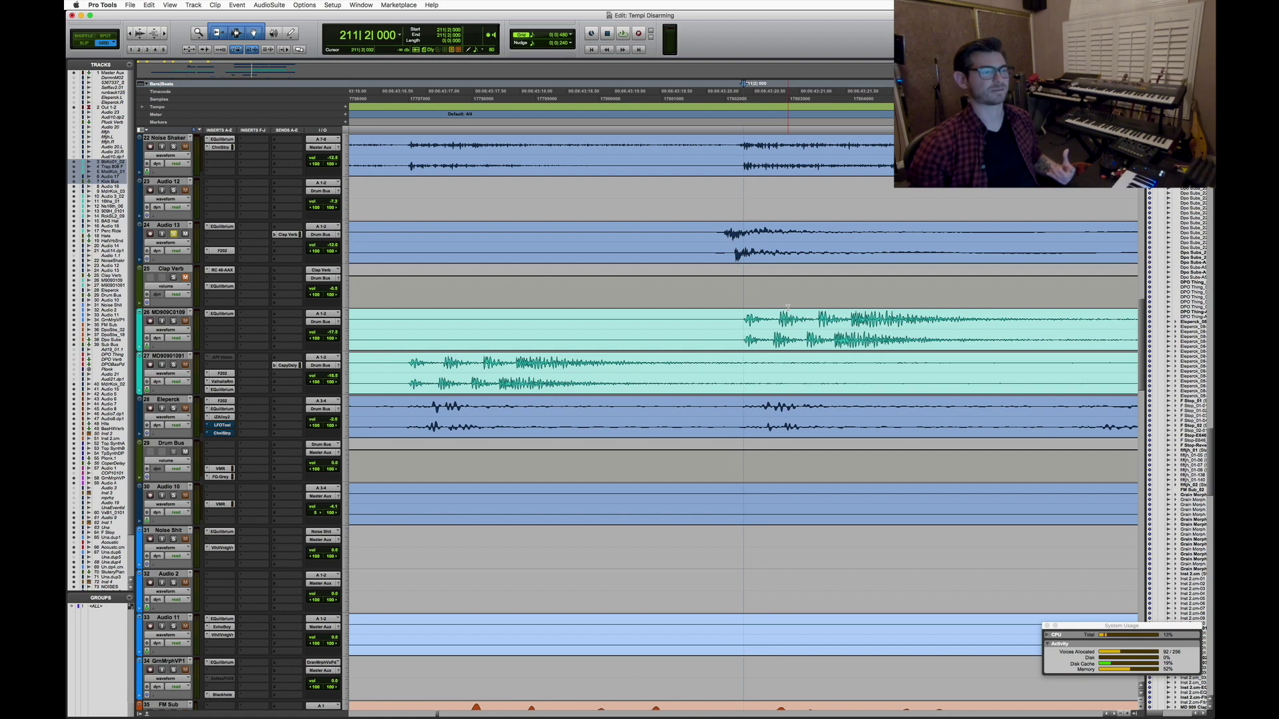
# Solo the MD 909 clap on track 26 and audition it from 211|2
pyautogui.scroll(-4, 788, 308)
pyautogui.hotkey('shift', 's')
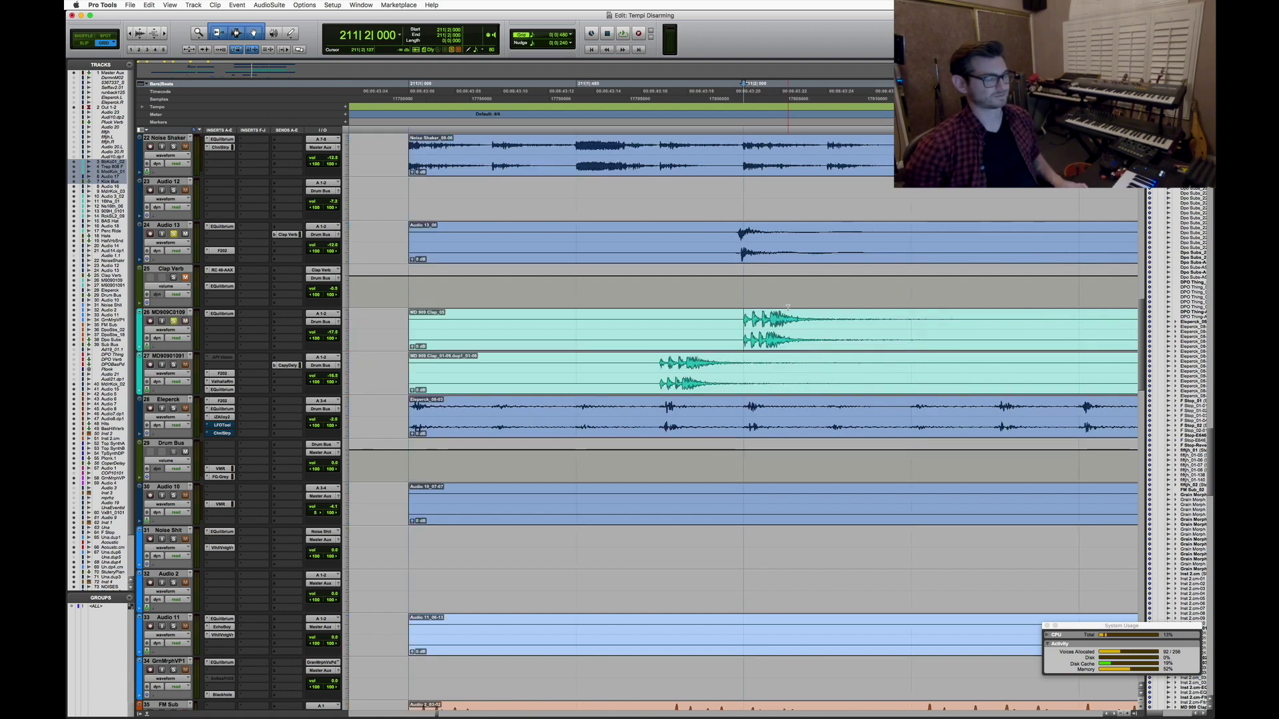
pyautogui.press('space')
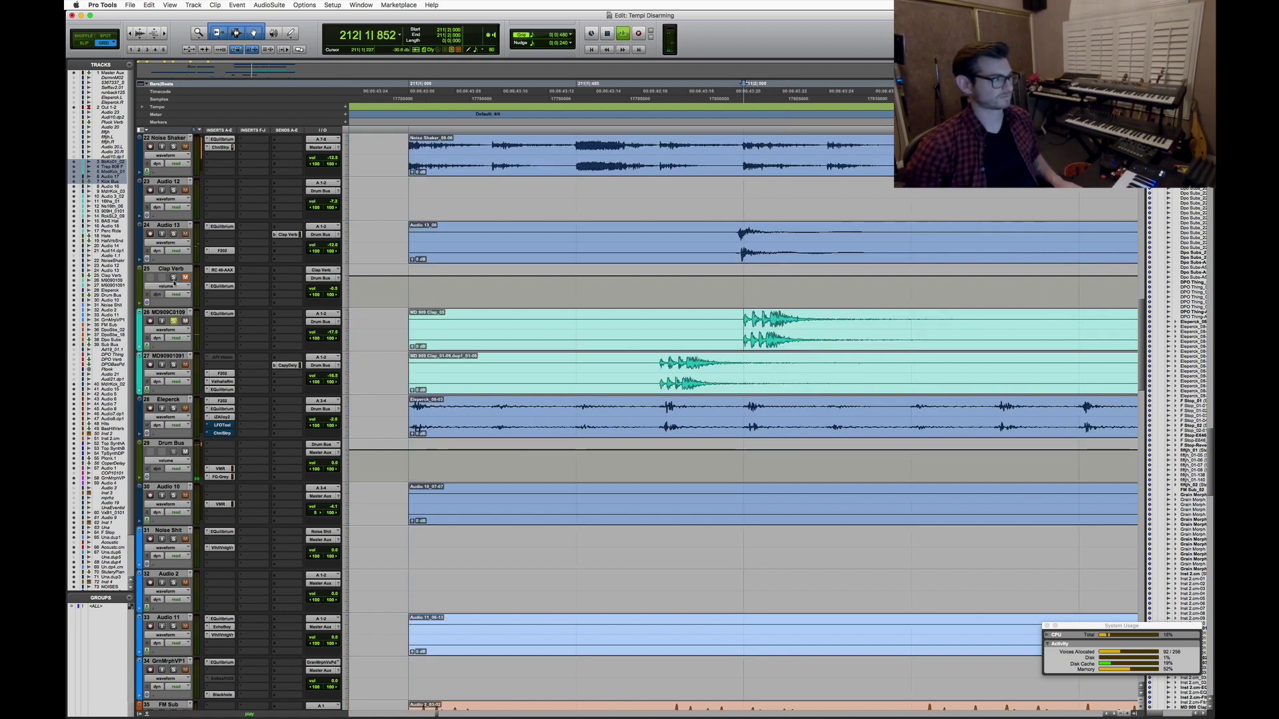
pyautogui.scroll(-2, 712, 424)
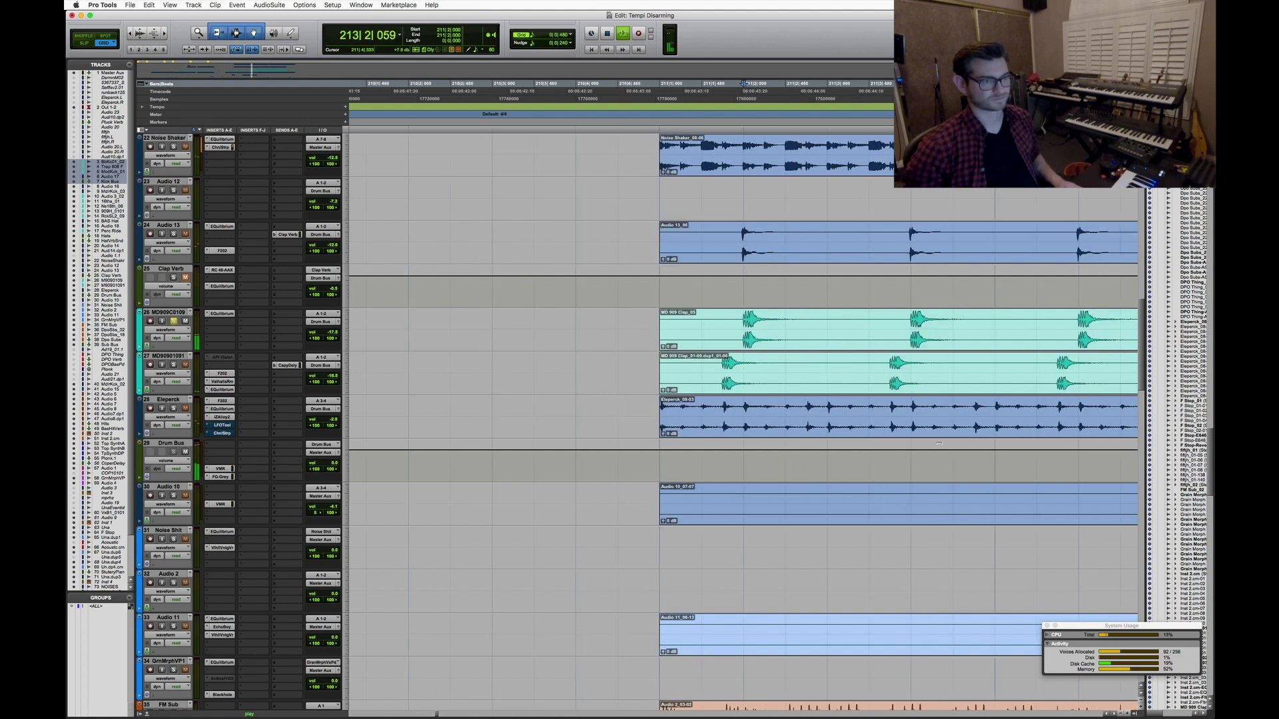
pyautogui.scroll(-2, 766, 386)
pyautogui.press('space')
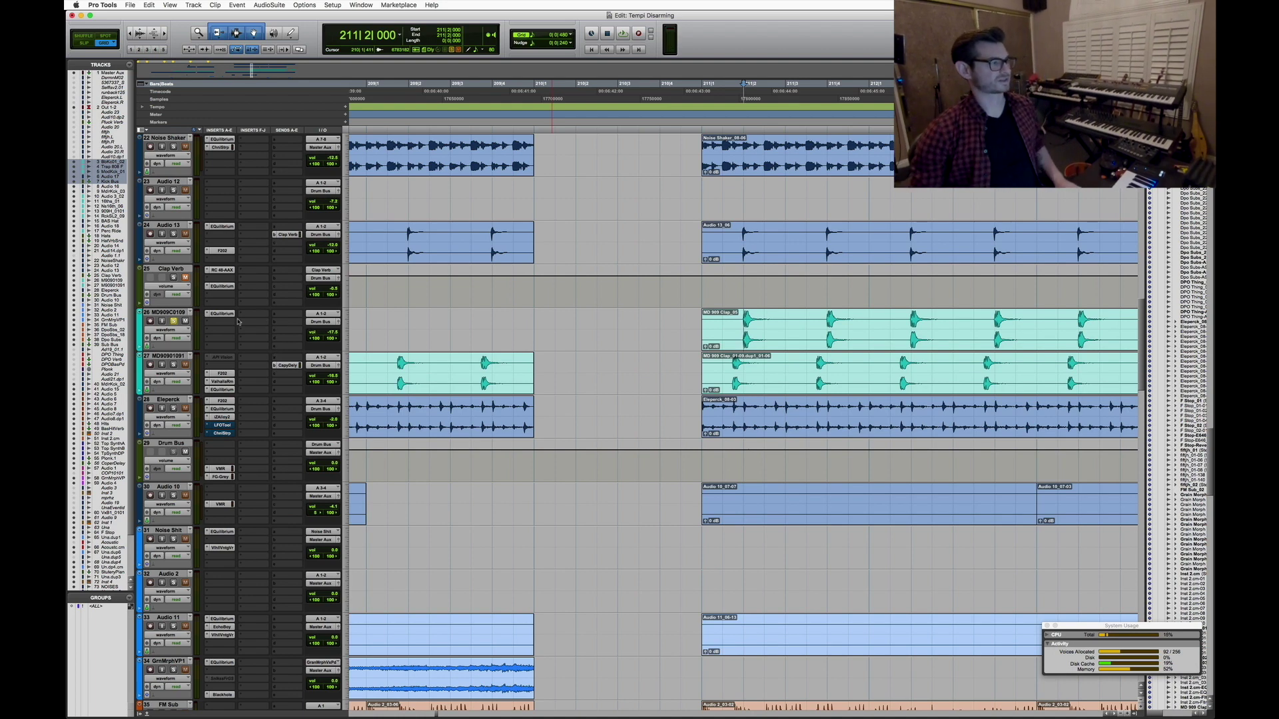
# Replace the clap solo with Audio 13 and Clap Verb, select the Audio 13 clip at bar 211, and play it
pyautogui.press('r')
pyautogui.press('r')
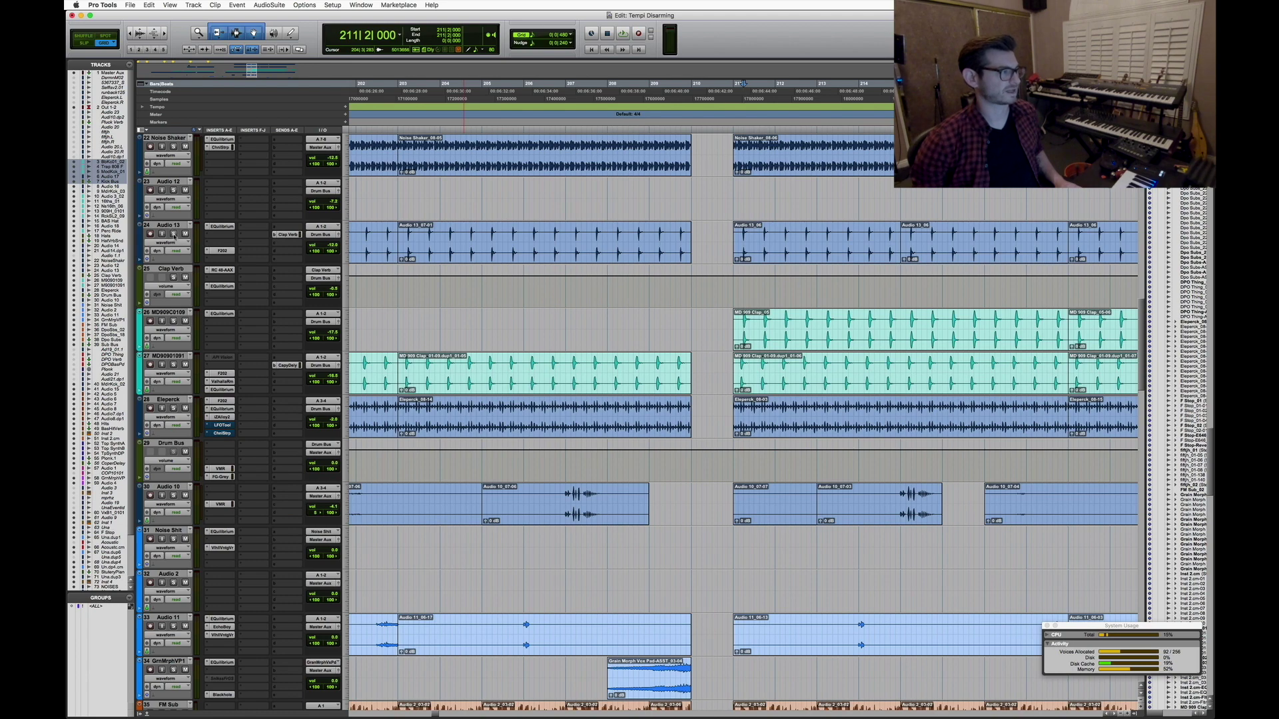
pyautogui.click(781, 256)
pyautogui.press('t')
pyautogui.press('t')
pyautogui.press('t')
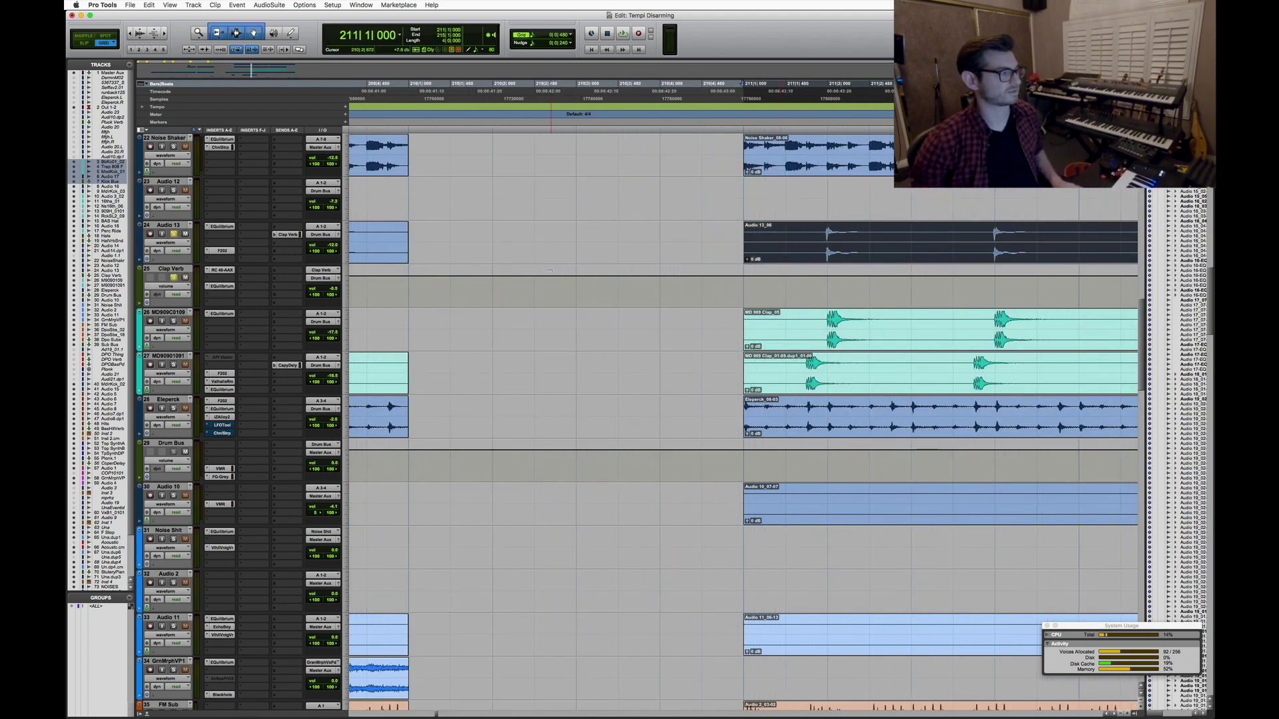
pyautogui.press('space')
pyautogui.press('r')
pyautogui.press('r')
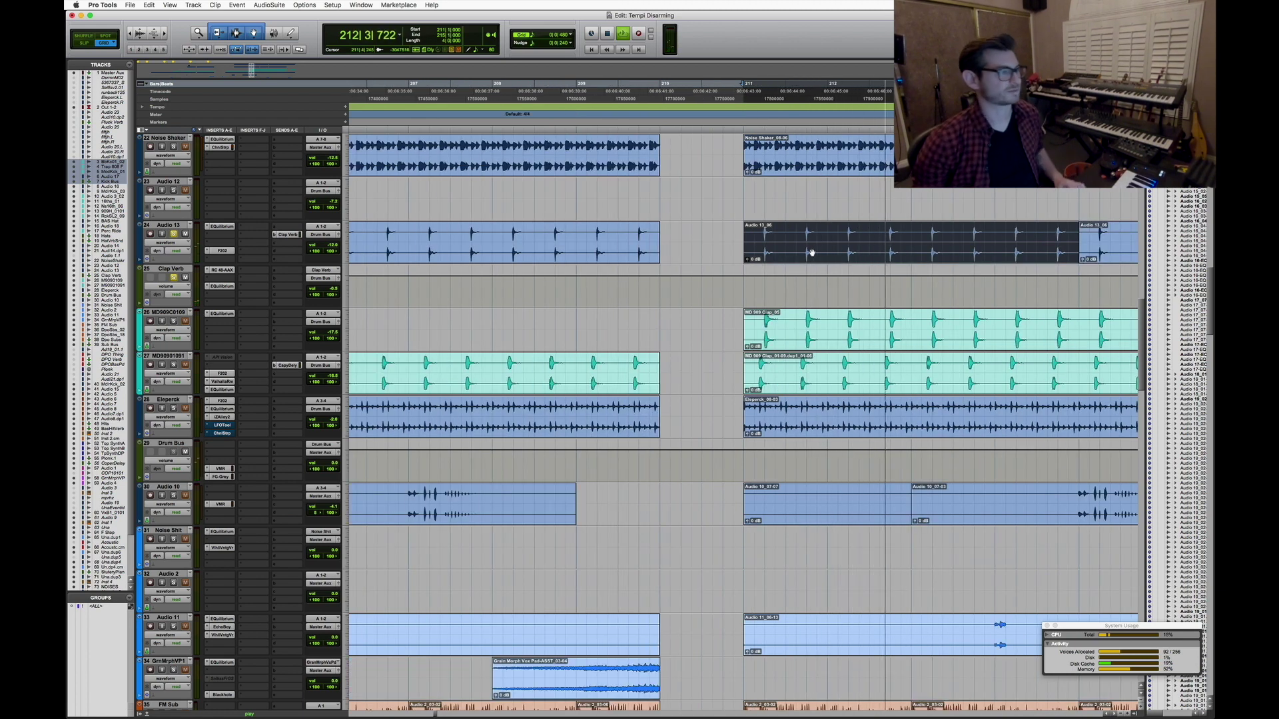
# Review the RC 48 reverb and Equilibrium EQ on Clap Verb during playback, comparing the sound with the EQ bypassed and active
pyautogui.click(221, 270)
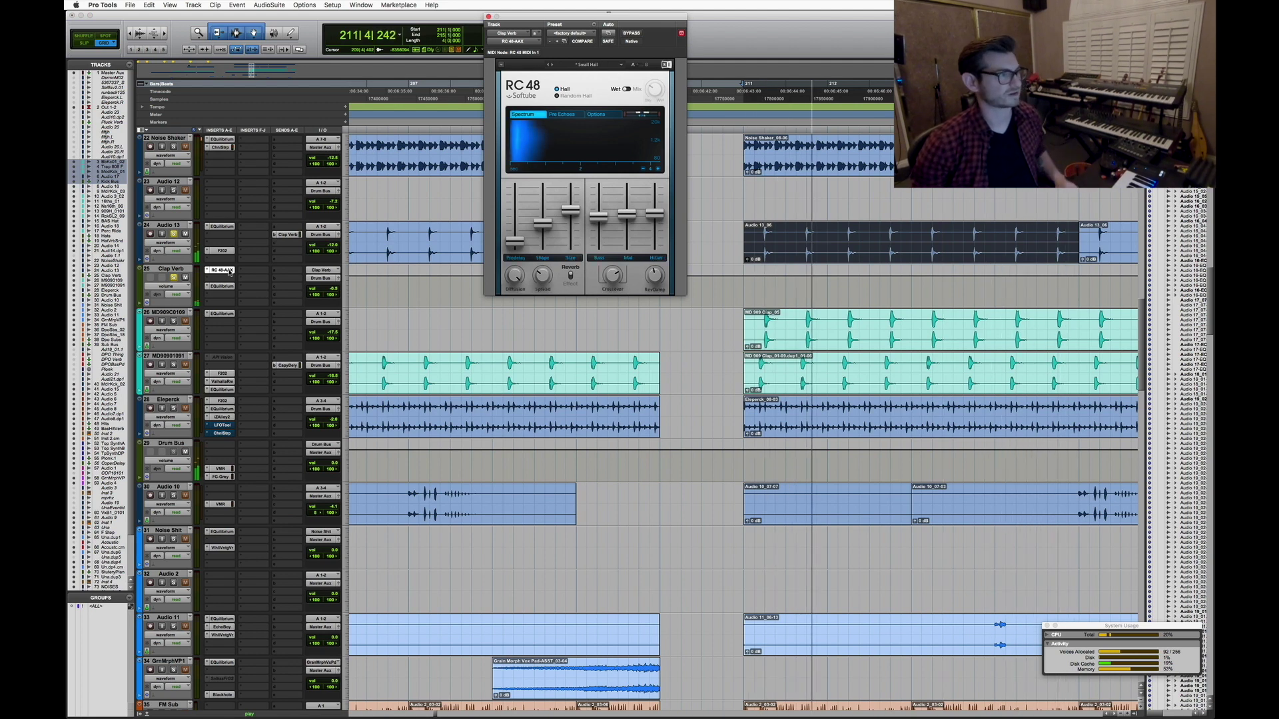
pyautogui.click(213, 287)
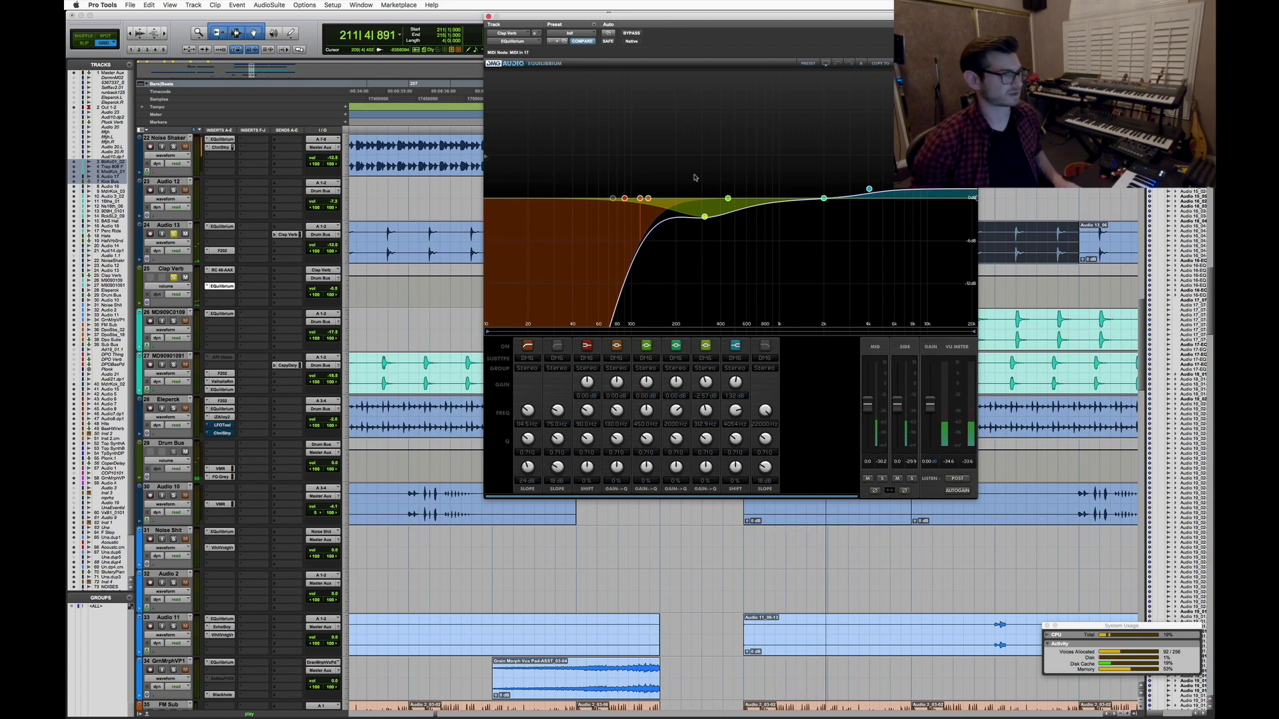
pyautogui.click(631, 33)
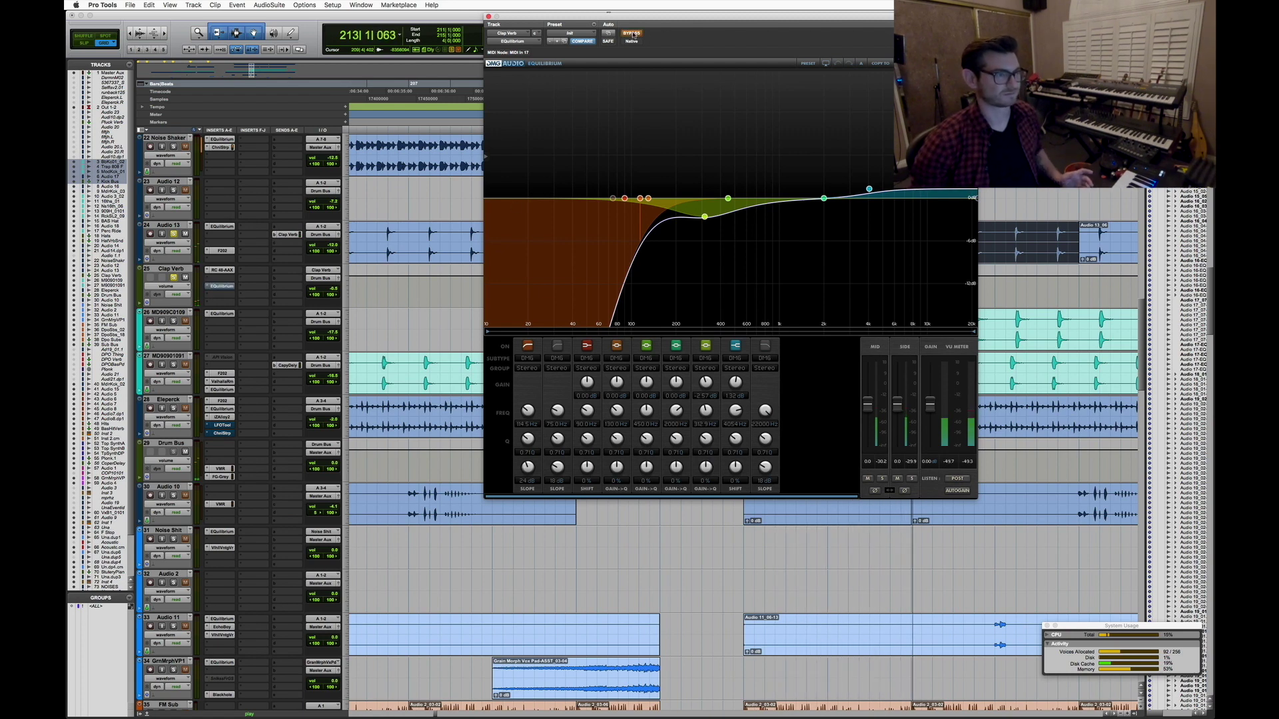
pyautogui.click(631, 33)
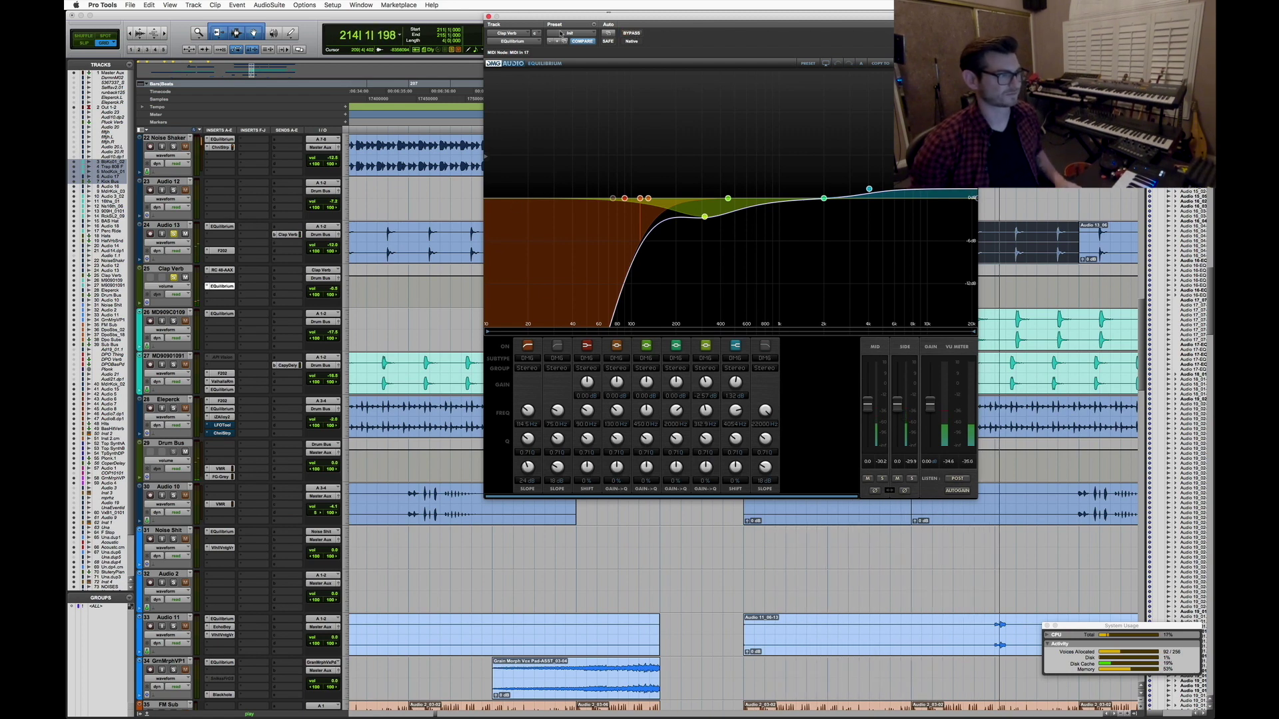
pyautogui.click(488, 16)
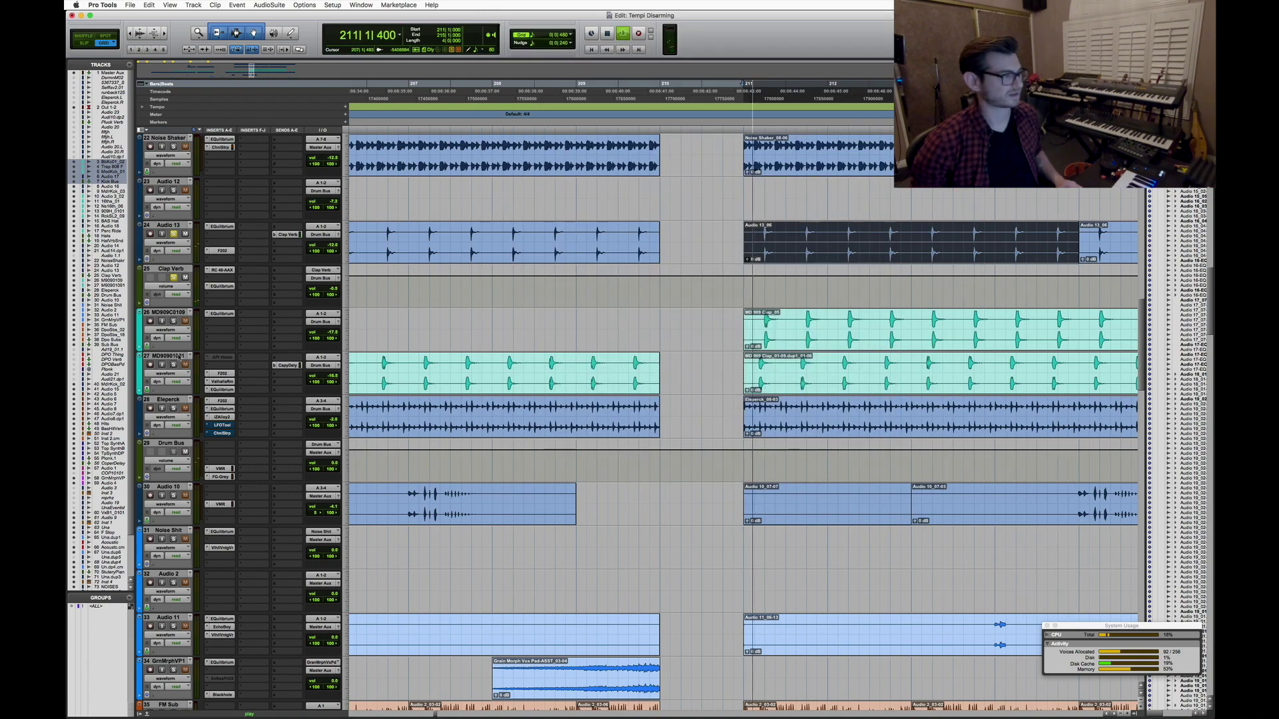
pyautogui.press('space')
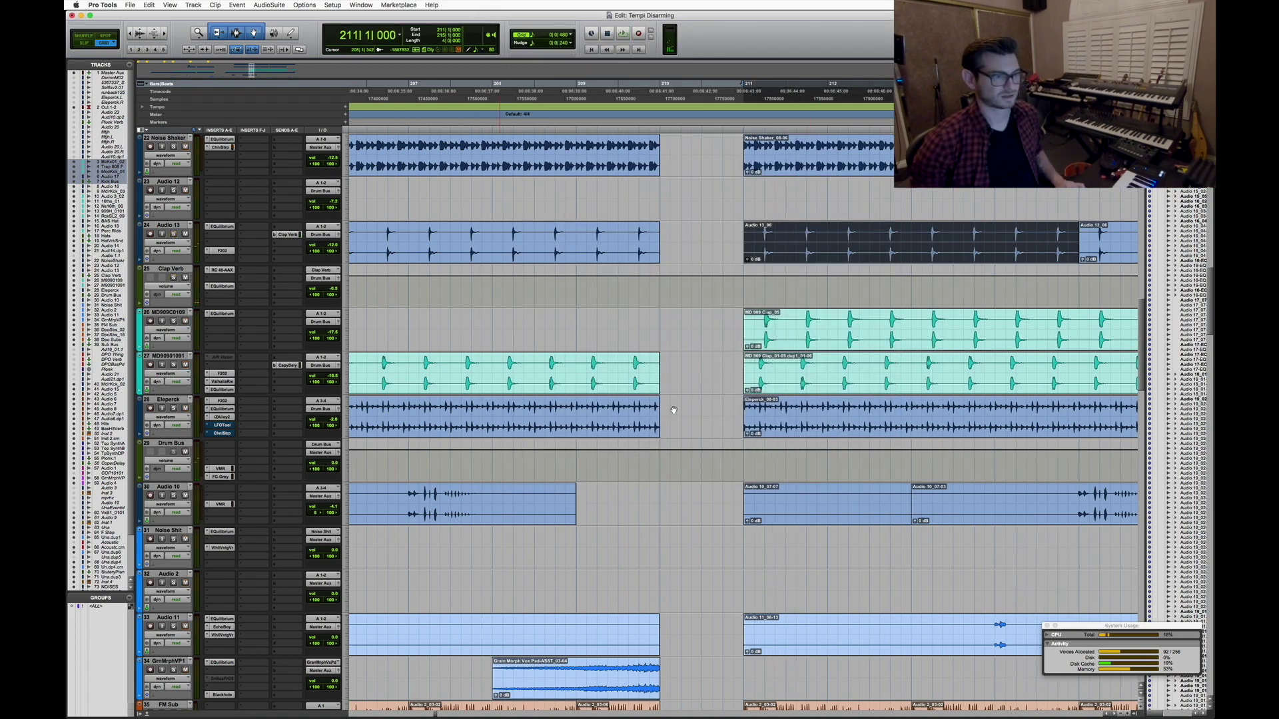
# Clear the solos, select the MD 909 clap clip at bar 211 on track 27, and inspect its first hit up close
pyautogui.press('r')
pyautogui.press('r')
pyautogui.click(771, 360)
pyautogui.press('t')
pyautogui.press('t')
pyautogui.press('t')
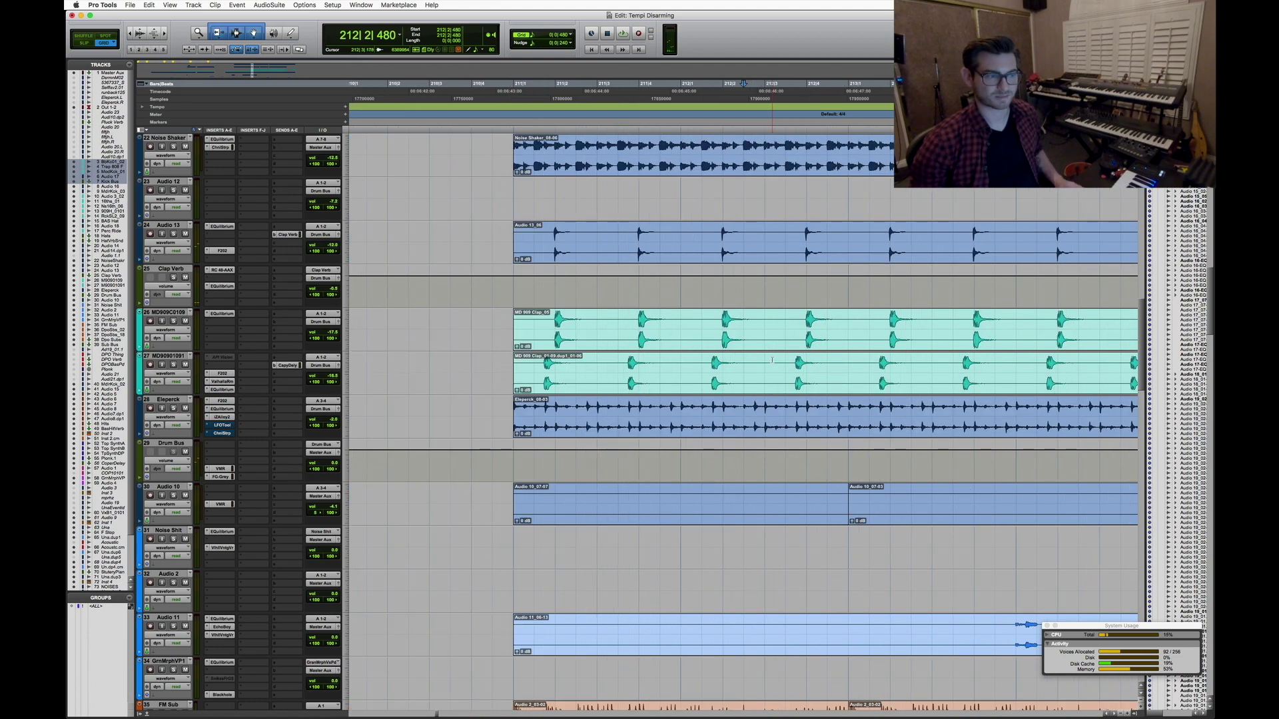
pyautogui.click(615, 383)
pyautogui.press('super+bracketright')
pyautogui.press('super+bracketright')
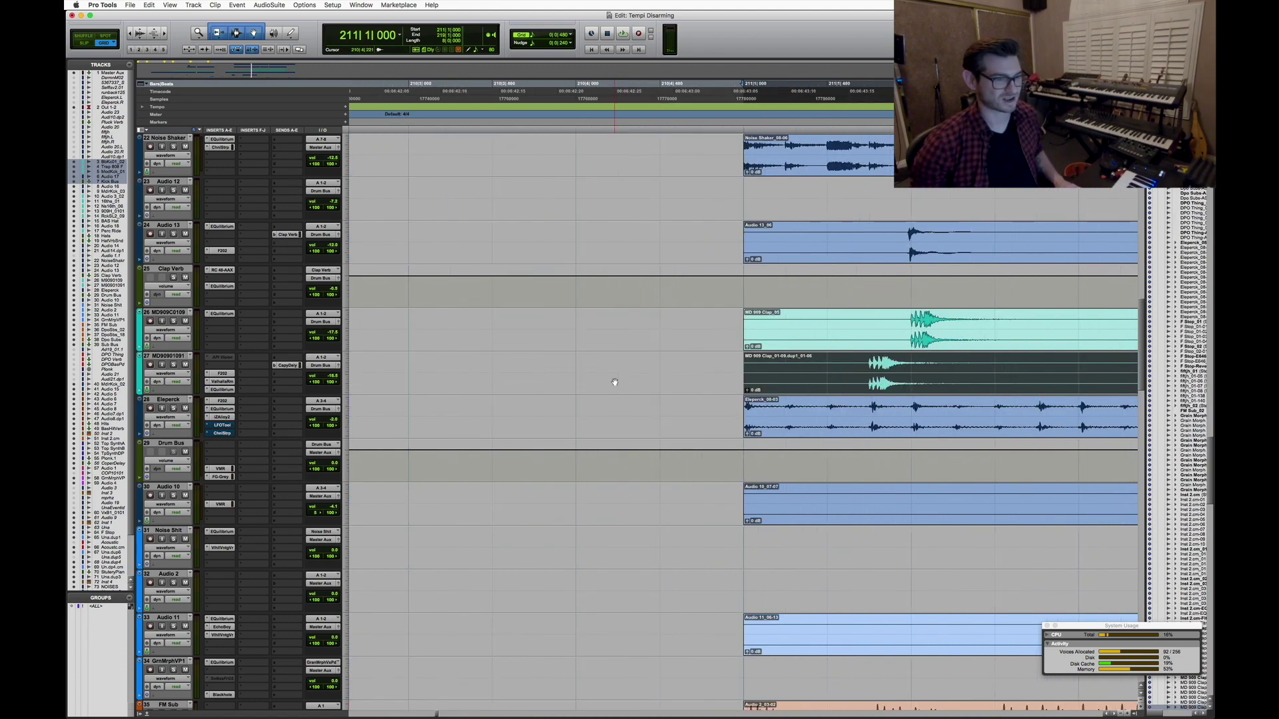
# Compare the timing of the track 27 claps with the Audio 13 and track 26 hits after bar 211
pyautogui.press('super+bracketleft')
pyautogui.click(539, 34)
pyautogui.click(807, 296)
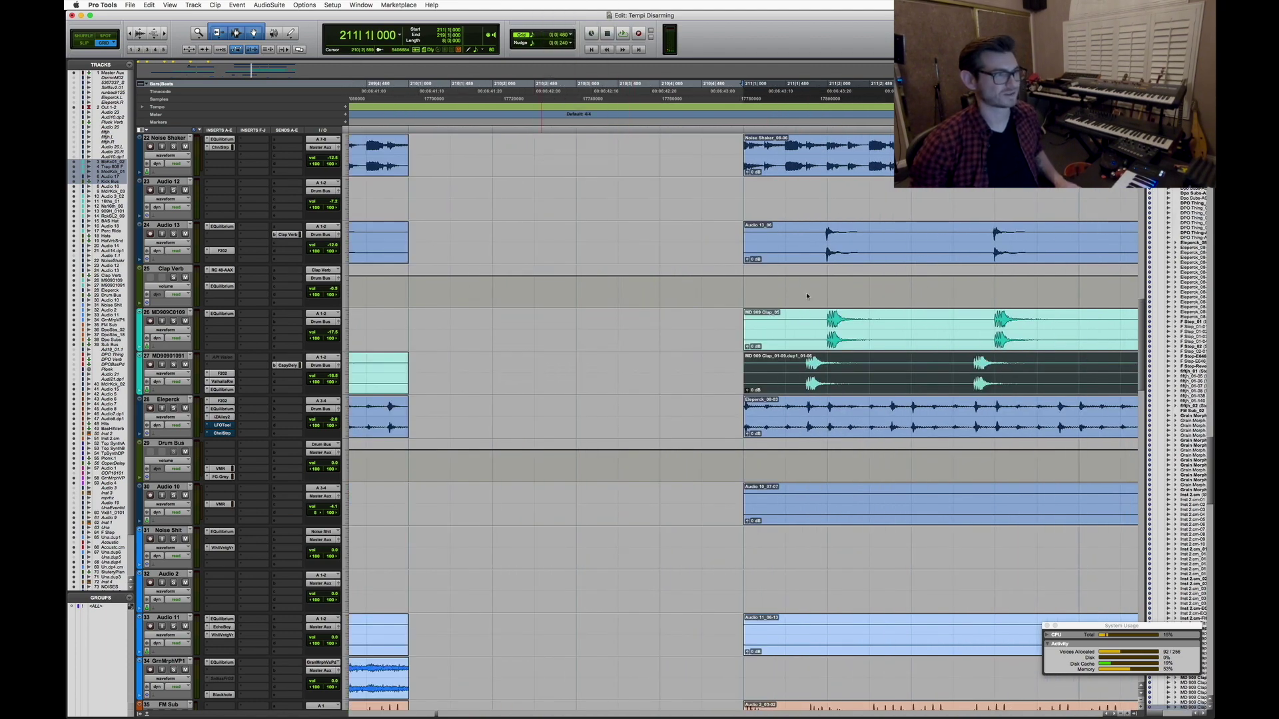
pyautogui.press('super+bracketleft')
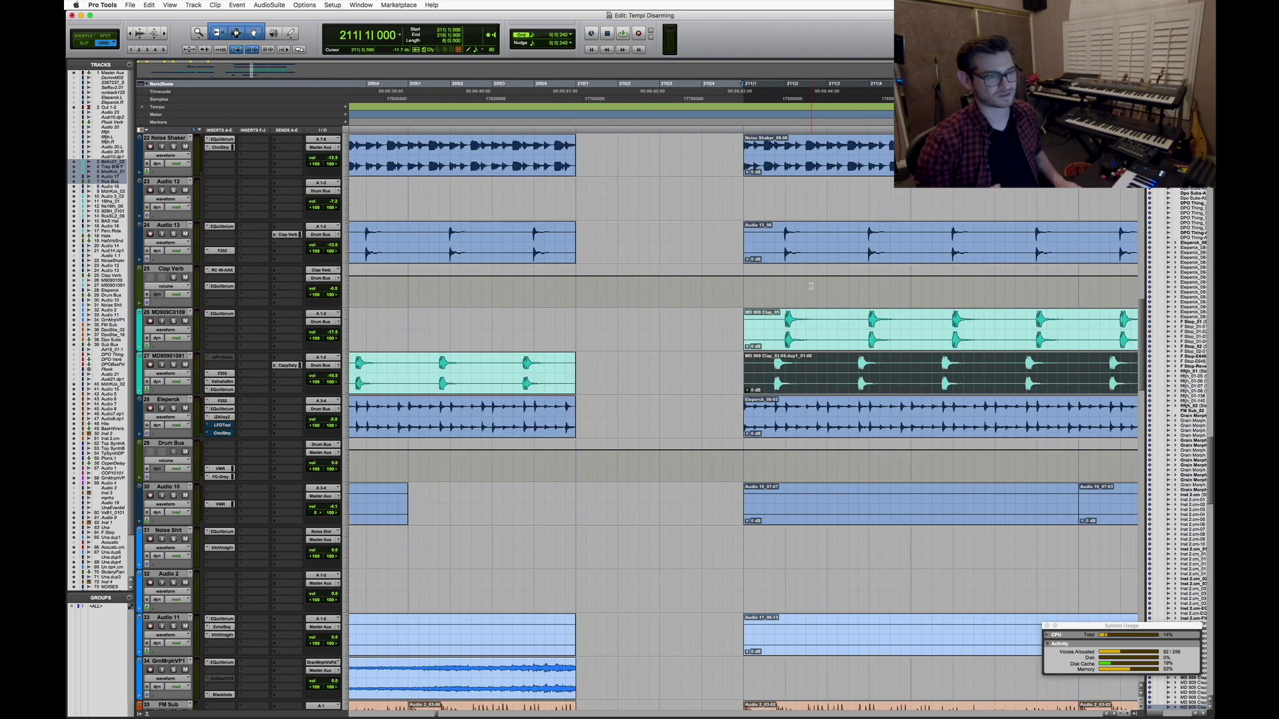
pyautogui.press('super+bracketleft')
pyautogui.press('super+bracketright')
pyautogui.press('super+bracketright')
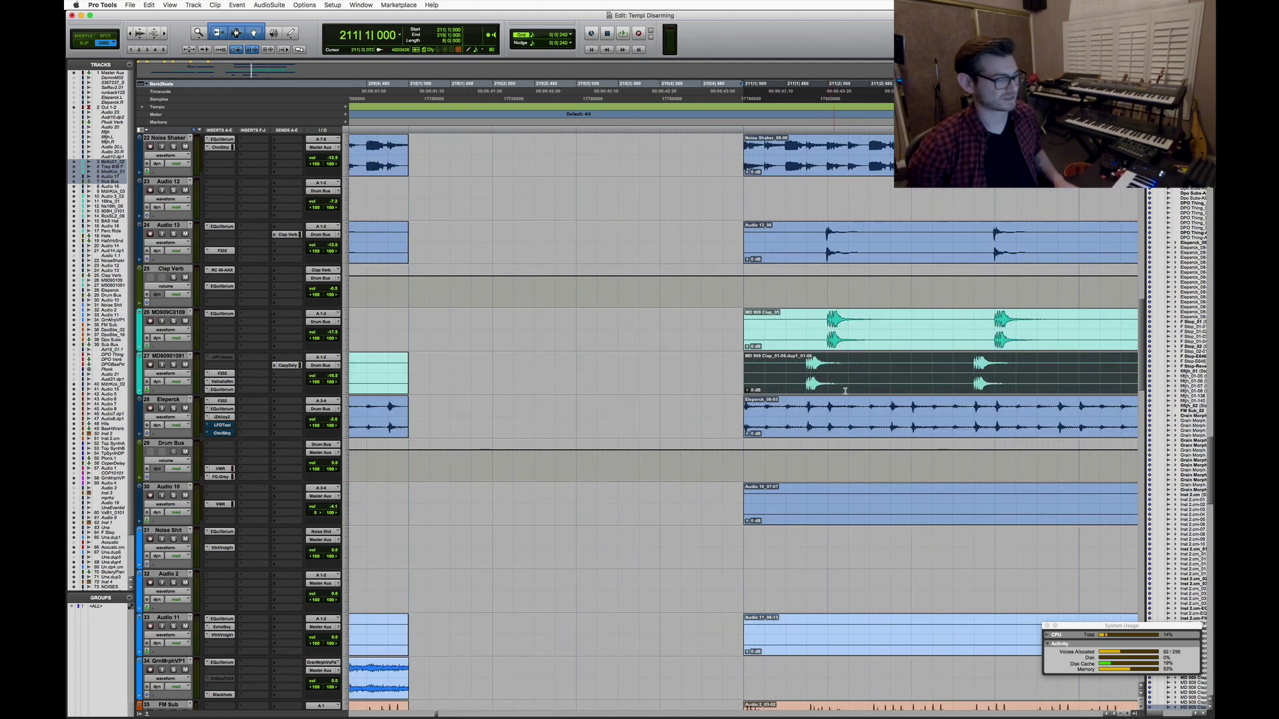
# Solo the MD 909 clap on track 27 and audition its clip from bar 211
pyautogui.click(836, 365)
pyautogui.press('super+bracketright')
pyautogui.click(785, 393)
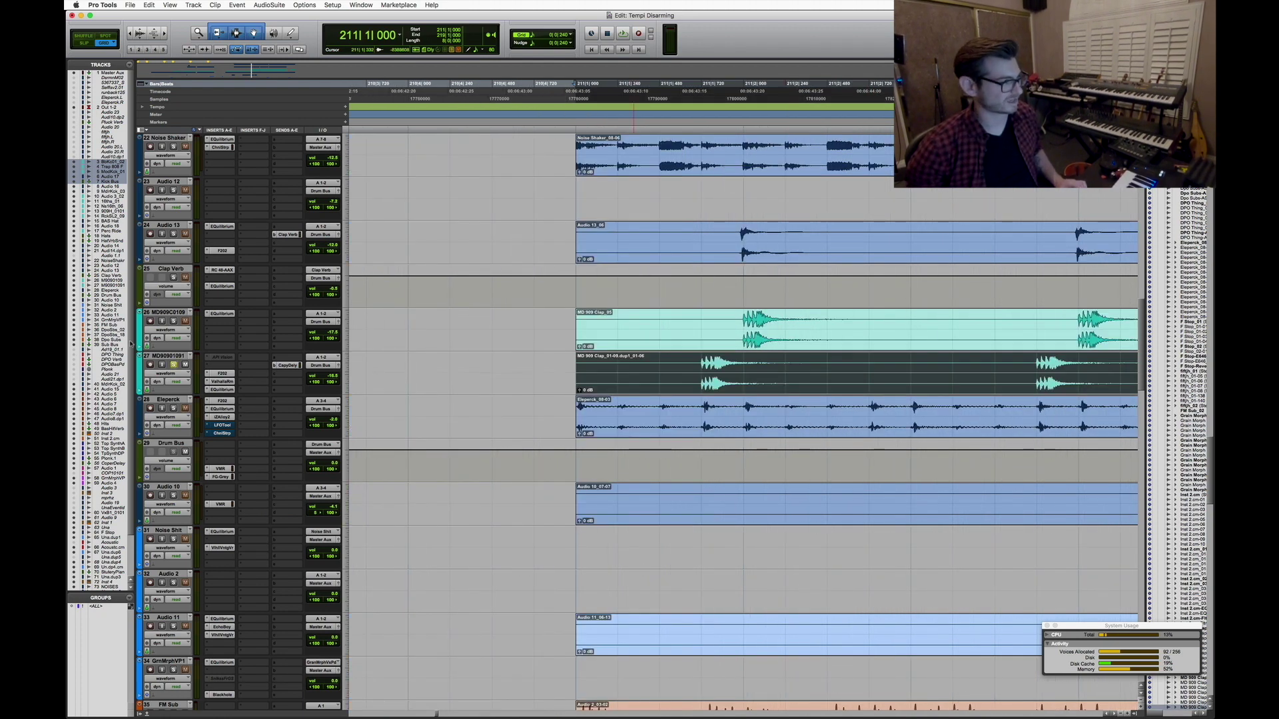
pyautogui.press('space')
pyautogui.press('super+bracketleft')
pyautogui.press('super+bracketleft')
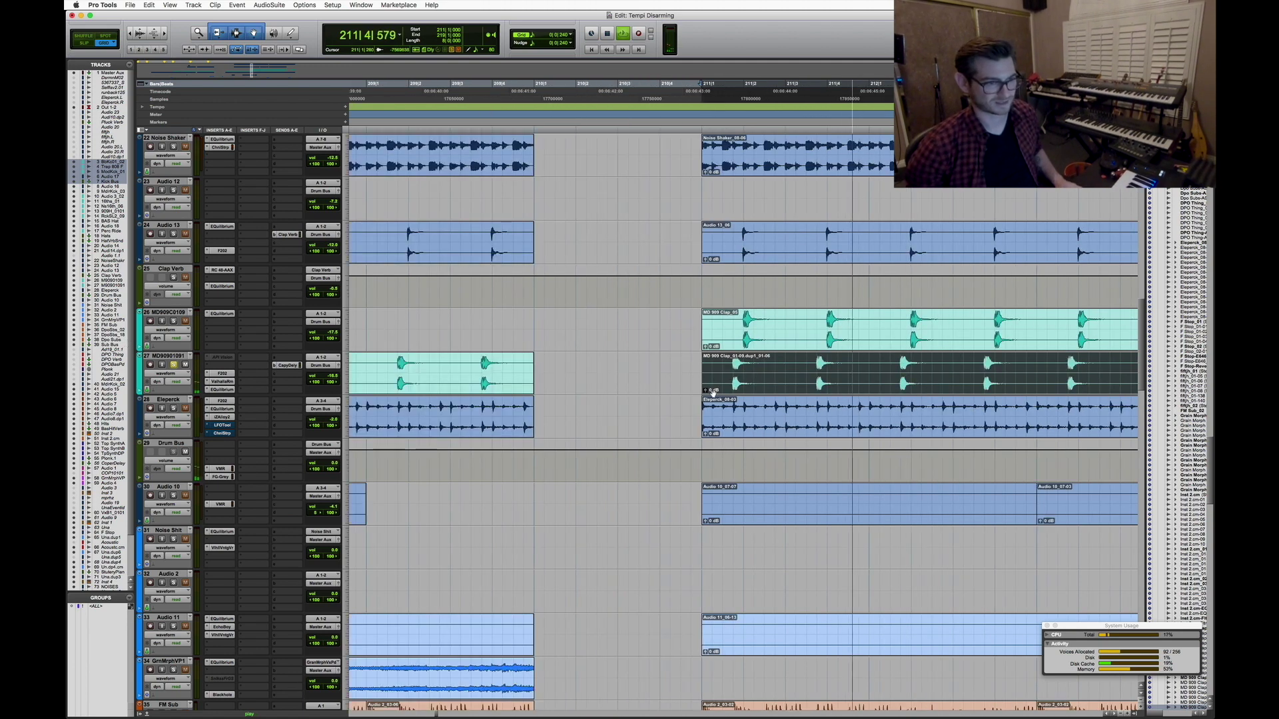
pyautogui.press('space')
# Review the FilterBank F202, ValhallaRoom and Equilibrium inserts on clap track 27 one after another
pyautogui.click(222, 374)
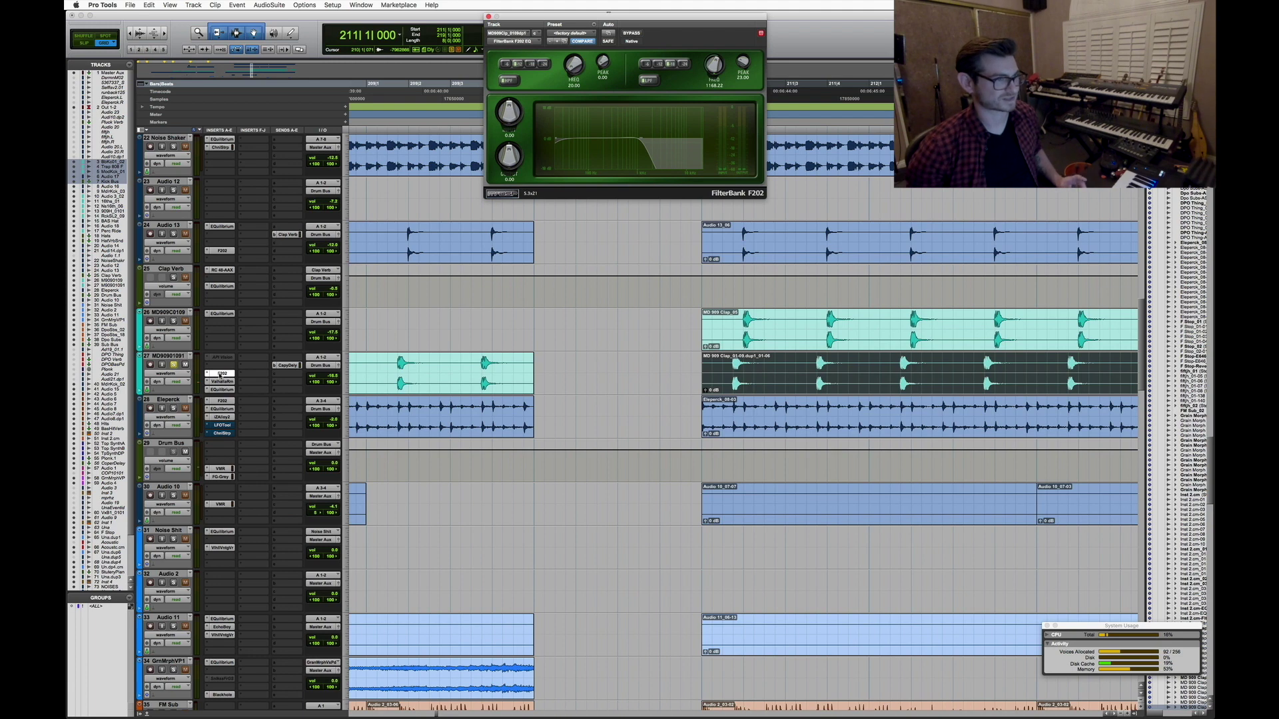
pyautogui.click(222, 373)
pyautogui.click(220, 381)
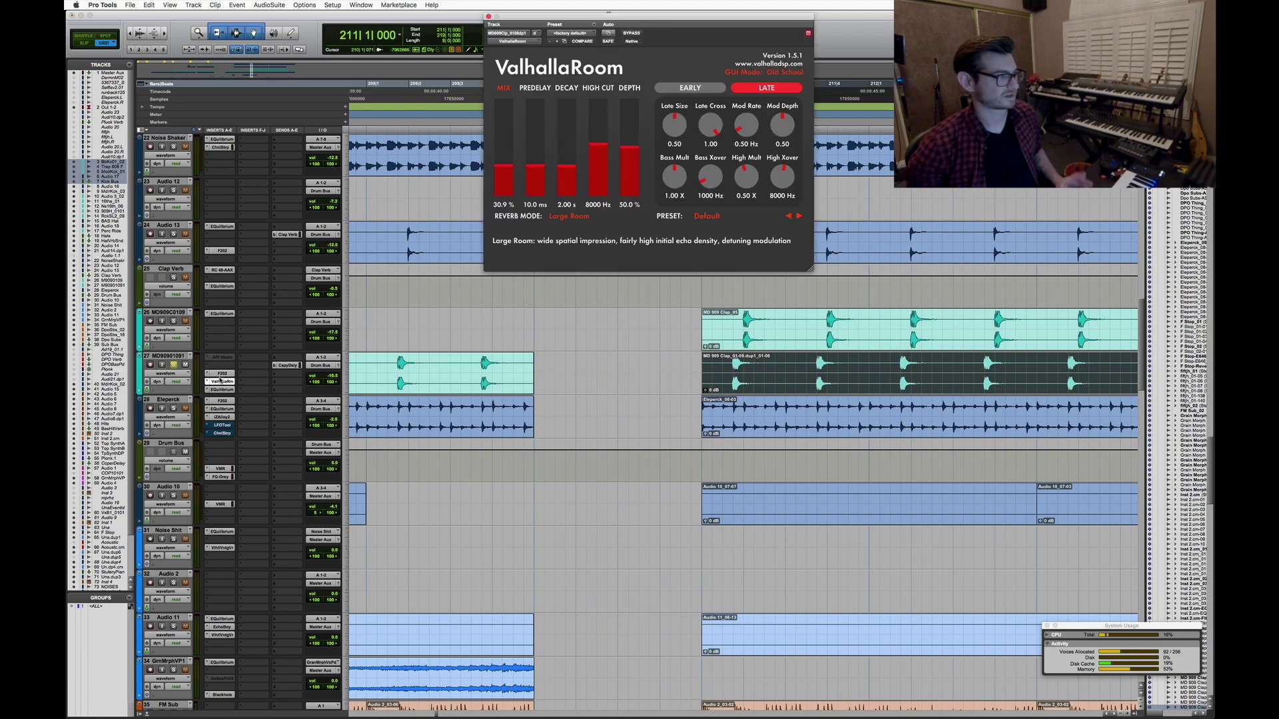
pyautogui.click(220, 381)
pyautogui.click(220, 390)
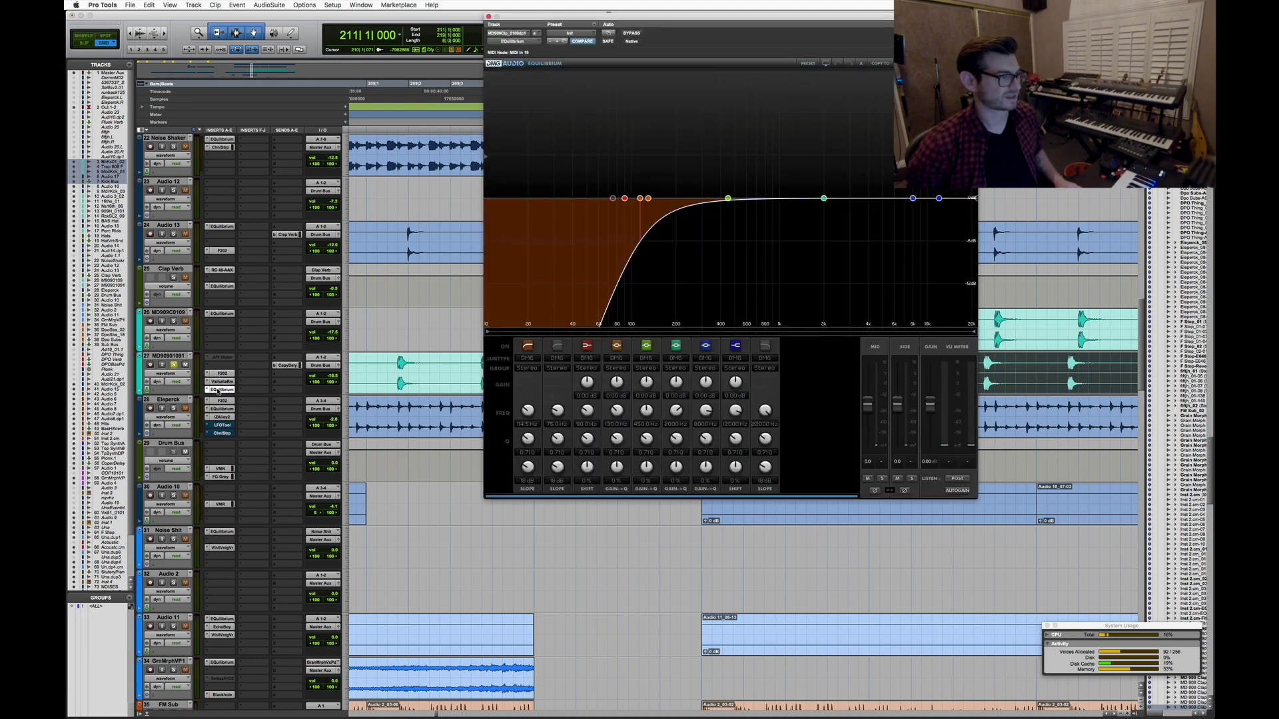
pyautogui.click(220, 389)
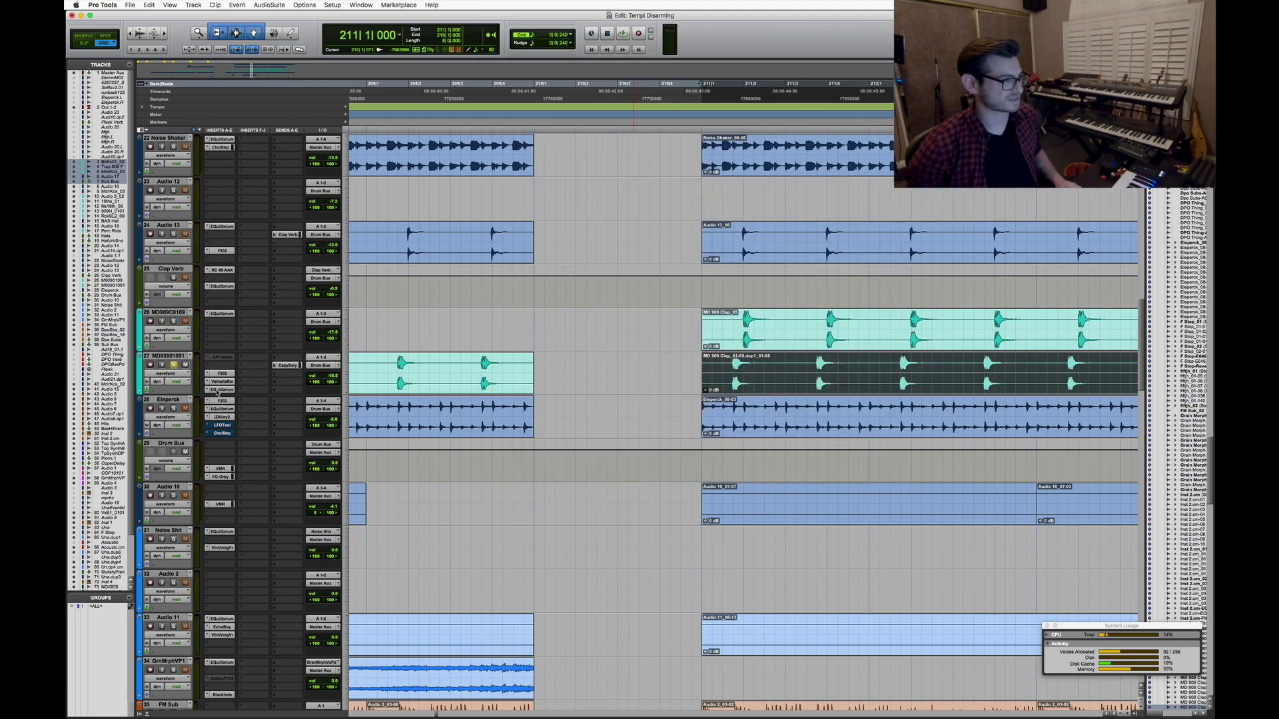
# Select the bar 211 clips on Audio 13 and clap track 26, and solo both tracks alongside clap track 27
pyautogui.press('r')
pyautogui.press('r')
pyautogui.press('r')
pyautogui.press('r')
pyautogui.press('super+bracketright')
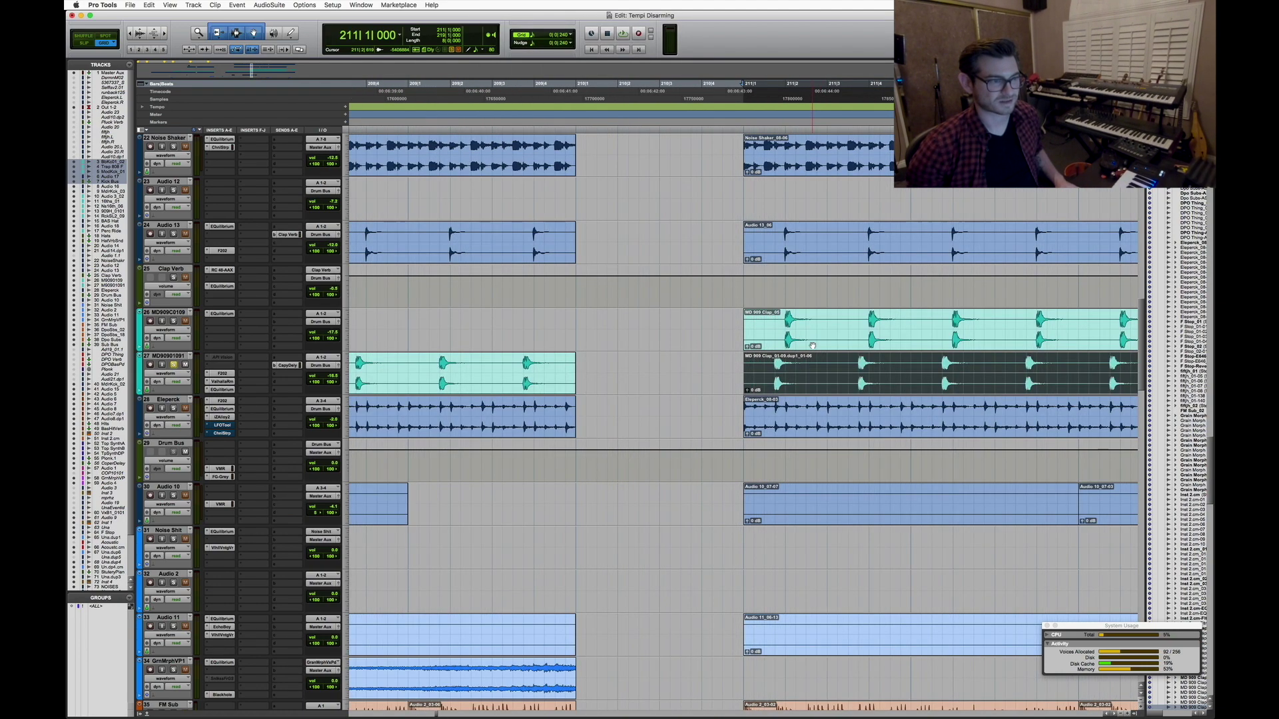
pyautogui.click(797, 241)
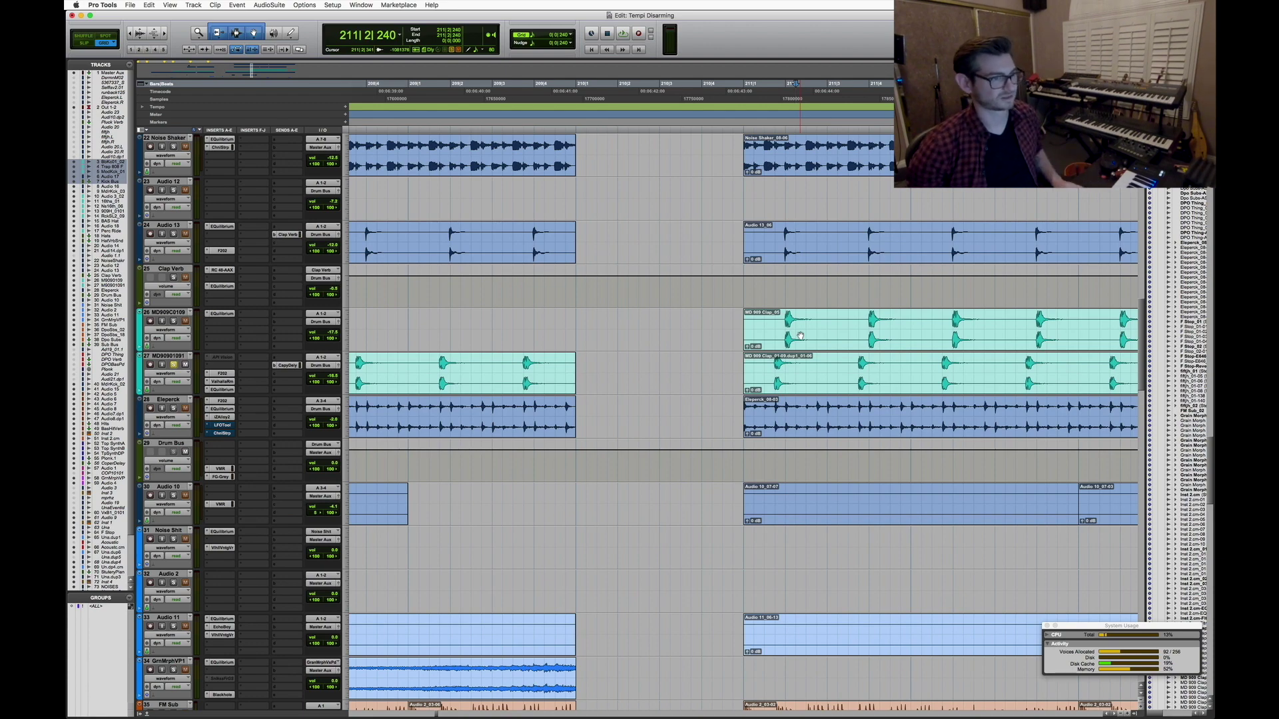
pyautogui.click(799, 336)
pyautogui.keyDown('shift'); pyautogui.click(815, 256); pyautogui.keyUp('shift')
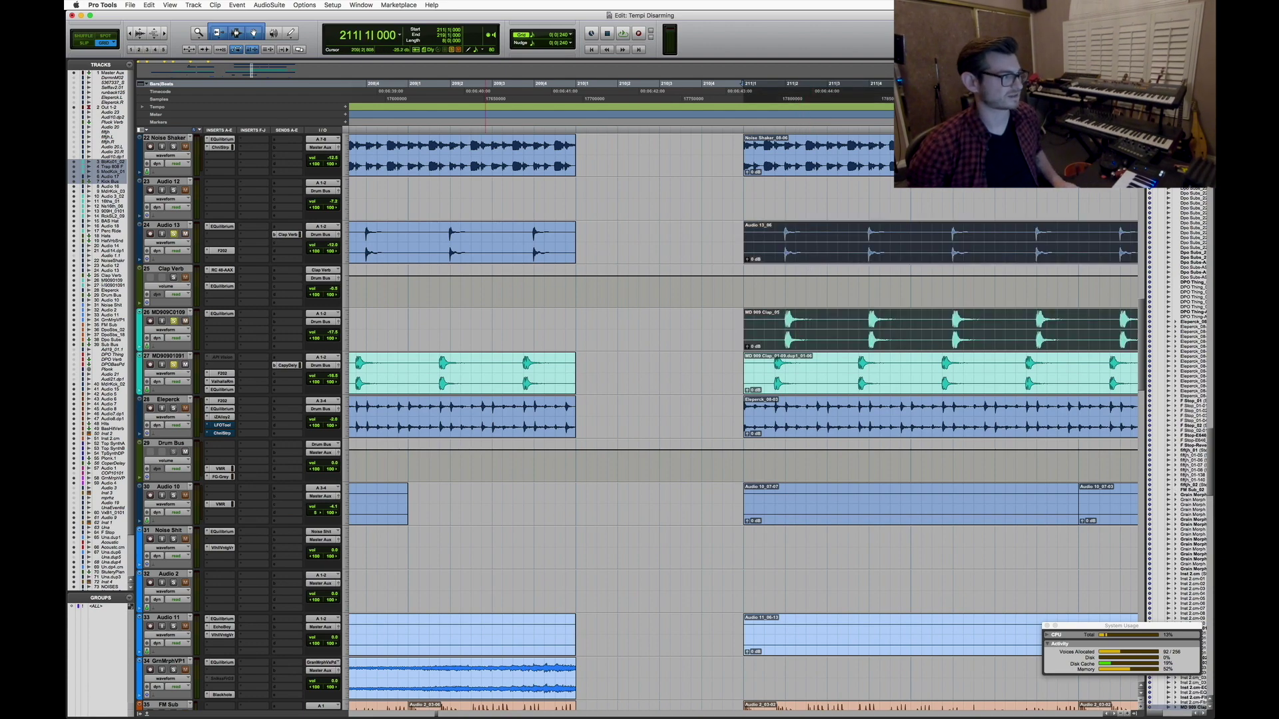
# Add BobKick01_02 through Kick Bus to the soloed percussion tracks and play the combined layers from bar 211
pyautogui.scroll(15, 638, 344)
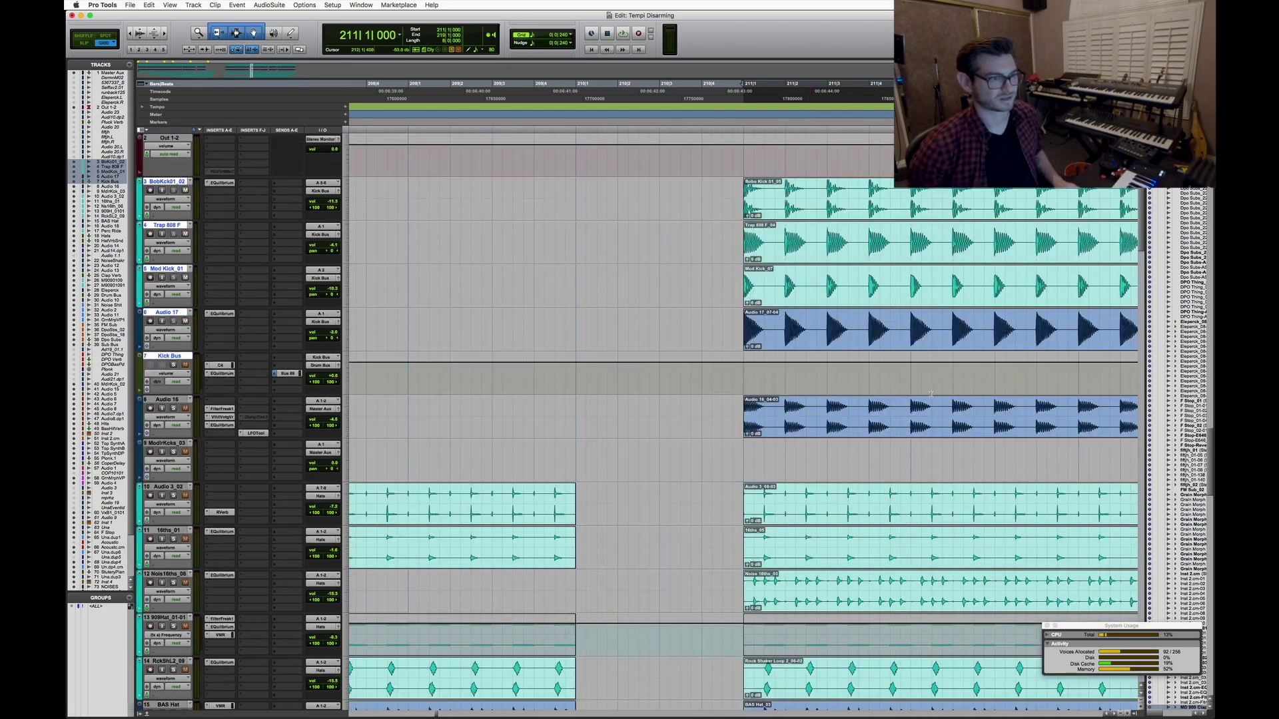
pyautogui.moveTo(736, 230); pyautogui.dragTo(740, 400)
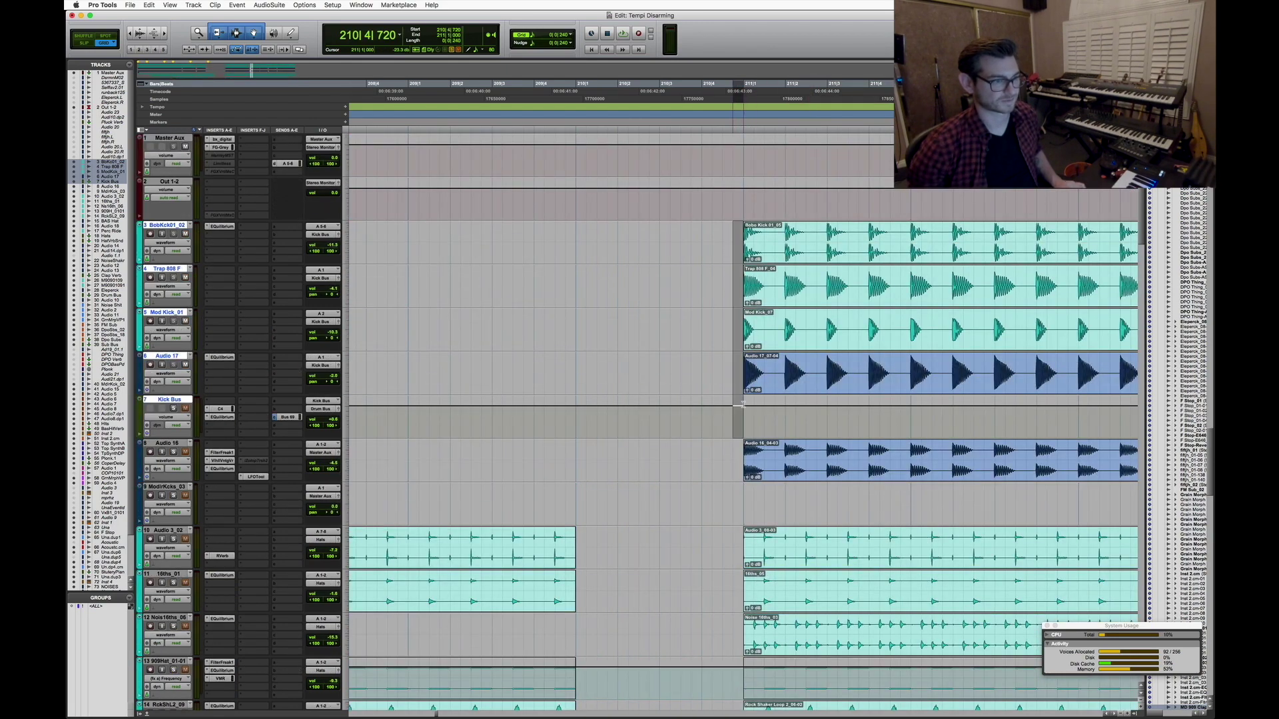
pyautogui.hotkey('shift', 's')
pyautogui.press('space')
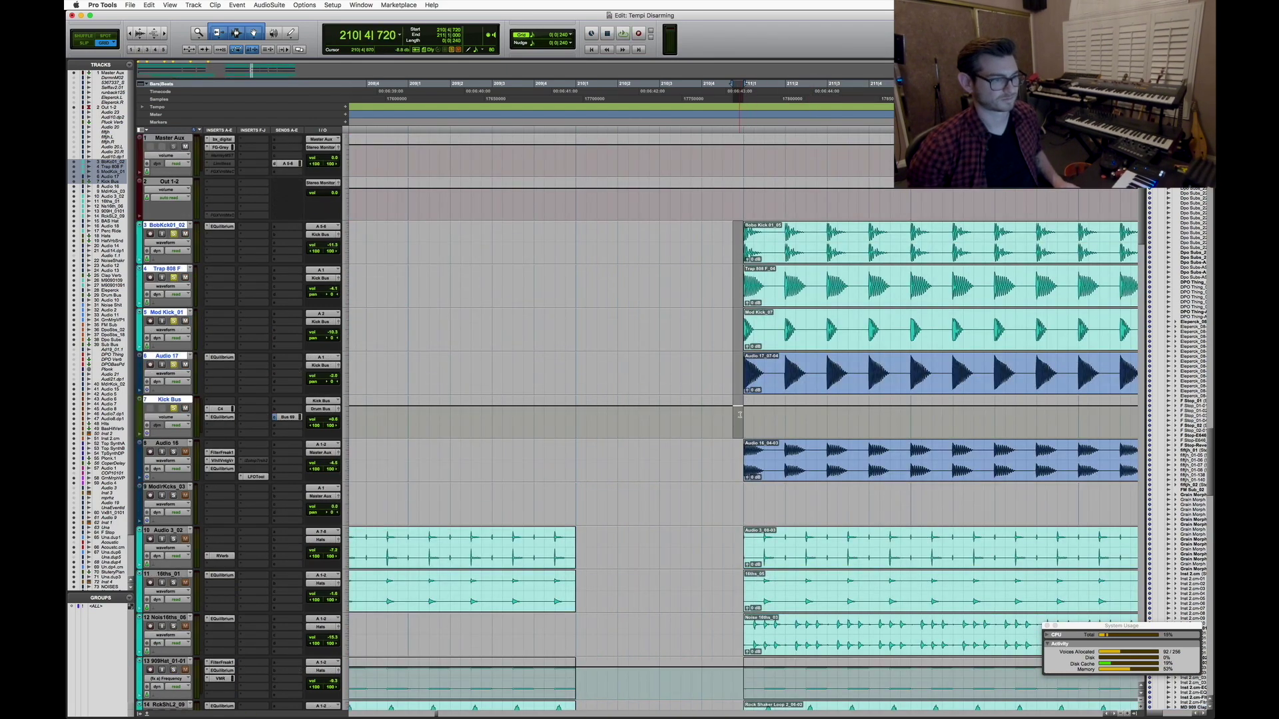
pyautogui.click(739, 414)
pyautogui.press('space')
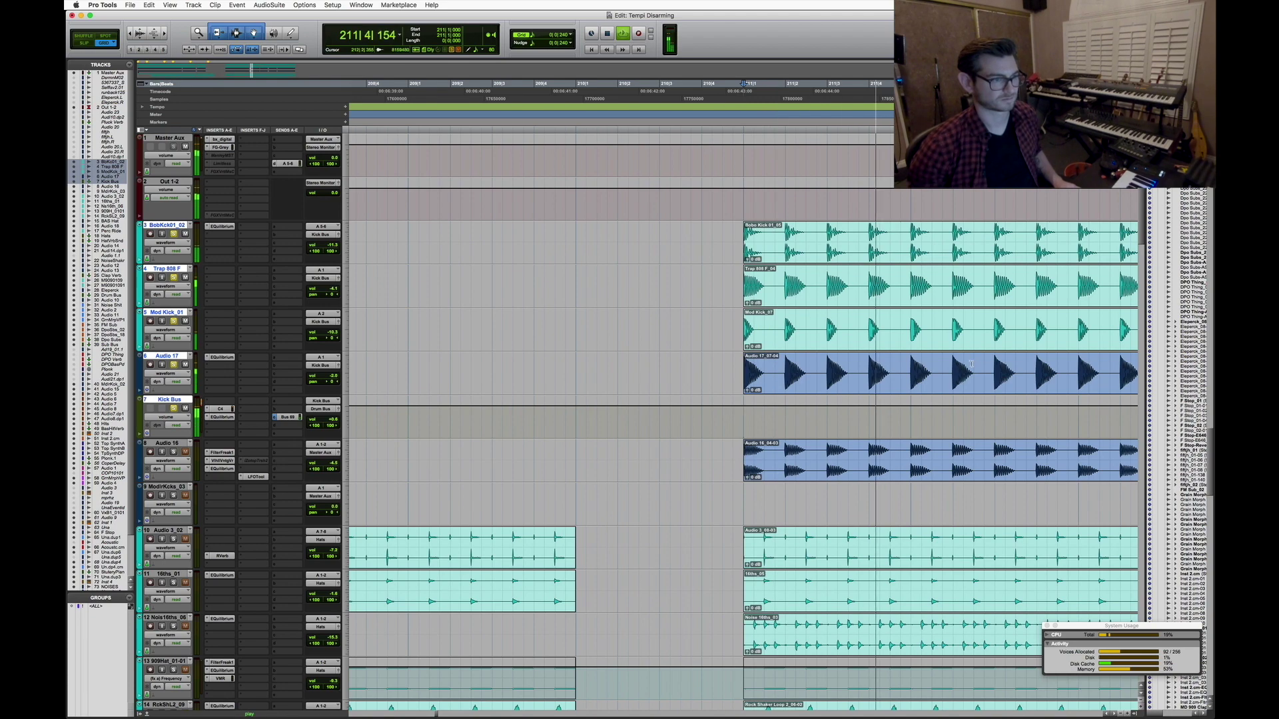
# Stop the combined playback and audition the soloed Eleperck clip on track 28 from bar 211
pyautogui.press('r')
pyautogui.scroll(-4, 972, 364)
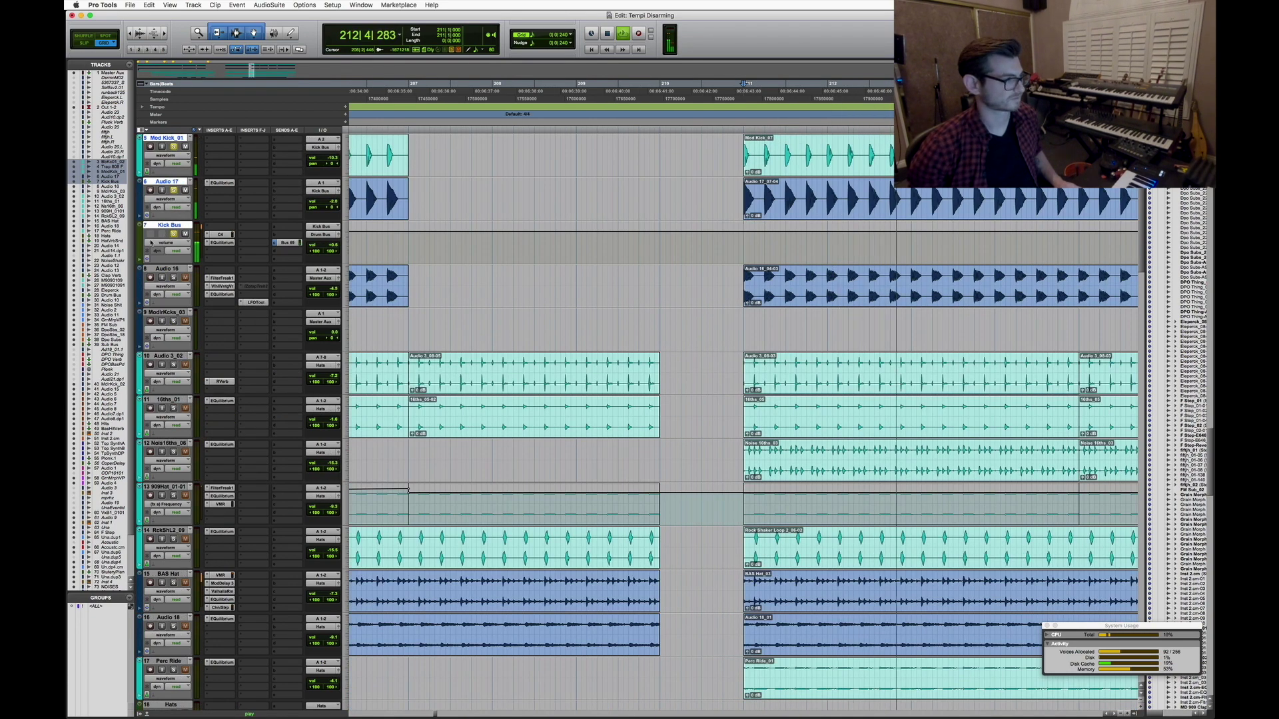
pyautogui.press('space')
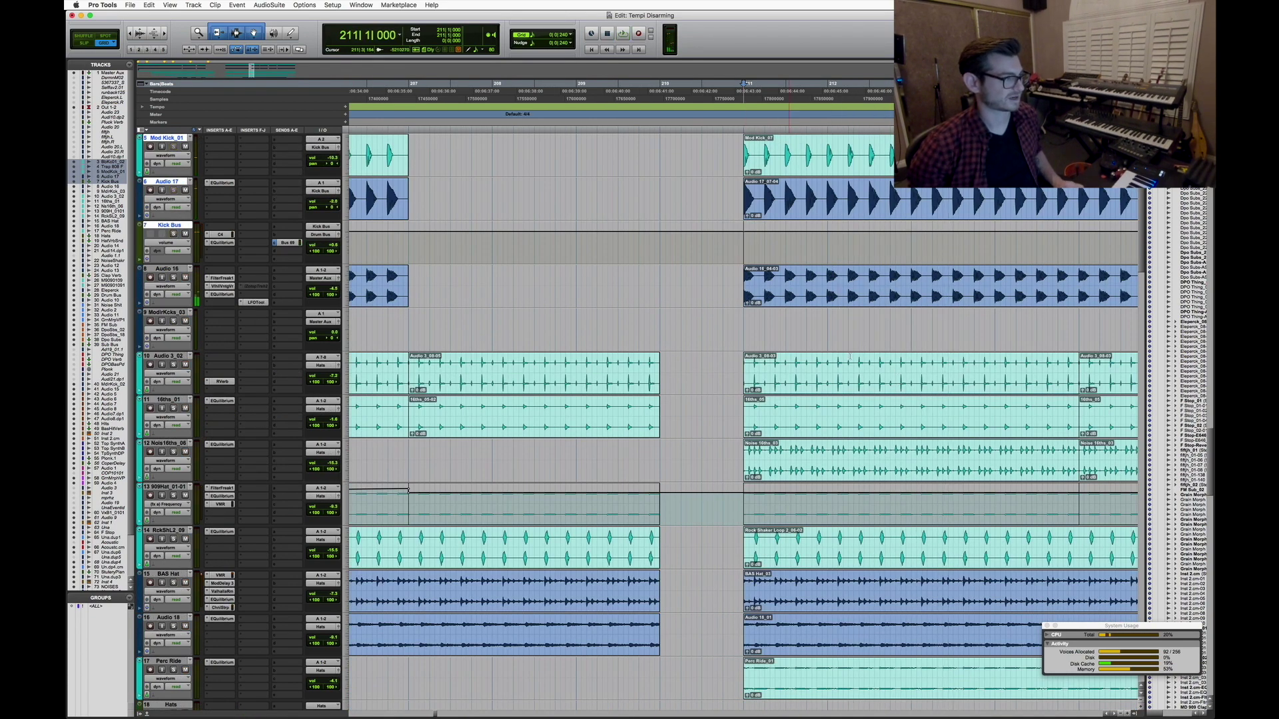
pyautogui.scroll(-15, 850, 358)
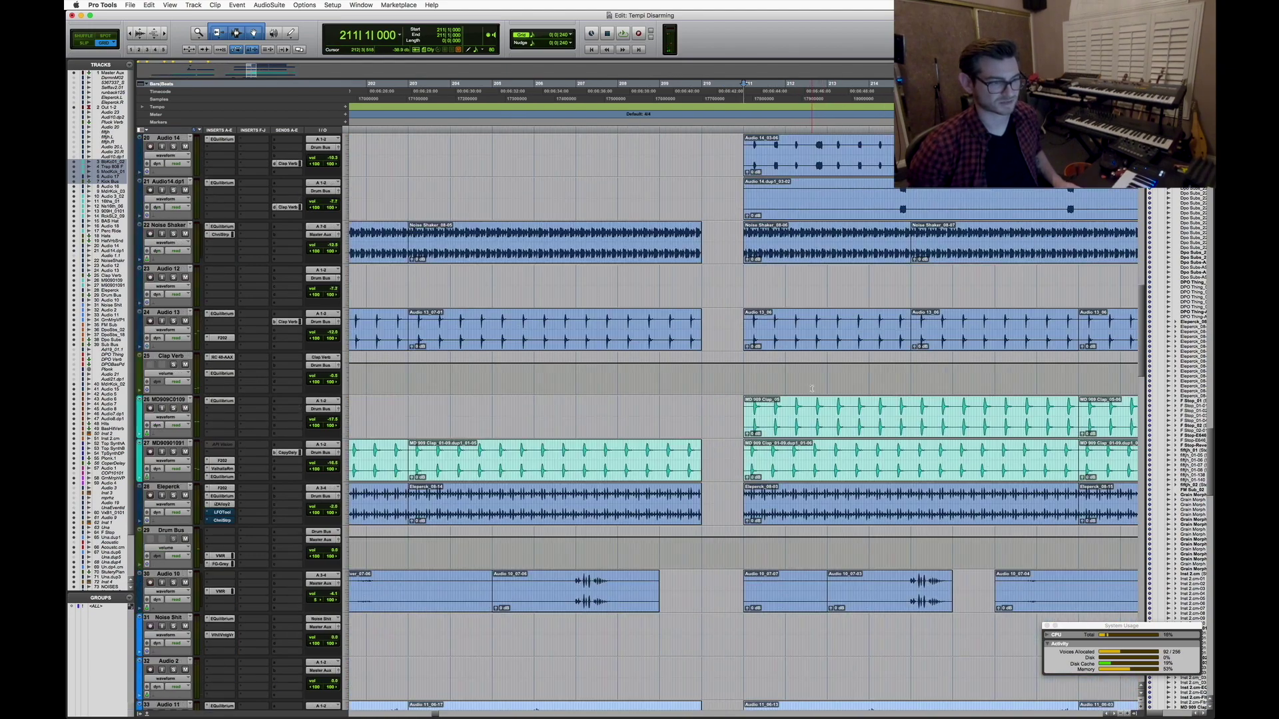
pyautogui.scroll(-2, 812, 388)
pyautogui.press('r')
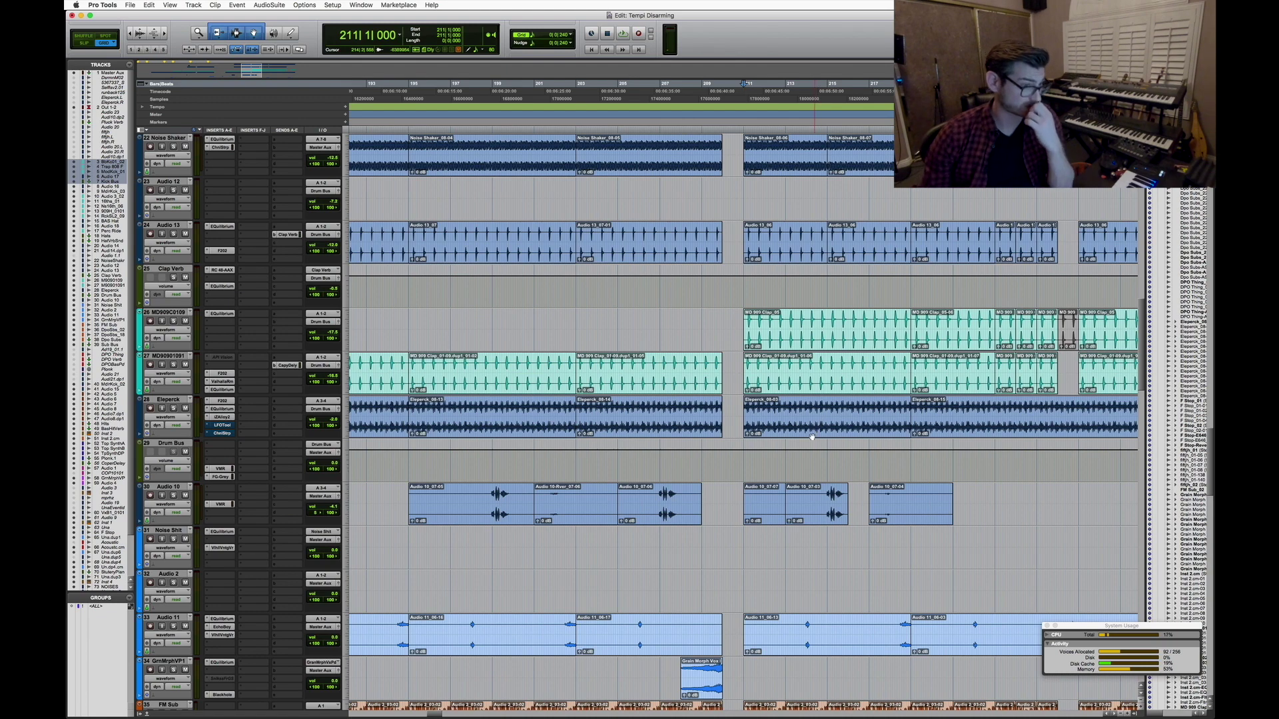
pyautogui.click(800, 433)
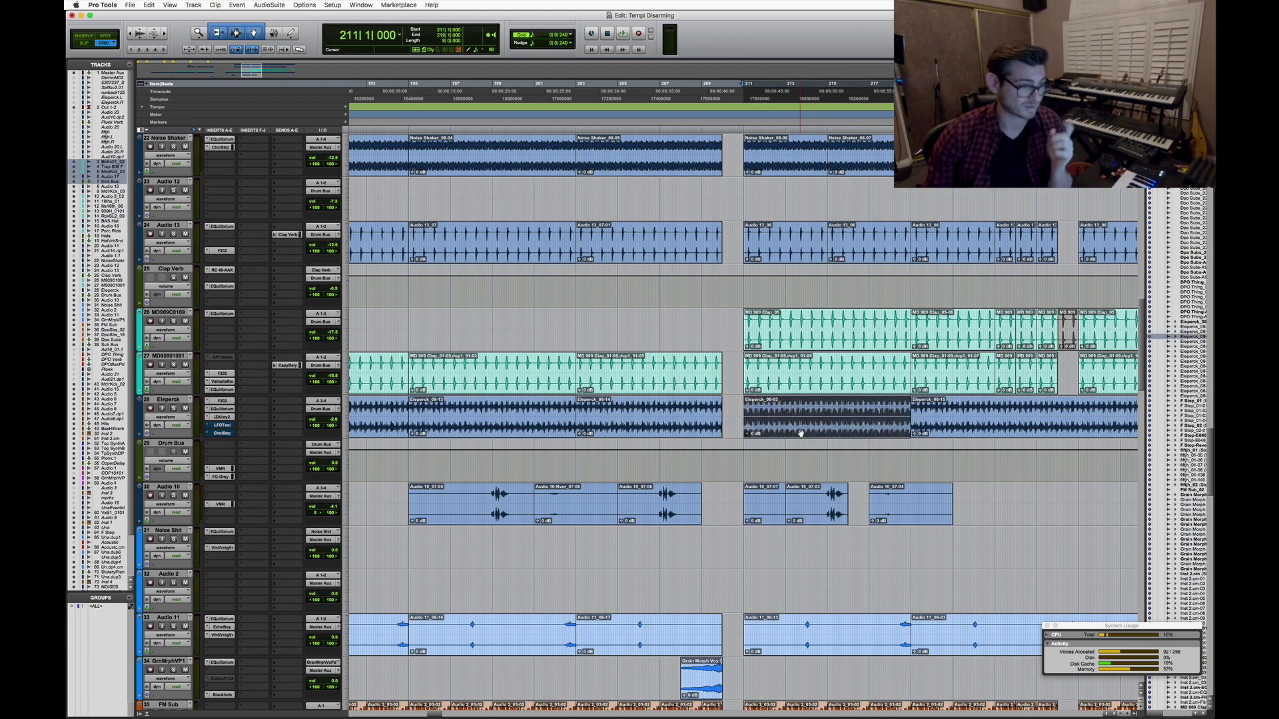
pyautogui.press('space')
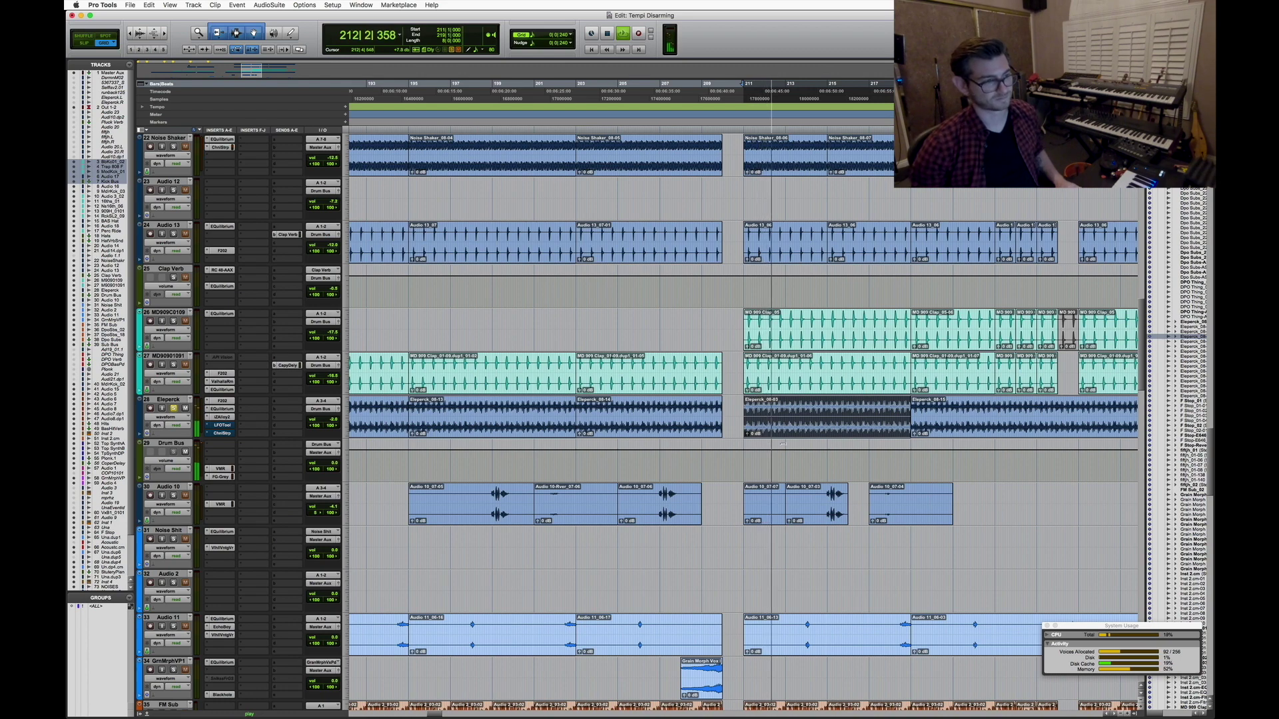
pyautogui.press('space')
# Examine the Eleperck waveform's hits around bar 211 against the clap layers on the tracks above
pyautogui.click(774, 404)
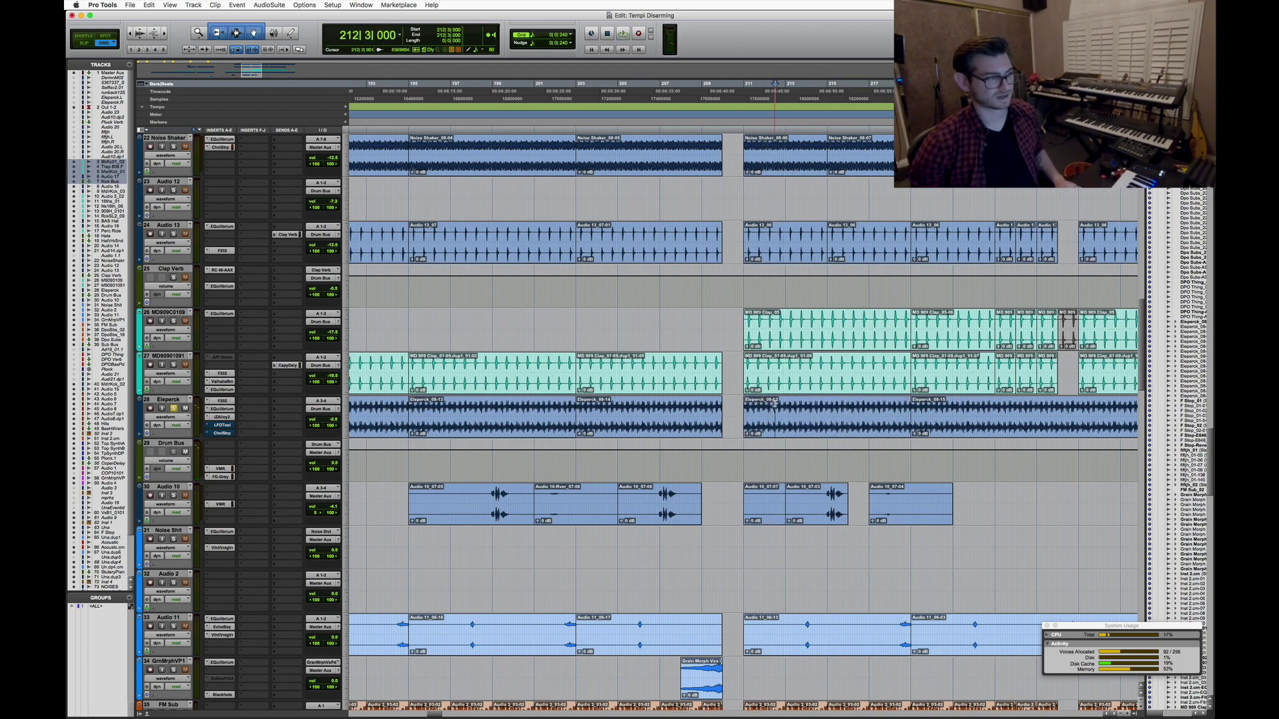
pyautogui.press('t')
pyautogui.press('t')
pyautogui.press('t')
pyautogui.press('super+bracketleft')
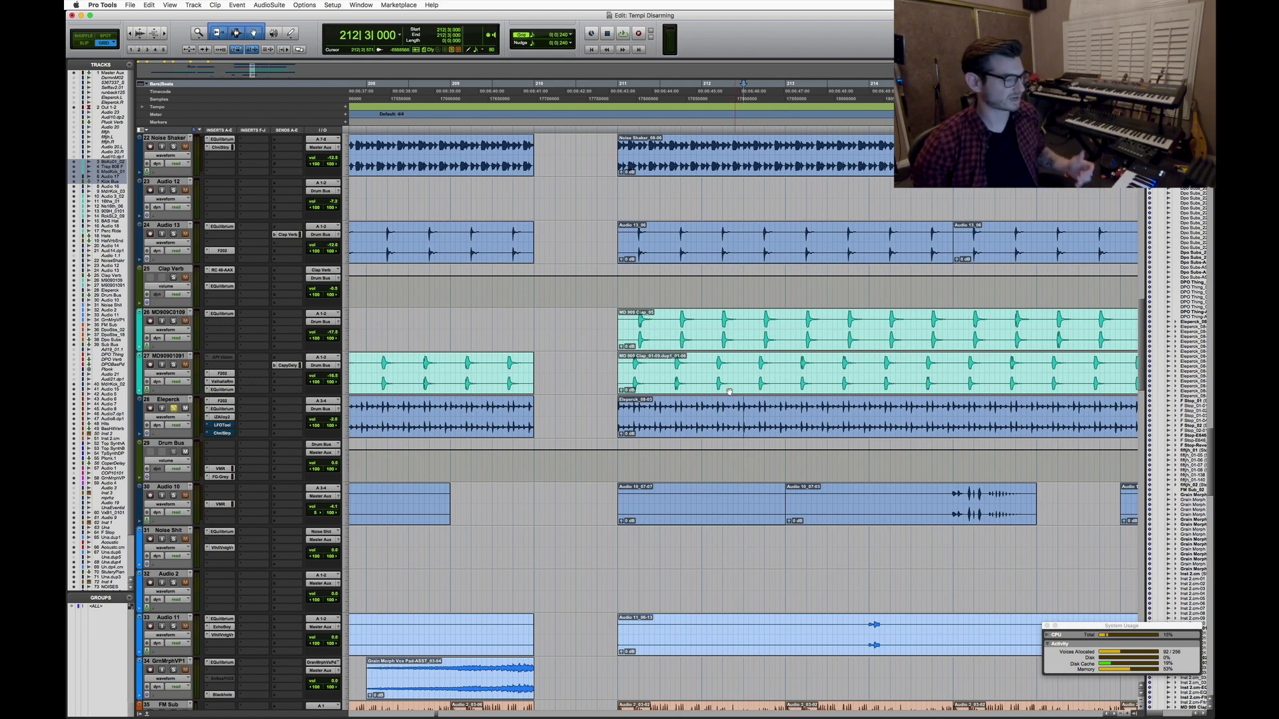
pyautogui.press('super+bracketright')
pyautogui.press('super+bracketright')
pyautogui.press('super+bracketright')
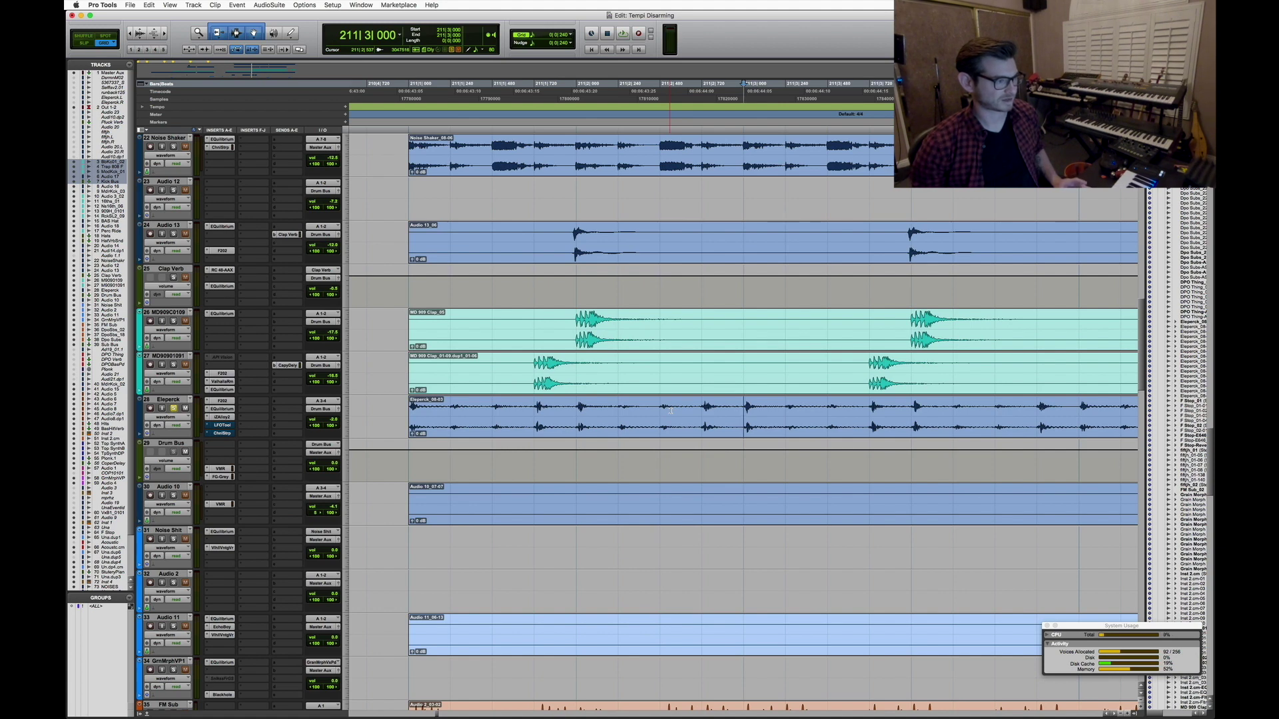
pyautogui.click(622, 400)
pyautogui.press('super+bracketright')
pyautogui.press('super+bracketright')
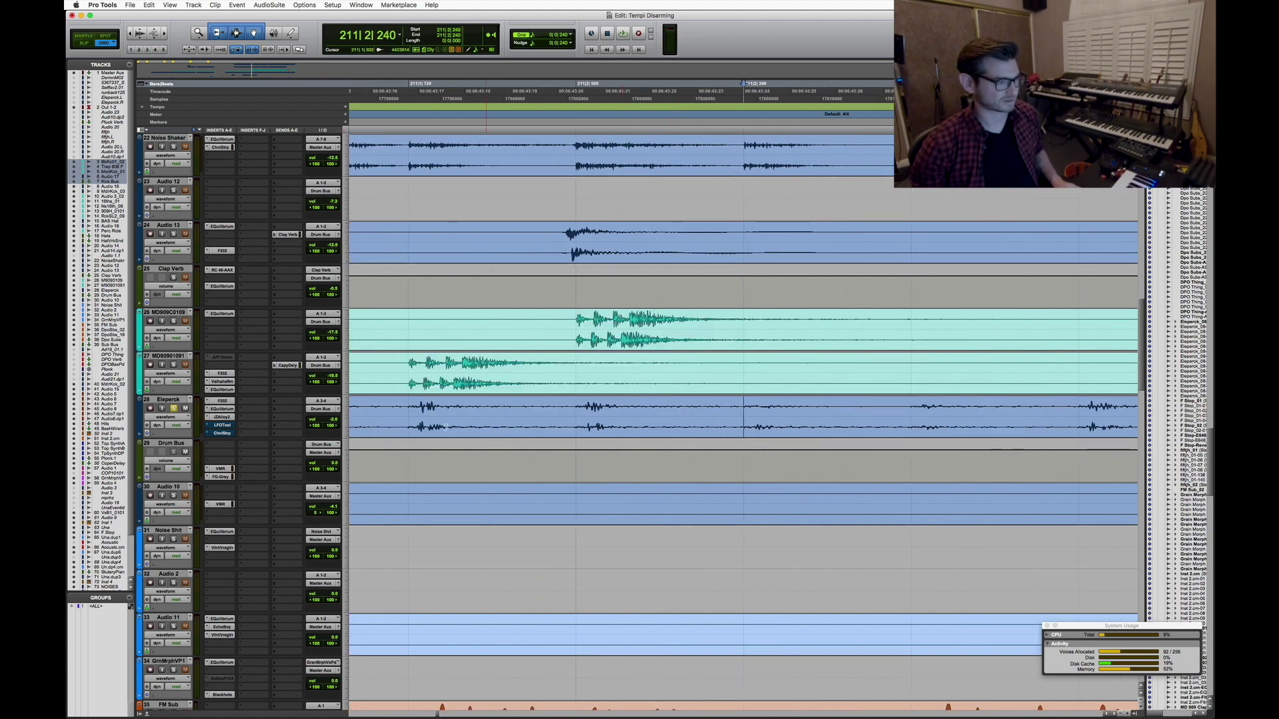
# Set the Eleperck track height to jumbo and audition its clip from bar 211
pyautogui.click(347, 421)
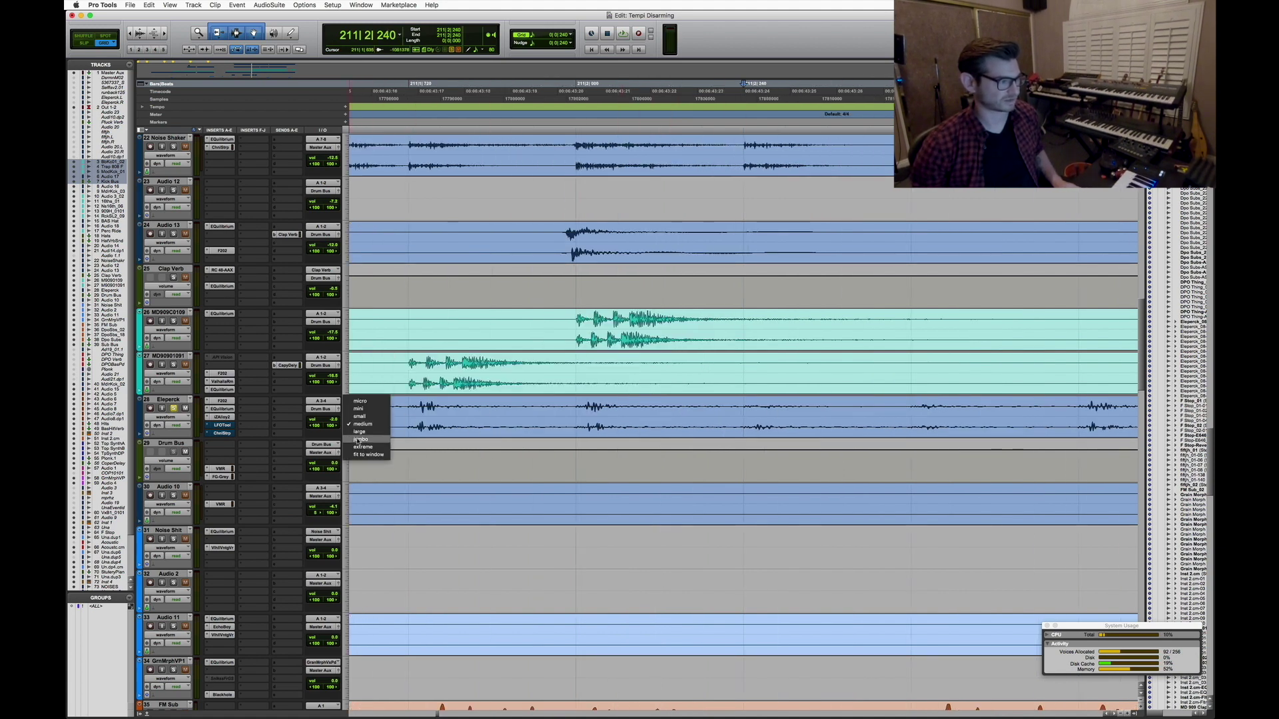
pyautogui.click(367, 443)
pyautogui.press('super+bracketleft')
pyautogui.press('super+bracketleft')
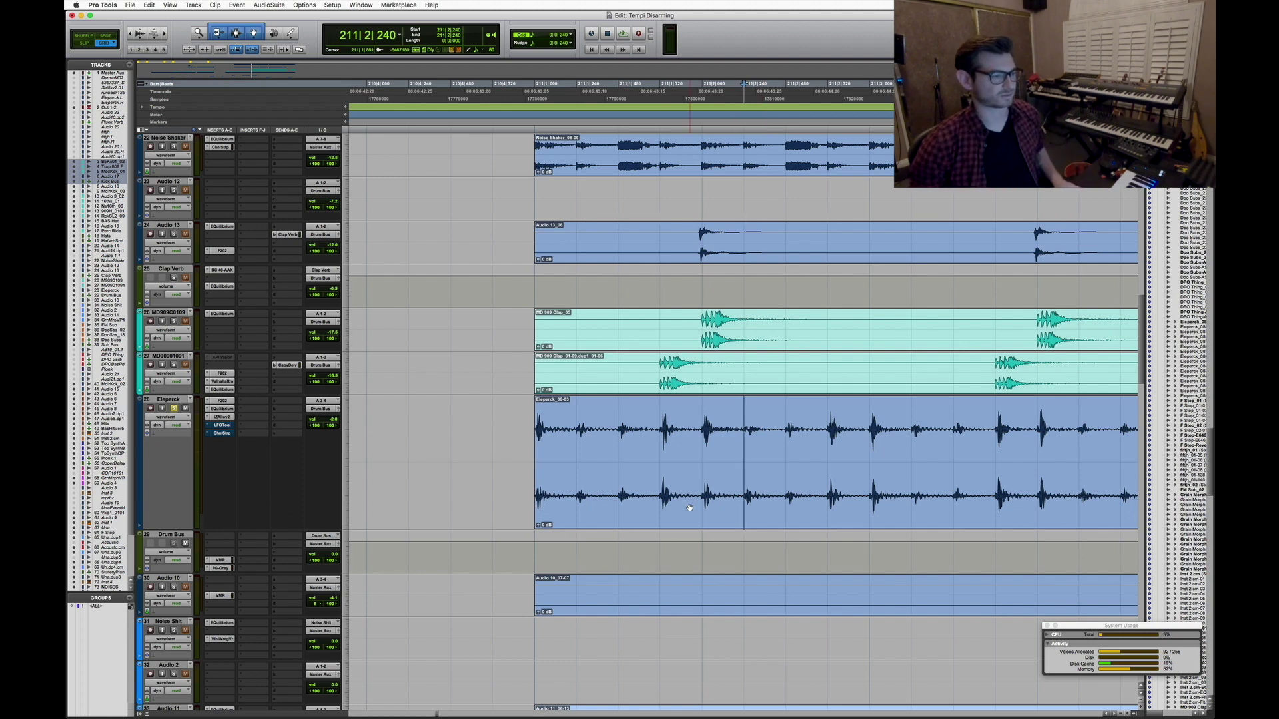
pyautogui.click(665, 493)
pyautogui.press('space')
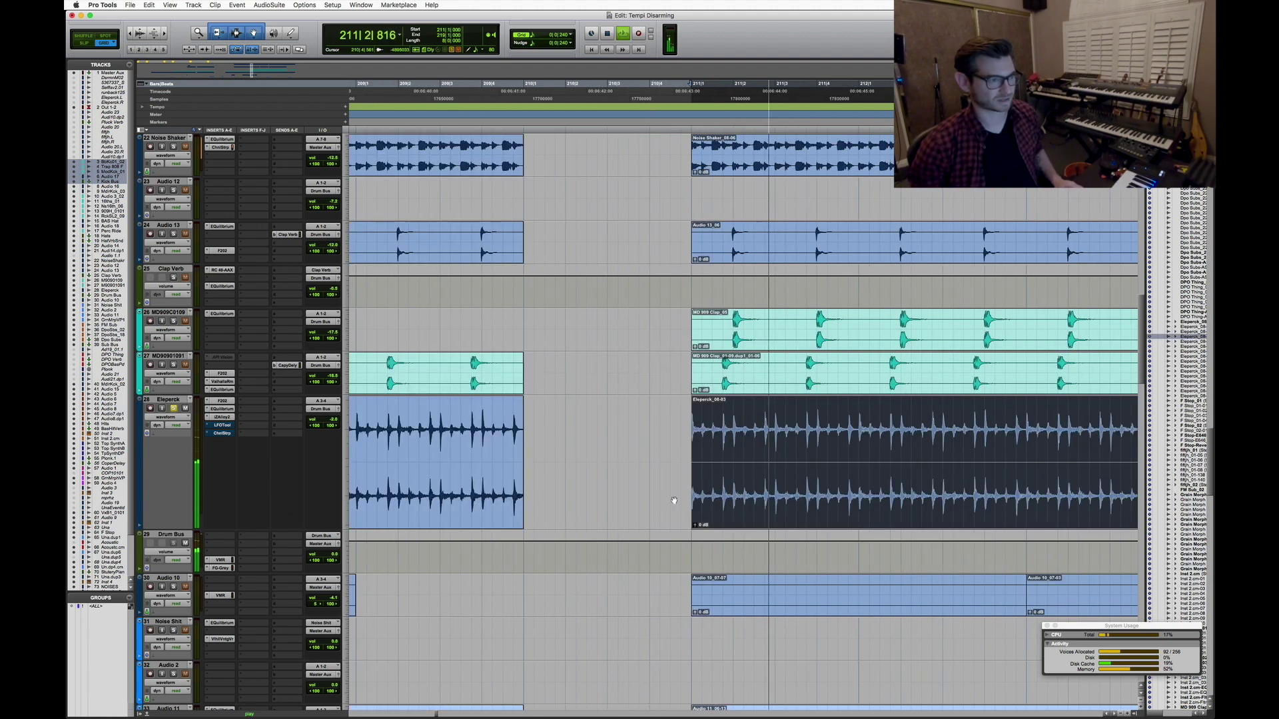
pyautogui.press('space')
# Review the Equilibrium and Alloy 2 inserts on Eleperck, dismissing Alloy 2's preset manager
pyautogui.click(224, 408)
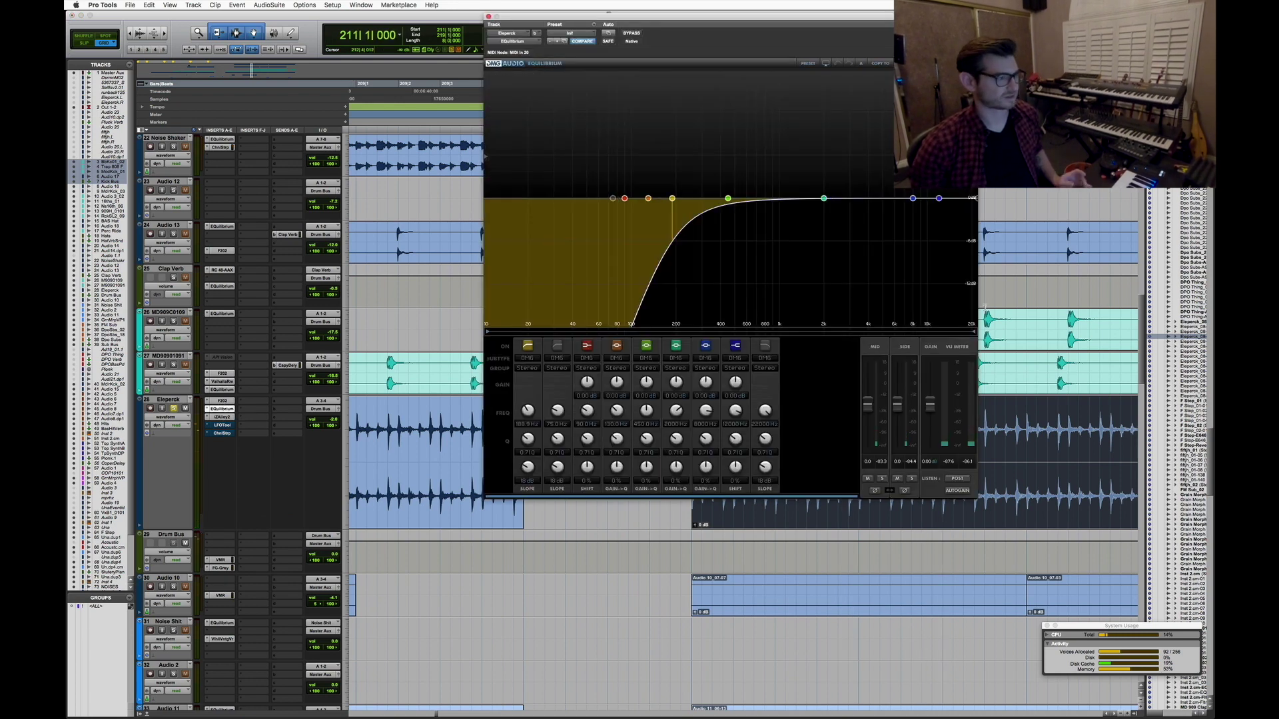
pyautogui.click(223, 418)
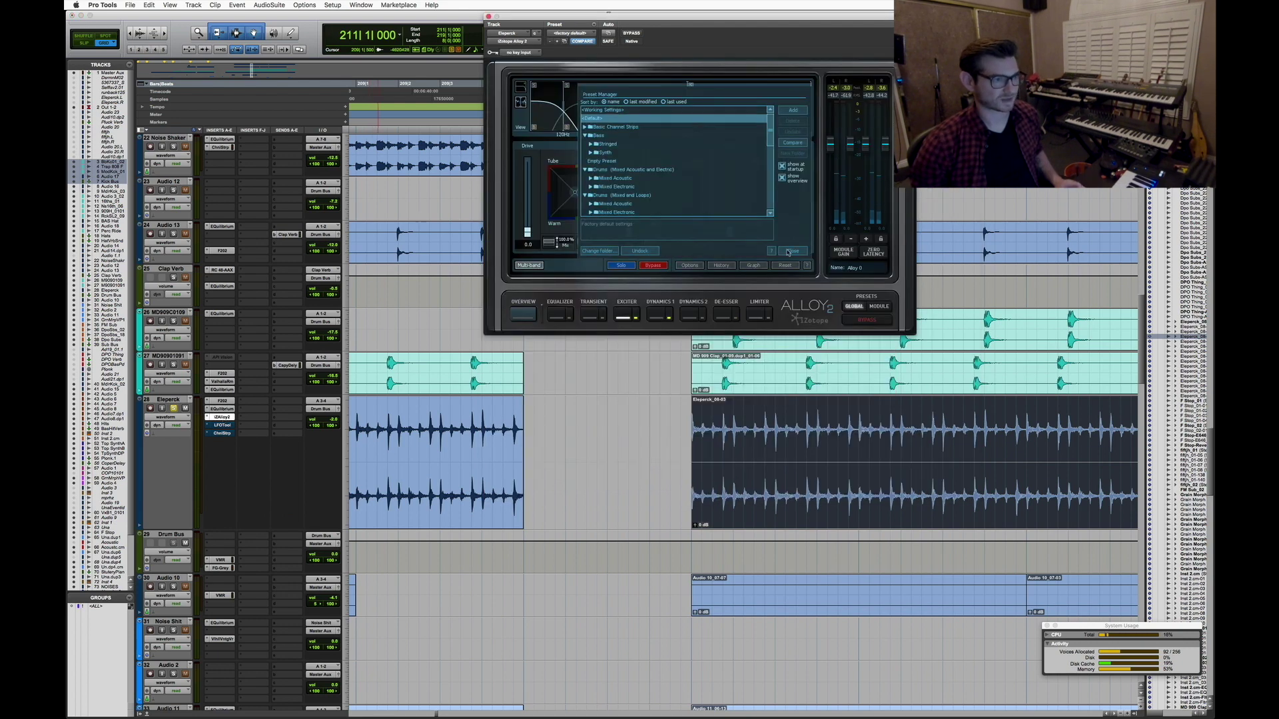
pyautogui.click(789, 252)
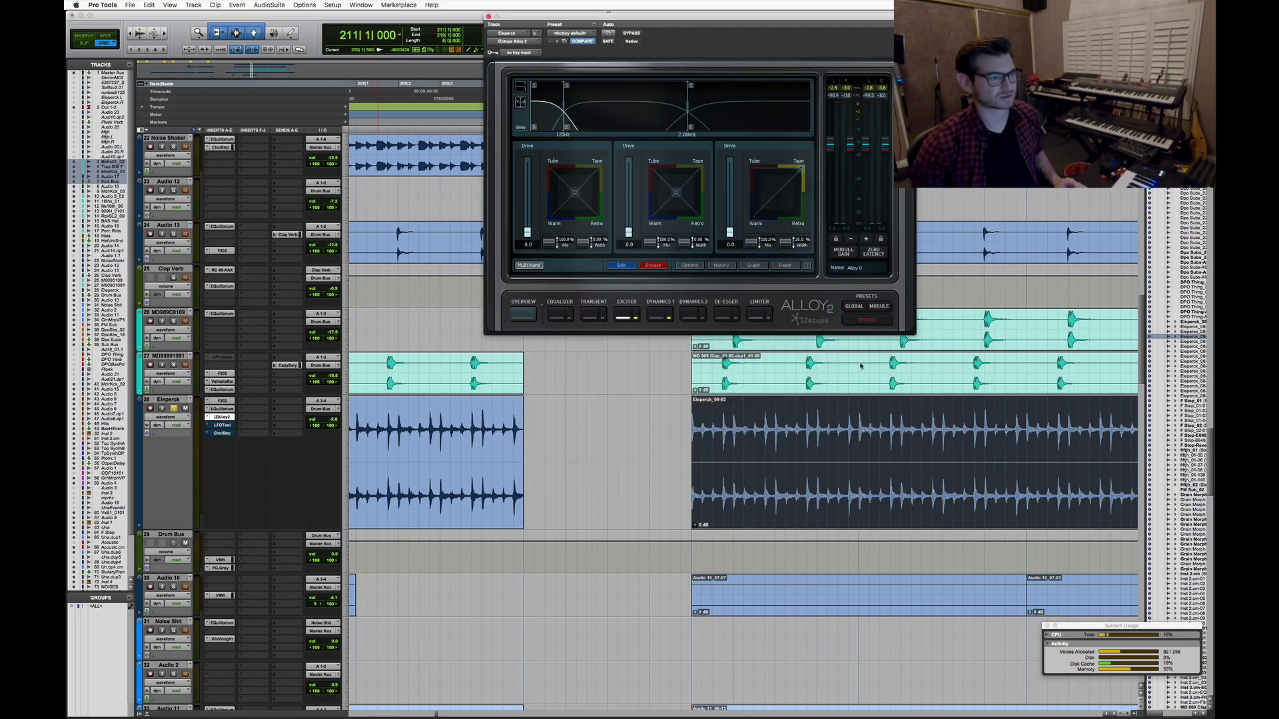
# Reselect the Eleperck clip at bar 211 and audition it with Alloy 2's Dynamics 1 module displayed
pyautogui.press('r')
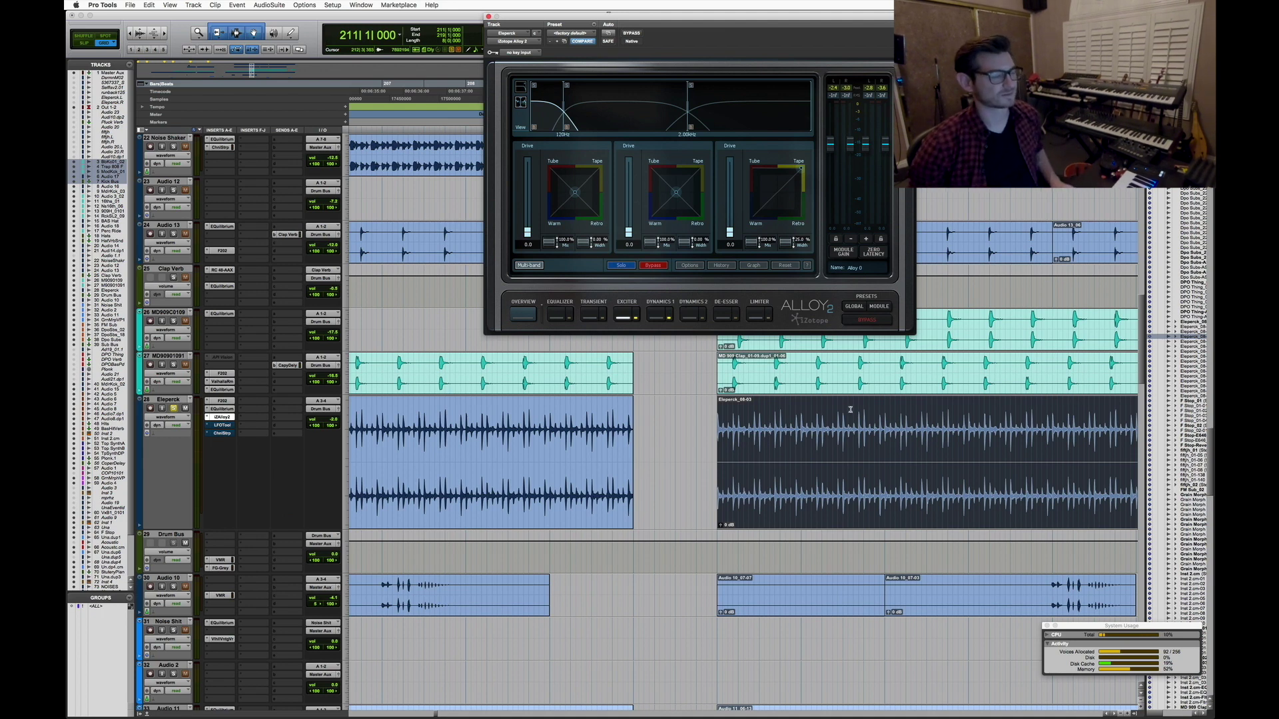
pyautogui.press('super+bracketleft')
pyautogui.click(810, 409)
pyautogui.press('super+bracketright')
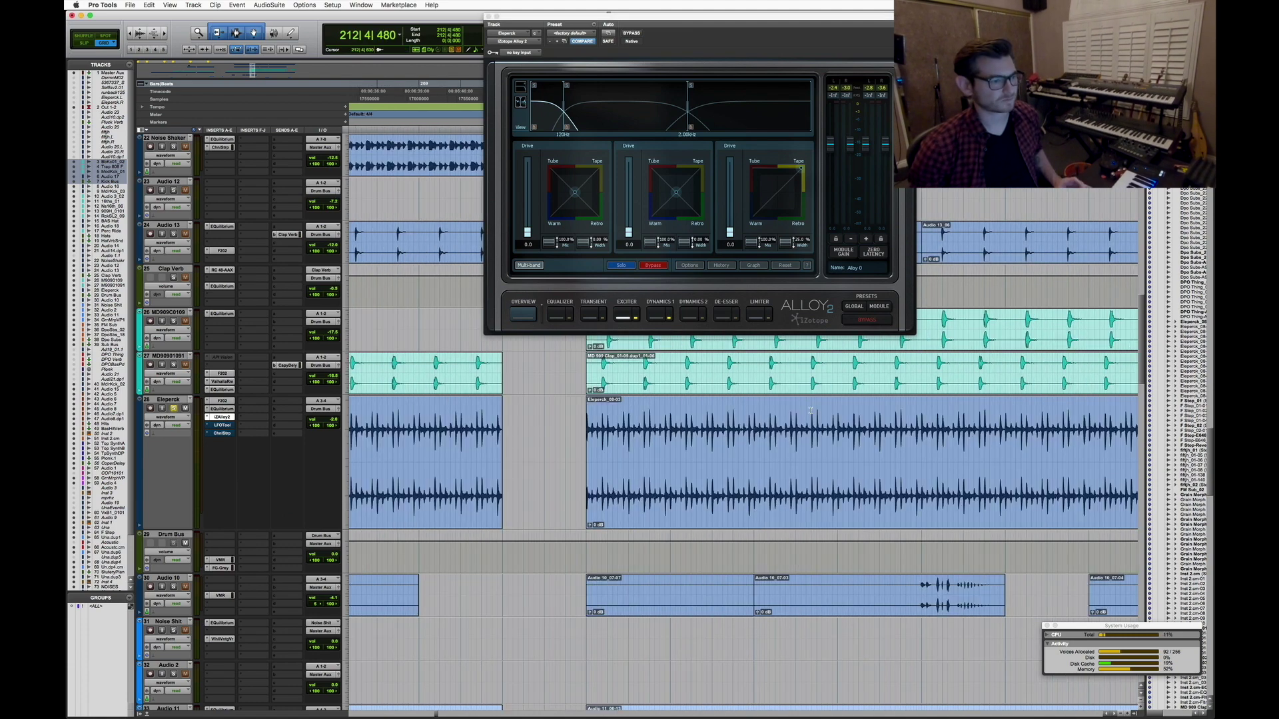
pyautogui.press('super+bracketleft')
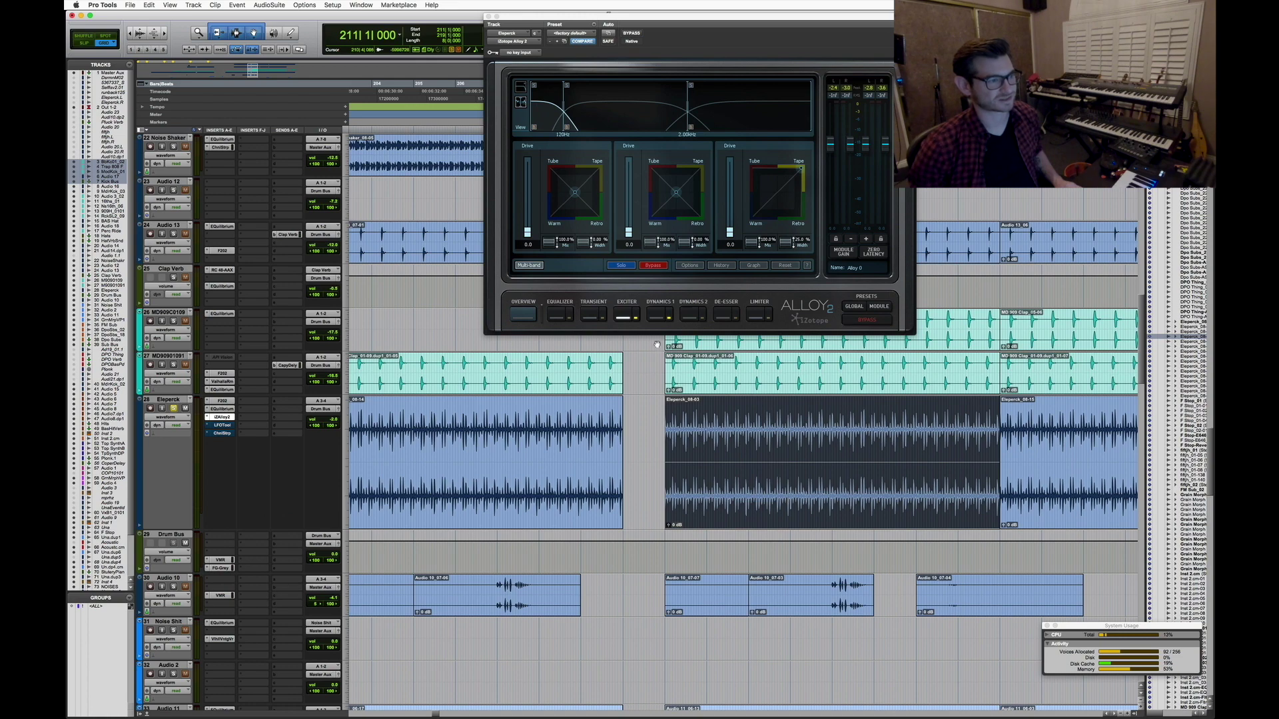
pyautogui.click(657, 314)
pyautogui.press('space')
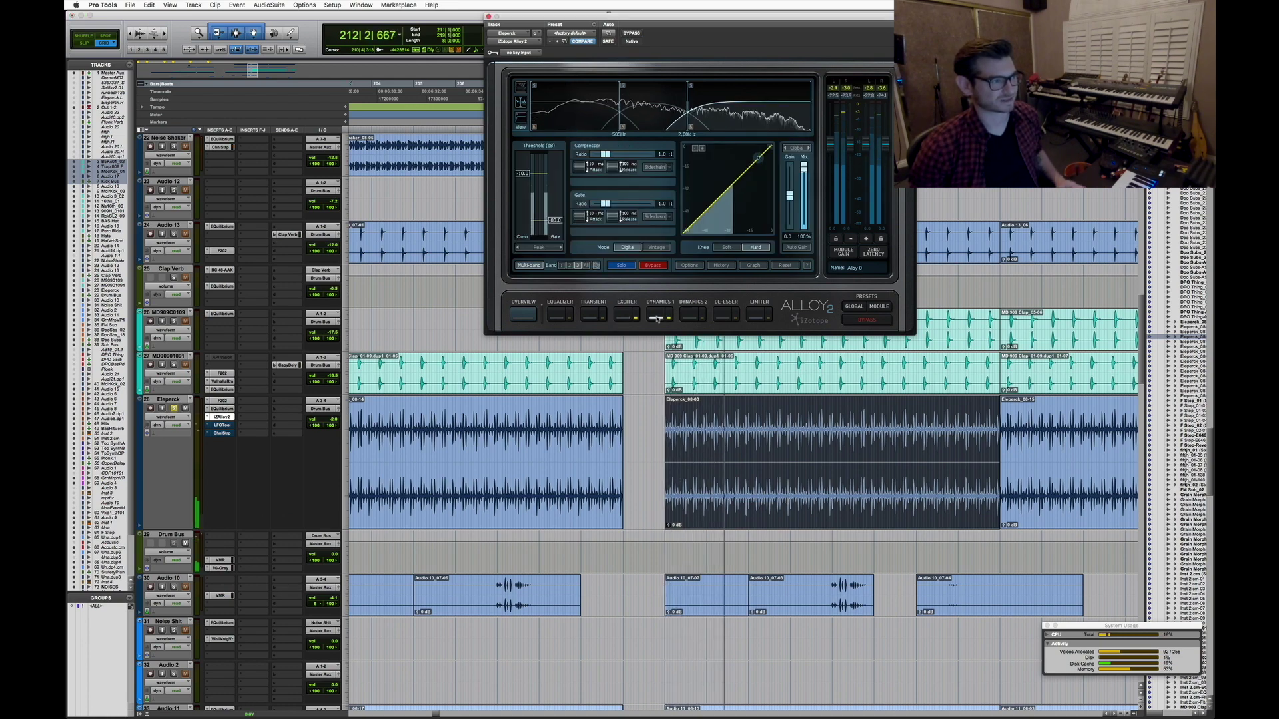
pyautogui.press('space')
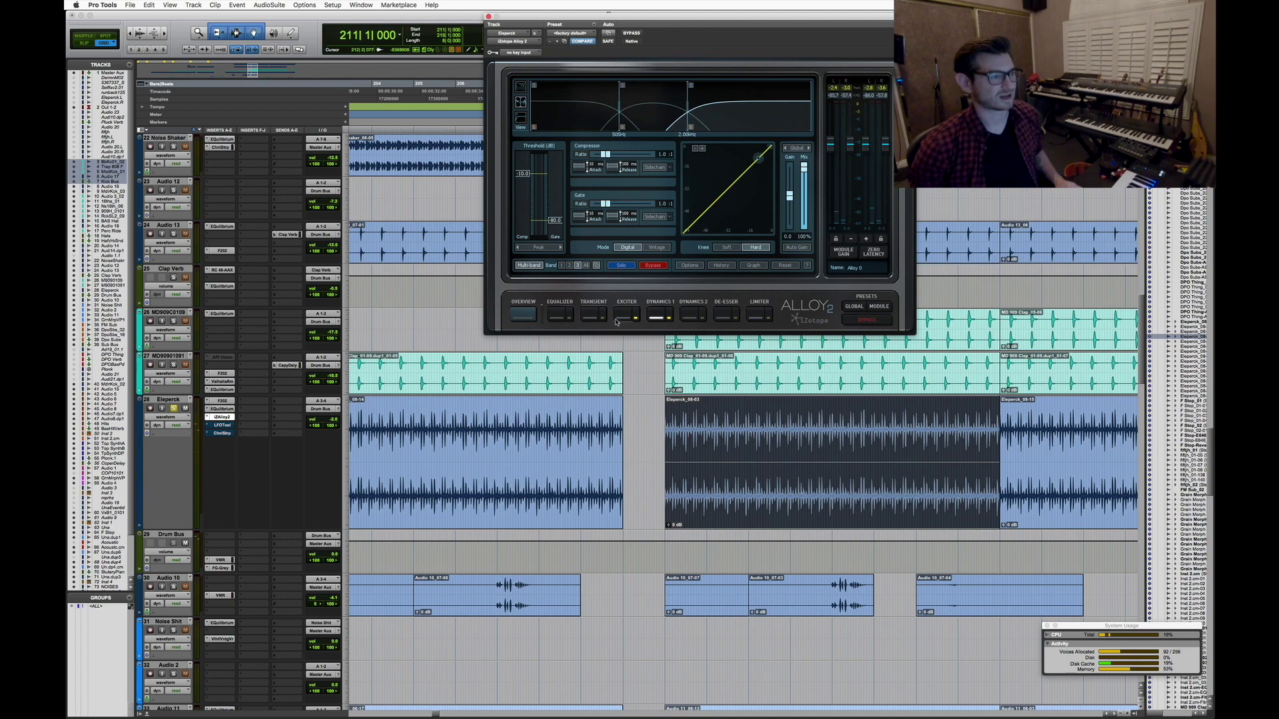
# Display Alloy 2's Exciter module and compare Eleperck with the plug-in active and bypassed during playback from bar 211
pyautogui.click(624, 317)
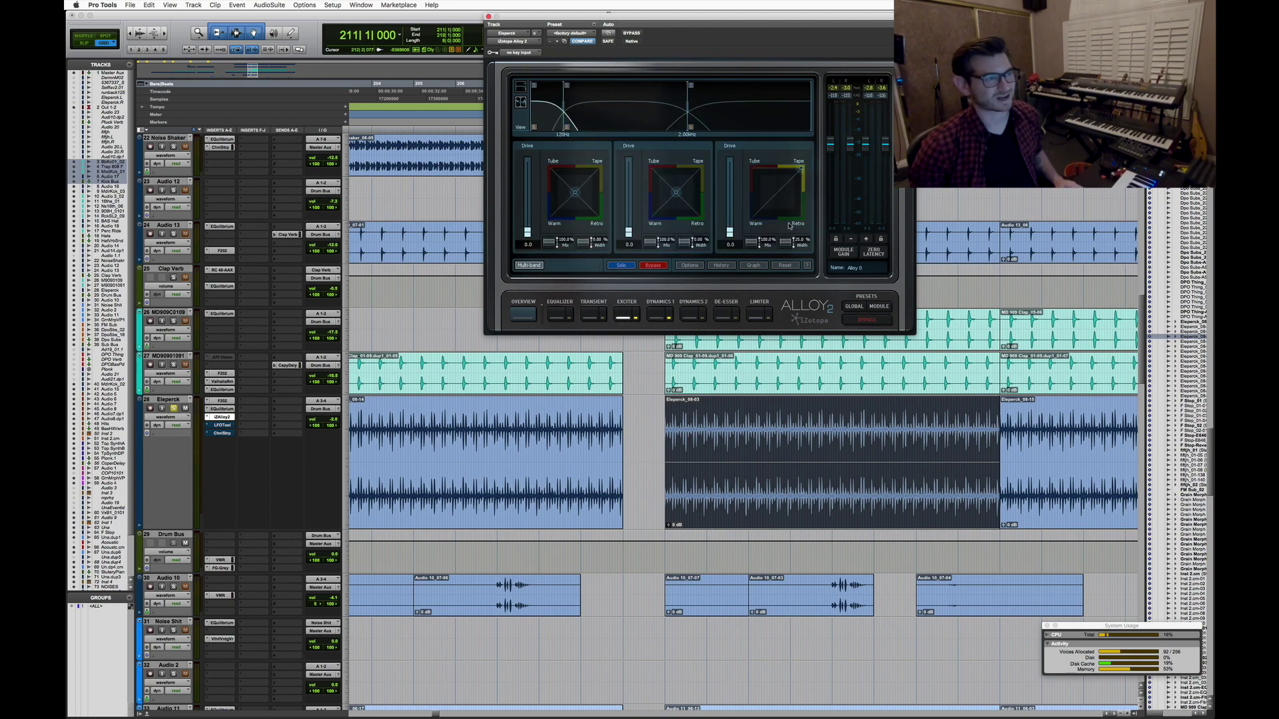
pyautogui.press('space')
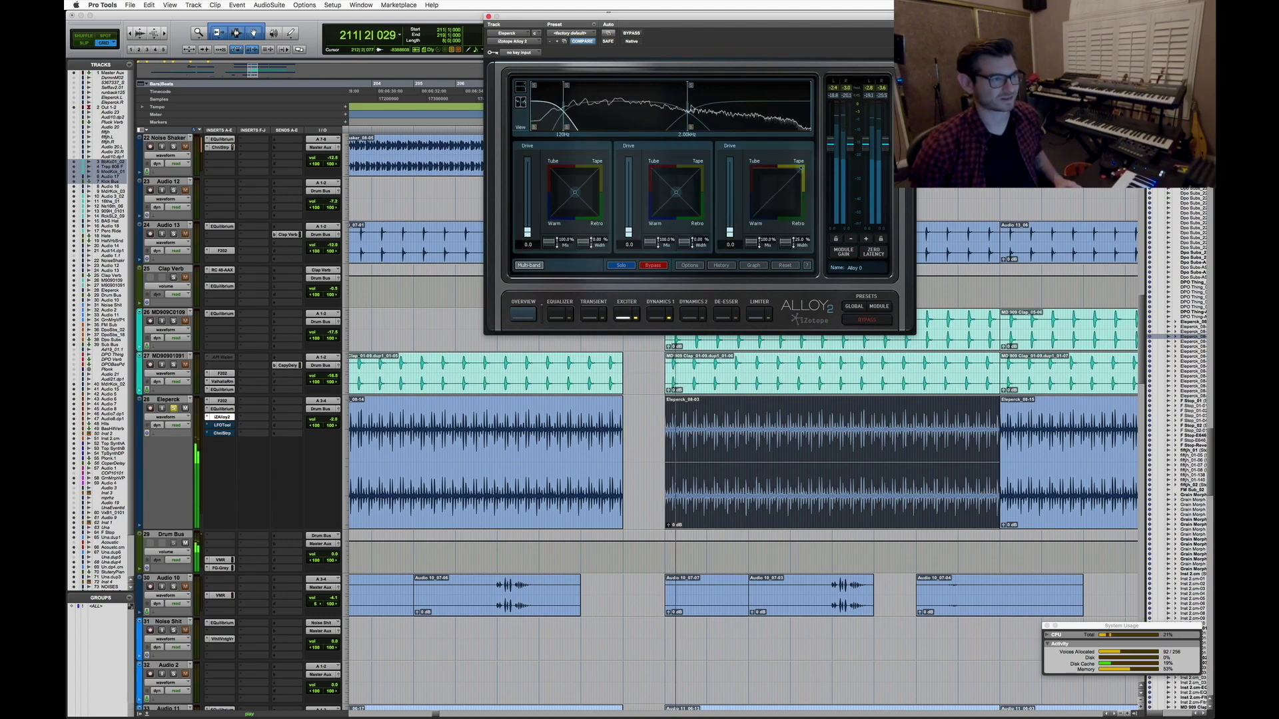
pyautogui.click(632, 33)
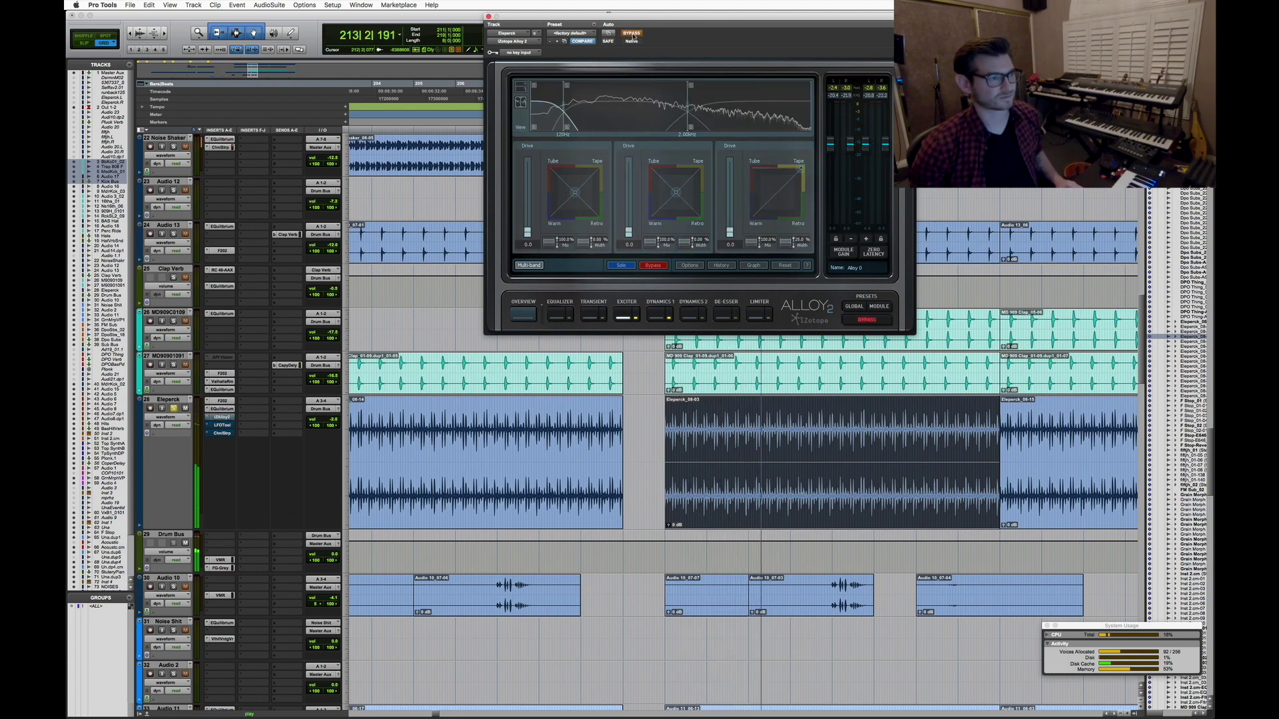
pyautogui.click(631, 34)
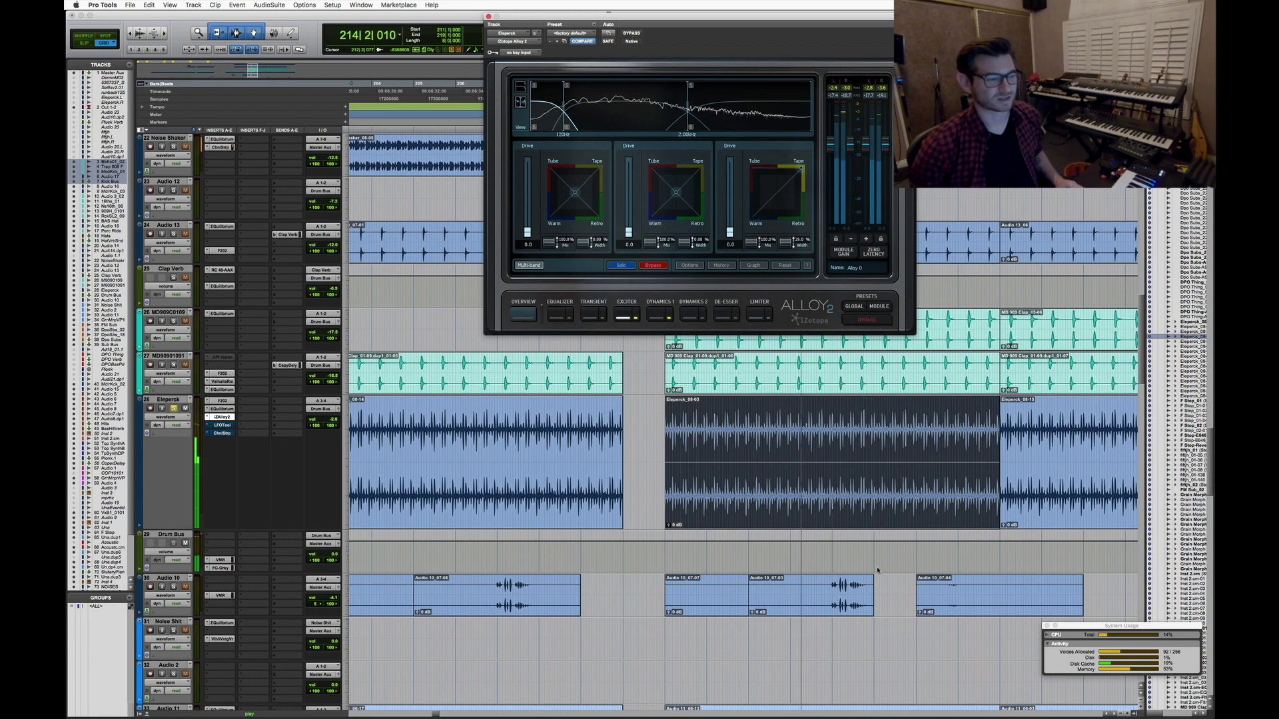
pyautogui.press('space')
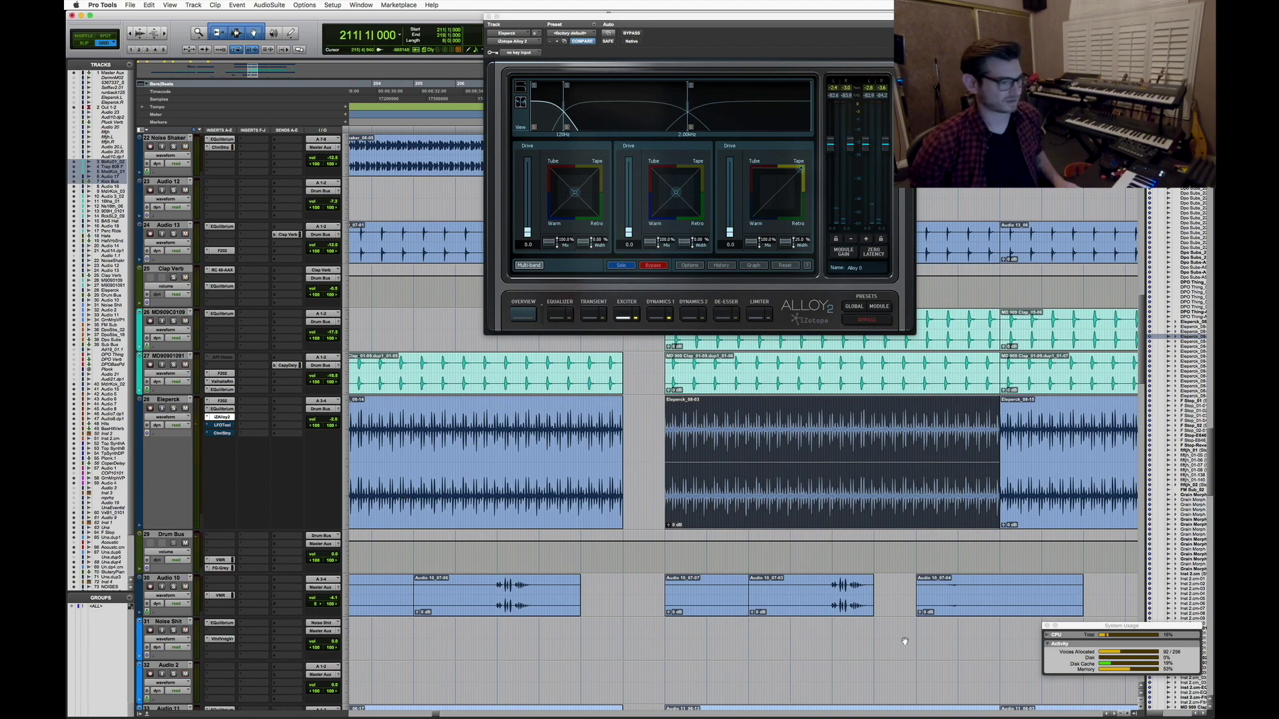
# Solo Audio 10 on track 30 and play its clip from bar 215
pyautogui.scroll(-2, 849, 588)
pyautogui.click(838, 494)
pyautogui.press('r')
pyautogui.press('r')
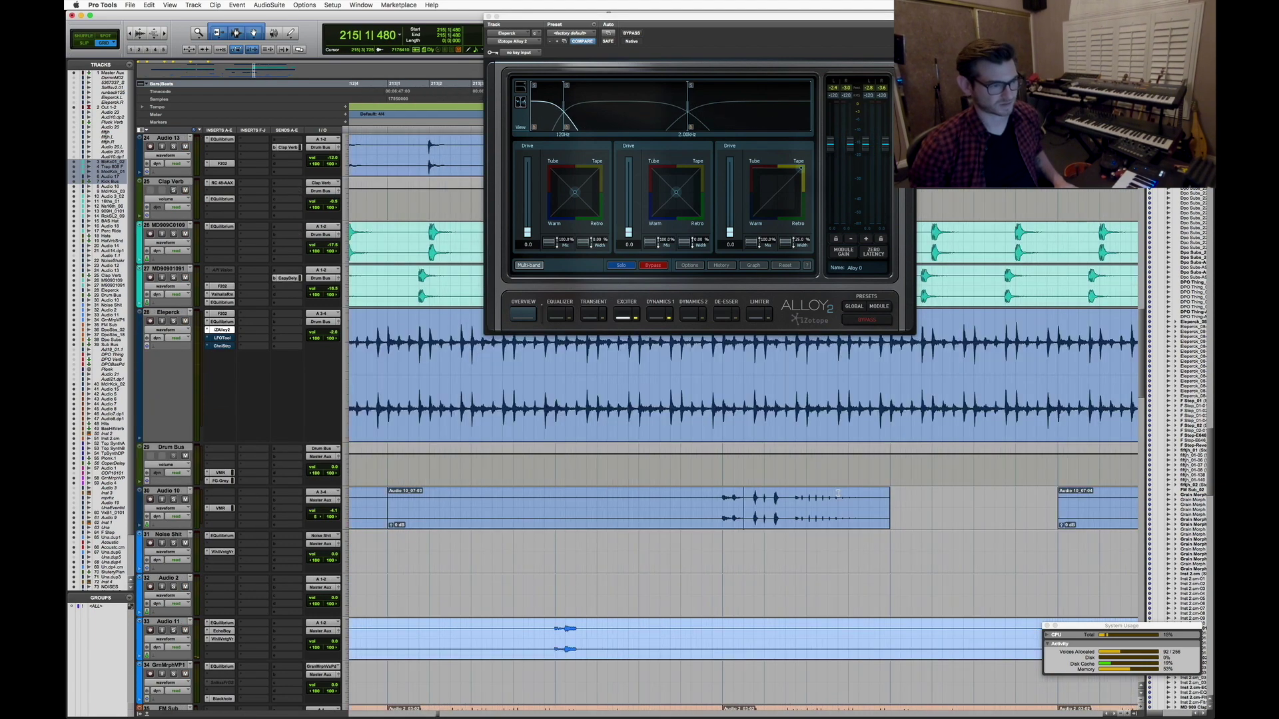
pyautogui.press('t')
pyautogui.press('t')
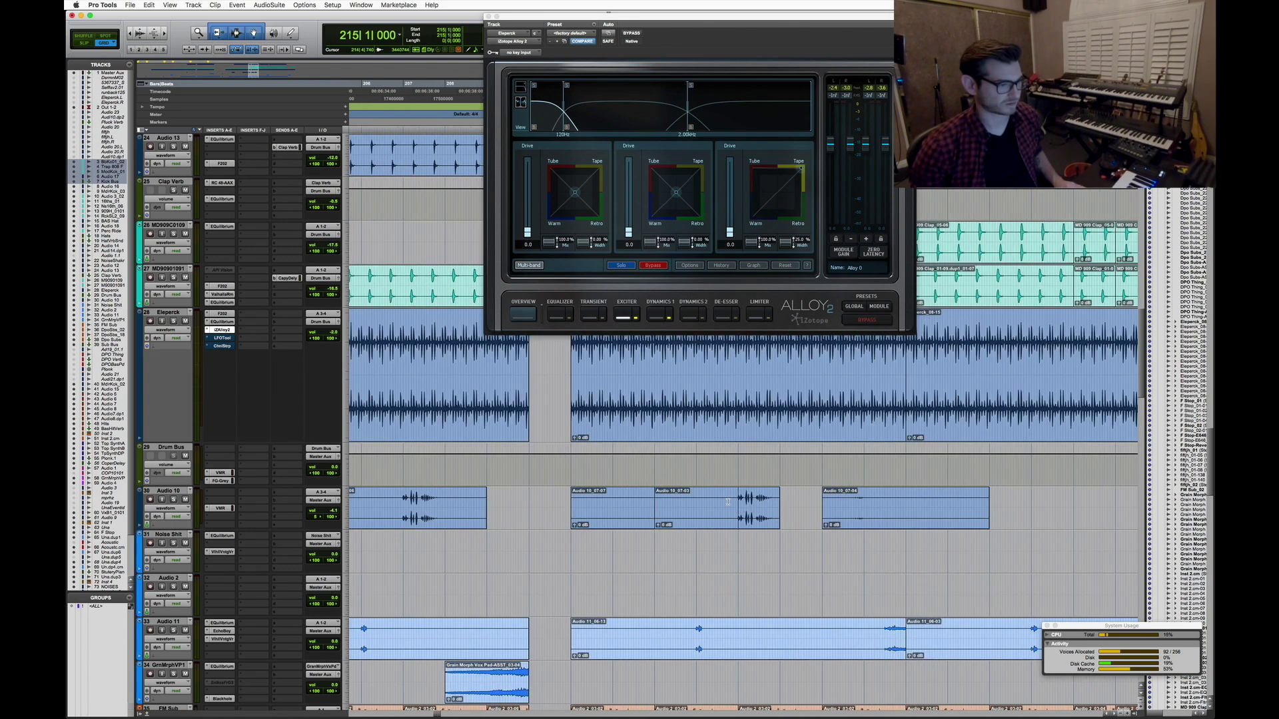
pyautogui.press('space')
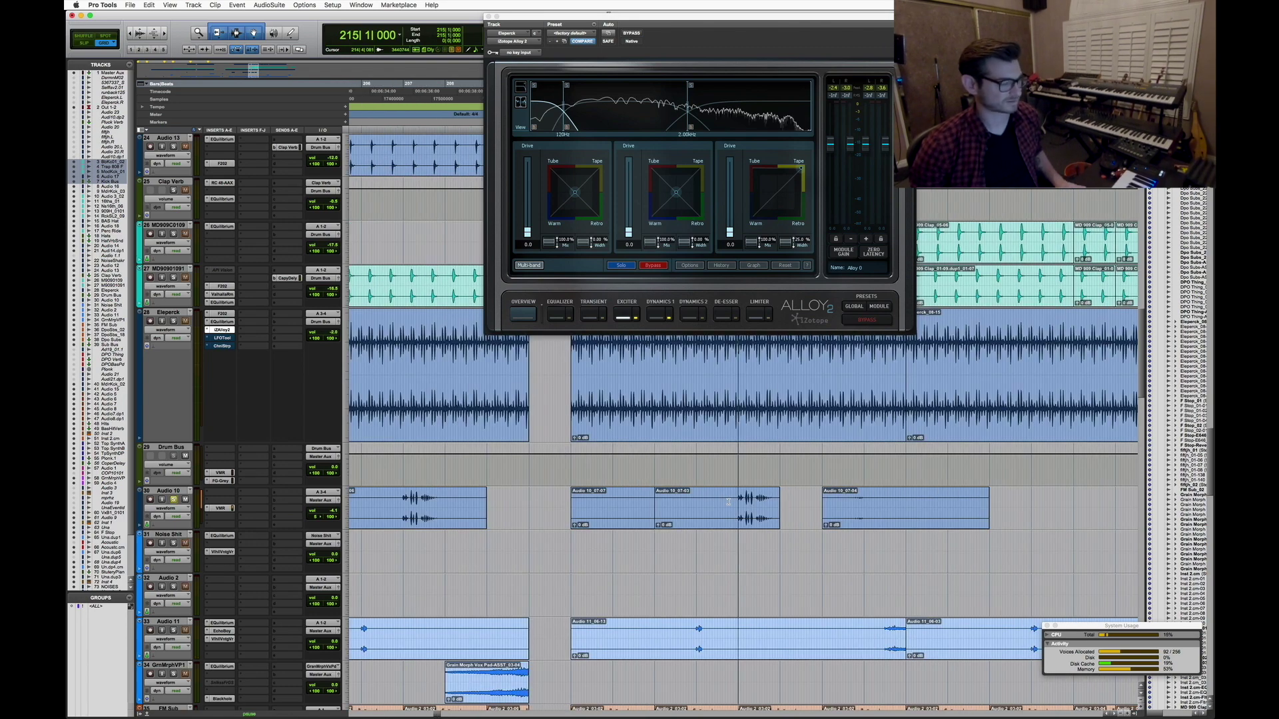
pyautogui.press('t')
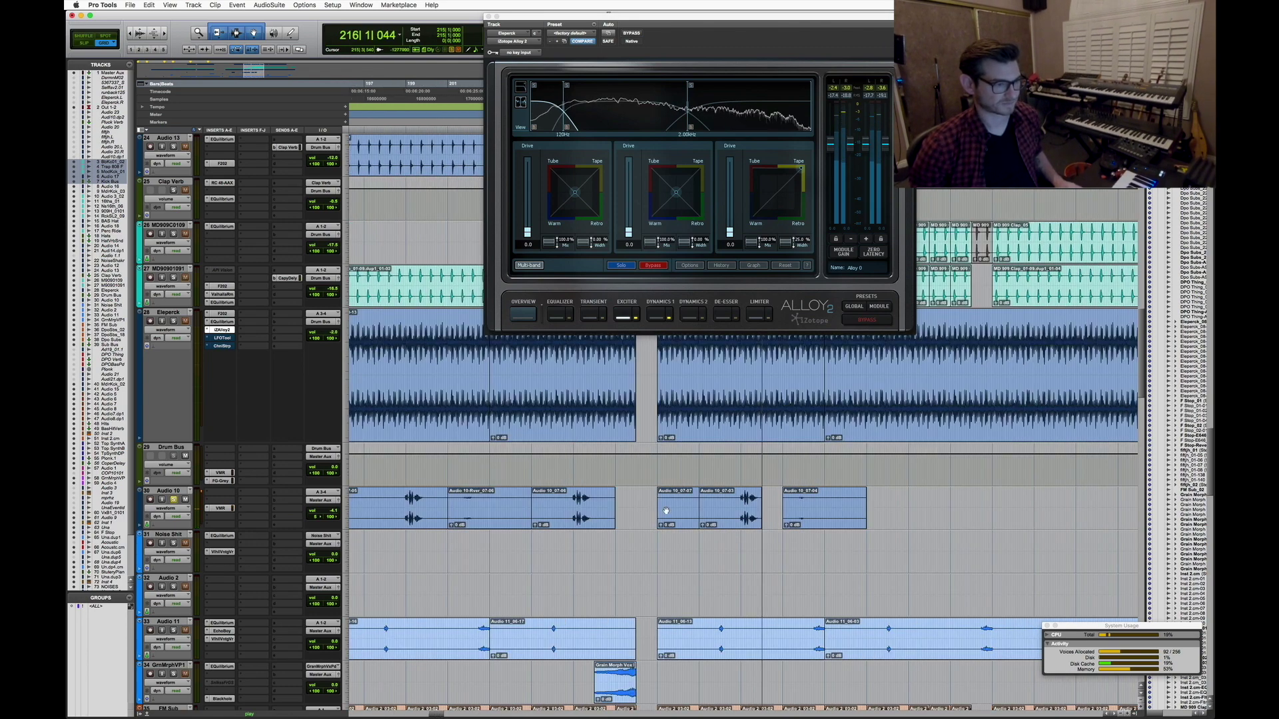
# Audition Audio 10 from around bar 202 and again from 206|4|720, finishing with playback stopped
pyautogui.click(462, 499)
pyautogui.press('space')
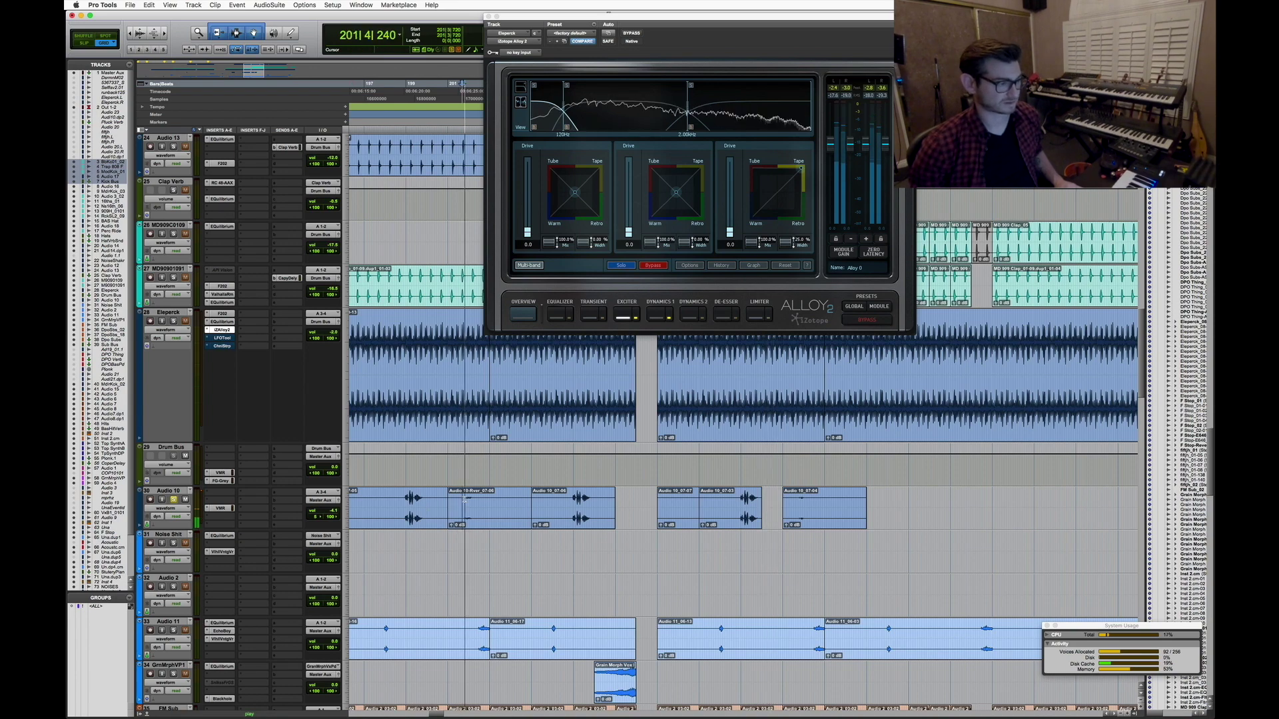
pyautogui.click(572, 500)
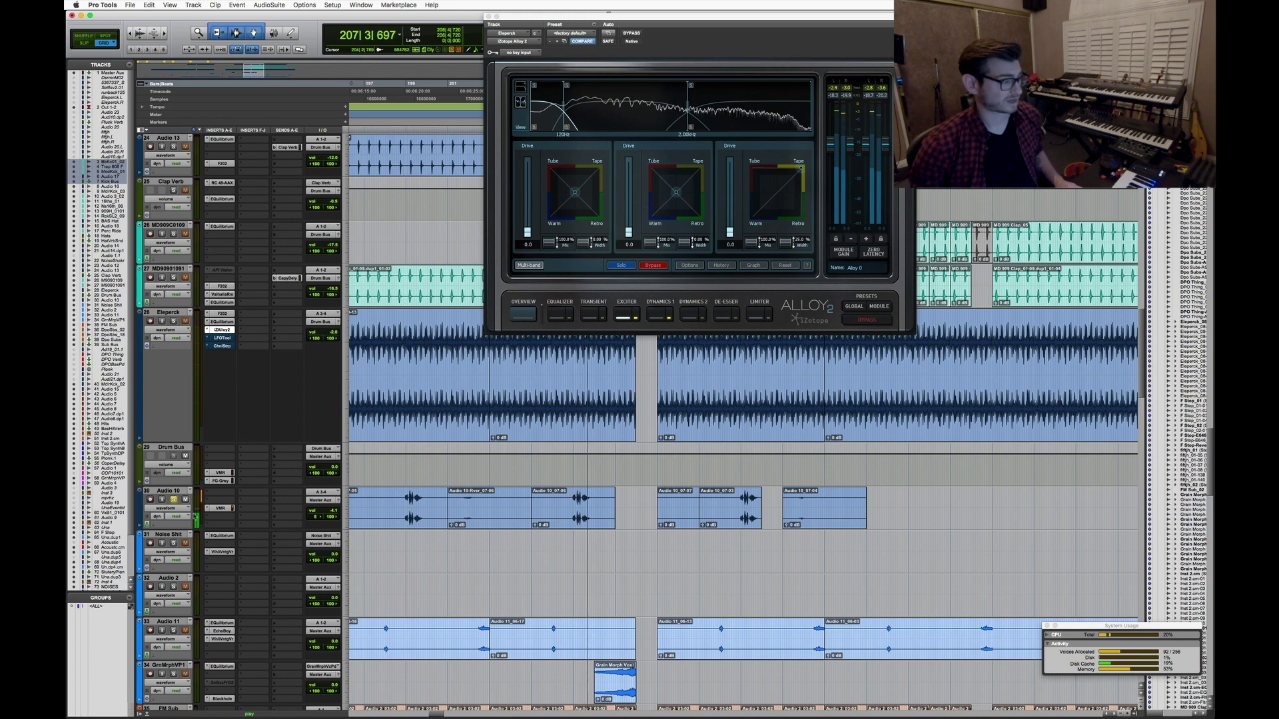
pyautogui.press('space')
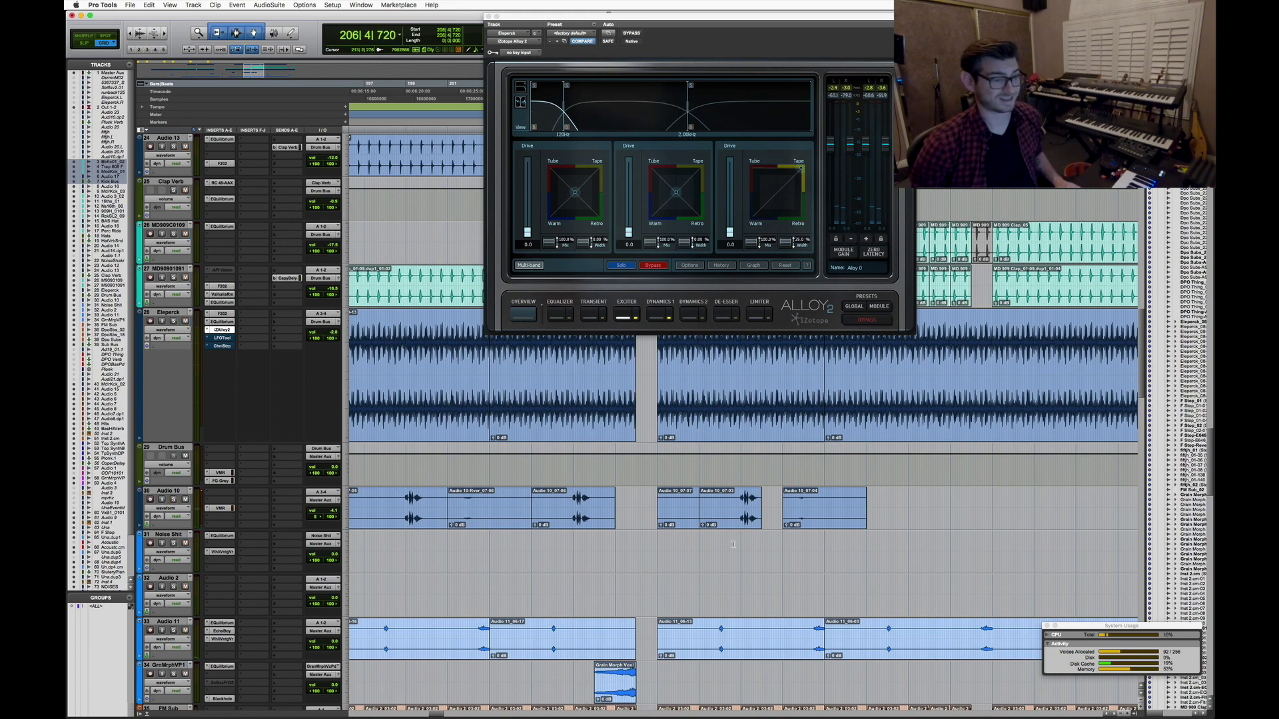
# Examine the Audio 10 clips on track 30 around 198|4|720 and their placement across the arrangement
pyautogui.press('r')
pyautogui.press('r')
pyautogui.press('r')
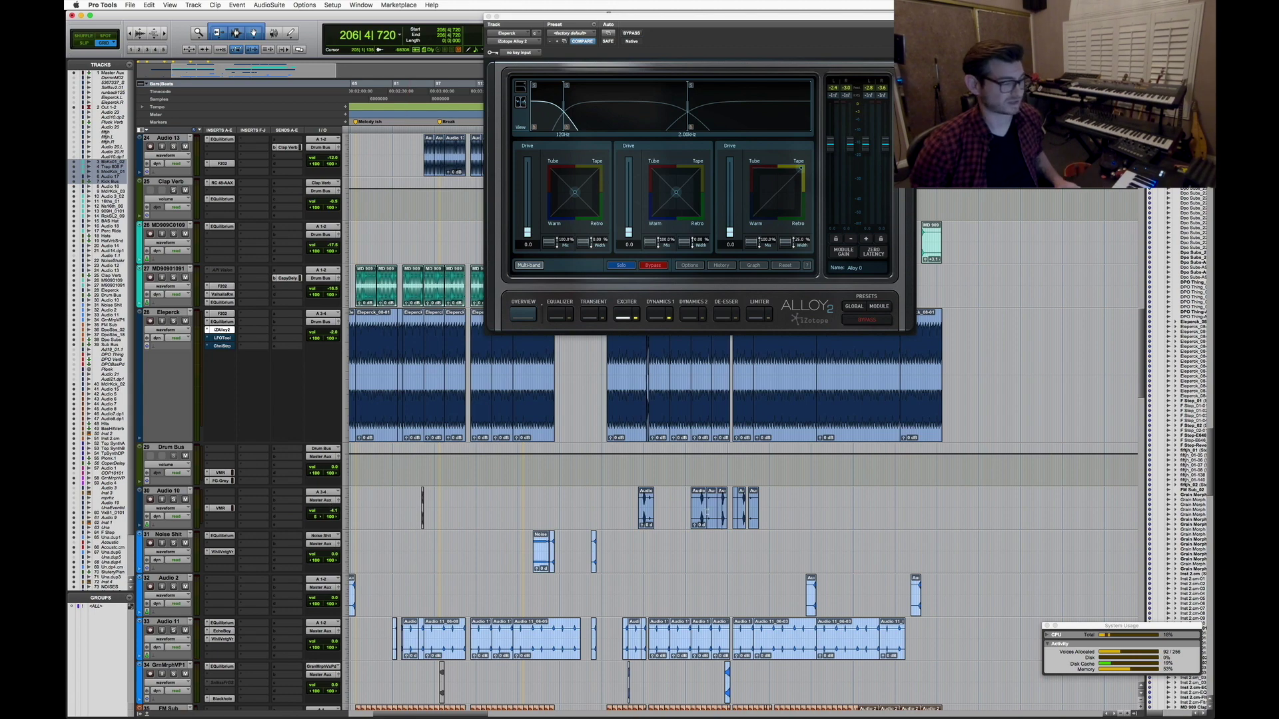
pyautogui.click(715, 467)
pyautogui.press('super+bracketright')
pyautogui.press('super+bracketright')
pyautogui.press('super+bracketright')
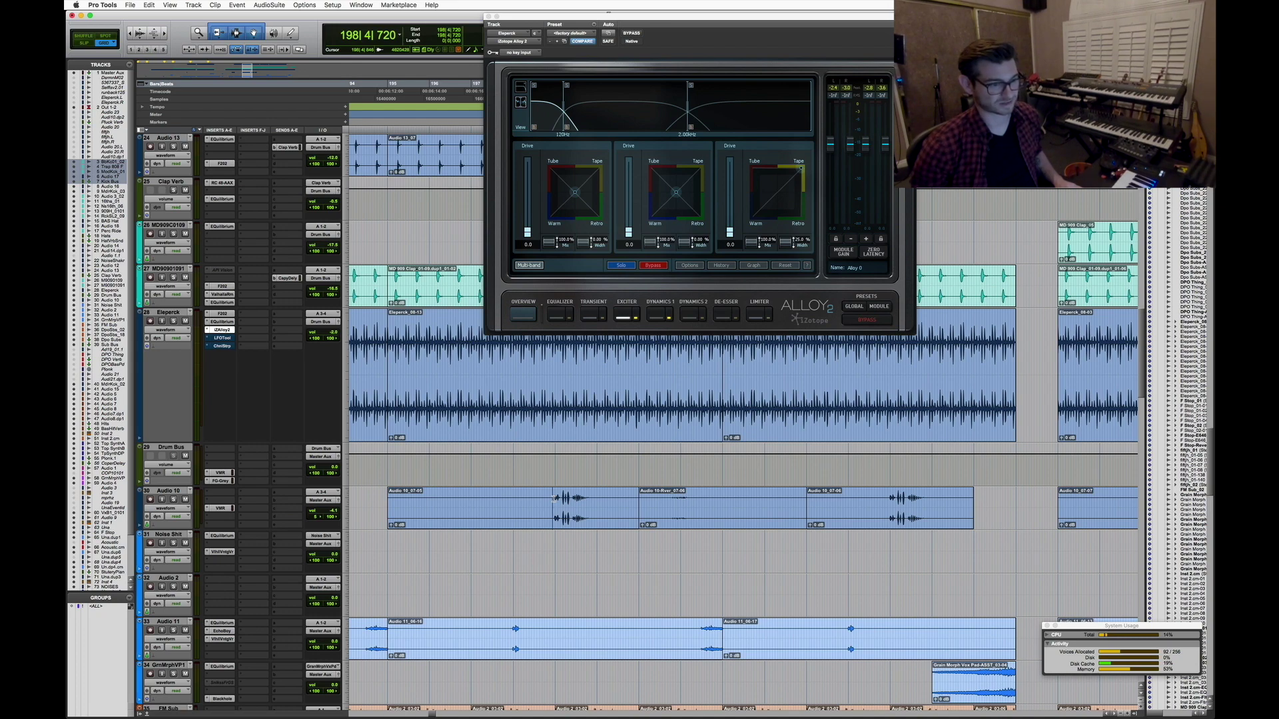
pyautogui.press('super+bracketleft')
pyautogui.press('super+bracketleft')
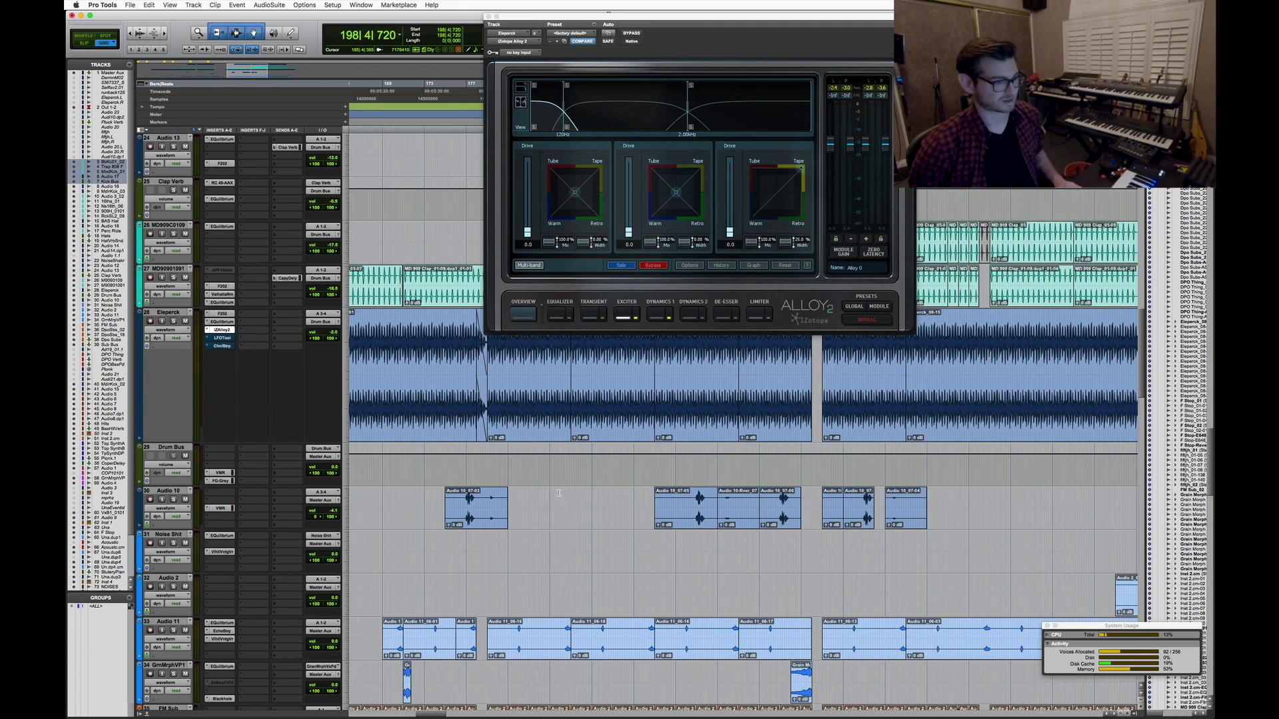
pyautogui.press('super+bracketleft')
pyautogui.scroll(-1, 605, 537)
pyautogui.press('super+bracketleft')
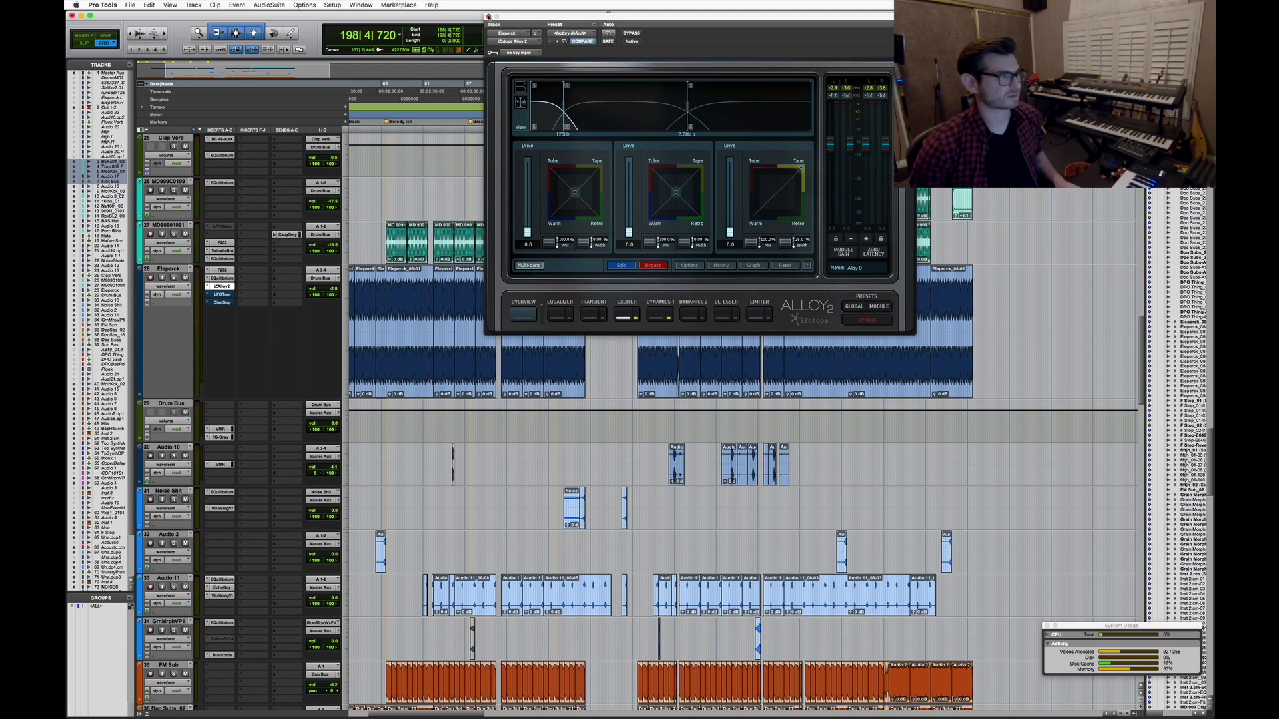
# Close the Alloy 2 window, audition the soloed first noise clip on track 31, and enlarge the track's height
pyautogui.click(488, 16)
pyautogui.press('super+bracketright')
pyautogui.press('super+bracketright')
pyautogui.press('super+bracketright')
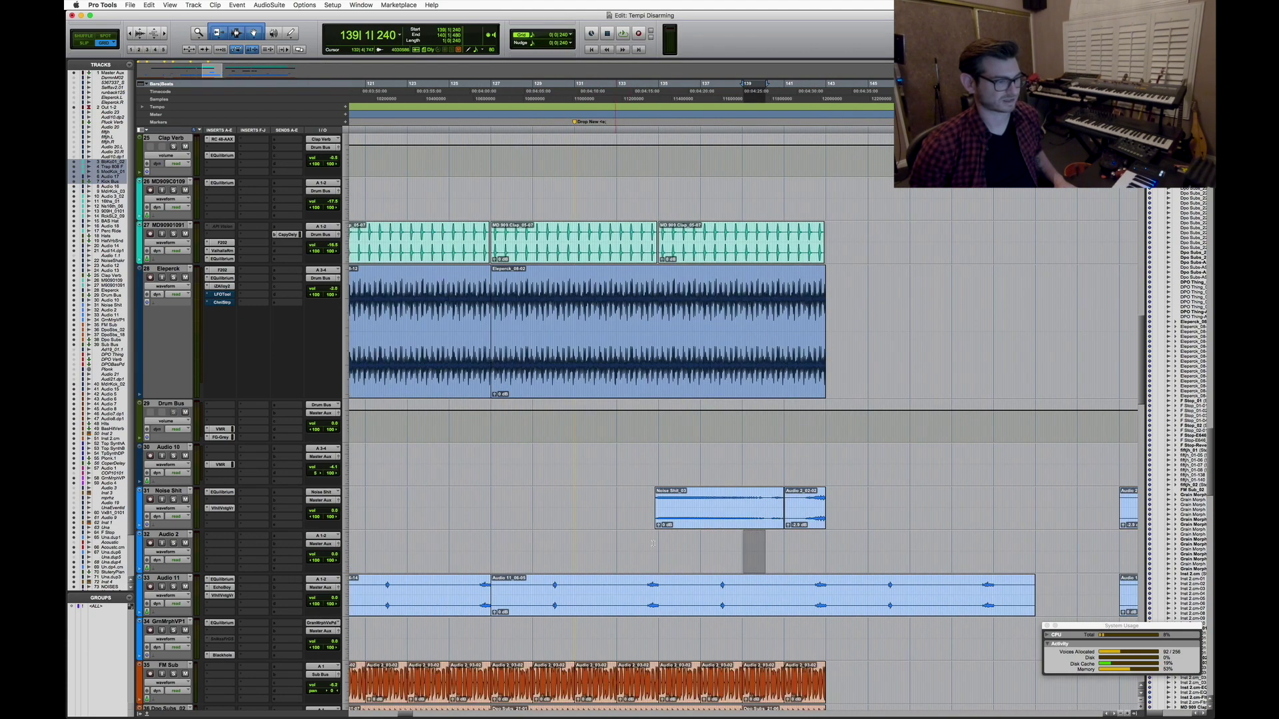
pyautogui.click(746, 526)
pyautogui.press('space')
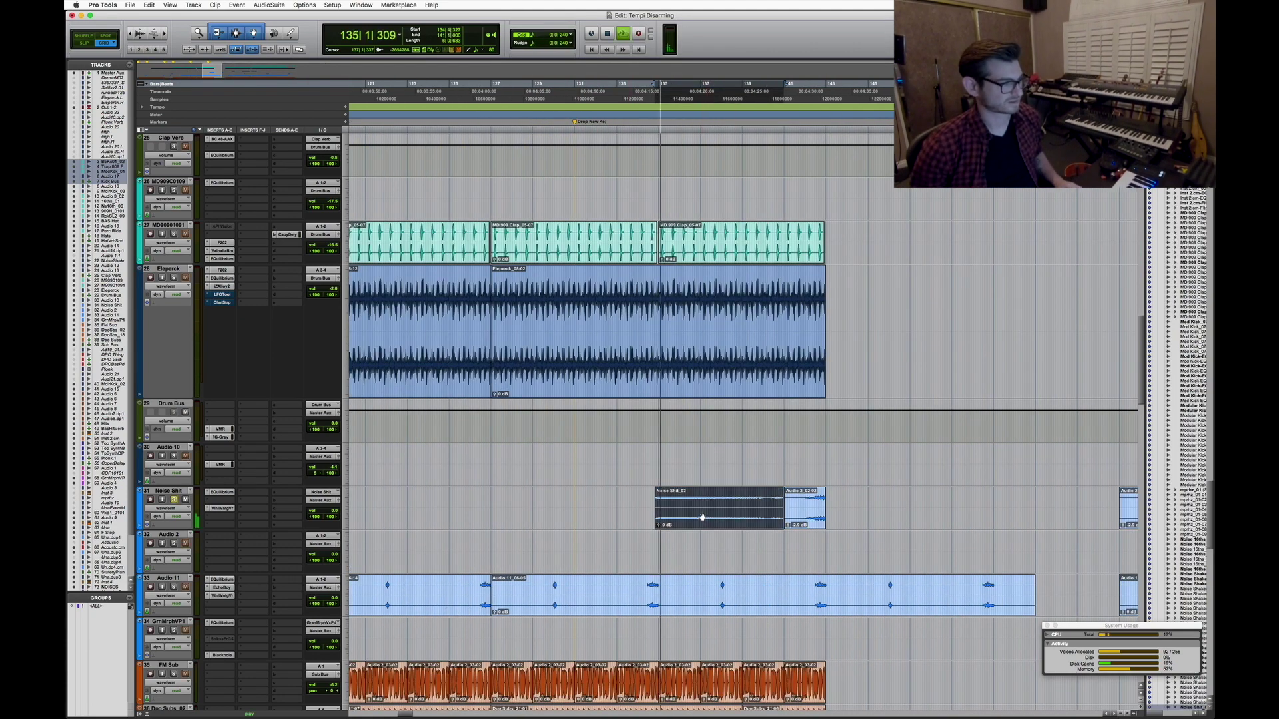
pyautogui.click(345, 520)
pyautogui.click(359, 527)
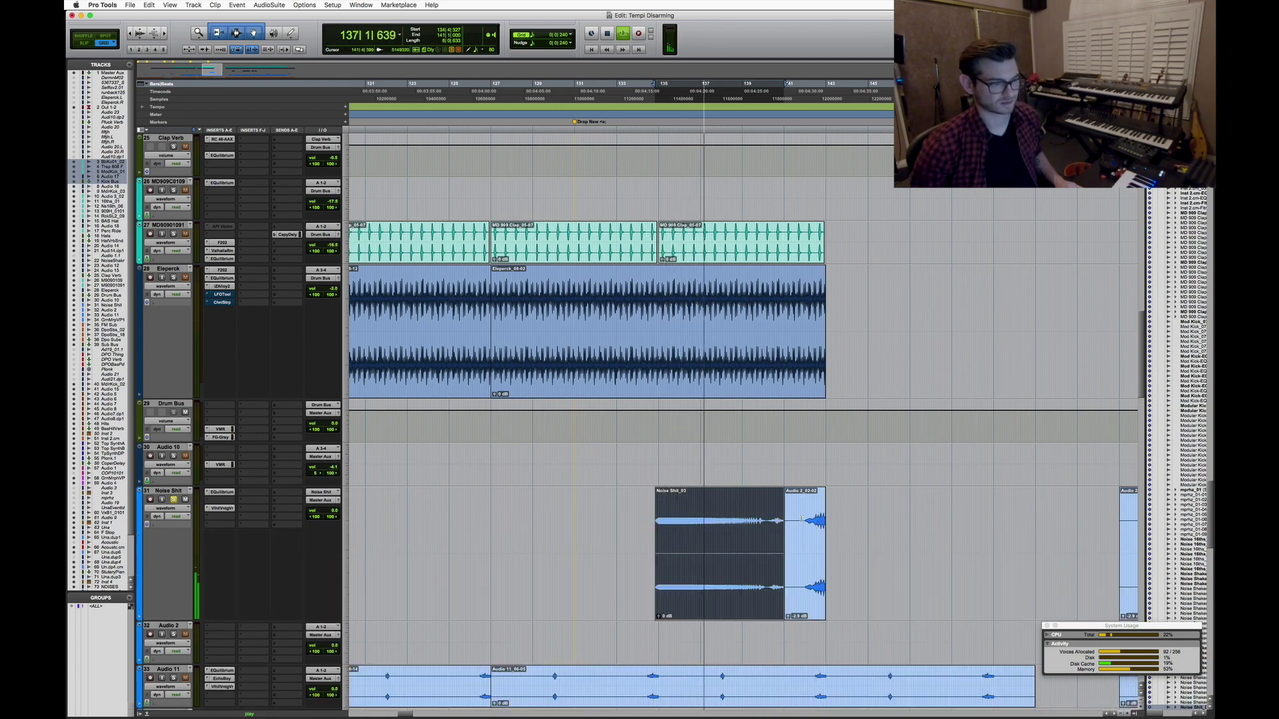
# Audition the riser ending on track 31 from 141|4|480, comparing it with the track's inserts active and bypassed
pyautogui.click(801, 518)
pyautogui.press('super+bracketright')
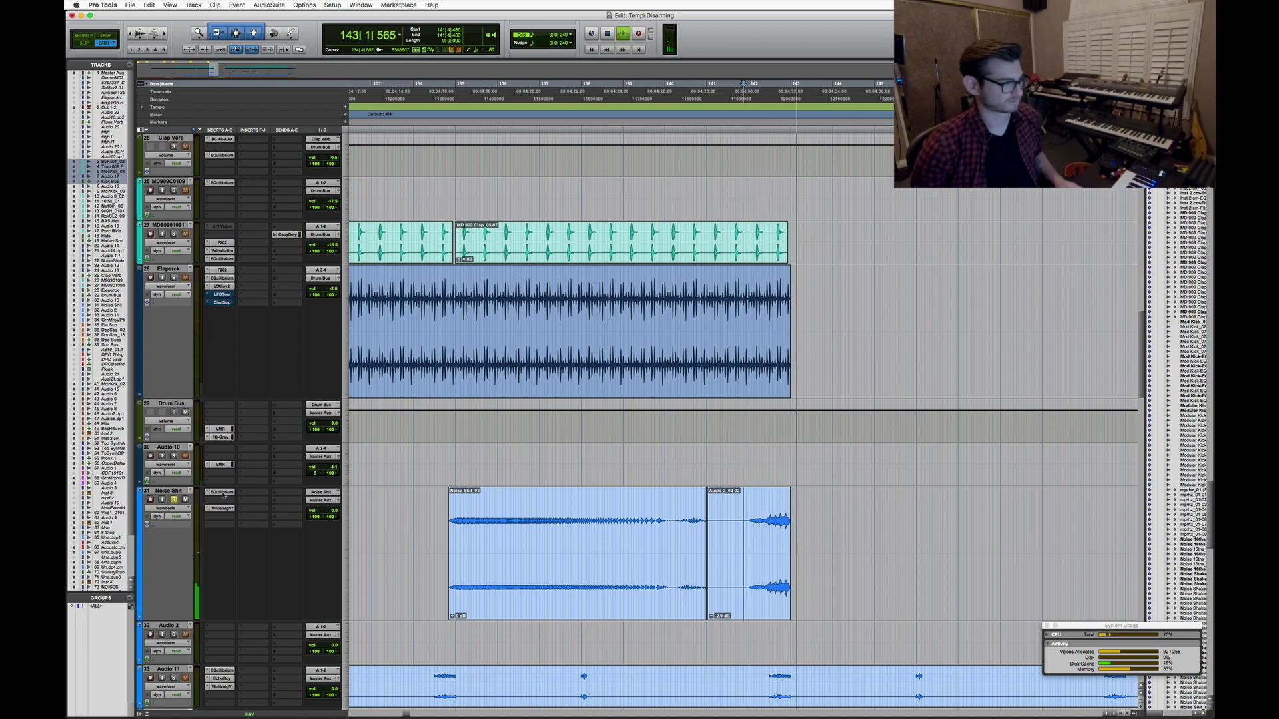
pyautogui.press('space')
pyautogui.press('space')
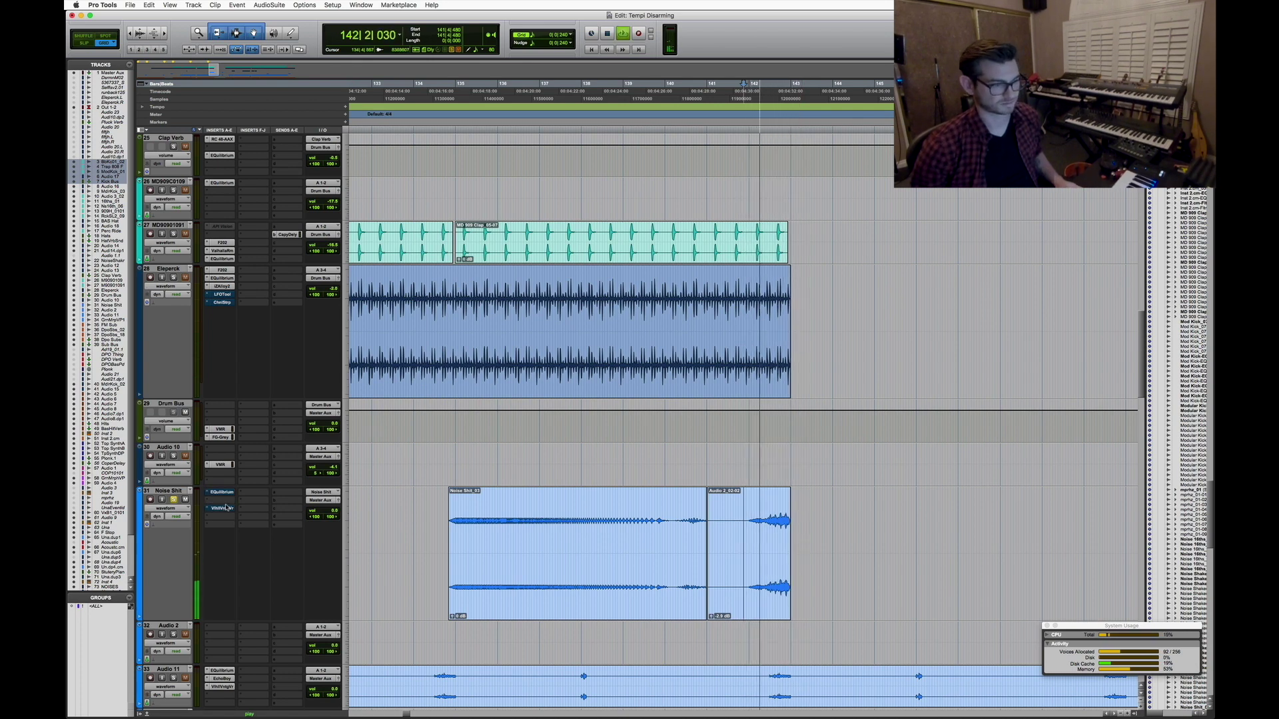
pyautogui.press('super+bracketleft')
pyautogui.press('super+bracketleft')
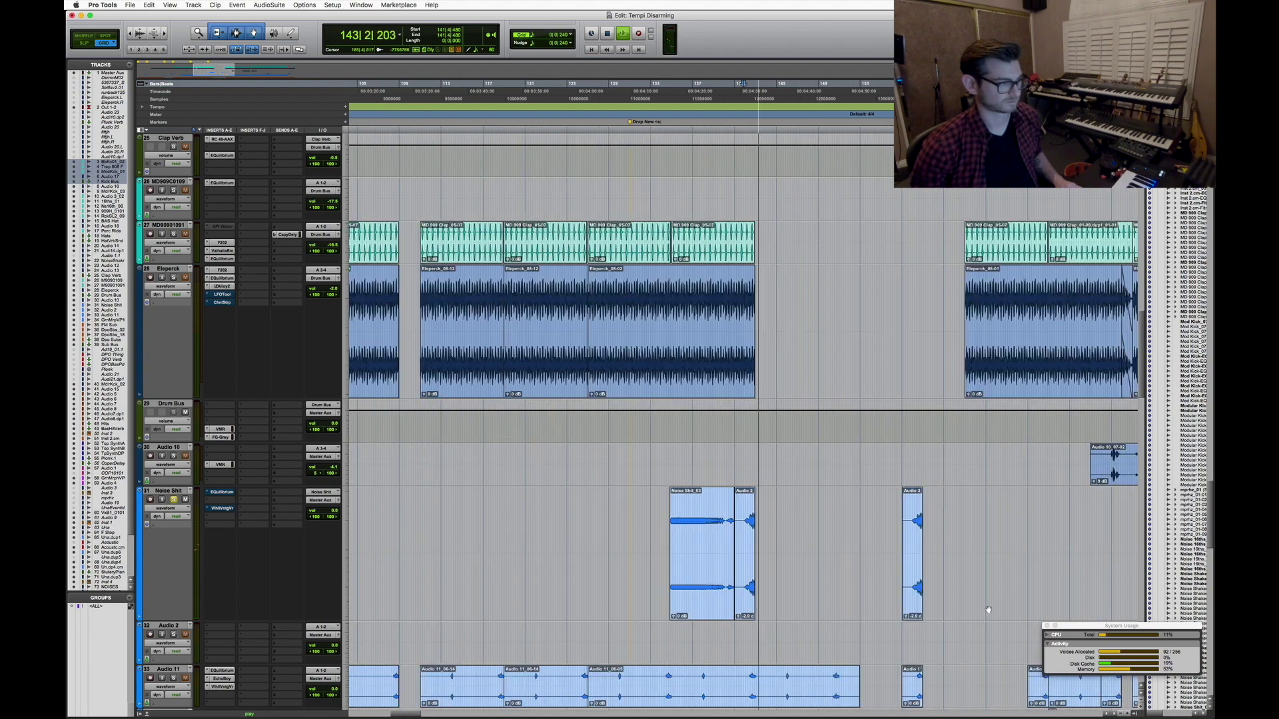
pyautogui.press('space')
# Place the cursor at 158|2|240 and examine the isolated Audio 2 riser clip on track 31
pyautogui.click(930, 504)
pyautogui.press('super+bracketleft')
pyautogui.press('super+bracketleft')
pyautogui.press('super+bracketleft')
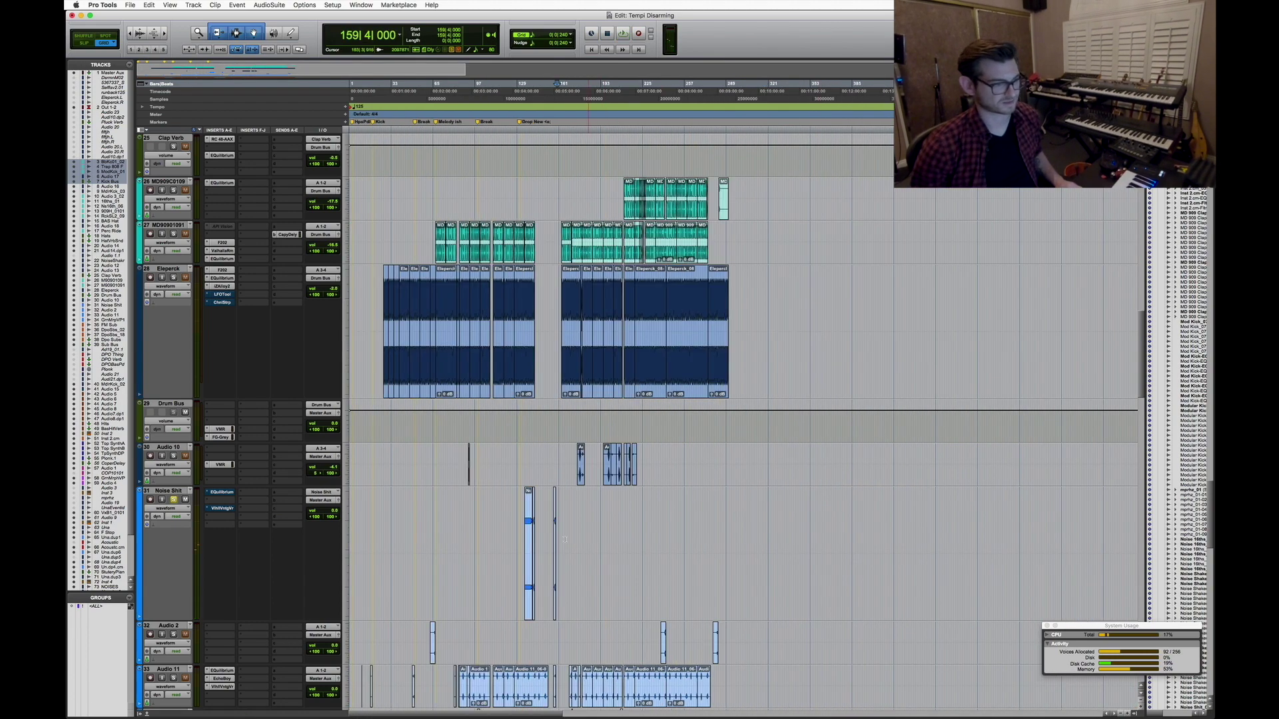
pyautogui.click(552, 461)
pyautogui.press('super+bracketright')
pyautogui.press('super+bracketright')
pyautogui.press('super+bracketright')
pyautogui.press('super+bracketright')
pyautogui.press('super+bracketright')
pyautogui.press('super+bracketright')
pyautogui.press('super+bracketright')
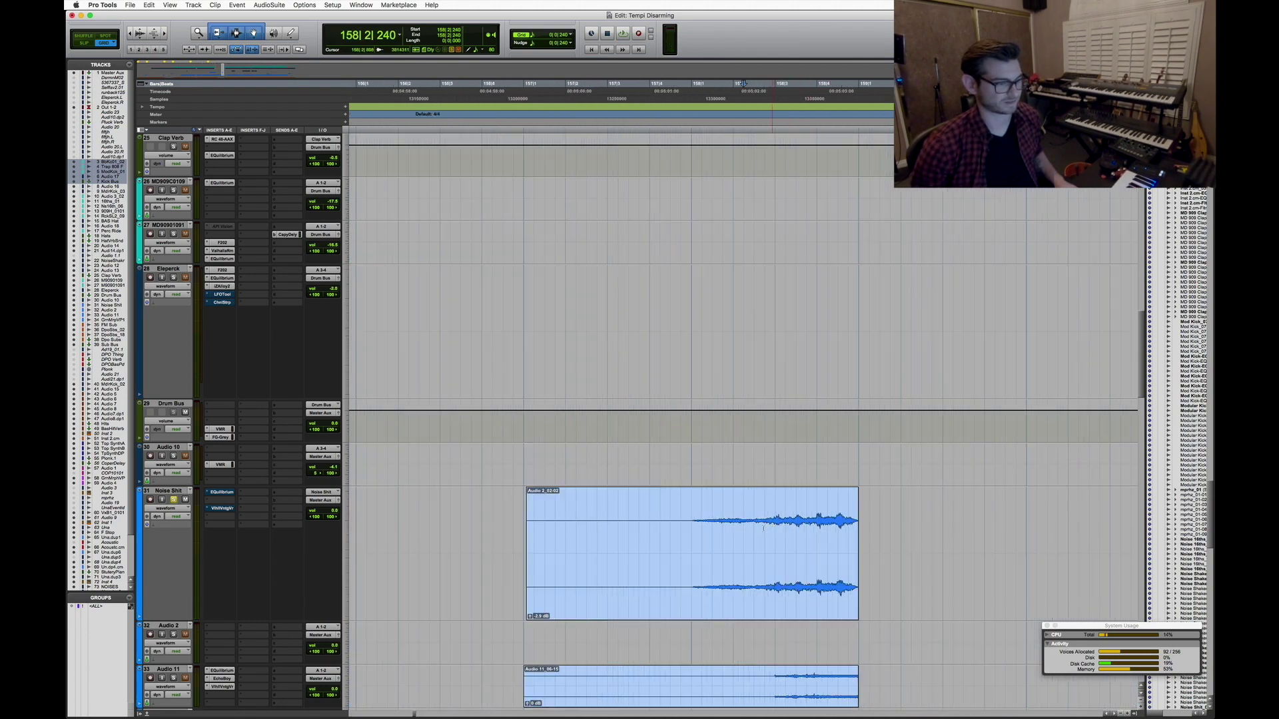
pyautogui.press('super+bracketleft')
pyautogui.press('super+bracketleft')
# Open Equilibrium on track 31 to show its low-cut curve, reactivate the bypassed inserts and close the plug-in window
pyautogui.click(222, 493)
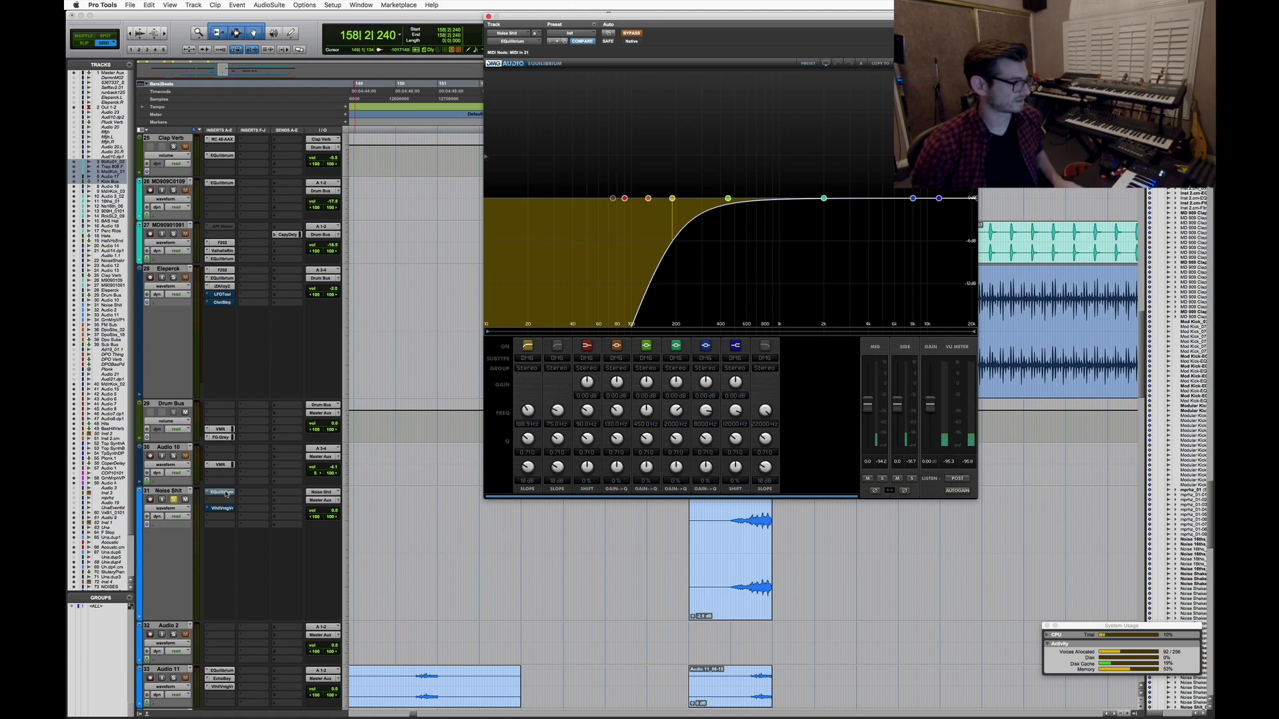
pyautogui.keyDown('super'); pyautogui.click(225, 493); pyautogui.keyUp('super')
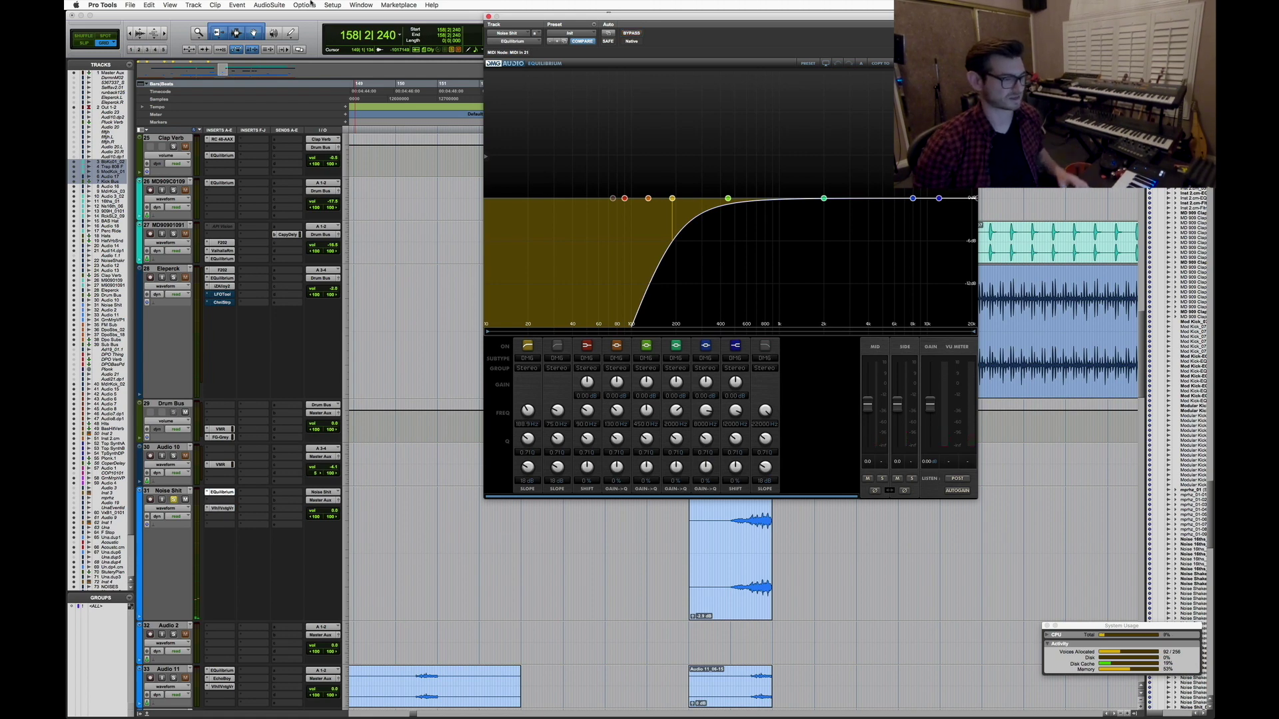
pyautogui.click(488, 16)
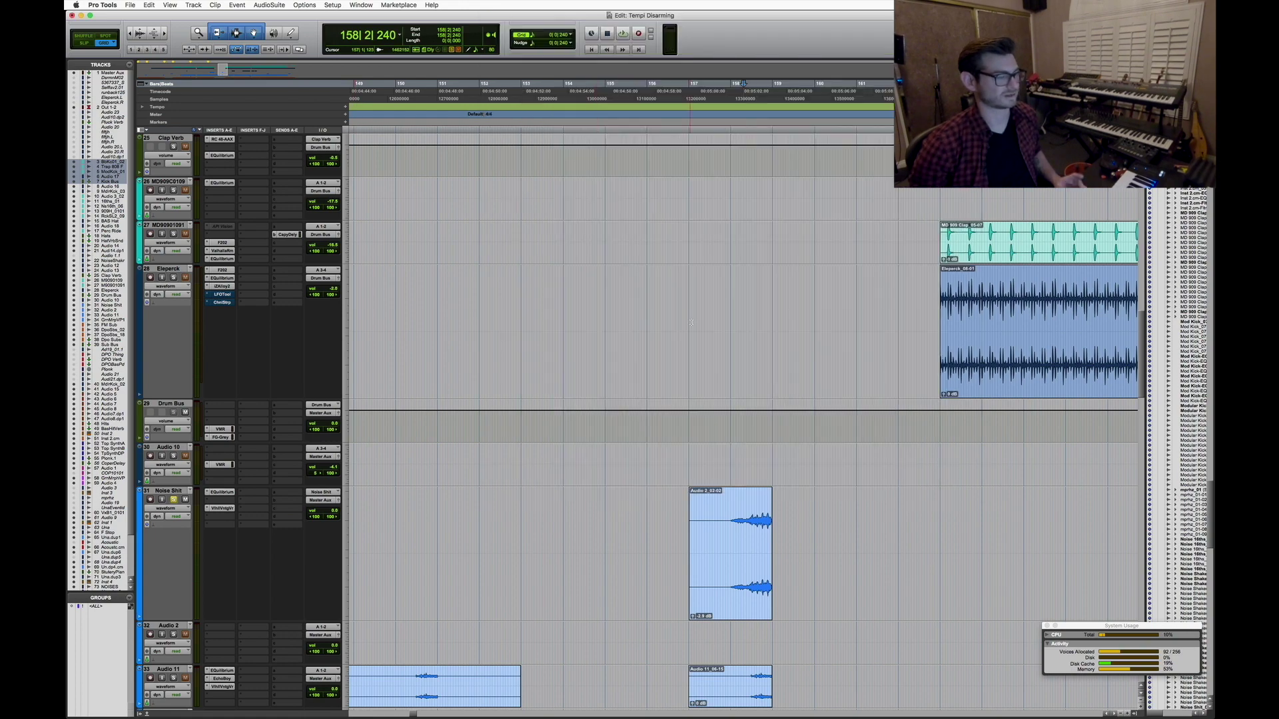
# Solo Audio 2 on track 32 and audition the end of its first clip around bar 66
pyautogui.scroll(-1, 691, 322)
pyautogui.press('r')
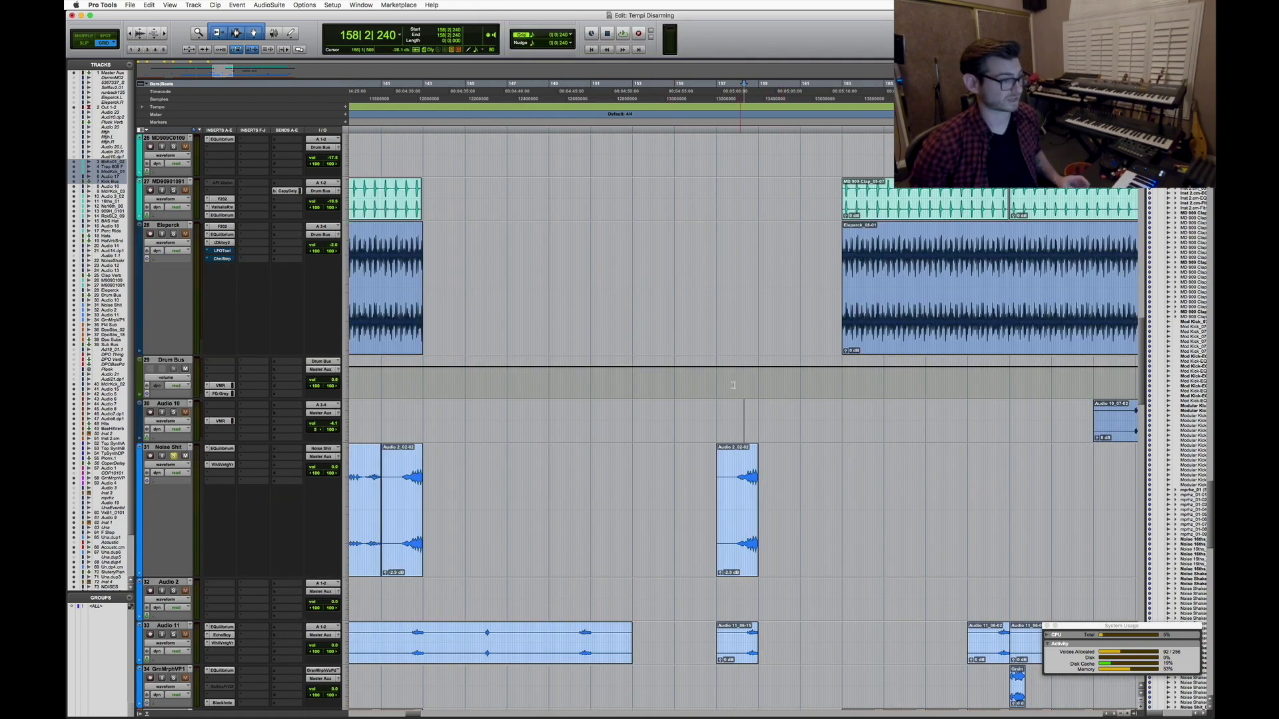
pyautogui.scroll(-1, 541, 418)
pyautogui.press('r')
pyautogui.press('r')
pyautogui.scroll(-1, 783, 507)
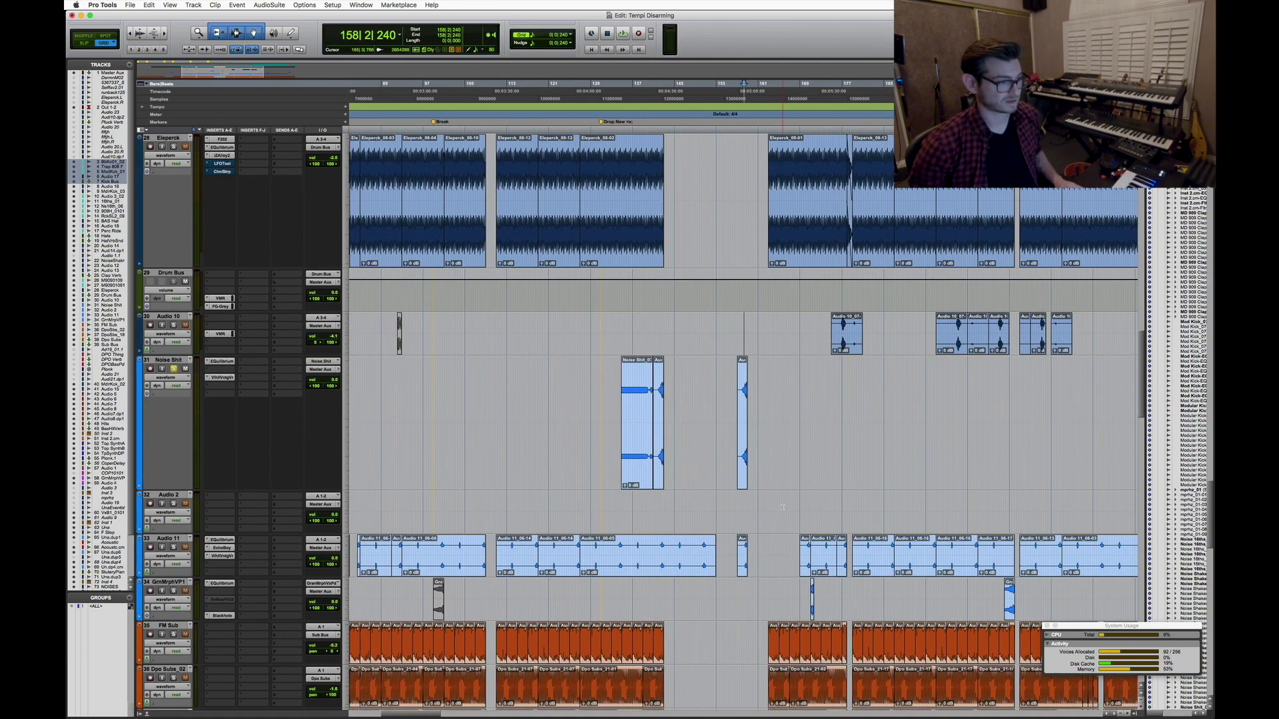
pyautogui.press('r')
pyautogui.press('r')
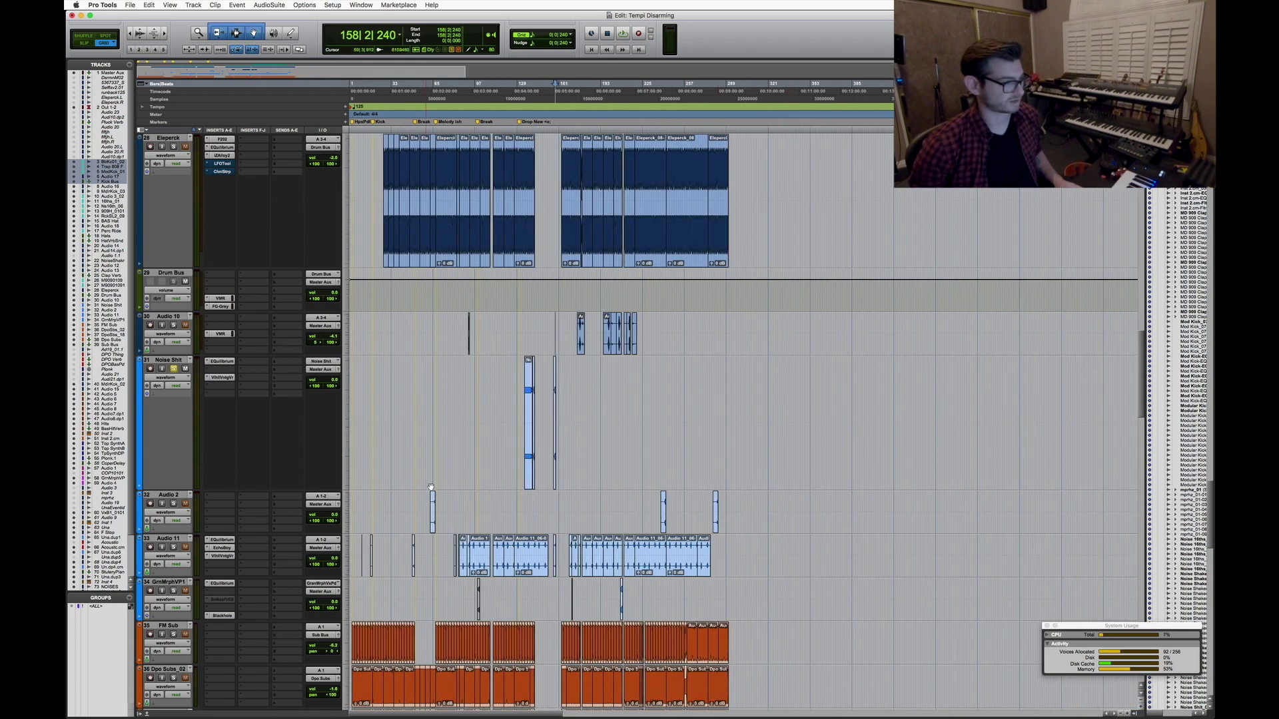
pyautogui.press('t')
pyautogui.press('t')
pyautogui.press('t')
pyautogui.press('t')
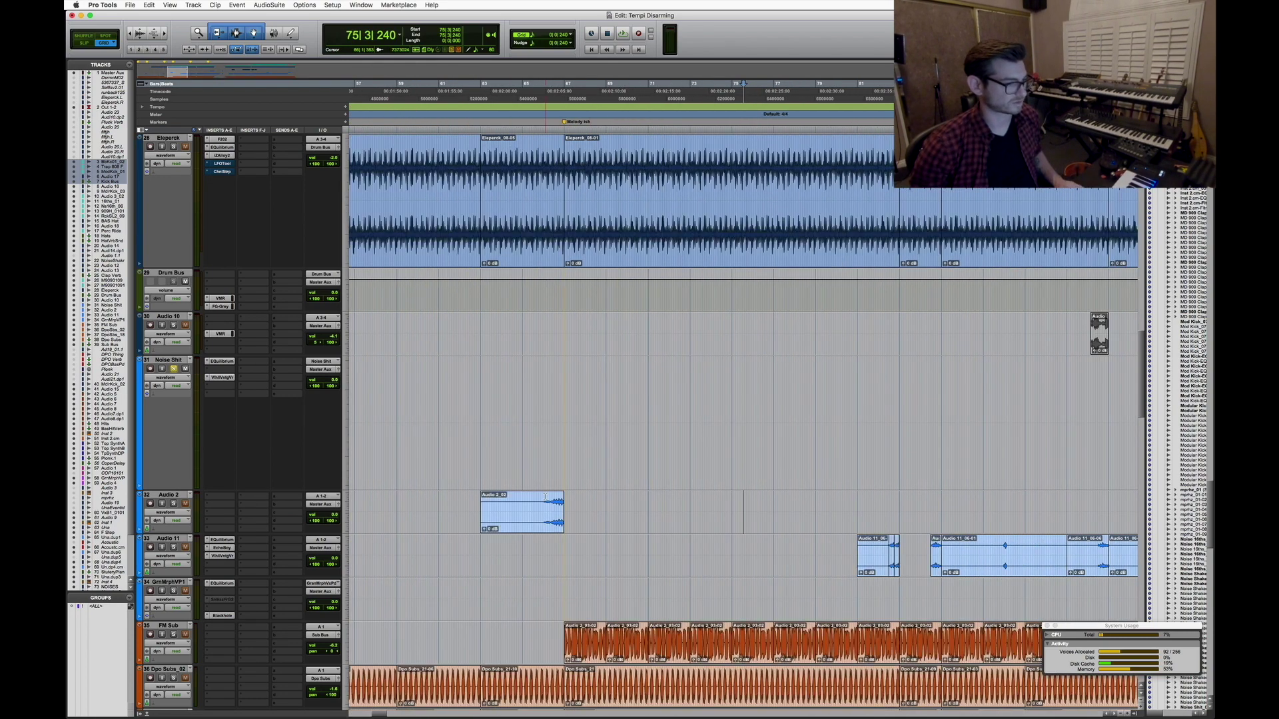
pyautogui.press('r')
pyautogui.press('space')
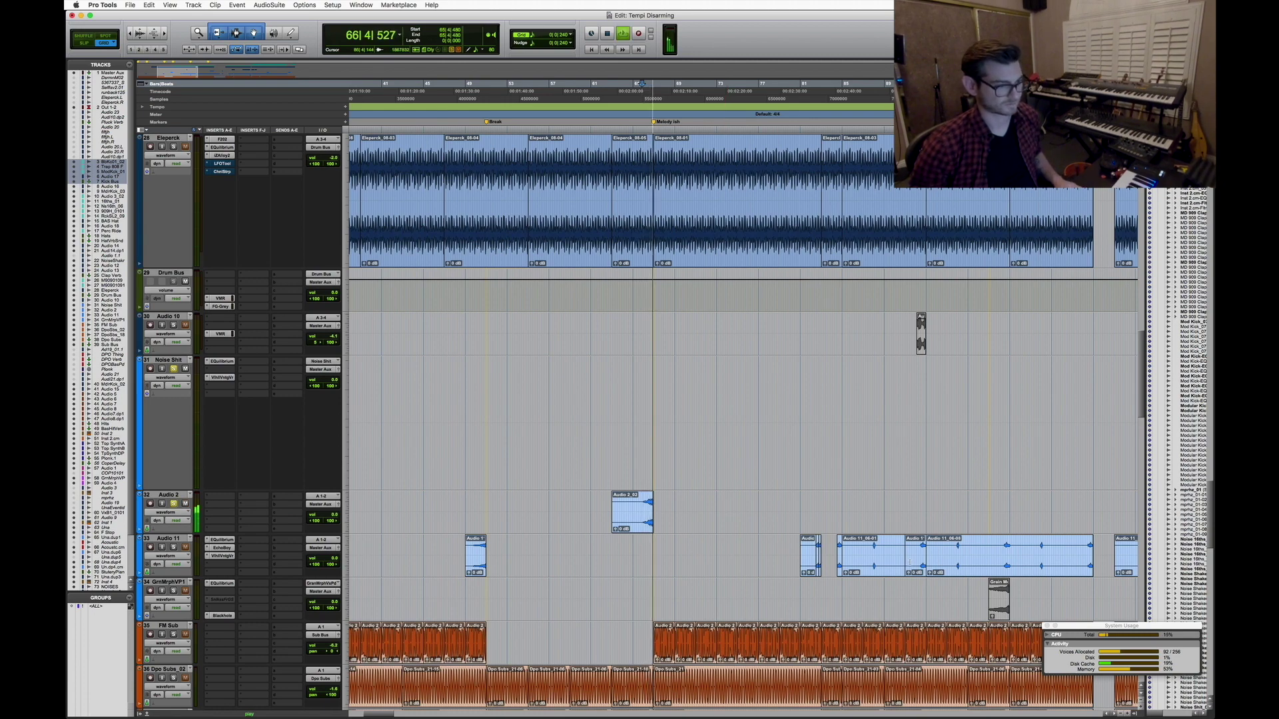
pyautogui.press('space')
# Solo Audio 11 on track 33 and play its short hit from 95|4|720
pyautogui.click(959, 544)
pyautogui.press('t')
pyautogui.press('t')
pyautogui.press('t')
pyautogui.press('t')
pyautogui.click(711, 544)
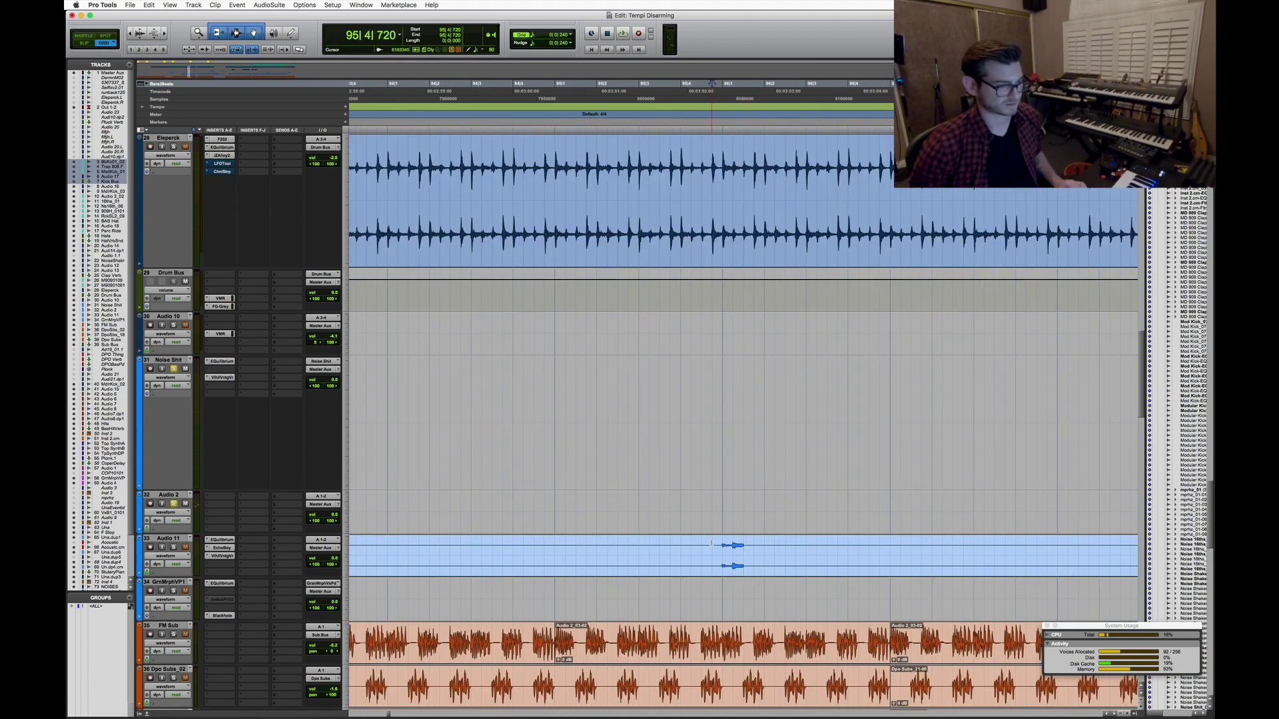
pyautogui.press('space')
pyautogui.press('r')
pyautogui.press('r')
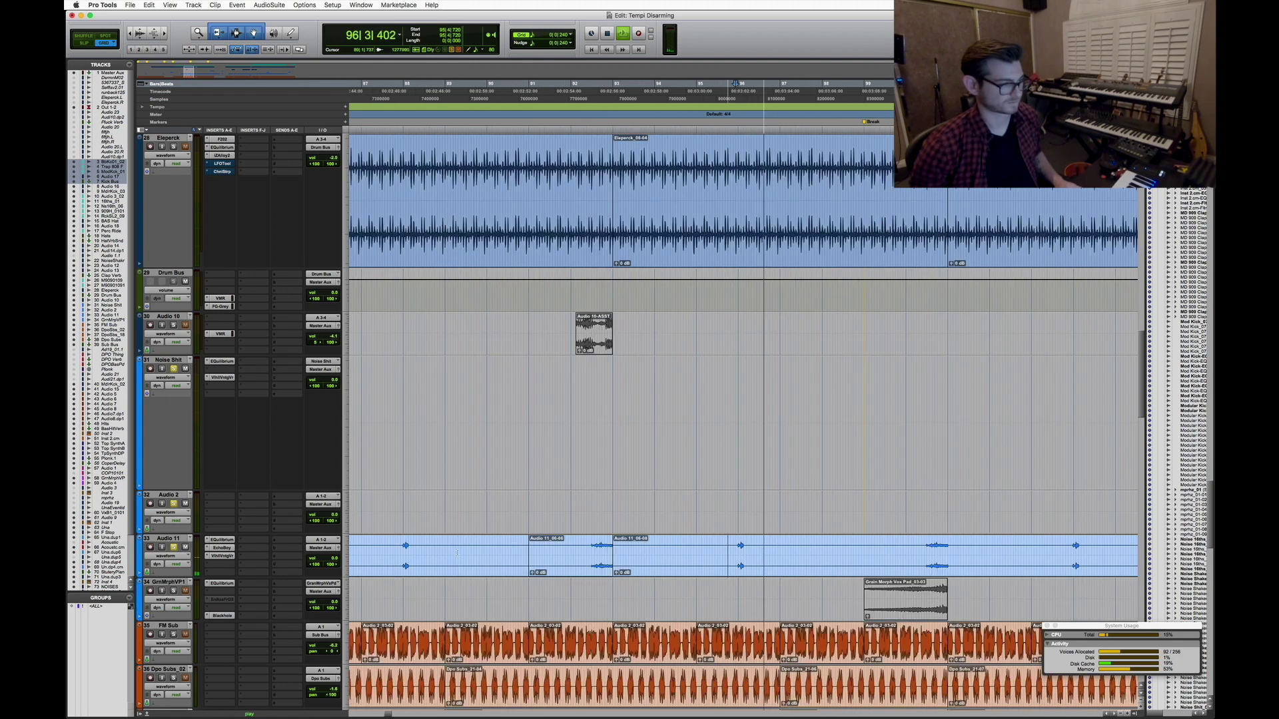
# Audition Audio 11's swell from 92|3|480 through the following bars and stop playback
pyautogui.click(595, 540)
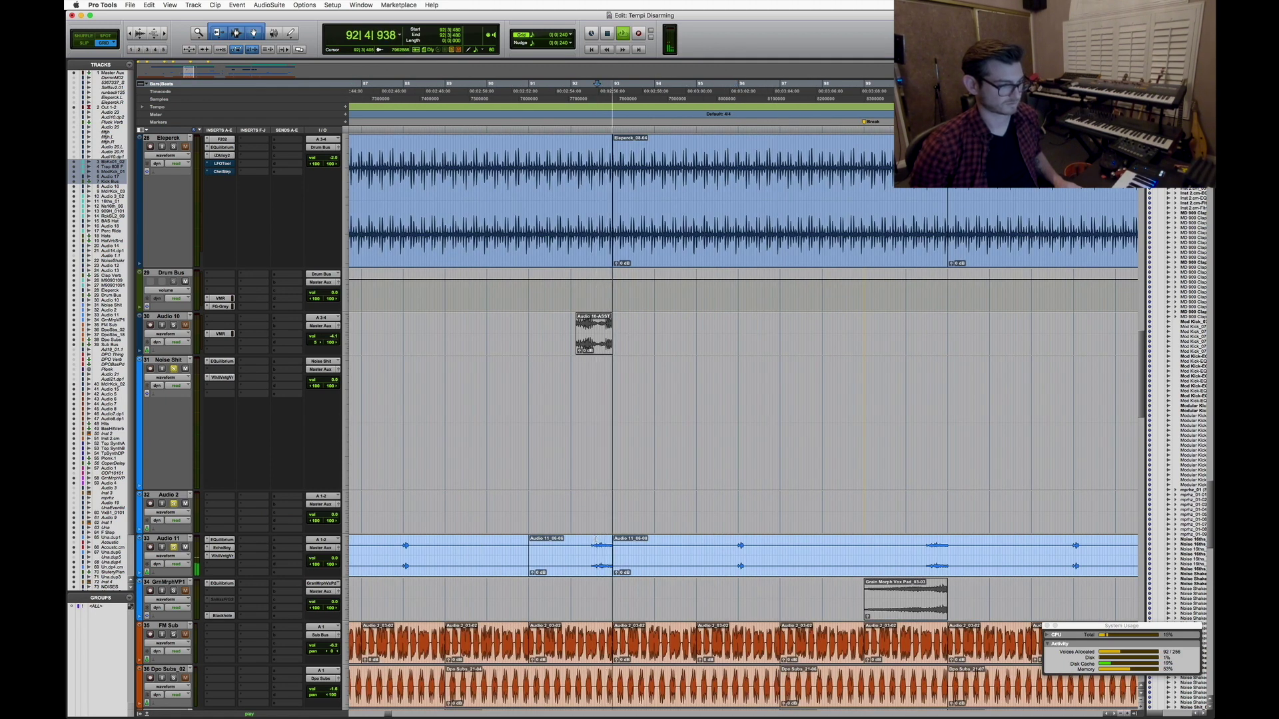
pyautogui.press('r')
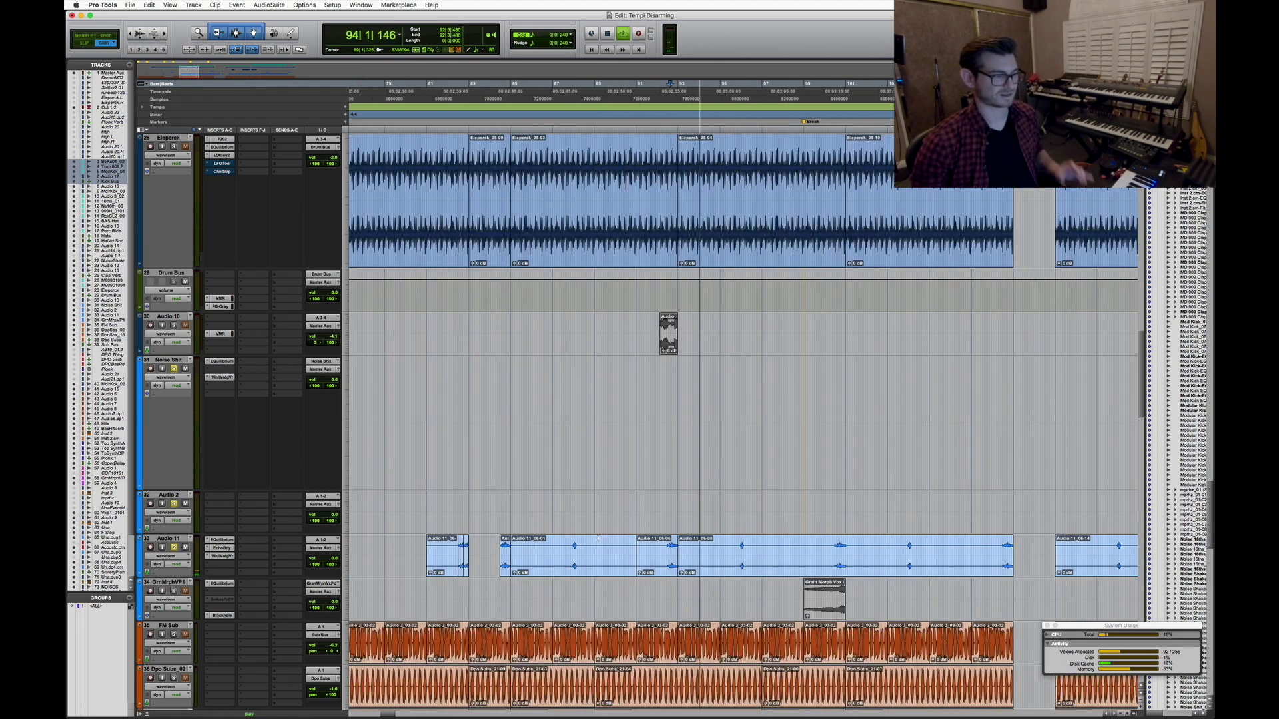
pyautogui.press('space')
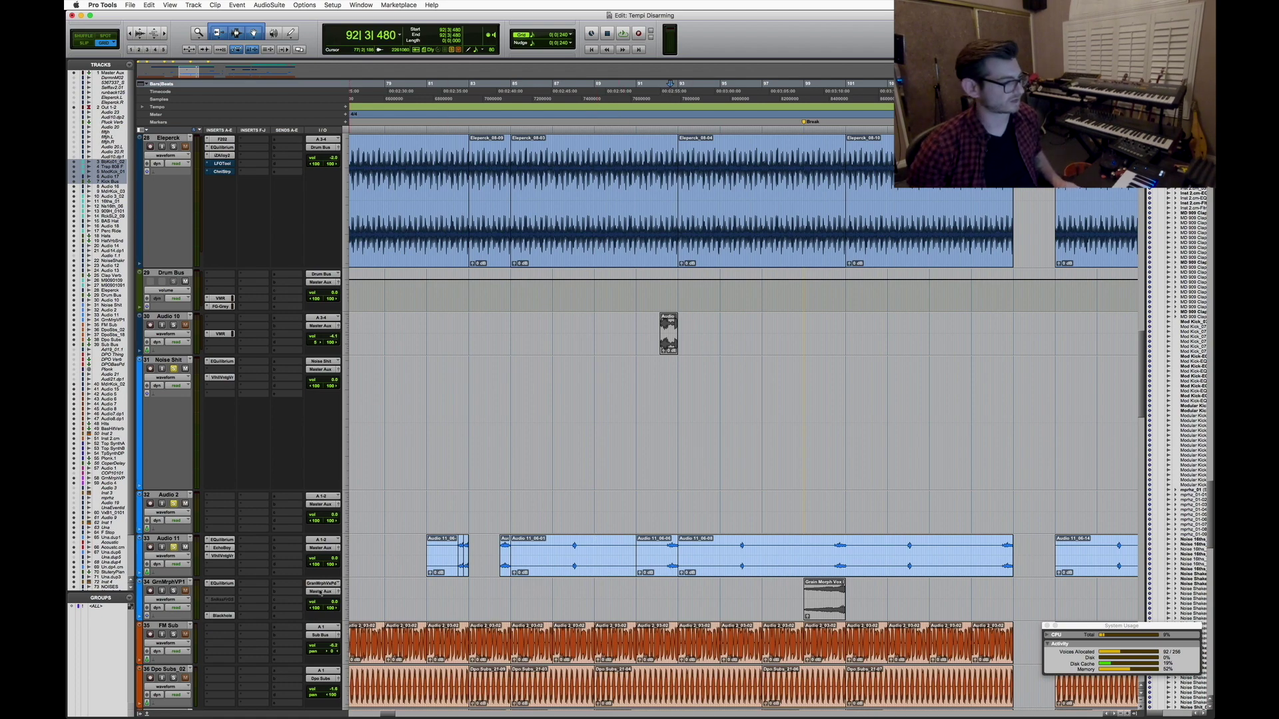
# Examine the bass tracks below Audio 11 and place the edit cursor at 93|1|000 on Dpo Subs_02
pyautogui.scroll(-3, 726, 577)
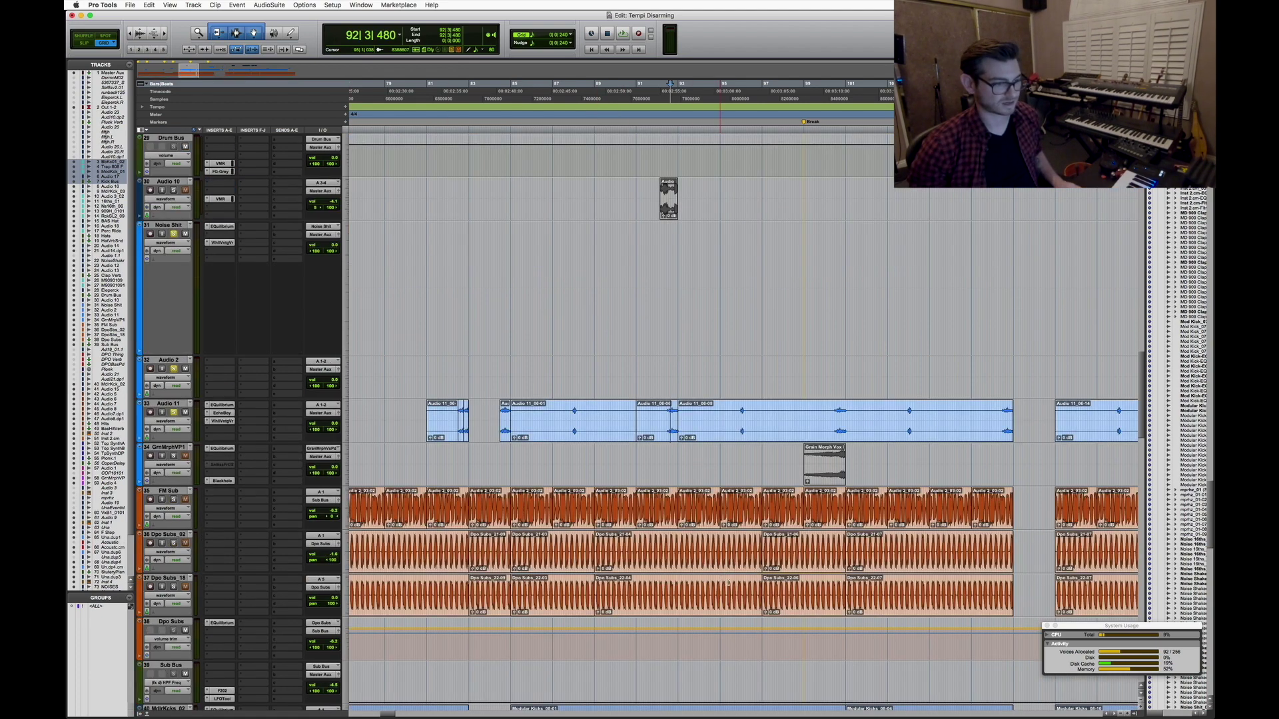
pyautogui.click(709, 465)
pyautogui.press('t')
pyautogui.press('t')
pyautogui.press('t')
pyautogui.press('r')
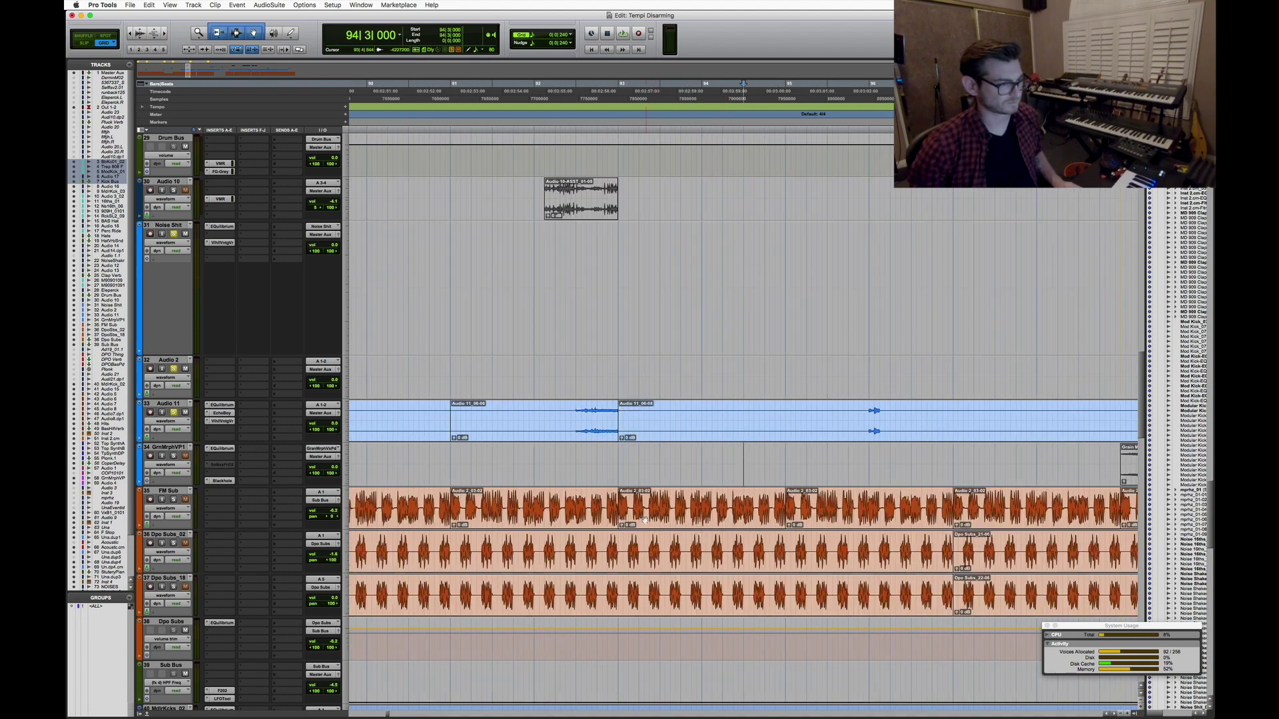
pyautogui.click(619, 544)
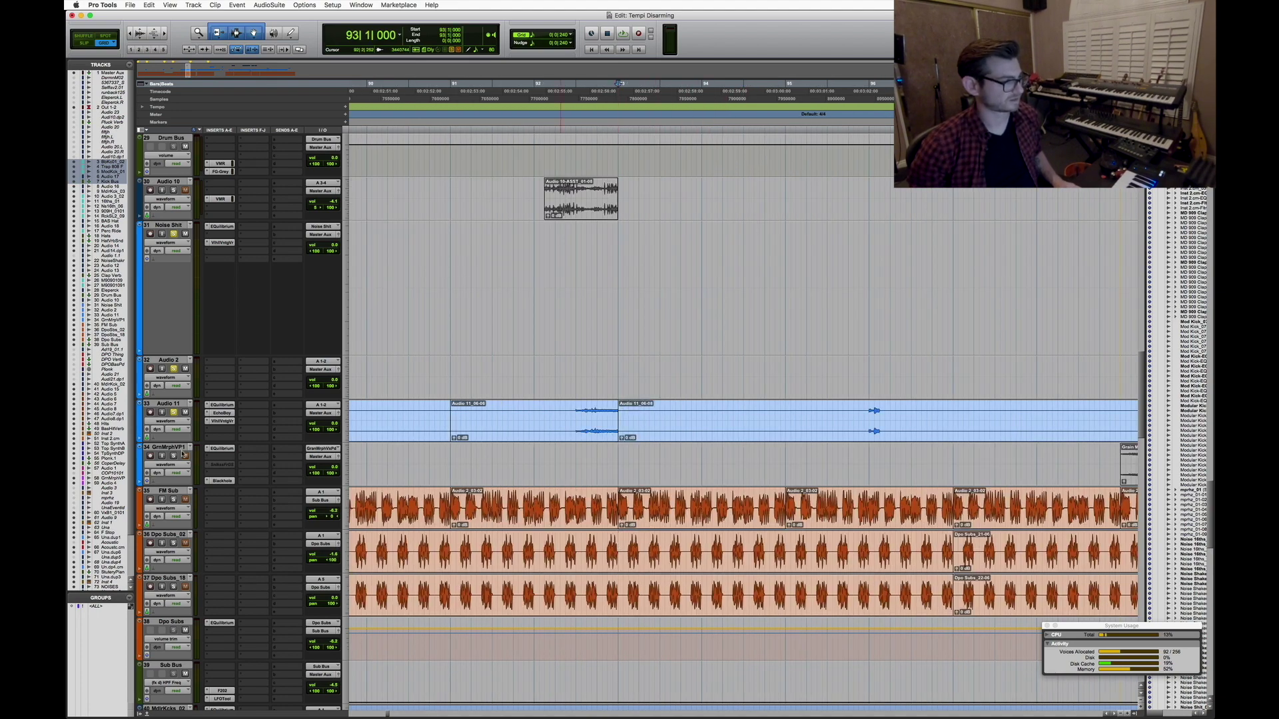
# Clear the solos on tracks 31 to 33 and place the edit cursor at 93|2|480 on track 34
pyautogui.press('super+bracketleft')
pyautogui.press('super+bracketleft')
pyautogui.press('super+bracketleft')
pyautogui.press('super+bracketleft')
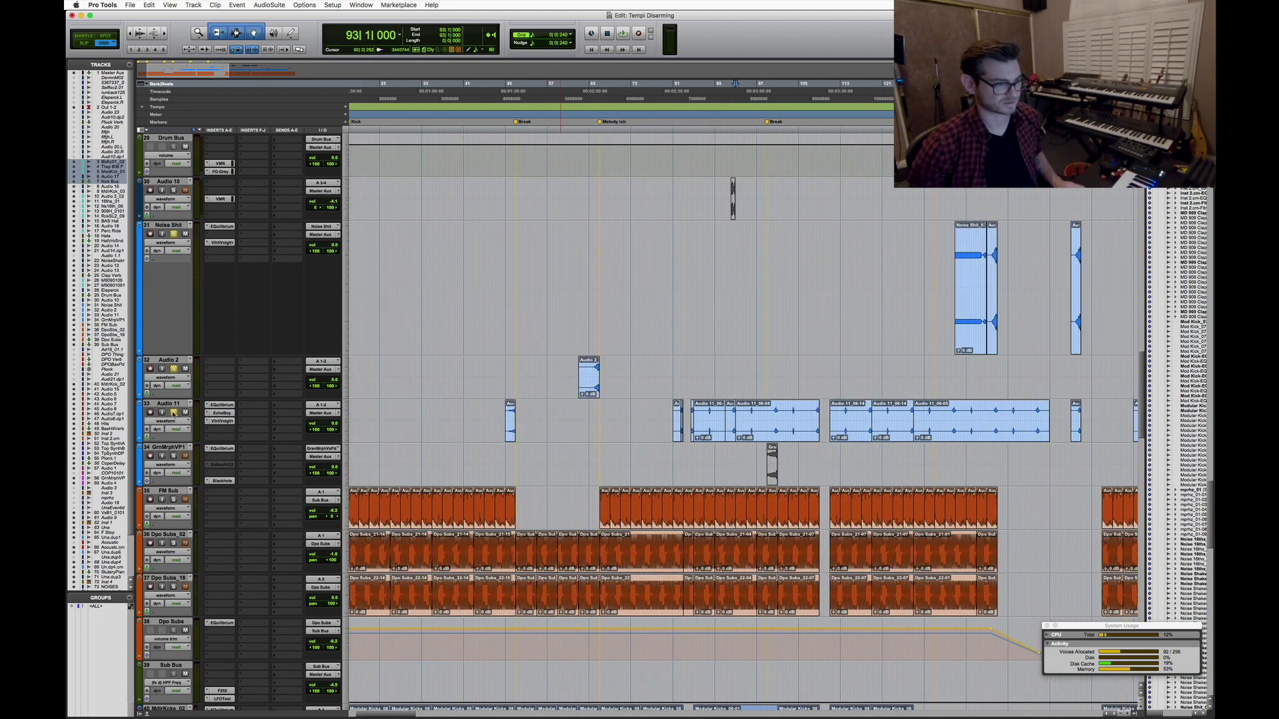
pyautogui.scroll(-2, 658, 536)
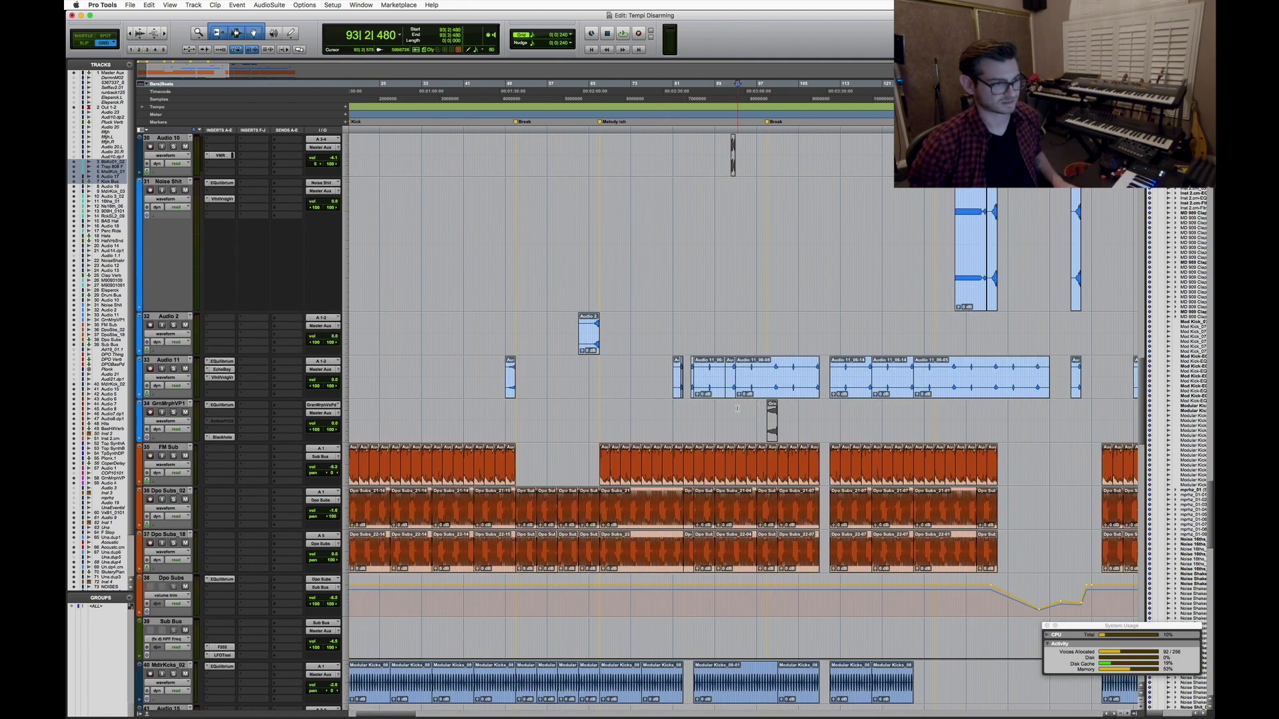
pyautogui.press('super+bracketright')
pyautogui.press('super+bracketright')
pyautogui.press('super+bracketright')
pyautogui.press('super+bracketright')
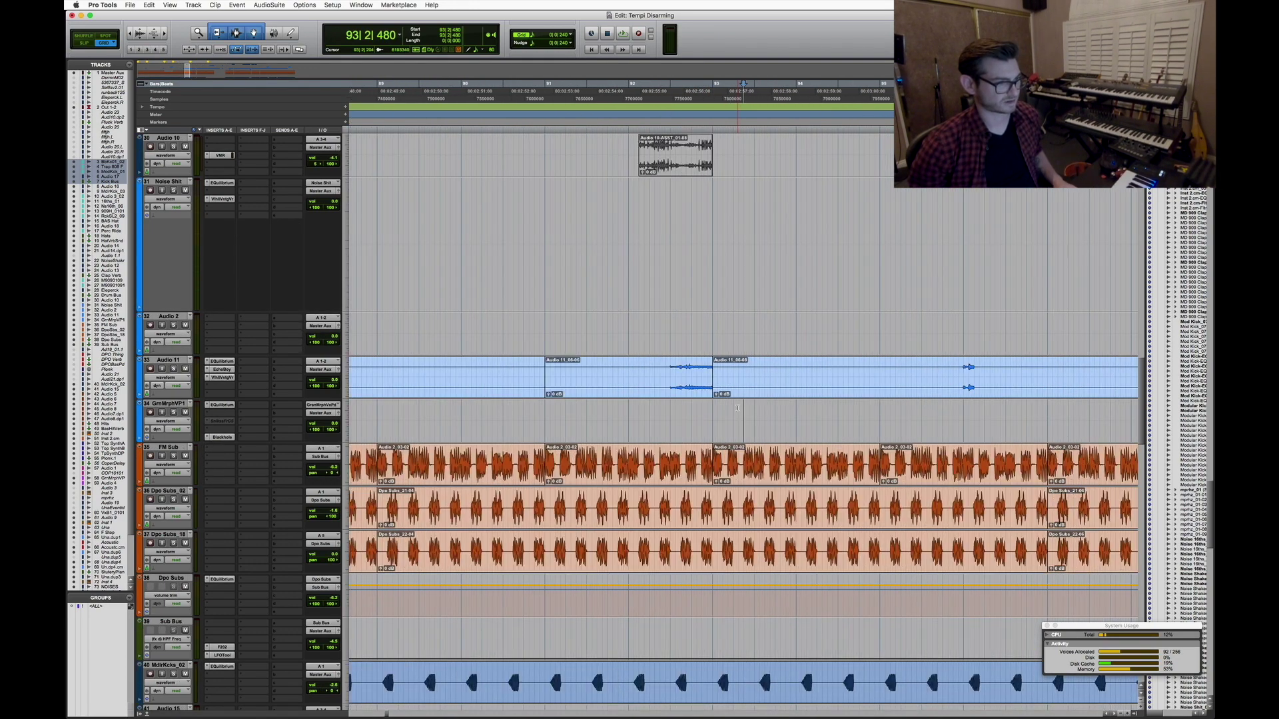
# Select the FM Sub clip at bar 91, solo the track and play the clip
pyautogui.click(606, 481)
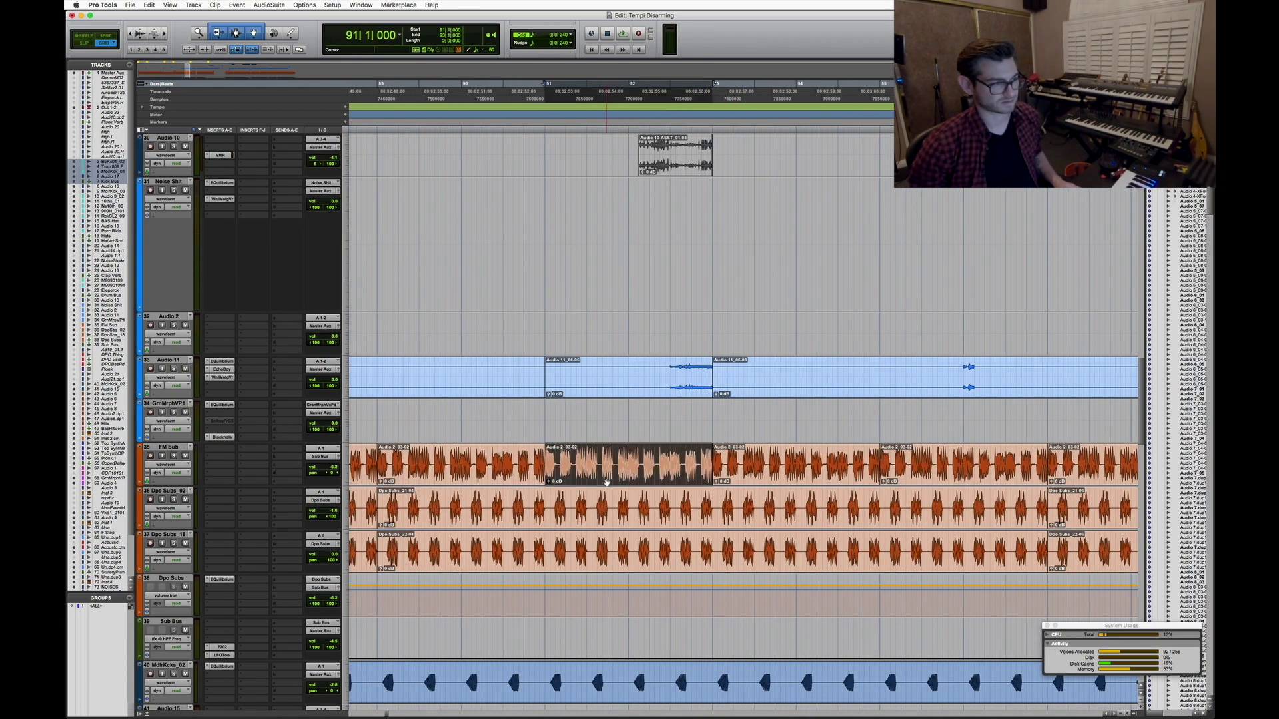
pyautogui.press('super+bracketright')
pyautogui.press('super+bracketright')
pyautogui.press('super+bracketleft')
pyautogui.press('super+bracketleft')
pyautogui.press('super+bracketleft')
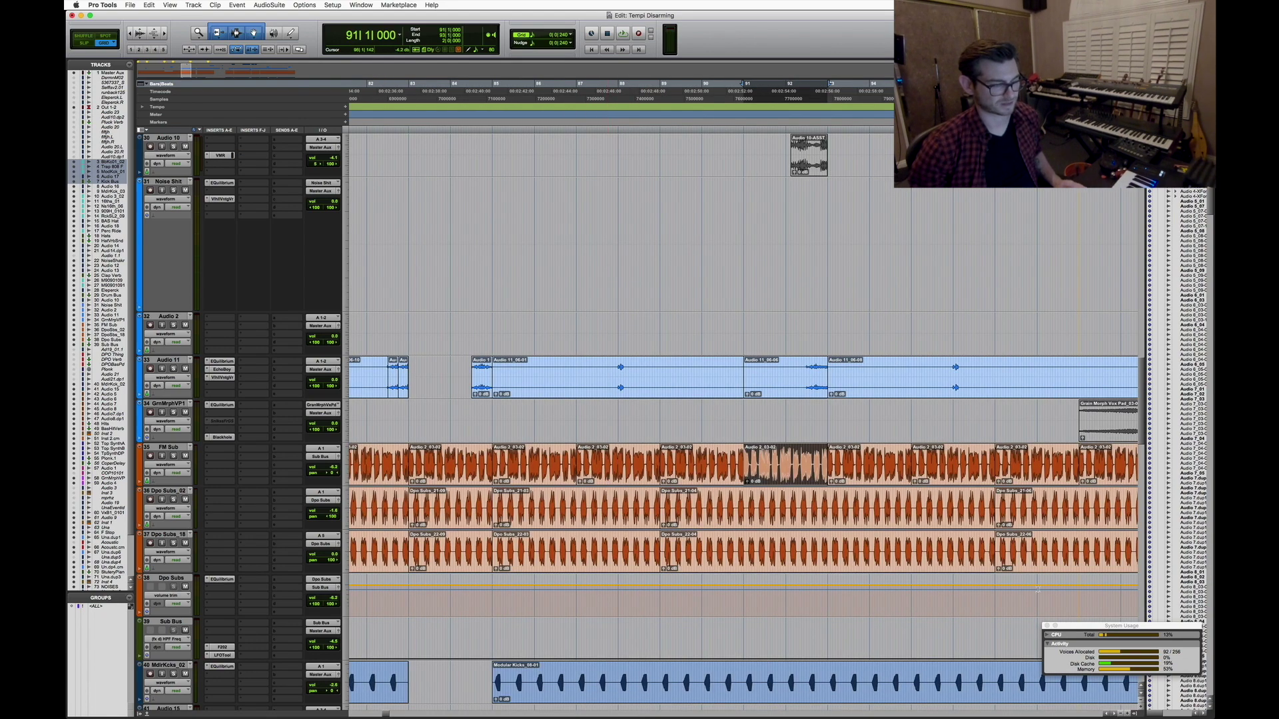
pyautogui.press('super+bracketright')
pyautogui.press('super+bracketright')
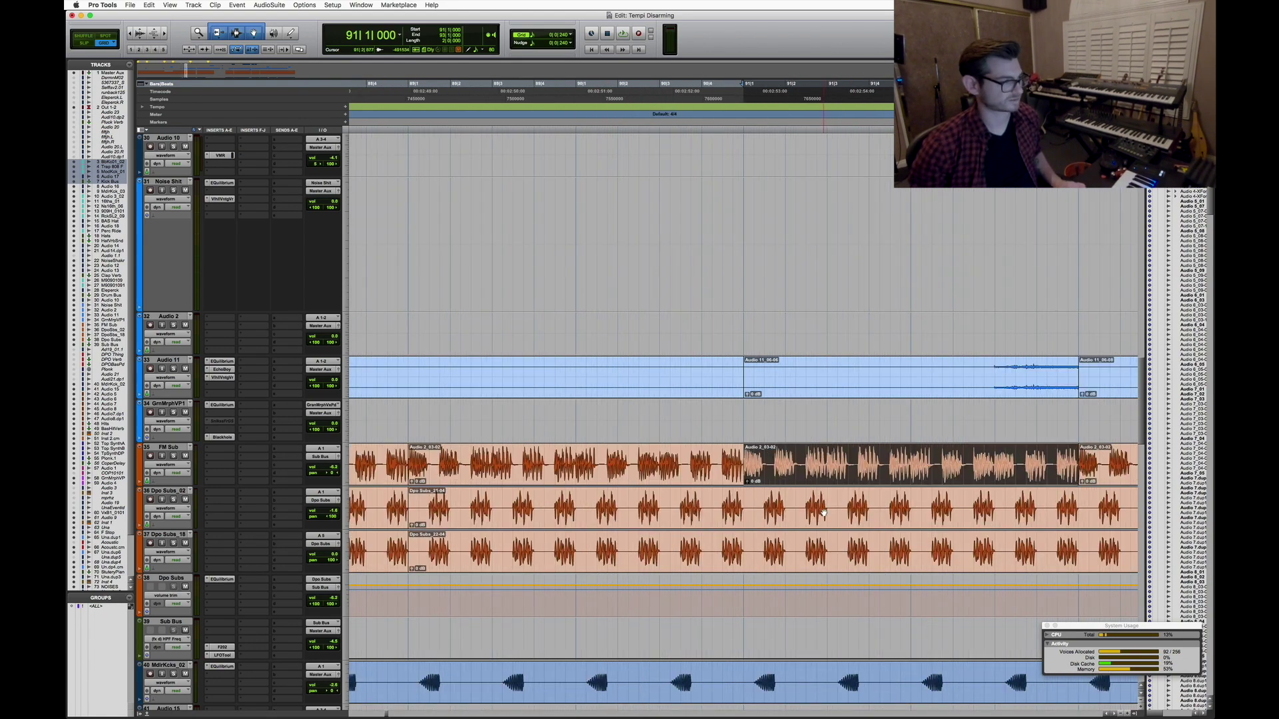
pyautogui.press('space')
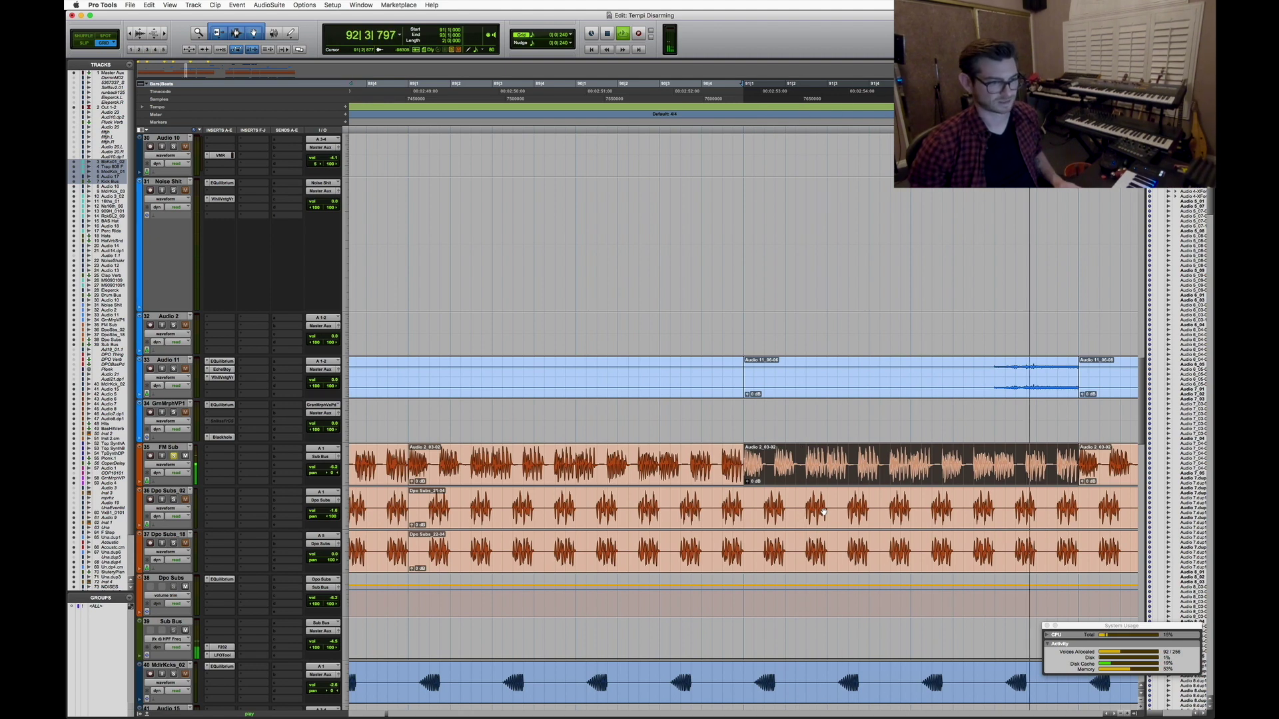
# Stop the FM Sub playback, then audition the modular kicks on MdlrKcks_02 from 91|1|000 together with FM Sub, both soloed
pyautogui.press('space')
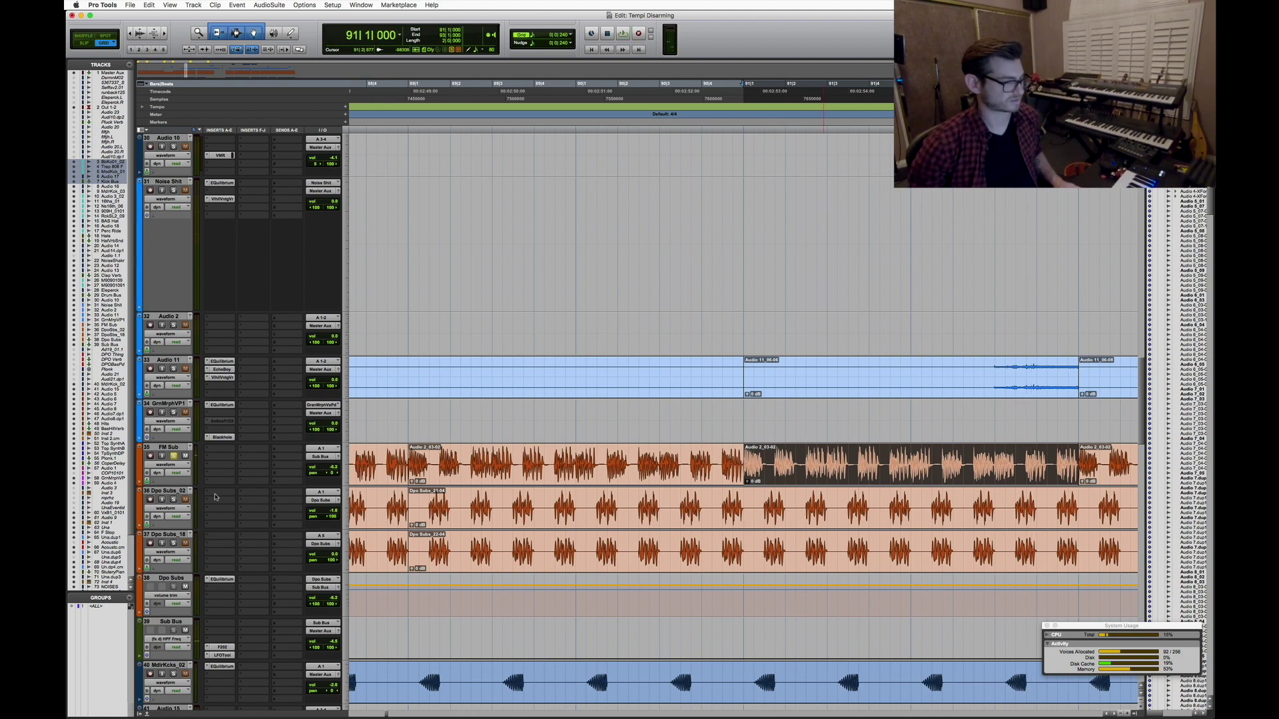
pyautogui.scroll(-1, 741, 570)
pyautogui.click(744, 625)
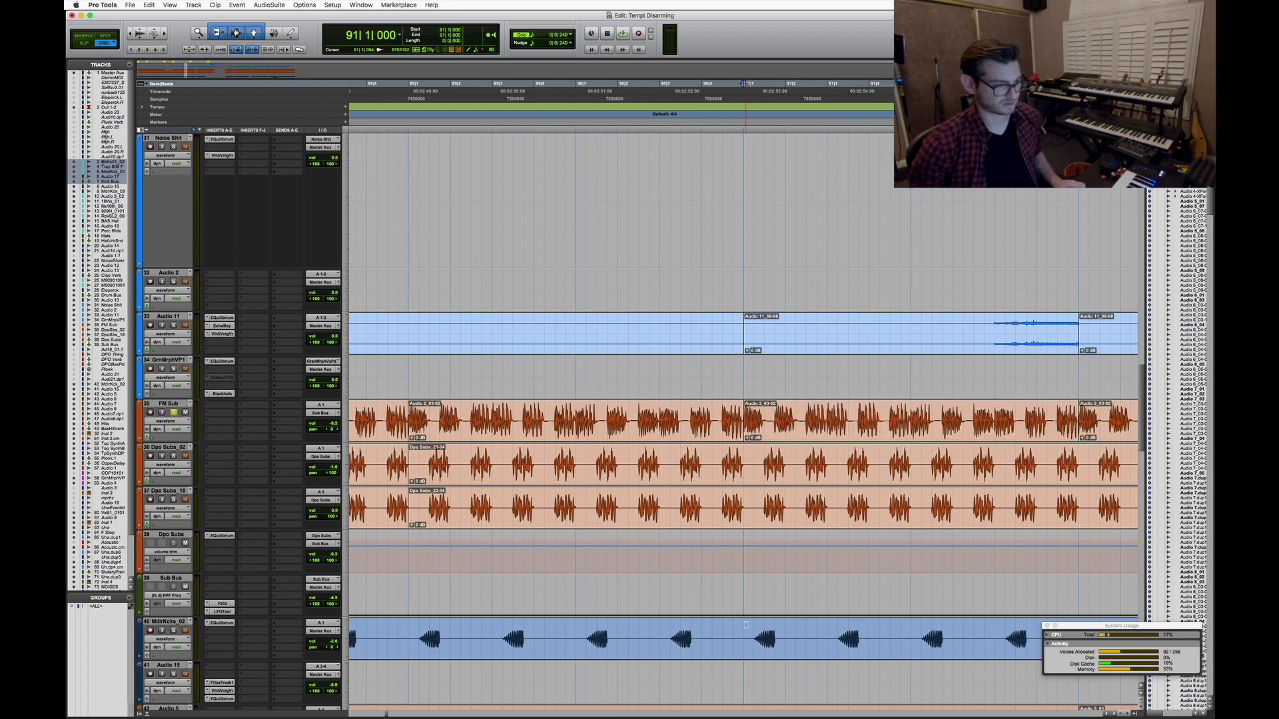
pyautogui.press('space')
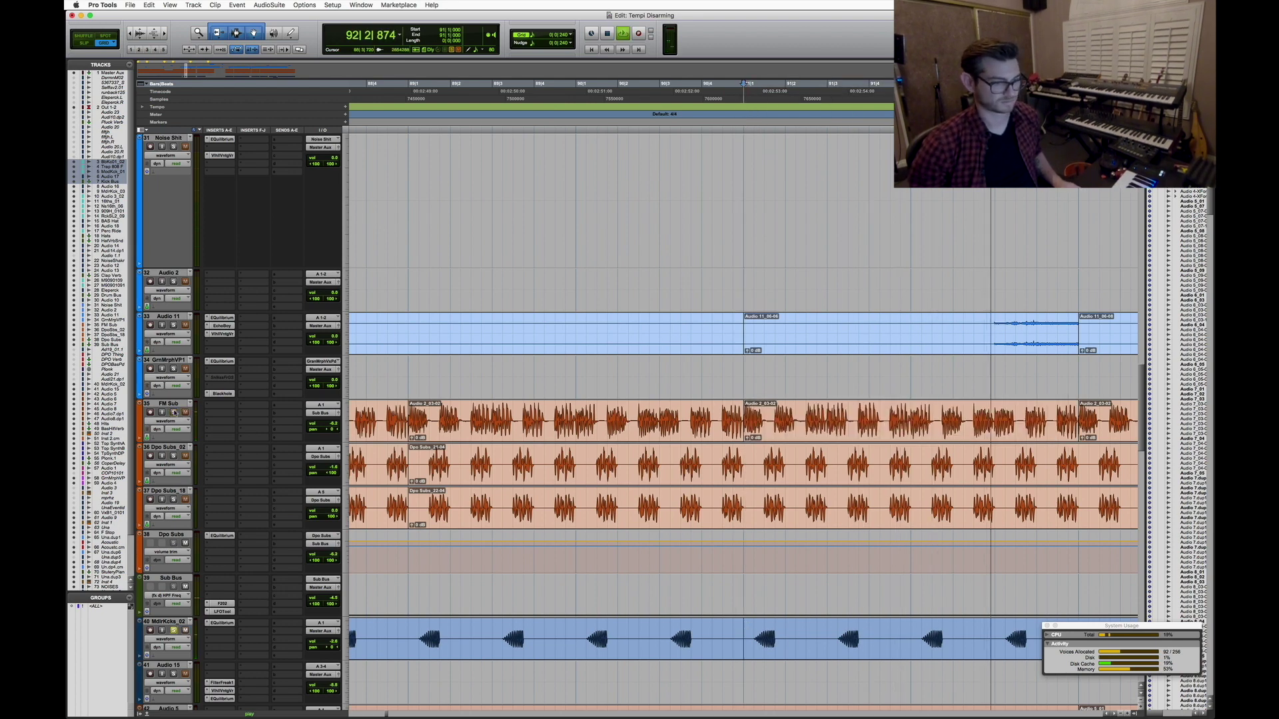
pyautogui.hotkey('ctrl', '[')
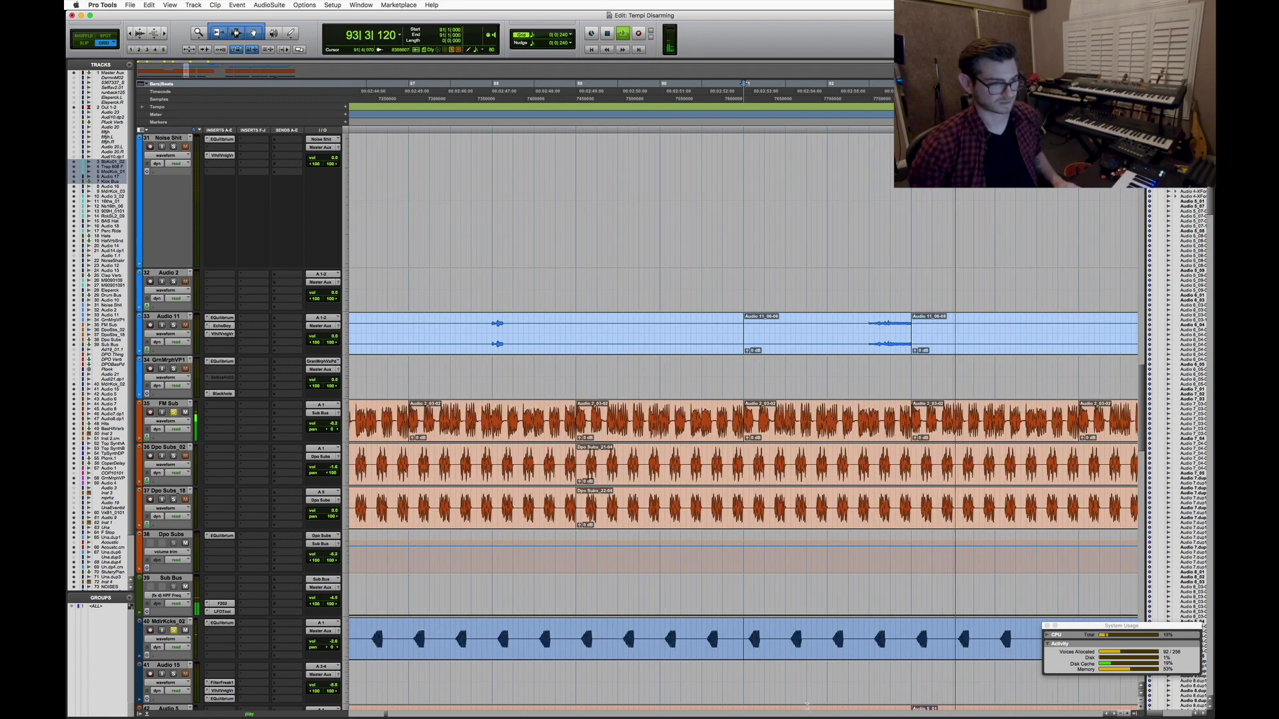
pyautogui.press('space')
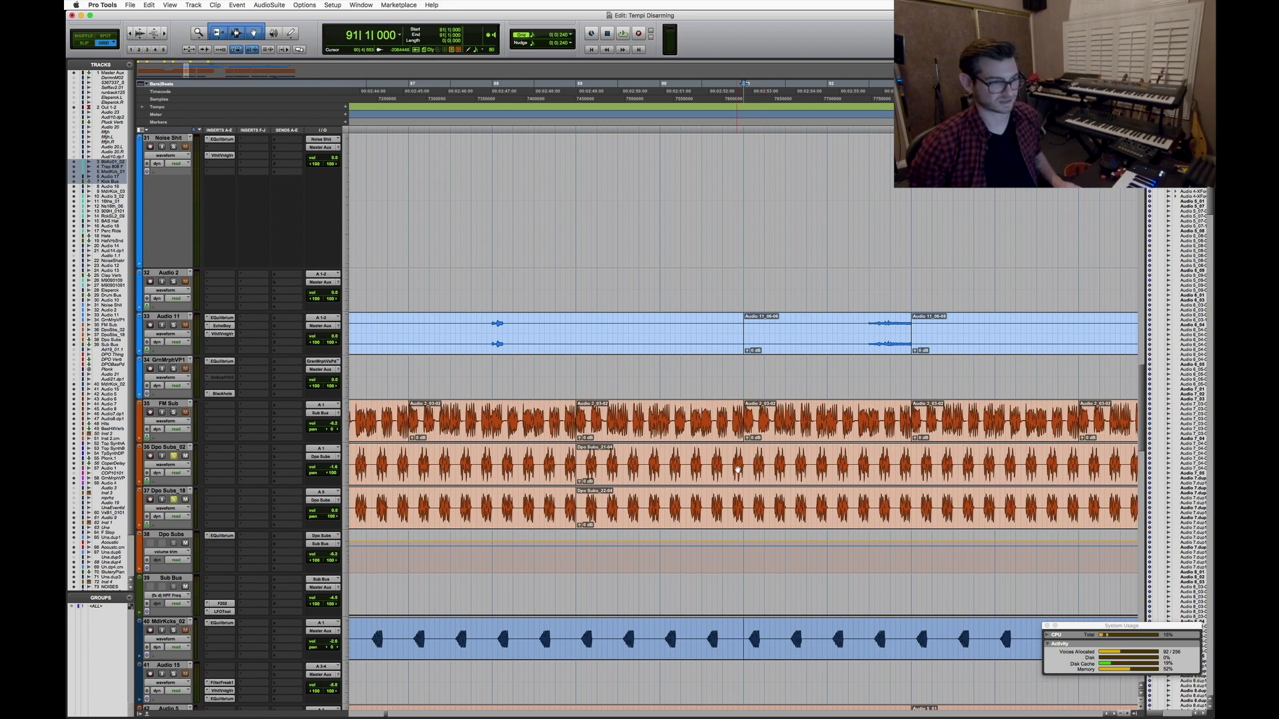
# Play bars 91 to 93 of the soloed Dpo Subs_02 and Dpo Subs_18, and examine their waveforms closely around 91|1|720
pyautogui.moveTo(741, 452); pyautogui.dragTo(910, 503)
pyautogui.press('space')
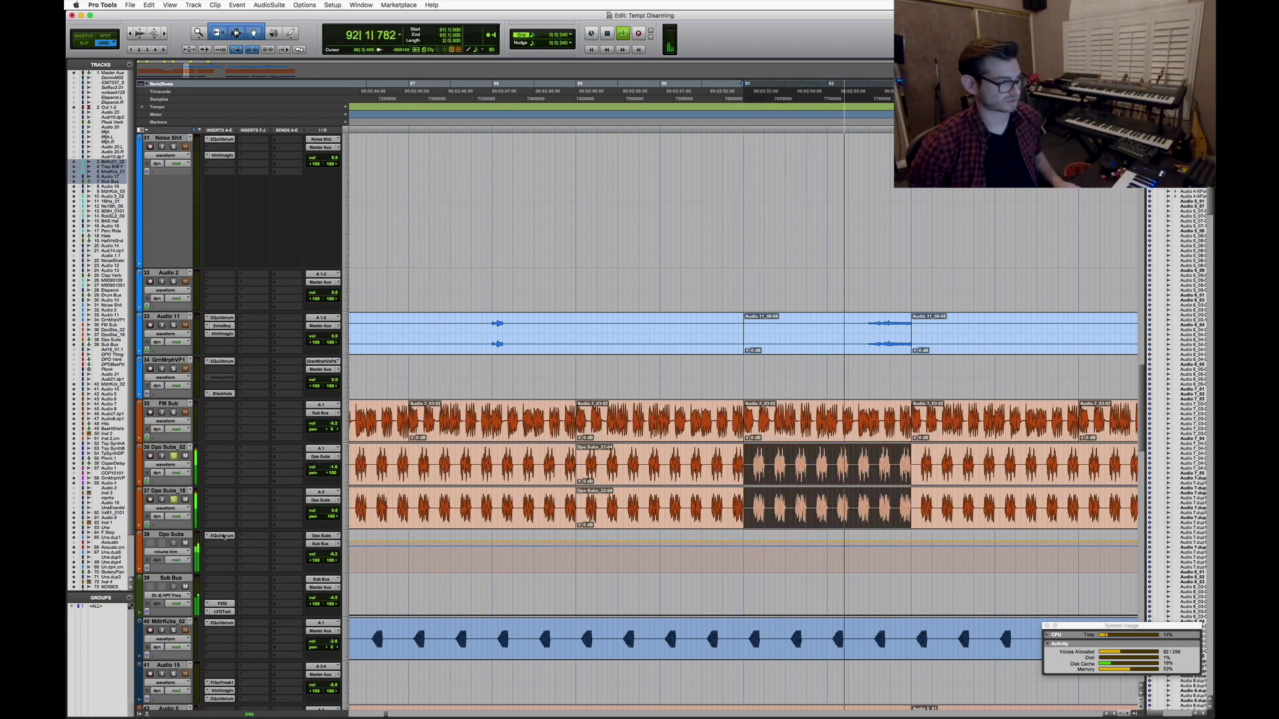
pyautogui.click(759, 453)
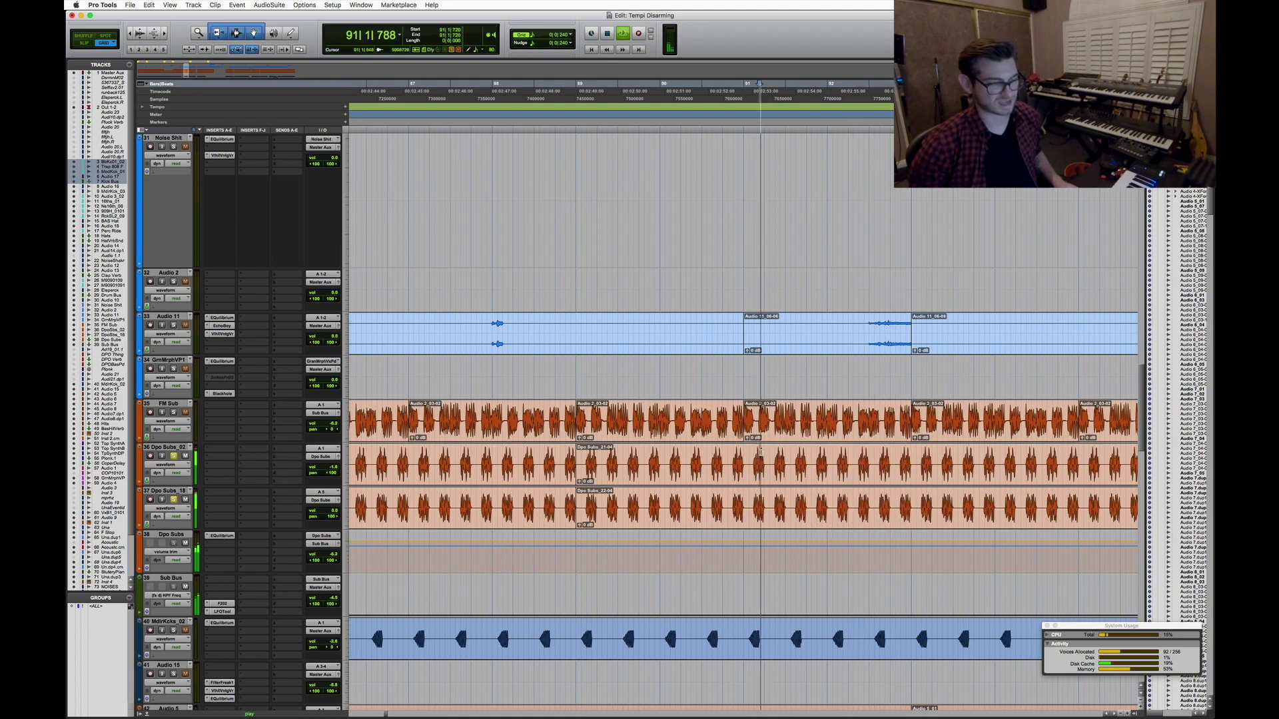
pyautogui.press('t')
pyautogui.press('t')
pyautogui.press('t')
pyautogui.press('super+bracketright')
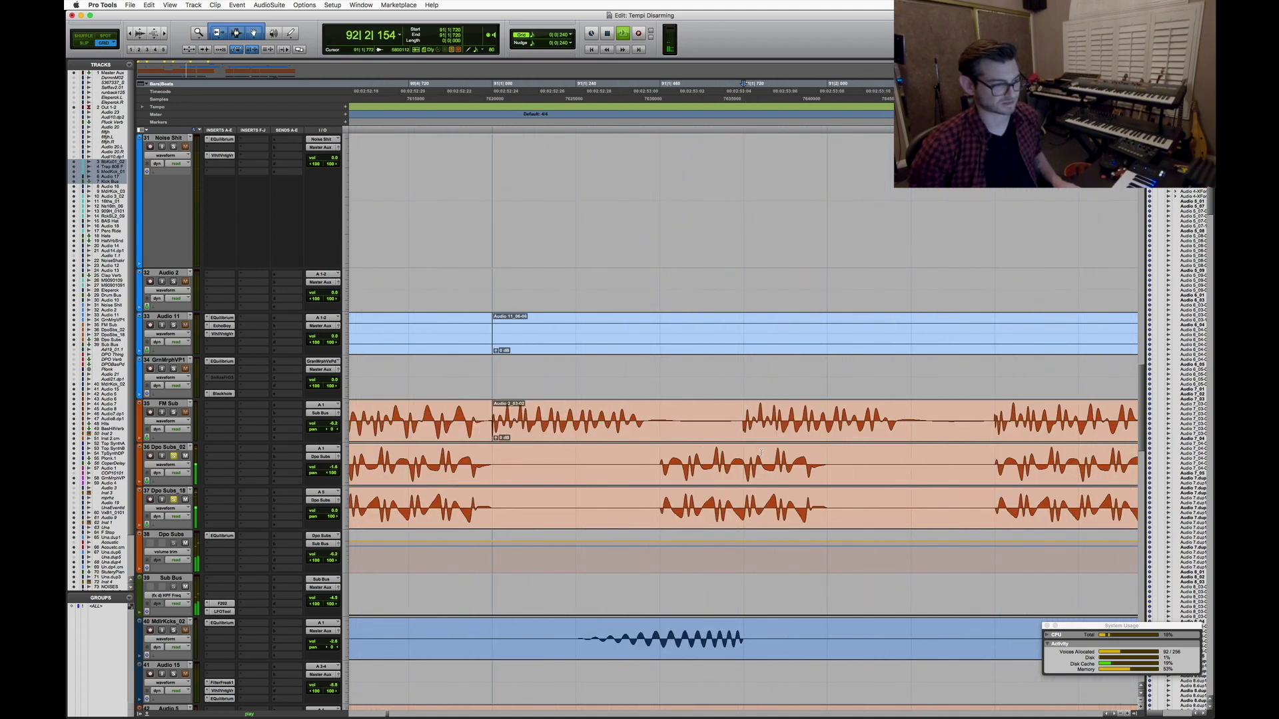
pyautogui.press('super+bracketright')
pyautogui.press('super+bracketright')
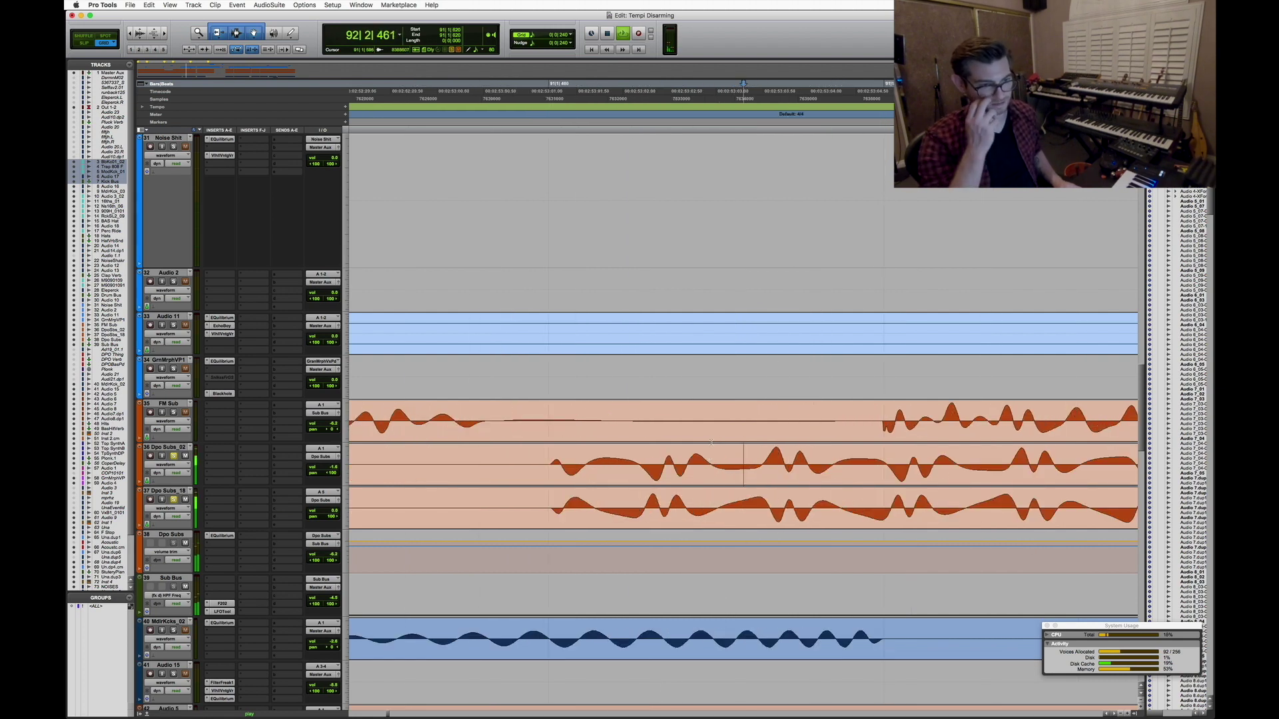
# Check the panning of the two Dpo Subs tracks, clear their solos and stop playback
pyautogui.press('super+bracketleft')
pyautogui.press('super+bracketleft')
pyautogui.press('super+bracketleft')
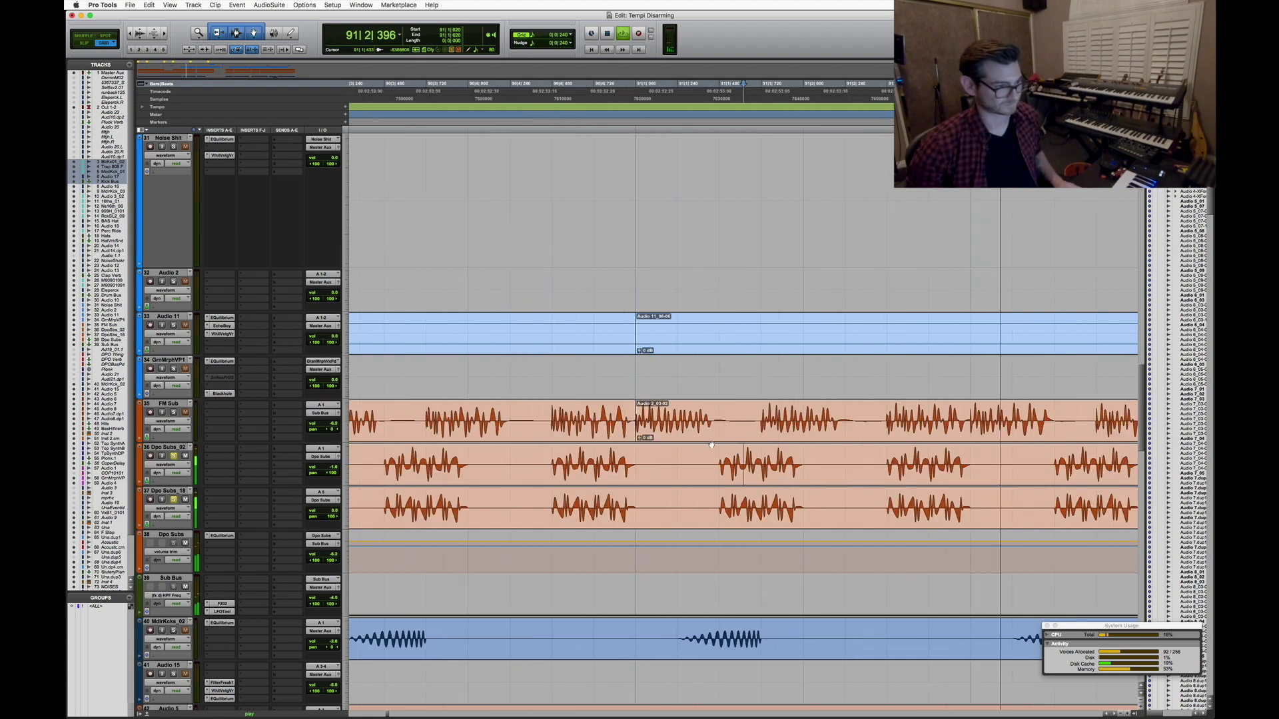
pyautogui.press('super+bracketleft')
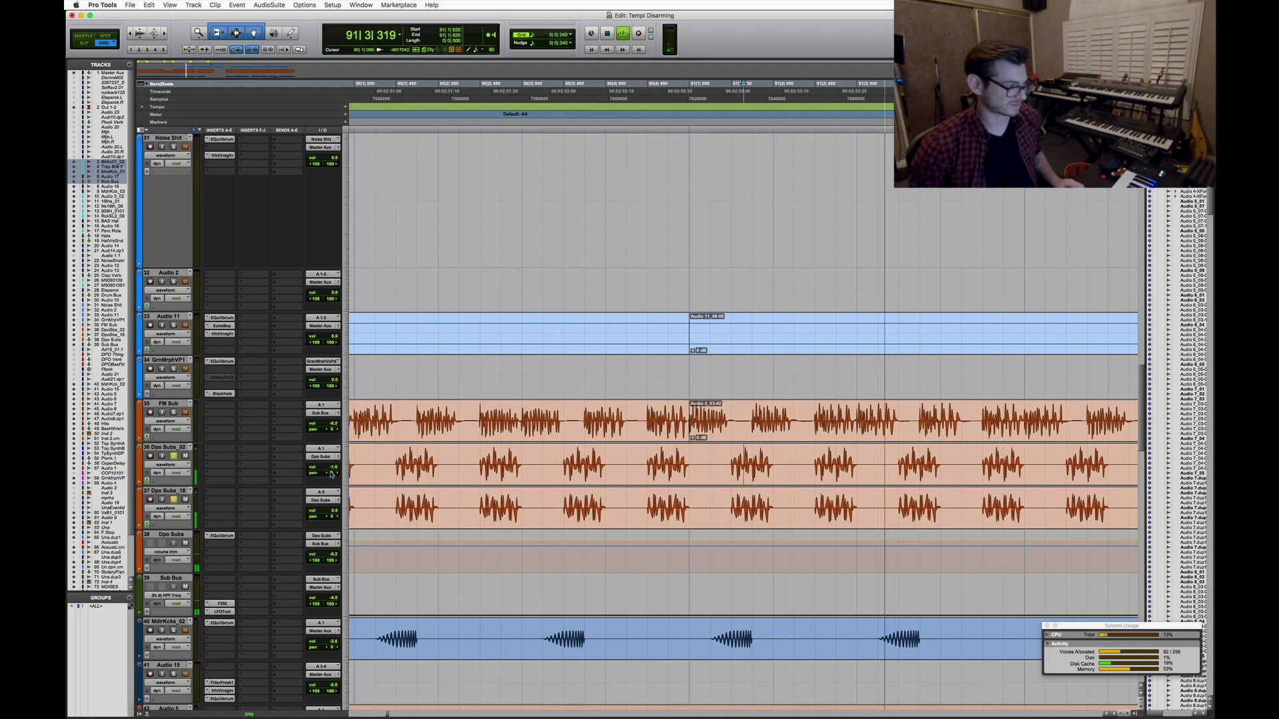
pyautogui.moveTo(335, 475); pyautogui.dragTo(226, 468)
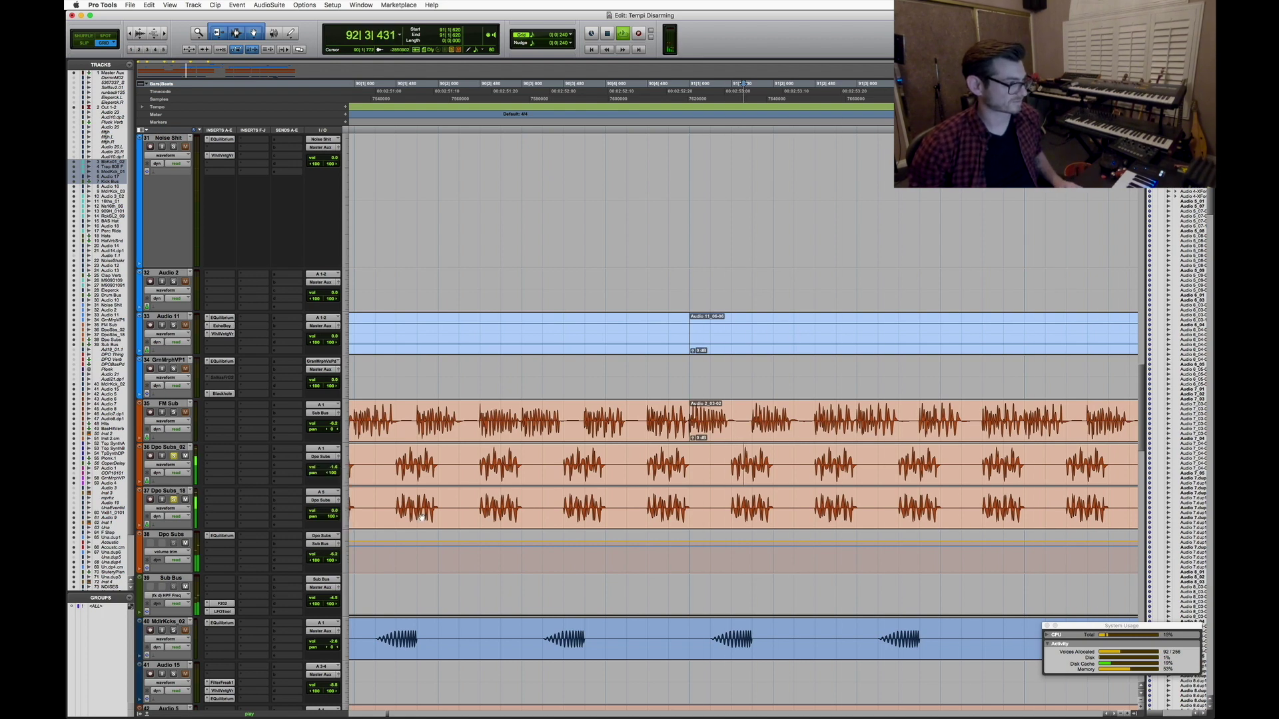
pyautogui.press('r')
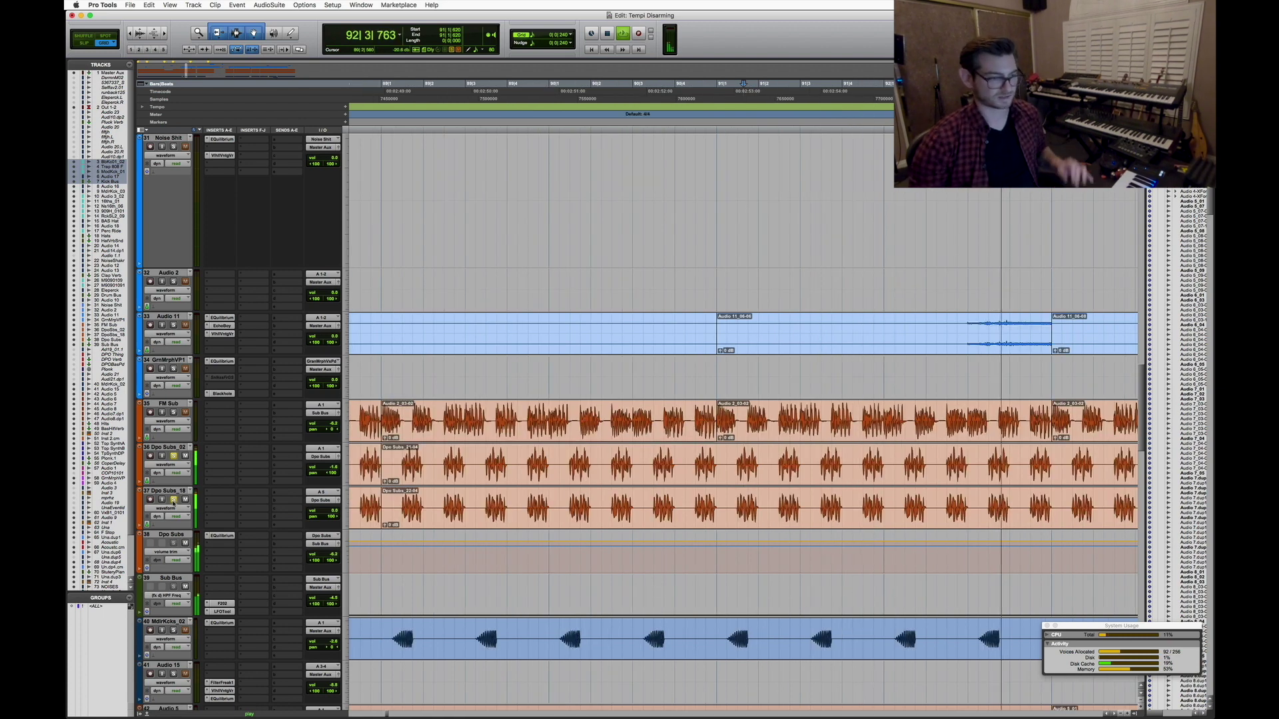
pyautogui.press('r')
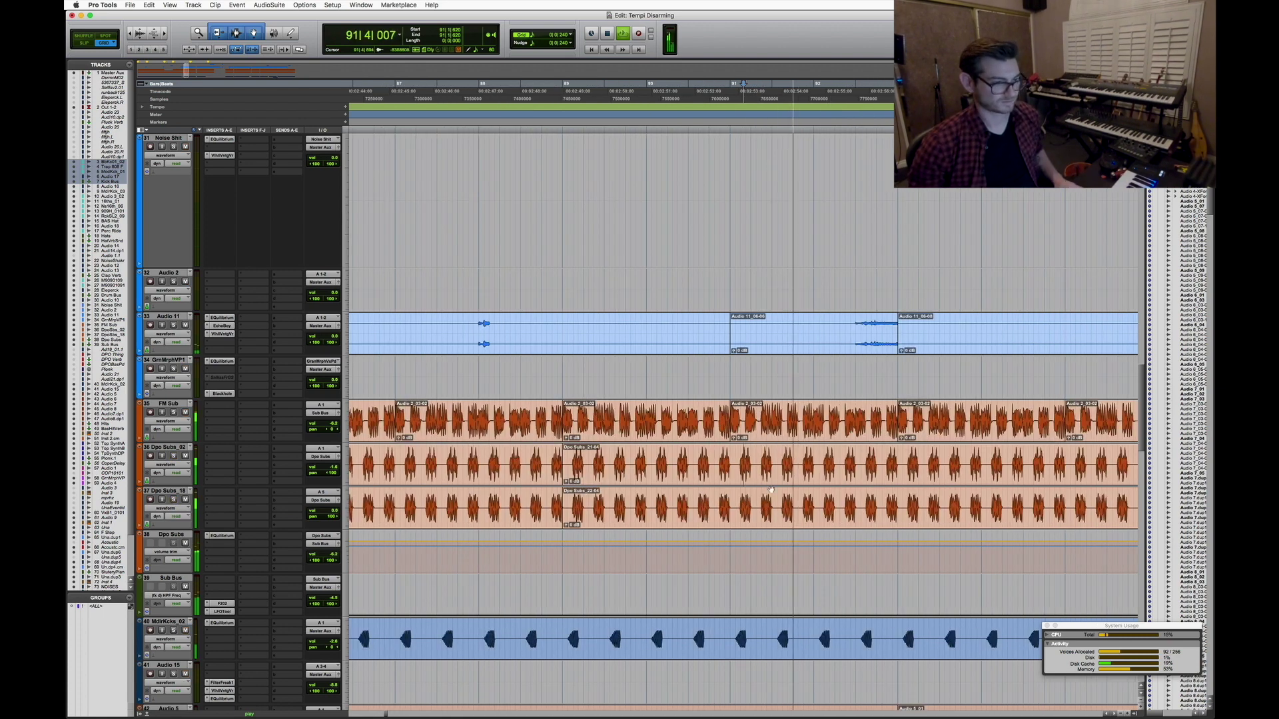
pyautogui.press('space')
# Select bars 91 to 93 across the kick tracks from BobKick01_02 down to Audio 16, and solo these tracks
pyautogui.doubleClick(736, 421)
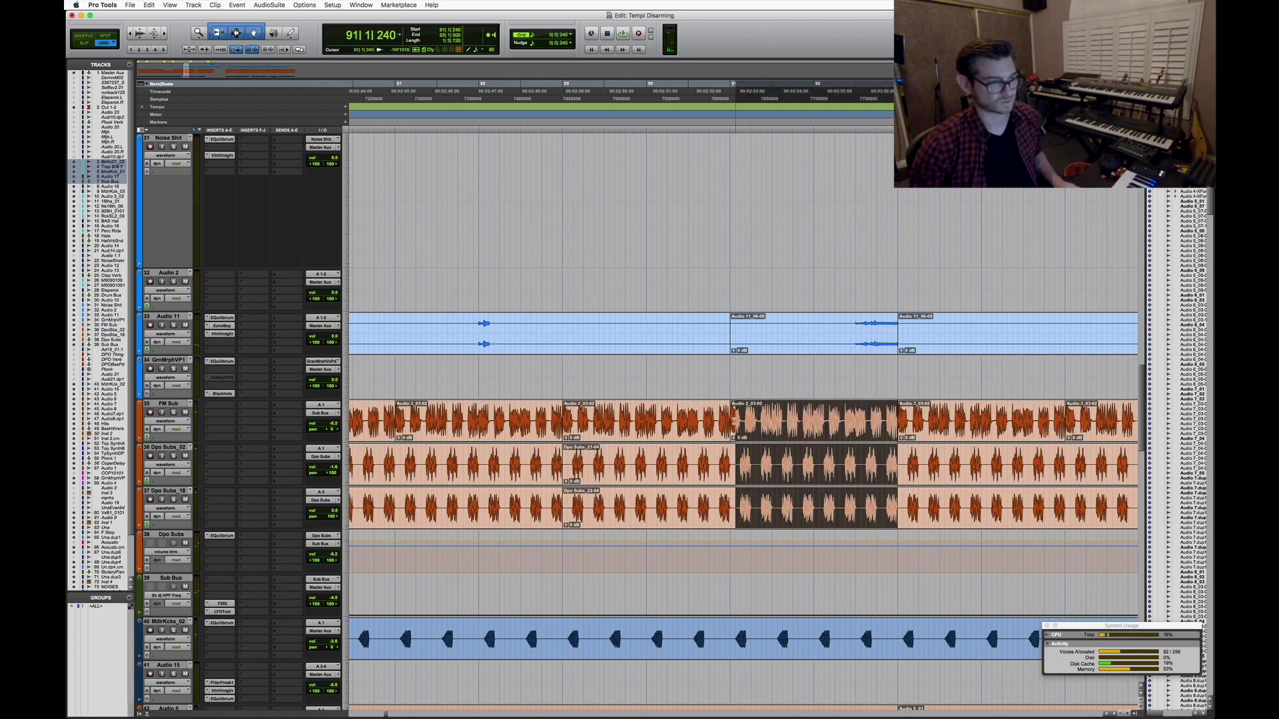
pyautogui.scroll(5, 776, 489)
pyautogui.scroll(15, 791, 480)
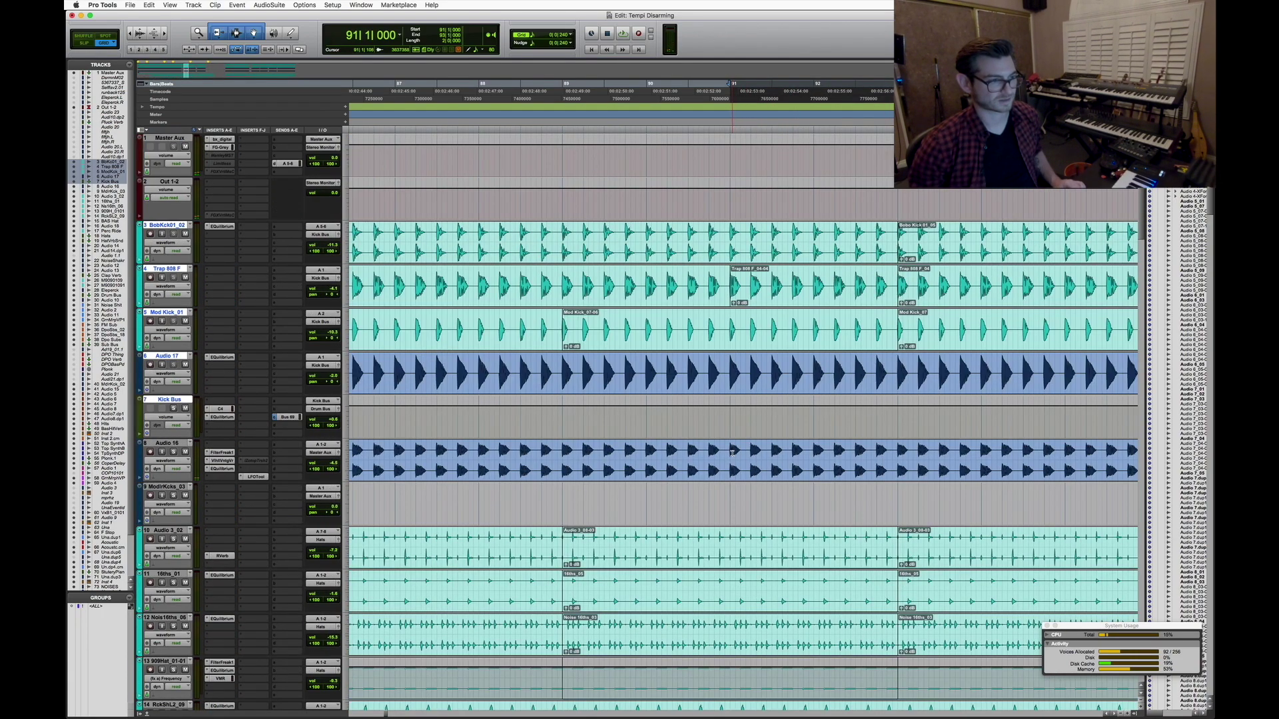
pyautogui.moveTo(732, 453); pyautogui.dragTo(893, 231)
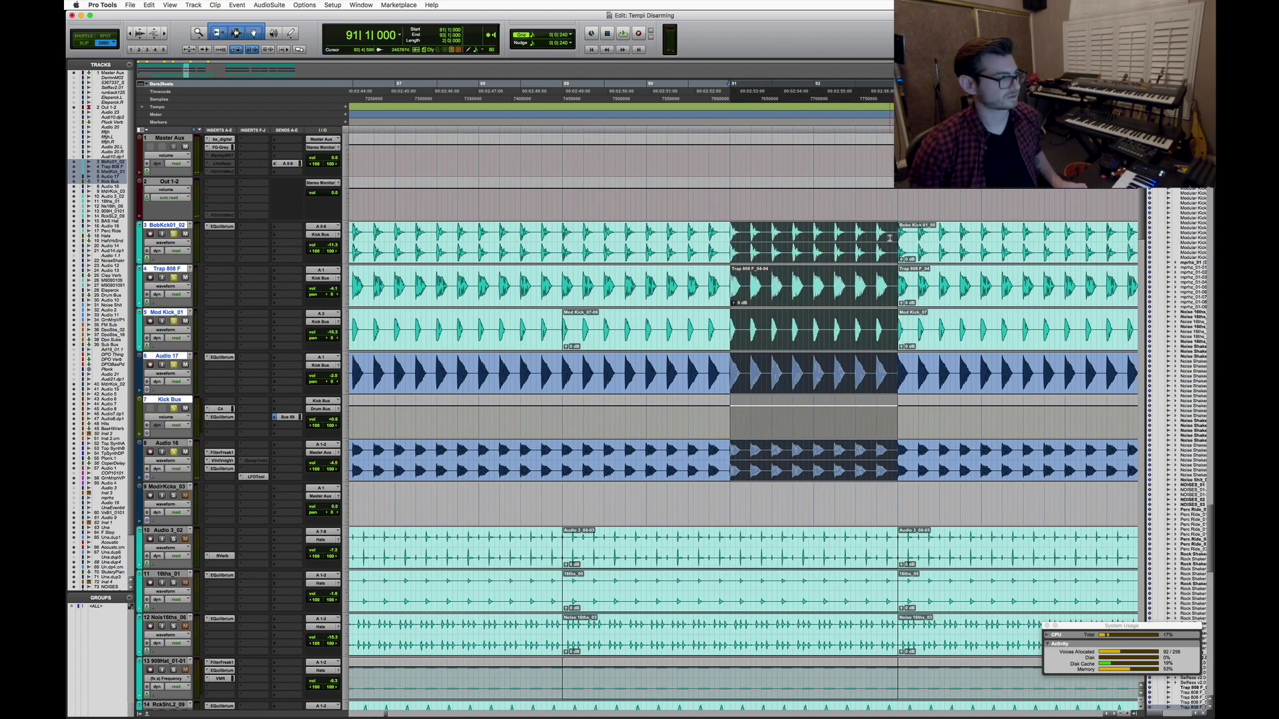
# Select bars 91 to 93 on FM Sub, both Dpo Subs tracks and MdlrKcks_02, and solo them
pyautogui.scroll(-17, 859, 546)
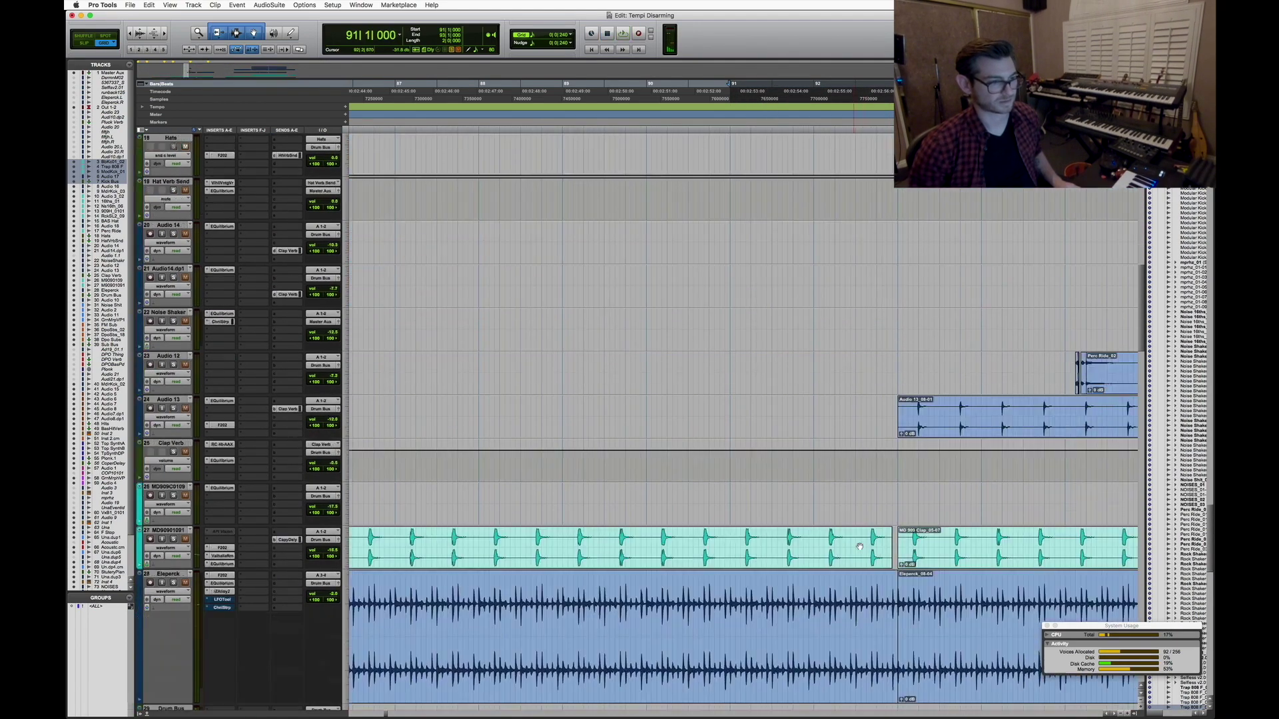
pyautogui.scroll(-11, 860, 547)
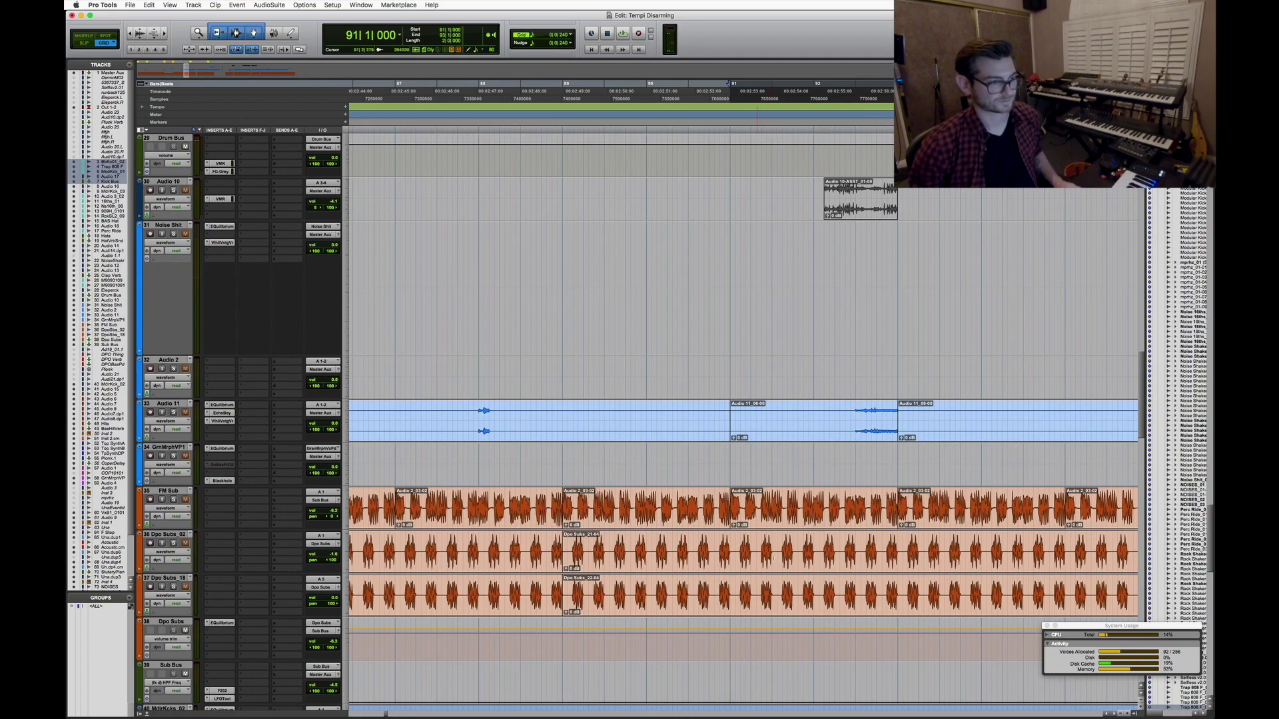
pyautogui.scroll(-3, 825, 567)
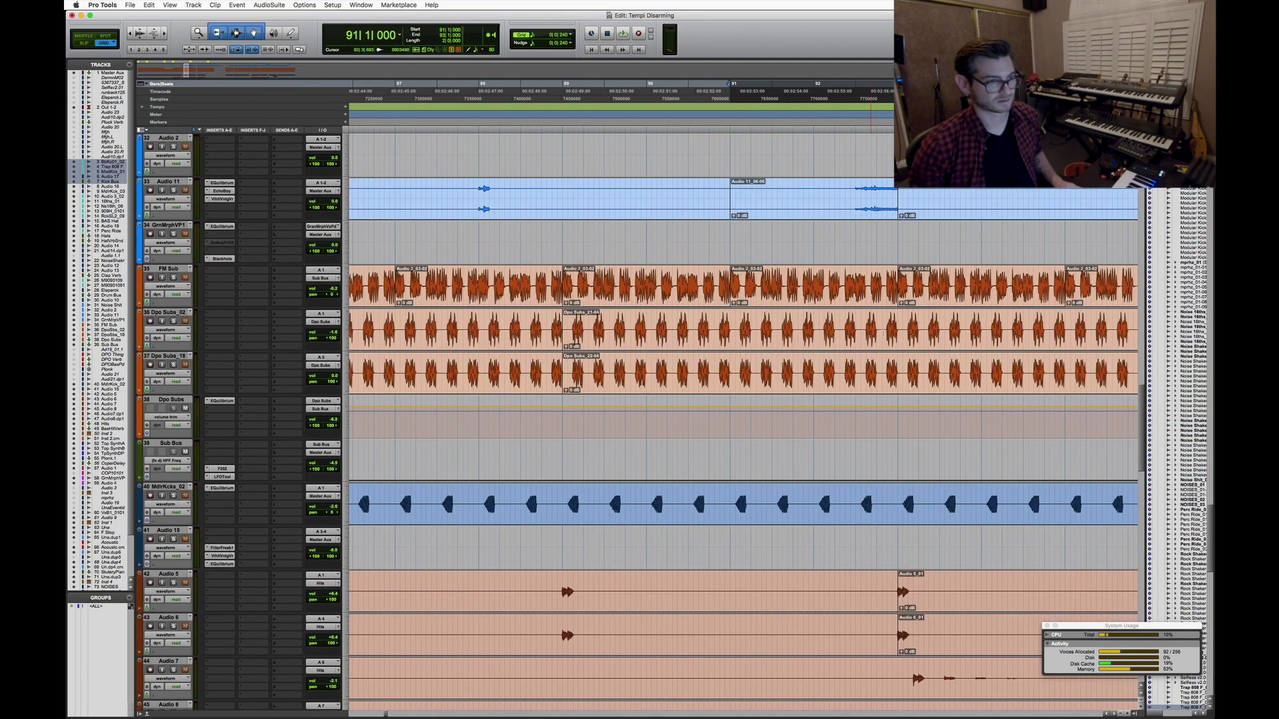
pyautogui.moveTo(895, 371); pyautogui.dragTo(730, 274)
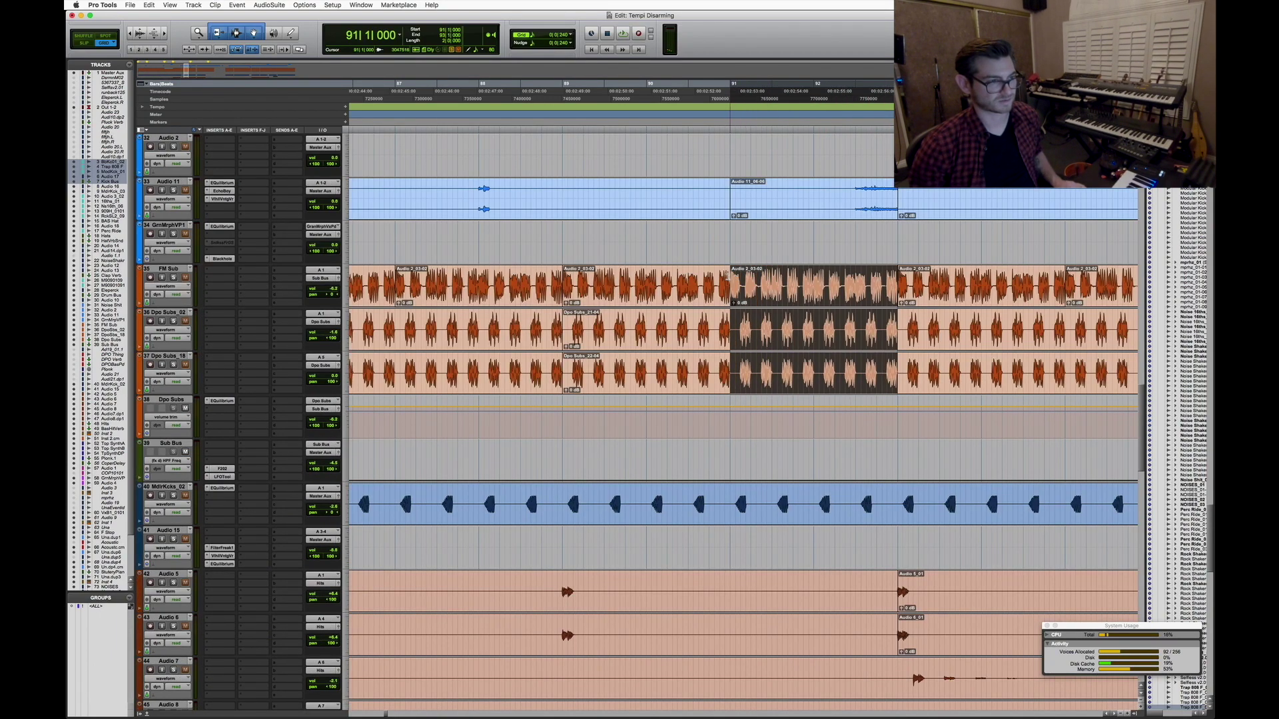
pyautogui.keyDown('shift'); pyautogui.click(730, 501); pyautogui.keyUp('shift')
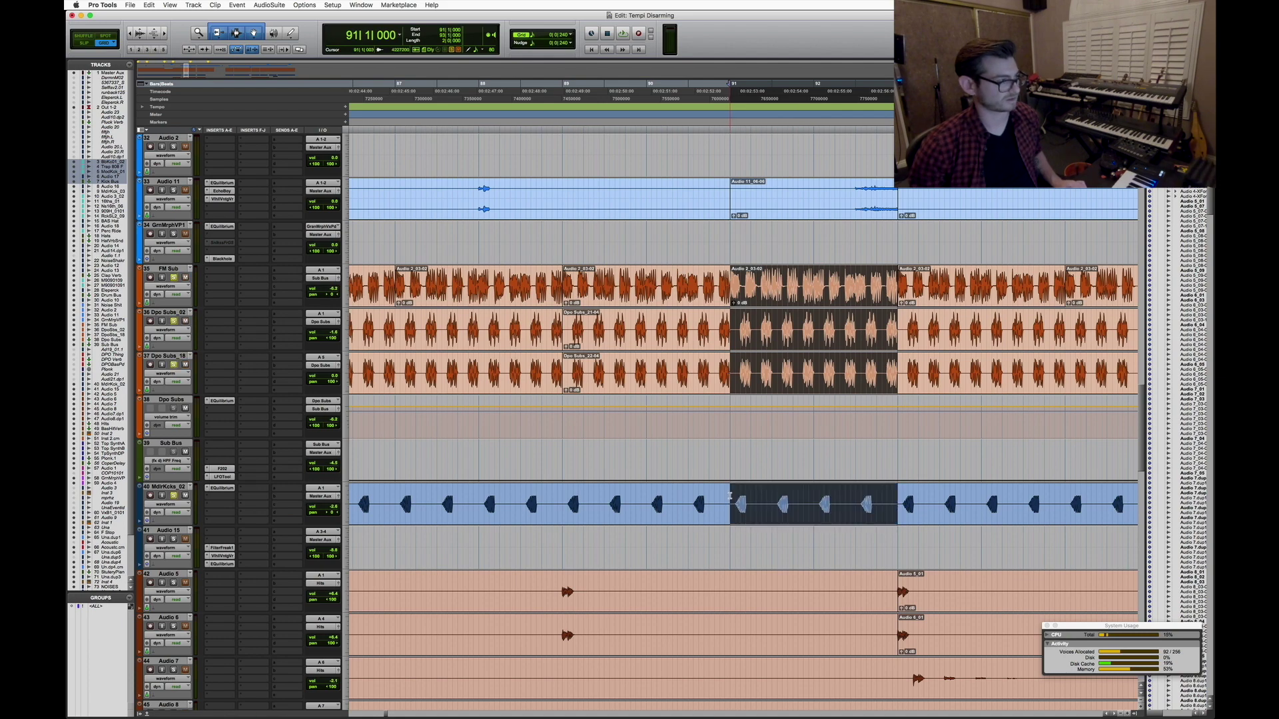
# Audition the soloed kicks and subs from bar 91, view the modular kick clips across the arrangement, and stop playback
pyautogui.press('space')
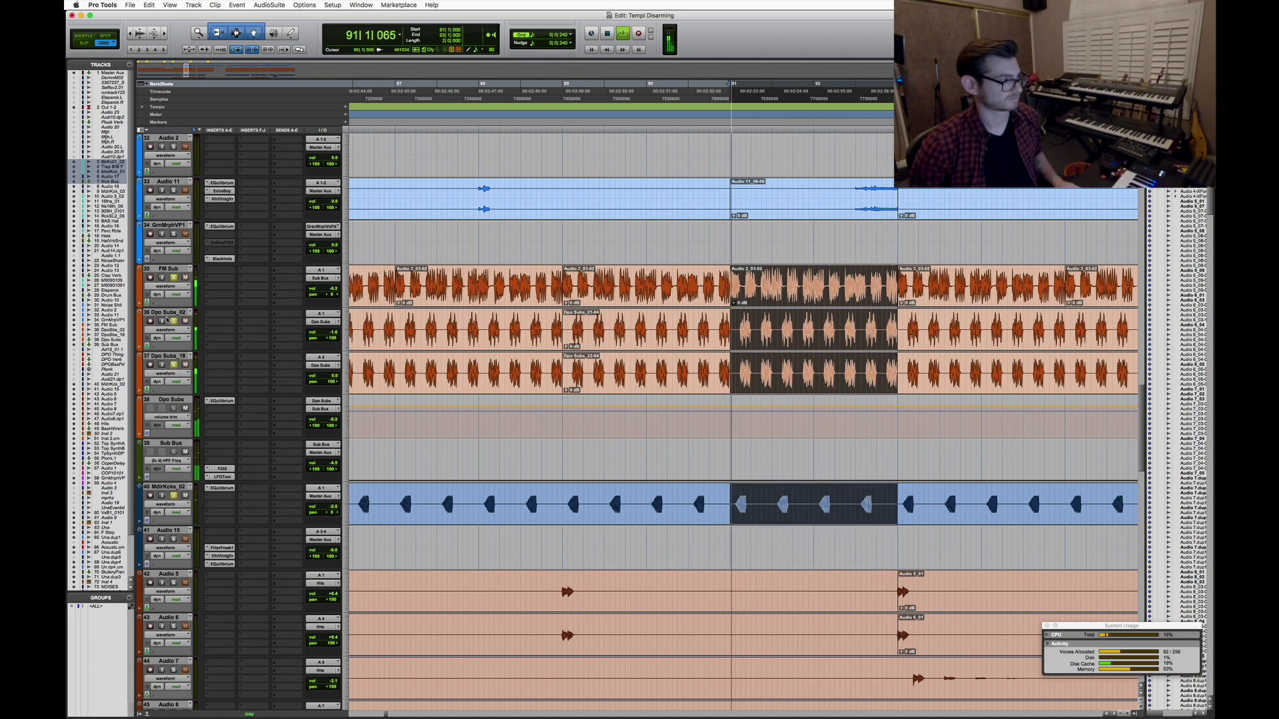
pyautogui.scroll(-1, 698, 501)
pyautogui.press('r')
pyautogui.press('r')
pyautogui.press('r')
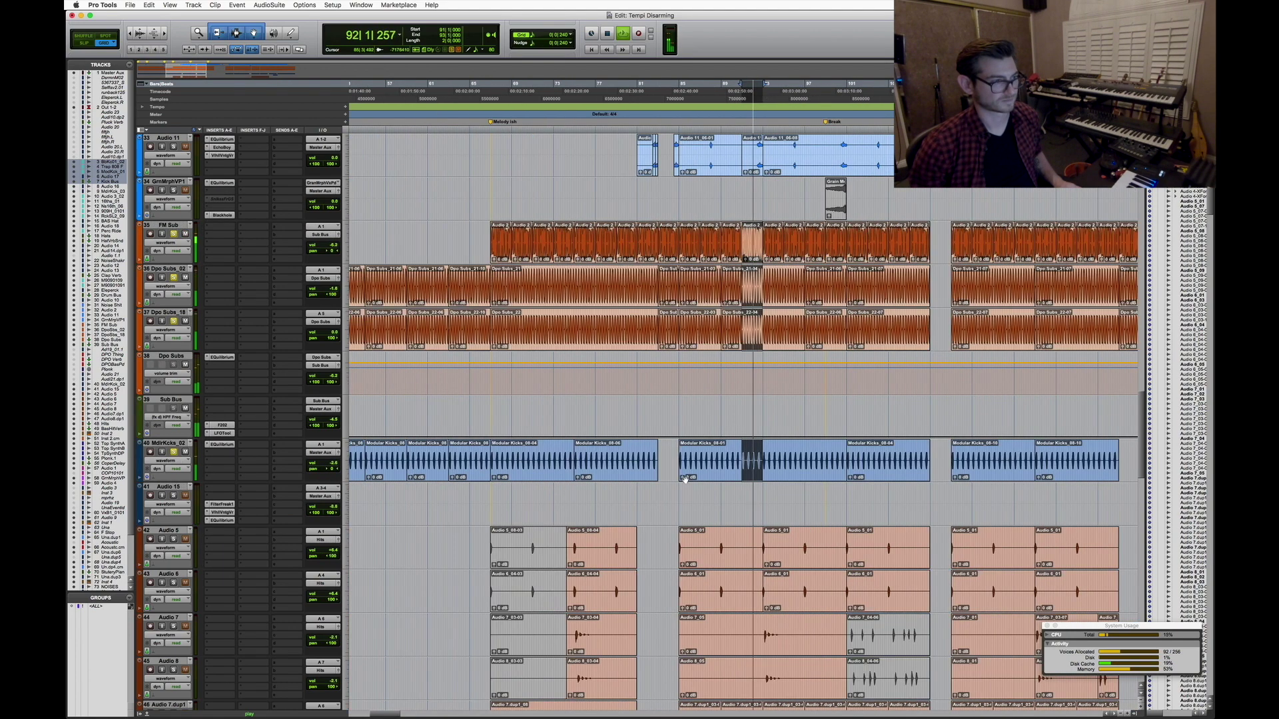
pyautogui.press('space')
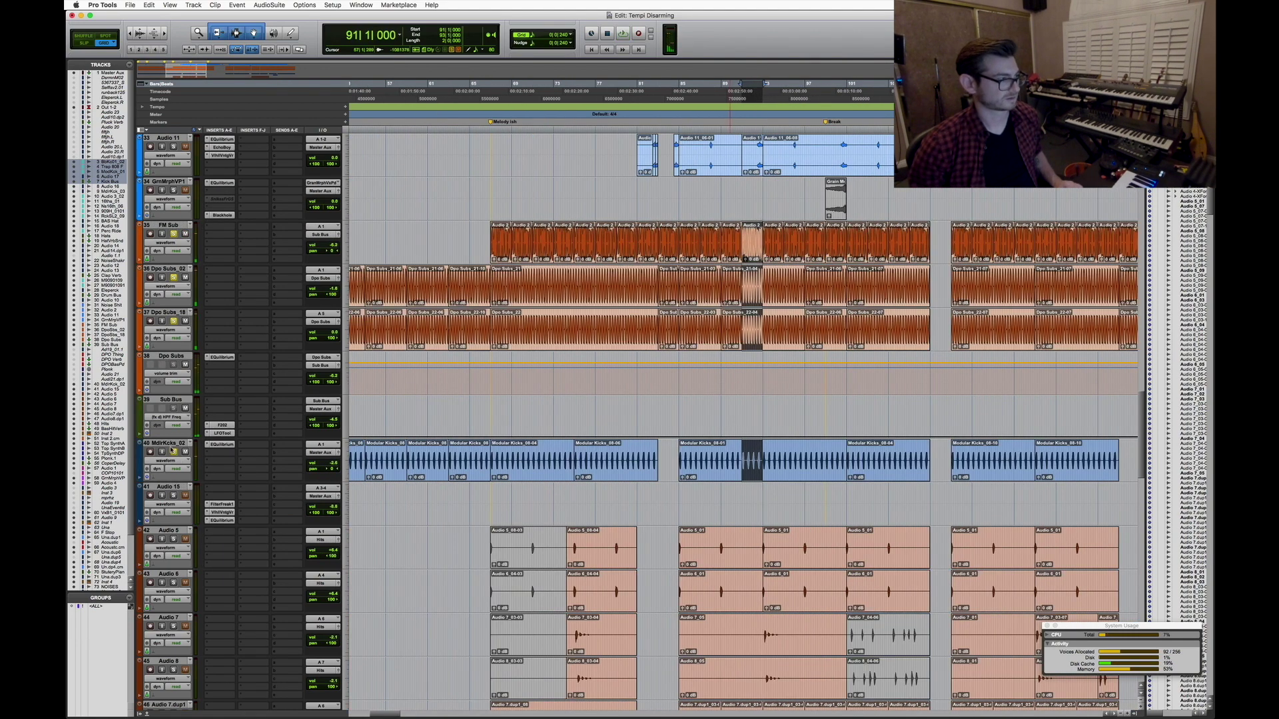
# Select the Audio 5 and Audio 6 hit clips starting at 85|1|000, solo both tracks and play them
pyautogui.press('super+bracketleft')
pyautogui.scroll(-3, 828, 465)
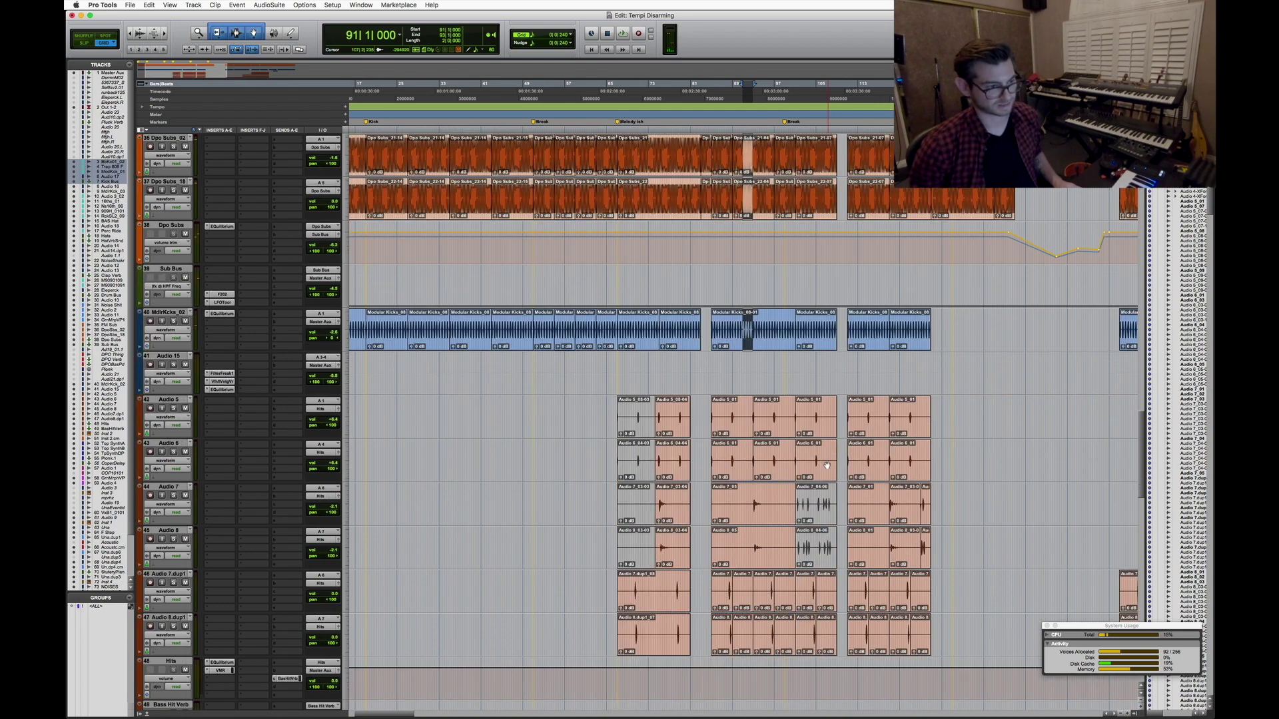
pyautogui.press('super+bracketright')
pyautogui.press('super+bracketright')
pyautogui.press('super+bracketright')
pyautogui.press('super+bracketright')
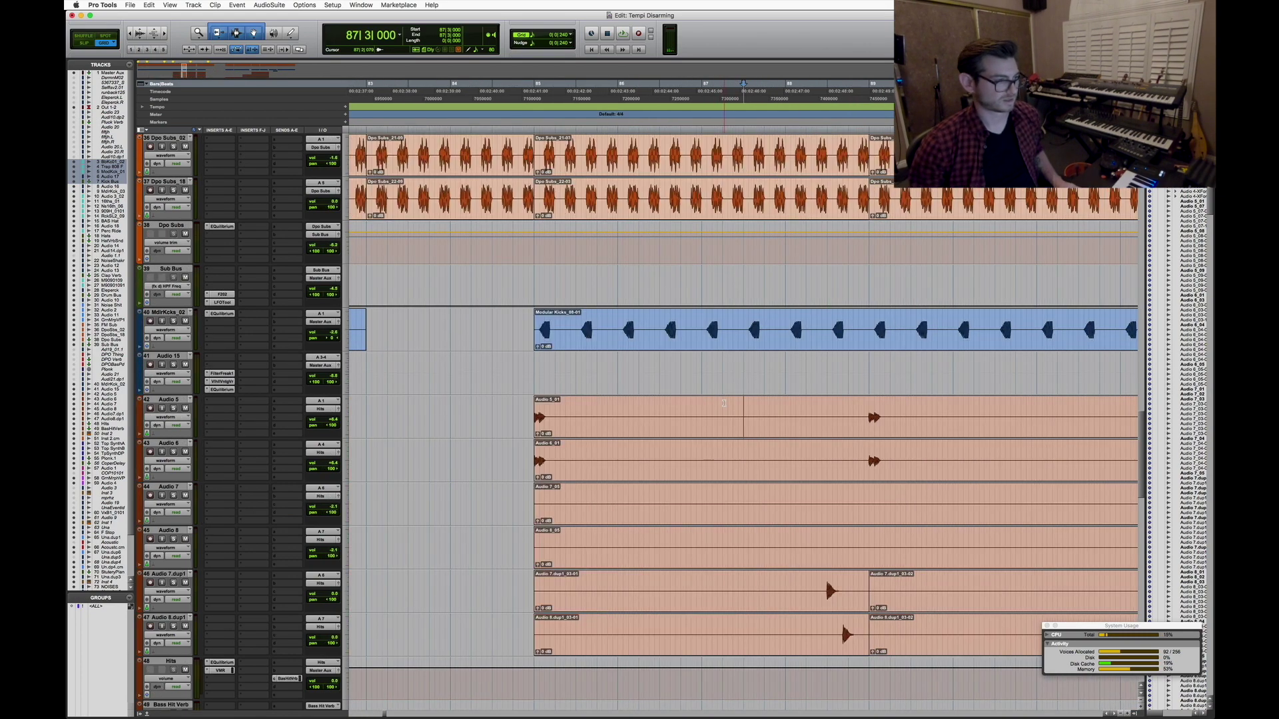
pyautogui.click(705, 429)
pyautogui.keyDown('shift'); pyautogui.click(674, 478); pyautogui.keyUp('shift')
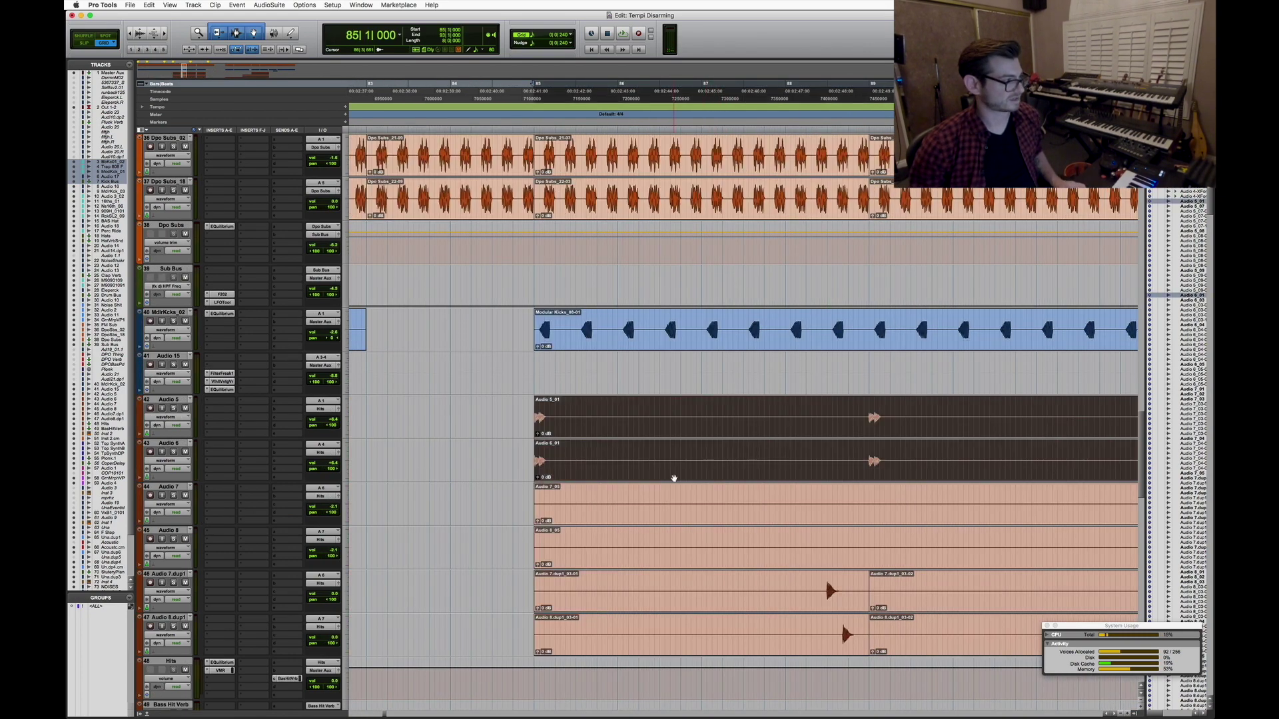
pyautogui.hotkey('shift', 's')
pyautogui.press('space')
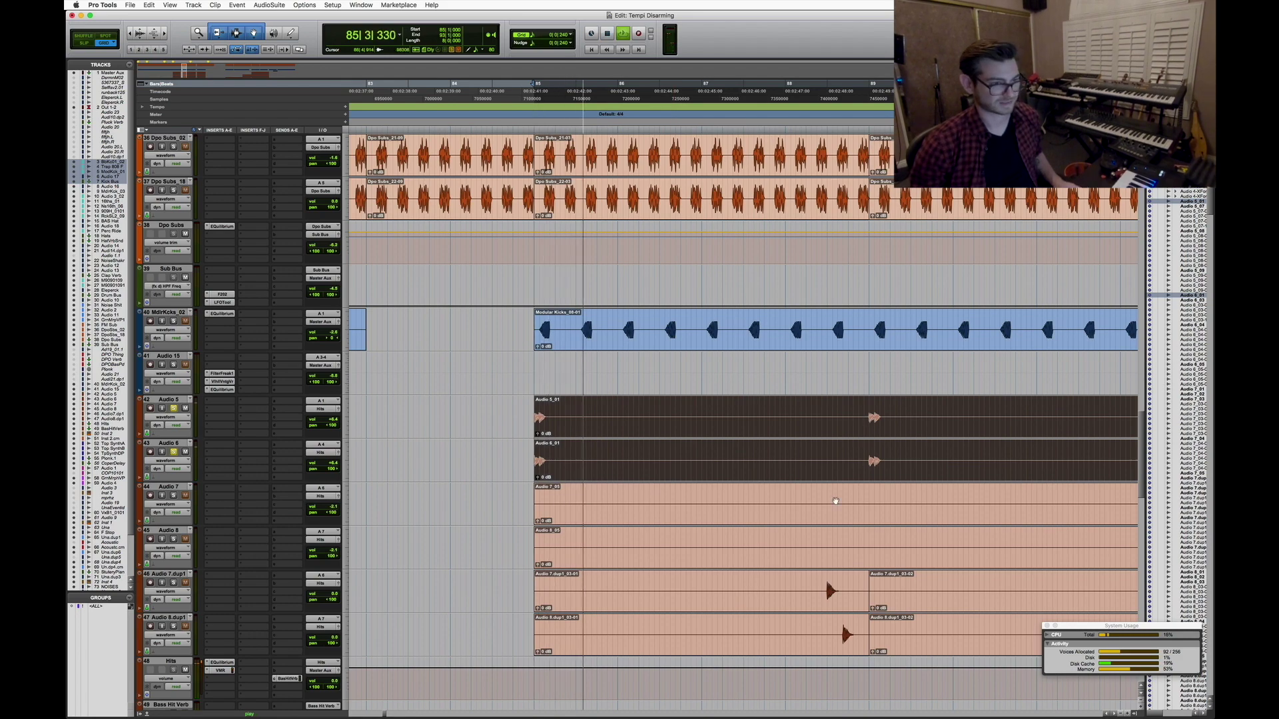
# Audition the hits on Audio 7.dup1 and Audio 8.dup1 from 88|2|720, with both tracks and Bass Hit Verb soloed
pyautogui.click(826, 582)
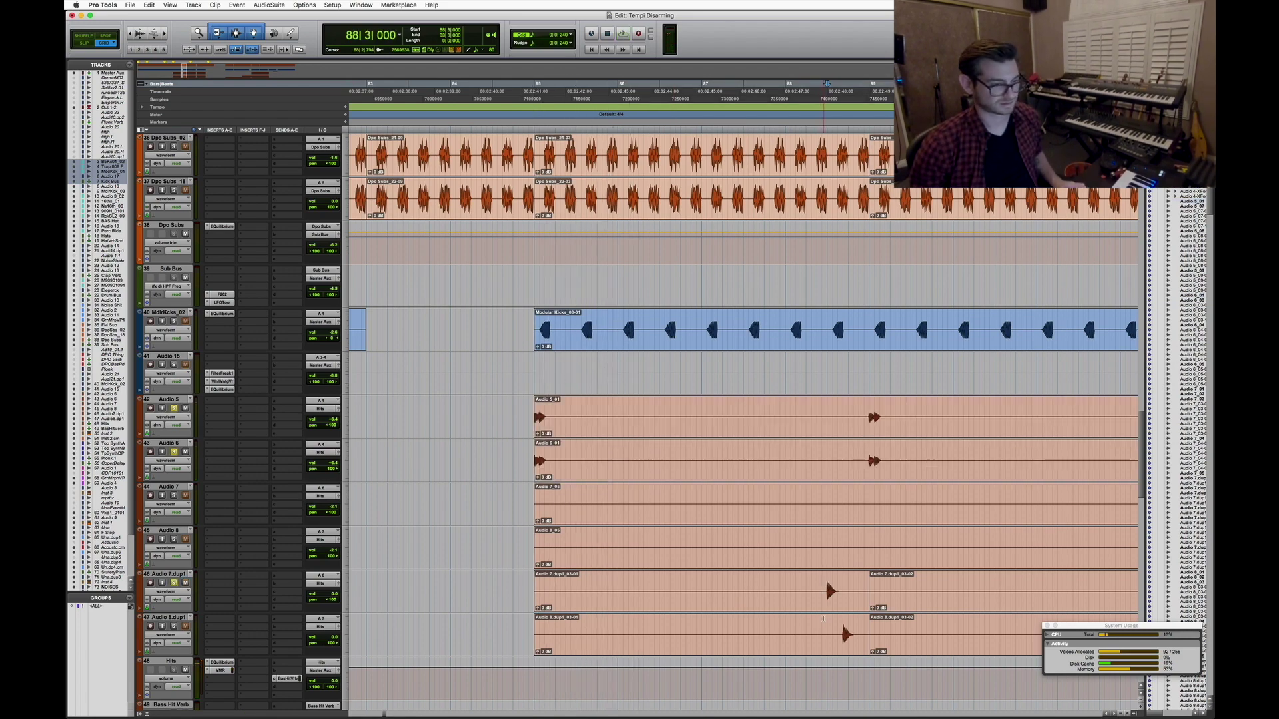
pyautogui.press('space')
pyautogui.scroll(-2, 188, 636)
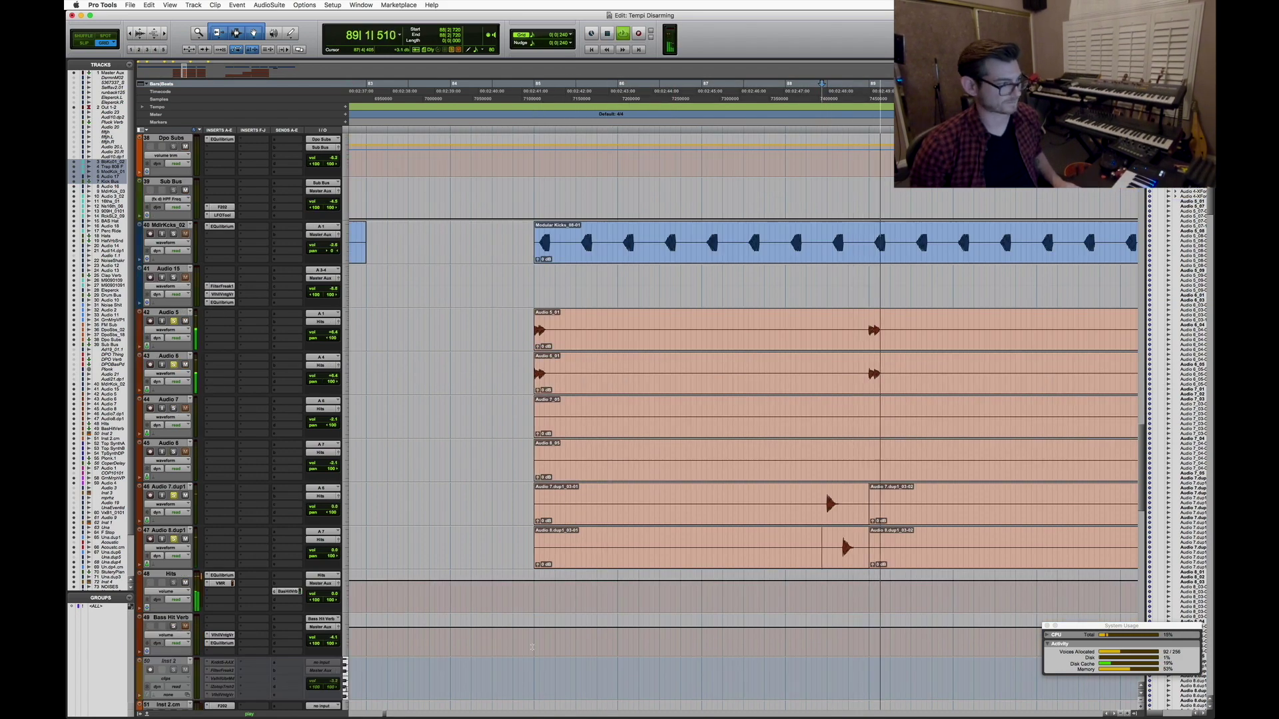
pyautogui.click(173, 626)
pyautogui.press('space')
# Select the Audio 5 and Audio 6 clips at 93|1|000 and play them with the Audio 7 and Audio 8 hits soloed
pyautogui.press('r')
pyautogui.press('r')
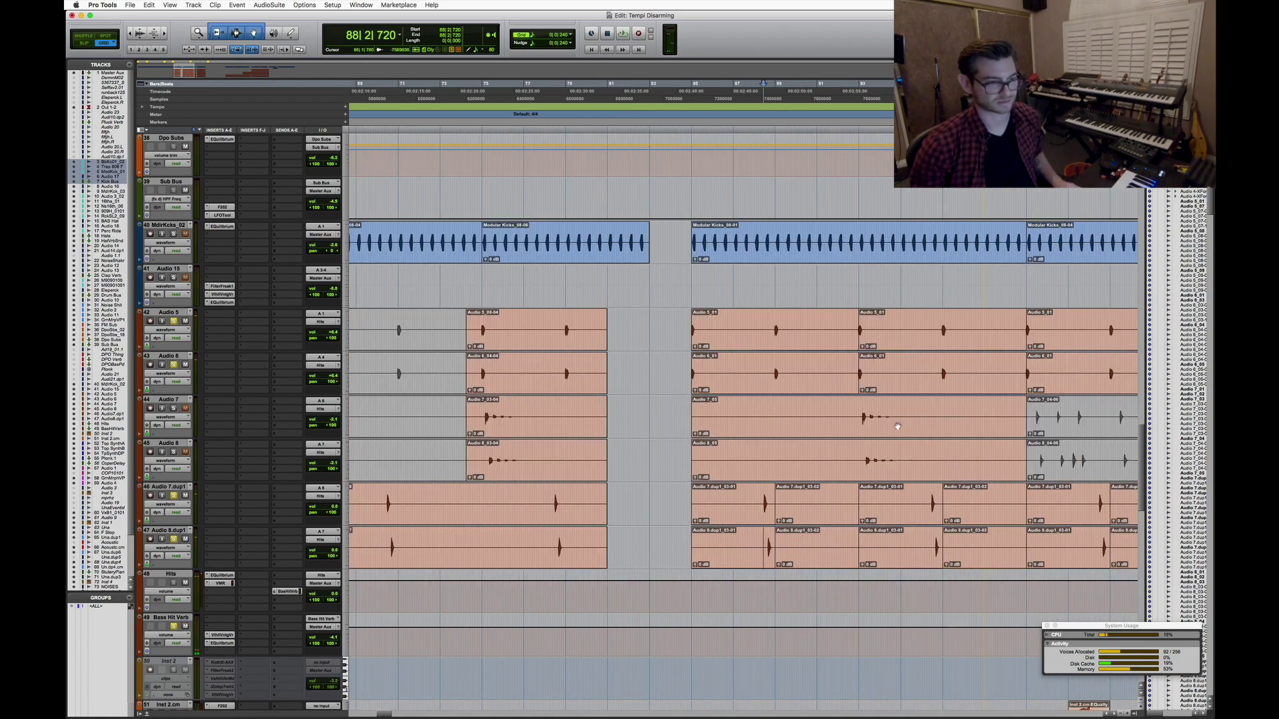
pyautogui.click(861, 404)
pyautogui.press('t')
pyautogui.press('t')
pyautogui.press('t')
pyautogui.doubleClick(744, 322)
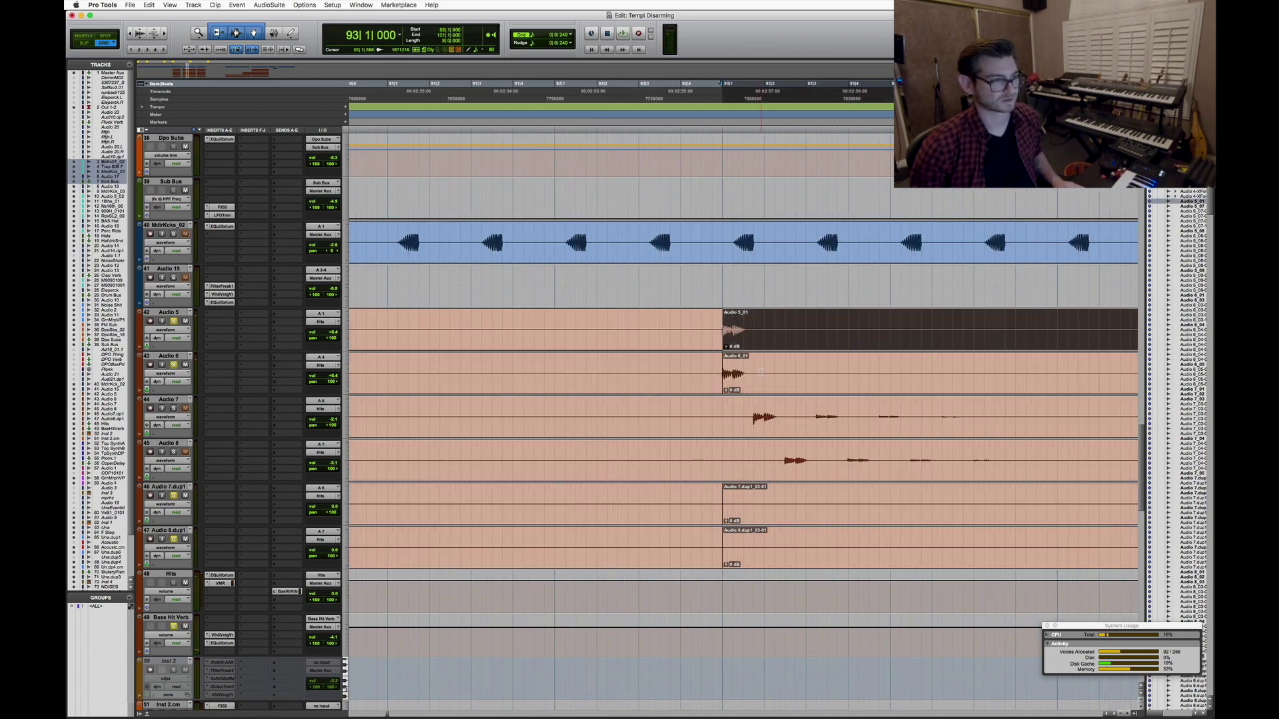
pyautogui.keyDown('shift'); pyautogui.click(762, 371); pyautogui.keyUp('shift')
pyautogui.press('space')
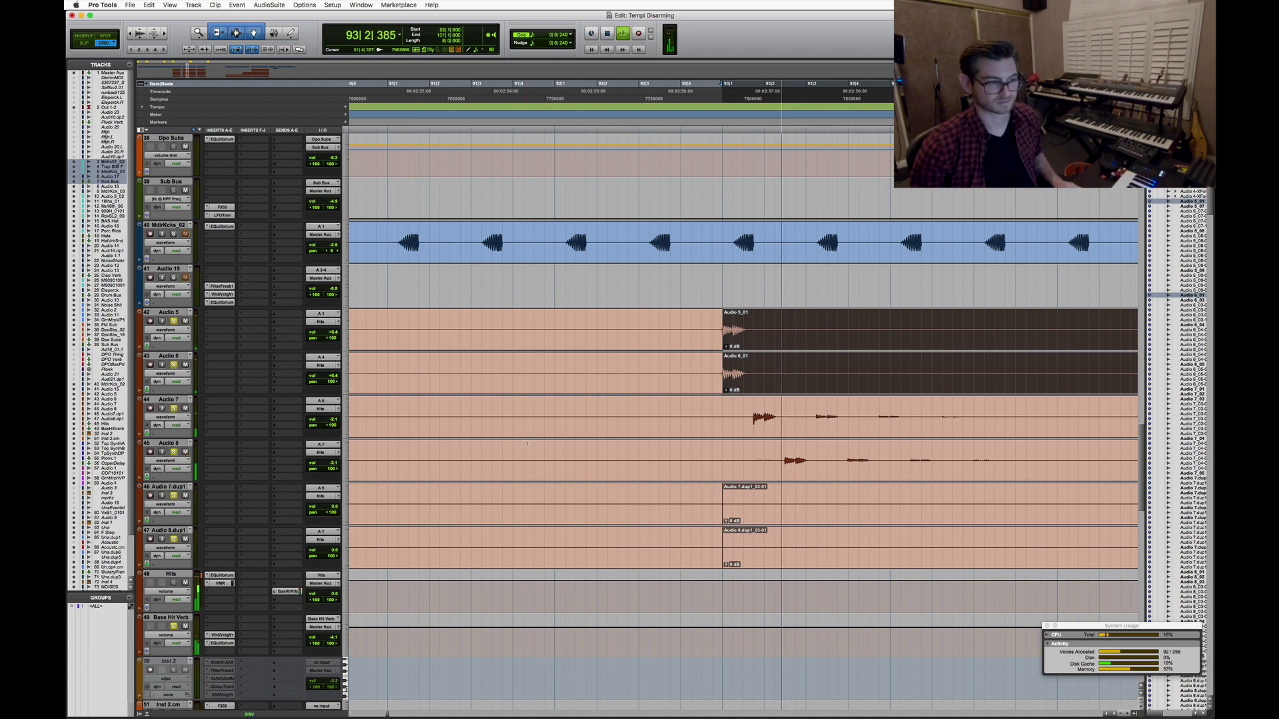
pyautogui.press('r')
pyautogui.press('r')
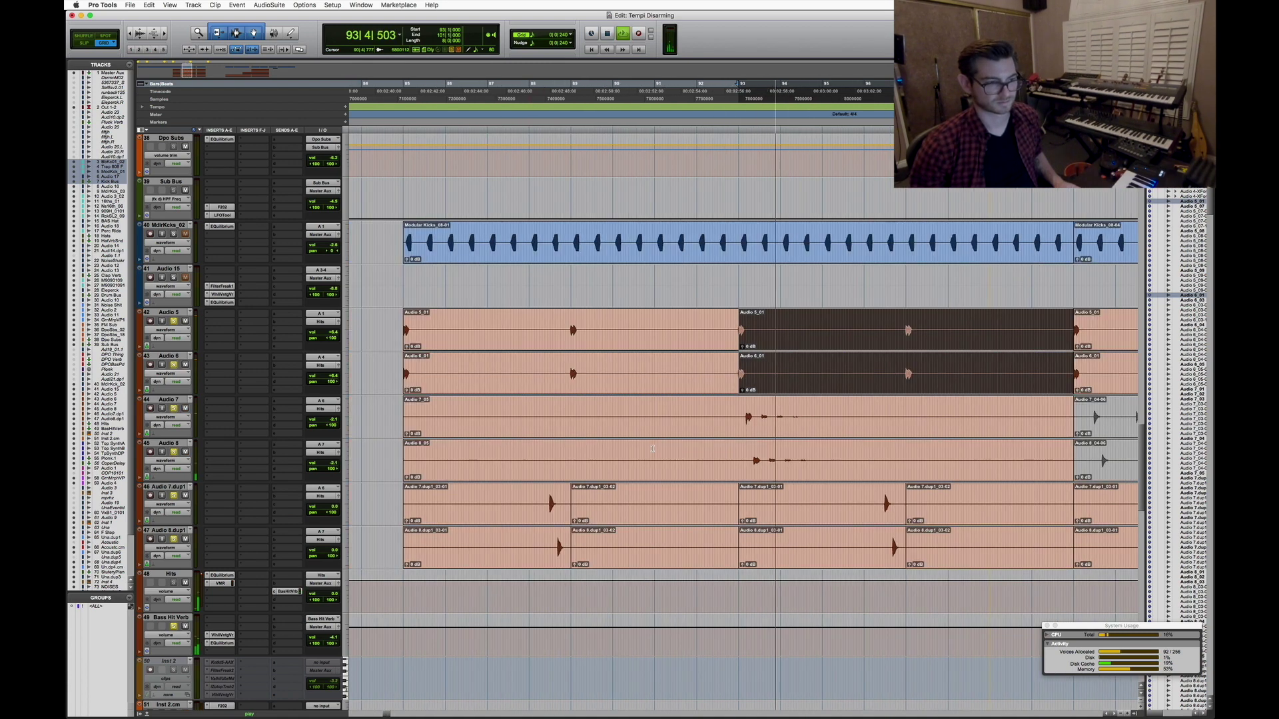
# Audition the layered hits around 96|3|000, stop playback, and view the hit clips across the arrangement
pyautogui.click(887, 498)
pyautogui.press('t')
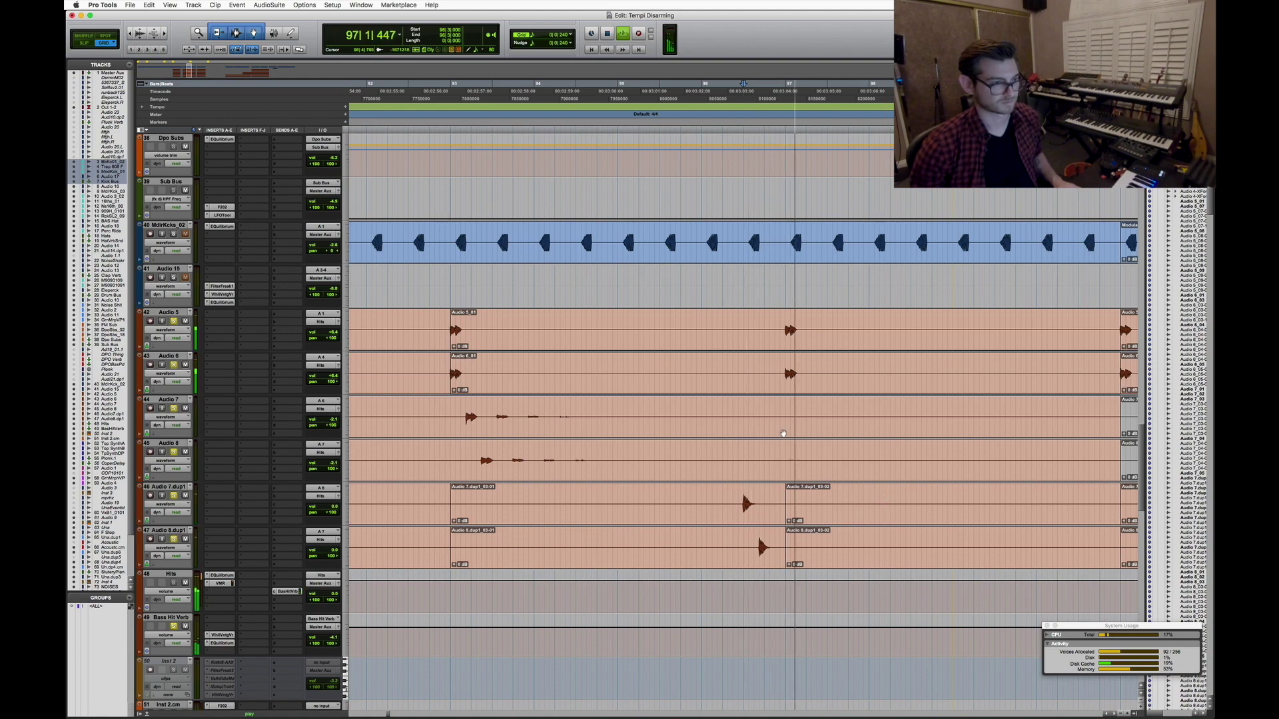
pyautogui.scroll(-7, 785, 437)
pyautogui.press('r')
pyautogui.press('r')
pyautogui.press('r')
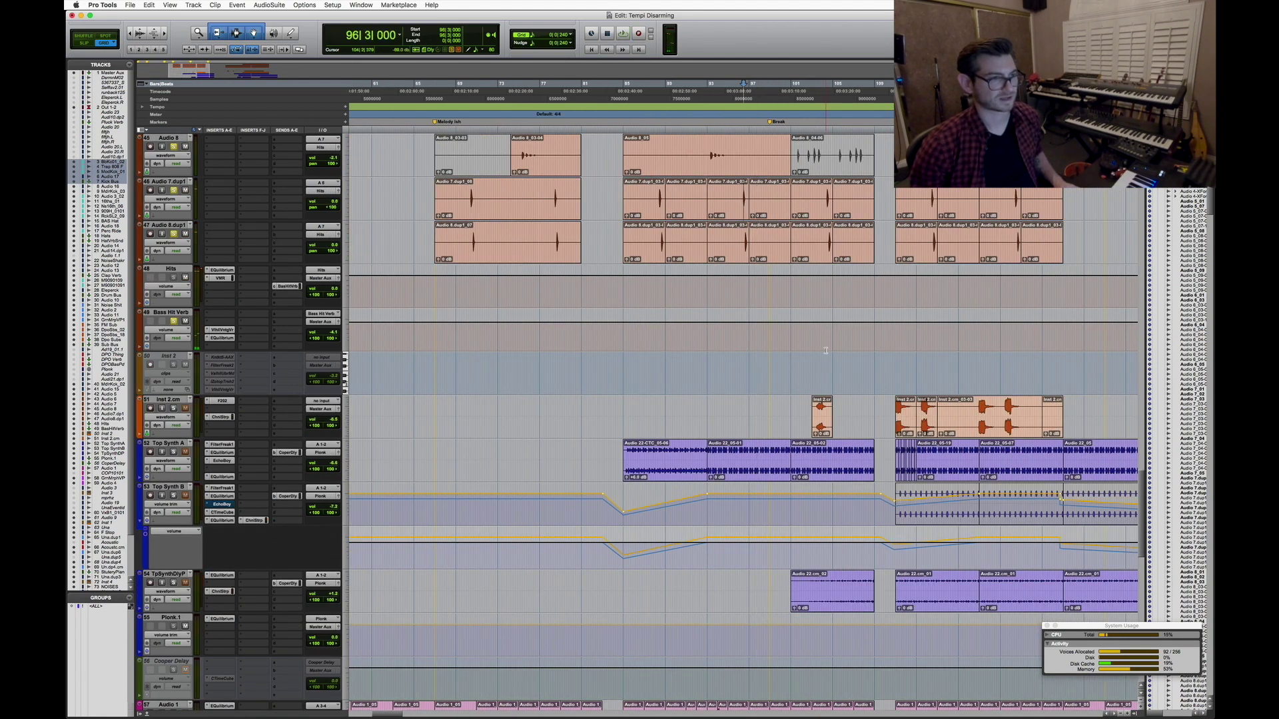
# Solo Inst 2.cm and play its clip from 103|1|000 together with the soloed hit tracks
pyautogui.press('t')
pyautogui.press('t')
pyautogui.press('t')
pyautogui.click(681, 433)
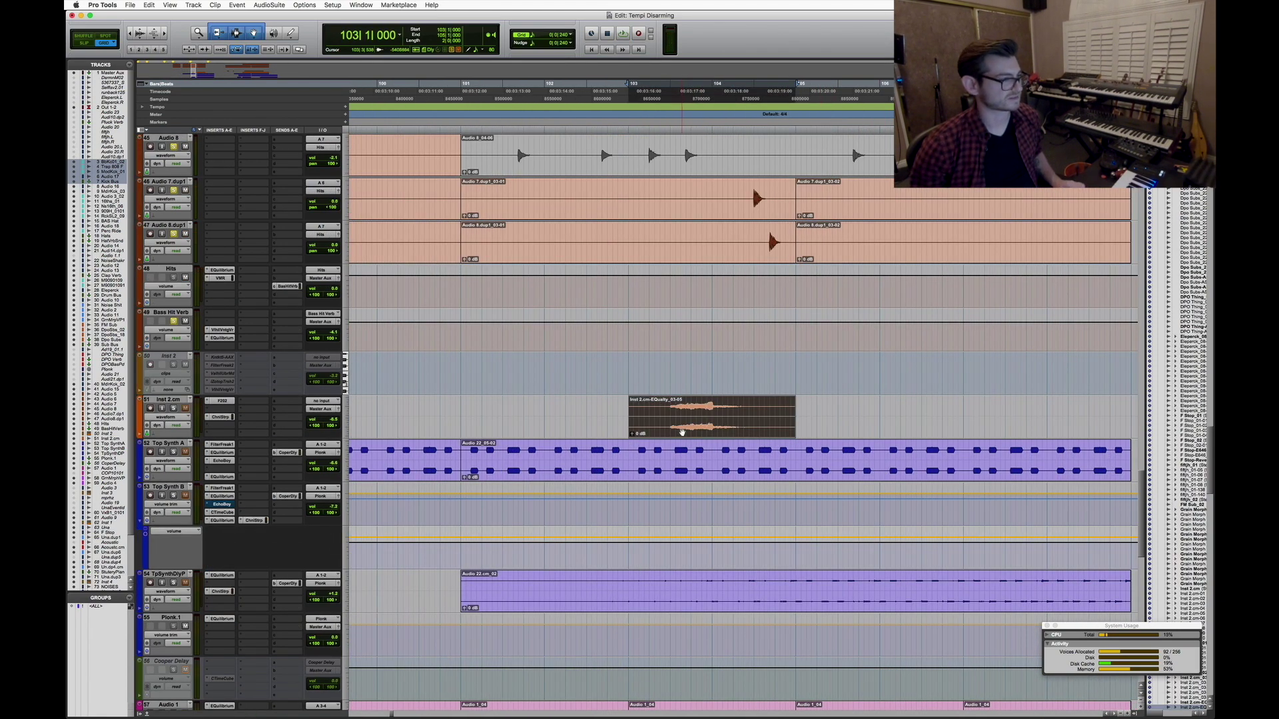
pyautogui.click(649, 391)
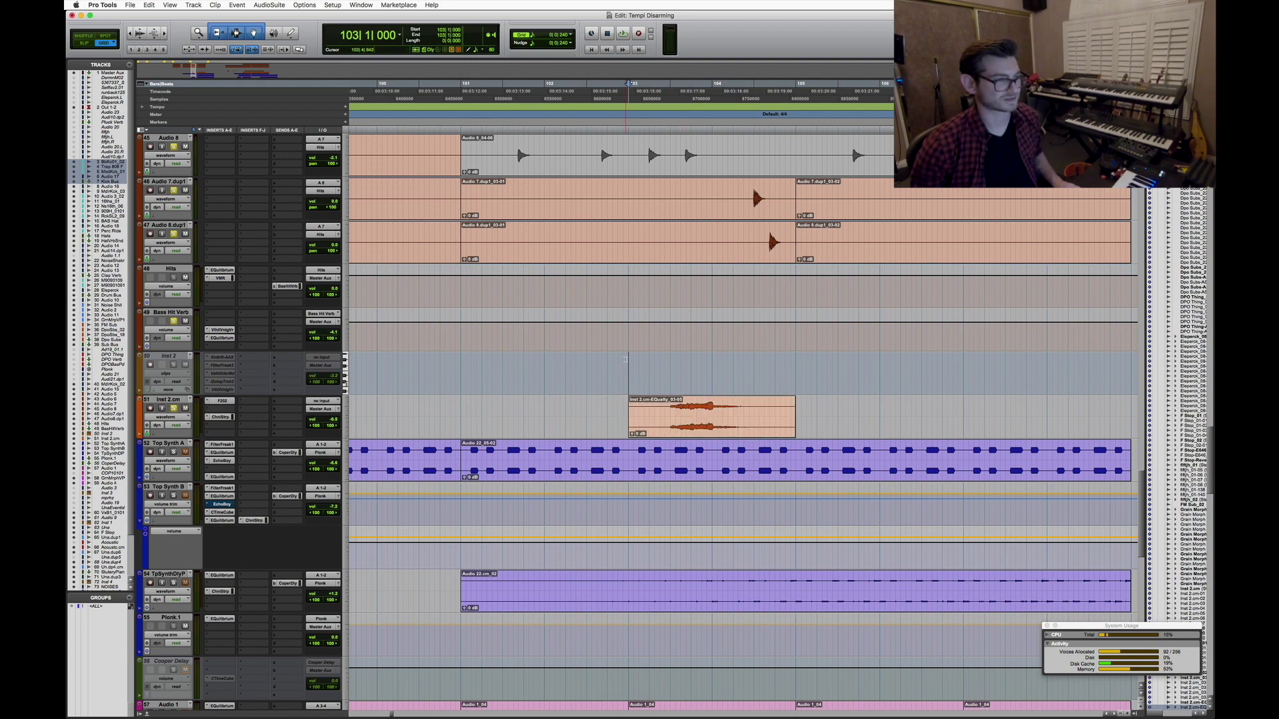
pyautogui.press('space')
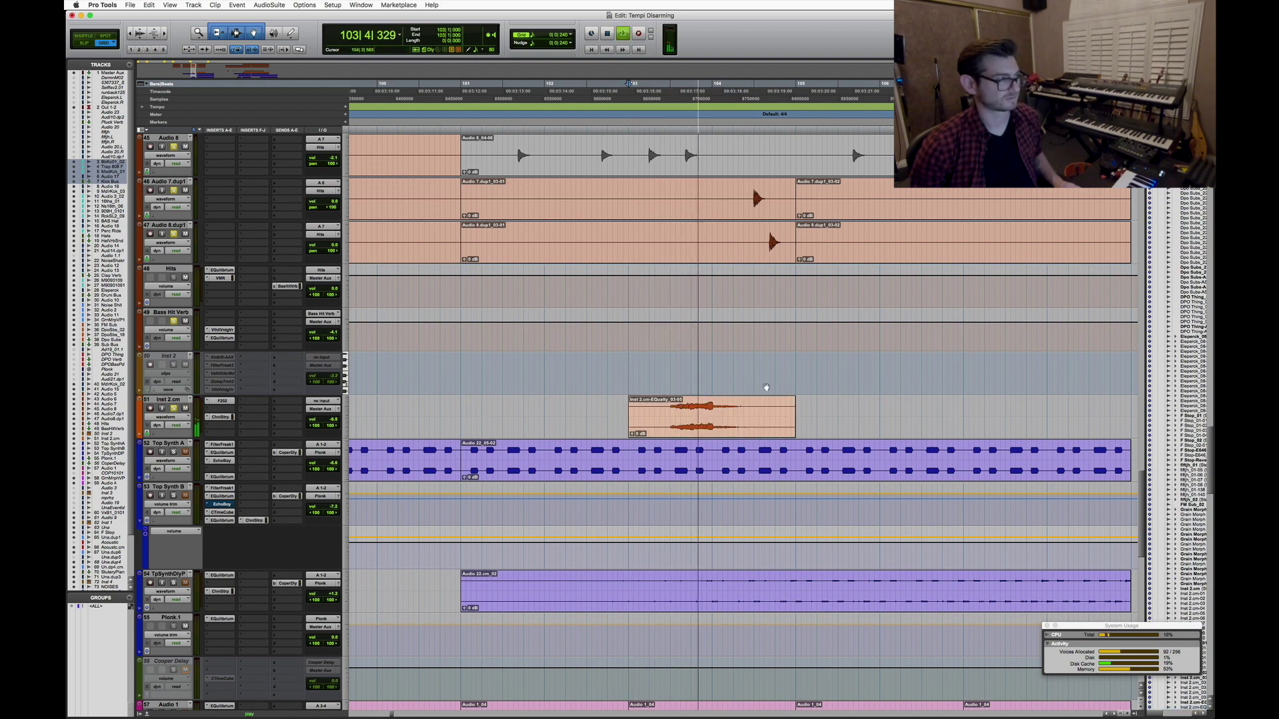
# Add FM Sub, both Dpo Subs audio tracks, the Dpo Subs bus and the modular kicks track to the solo during playback
pyautogui.press('r')
pyautogui.press('r')
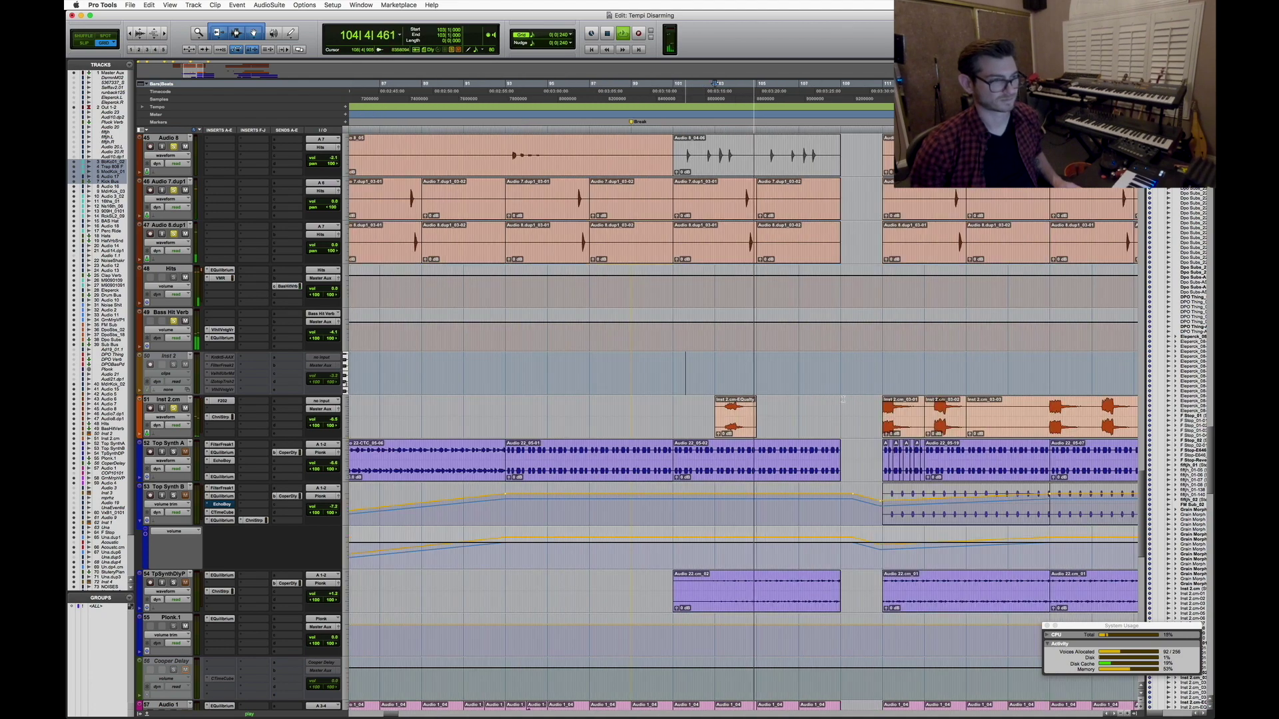
pyautogui.scroll(10, 800, 319)
pyautogui.scroll(2, 770, 300)
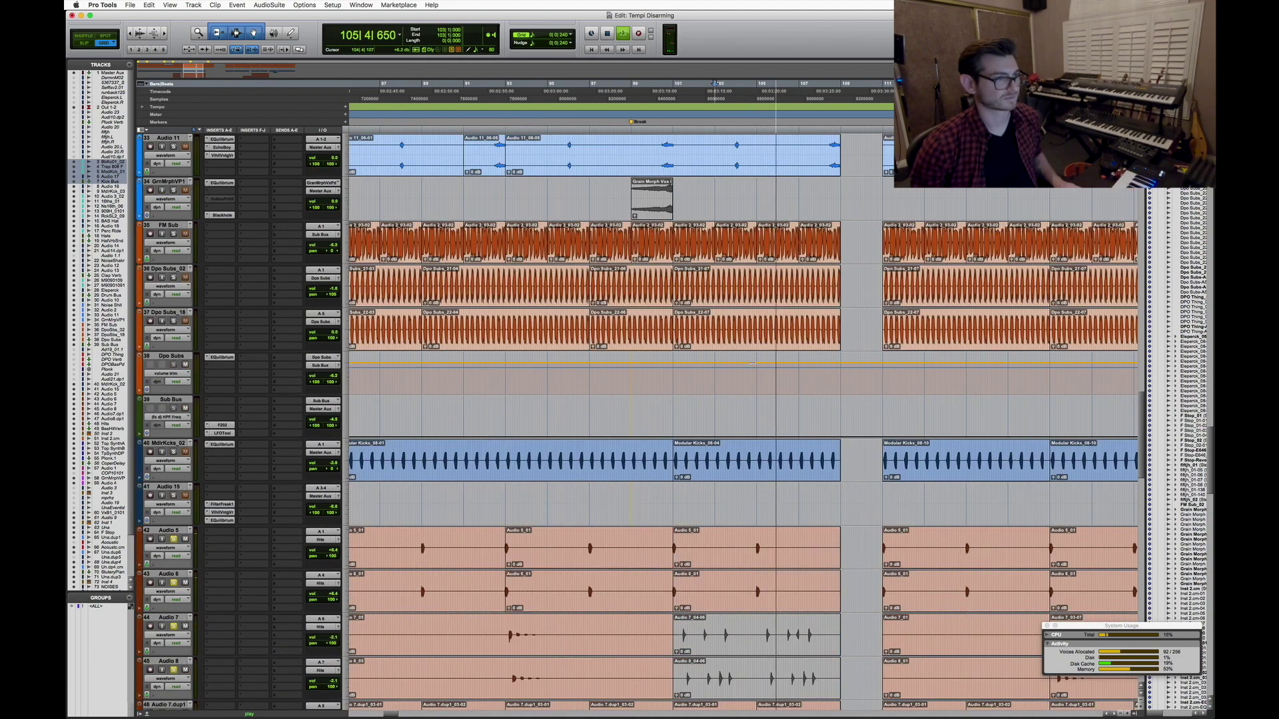
pyautogui.click(169, 225)
pyautogui.keyDown('shift'); pyautogui.click(172, 362); pyautogui.keyUp('shift')
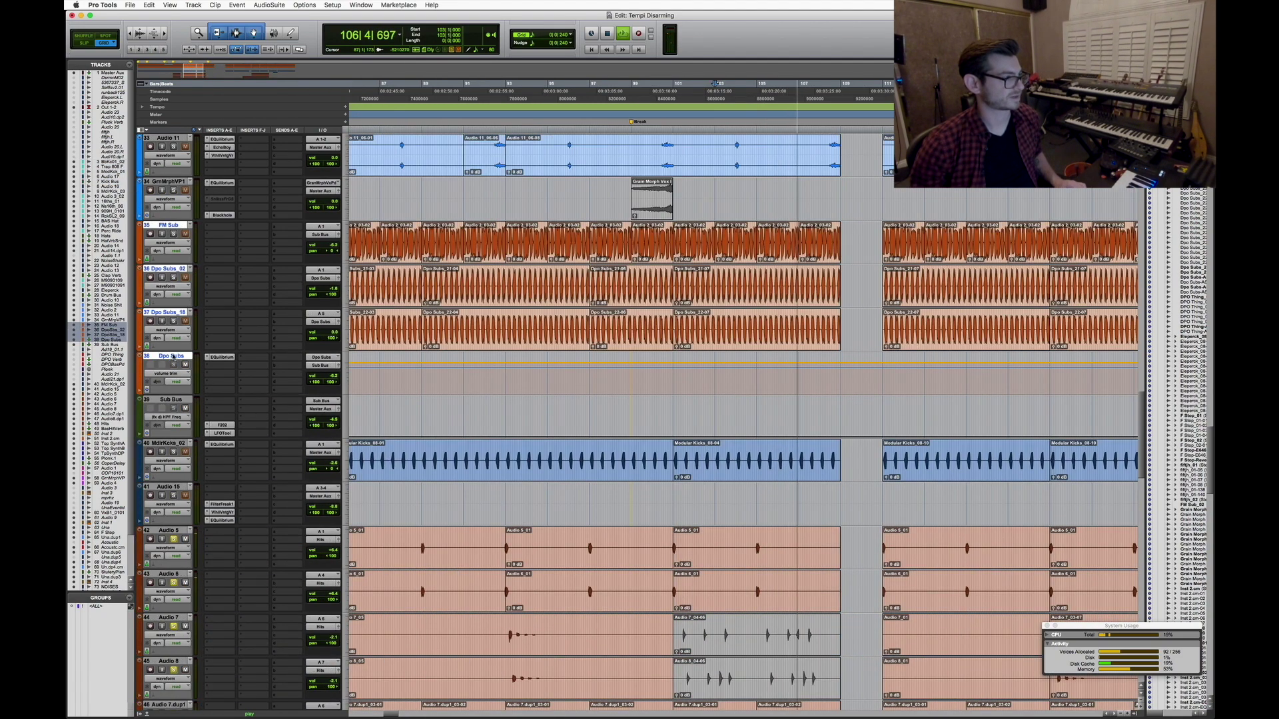
pyautogui.scroll(-2, 675, 490)
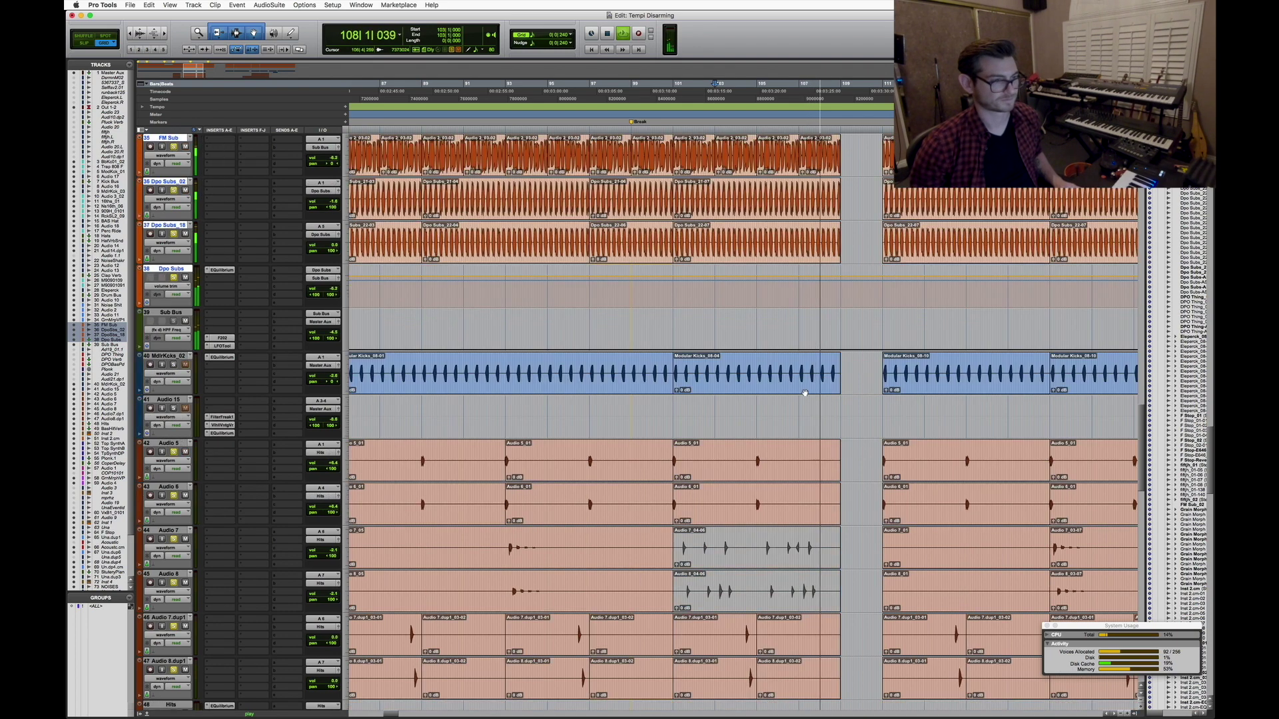
pyautogui.click(728, 365)
pyautogui.scroll(-2, 728, 365)
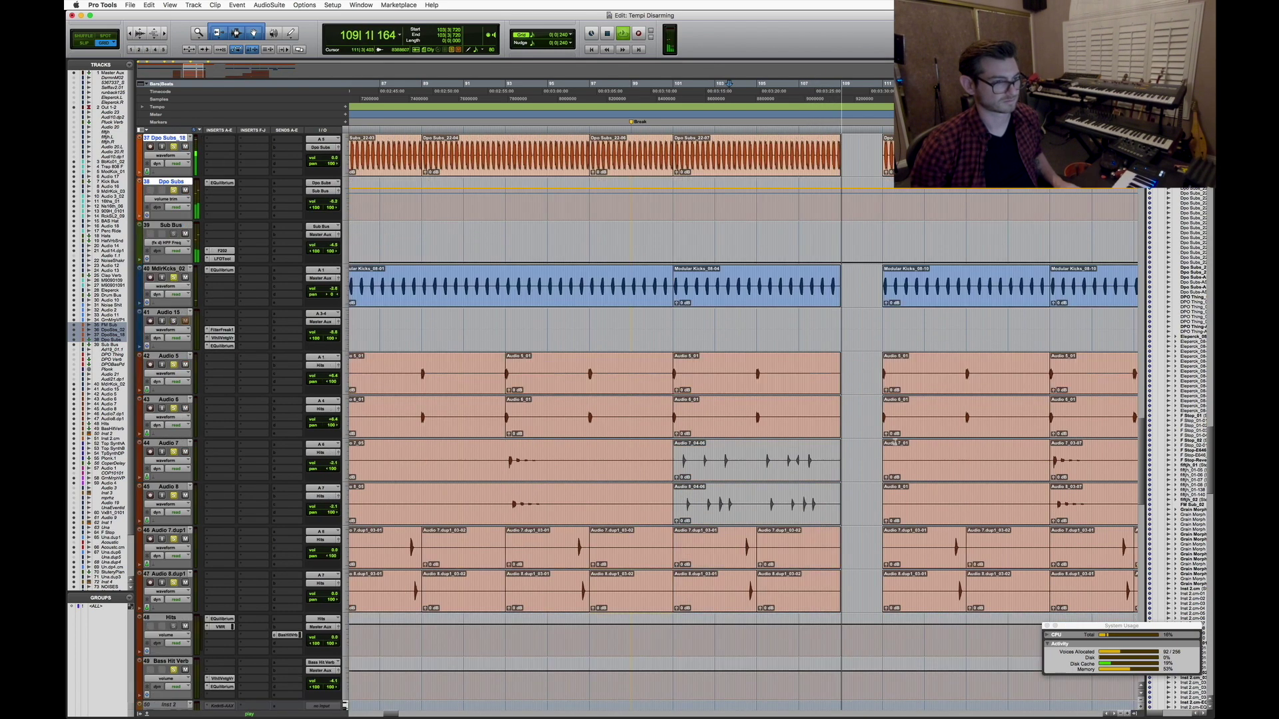
# Select the Audio 5 clip at 111|1|000 and play the soloed subs, kicks and hits from there
pyautogui.press('space')
pyautogui.click(947, 388)
pyautogui.press('t')
pyautogui.press('t')
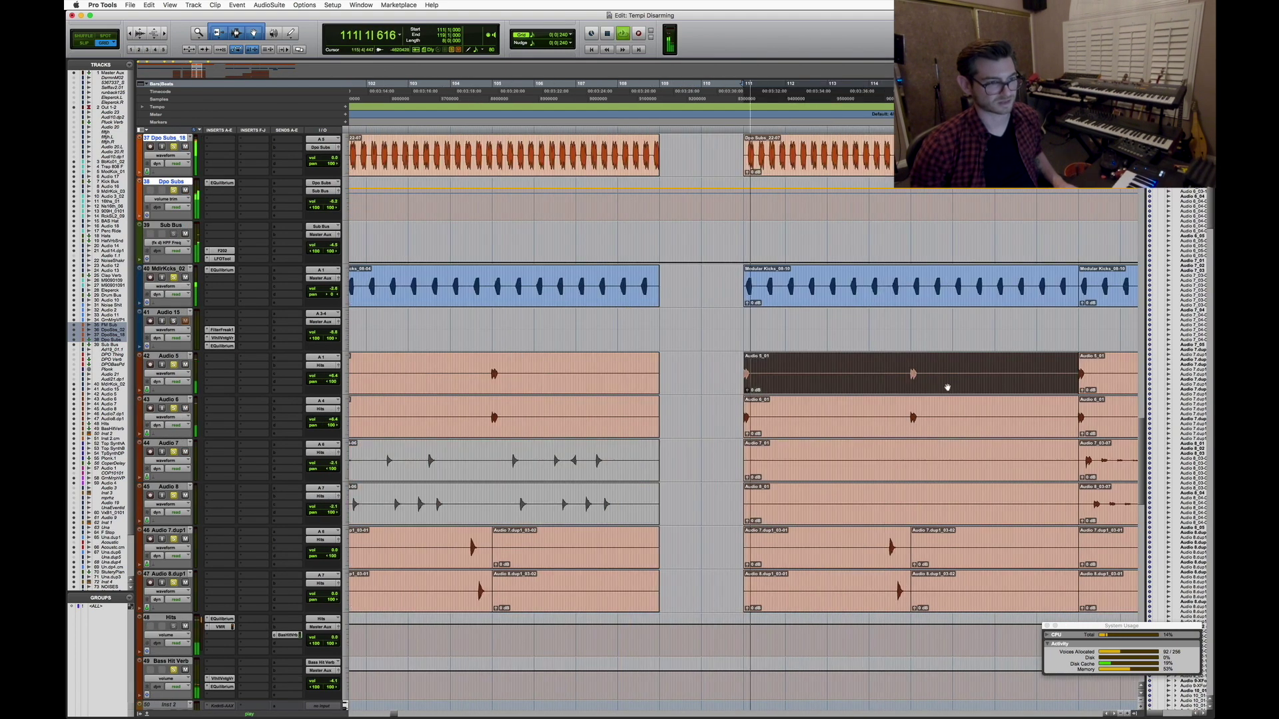
pyautogui.press('space')
# Compare the Inst 2.cm hits with the Audio 5 to Audio 8 clips across the arrangement, and stop playback
pyautogui.scroll(-4, 877, 383)
pyautogui.scroll(-3, 877, 384)
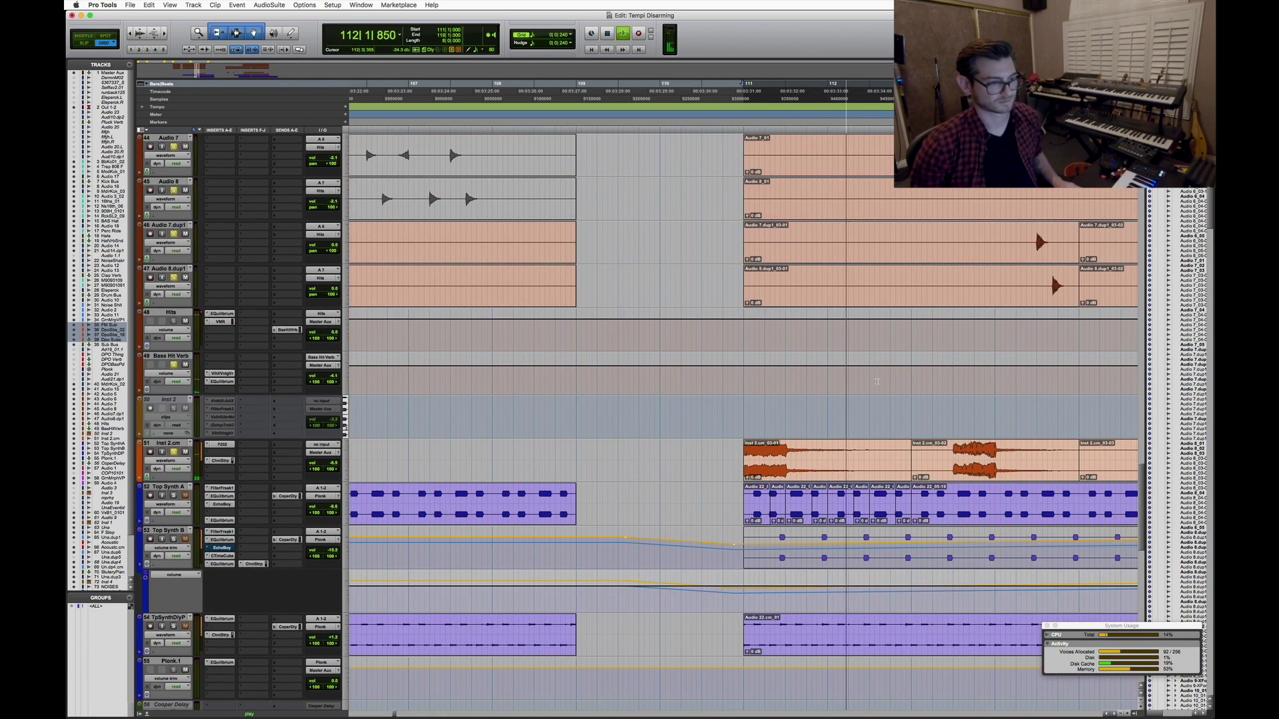
pyautogui.press('r')
pyautogui.scroll(3, 882, 426)
pyautogui.press('r')
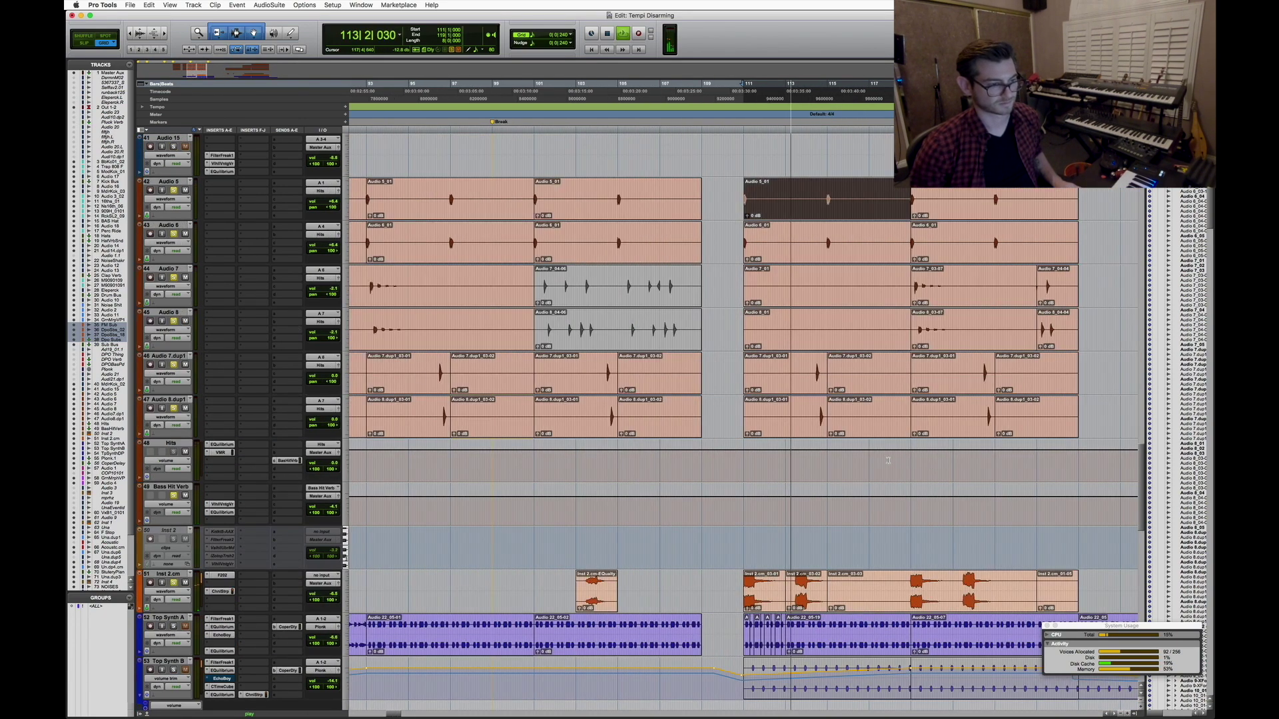
pyautogui.press('r')
pyautogui.press('r')
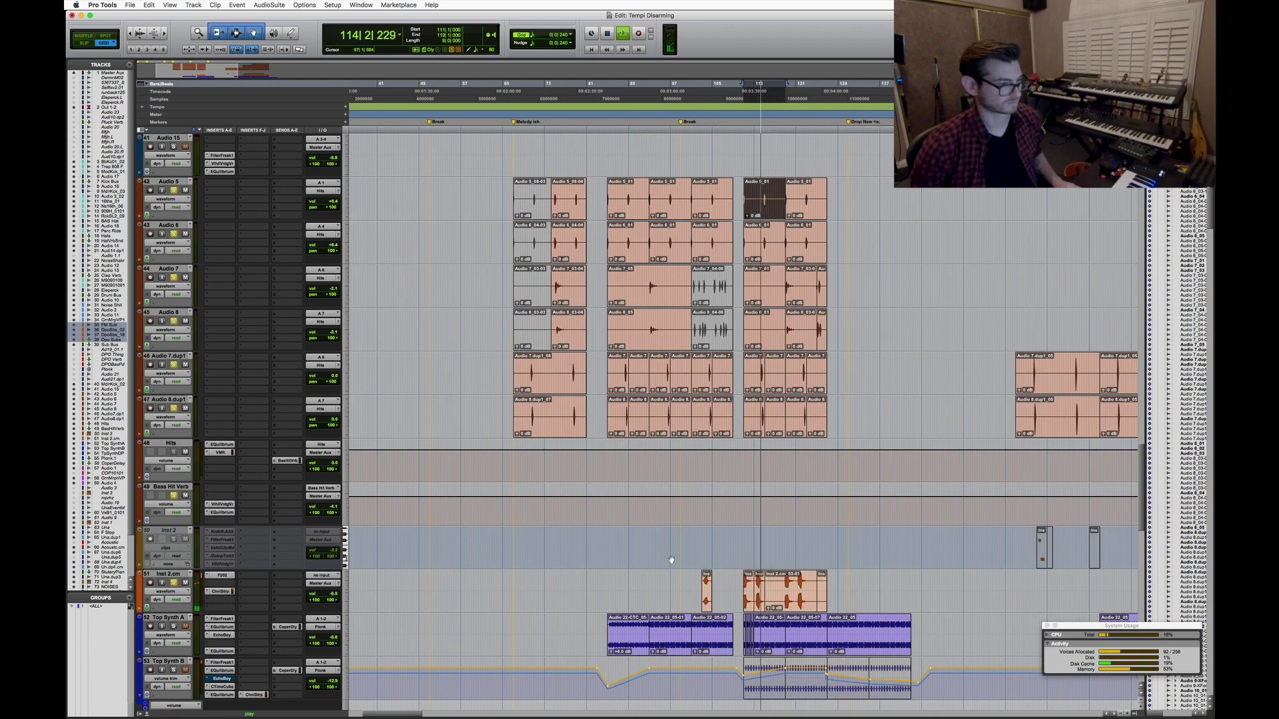
pyautogui.click(774, 524)
pyautogui.press('t')
pyautogui.press('t')
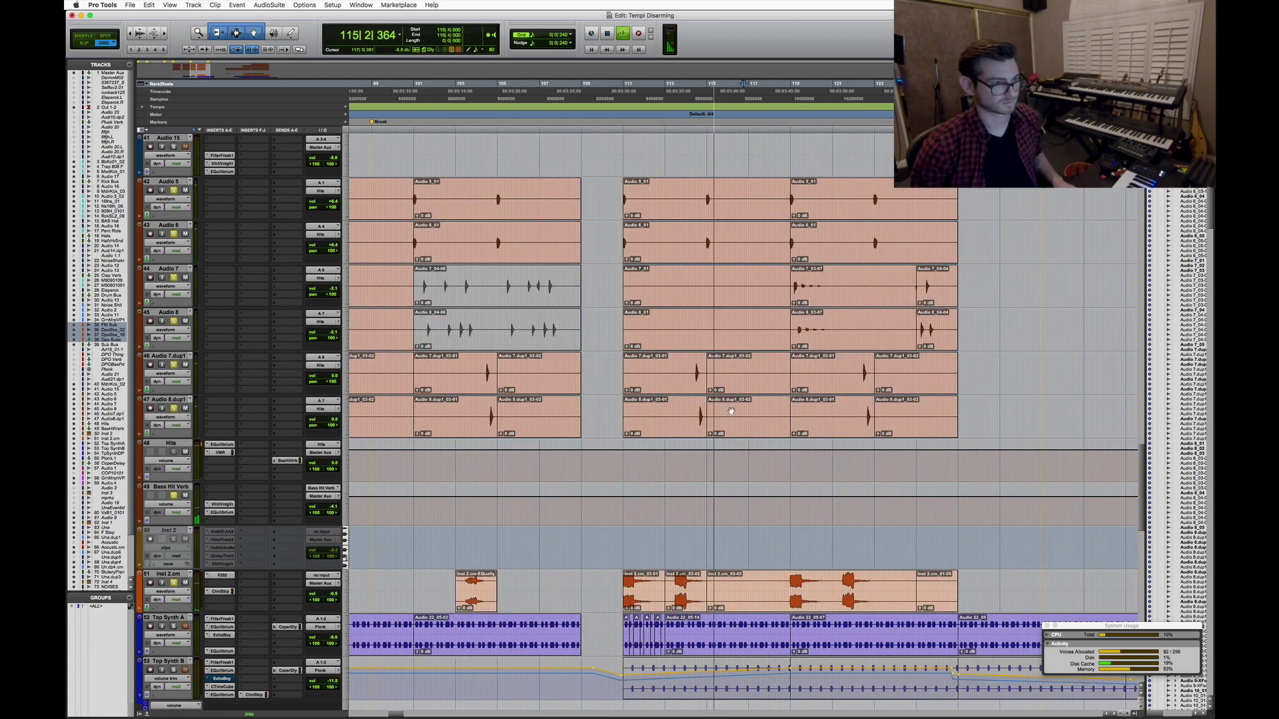
pyautogui.press('space')
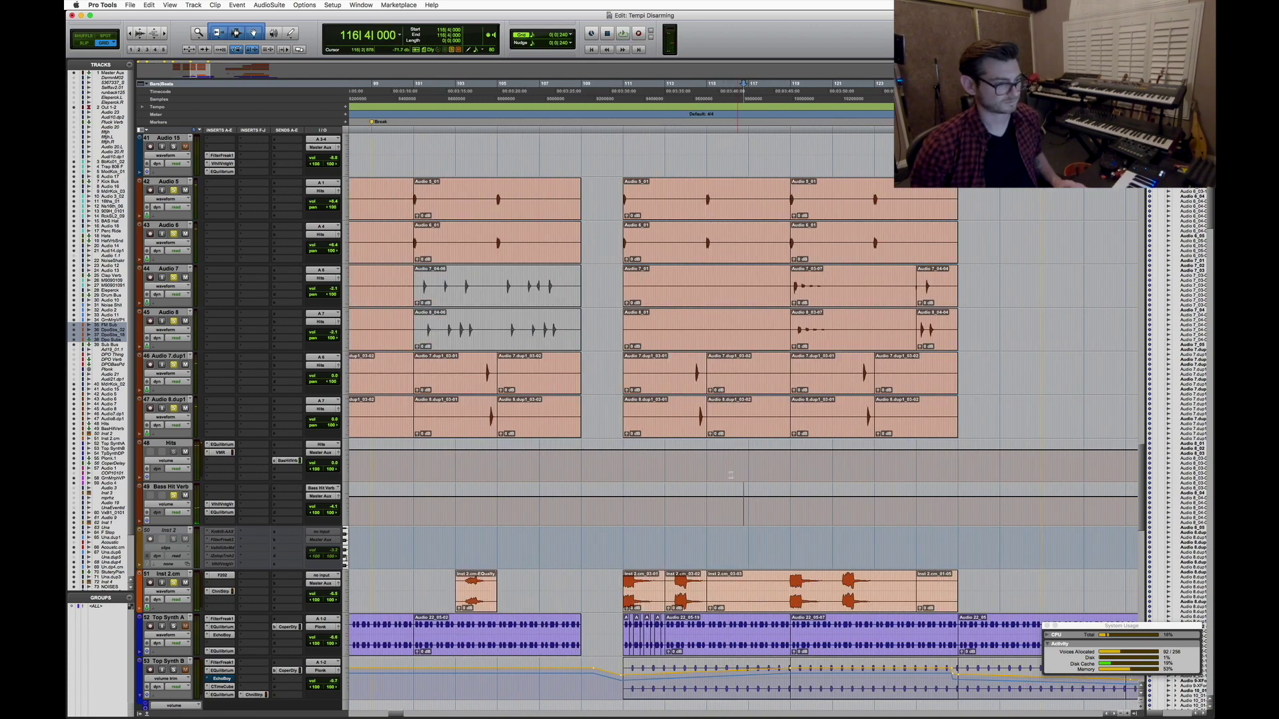
# Select the Top Synth A clips from 111|1|000 up to 119|1|000, solo the track and play them
pyautogui.scroll(-2, 727, 473)
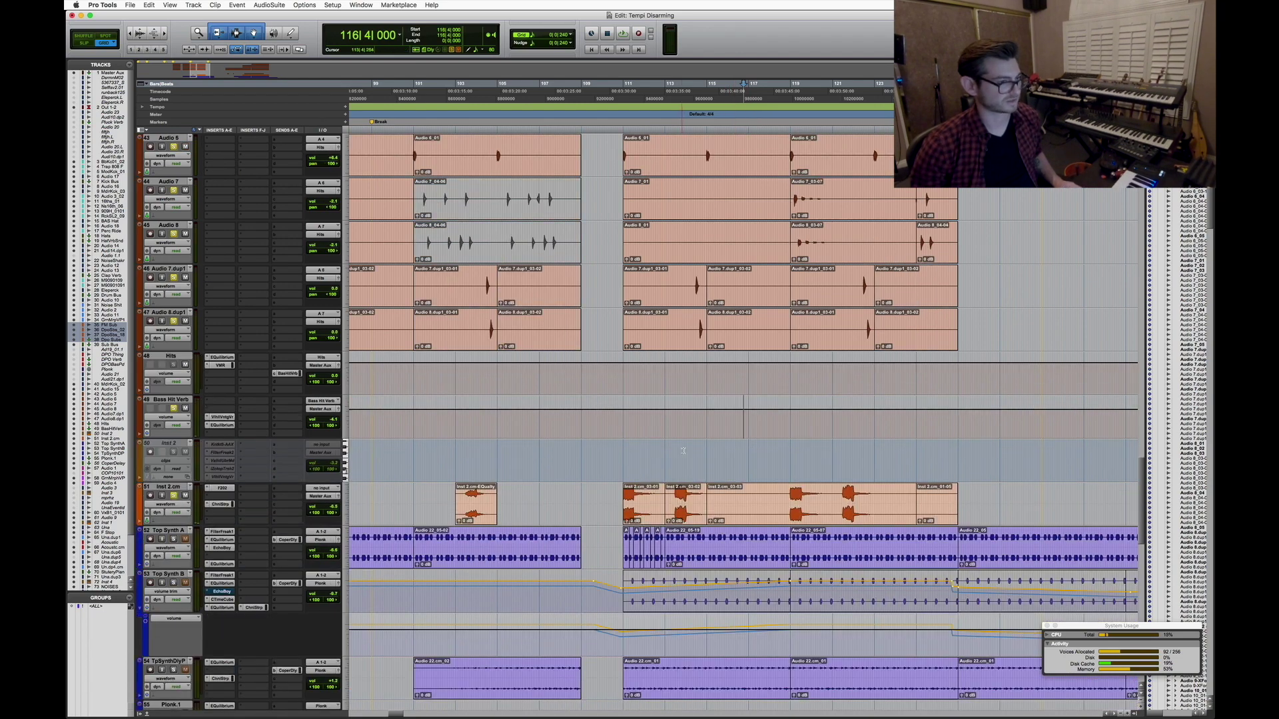
pyautogui.press('t')
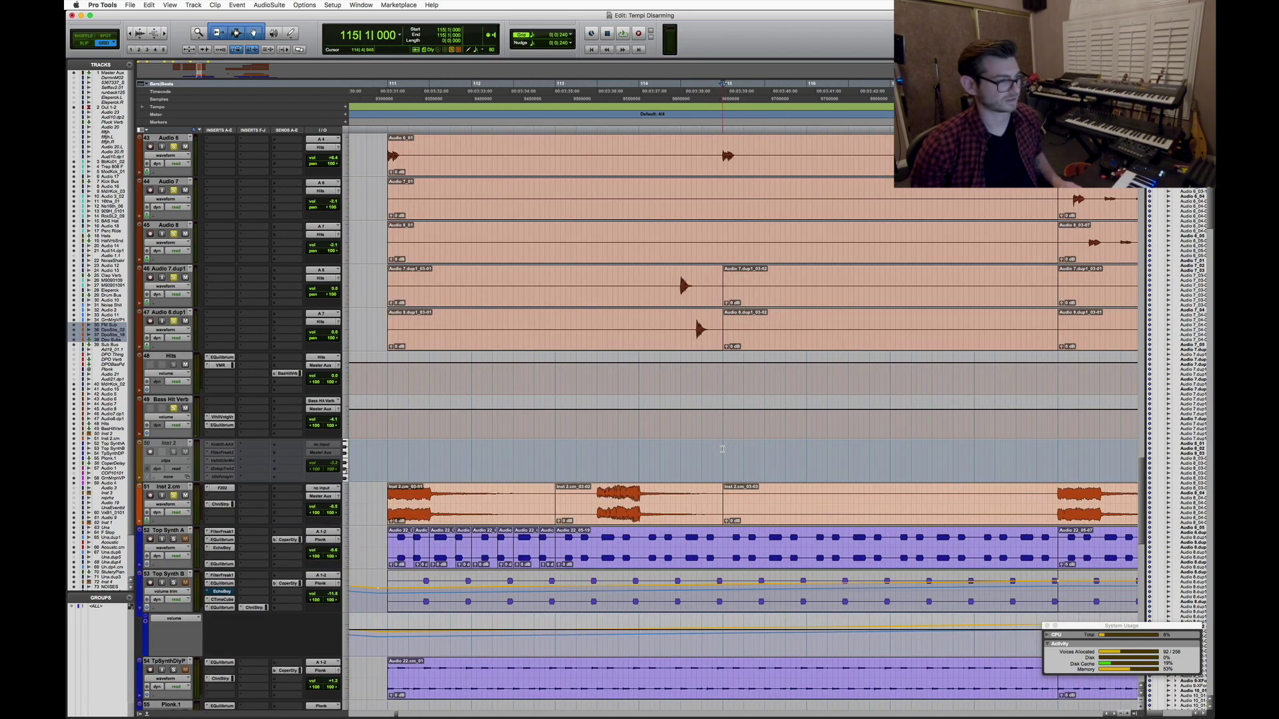
pyautogui.press('r')
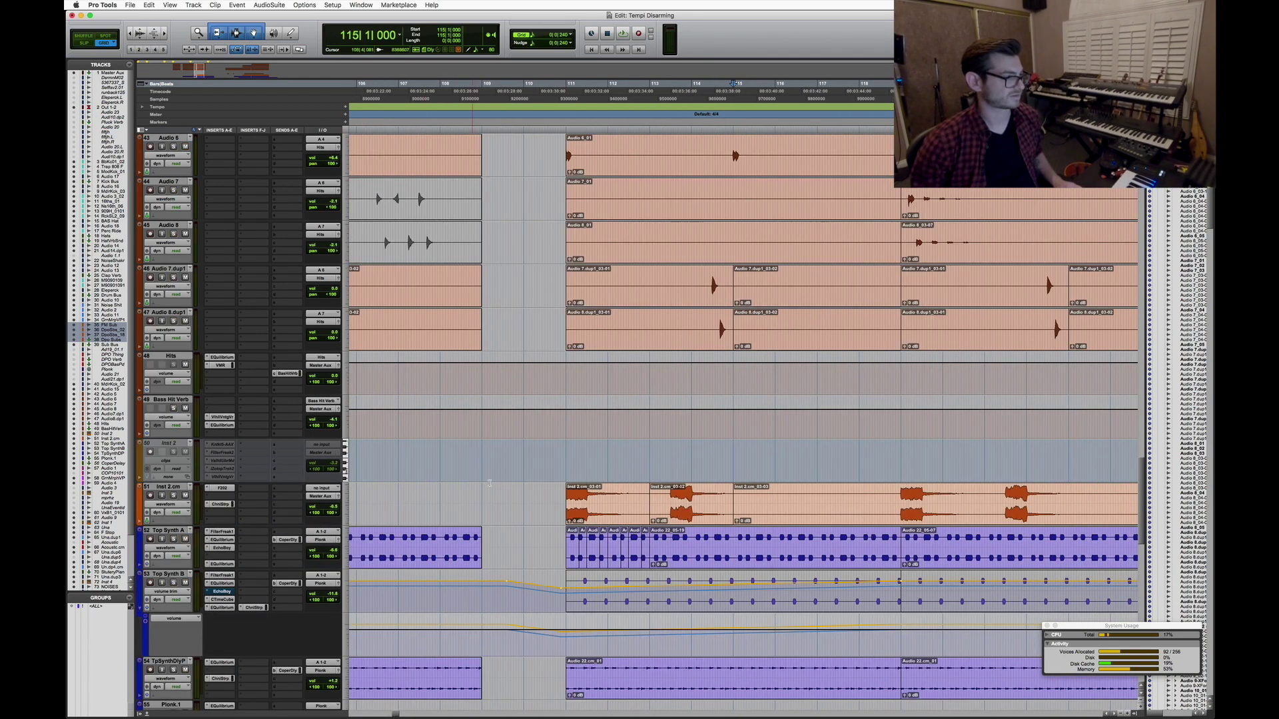
pyautogui.scroll(-3, 506, 488)
pyautogui.click(823, 428)
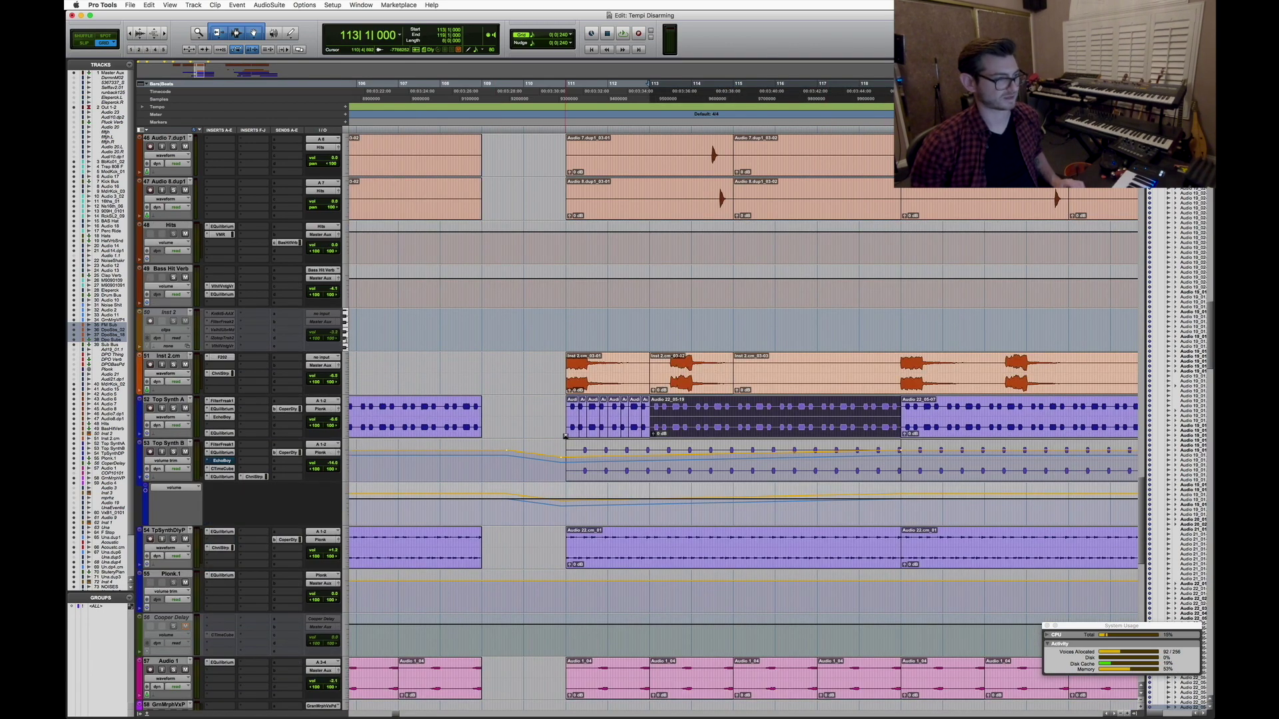
pyautogui.keyDown('shift'); pyautogui.click(572, 429); pyautogui.keyUp('shift')
pyautogui.press('space')
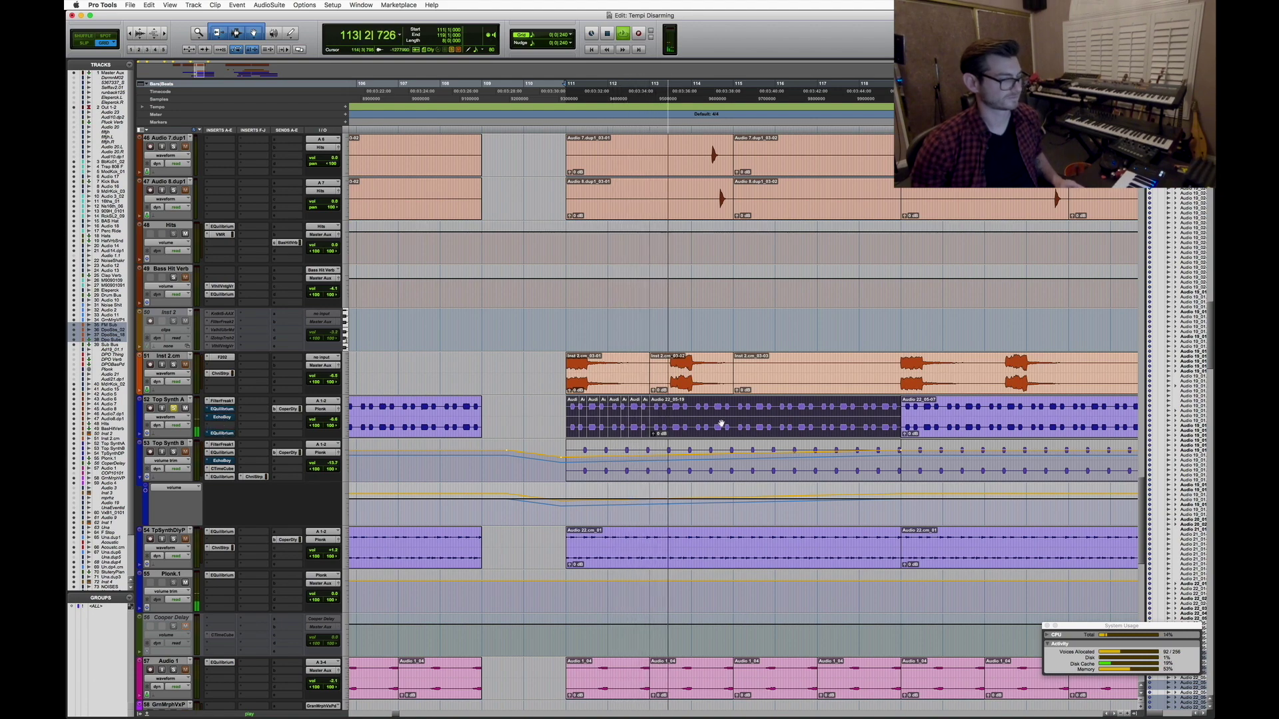
# Inspect the two Equilibrium EQs and the EchoBoy delay on Top Synth A during playback, close the plug-in window and stop
pyautogui.click(224, 409)
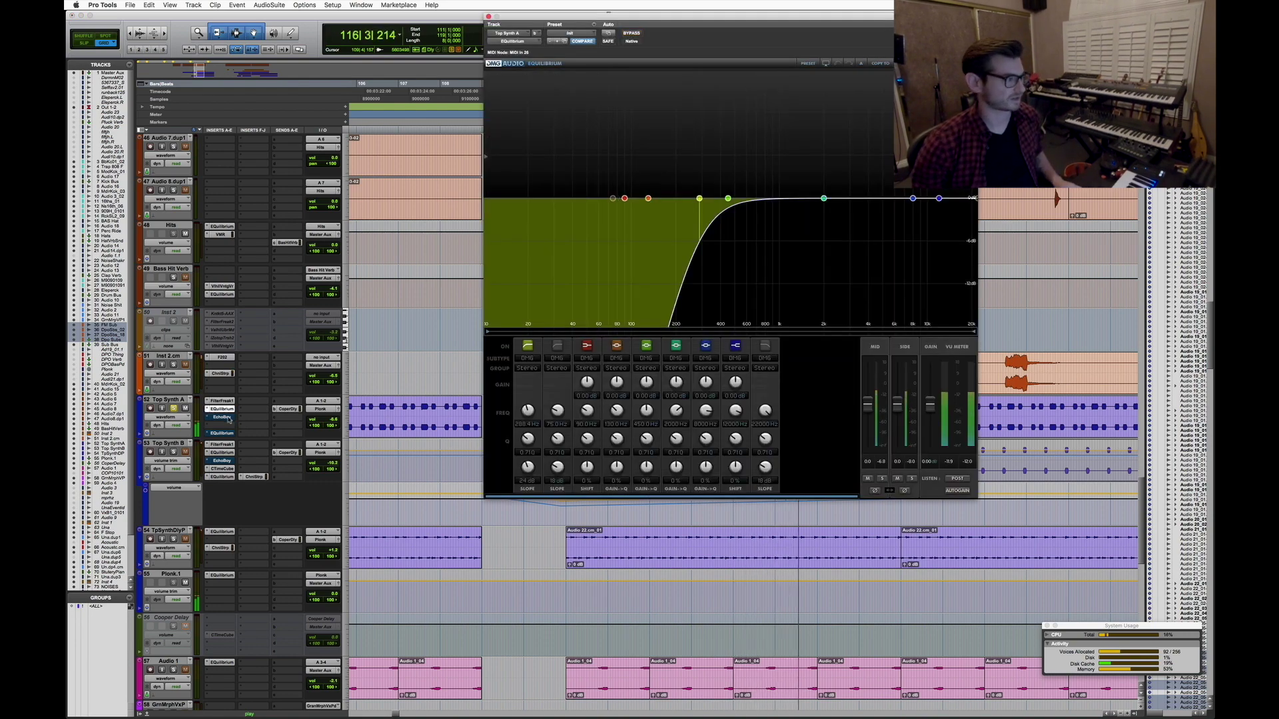
pyautogui.click(227, 418)
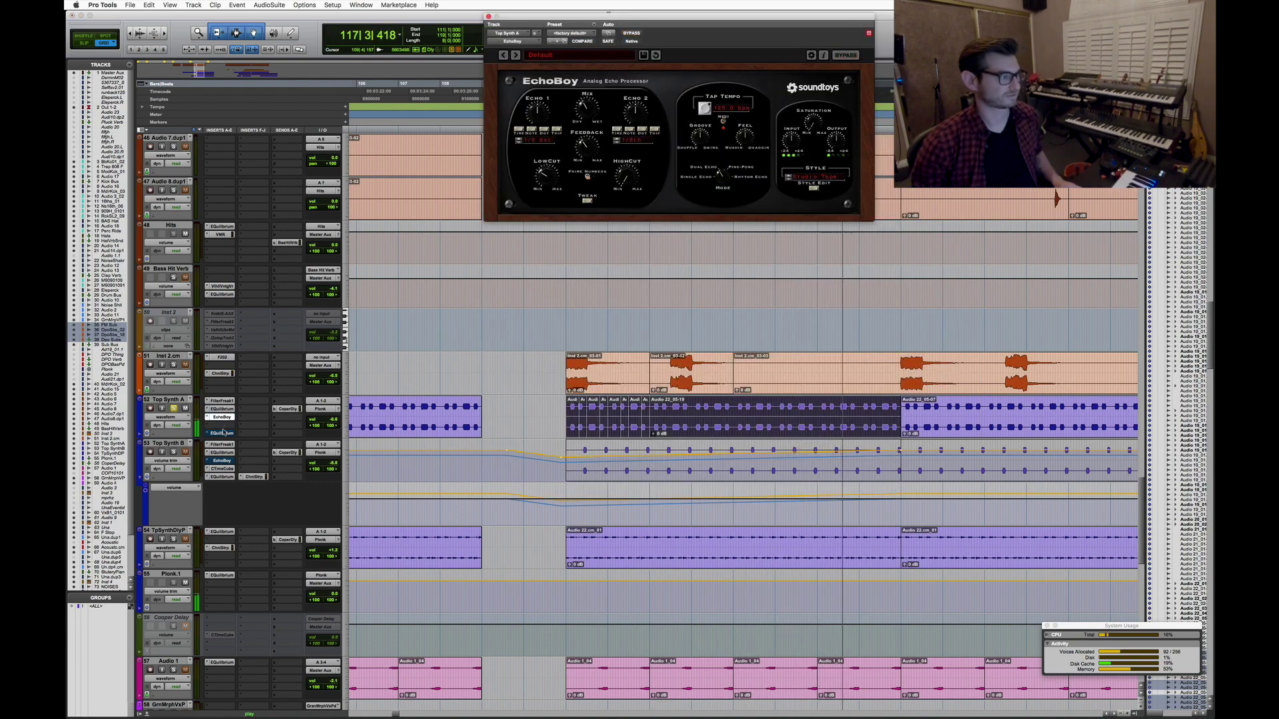
pyautogui.click(223, 432)
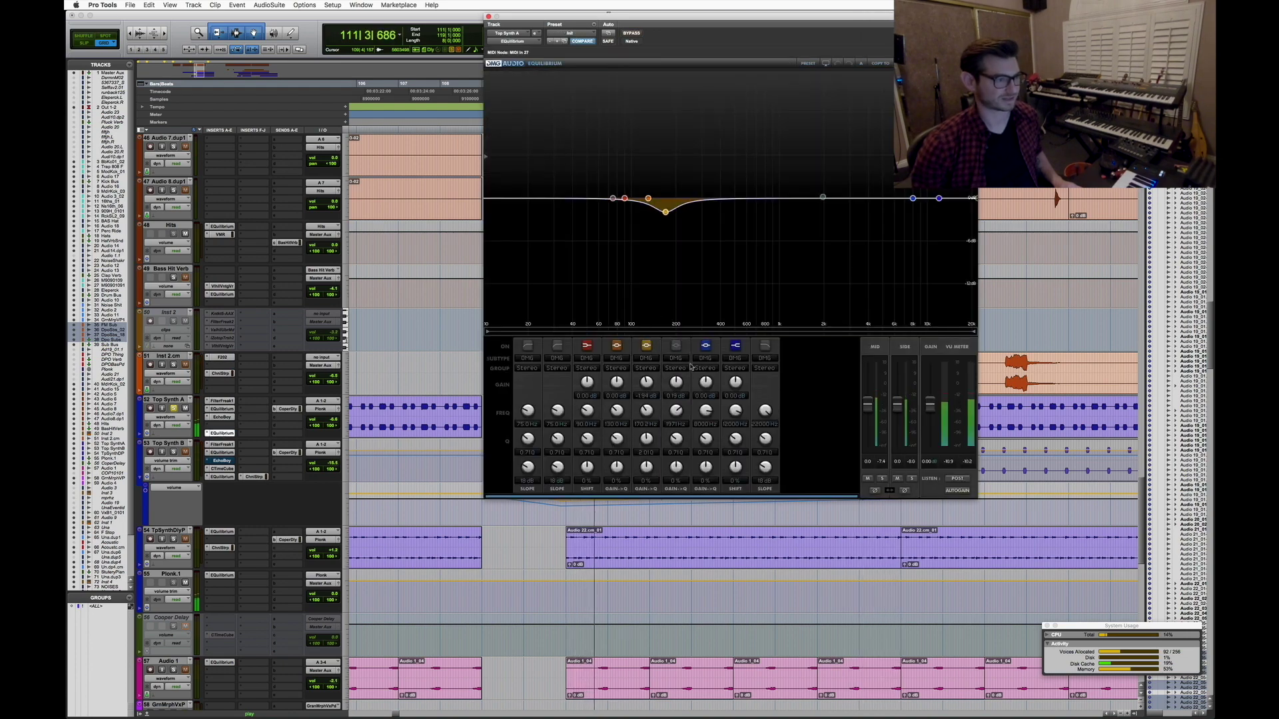
pyautogui.click(488, 16)
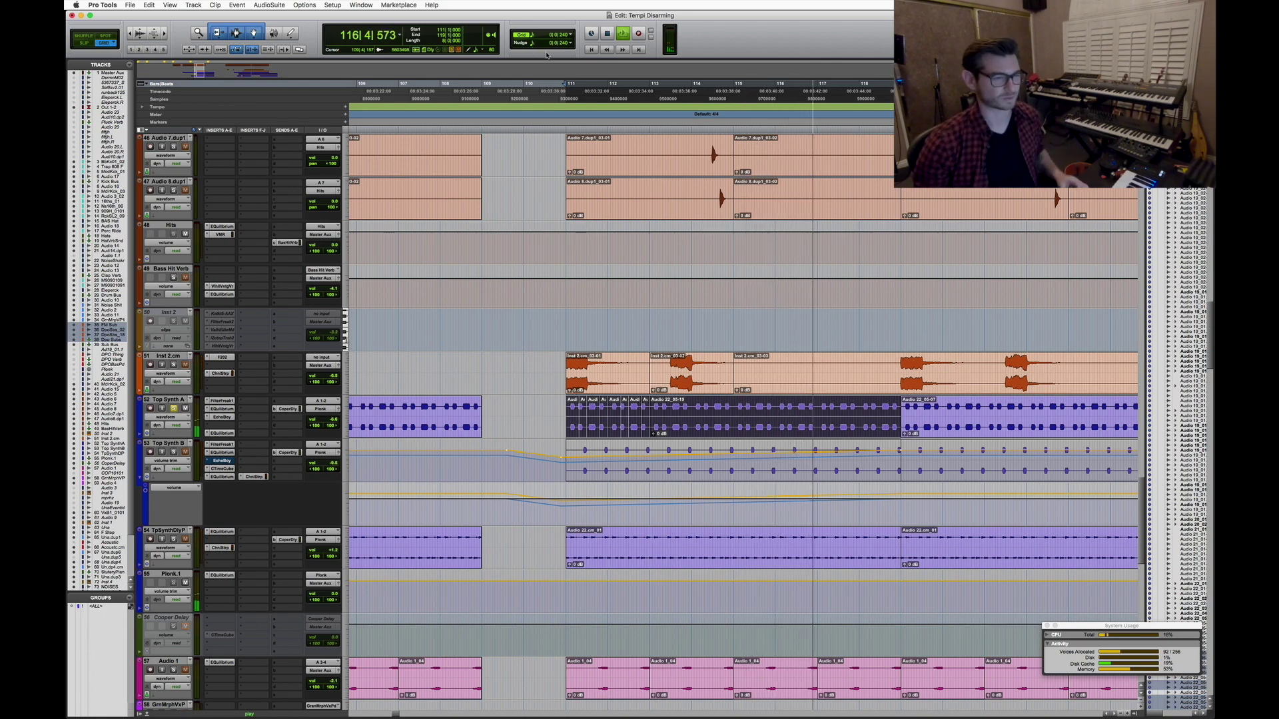
pyautogui.press('space')
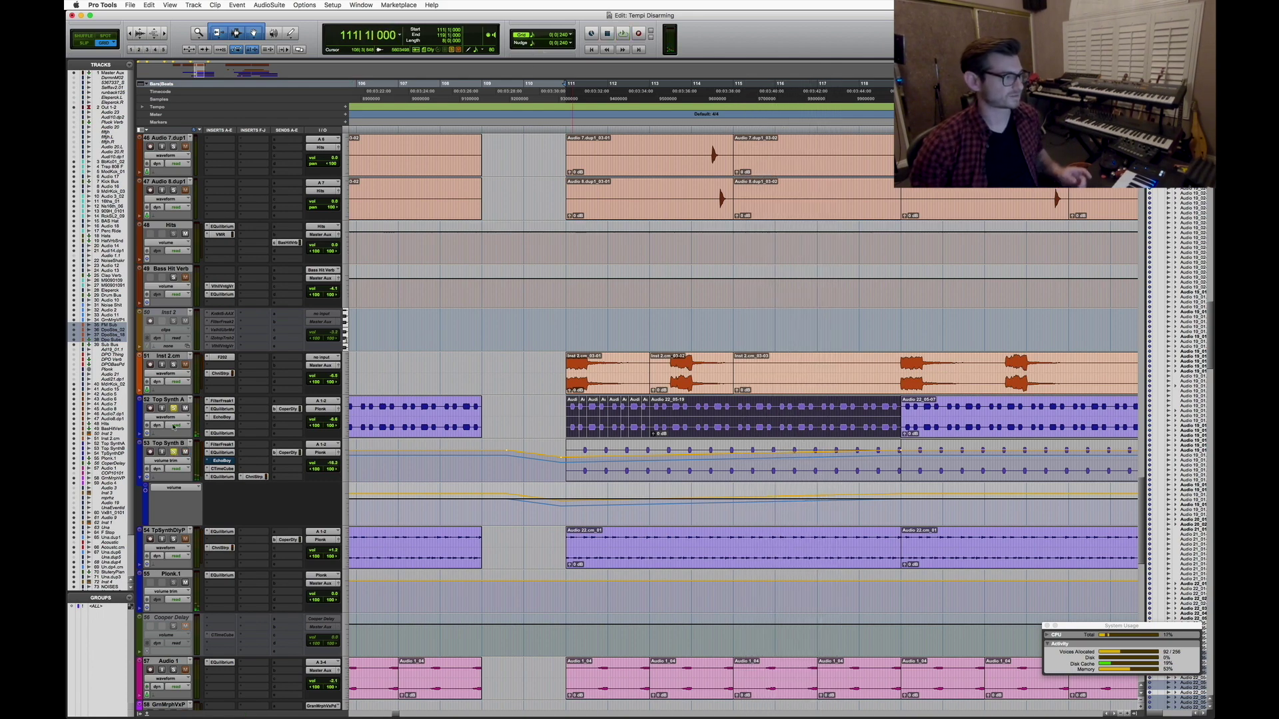
# Play Top Synth B soloed from 119|1|000, adding Top Synth A to the solo to compare the layers
pyautogui.press('r')
pyautogui.click(853, 466)
pyautogui.press('t')
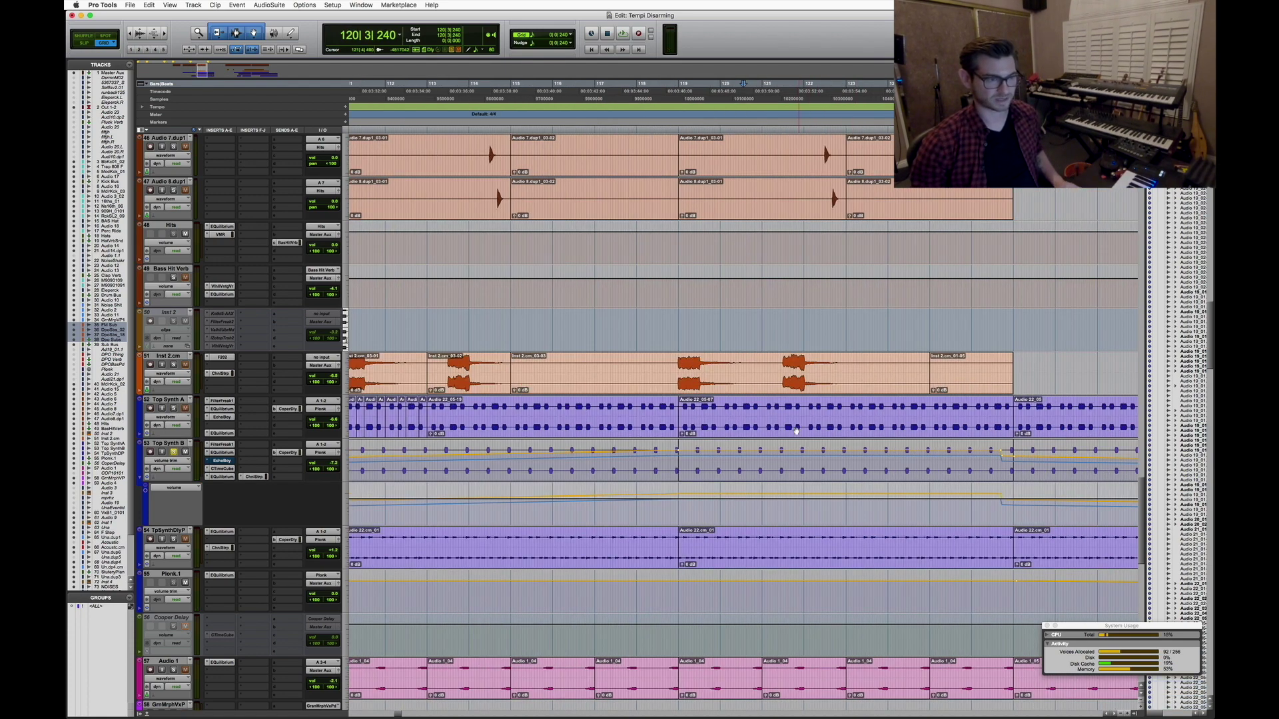
pyautogui.click(798, 428)
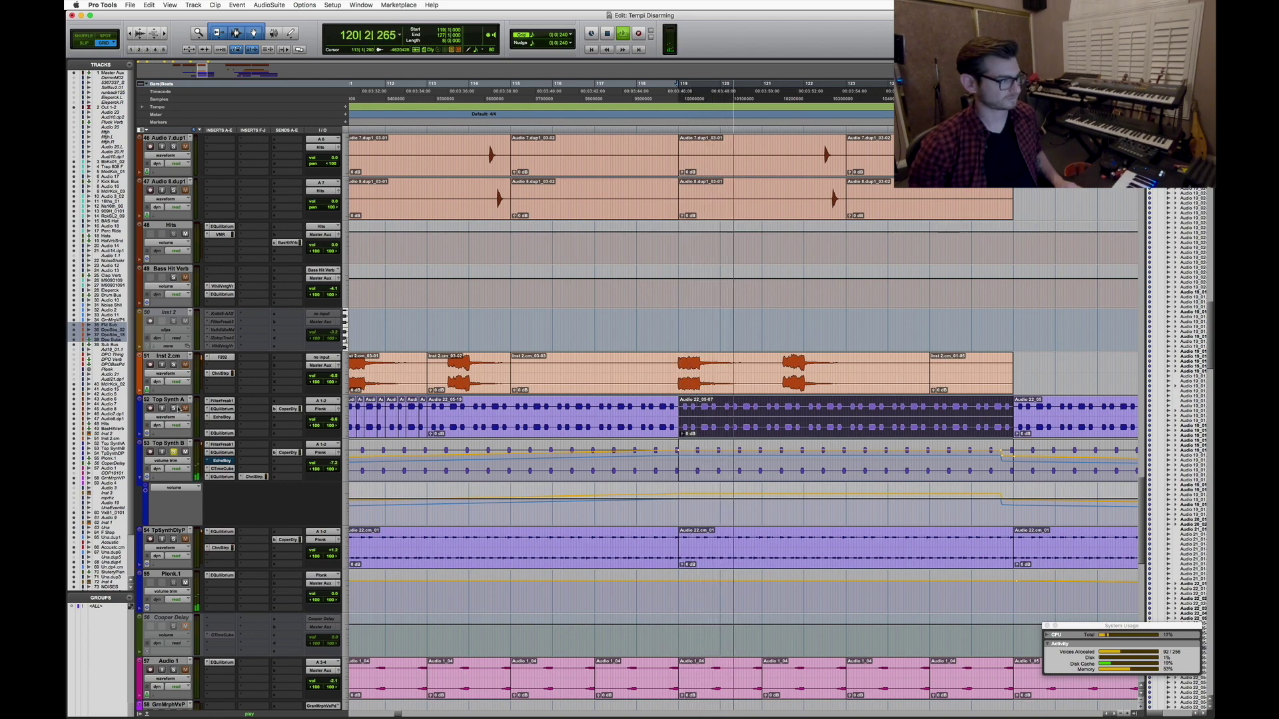
pyautogui.press('space')
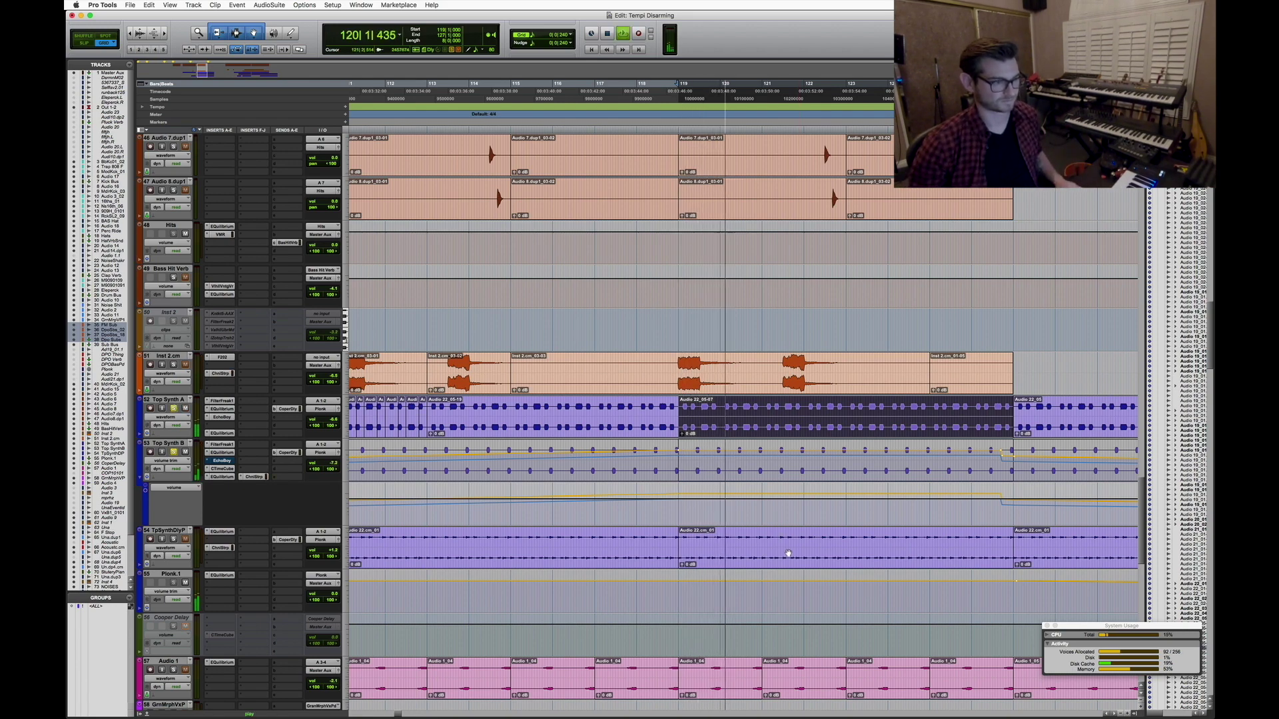
pyautogui.press('r')
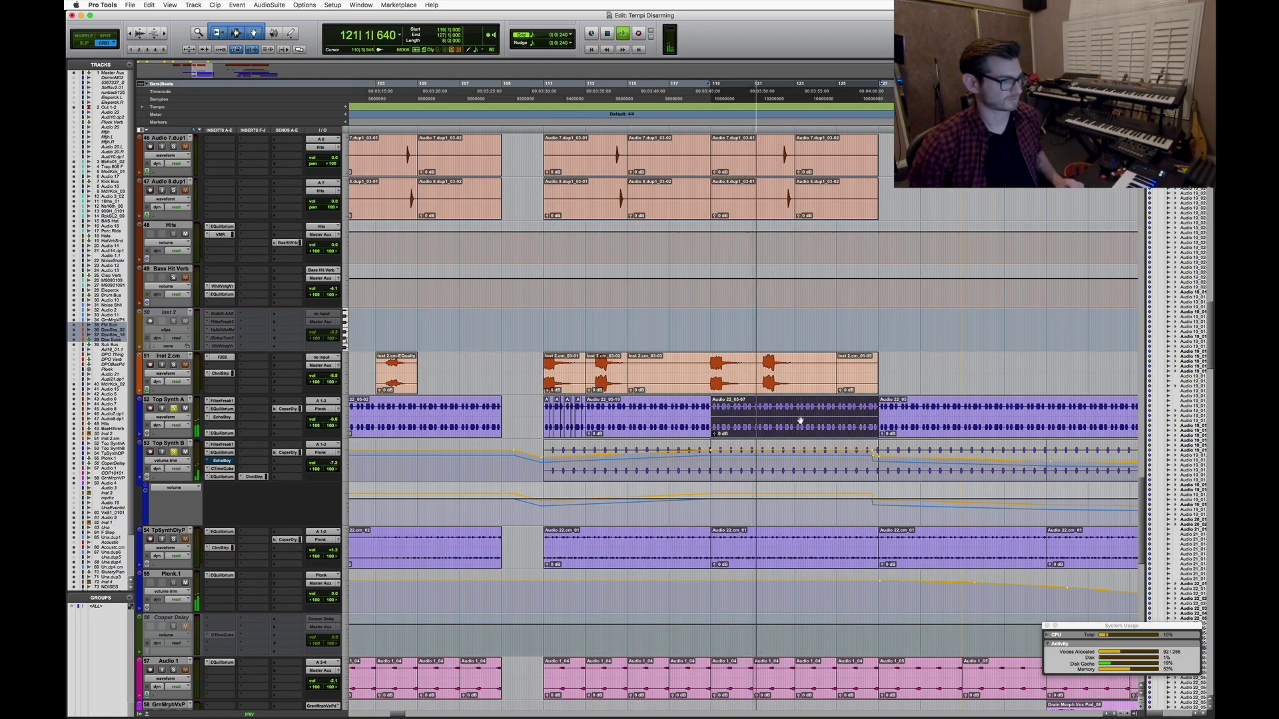
# Select the TpSynthDlyP clip at 119|1|000, solo only that track and play it
pyautogui.click(714, 563)
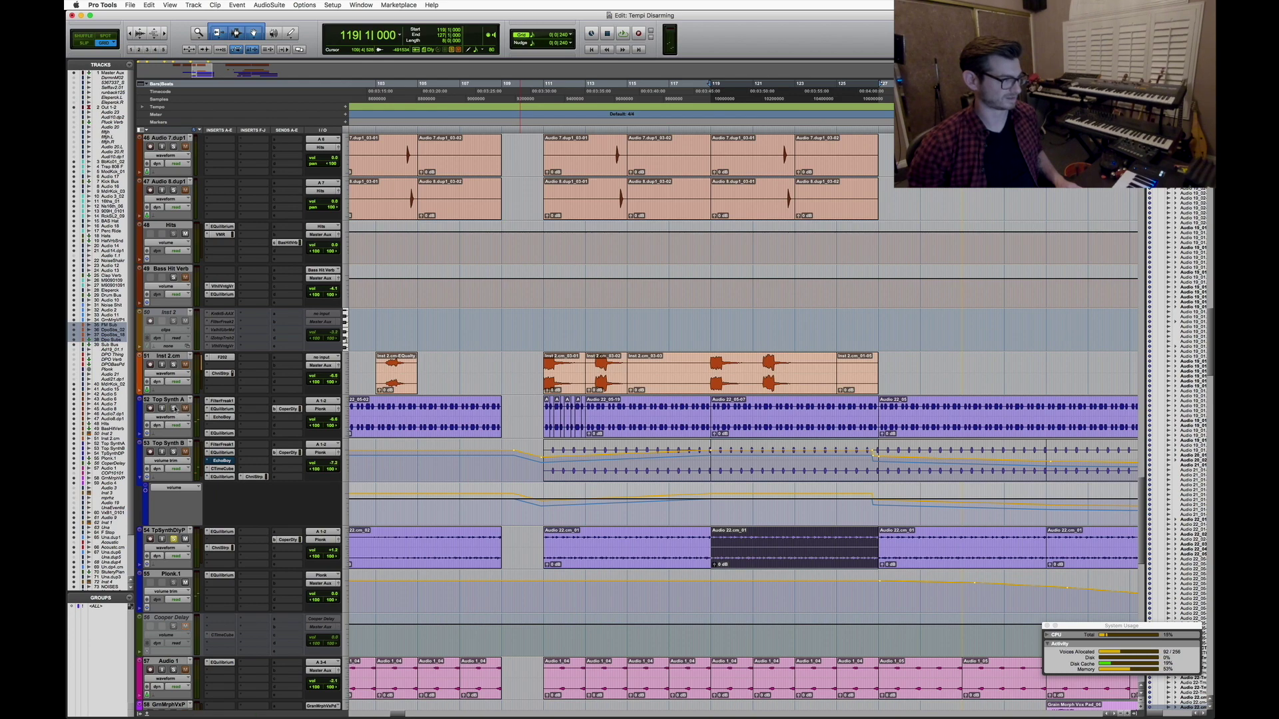
pyautogui.press('space')
pyautogui.click(764, 535)
pyautogui.press('t')
pyautogui.press('t')
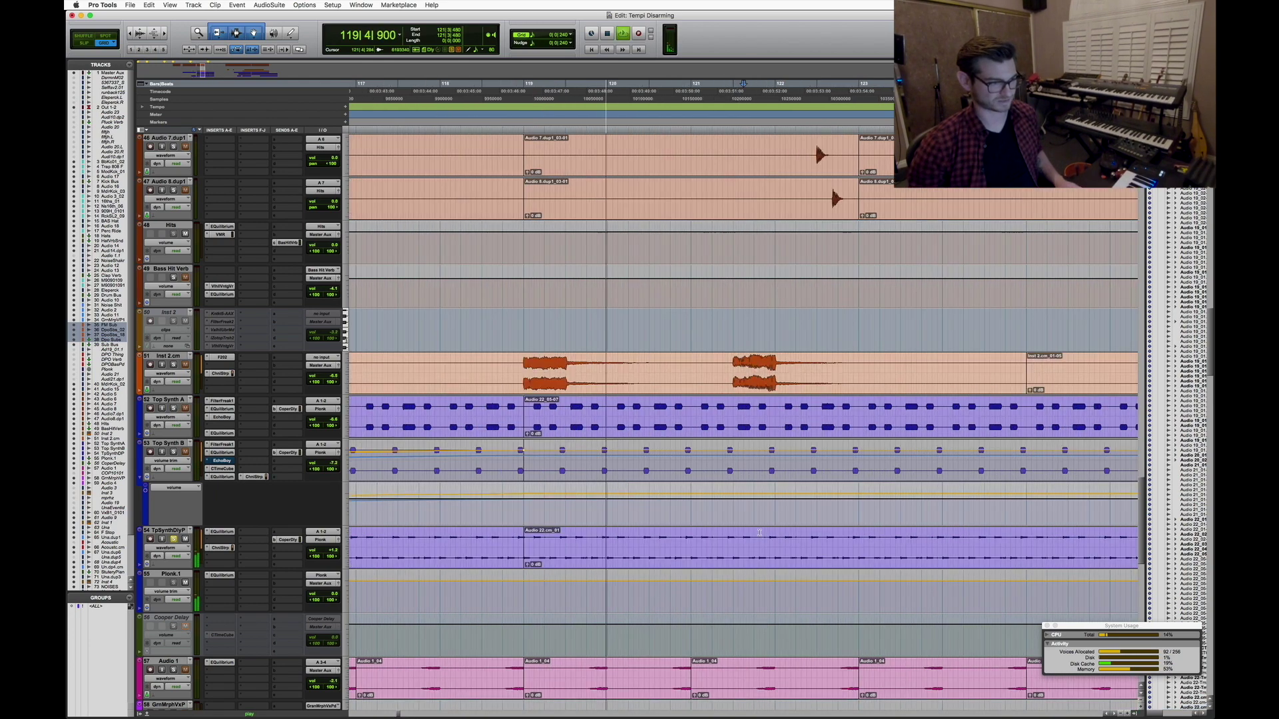
# Add Top Synth A and Top Synth B to the solo alongside TpSynthDlyP during playback
pyautogui.click(615, 429)
pyautogui.hotkey('shift', 's')
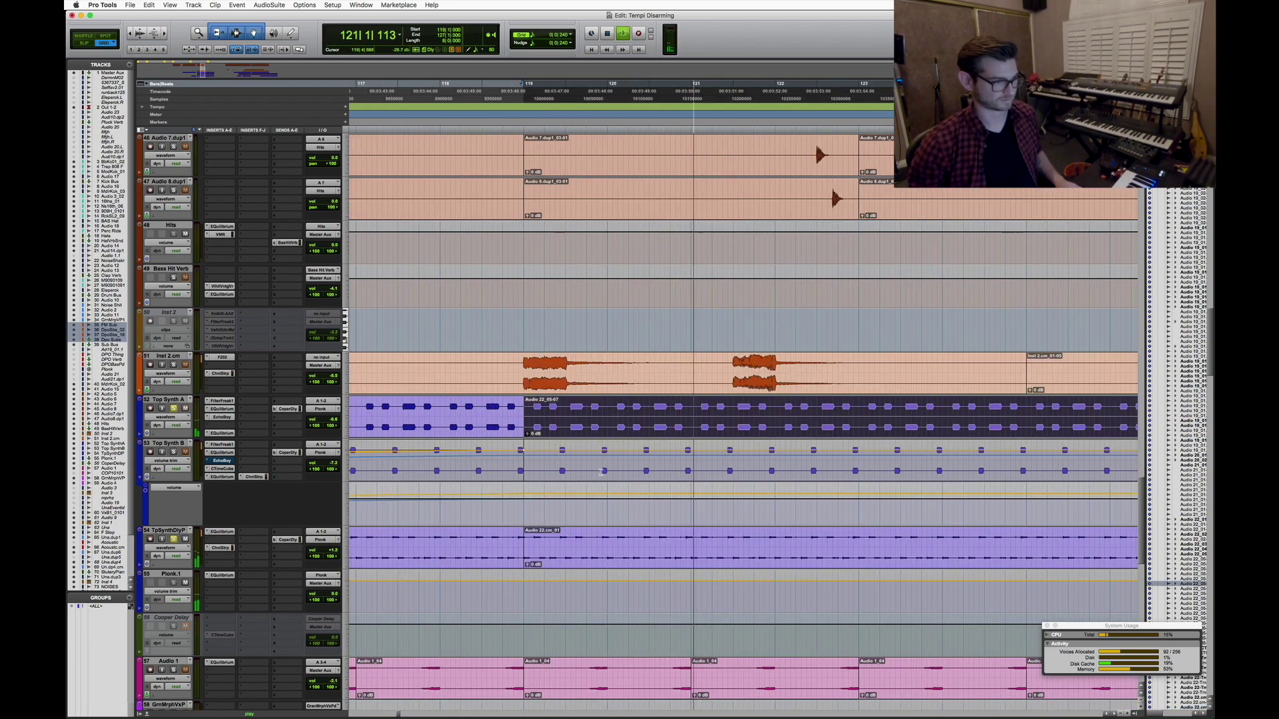
pyautogui.click(587, 464)
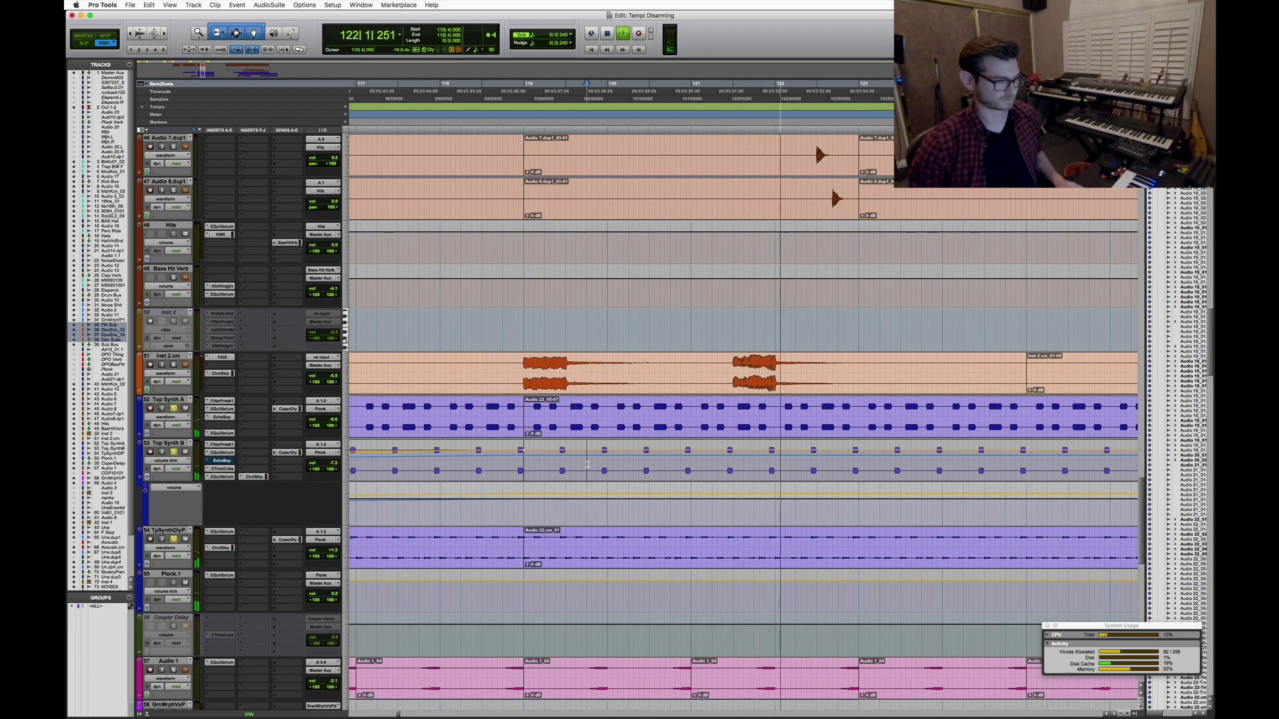
pyautogui.press('r')
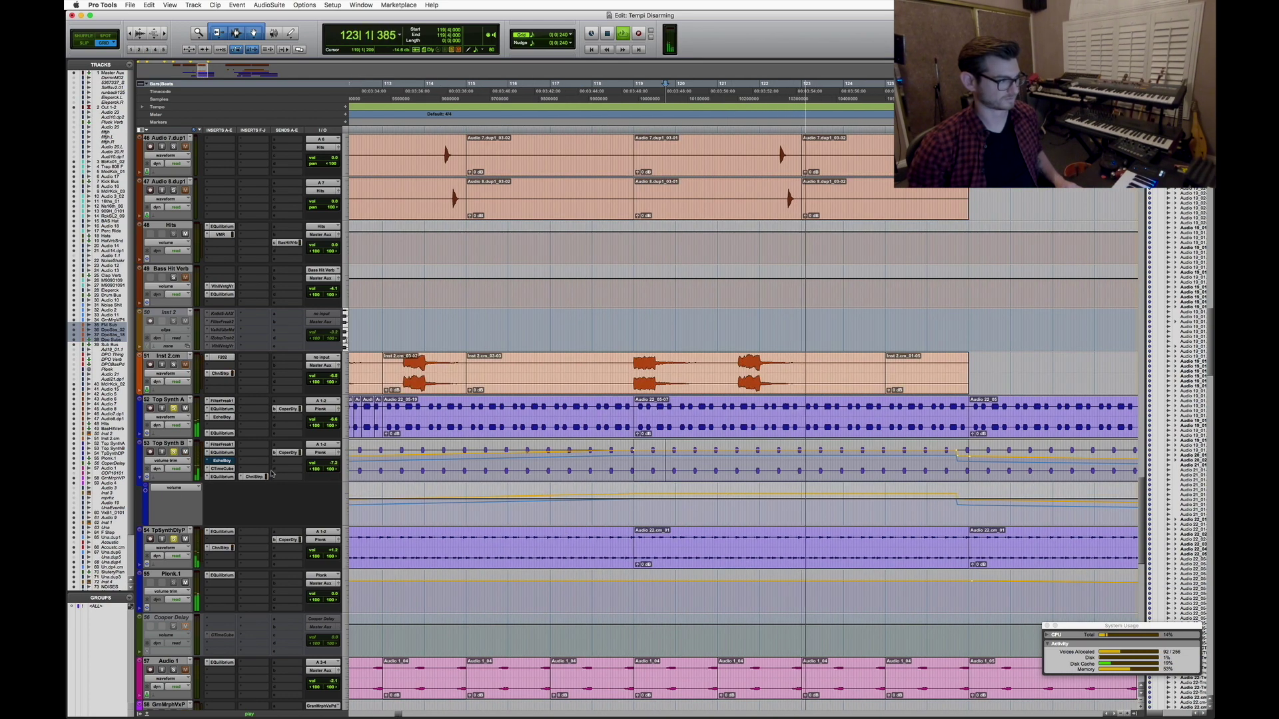
# Open the Cooper Time Cube on Top Synth B and play the soloed track from 120|4|480
pyautogui.press('space')
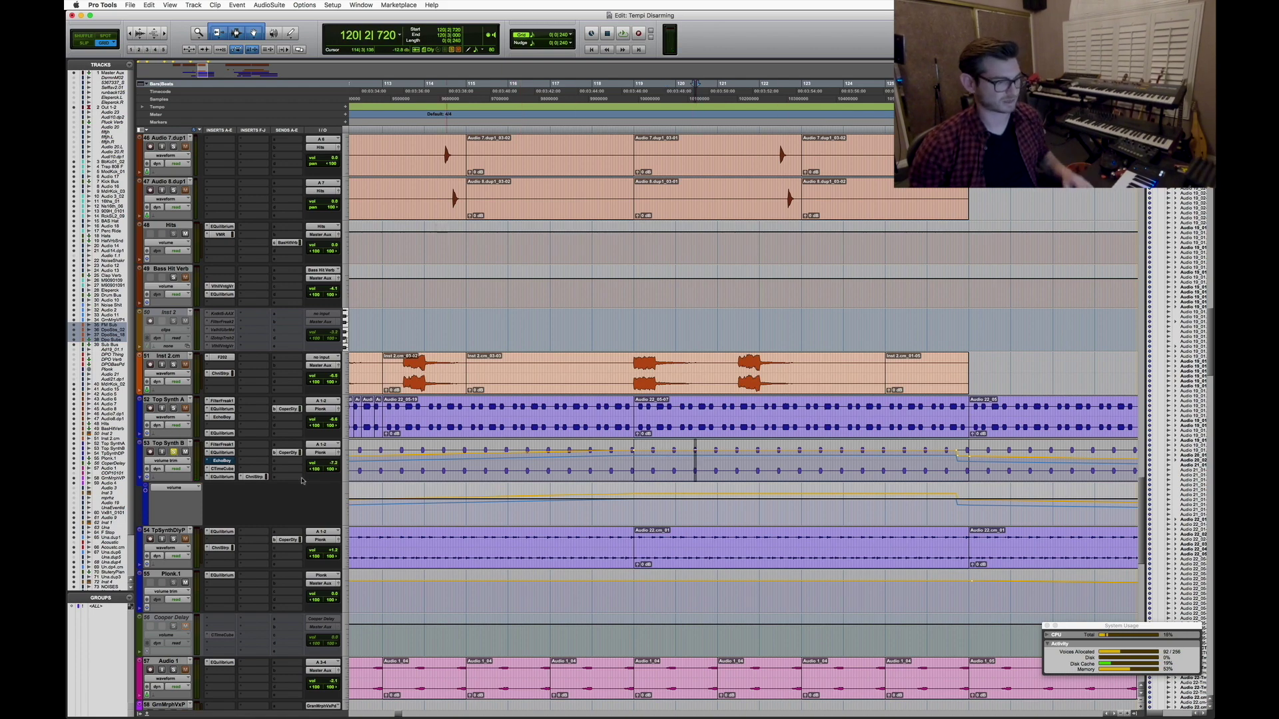
pyautogui.click(223, 469)
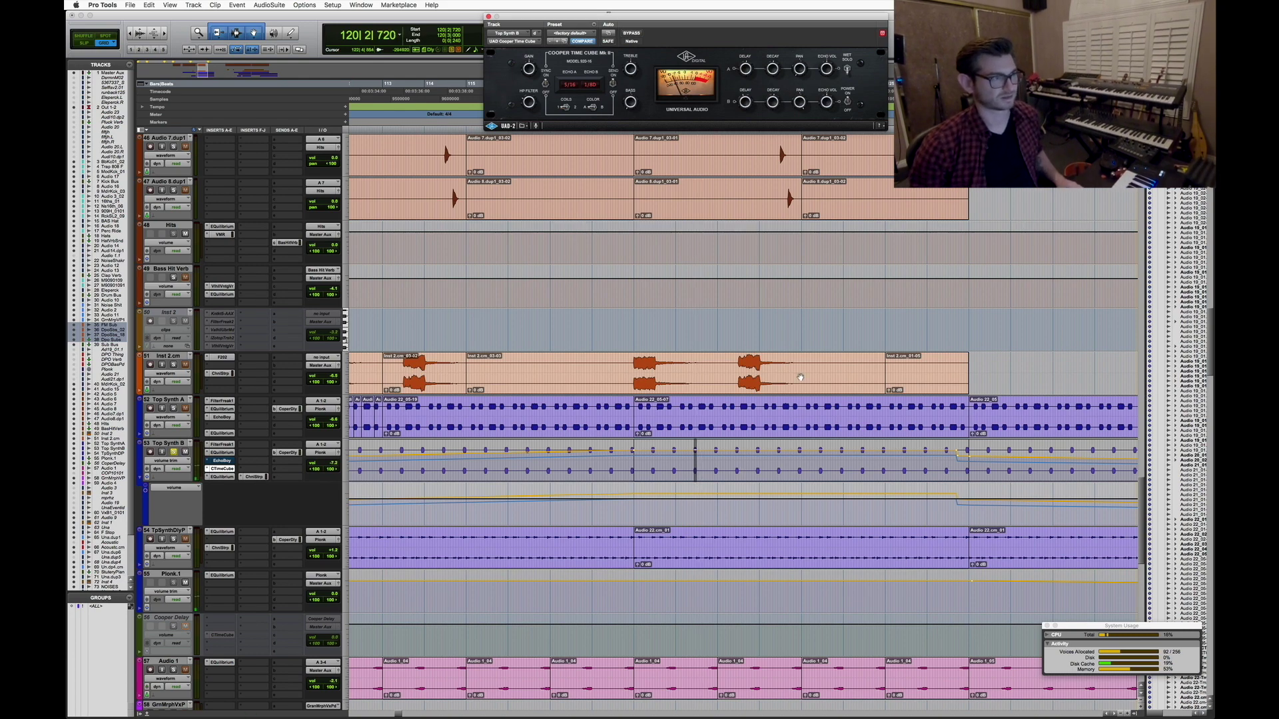
pyautogui.click(711, 455)
pyautogui.press('space')
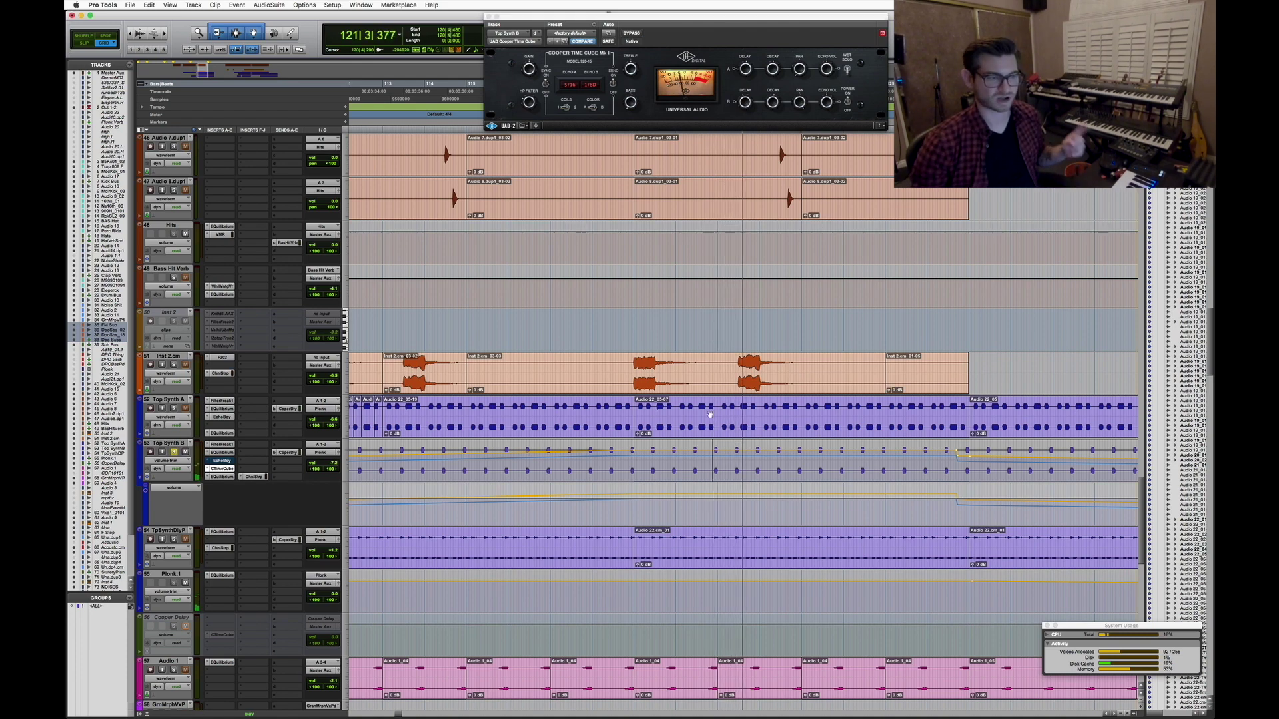
pyautogui.press('space')
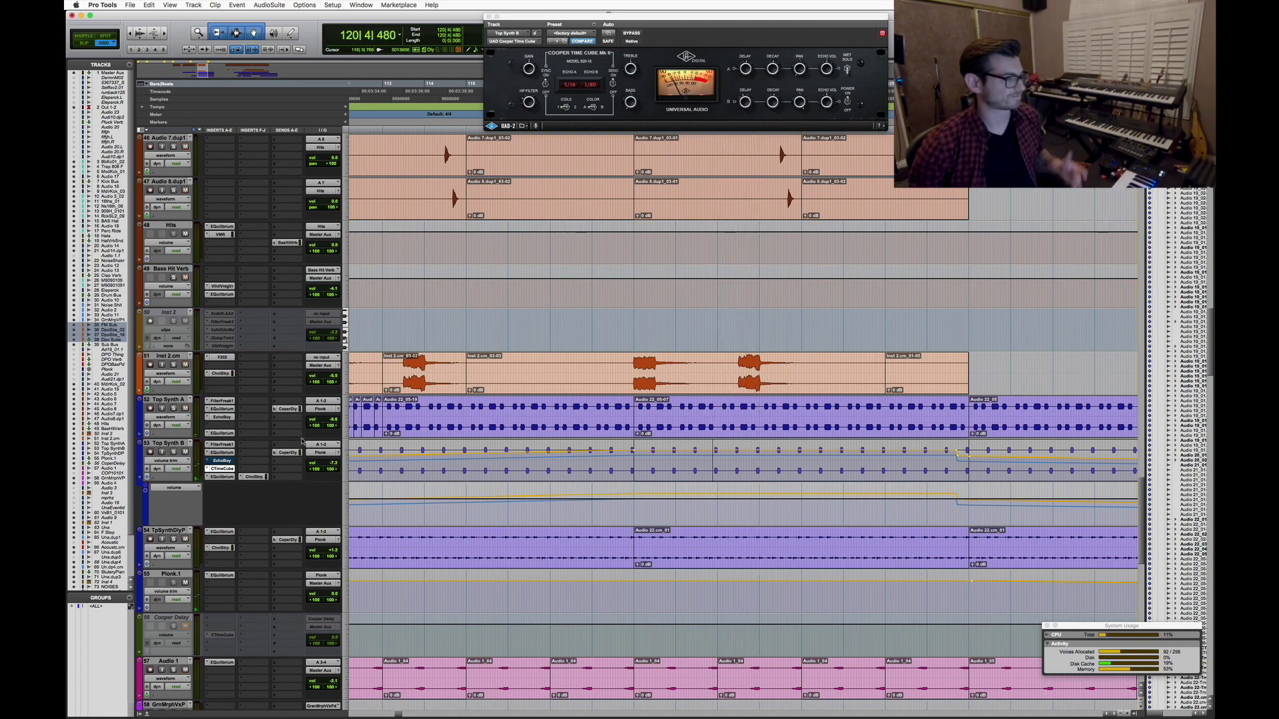
# Solo the Audio 1 track and play it from 117|3|720
pyautogui.scroll(-3, 400, 499)
pyautogui.scroll(-2, 775, 618)
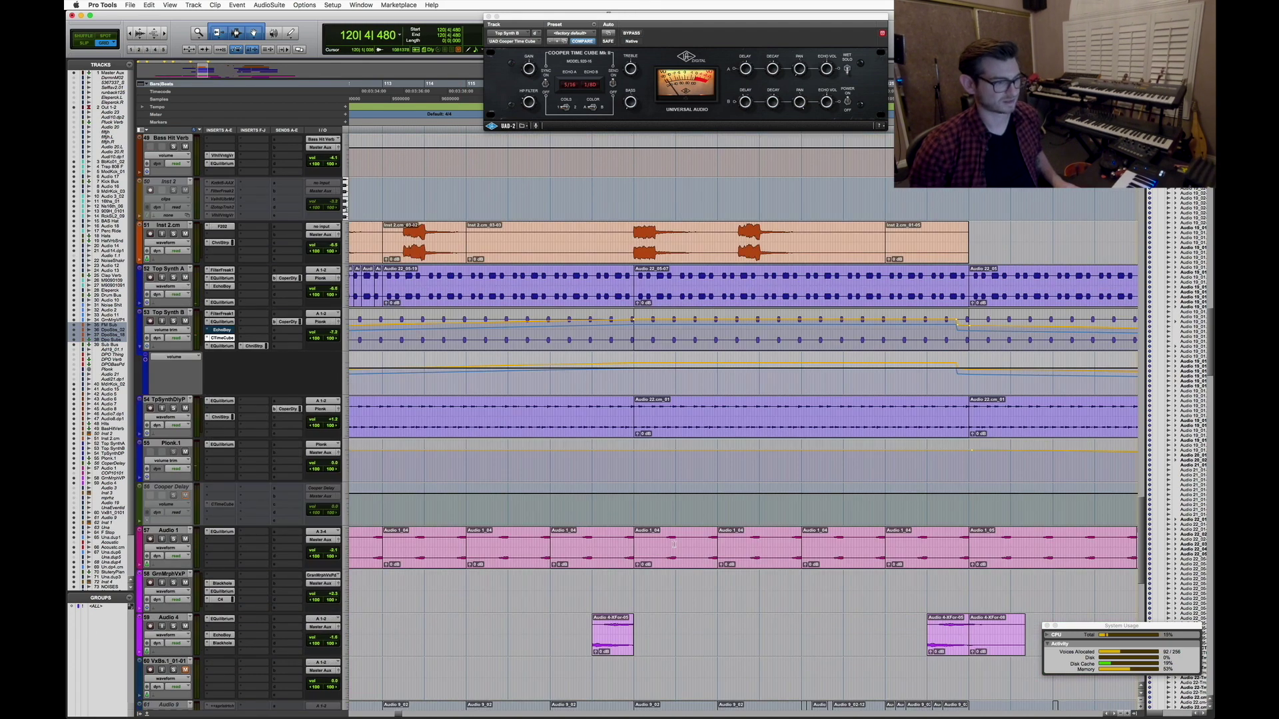
pyautogui.press('super+bracketleft')
pyautogui.scroll(-2, 667, 535)
pyautogui.click(660, 492)
pyautogui.press('super+bracketright')
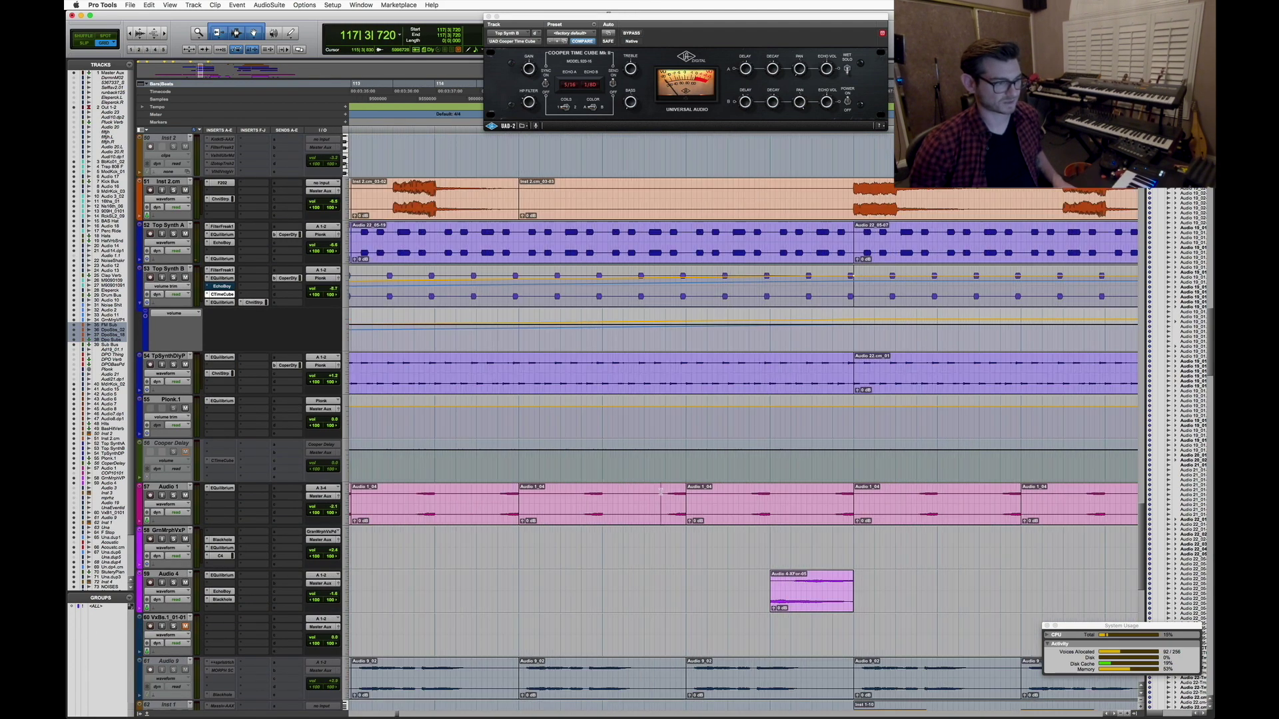
pyautogui.press('r')
pyautogui.press('r')
pyautogui.press('r')
pyautogui.press('t')
pyautogui.press('t')
pyautogui.press('t')
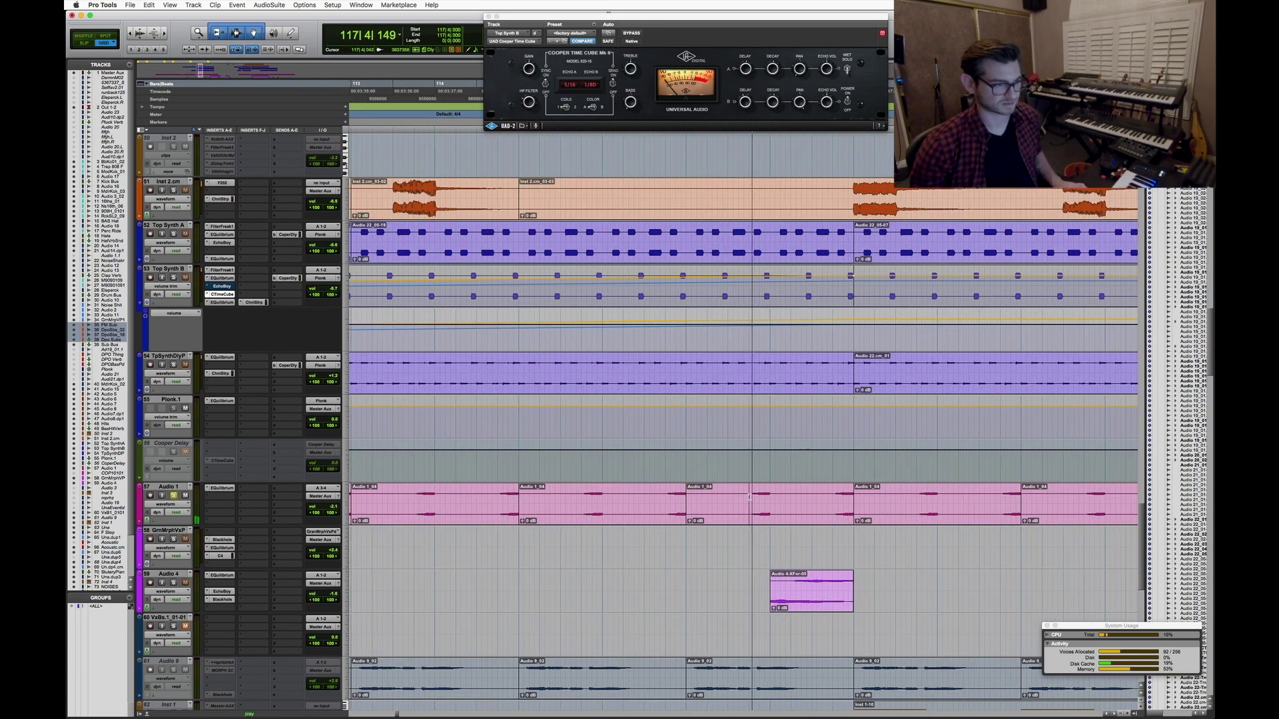
# Solo the Audio 4 track instead, play it from 107|4|720 and stop
pyautogui.press('super+bracketleft')
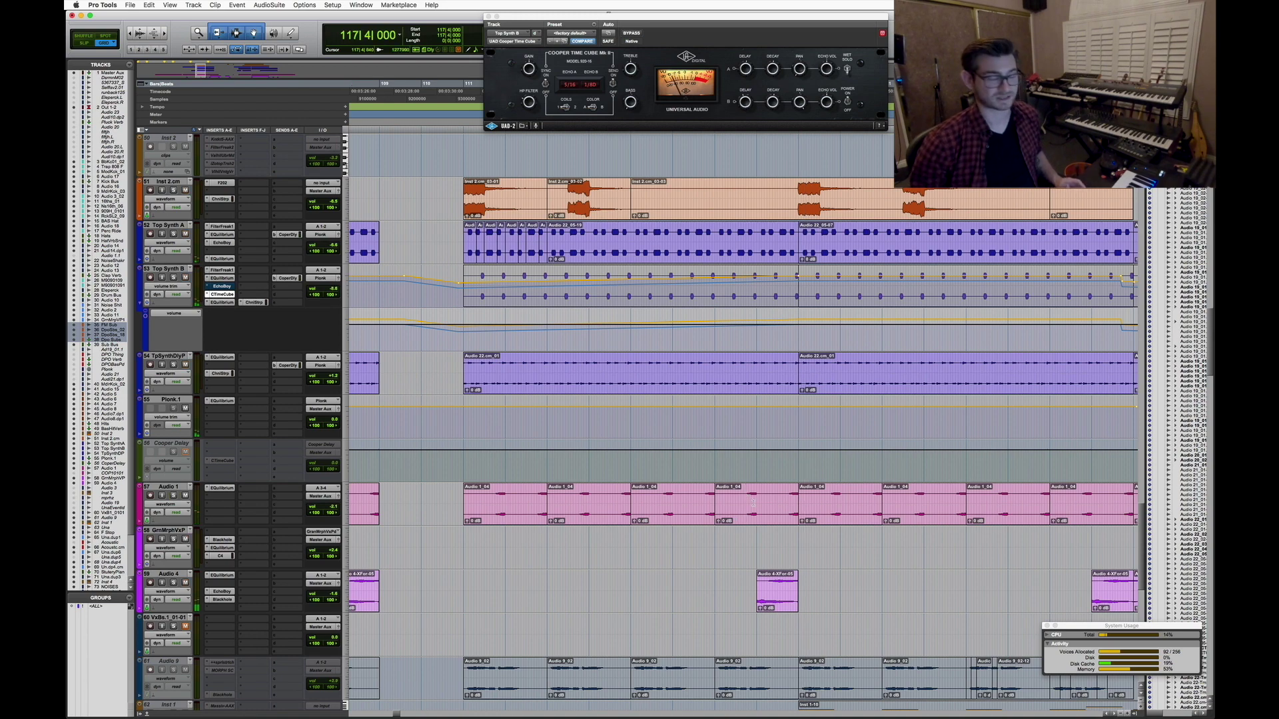
pyautogui.press('super+bracketleft')
pyautogui.press('super+bracketleft')
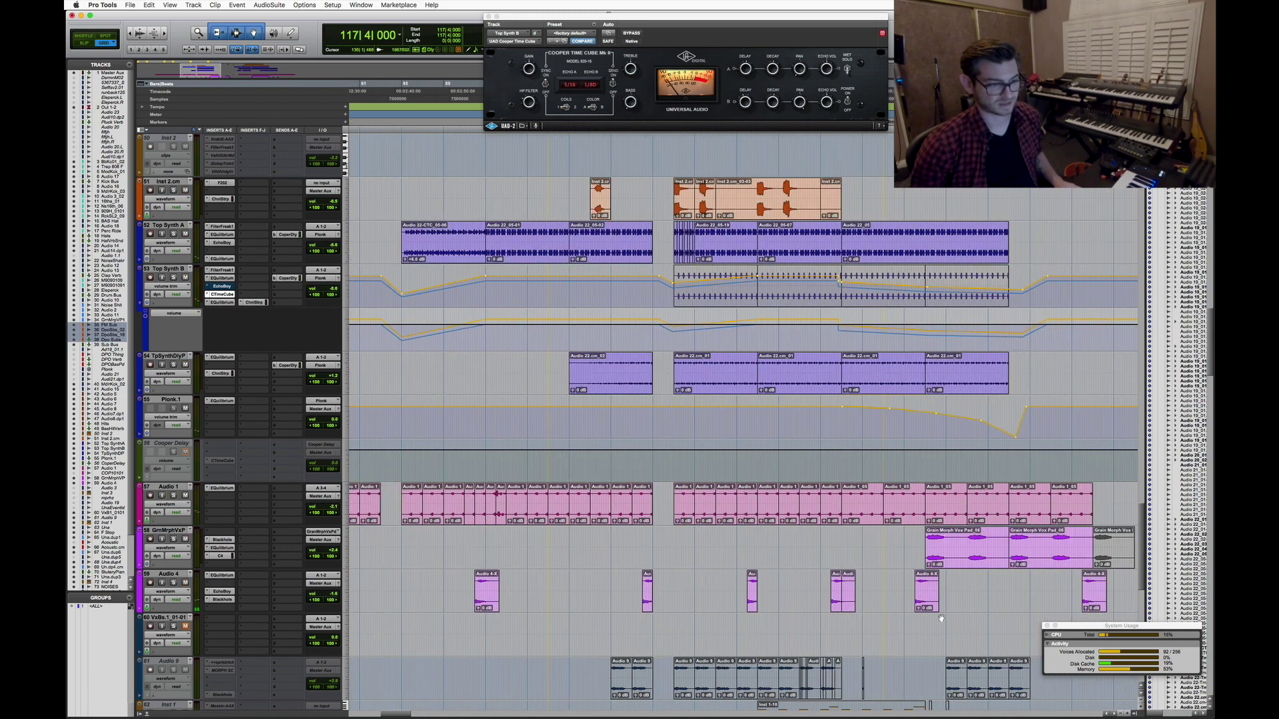
pyautogui.click(650, 544)
pyautogui.press('super+bracketright')
pyautogui.press('super+bracketright')
pyautogui.press('super+bracketright')
pyautogui.press('super+bracketright')
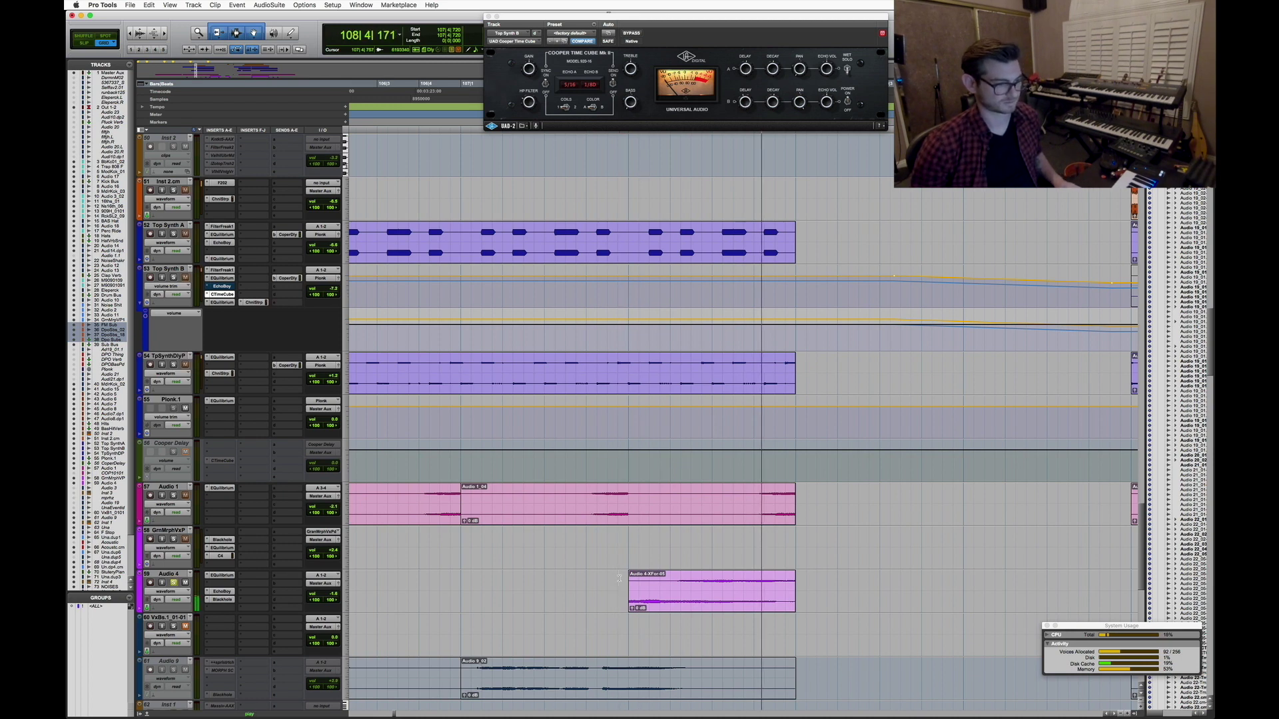
pyautogui.press('super+bracketleft')
pyautogui.press('super+bracketleft')
pyautogui.press('super+bracketleft')
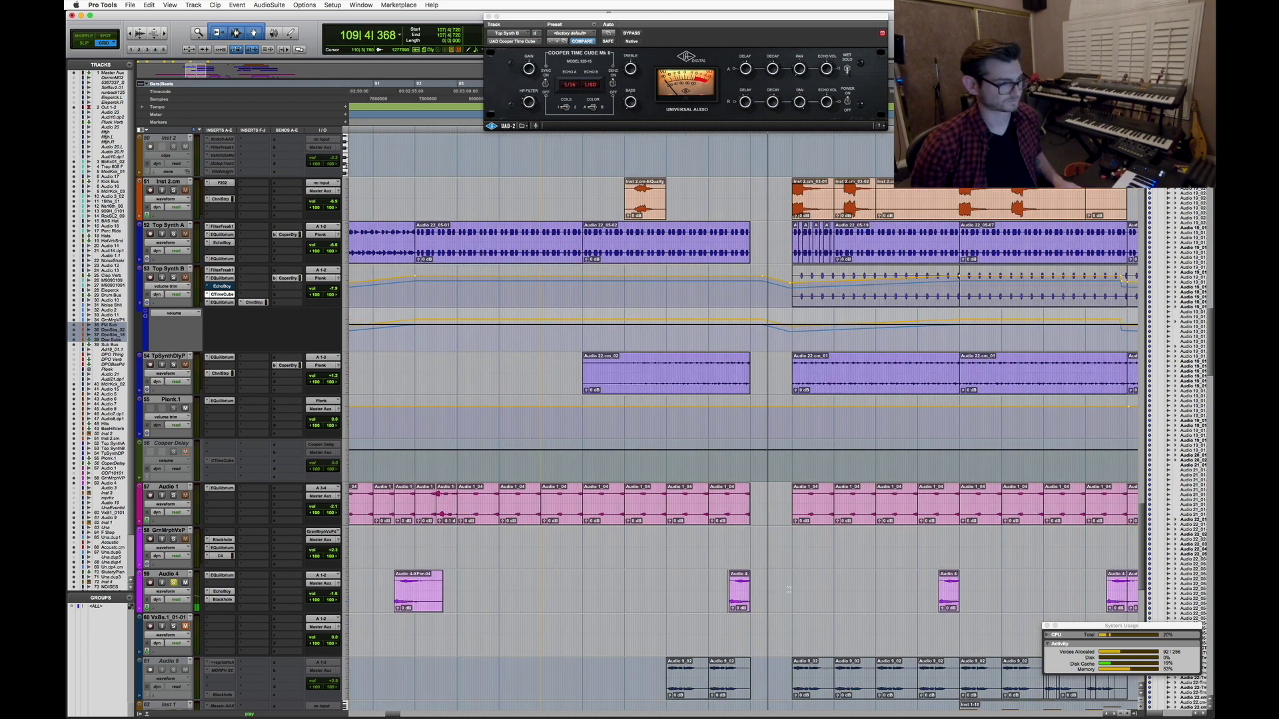
pyautogui.press('space')
pyautogui.press('super+bracketleft')
pyautogui.press('super+bracketleft')
pyautogui.press('super+bracketleft')
pyautogui.press('super+bracketleft')
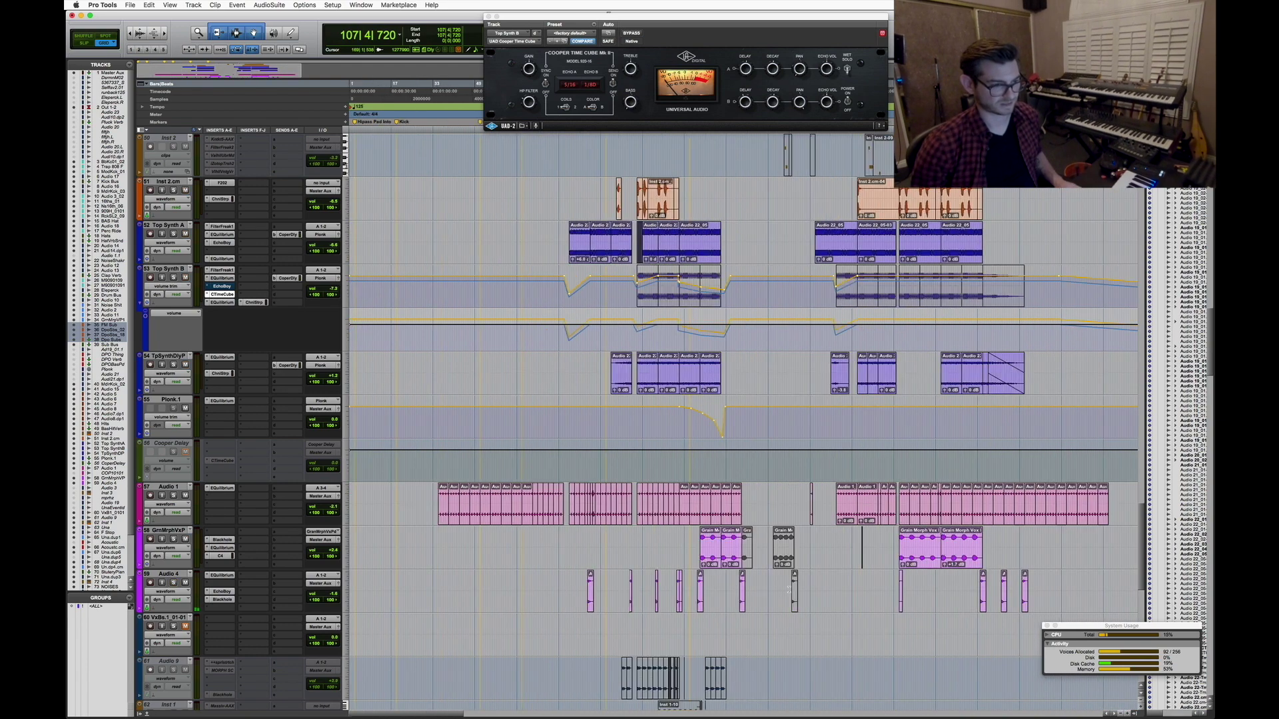
pyautogui.scroll(-4, 832, 560)
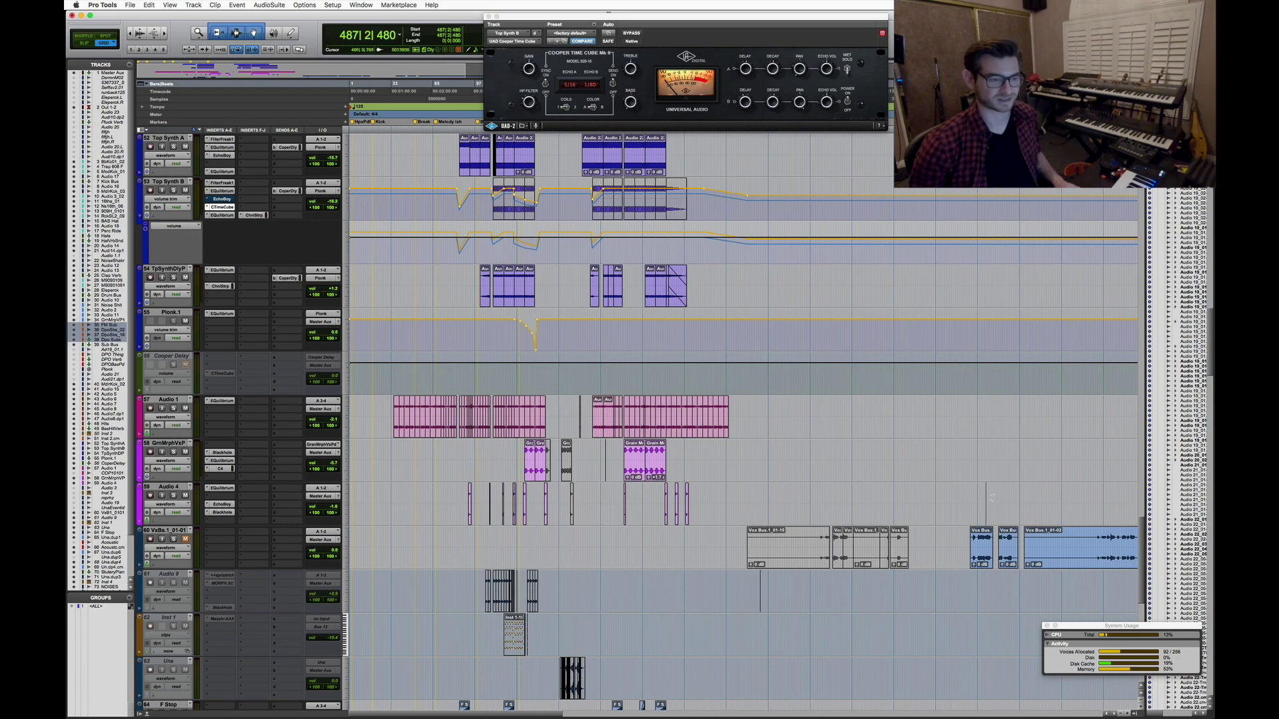
pyautogui.hscroll(-15, 897, 562)
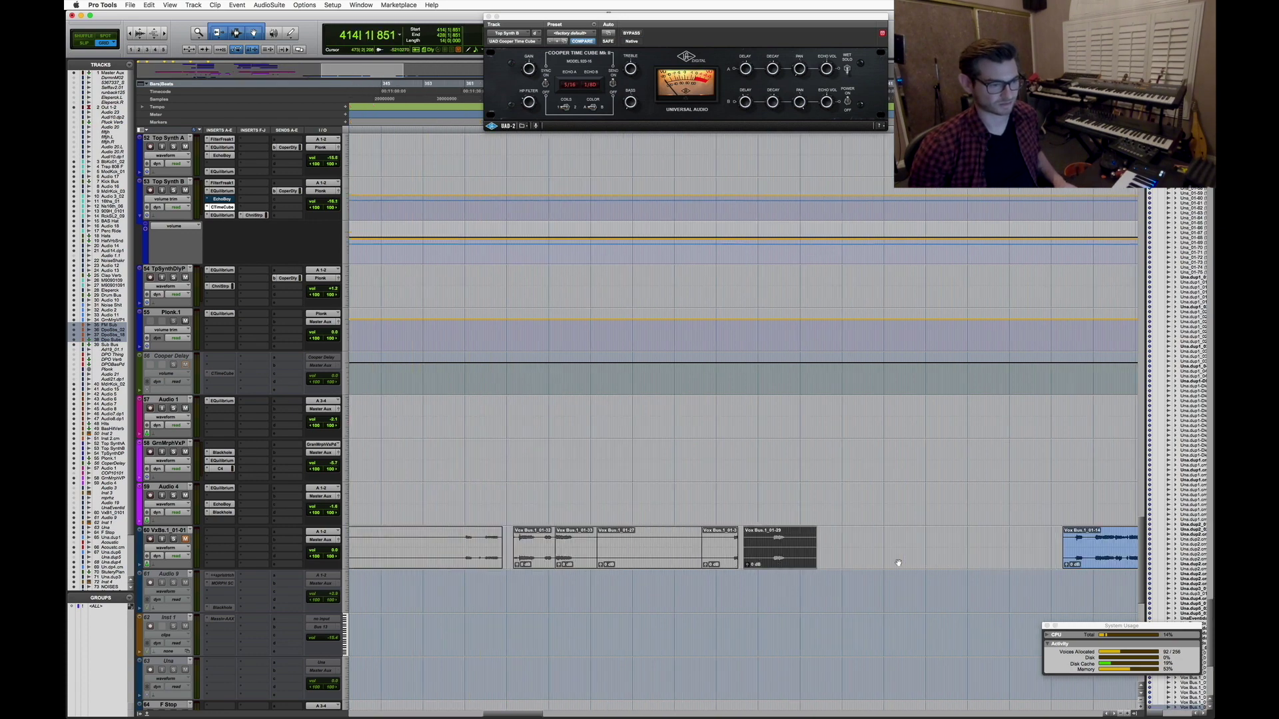
pyautogui.click(745, 542)
pyautogui.moveTo(746, 543); pyautogui.dragTo(794, 542)
pyautogui.moveTo(697, 548); pyautogui.dragTo(828, 548)
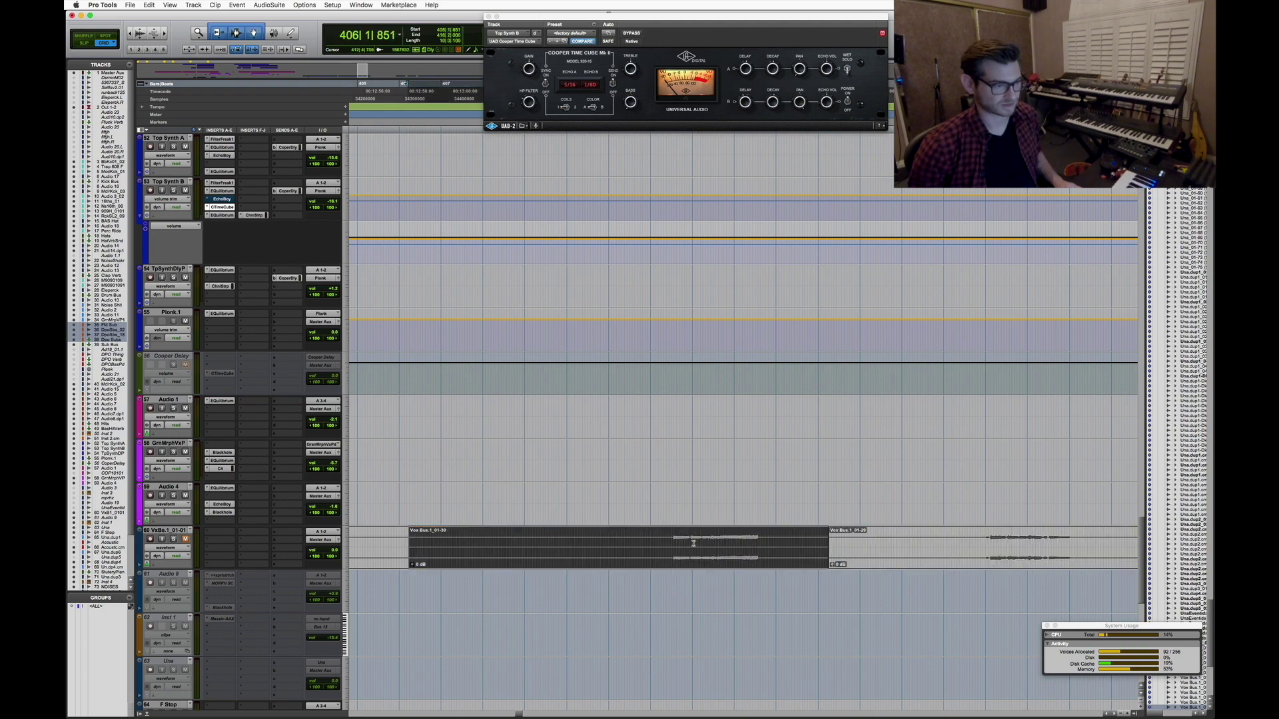
pyautogui.press('r')
pyautogui.press('r')
pyautogui.press('r')
pyautogui.press('r')
pyautogui.press('super+z')
pyautogui.press('super+z')
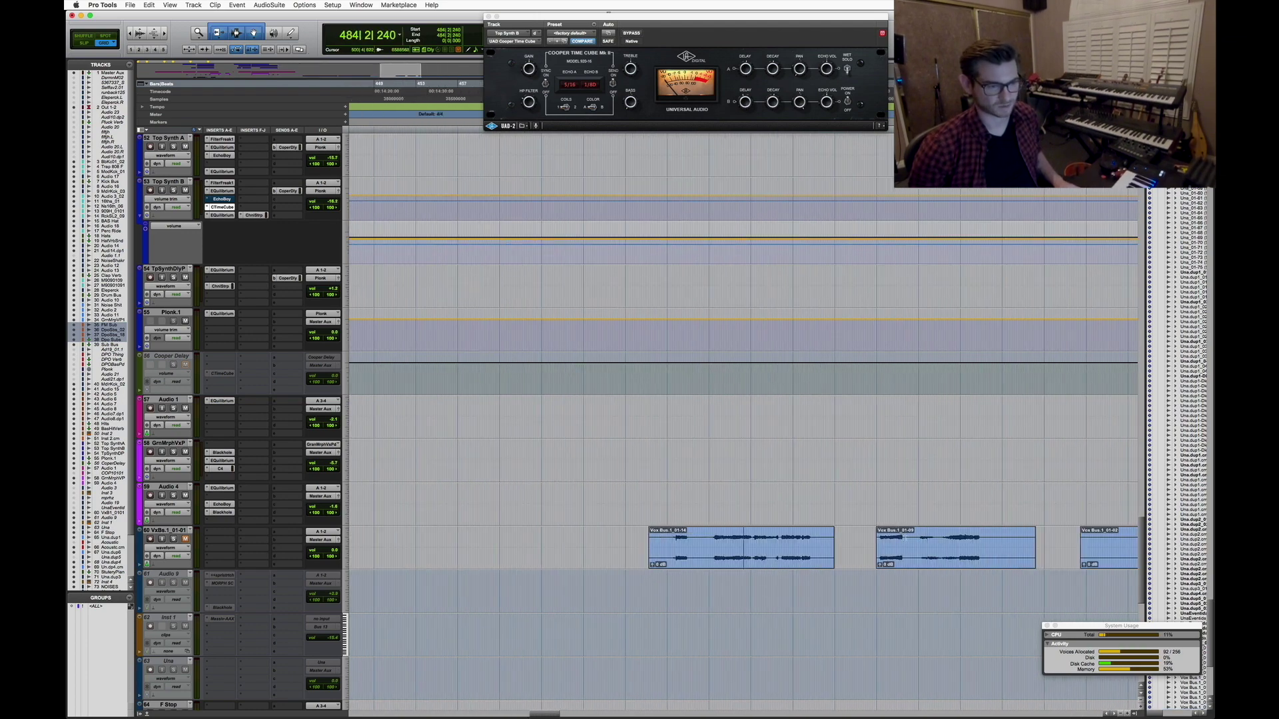
# Extend the end of the Vox Bus.1_01-14 clip on the VxBs.1 track up to the middle of the following clip
pyautogui.moveTo(827, 544); pyautogui.dragTo(917, 544)
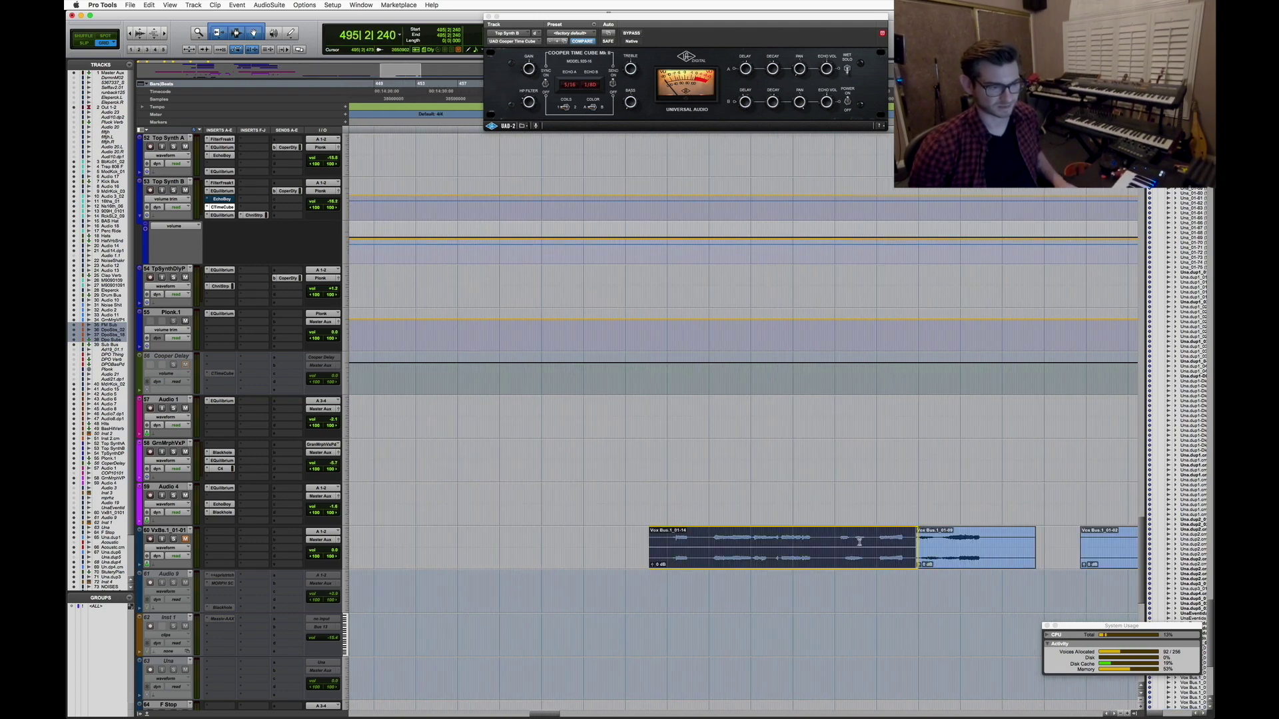
pyautogui.press('t')
pyautogui.press('t')
pyautogui.press('t')
# Solo the VxBs.1 track and play the extended vocal clip from 483|1|720 and again from 494|1|000
pyautogui.press('r')
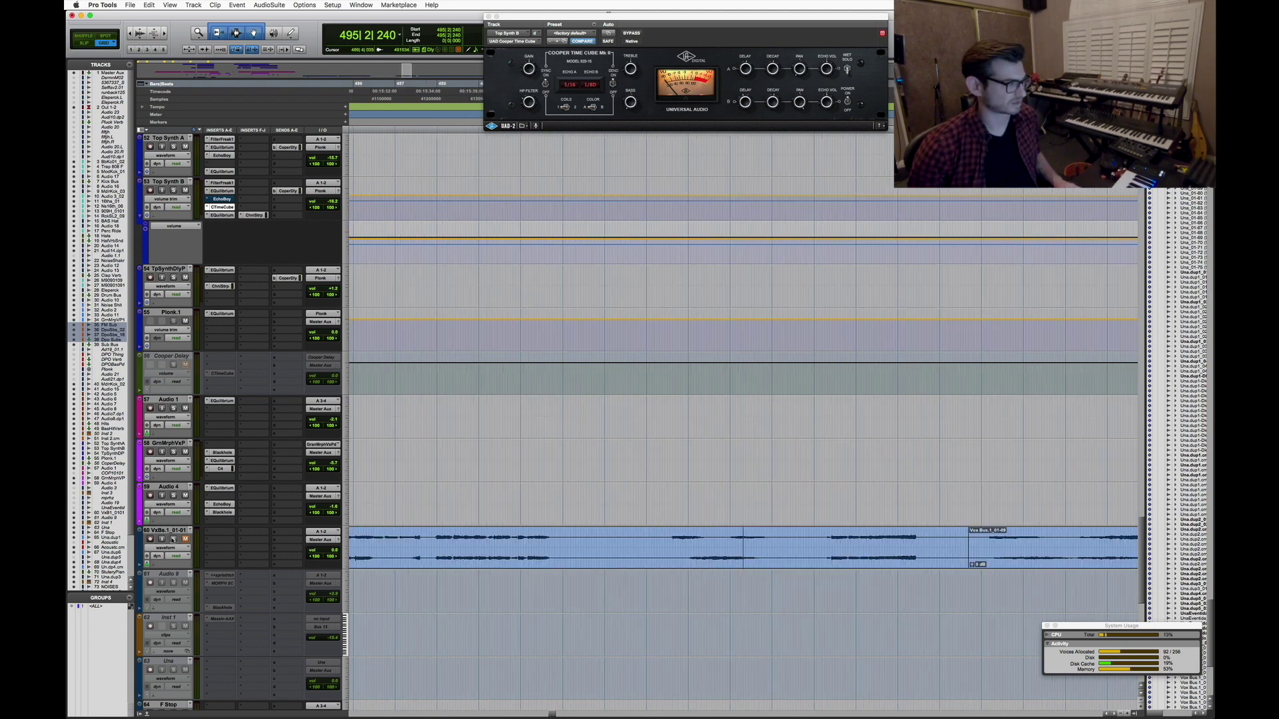
pyautogui.press('r')
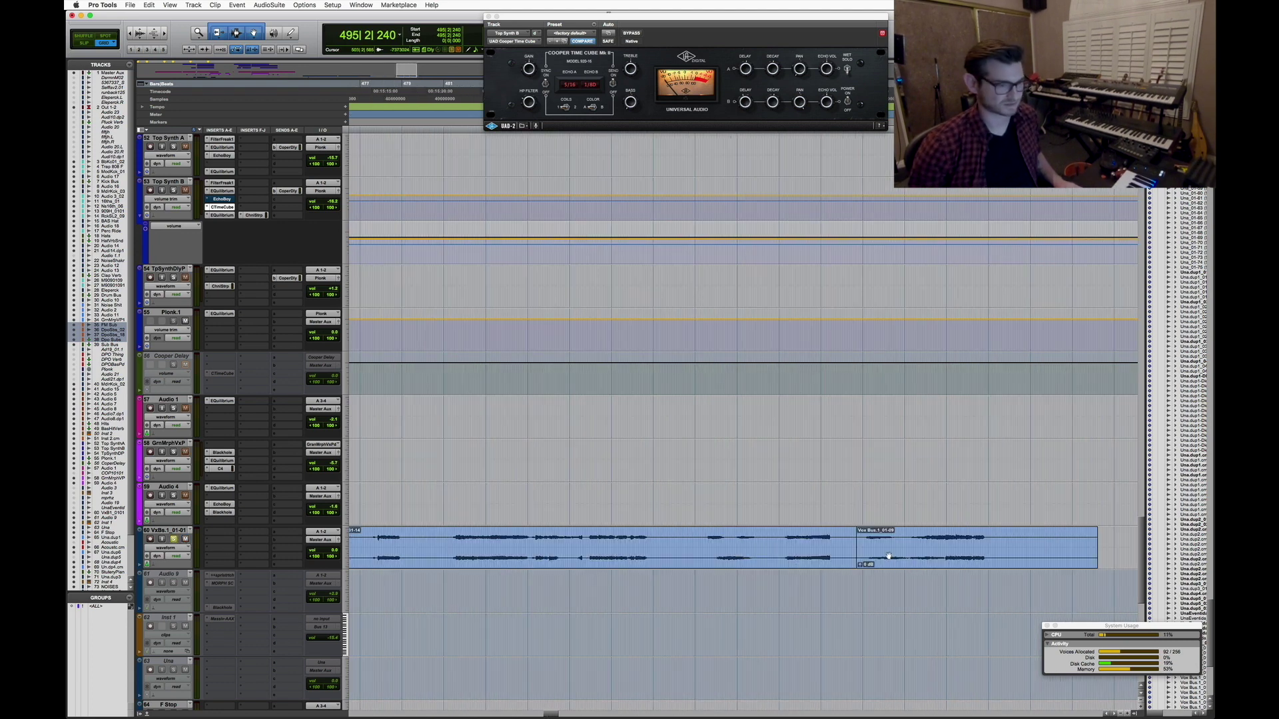
pyautogui.click(457, 538)
pyautogui.press('space')
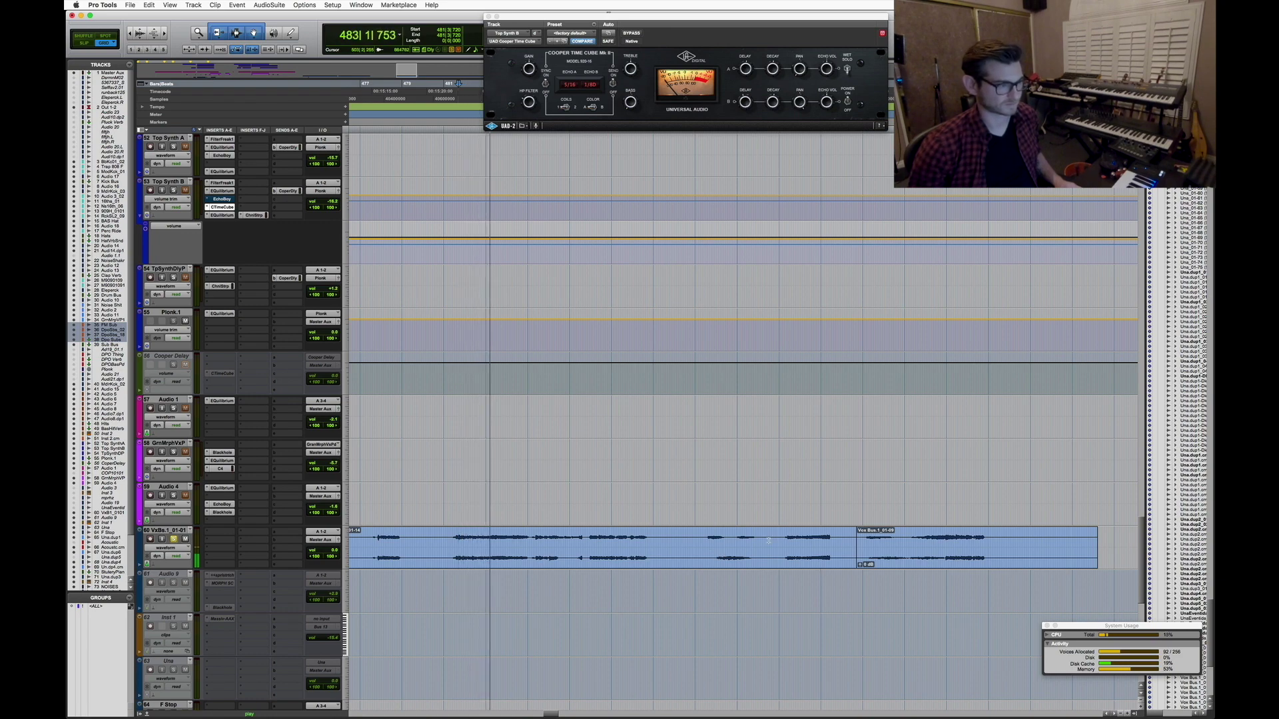
pyautogui.click(721, 541)
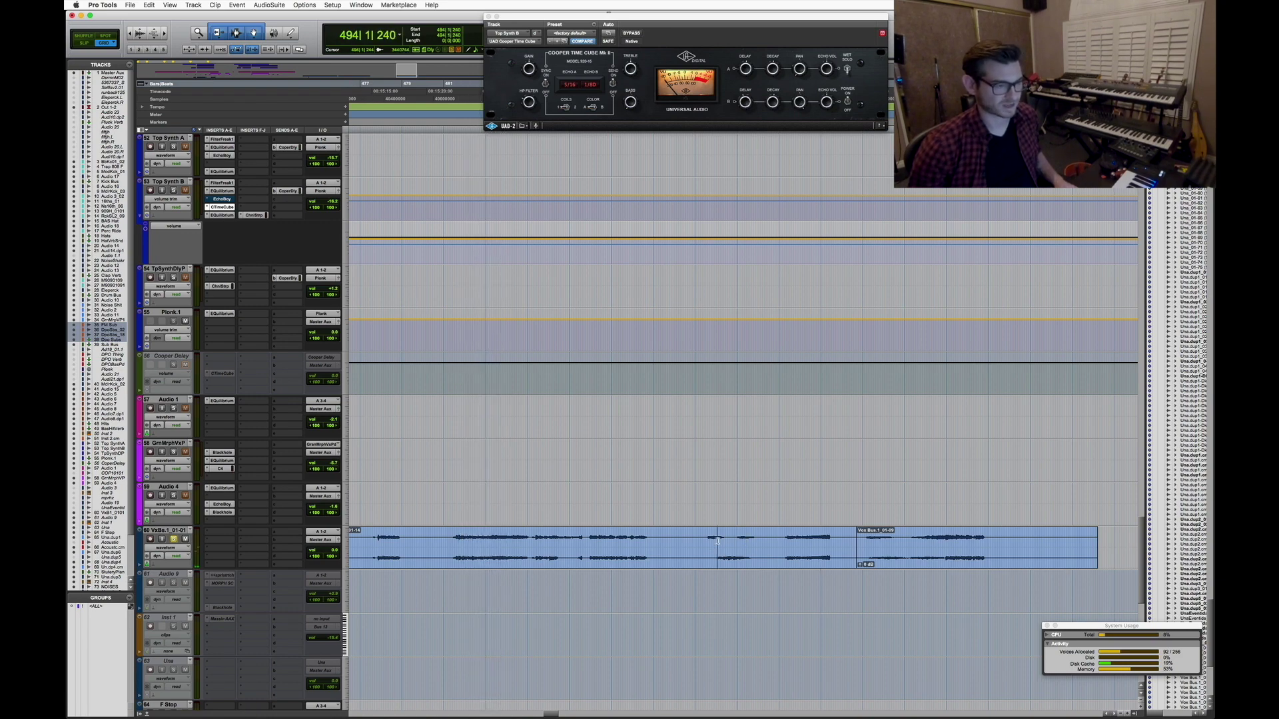
pyautogui.scroll(2, 721, 541)
pyautogui.click(737, 534)
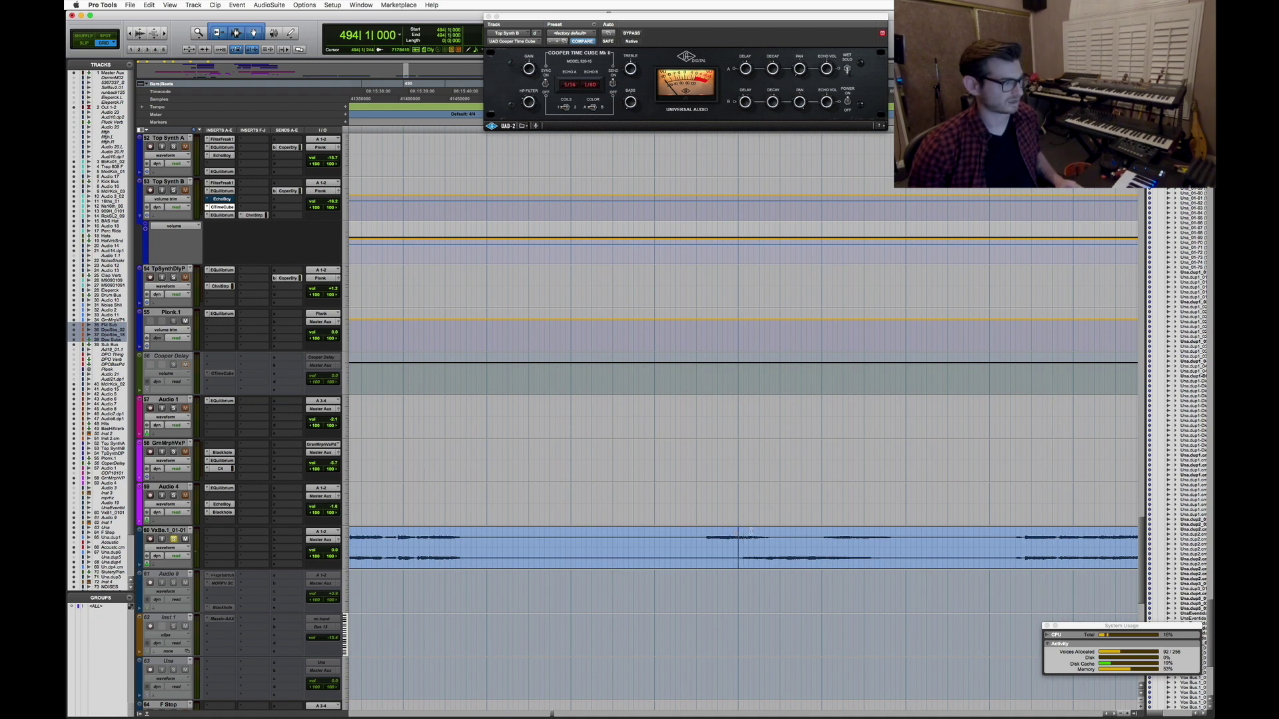
pyautogui.press('space')
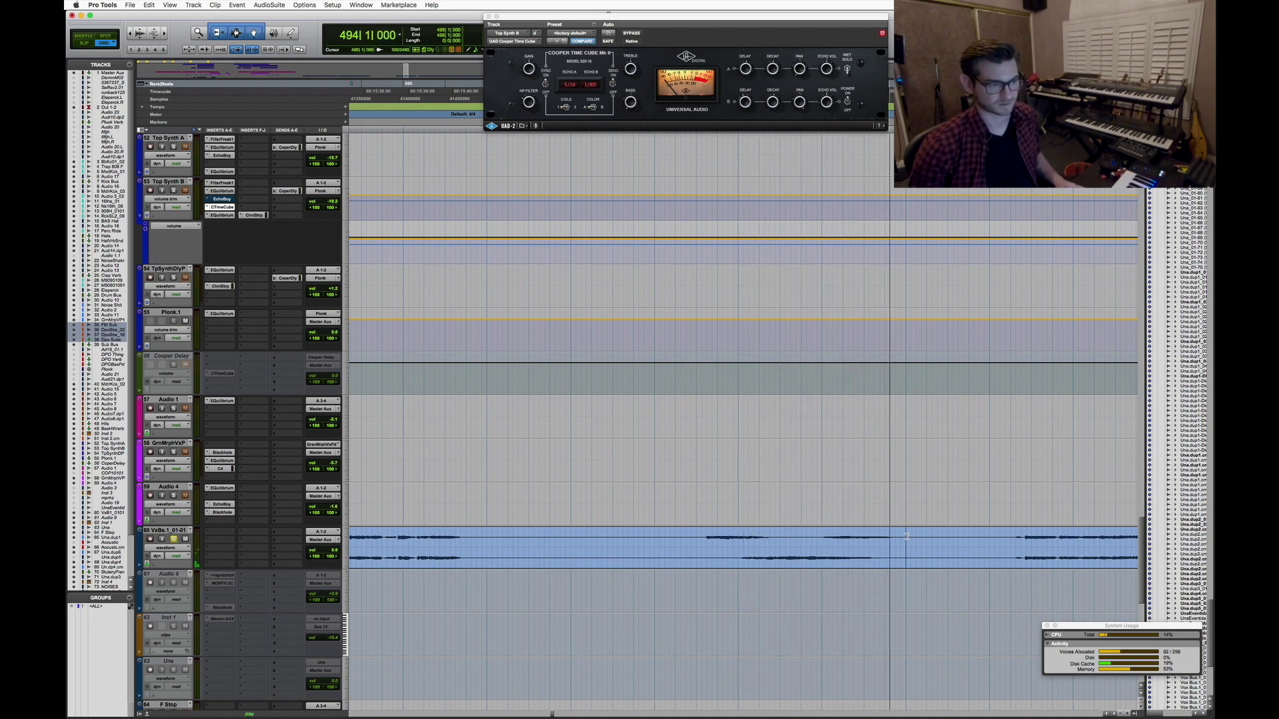
# Reverse the VxBs.1 passage starting at 494|1|000 with the AudioSuite Reverse process and play the result
pyautogui.moveTo(907, 535); pyautogui.dragTo(741, 537)
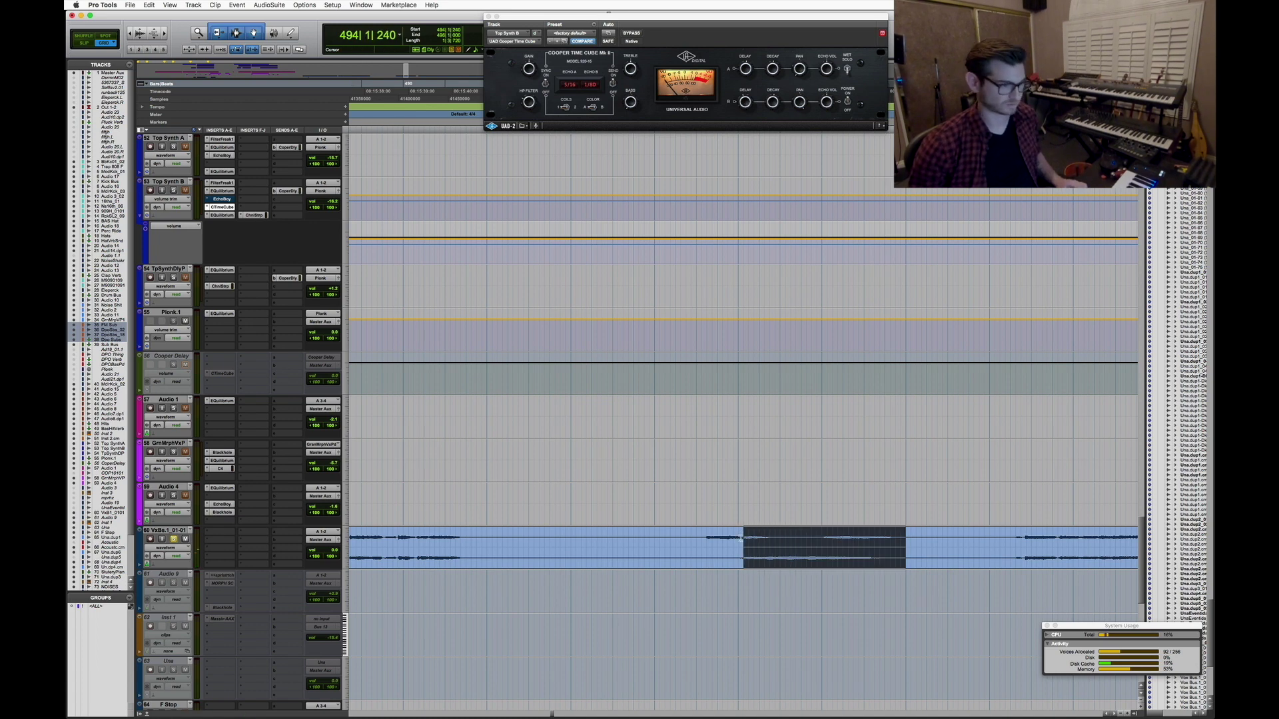
pyautogui.hotkey('ctrl', 'alt', 'r')
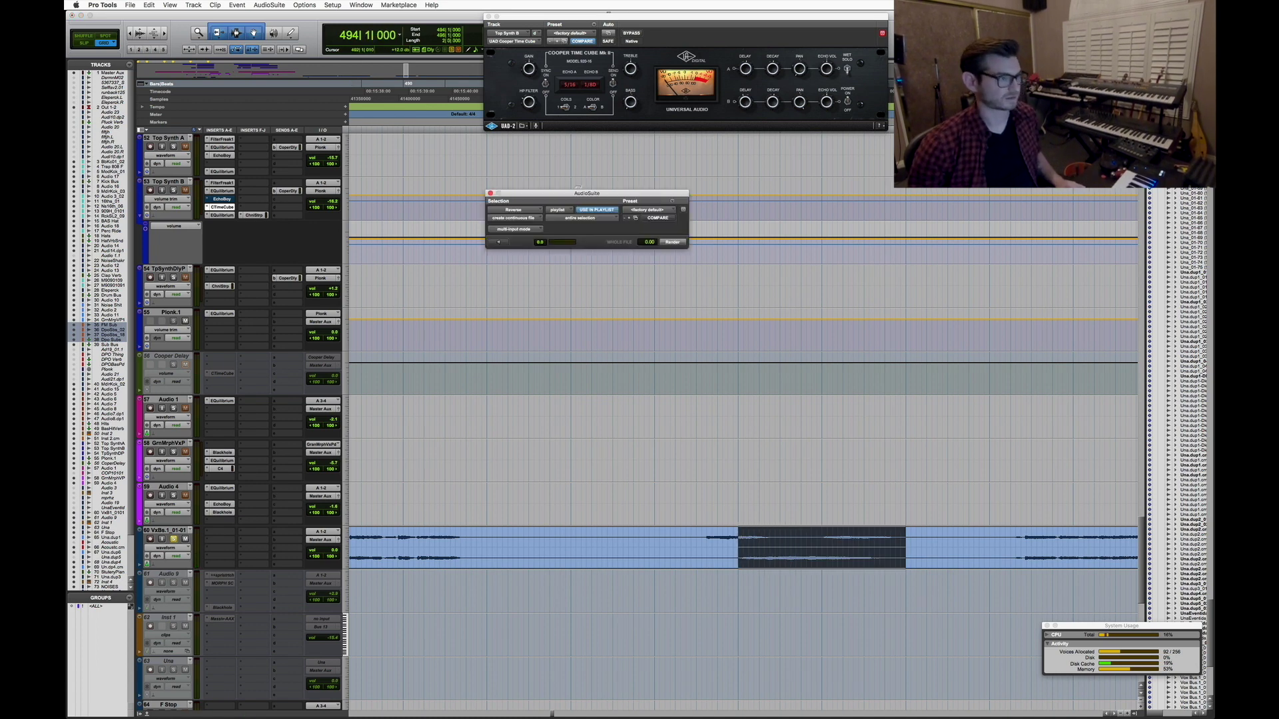
pyautogui.click(668, 243)
pyautogui.press('space')
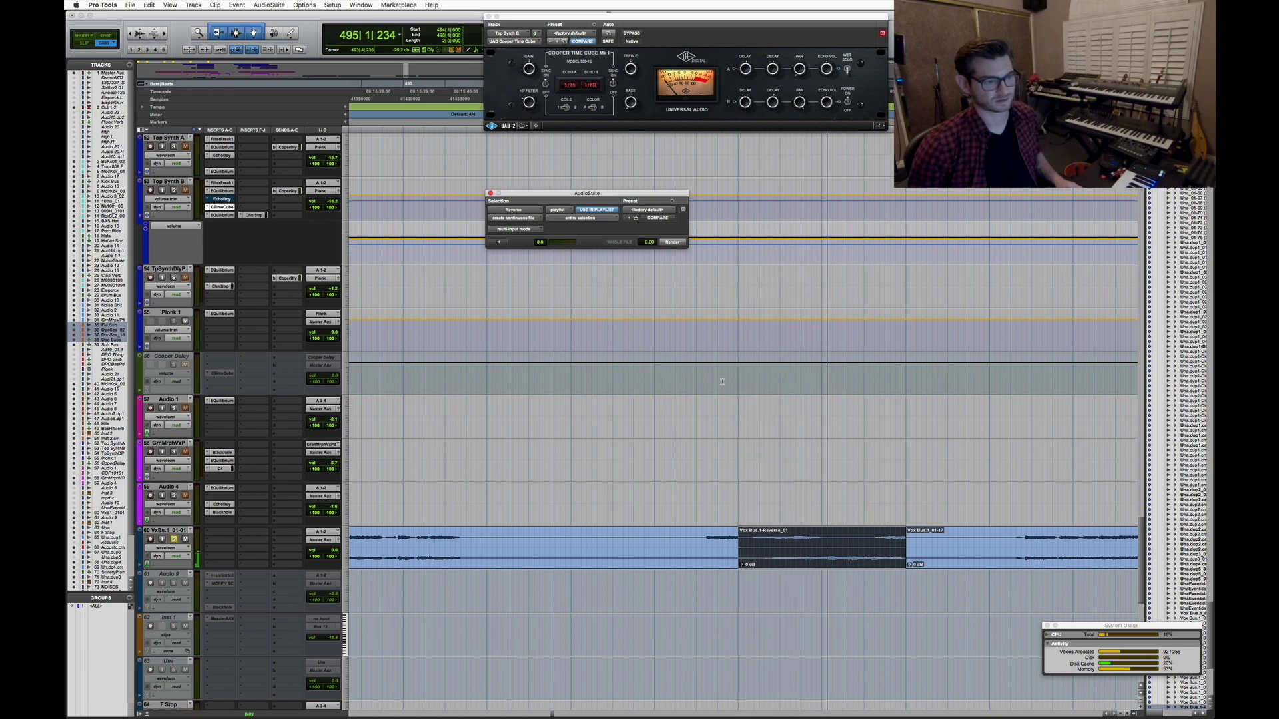
pyautogui.press('space')
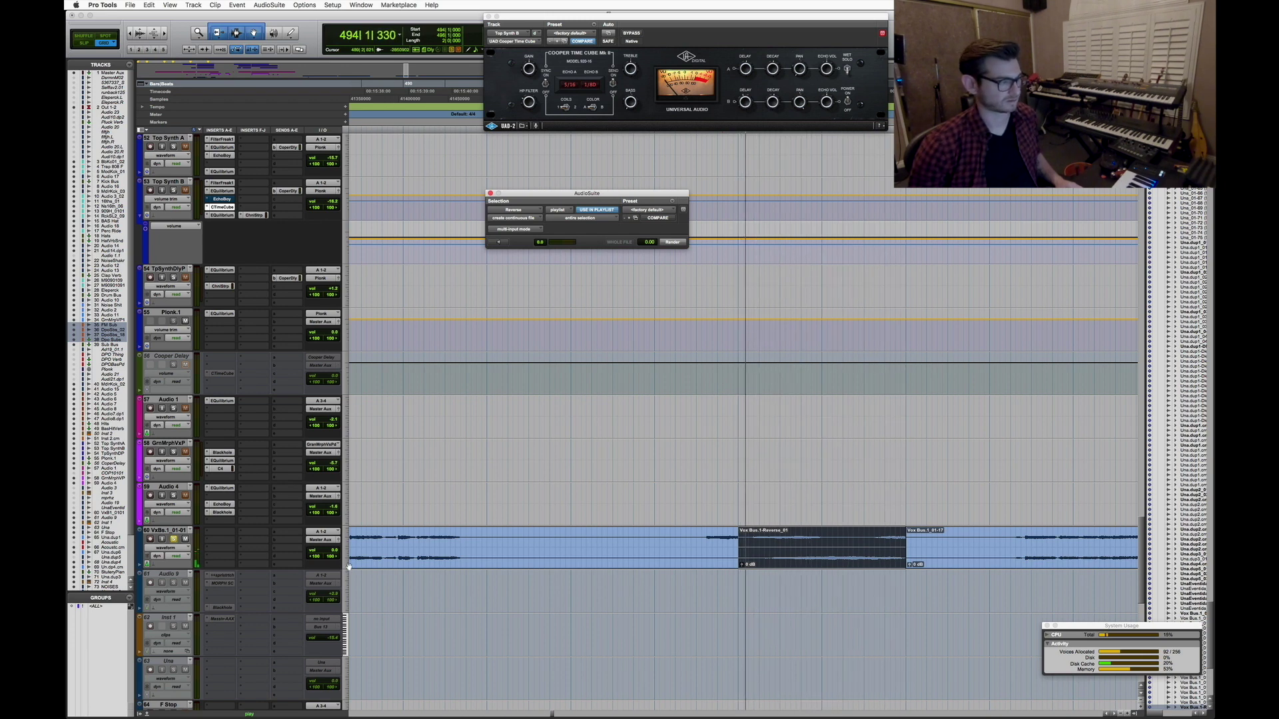
# Move the solo from VxBs.1 to Audio 4 and play the Audio 4 clip at 150|1|000
pyautogui.click(174, 538)
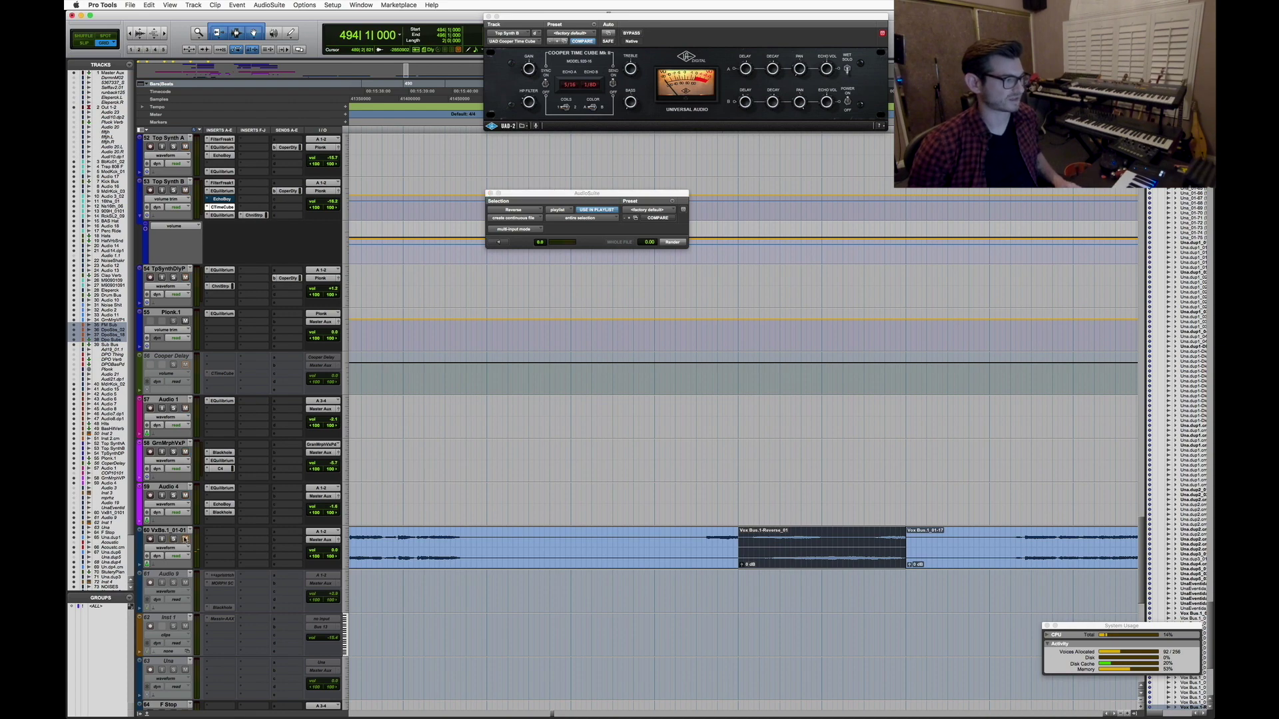
pyautogui.press('r')
pyautogui.press('r')
pyautogui.press('r')
pyautogui.press('r')
pyautogui.press('r')
pyautogui.press('r')
pyautogui.press('r')
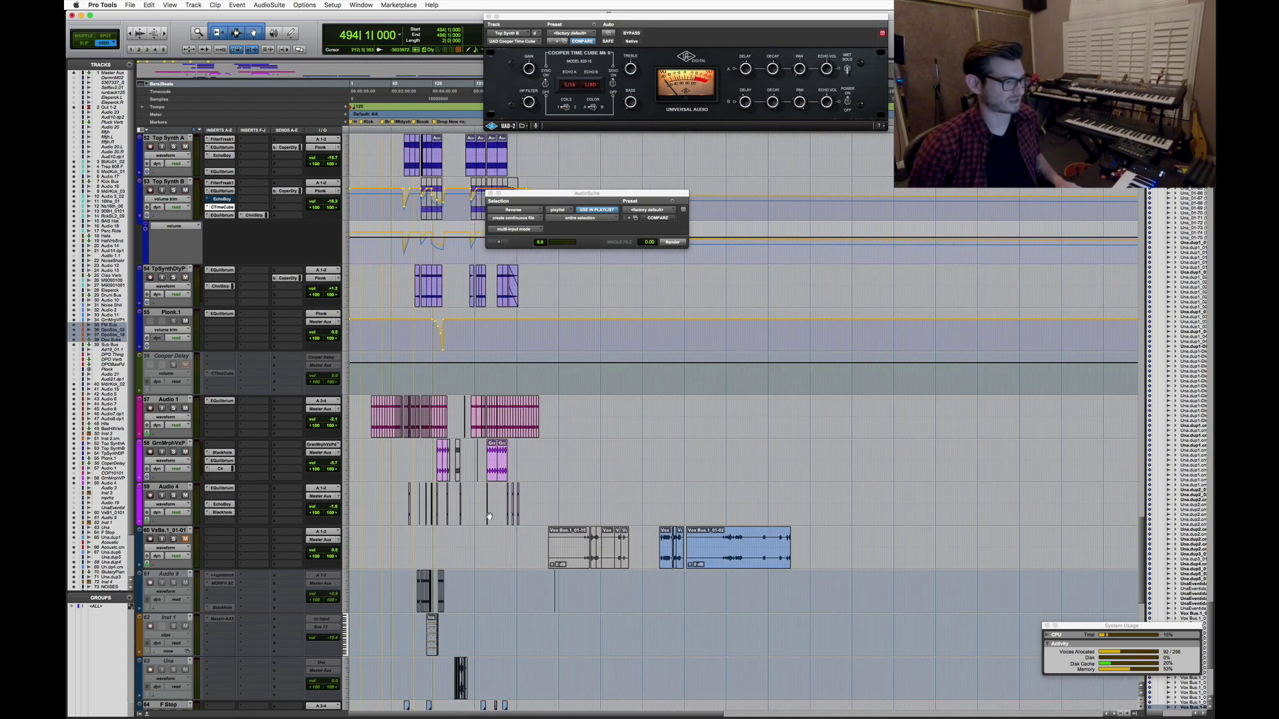
pyautogui.click(450, 497)
pyautogui.press('t')
pyautogui.press('t')
pyautogui.press('t')
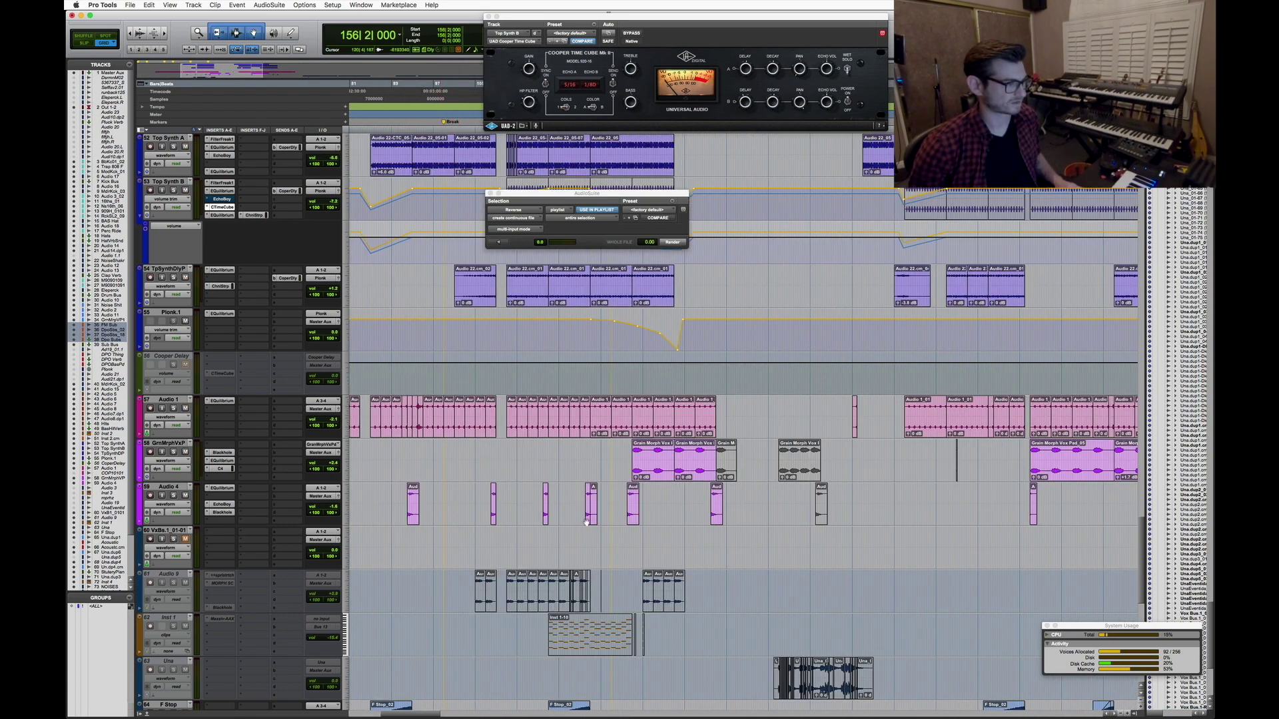
pyautogui.click(716, 523)
pyautogui.scroll(3, 716, 523)
pyautogui.press('space')
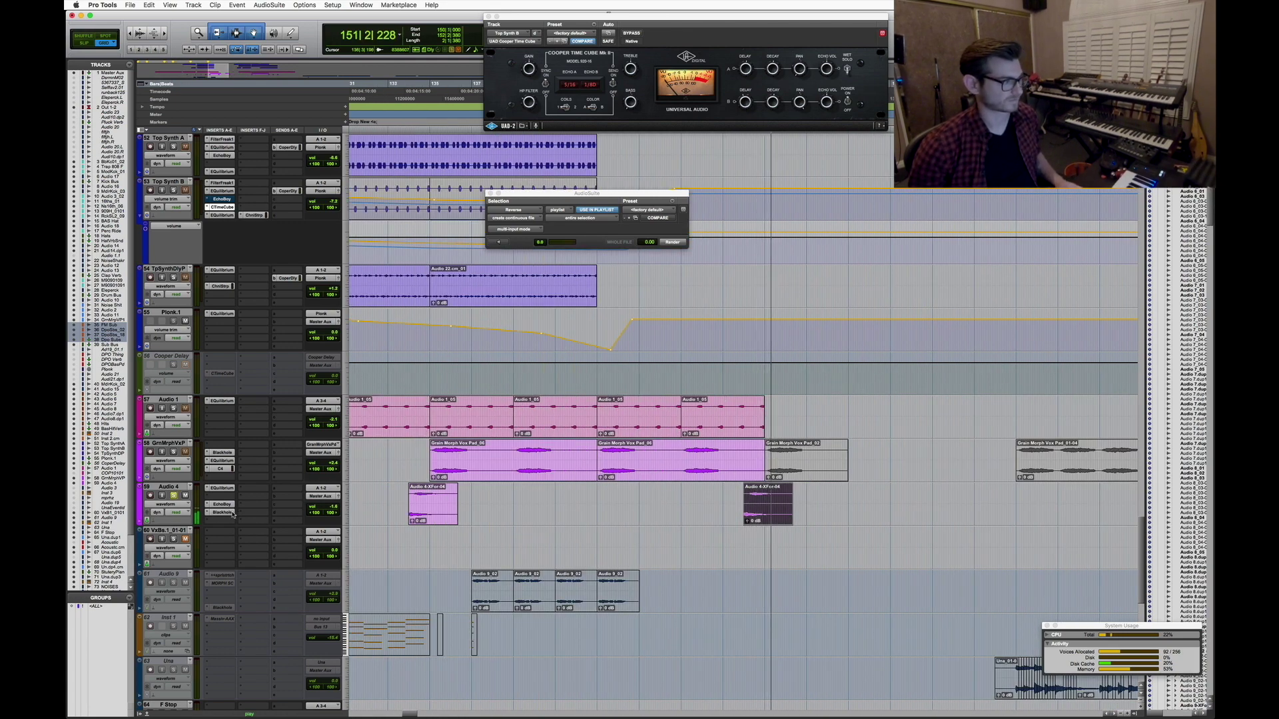
# Compare the Audio 4 clip with EchoBoy and Blackhole bypassed and active, opening both plug-ins to inspect their settings
pyautogui.scroll(4, 786, 557)
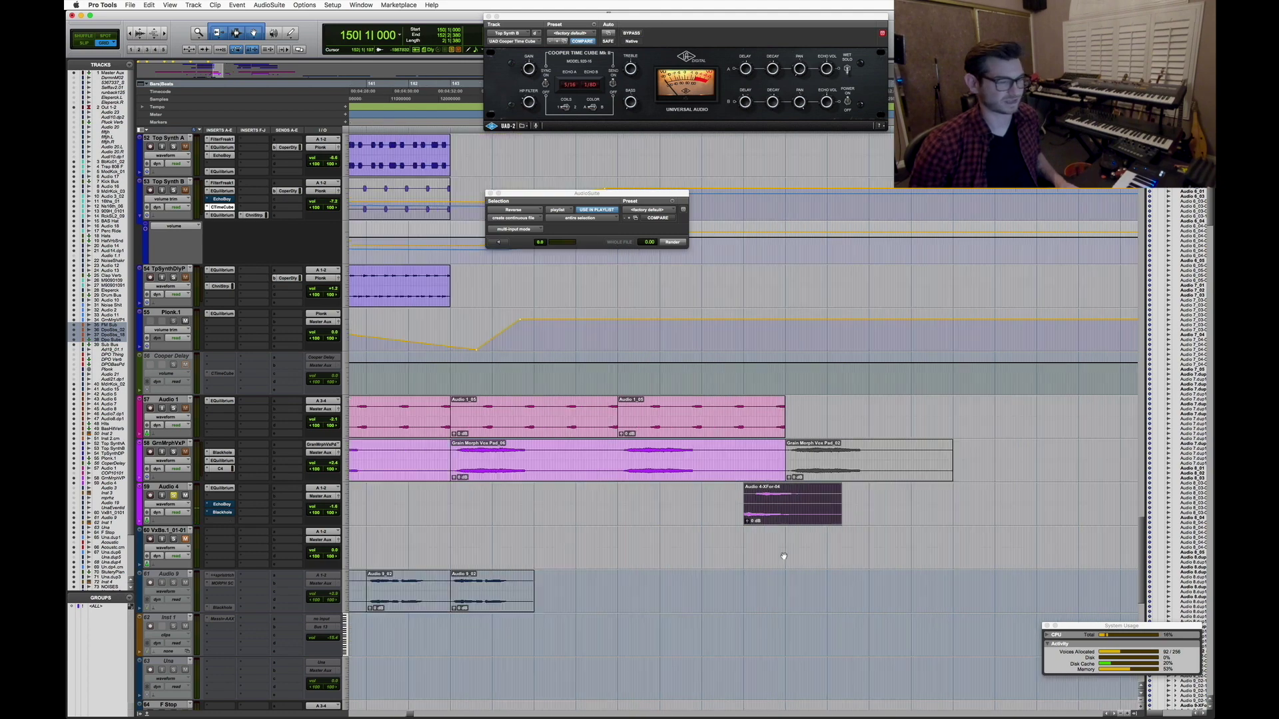
pyautogui.press('space')
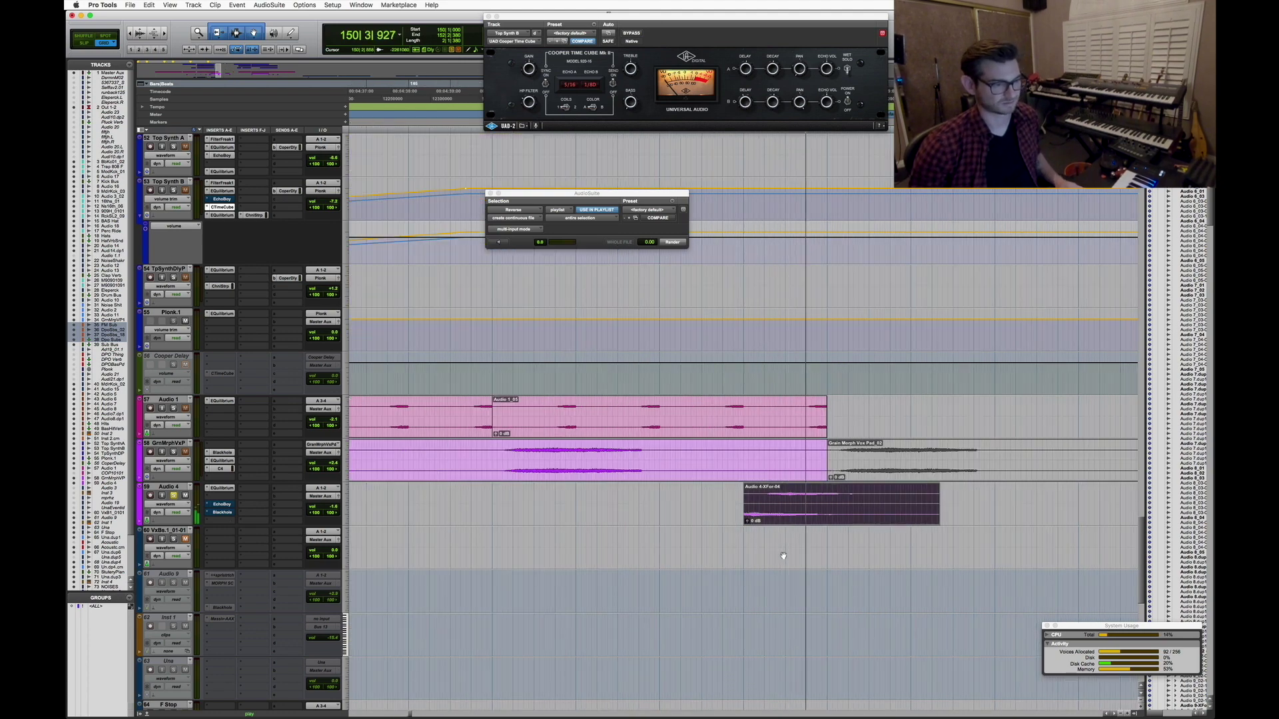
pyautogui.click(222, 505)
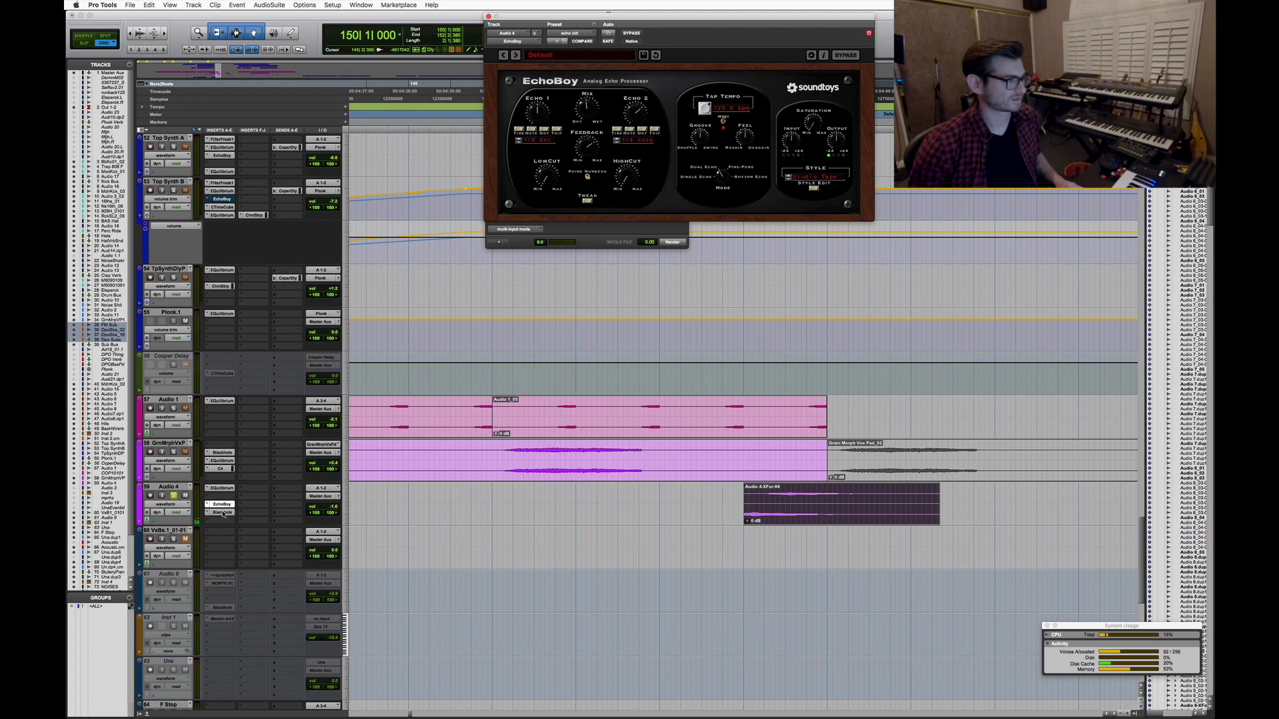
pyautogui.click(223, 513)
pyautogui.press('r')
pyautogui.press('r')
pyautogui.press('r')
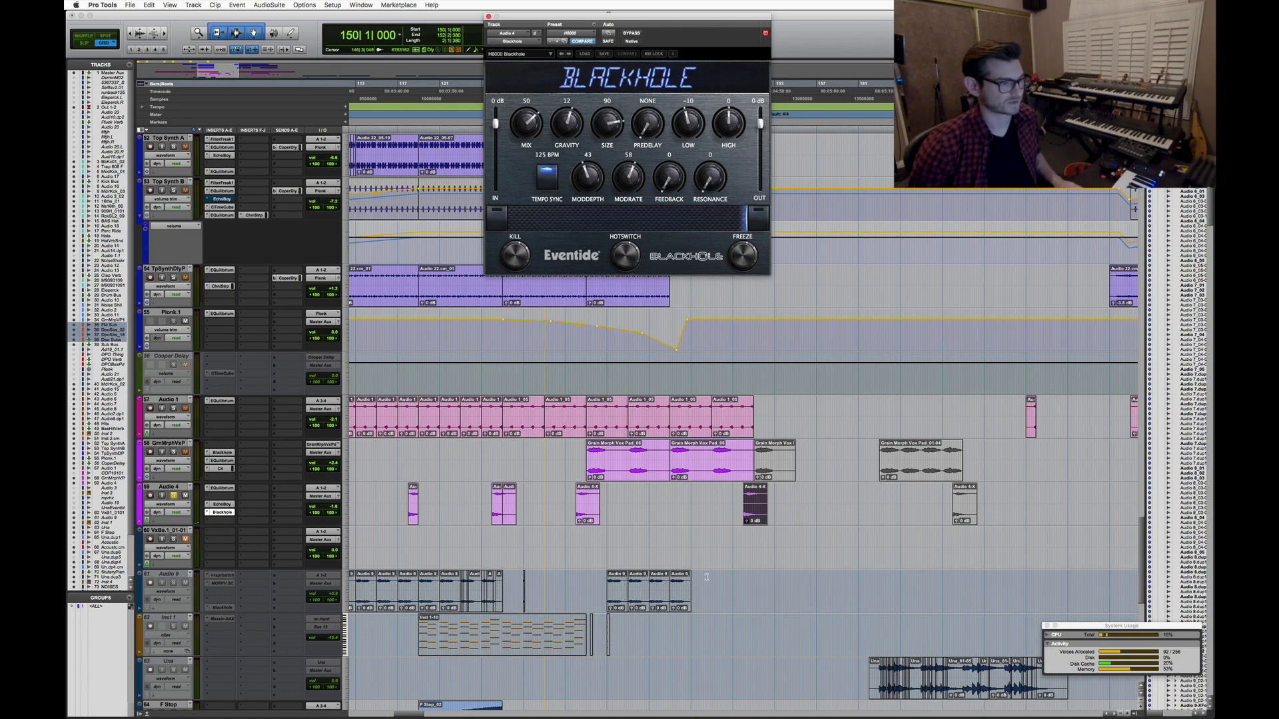
# Move the solo from Audio 4 to GrnMrphVxP and play the Grain Morph Vox Pad clip from 135|1|000
pyautogui.press('r')
pyautogui.click(685, 451)
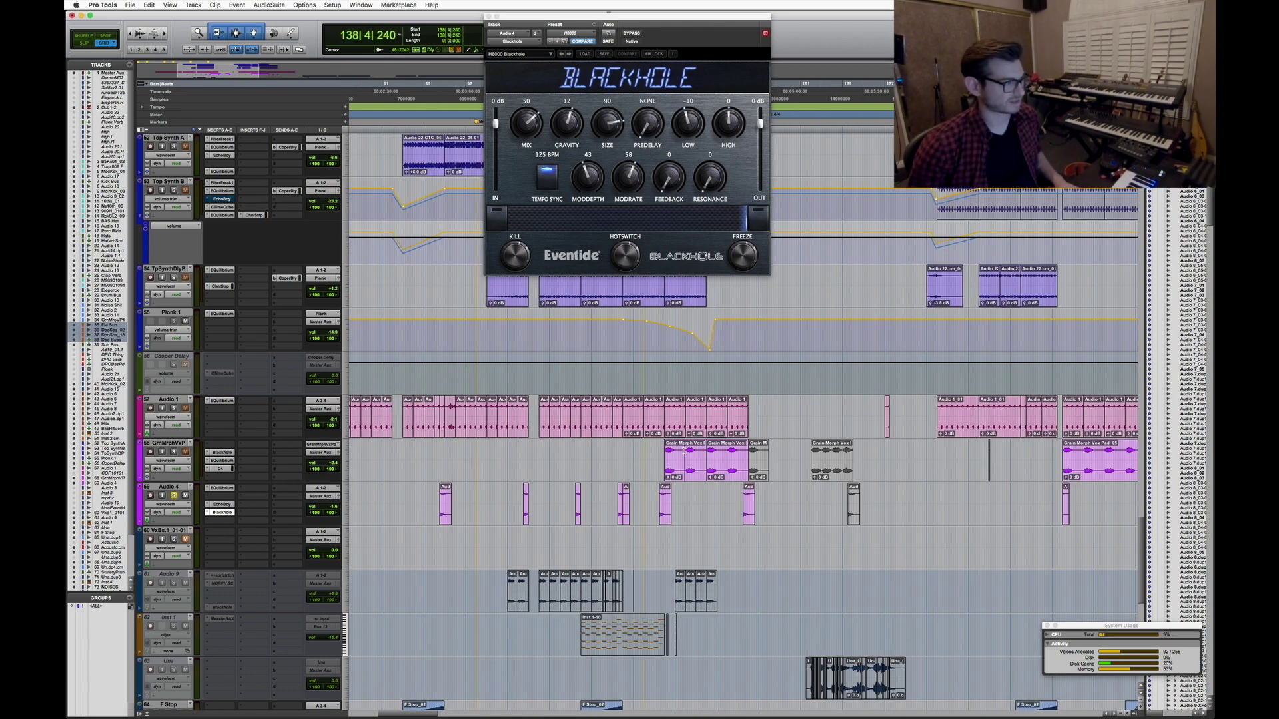
pyautogui.click(689, 469)
pyautogui.press('t')
pyautogui.press('t')
pyautogui.press('t')
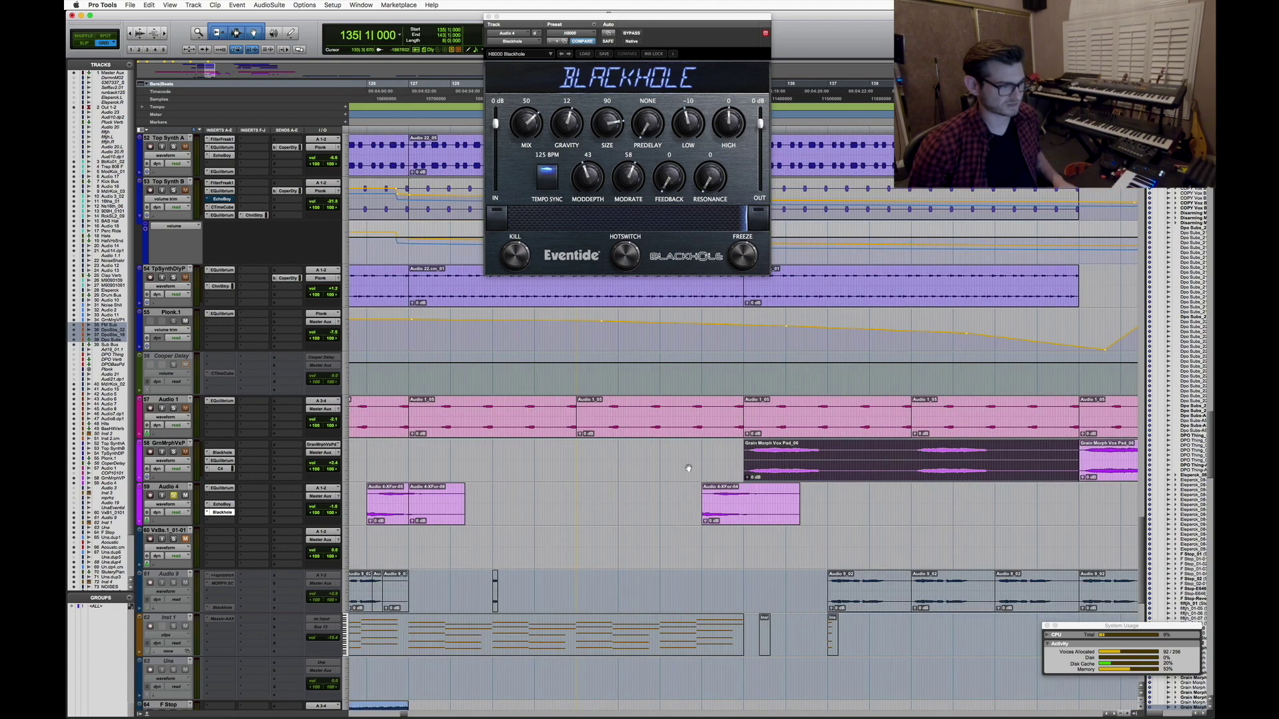
pyautogui.press('t')
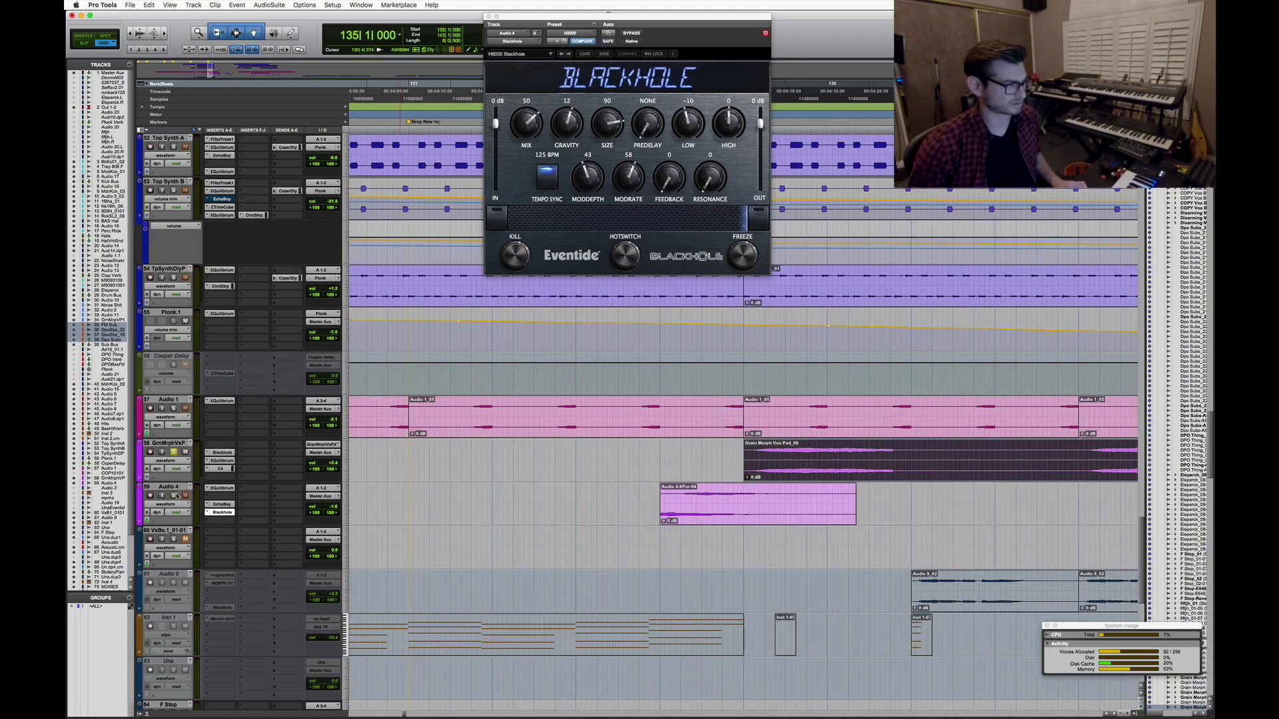
pyautogui.press('space')
pyautogui.press('r')
pyautogui.press('r')
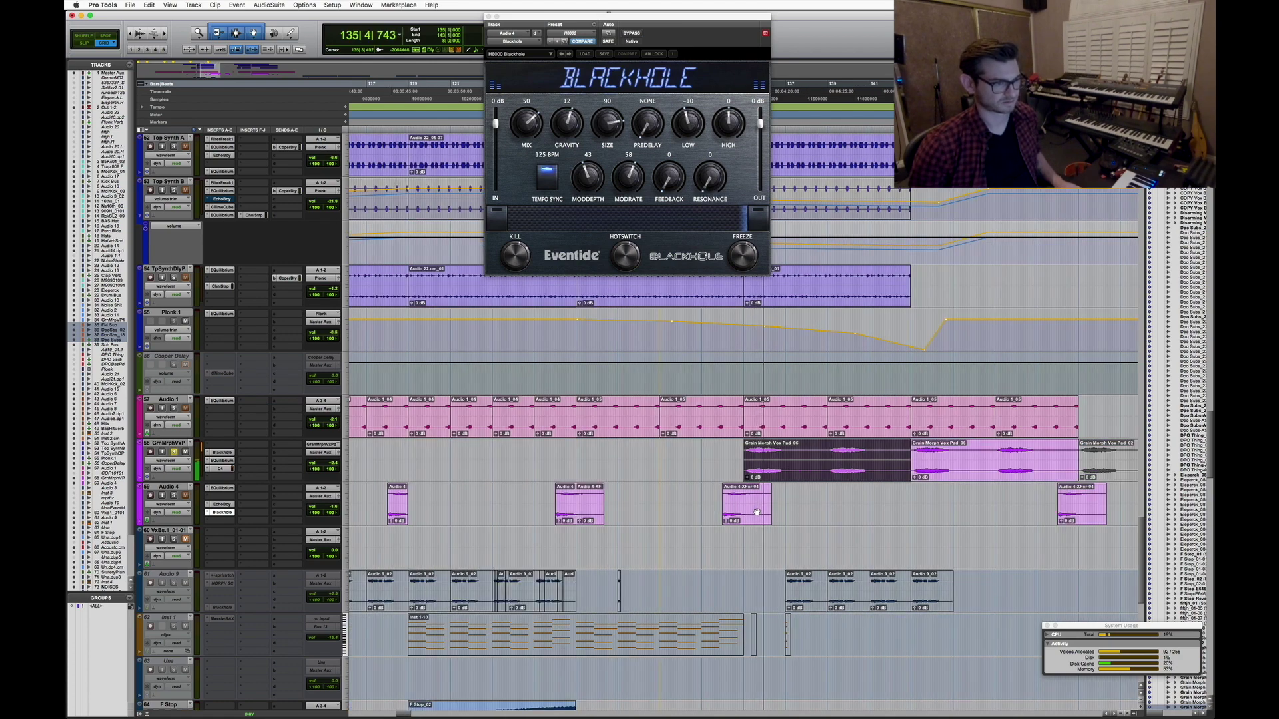
pyautogui.press('r')
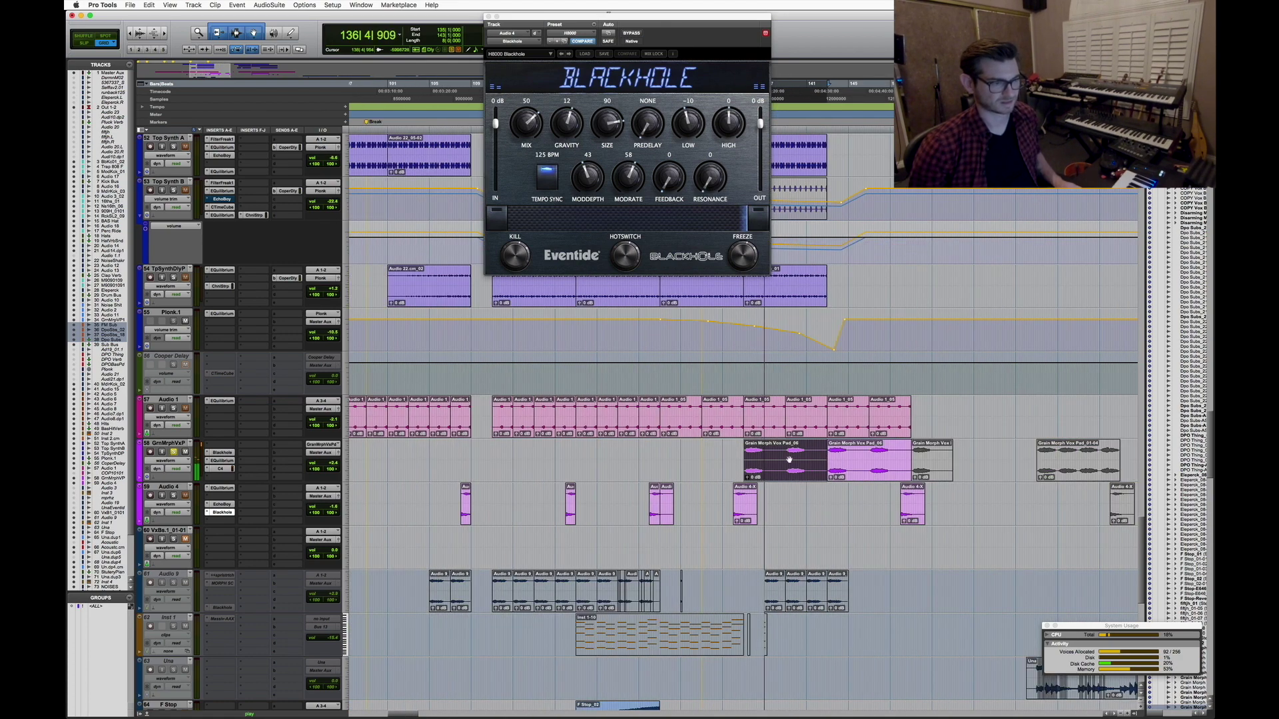
pyautogui.press('t')
pyautogui.press('t')
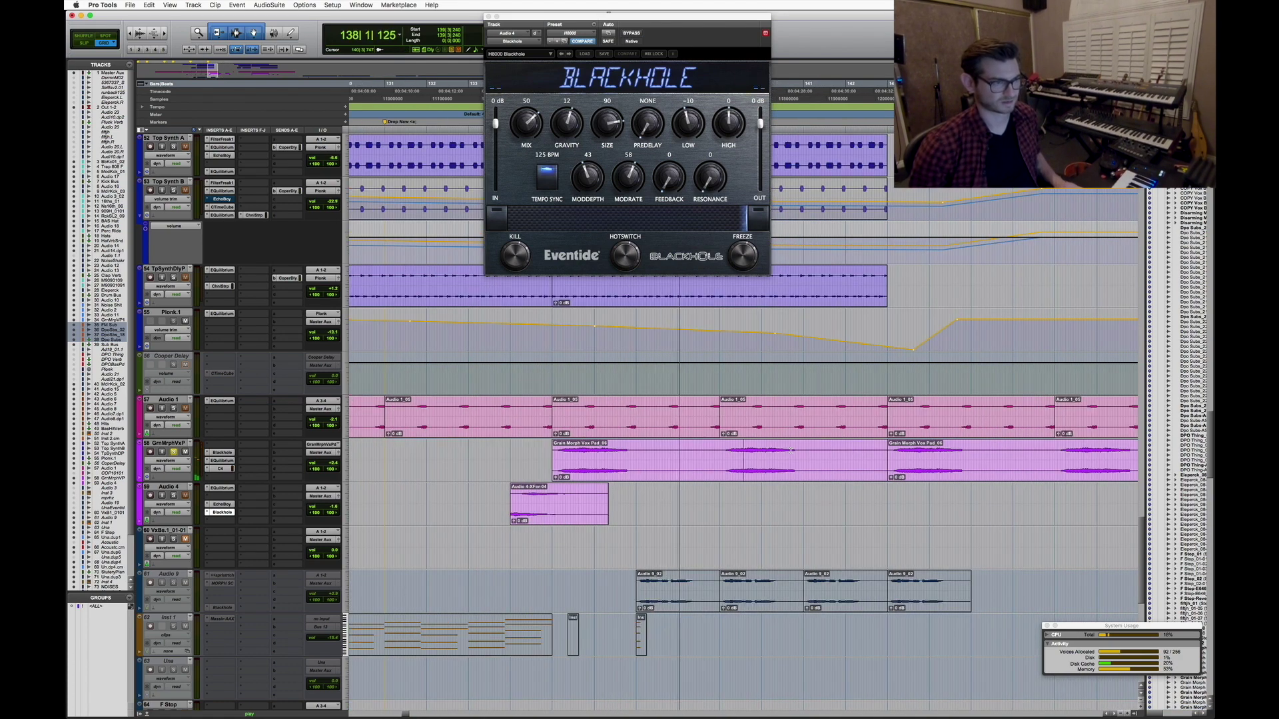
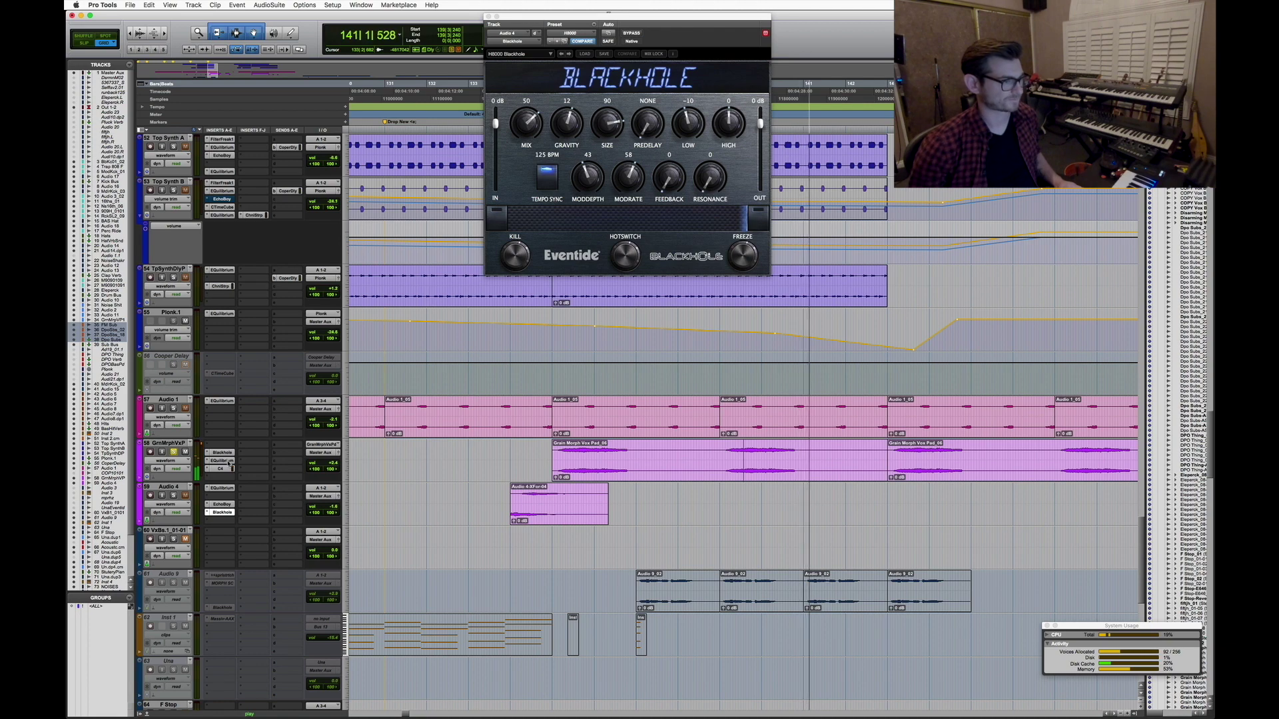
# Re-enable Blackhole, Equilibrium and C4 on GrnMrphVxP, play the Grain Morph Vox Pad clip from 139|1|480, and close the Blackhole window
pyautogui.press('space')
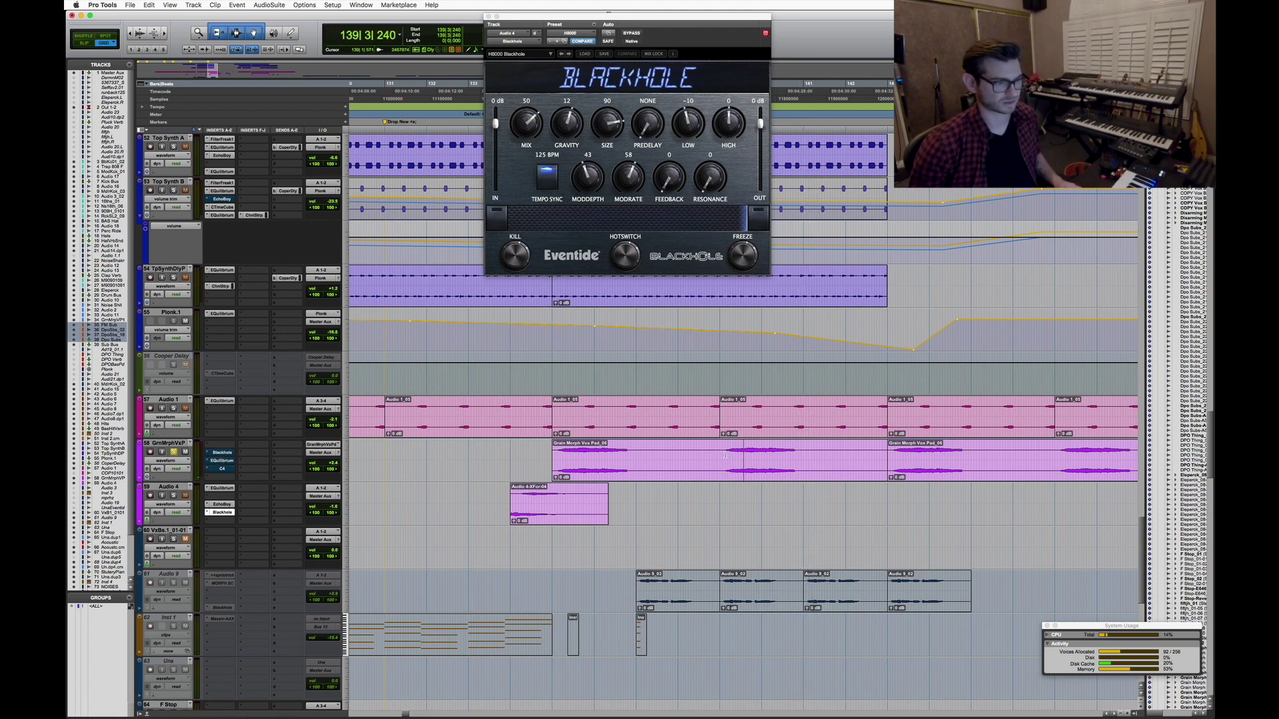
pyautogui.press('space')
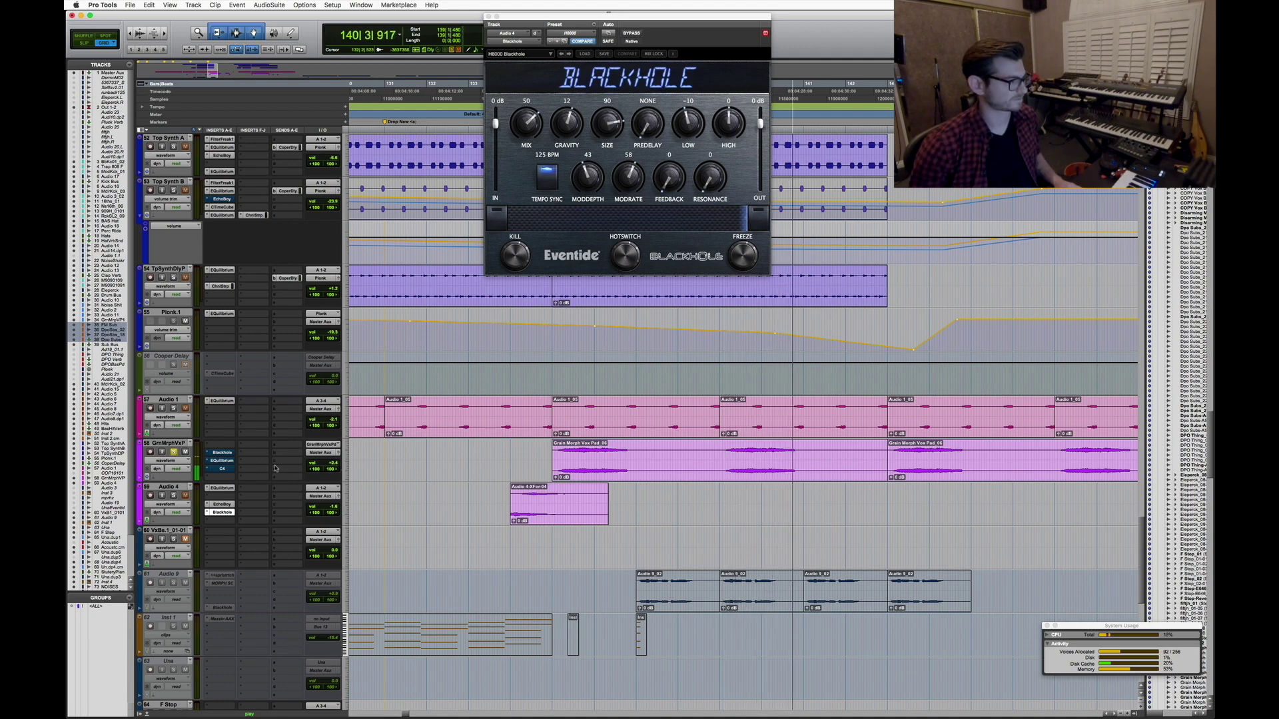
pyautogui.press('space')
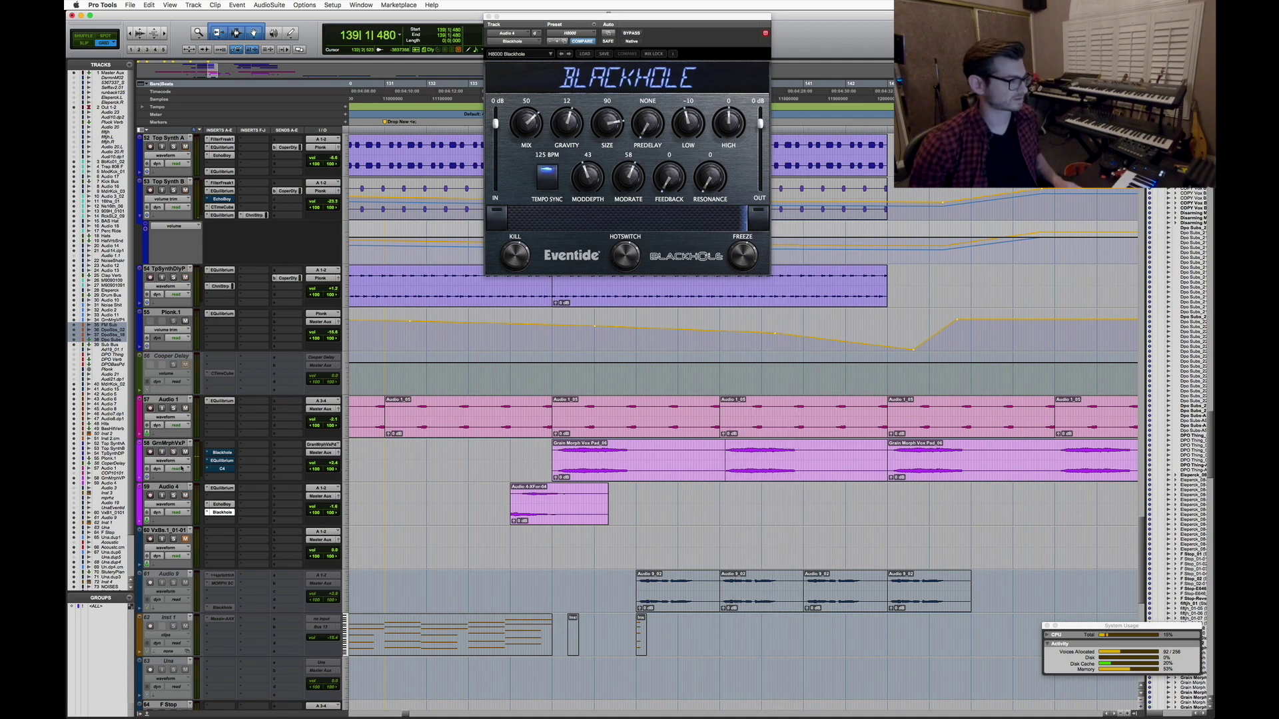
pyautogui.press('r')
pyautogui.press('r')
pyautogui.scroll(-3, 579, 480)
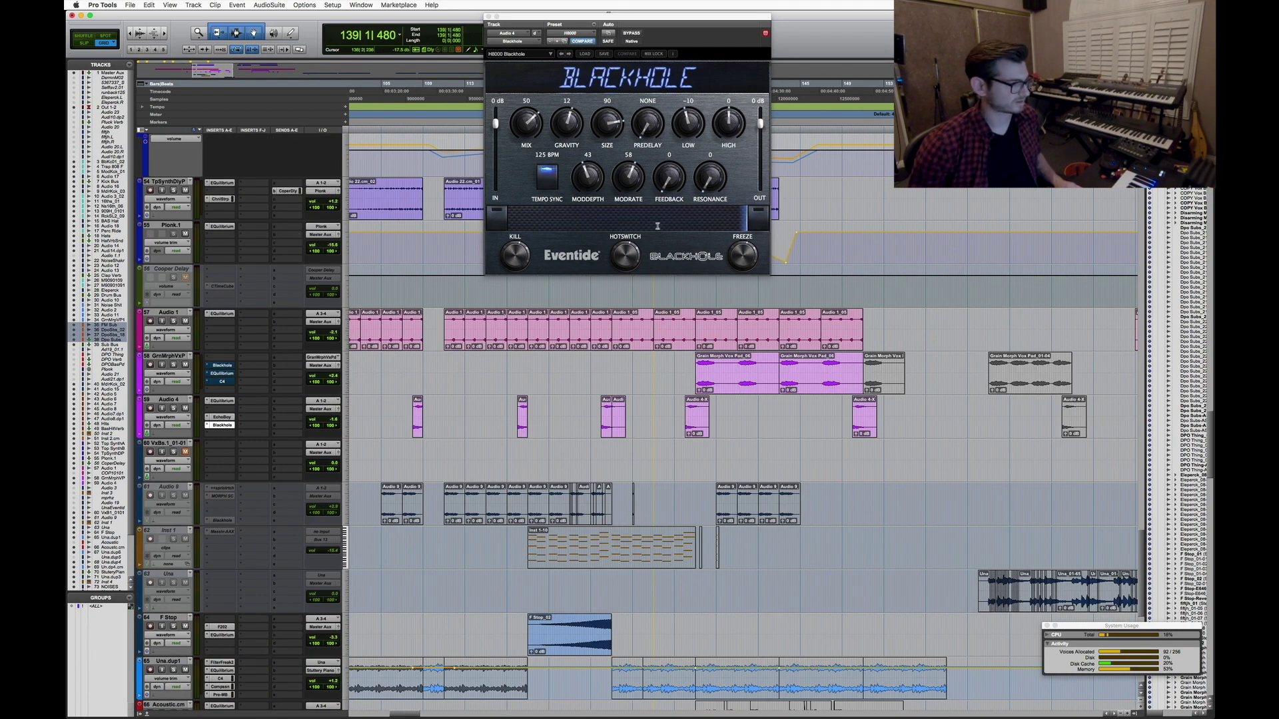
pyautogui.click(489, 16)
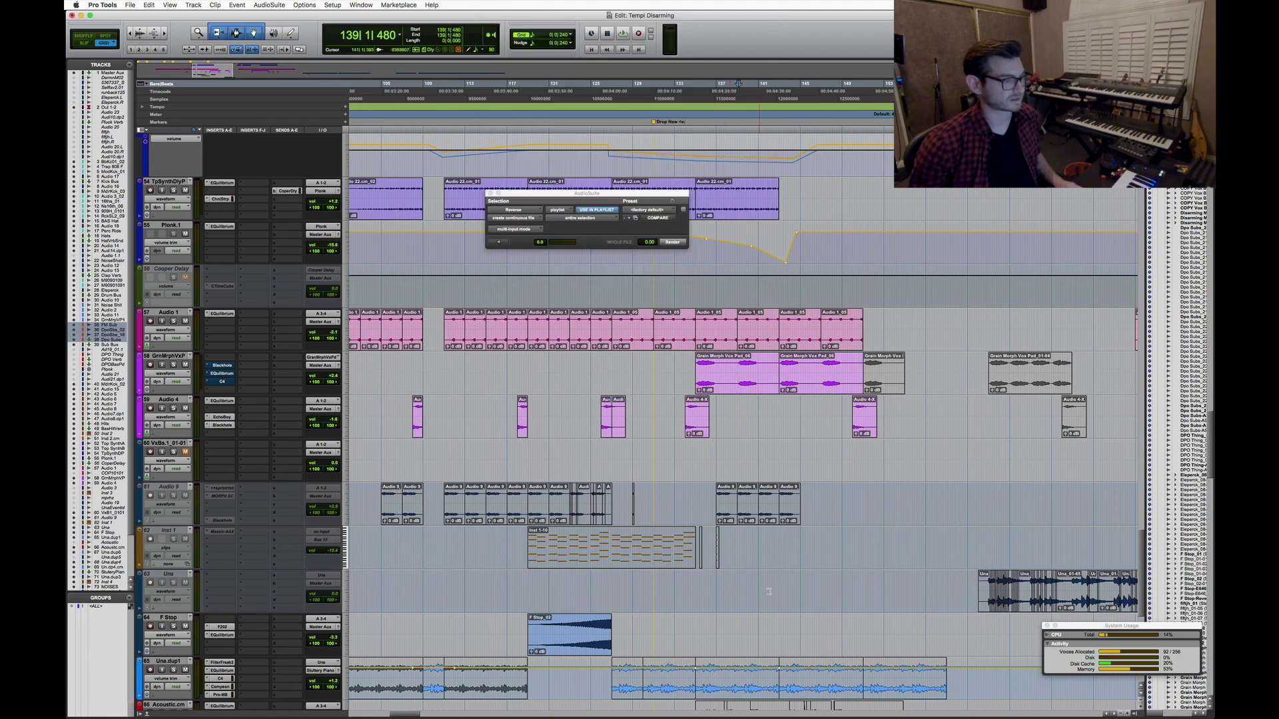
# Make the inactive Audio 9 and Inst 1 tracks active
pyautogui.click(717, 445)
pyautogui.press('t')
pyautogui.press('t')
pyautogui.press('t')
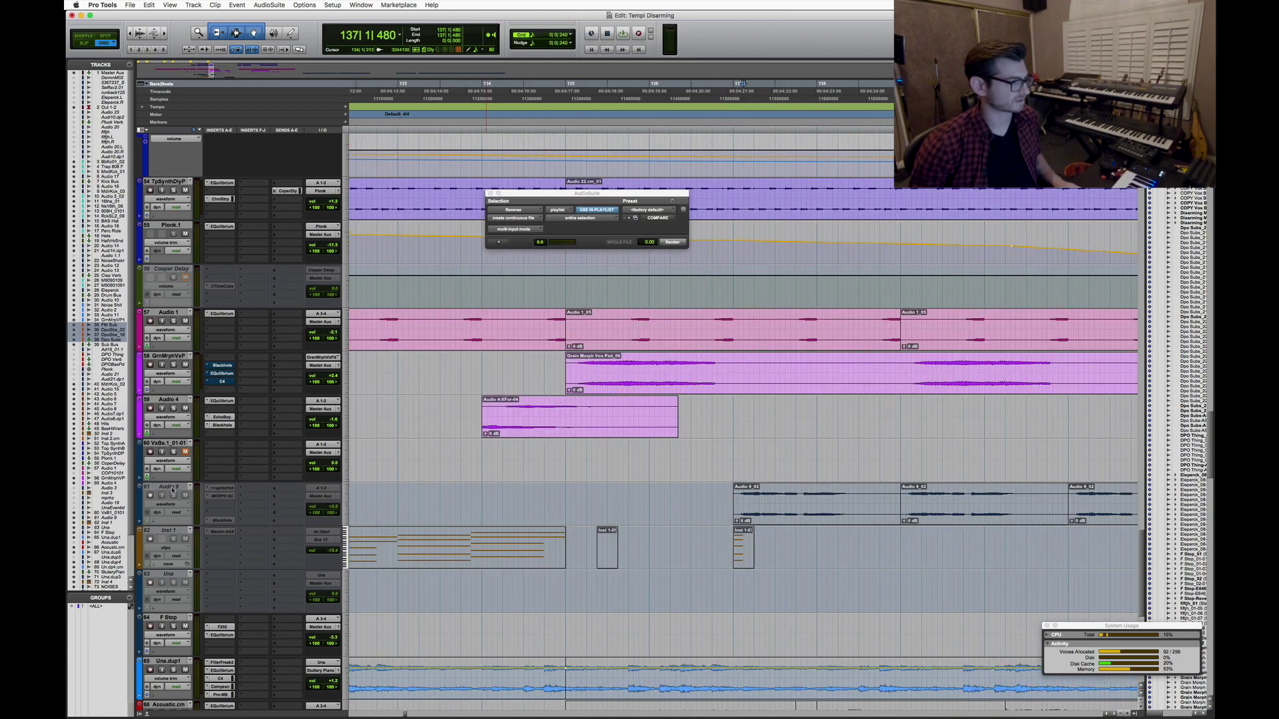
pyautogui.click(168, 486)
pyautogui.keyDown('shift'); pyautogui.click(167, 530); pyautogui.keyUp('shift')
pyautogui.rightClick(167, 529)
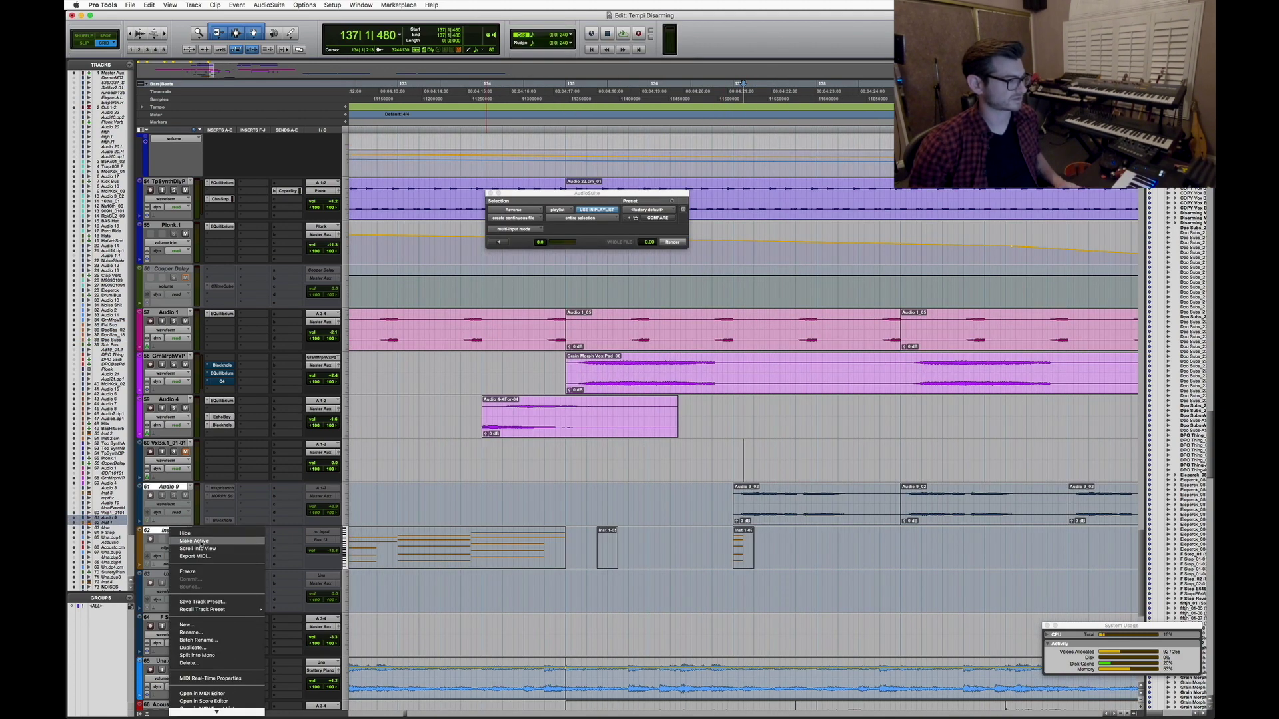
pyautogui.click(190, 541)
# Solo Audio 9, select its clip at 137|1|000 and play it
pyautogui.tripleClick(578, 517)
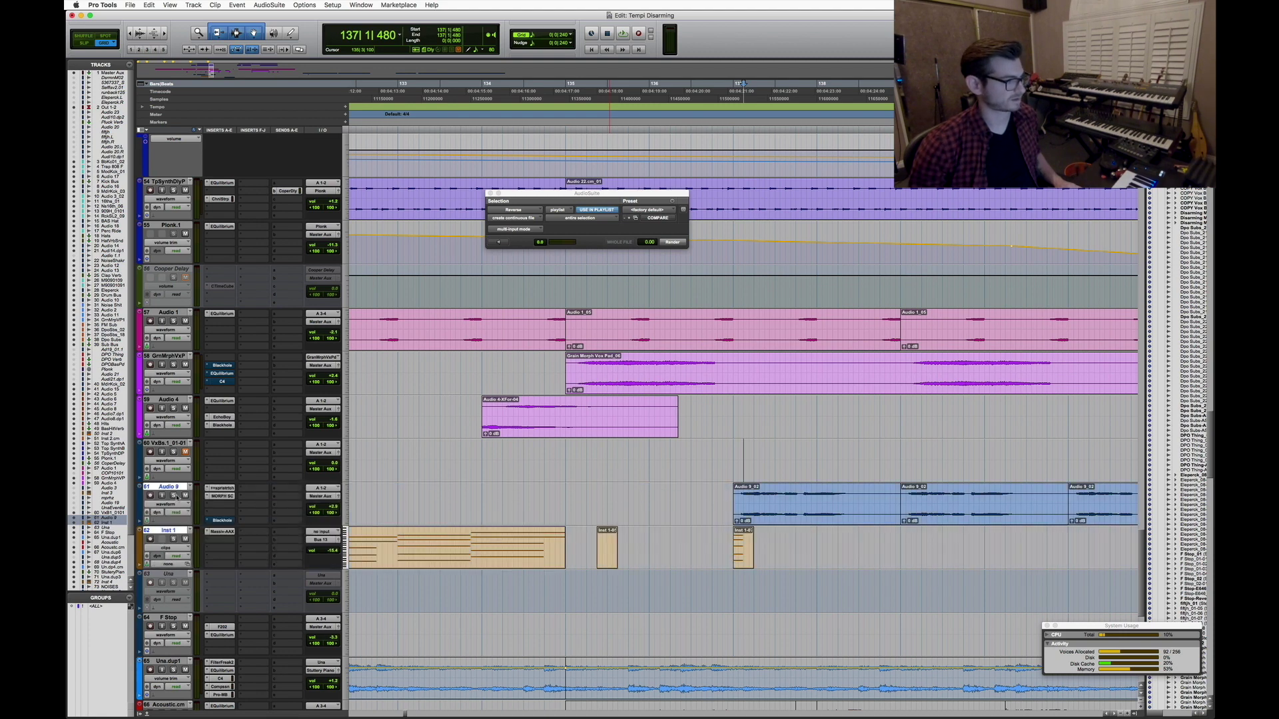
pyautogui.click(803, 510)
pyautogui.press('space')
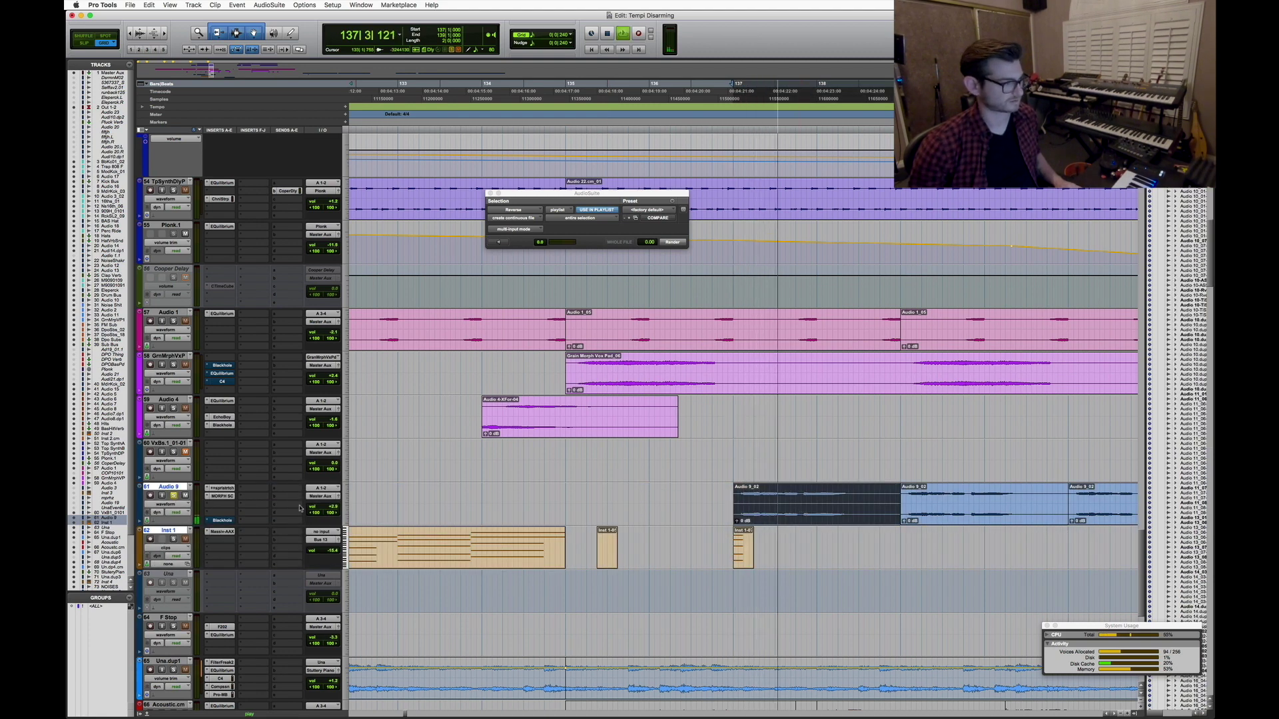
pyautogui.press('space')
pyautogui.press('space')
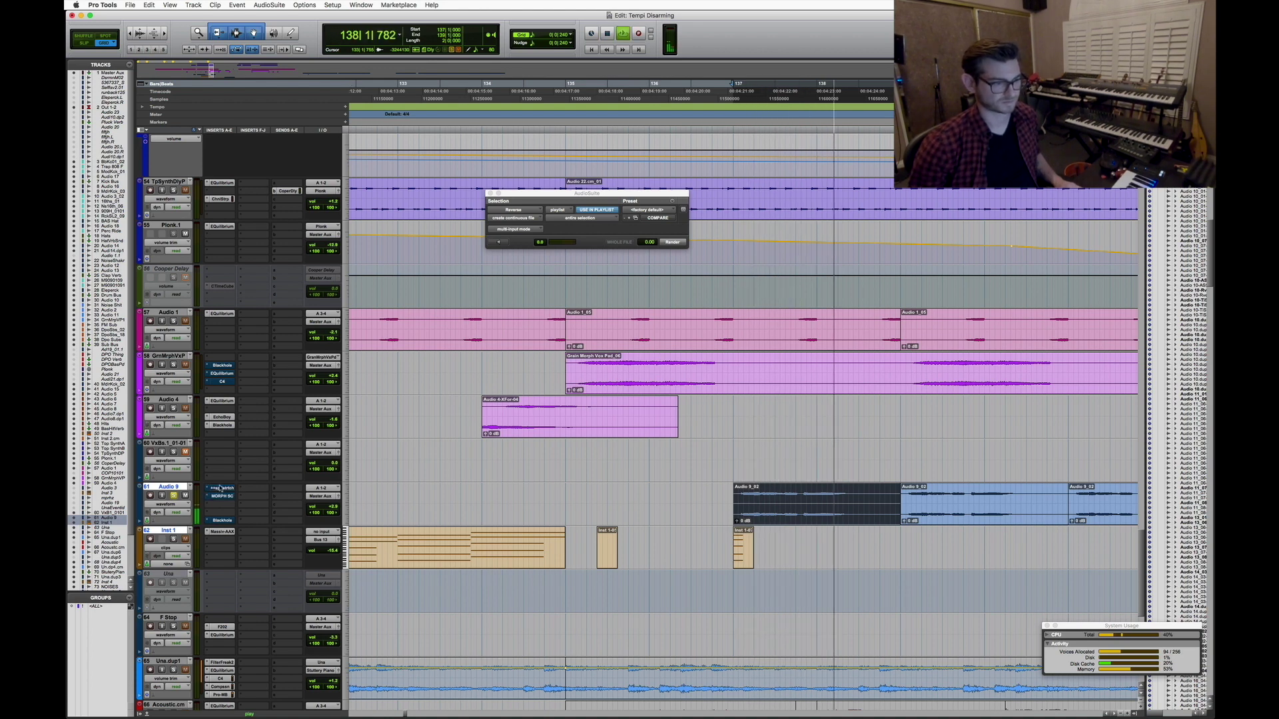
pyautogui.press('space')
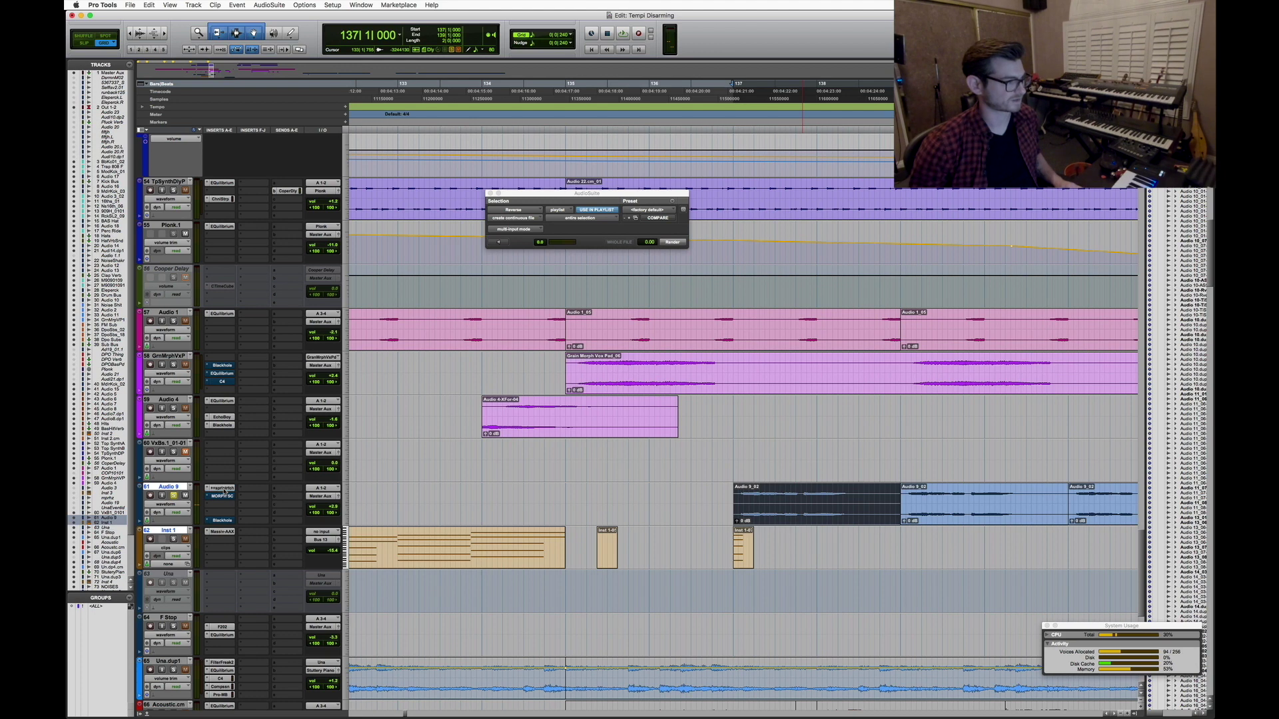
# Inspect ++spiralstretch on Audio 9, play the clip with it bypassed, and open the MORPH SC settings
pyautogui.click(223, 490)
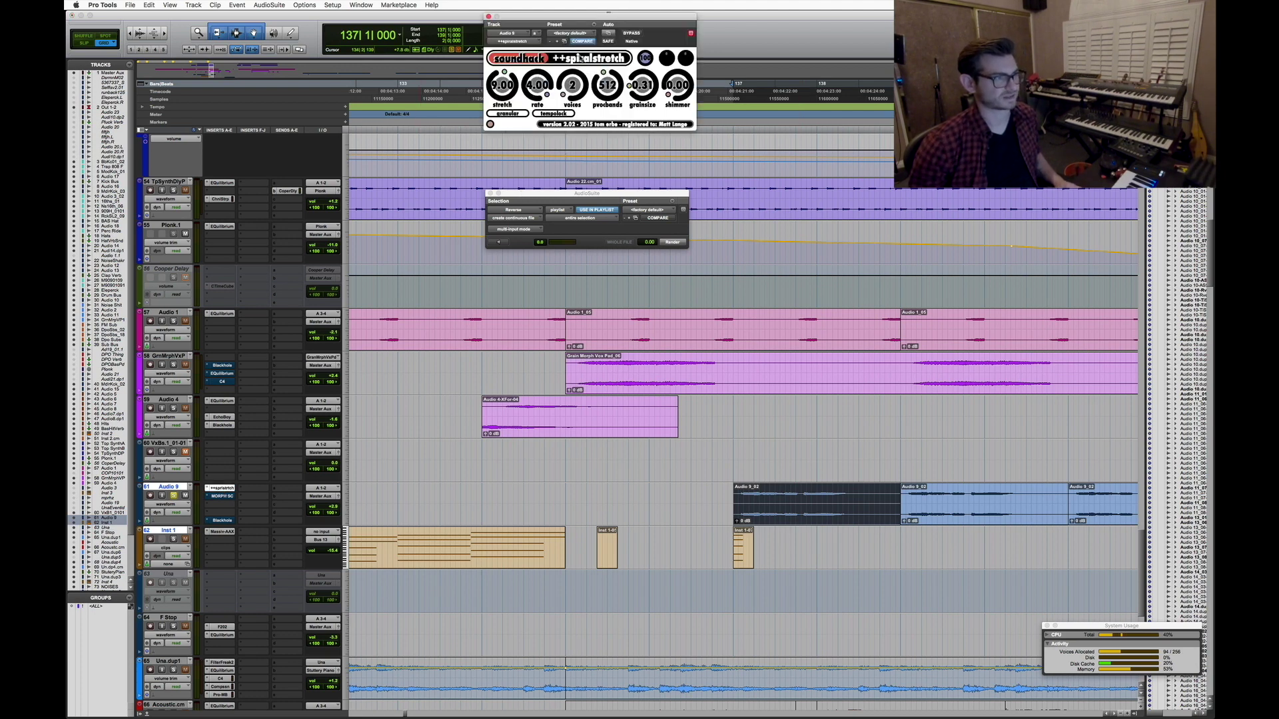
pyautogui.press('space')
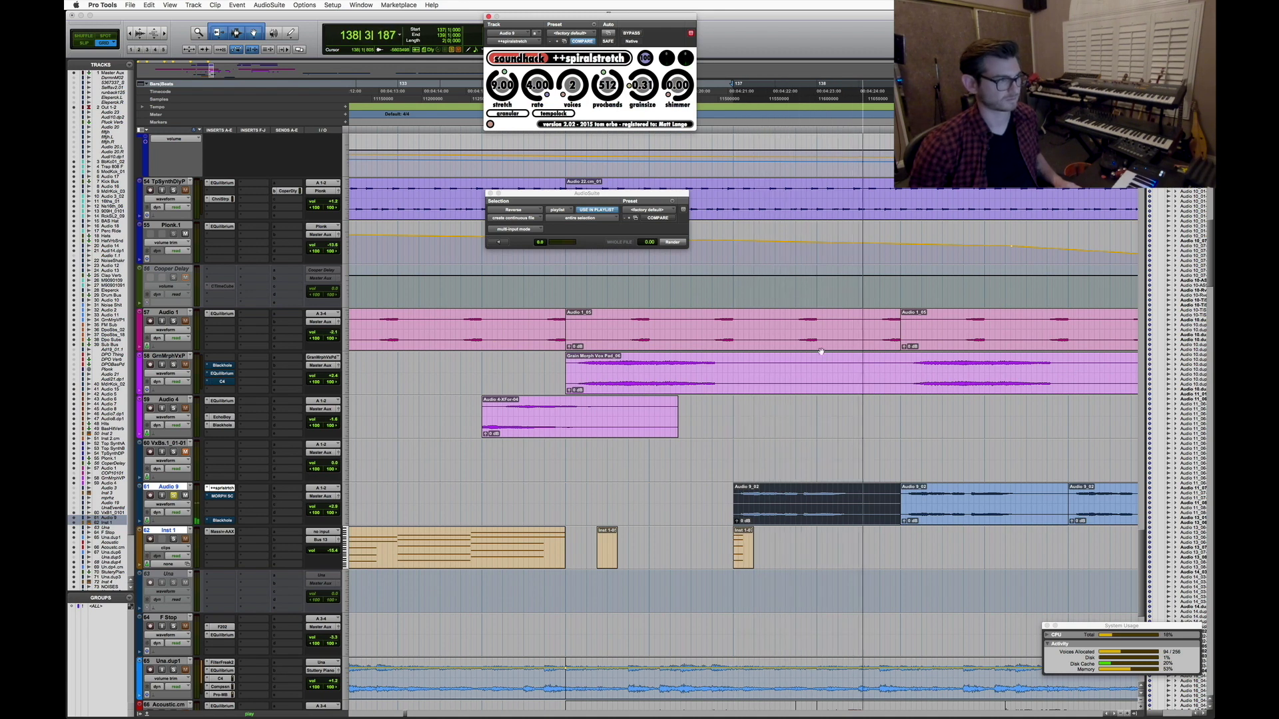
pyautogui.press('space')
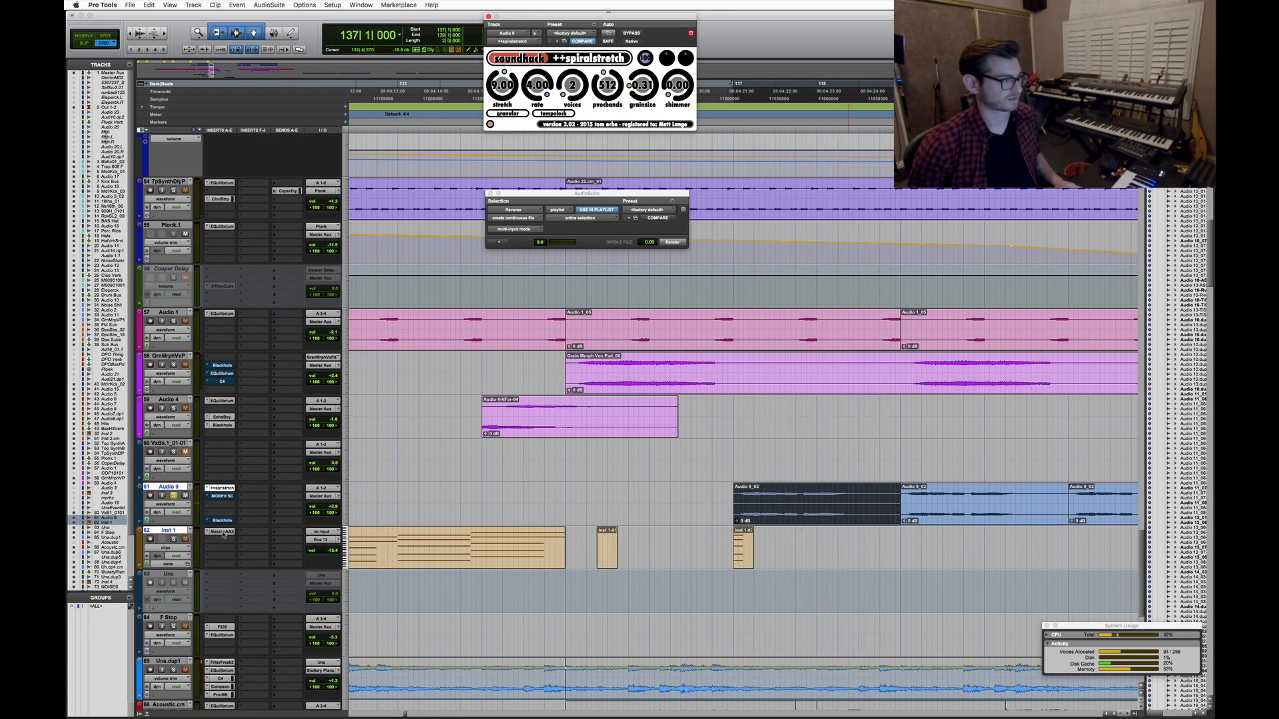
pyautogui.click(225, 497)
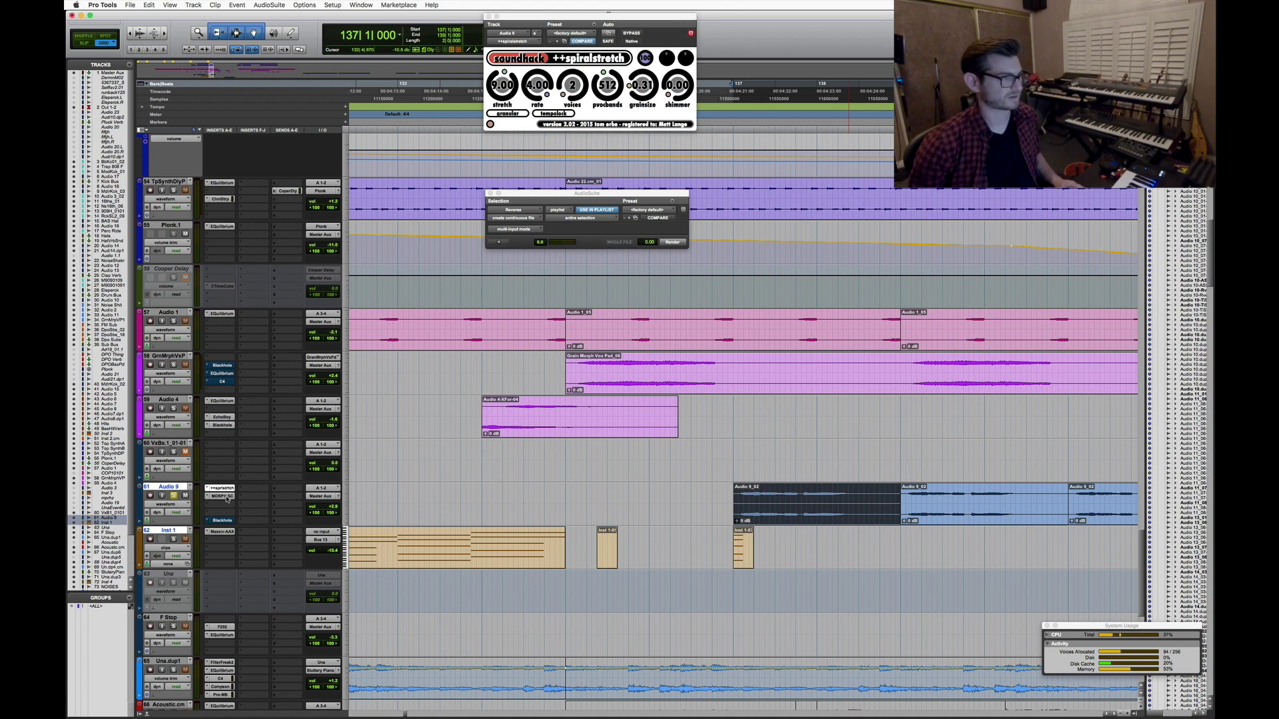
pyautogui.click(223, 497)
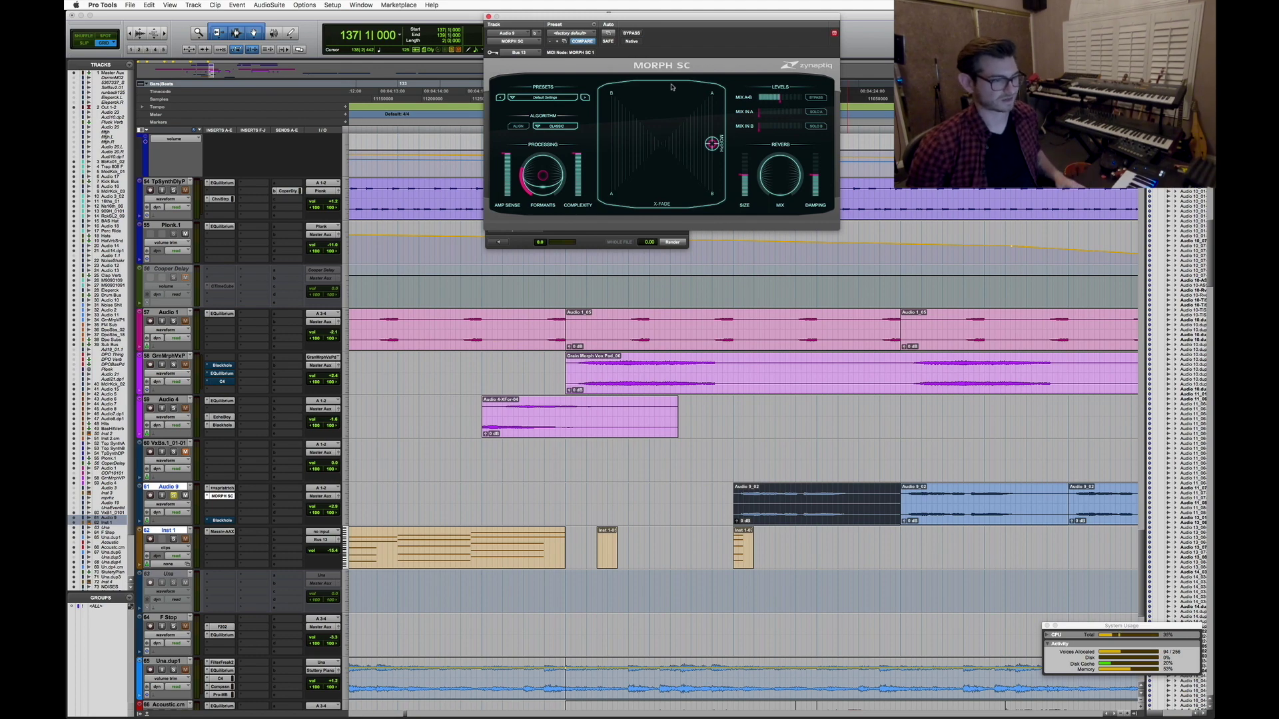
# Move MORPH SC's control point to the bottom of its Morph edge and play the Inst 1 clip from 119|1|000
pyautogui.press('r')
pyautogui.scroll(-2, 802, 529)
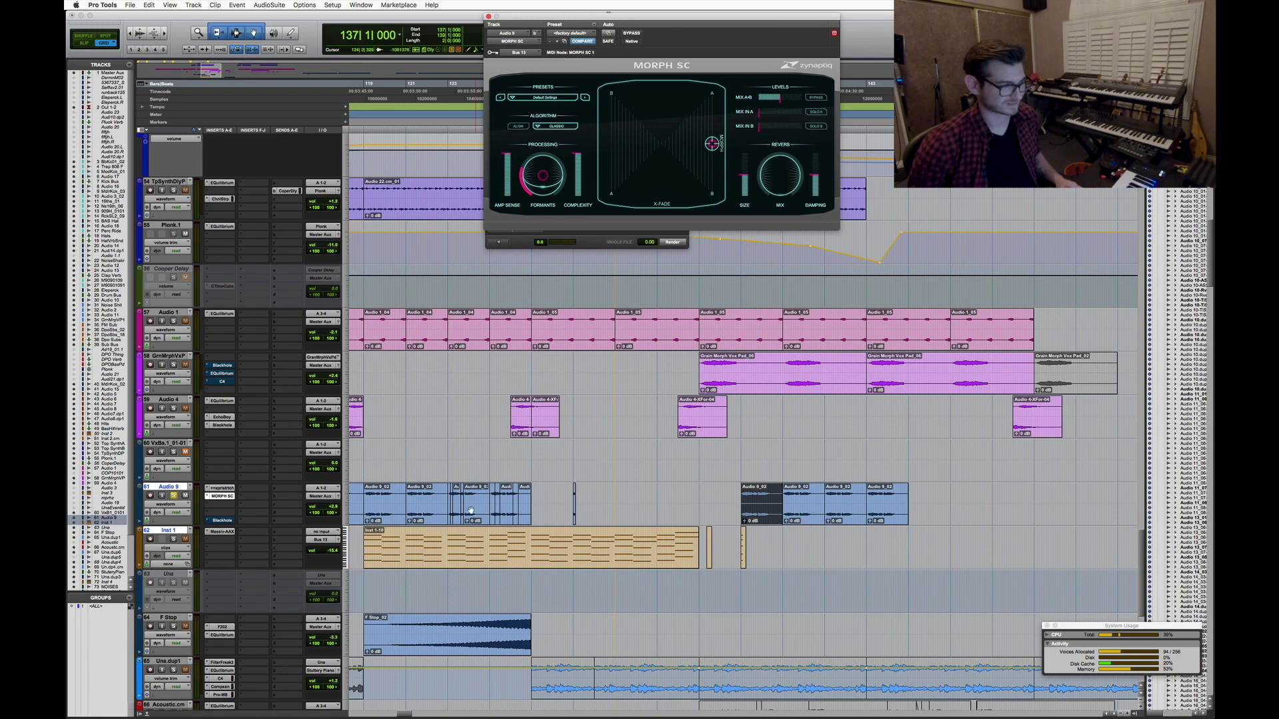
pyautogui.click(386, 516)
pyautogui.scroll(2, 385, 509)
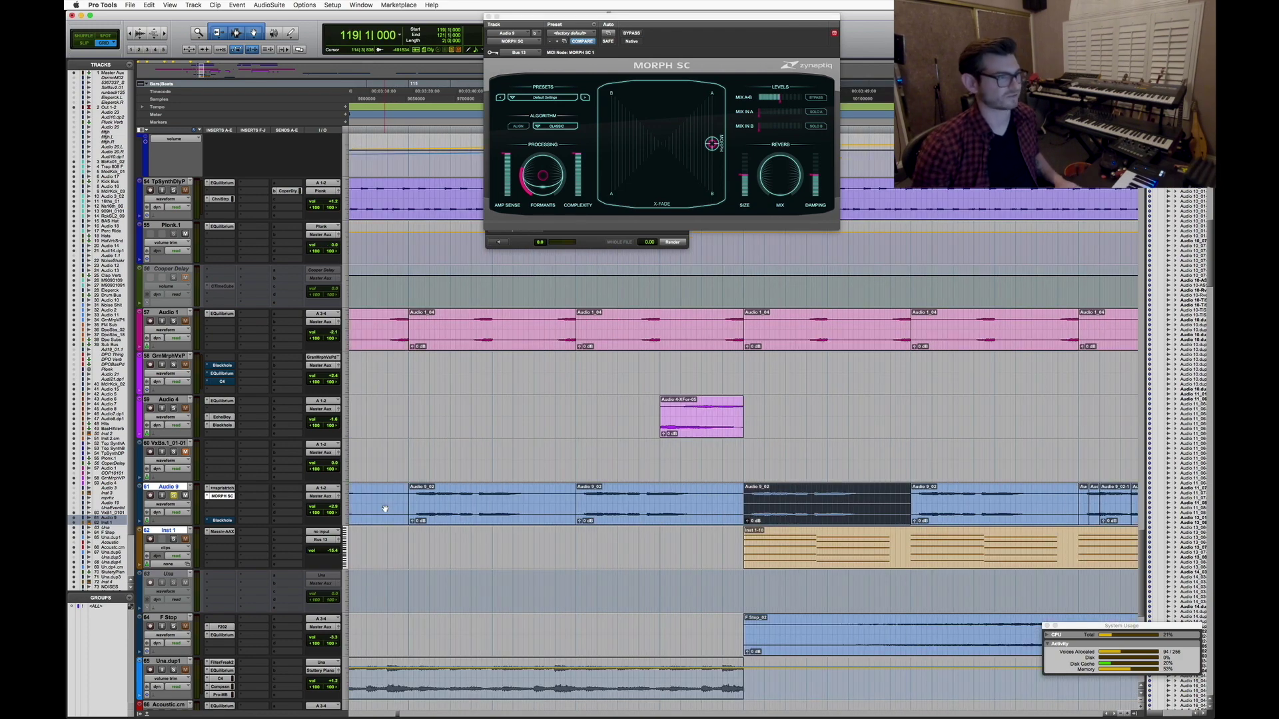
pyautogui.scroll(1, 385, 509)
pyautogui.scroll(-2, 268, 510)
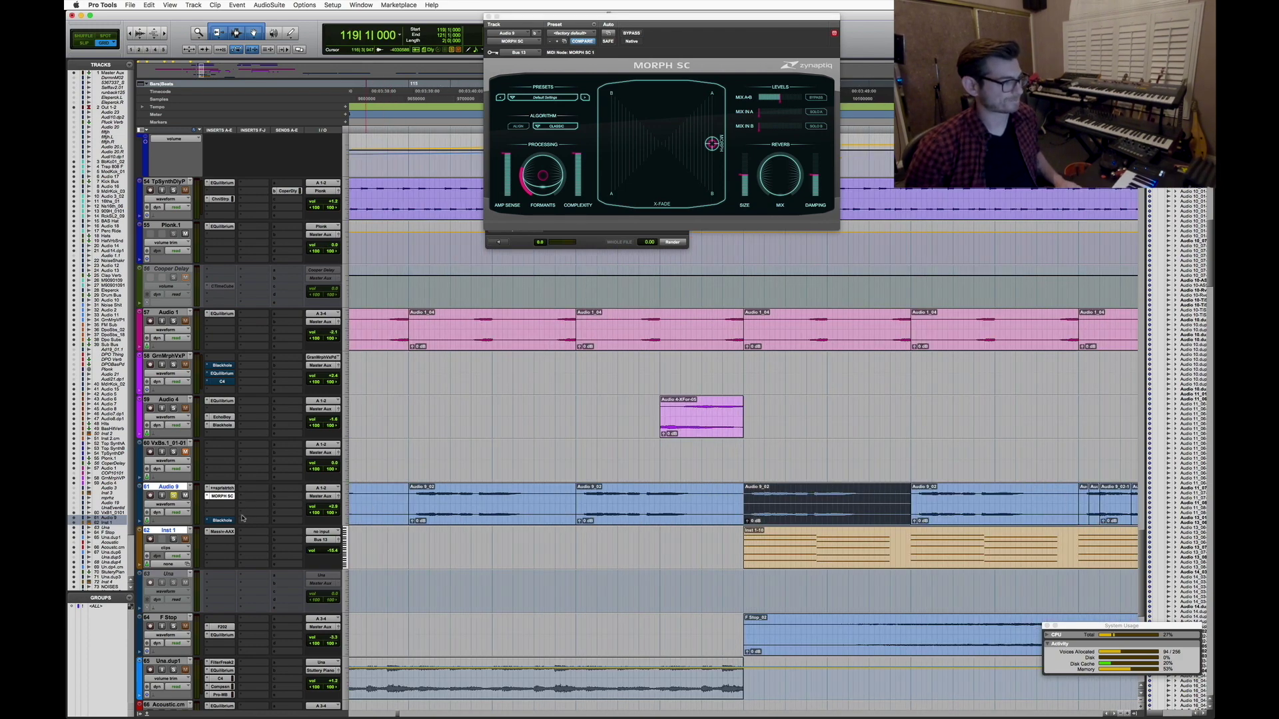
pyautogui.click(714, 148)
pyautogui.click(790, 558)
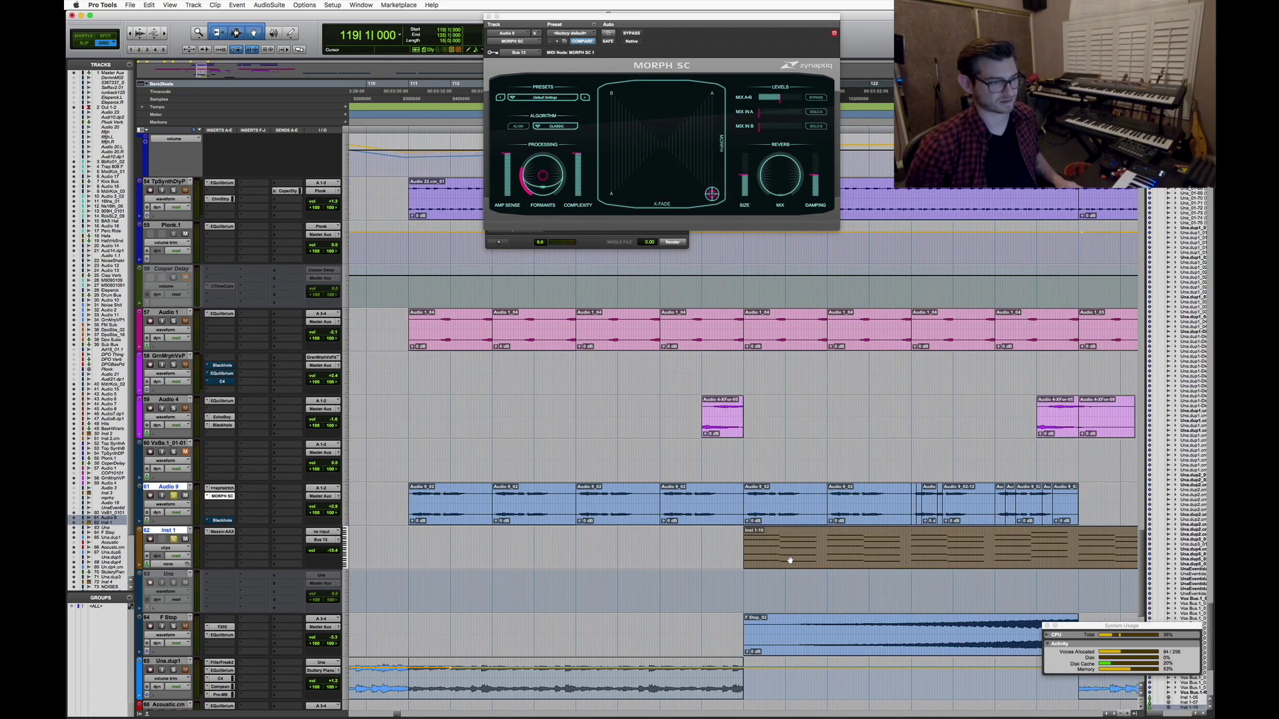
pyautogui.press('space')
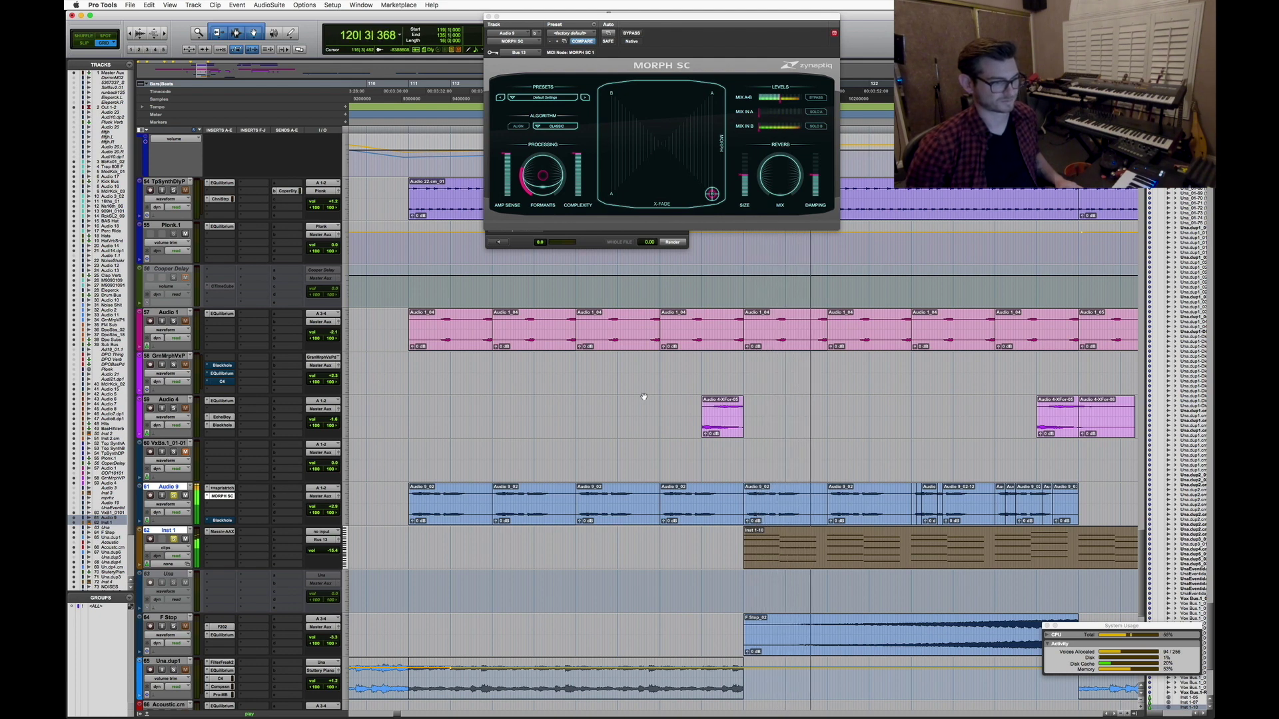
pyautogui.press('space')
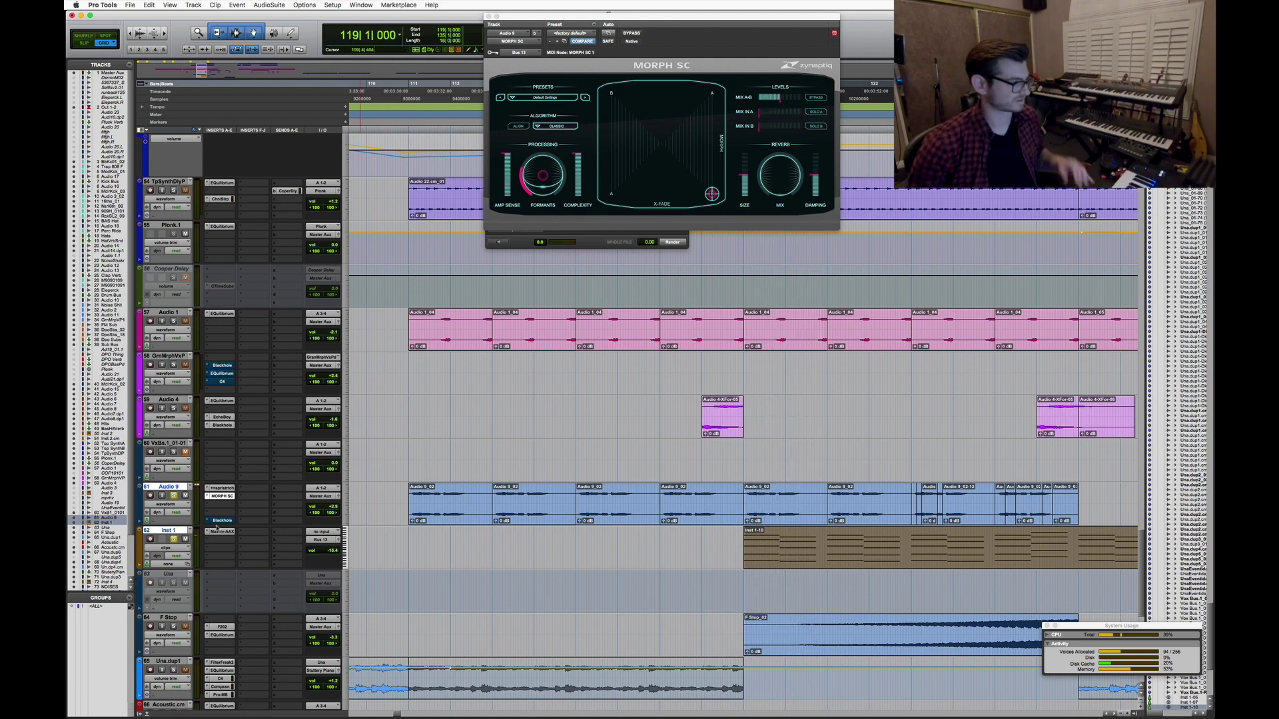
# Sweep MORPH SC's control point from the top to the middle of the Morph edge during playback from 119|1|000
pyautogui.moveTo(715, 196); pyautogui.dragTo(737, 130)
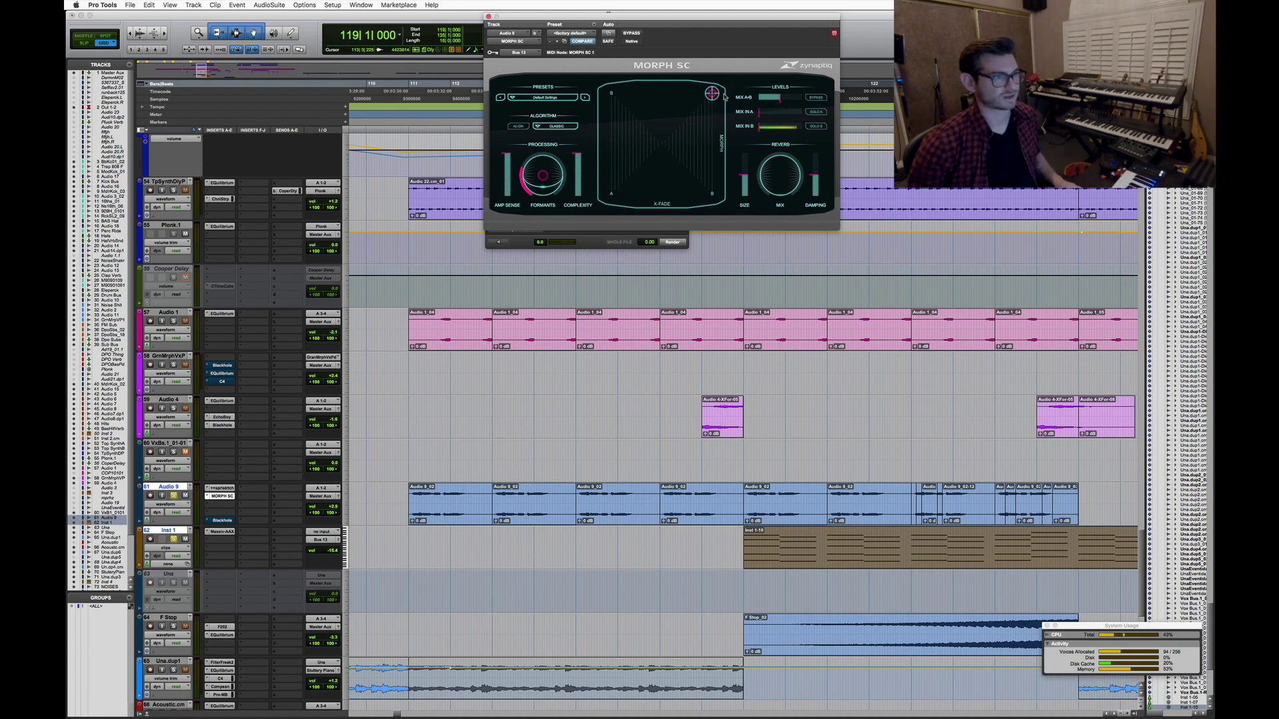
pyautogui.press('space')
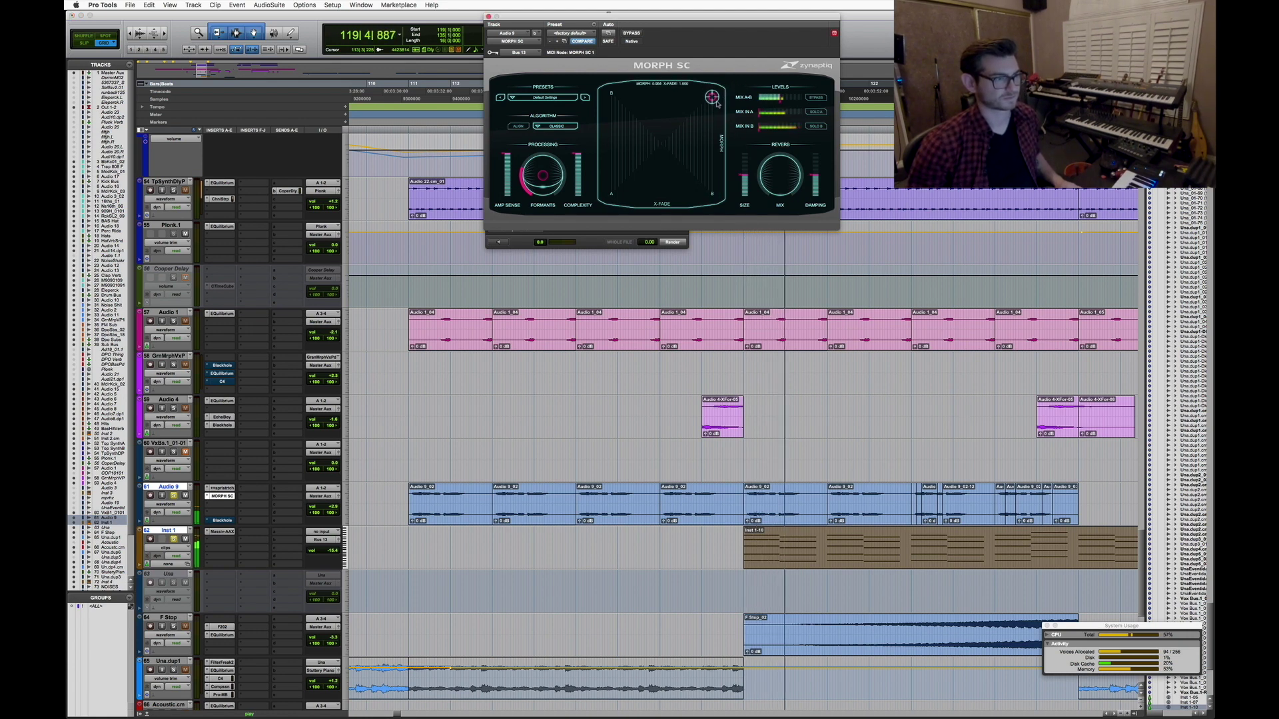
pyautogui.moveTo(716, 104); pyautogui.dragTo(722, 145)
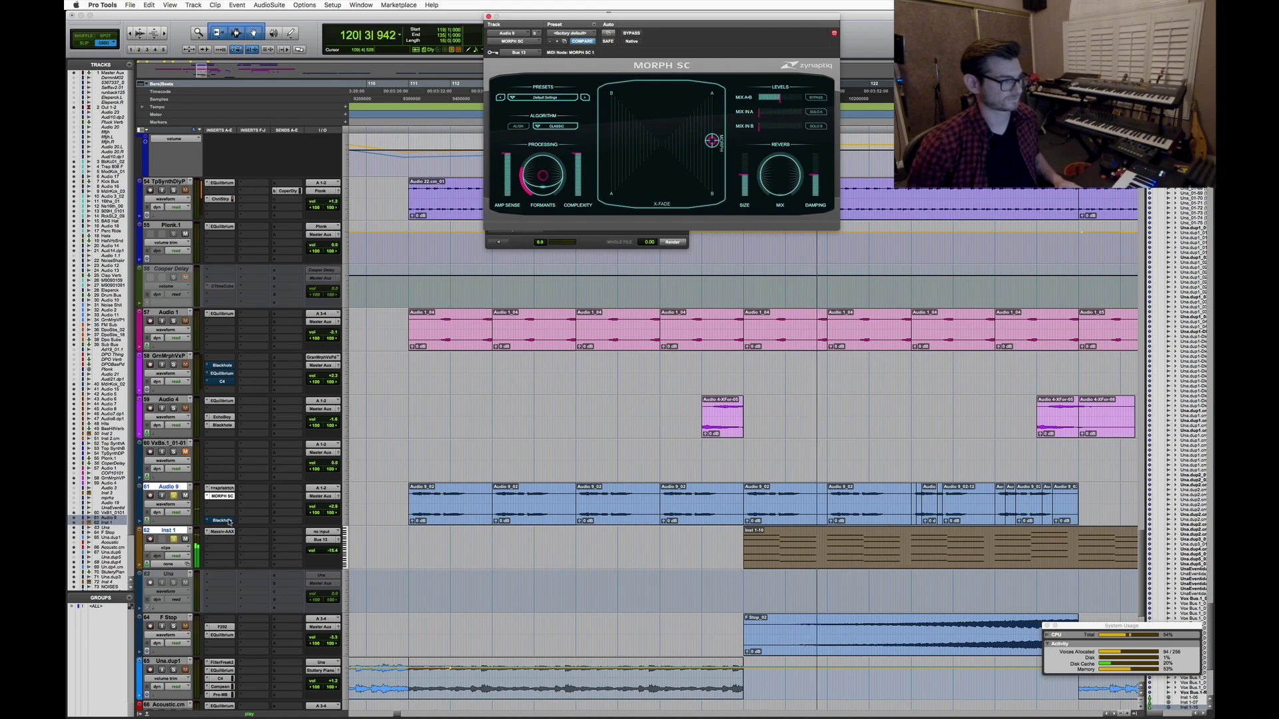
pyautogui.press('space')
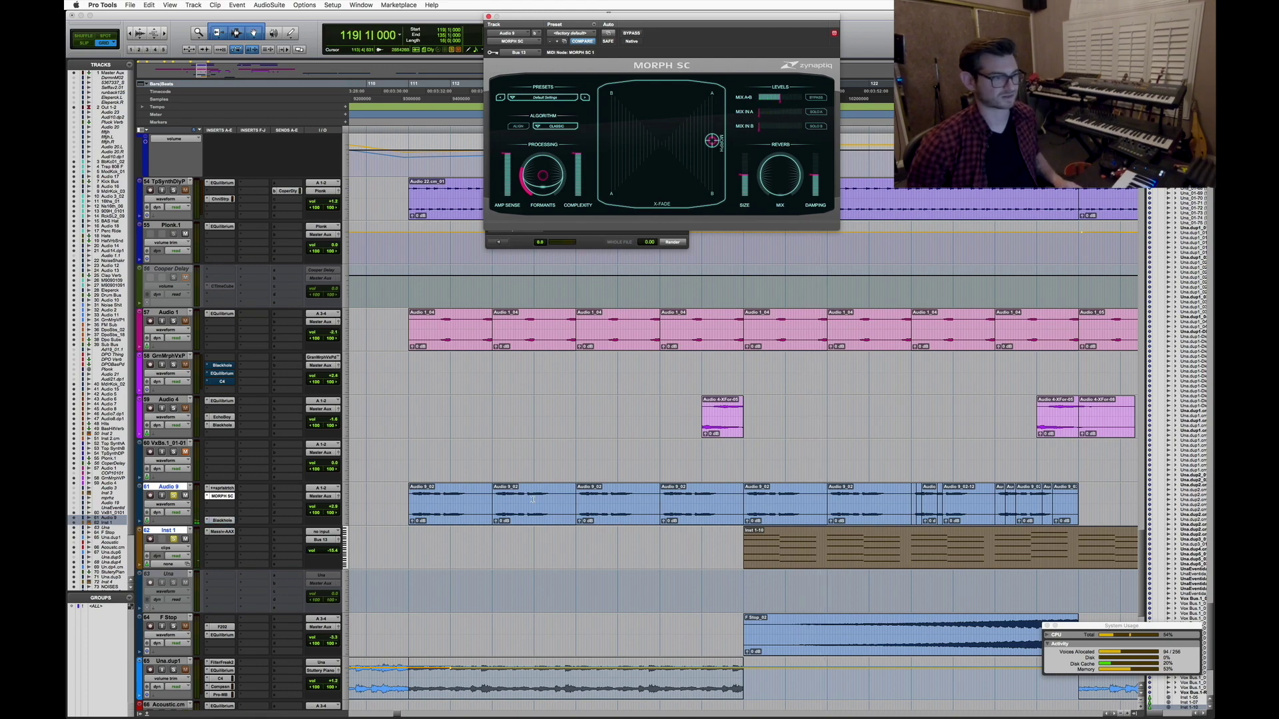
# Play Audio 9 and Inst 1 from 119|1|000 with the Blackhole insert on Audio 9 bypassed
pyautogui.press('space')
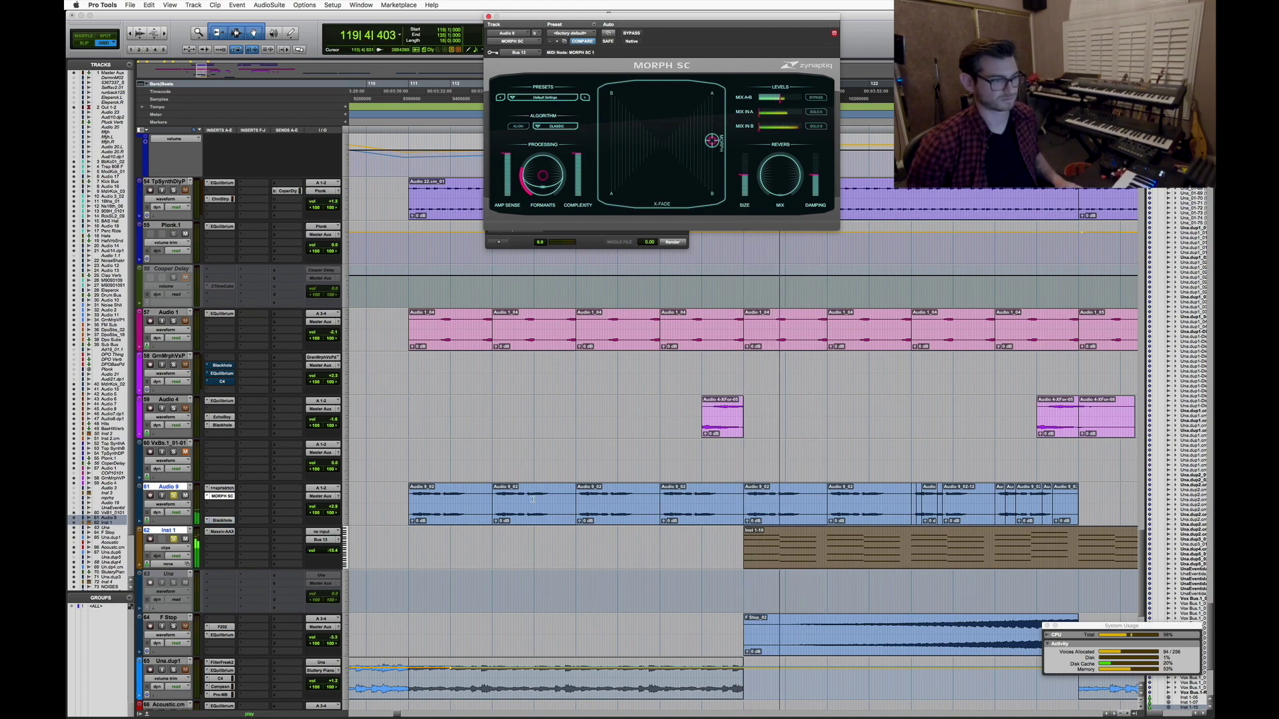
pyautogui.press('r')
pyautogui.press('r')
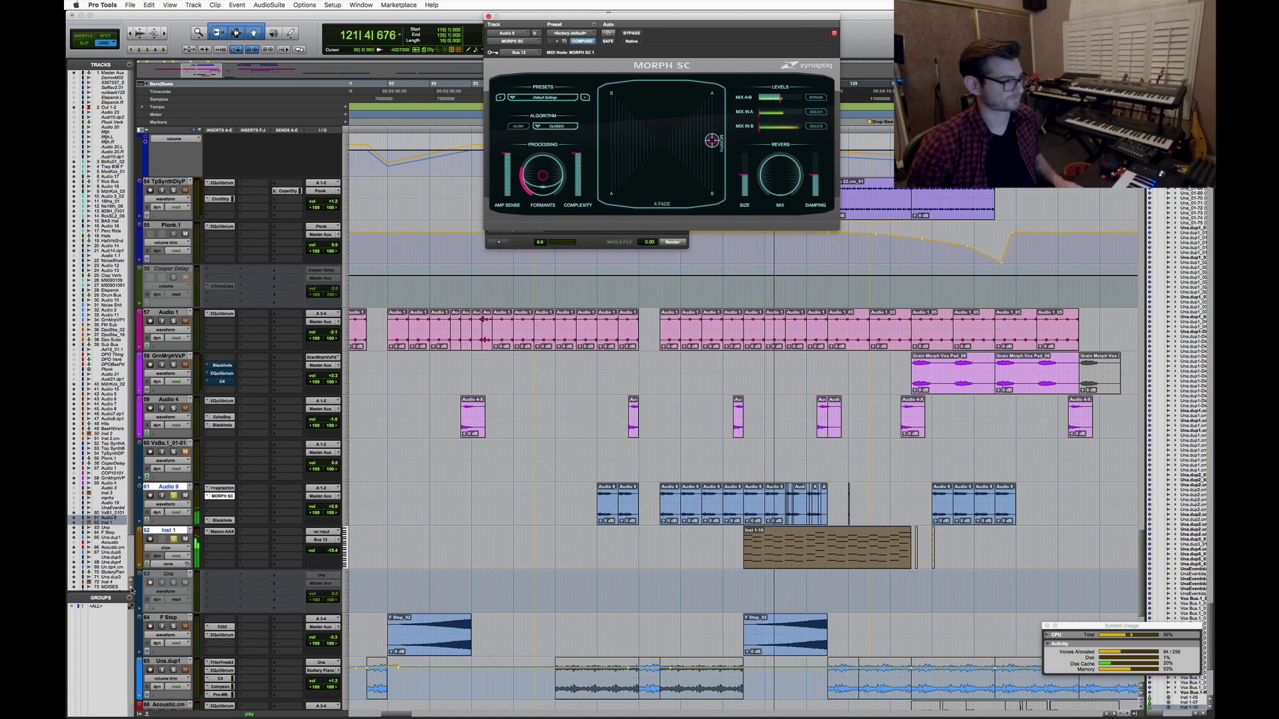
pyautogui.press('space')
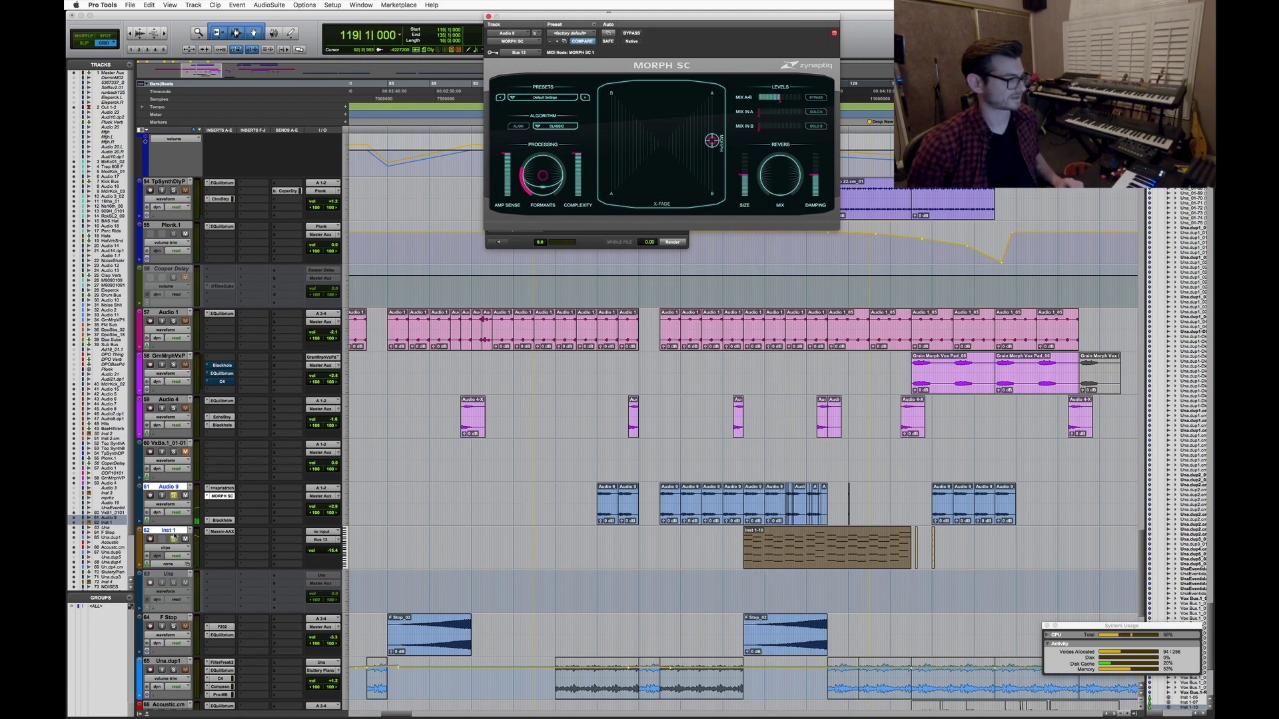
pyautogui.press('space')
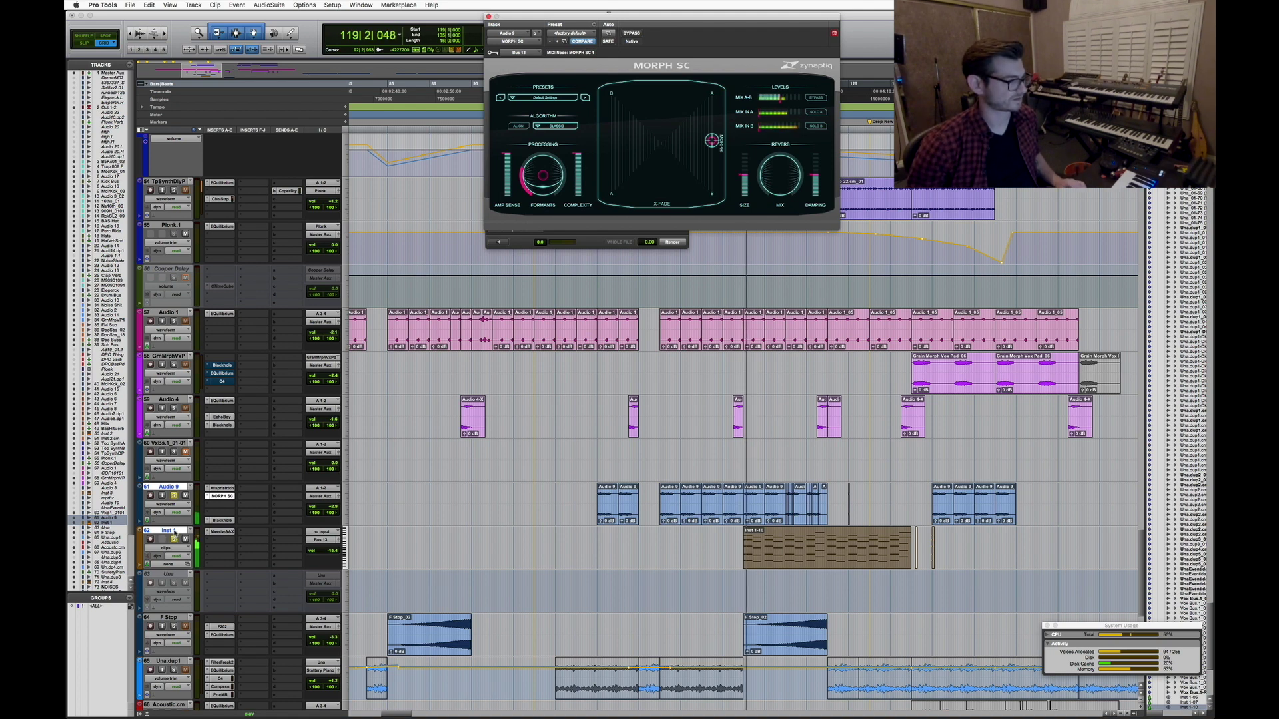
pyautogui.press('space')
# Select the Audio 9 and Inst 1 tracks and hide and deactivate them together
pyautogui.click(174, 531)
pyautogui.click(175, 531)
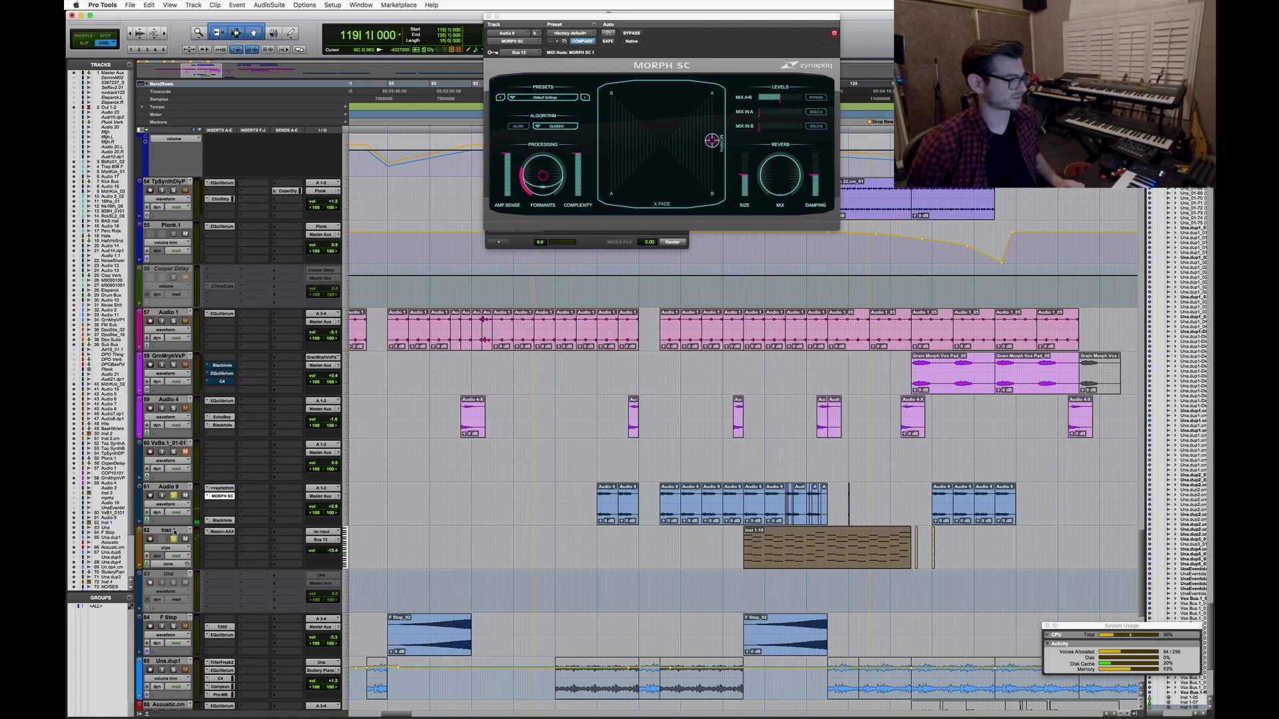
pyautogui.keyDown('shift'); pyautogui.click(175, 487); pyautogui.keyUp('shift')
pyautogui.rightClick(175, 487)
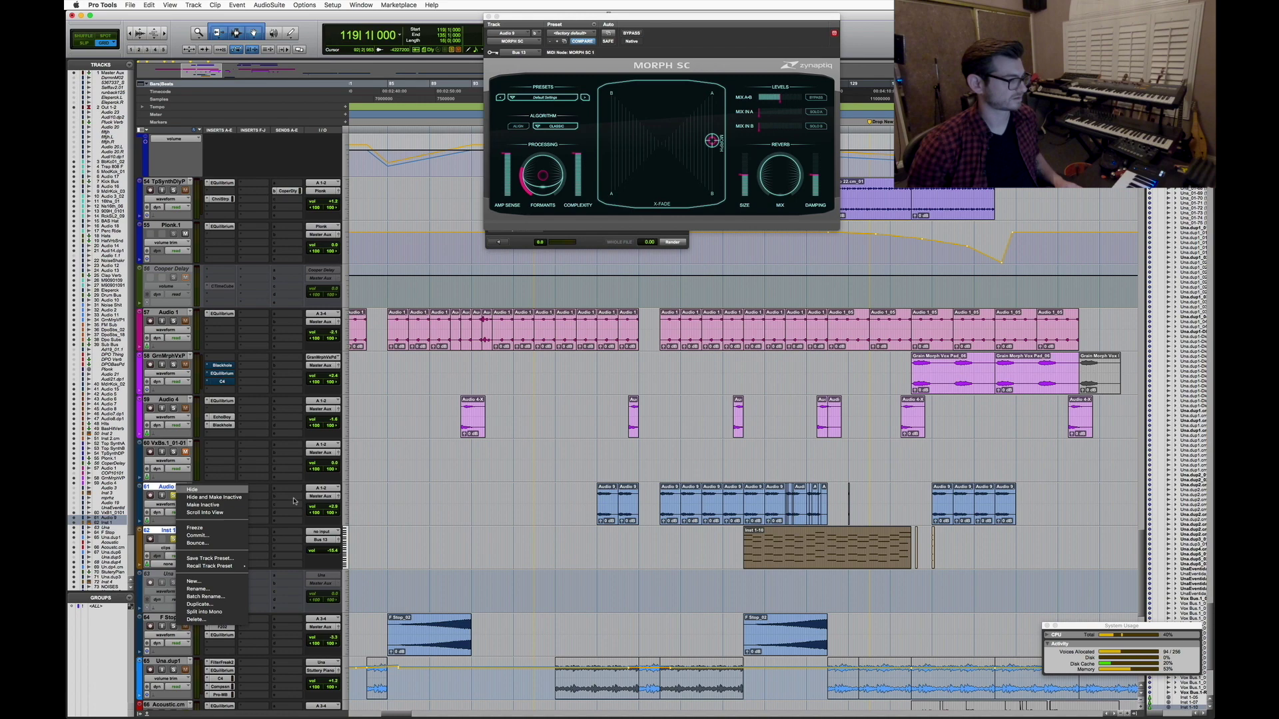
pyautogui.click(205, 497)
# Examine the F Stop clip around bar 123 against the surrounding tracks
pyautogui.press('r')
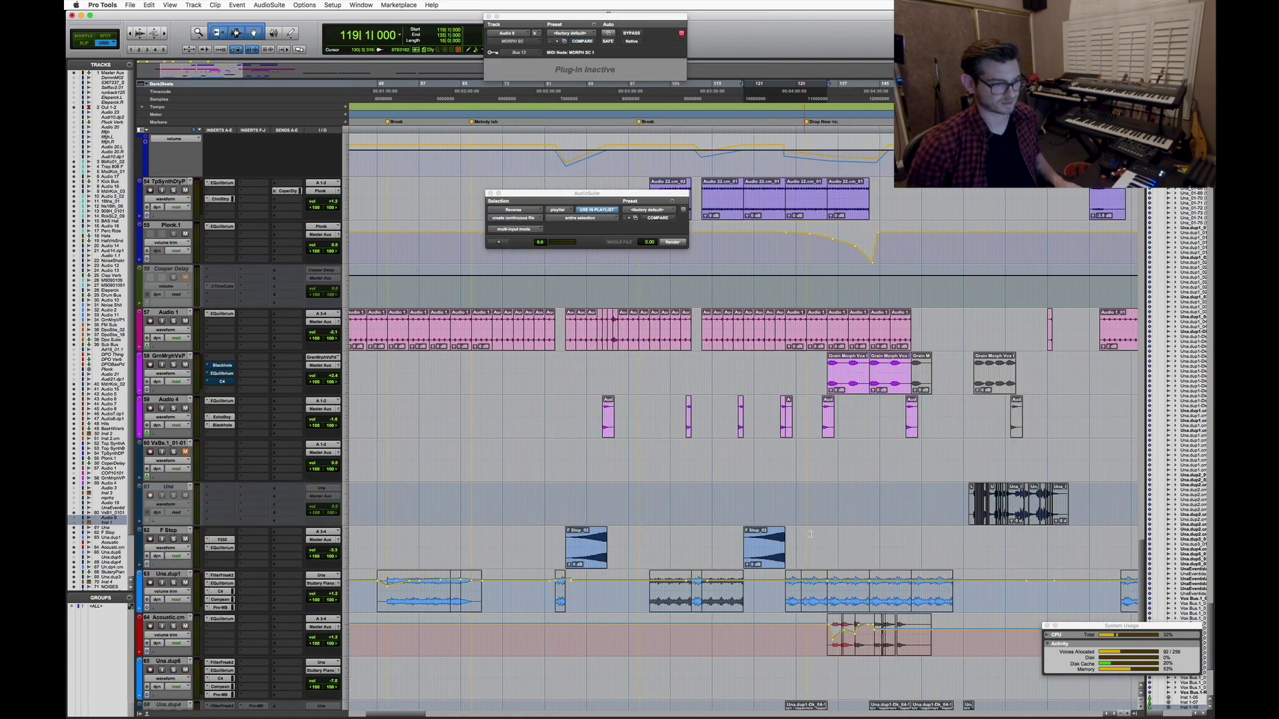
pyautogui.scroll(-3, 850, 533)
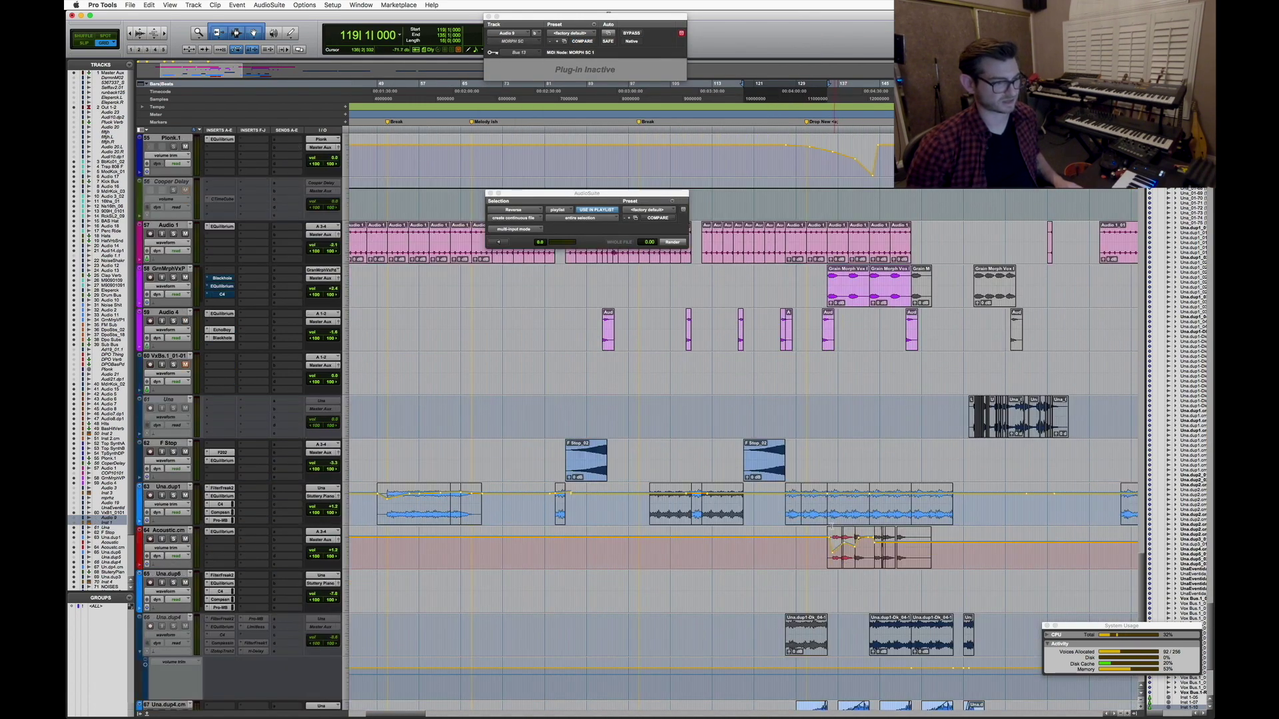
pyautogui.click(766, 453)
pyautogui.press('super+bracketright')
pyautogui.press('super+bracketright')
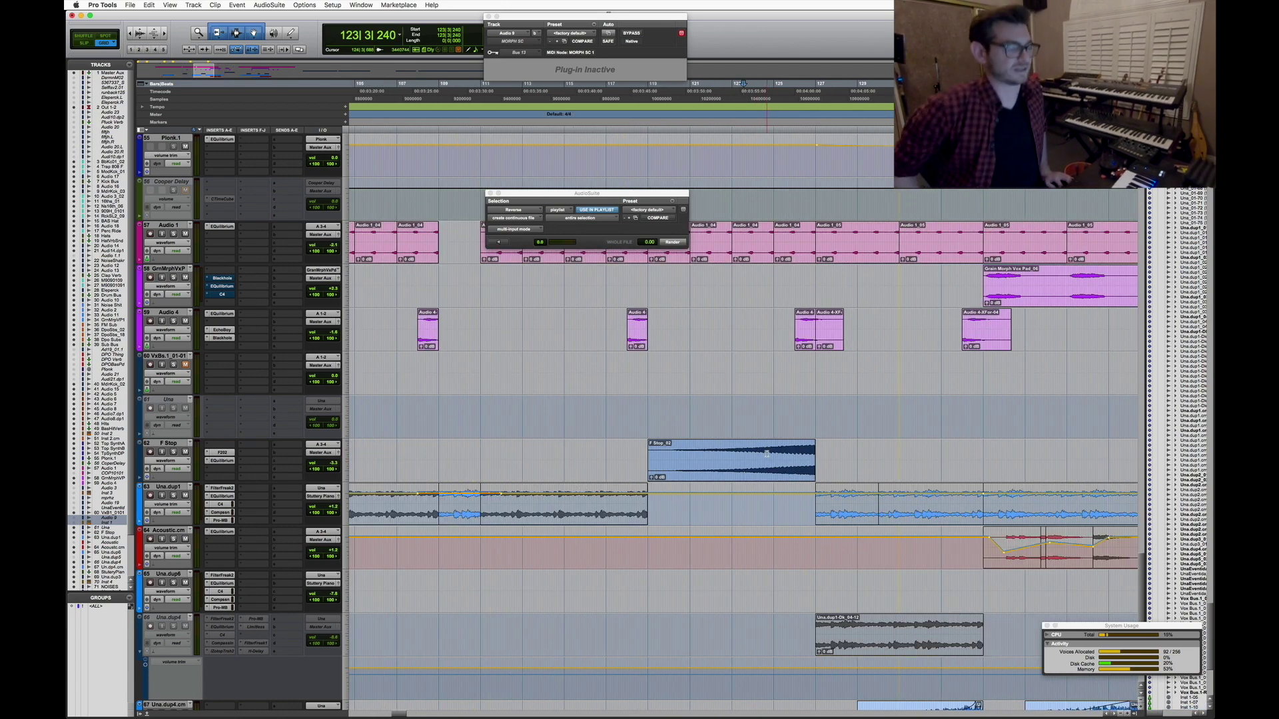
pyautogui.press('super+bracketleft')
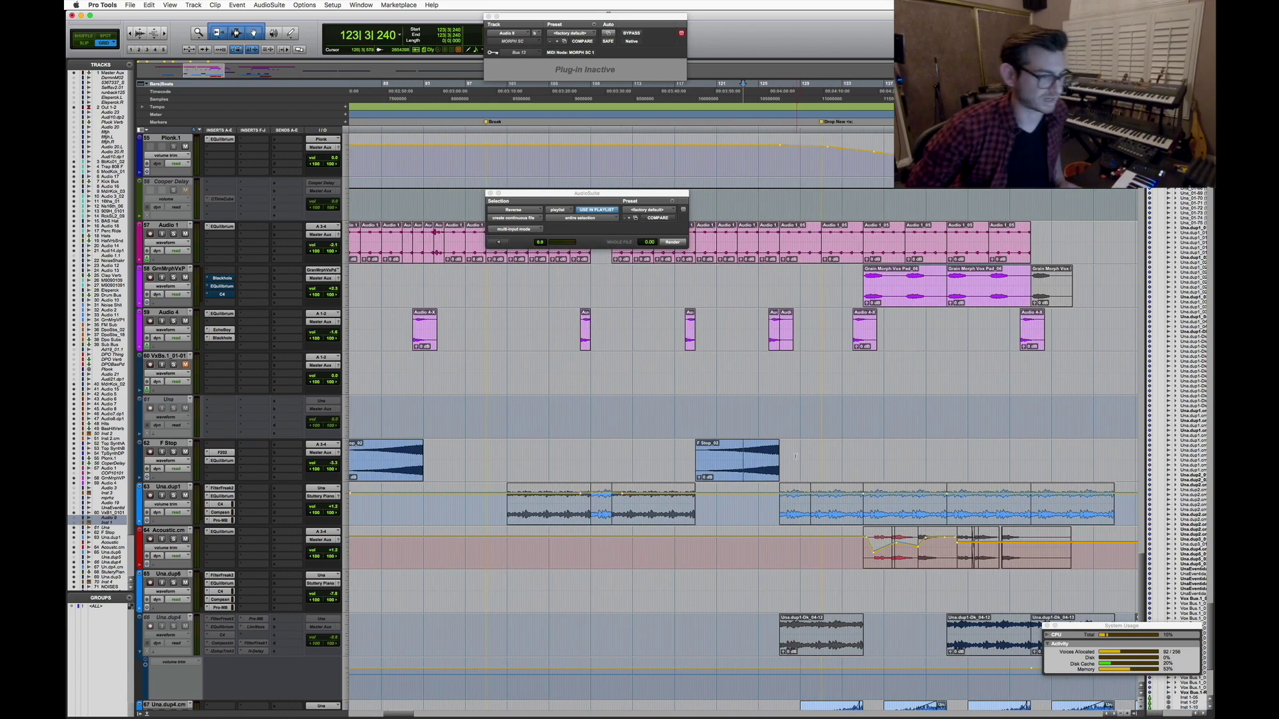
pyautogui.press('super+bracketleft')
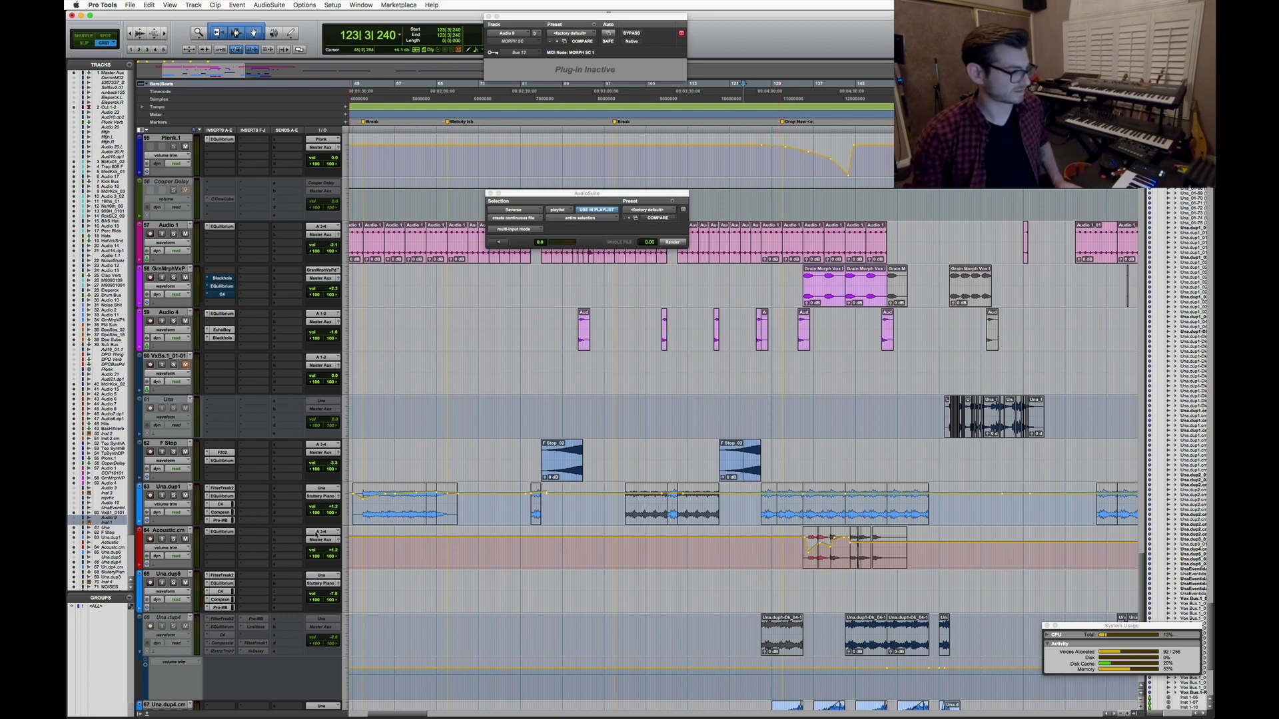
# Set the Una.dup1 track's height to large and its track view to waveform
pyautogui.click(347, 512)
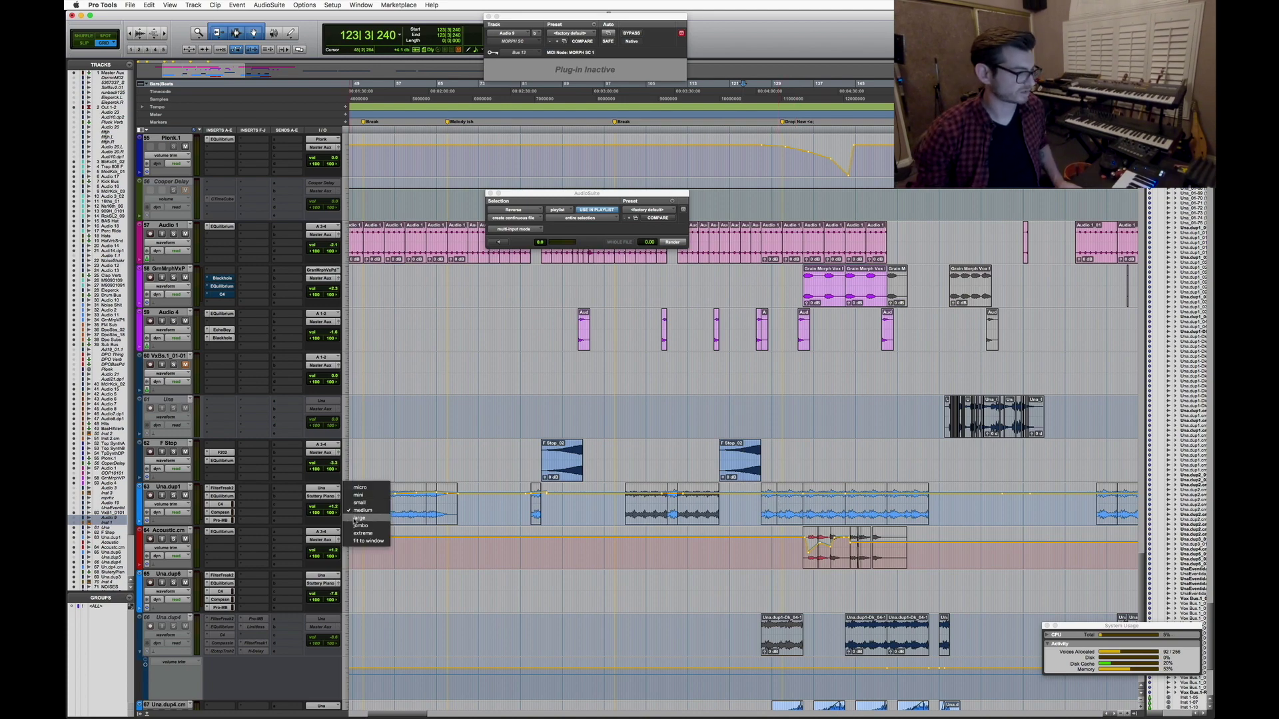
pyautogui.click(359, 518)
pyautogui.scroll(-3, 797, 539)
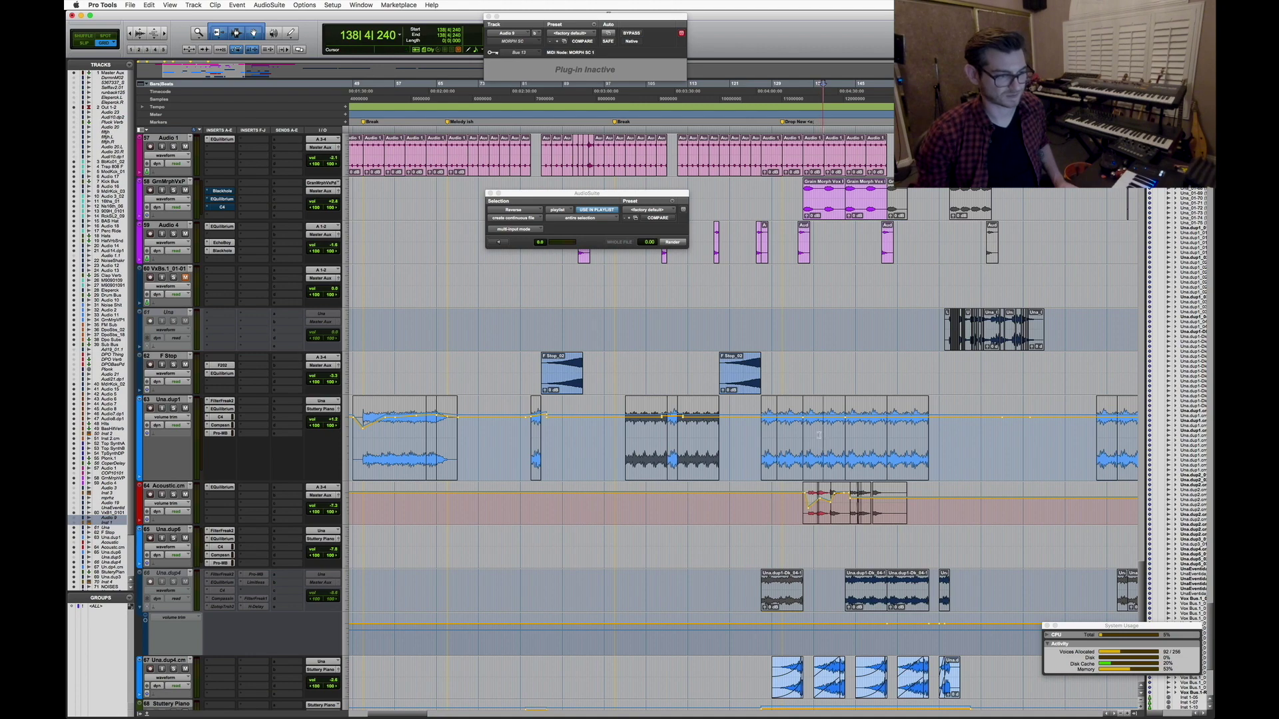
pyautogui.press('super+bracketright')
pyautogui.press('super+bracketright')
pyautogui.press('super+bracketright')
pyautogui.click(166, 417)
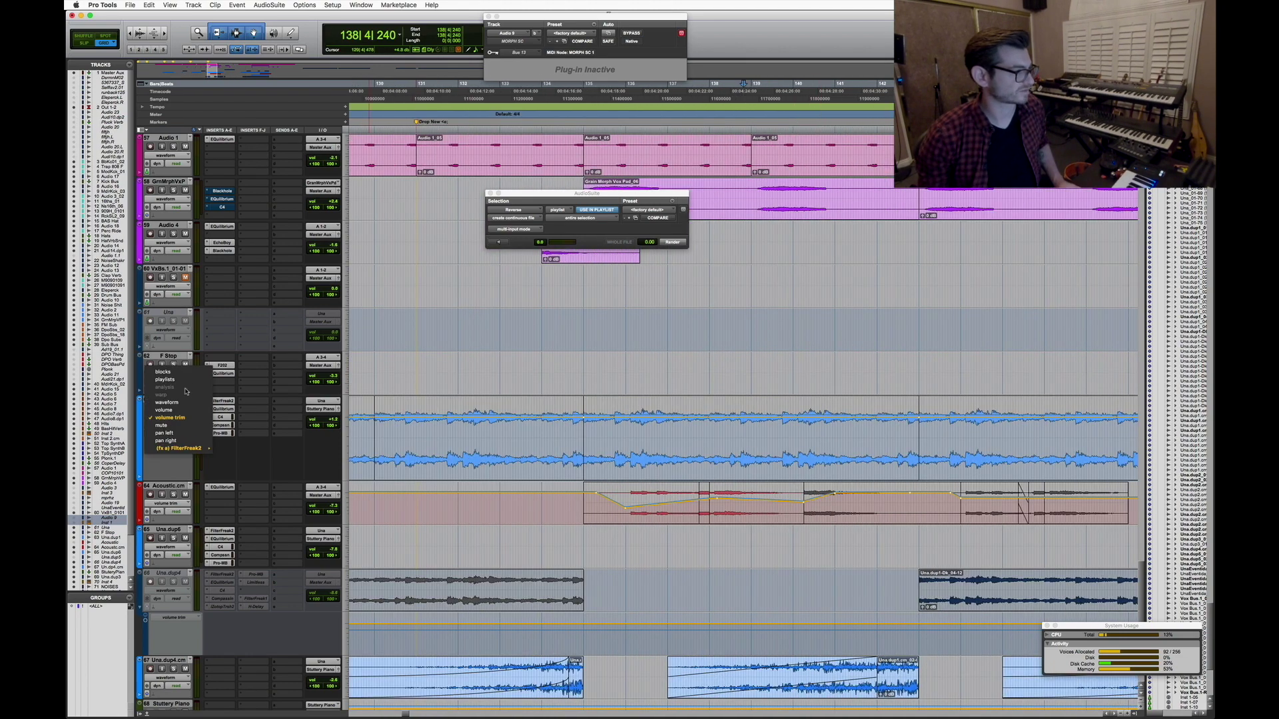
pyautogui.click(168, 377)
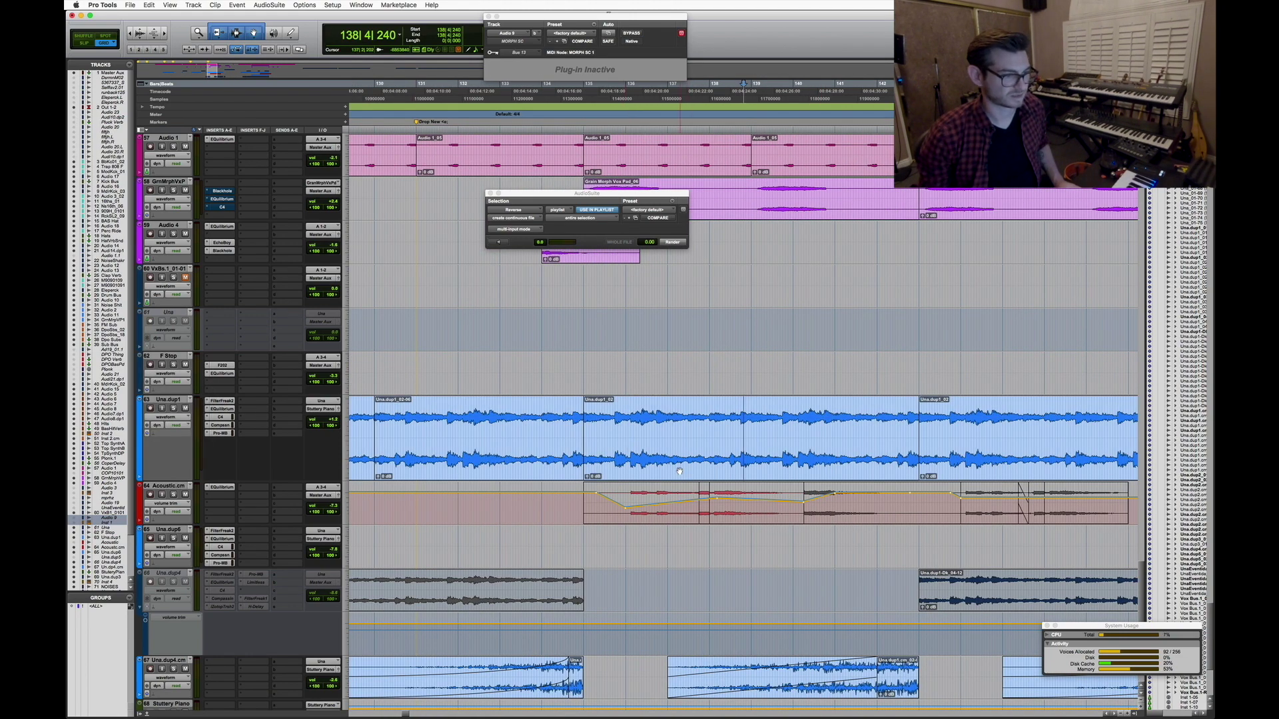
# Solo Una.dup1 and play its clip starting at 135|1|000
pyautogui.click(680, 471)
pyautogui.press('space')
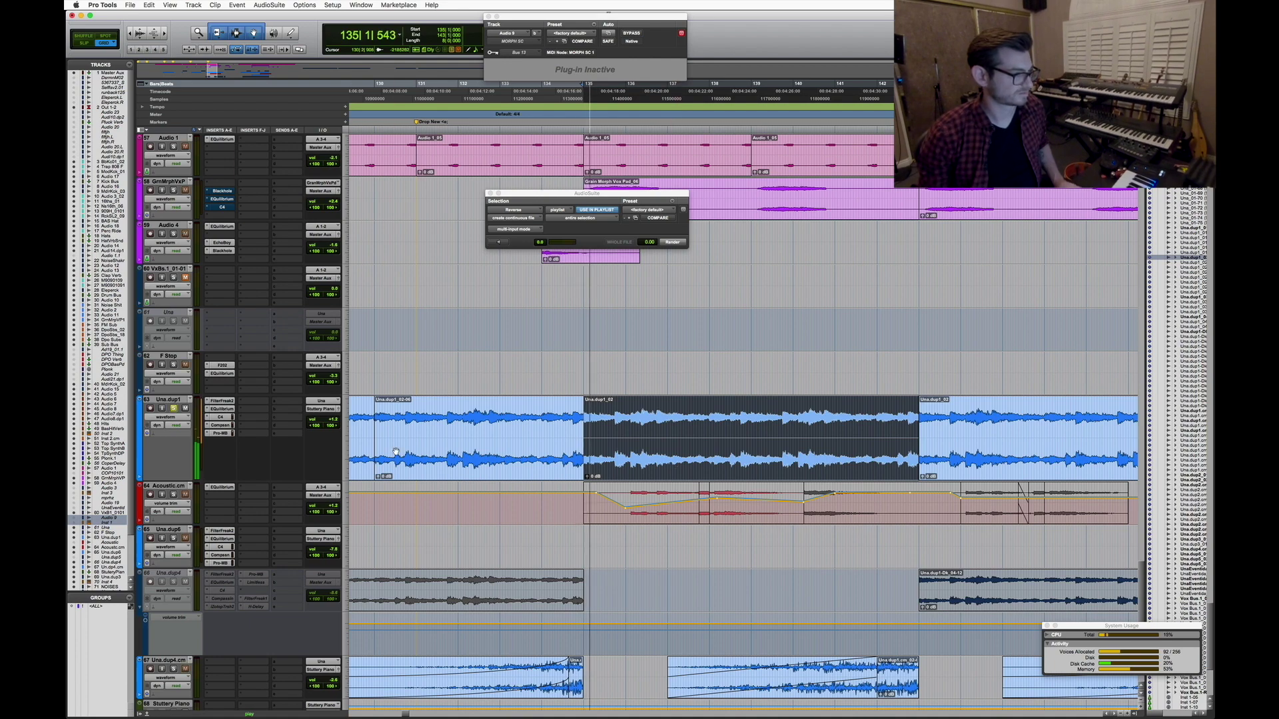
pyautogui.press('super+bracketleft')
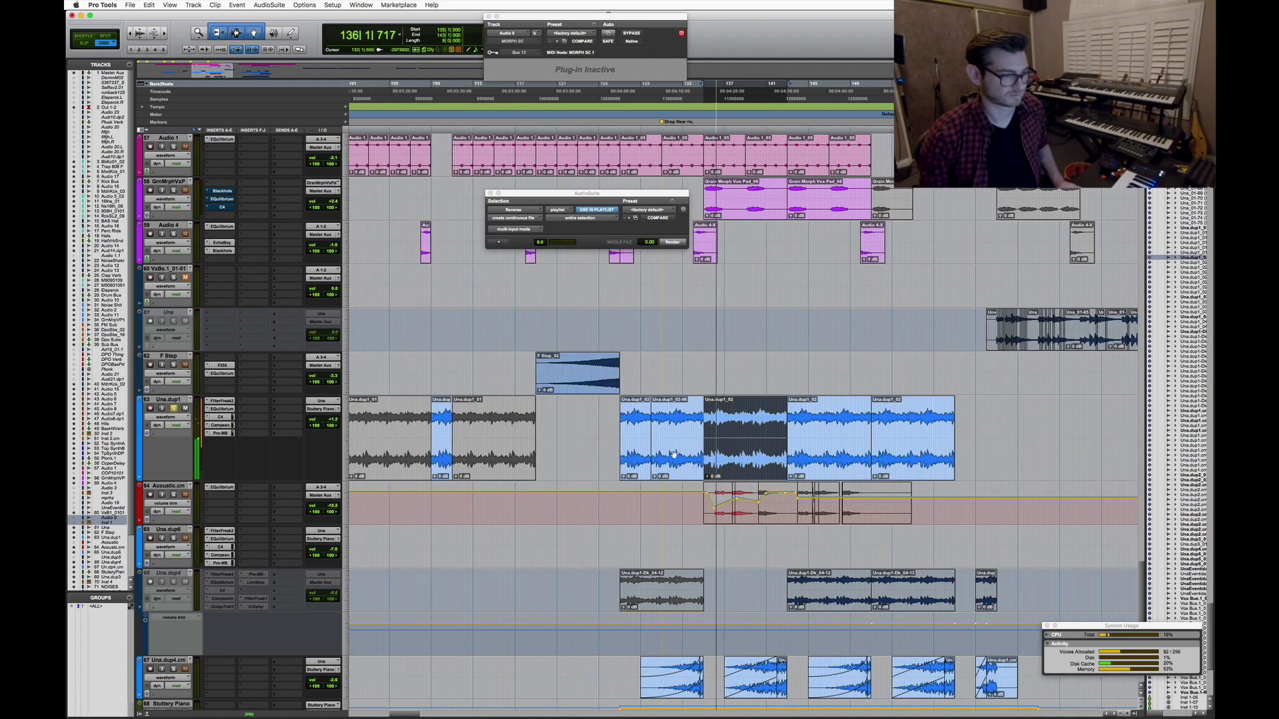
pyautogui.press('super+bracketleft')
pyautogui.press('super+bracketleft')
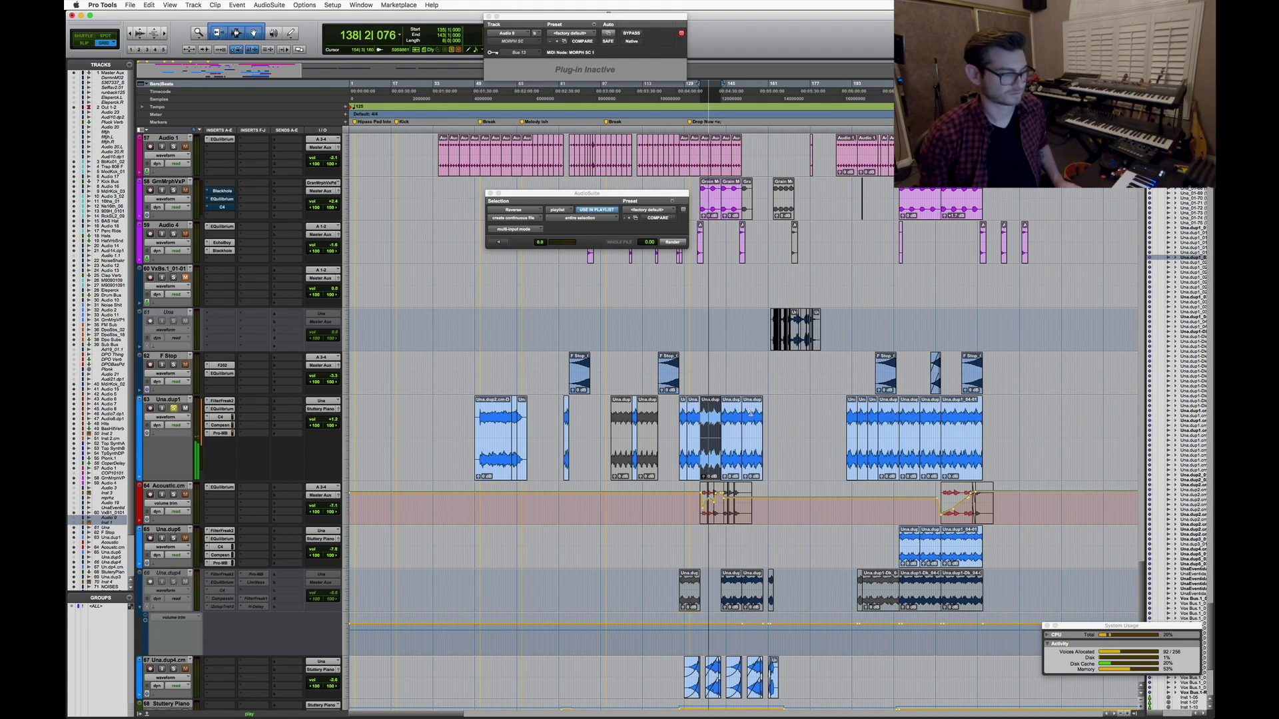
pyautogui.press('space')
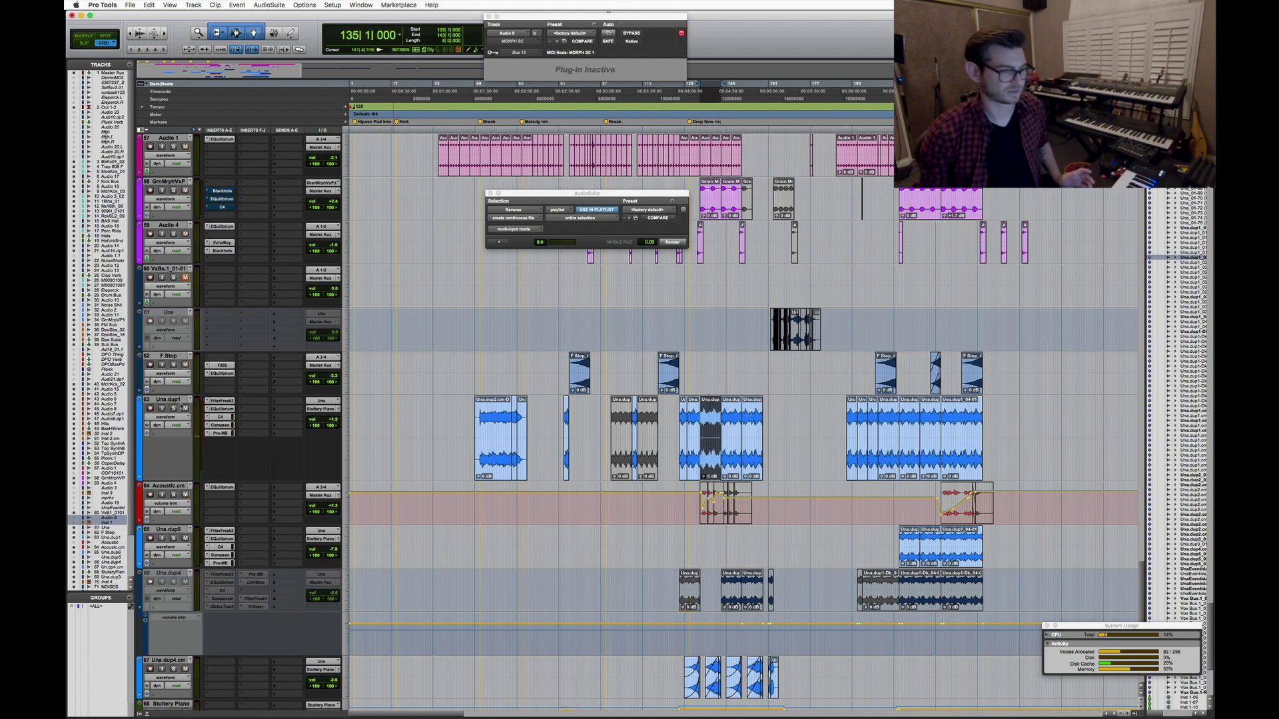
# Make the Una track active, solo it and place the playback start at 162|4|720, just before its chopped clips
pyautogui.rightClick(182, 312)
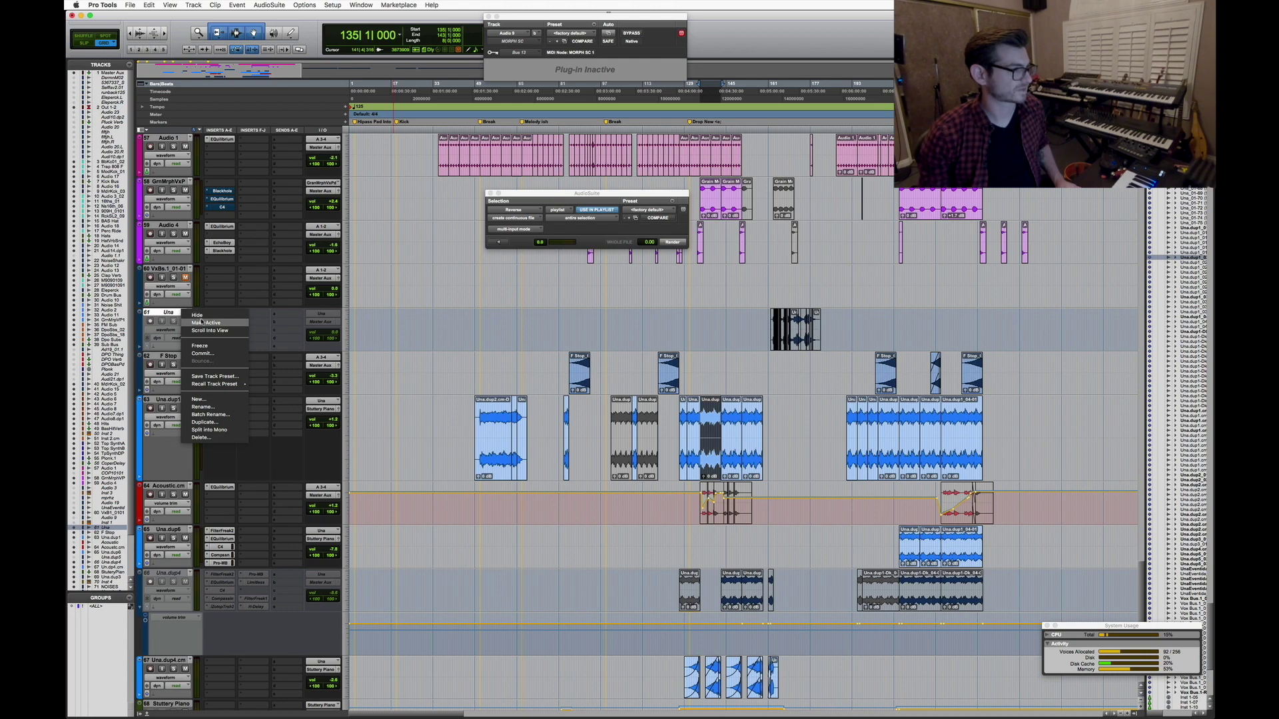
pyautogui.click(201, 323)
pyautogui.click(793, 281)
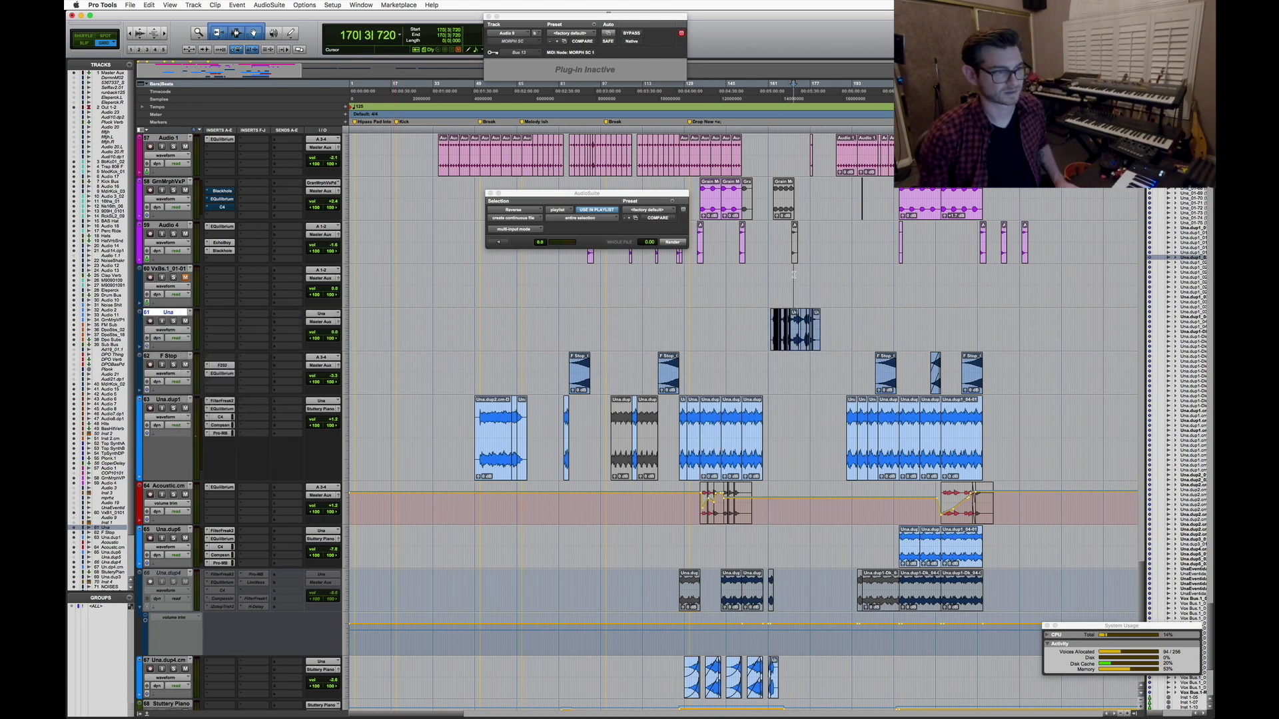
pyautogui.press('t')
pyautogui.press('t')
pyautogui.press('t')
pyautogui.press('t')
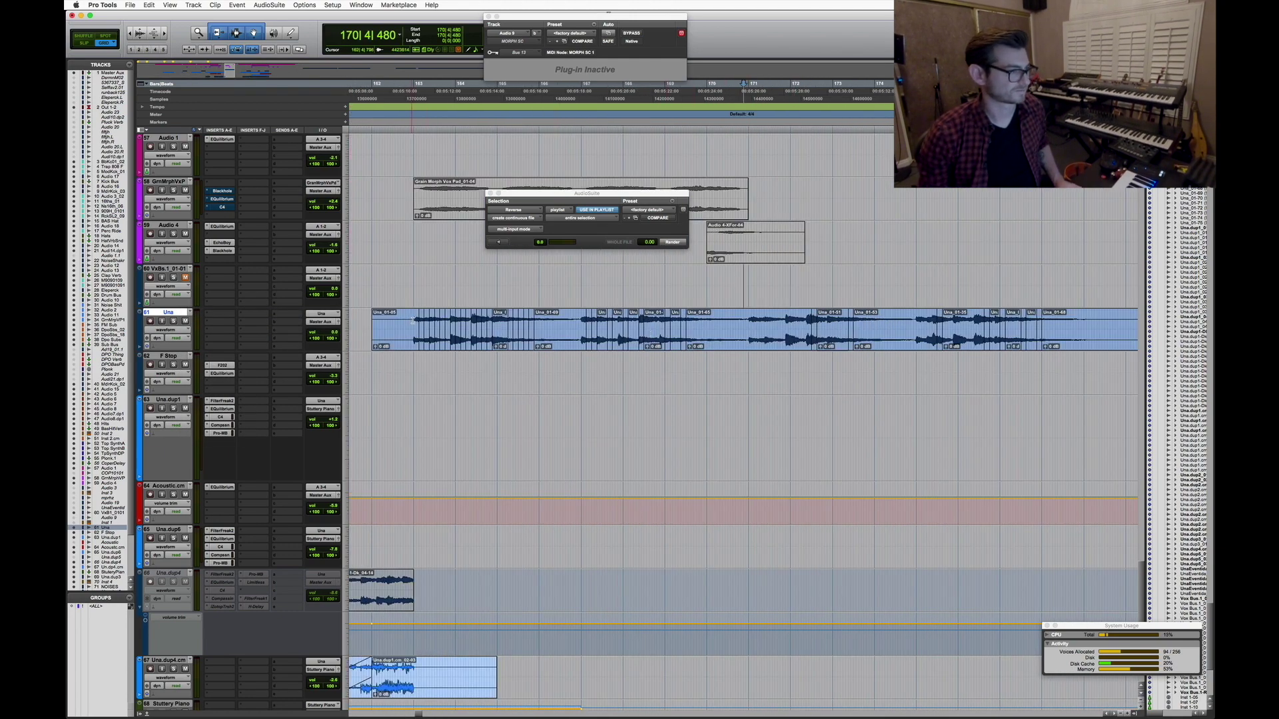
pyautogui.doubleClick(413, 319)
pyautogui.click(410, 320)
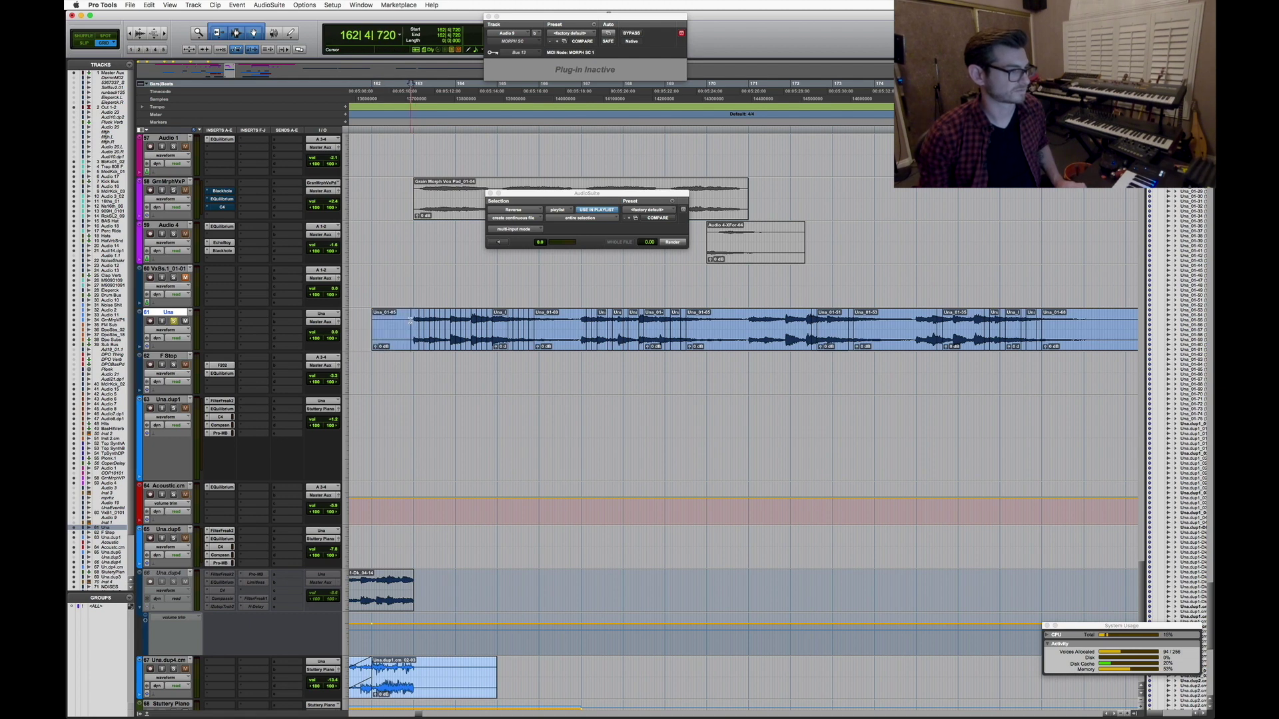
# Play the soloed Una track from 162|4|720 and from its later phrases, including the one at 175|1|000
pyautogui.press('space')
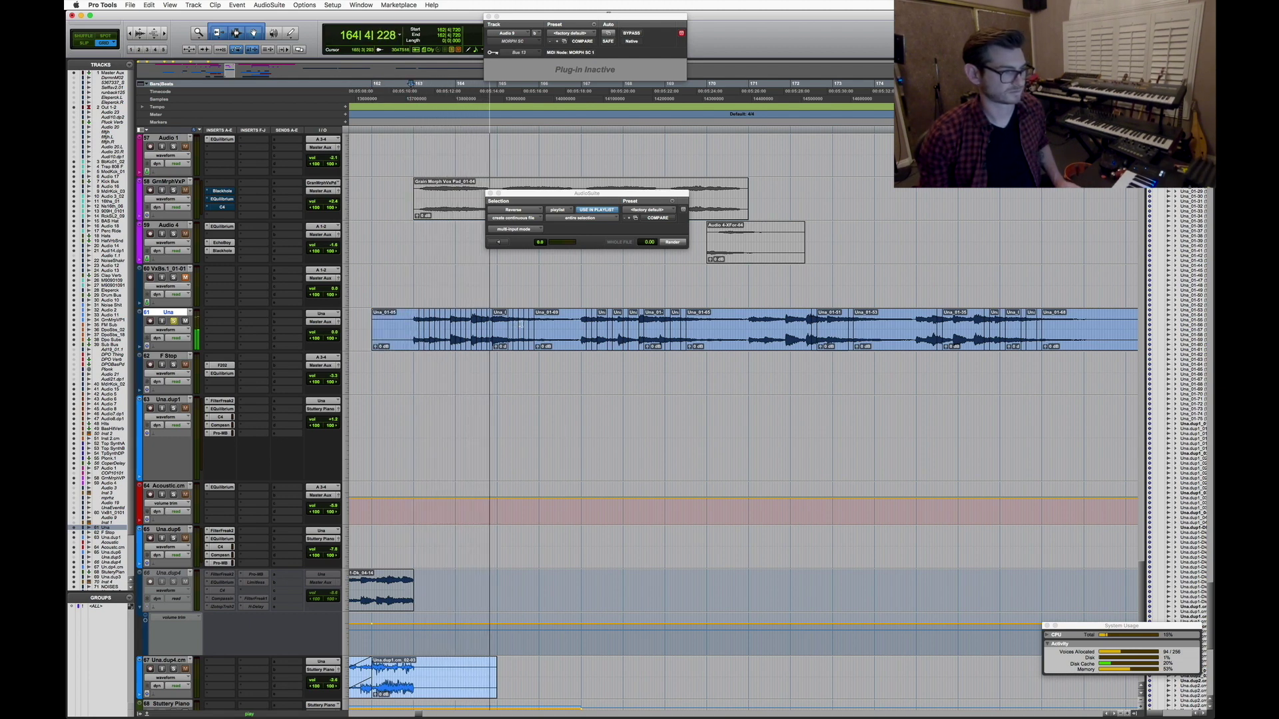
pyautogui.click(745, 320)
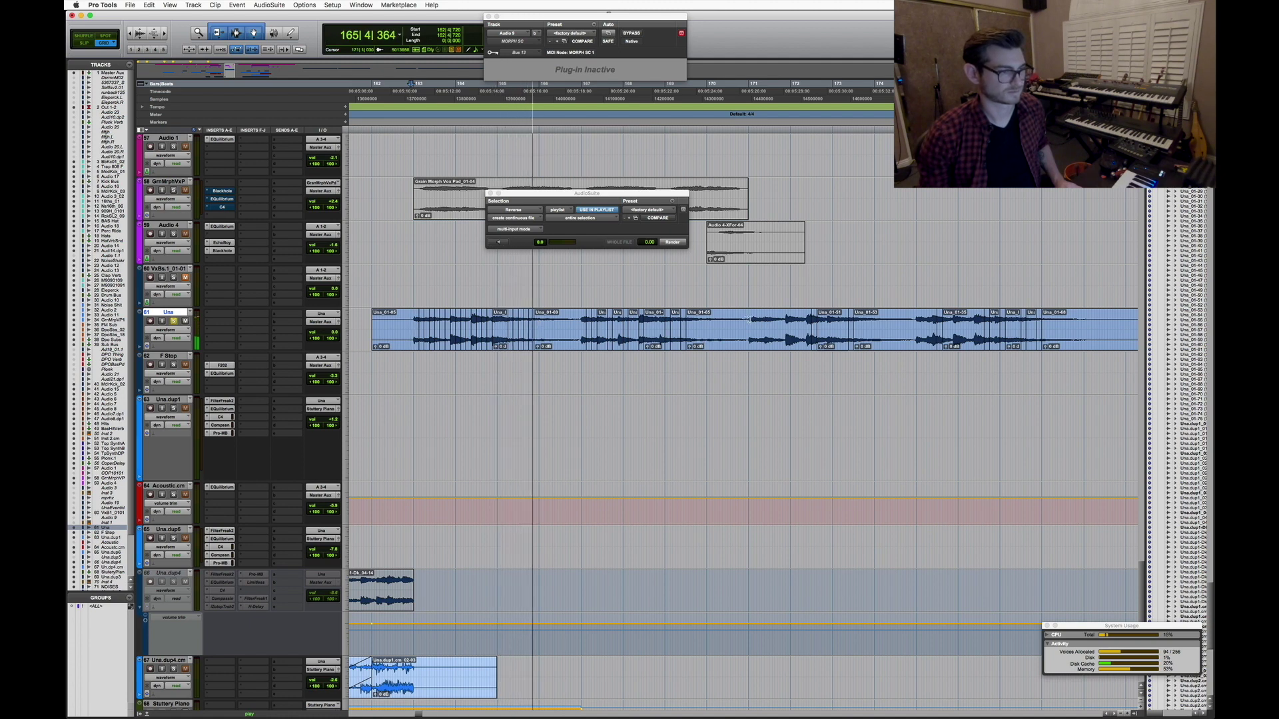
pyautogui.press('space')
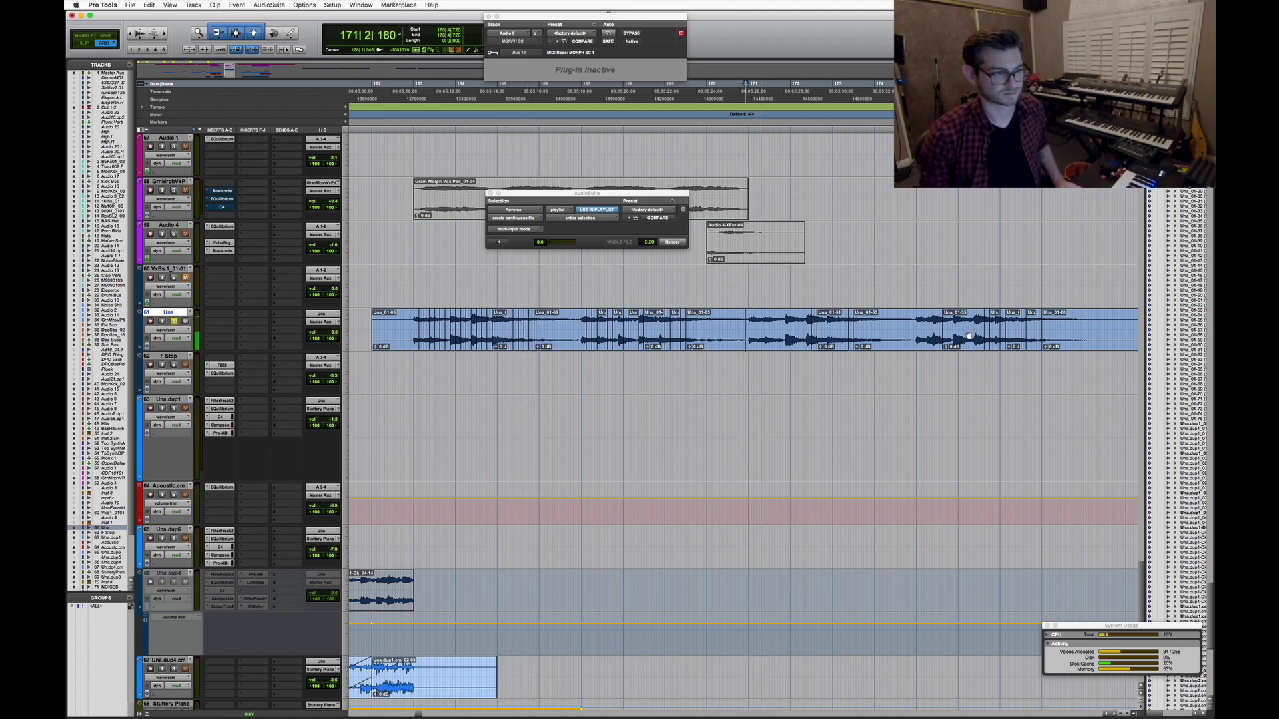
pyautogui.click(917, 322)
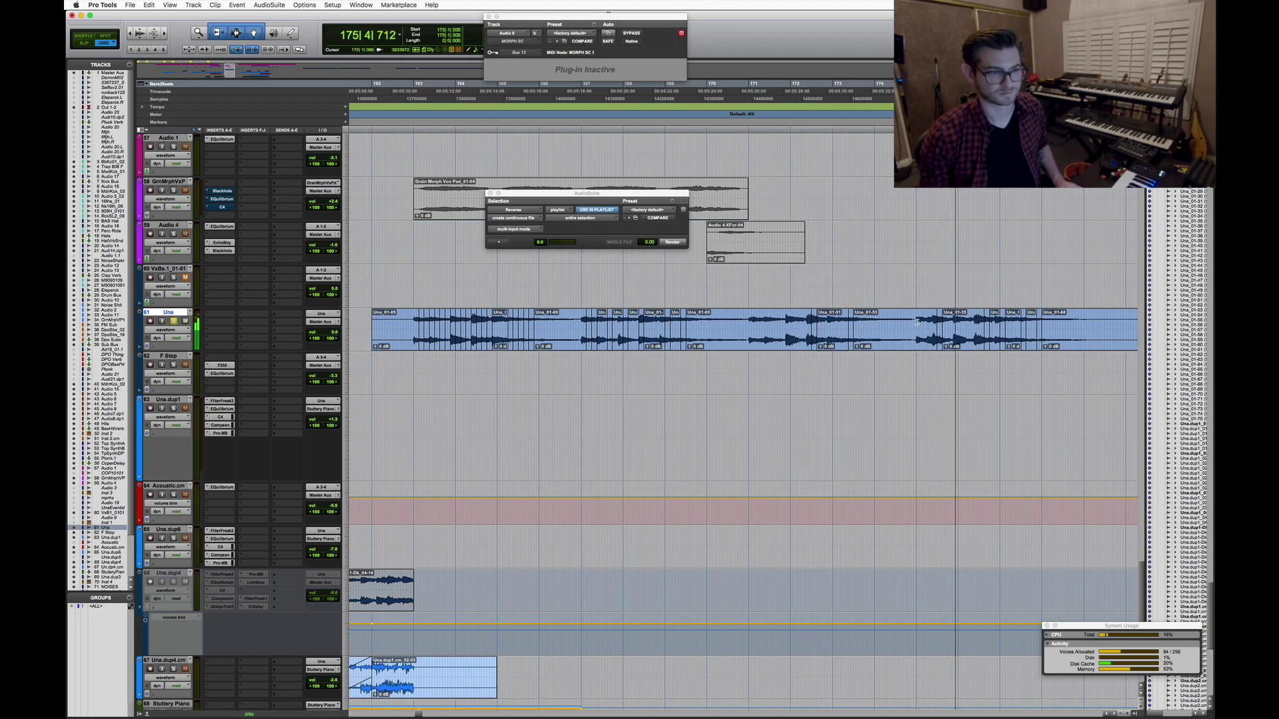
pyautogui.press('super+bracketleft')
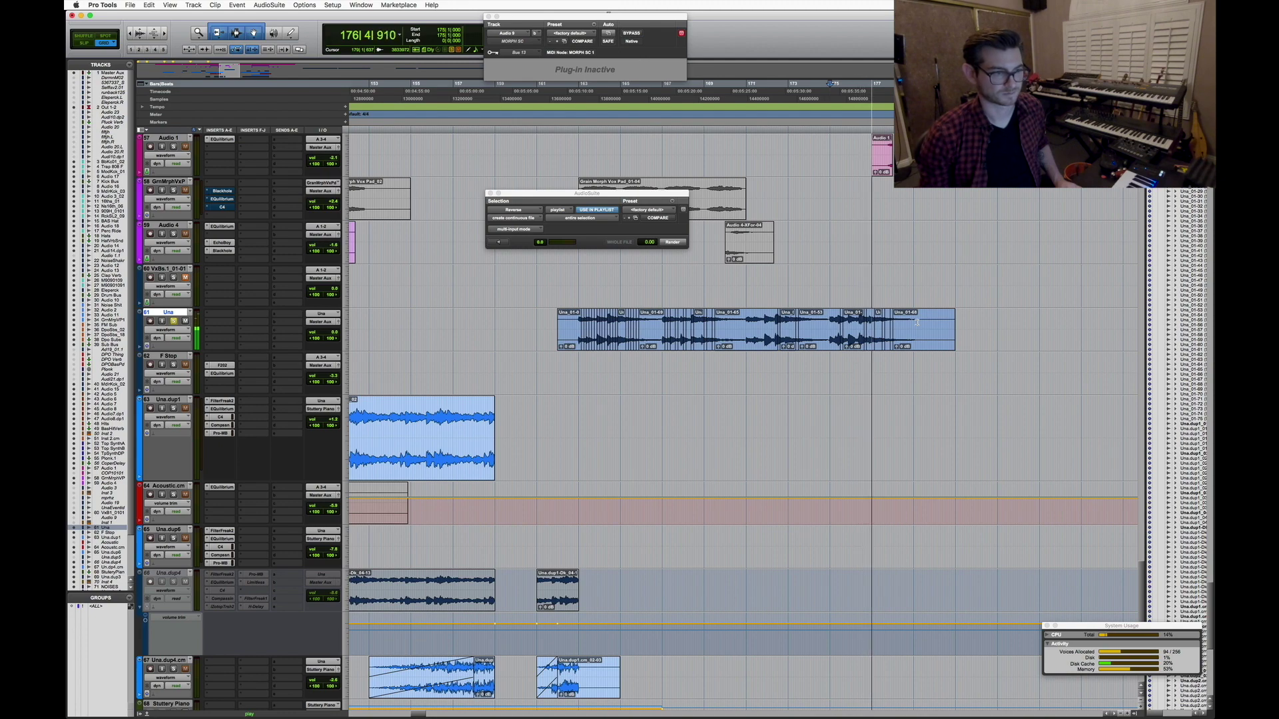
pyautogui.press('space')
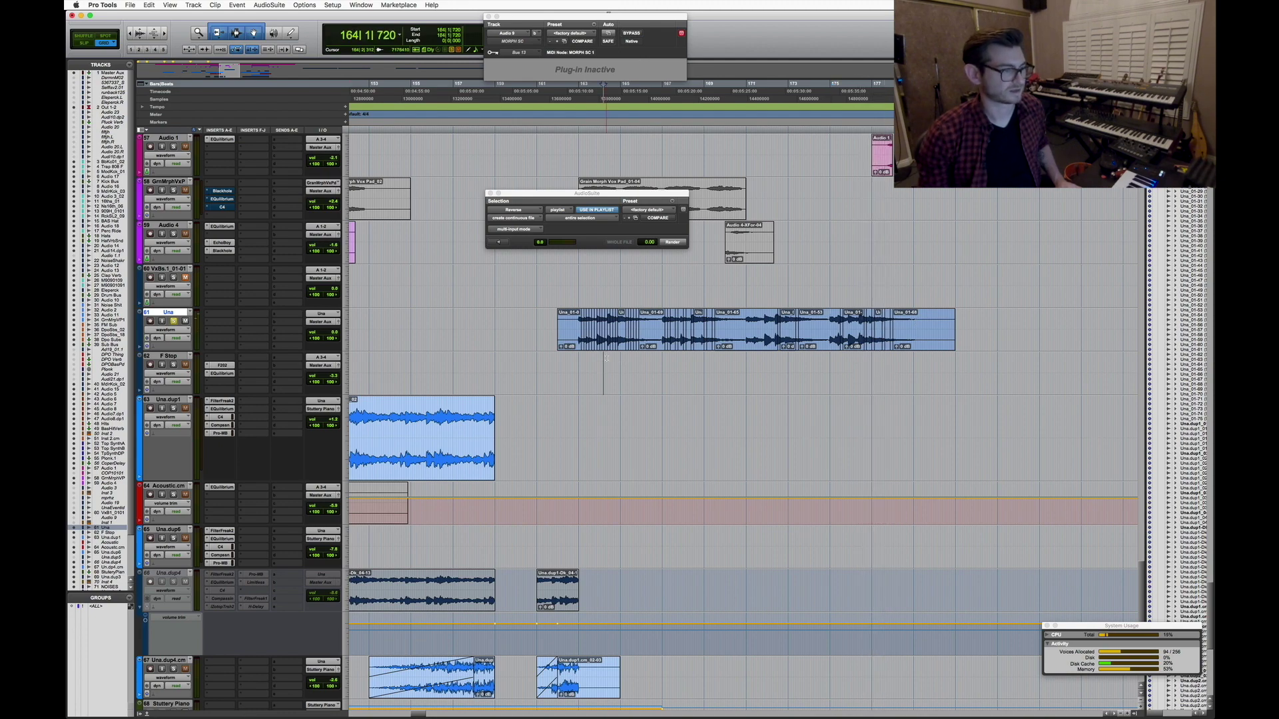
# Audition individual chopped clips on the Una track between 163|1|480 and 165|4|000
pyautogui.press('super+bracketright')
pyautogui.press('super+bracketright')
pyautogui.press('super+bracketright')
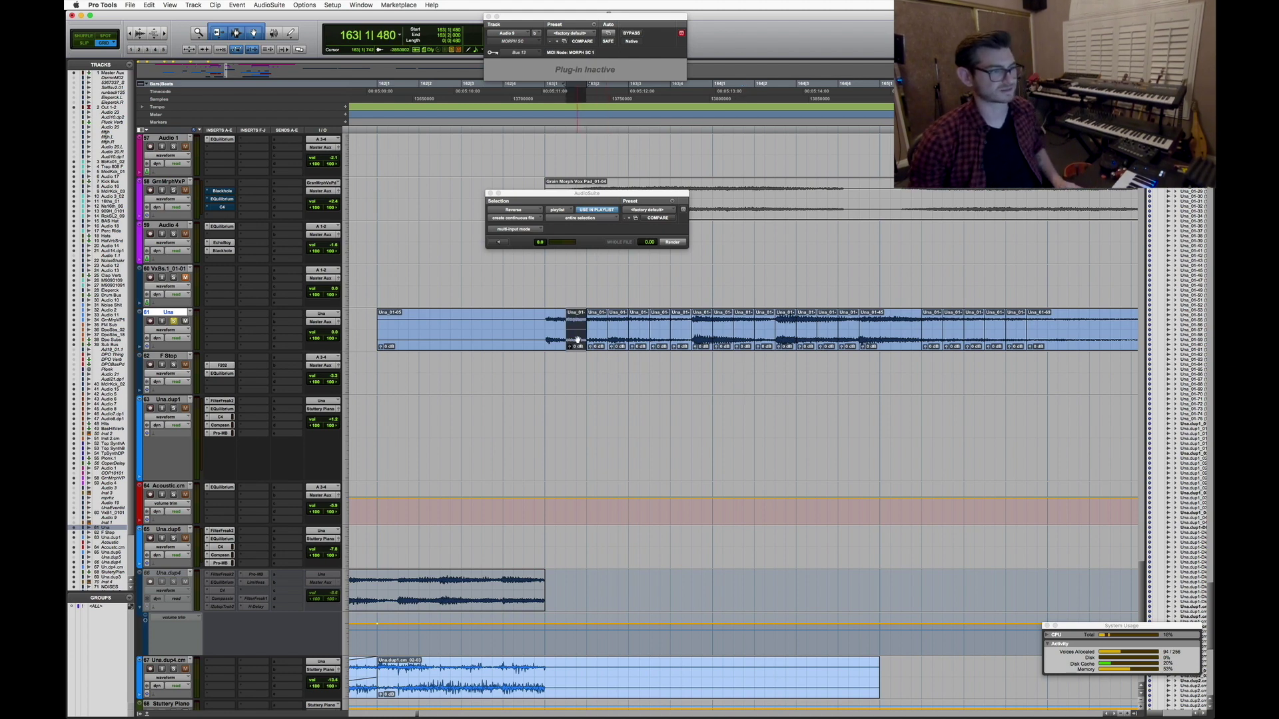
pyautogui.press('space')
pyautogui.click(638, 340)
pyautogui.press('space')
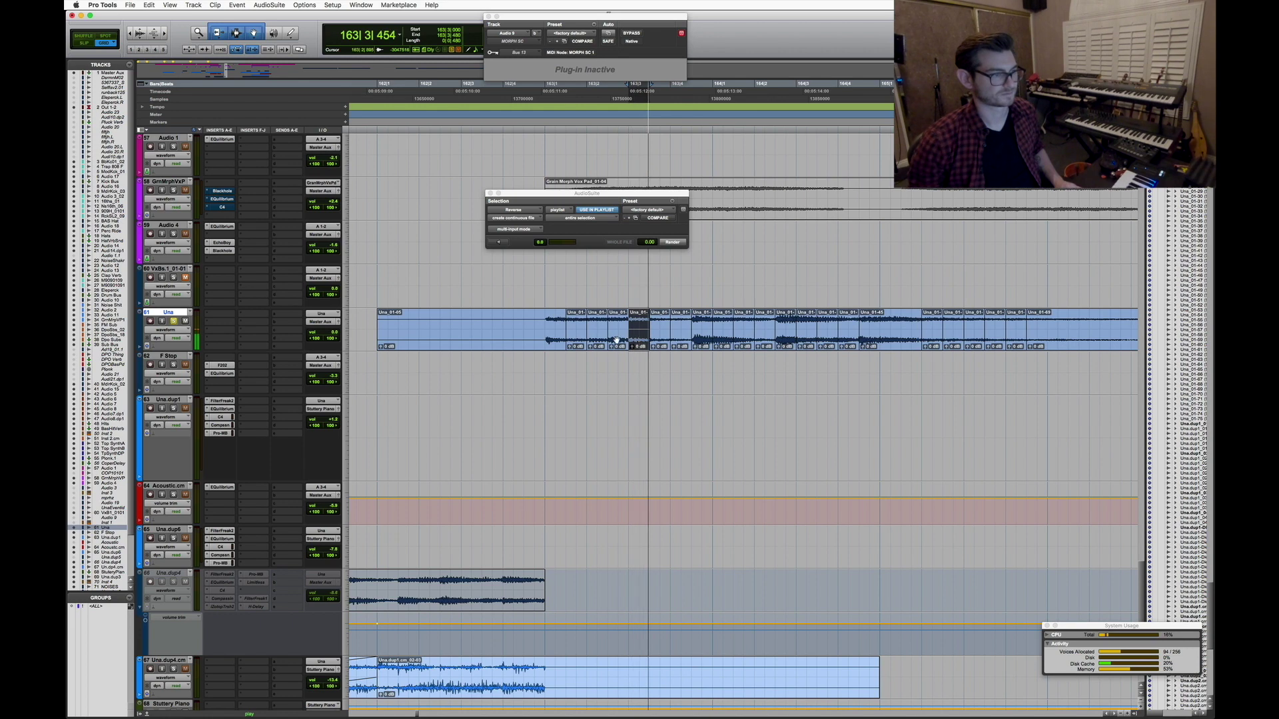
pyautogui.click(618, 339)
pyautogui.click(738, 345)
pyautogui.press('space')
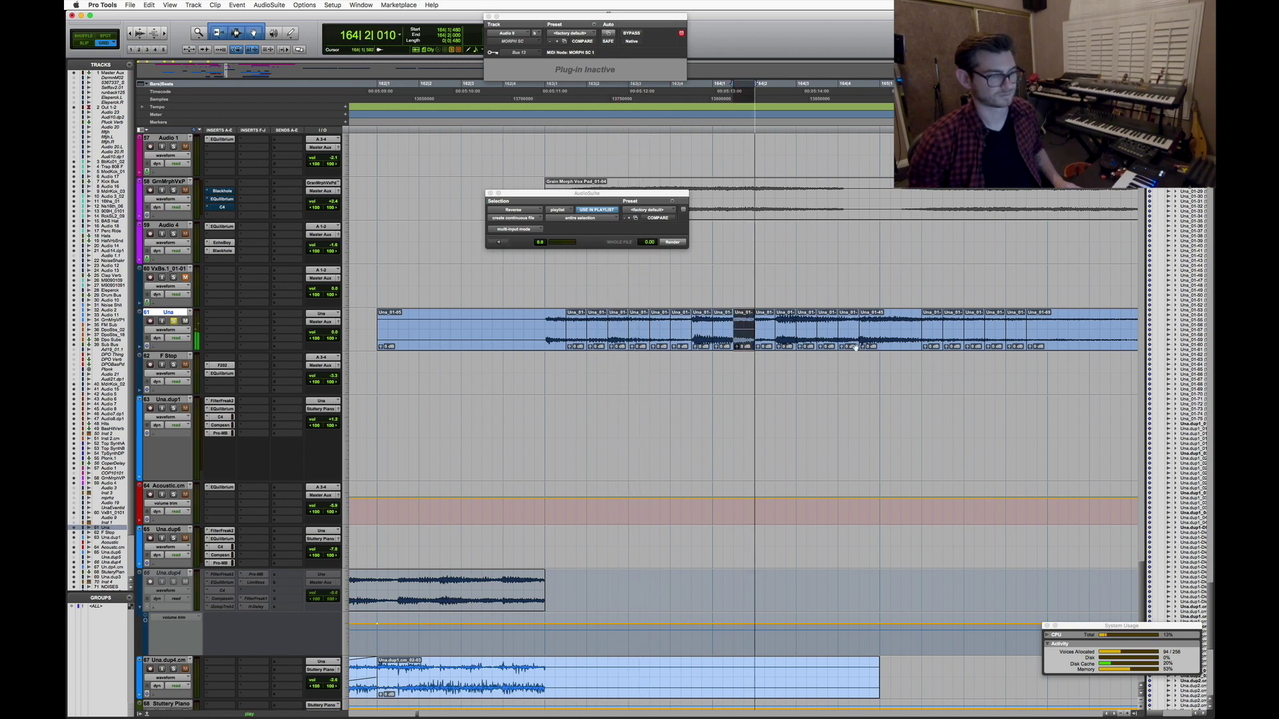
pyautogui.click(951, 343)
pyautogui.press('space')
pyautogui.click(1016, 344)
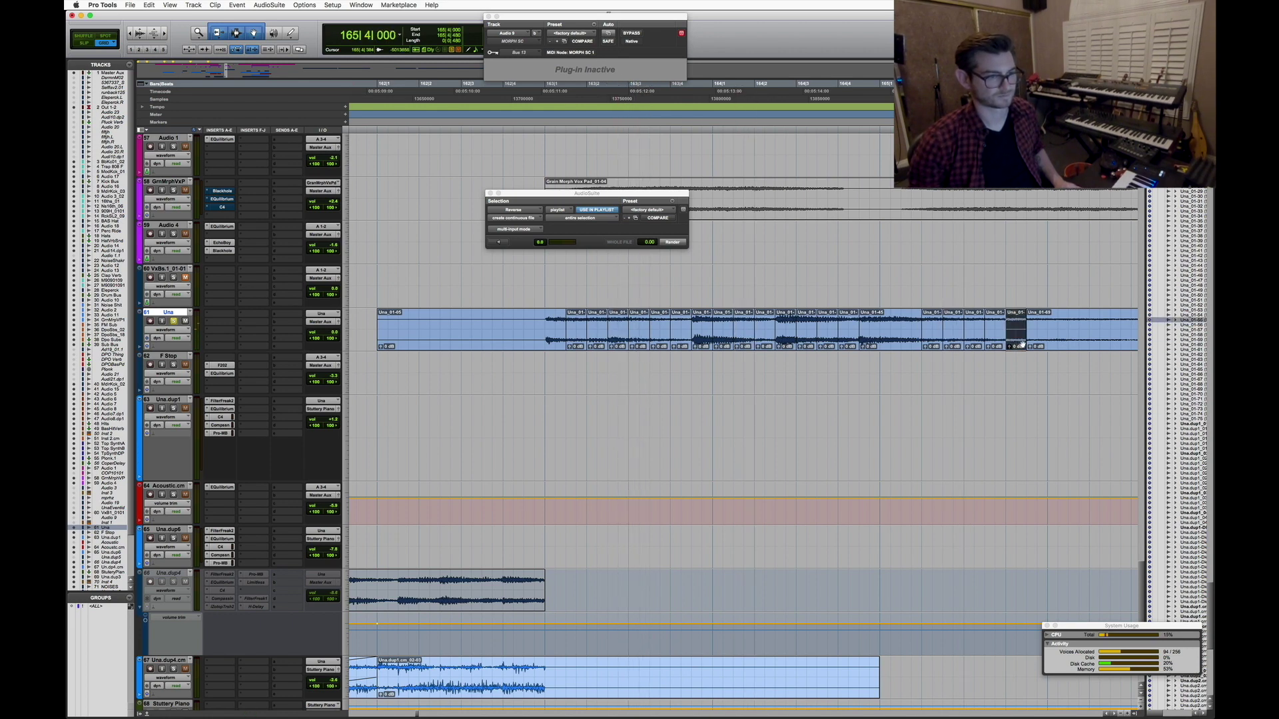
pyautogui.press('space')
# Audition the short Una clips around bar 169, including the one at 169|1|000
pyautogui.press('r')
pyautogui.press('r')
pyautogui.click(964, 285)
pyautogui.press('t')
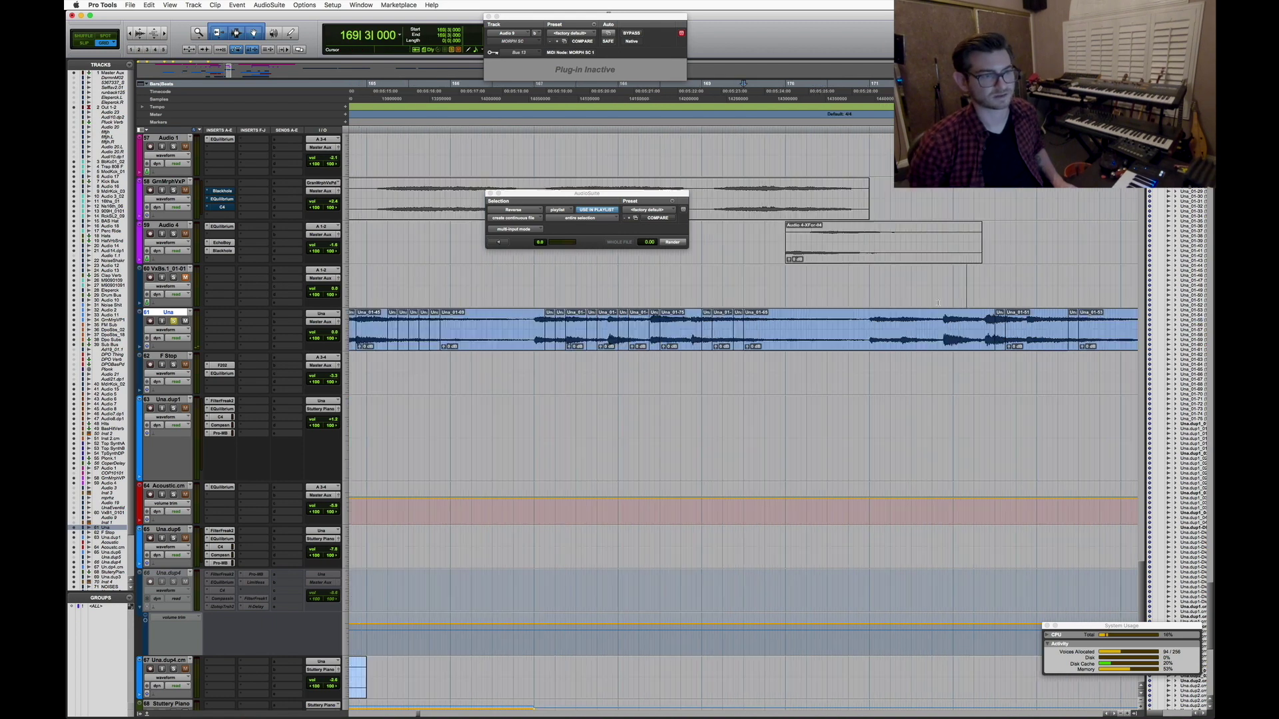
pyautogui.press('t')
pyautogui.press('t')
pyautogui.click(716, 346)
pyautogui.press('space')
pyautogui.click(605, 341)
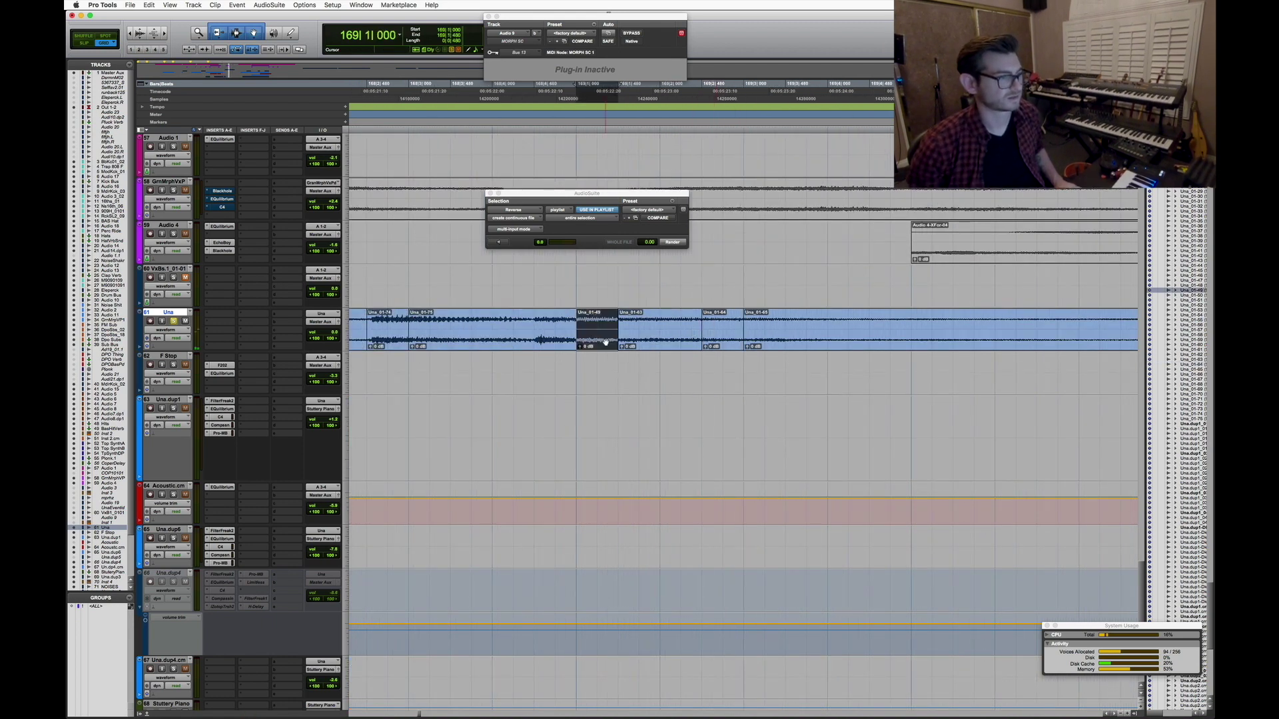
# Audition further Una chops near bars 168 and 175, ending with the clip at 177|1|000
pyautogui.press('r')
pyautogui.click(569, 345)
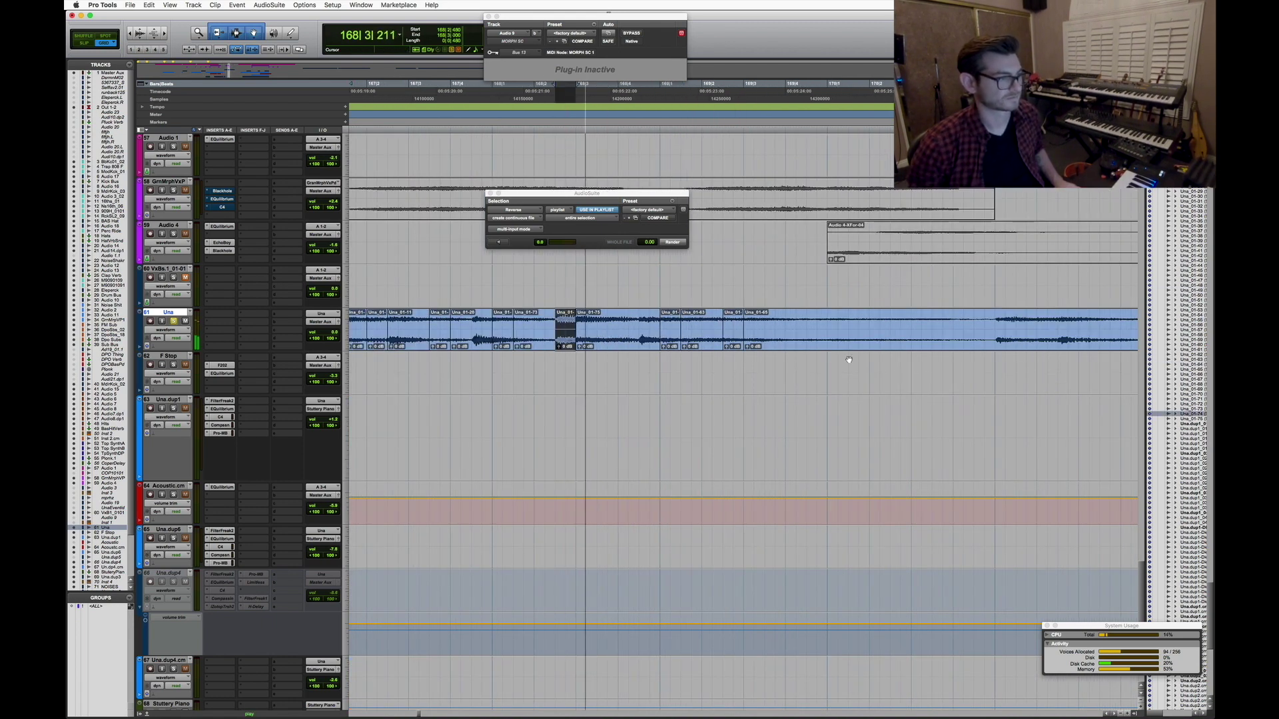
pyautogui.press('r')
pyautogui.press('r')
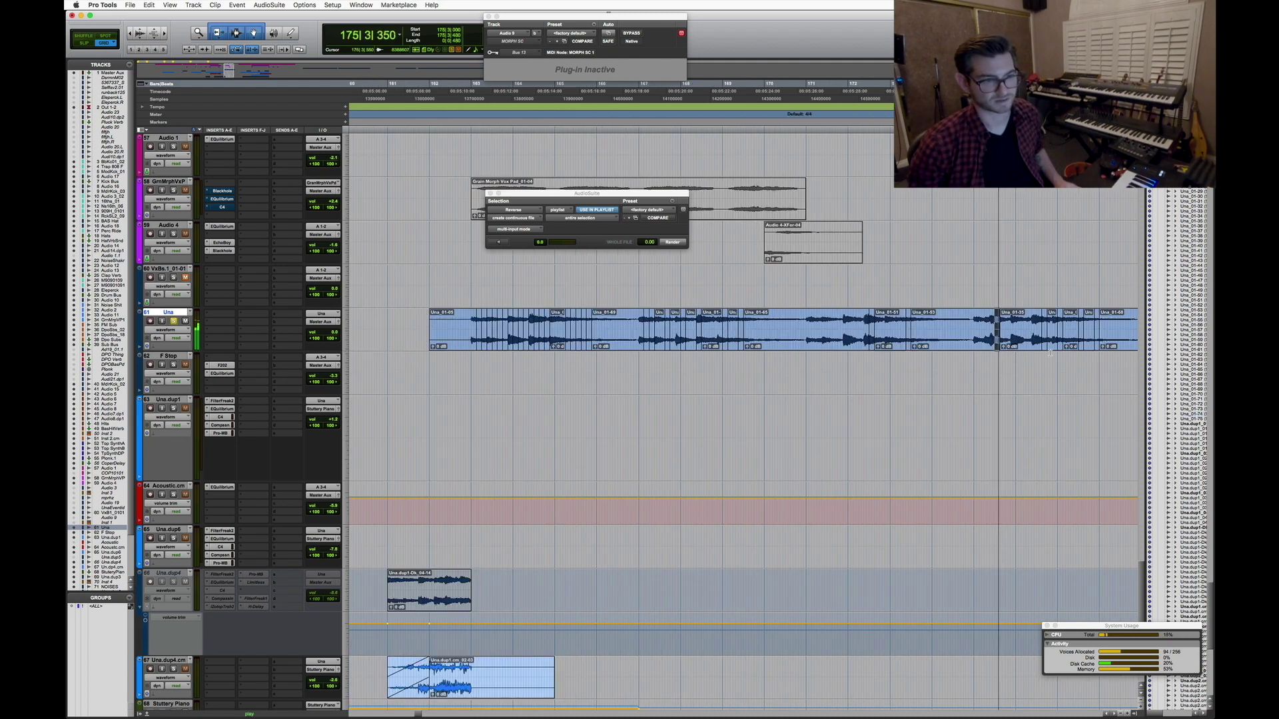
pyautogui.click(1060, 350)
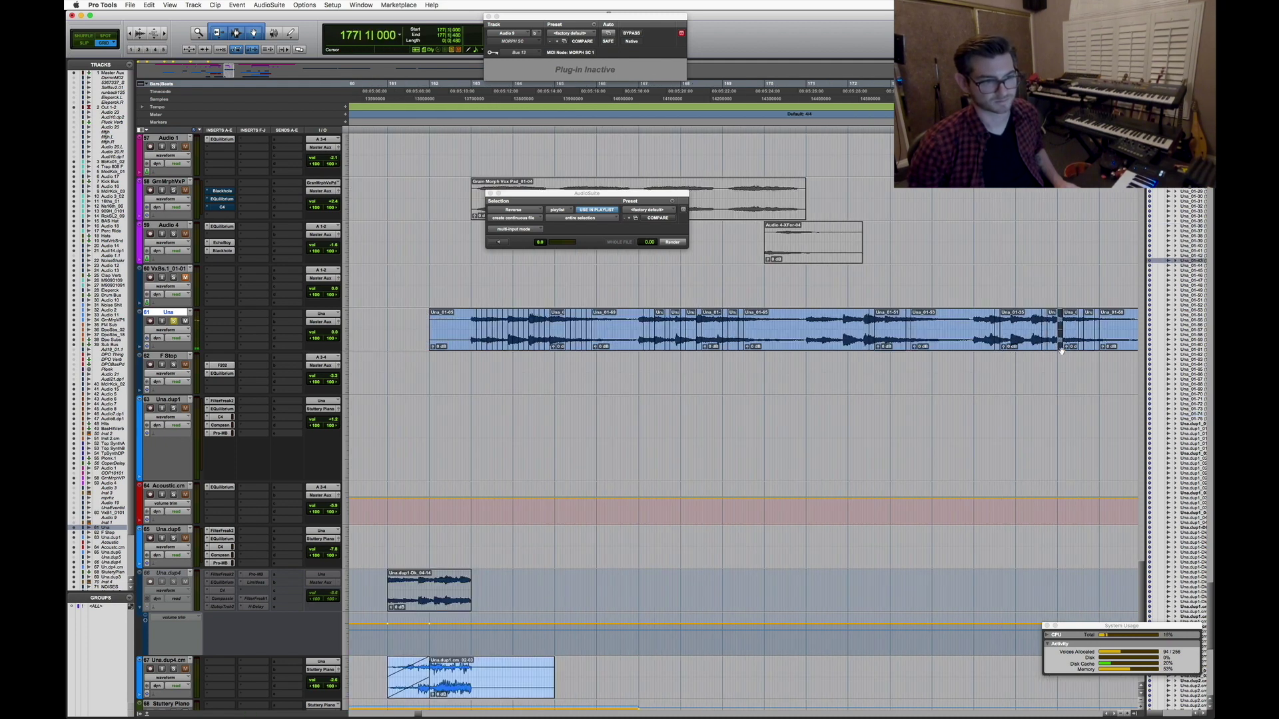
# Switch the solo from Una to Una.dup1 and play the Una.dup1_02 clip from 151|1|000
pyautogui.press('r')
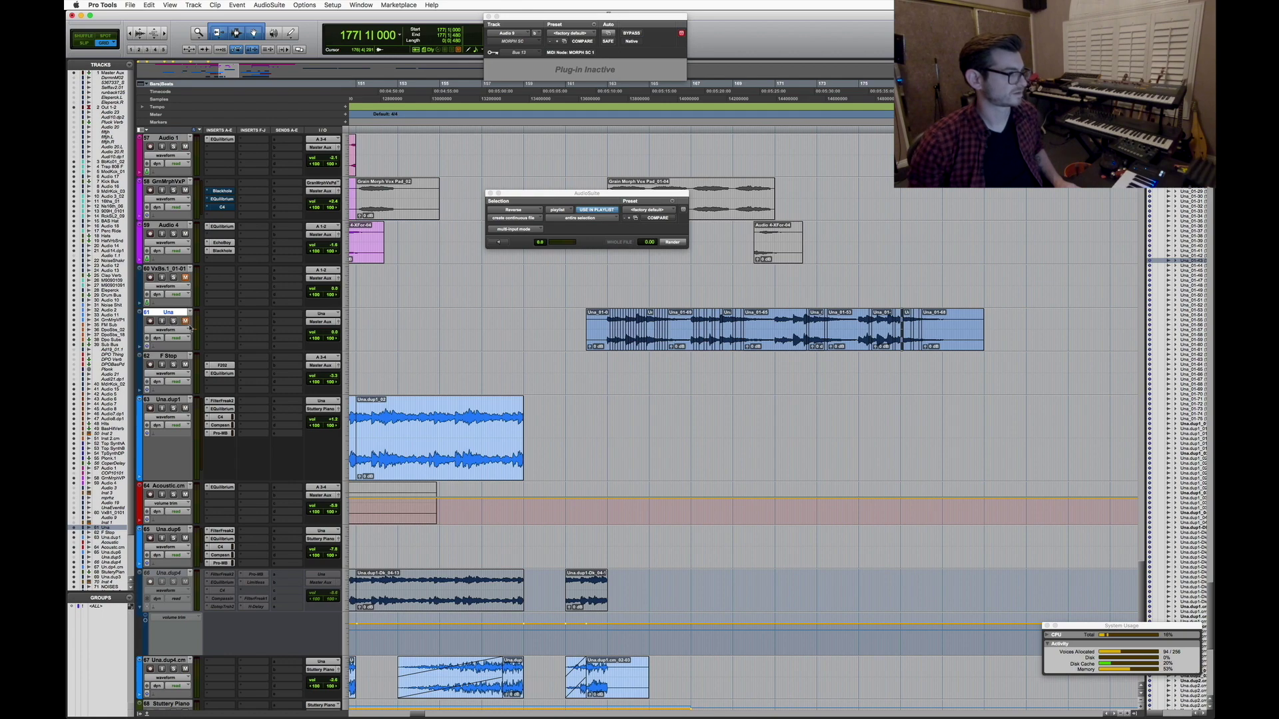
pyautogui.press('r')
pyautogui.click(588, 459)
pyautogui.hotkey('shift', 's')
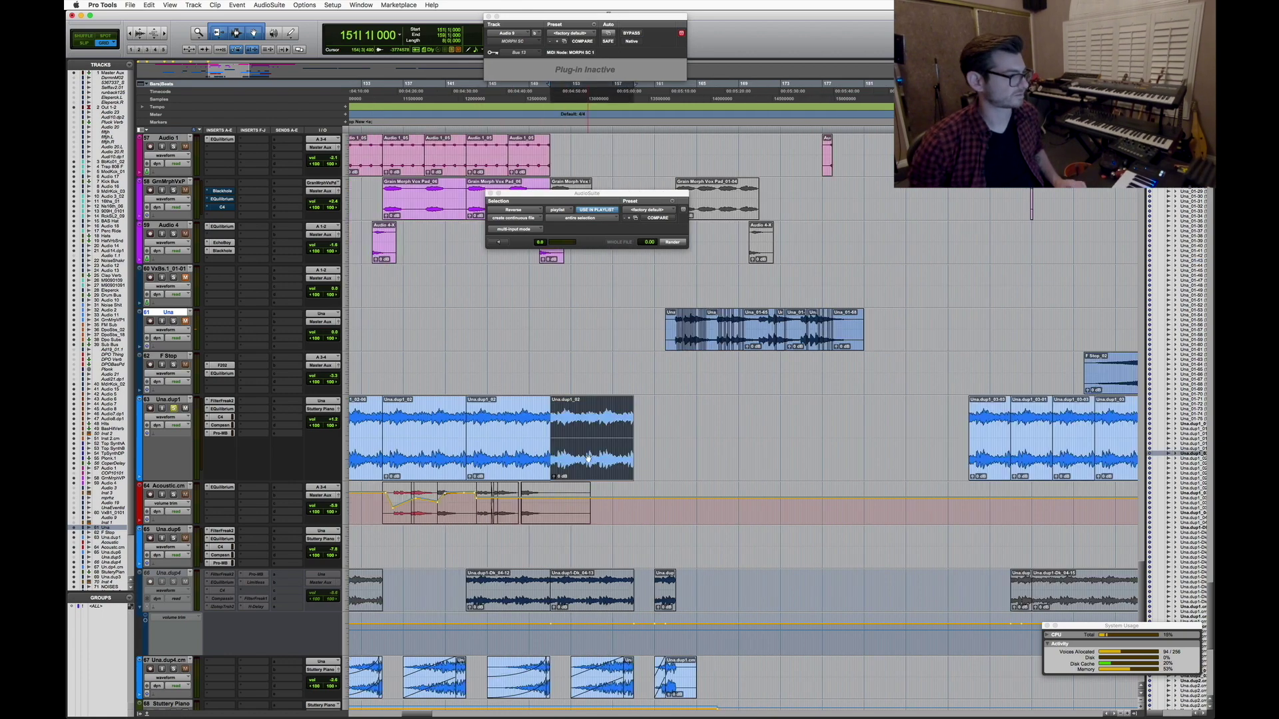
pyautogui.press('space')
pyautogui.press('t')
pyautogui.press('t')
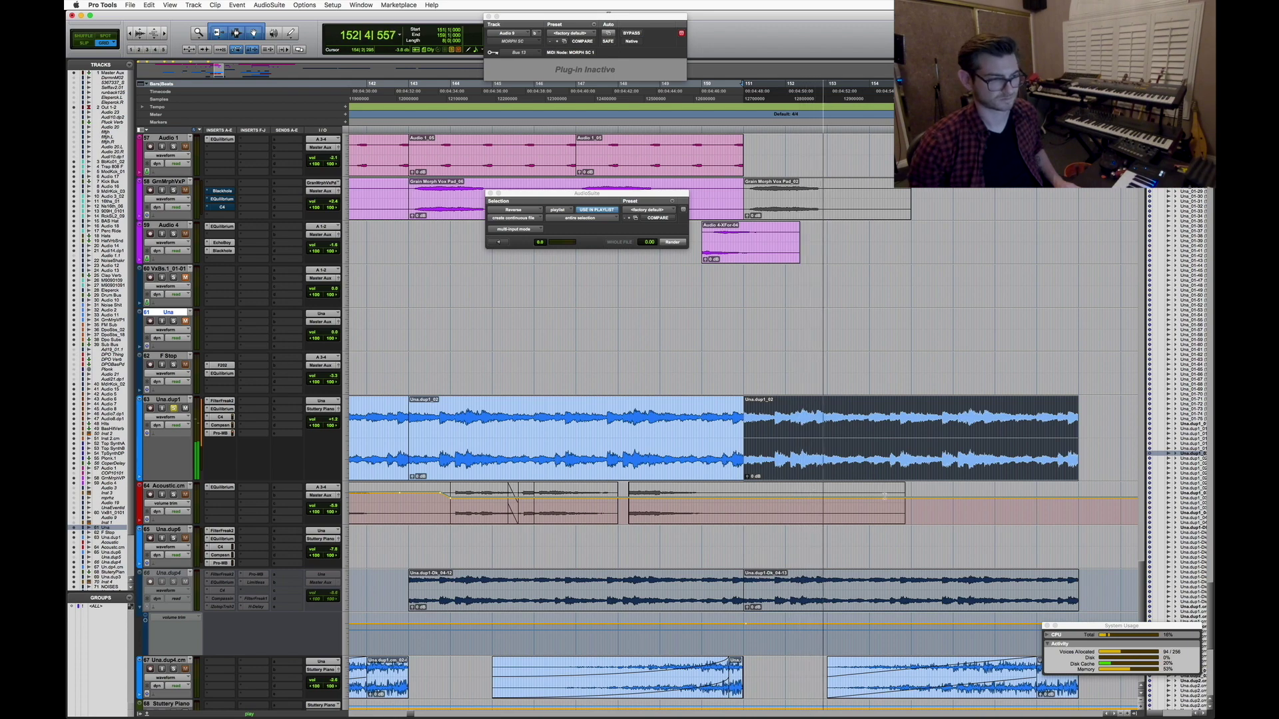
# Finish auditioning the soloed Una.dup1_02 clip from 151|1|000 and stop playback
pyautogui.press('r')
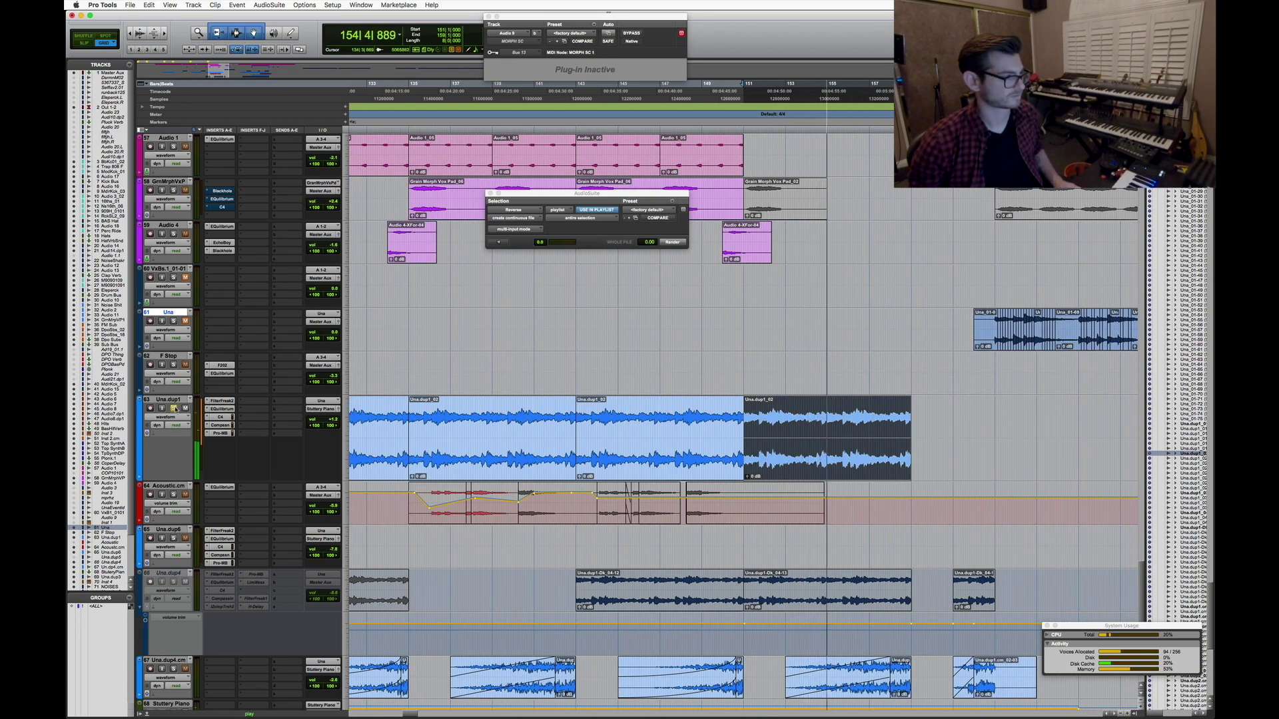
pyautogui.press('space')
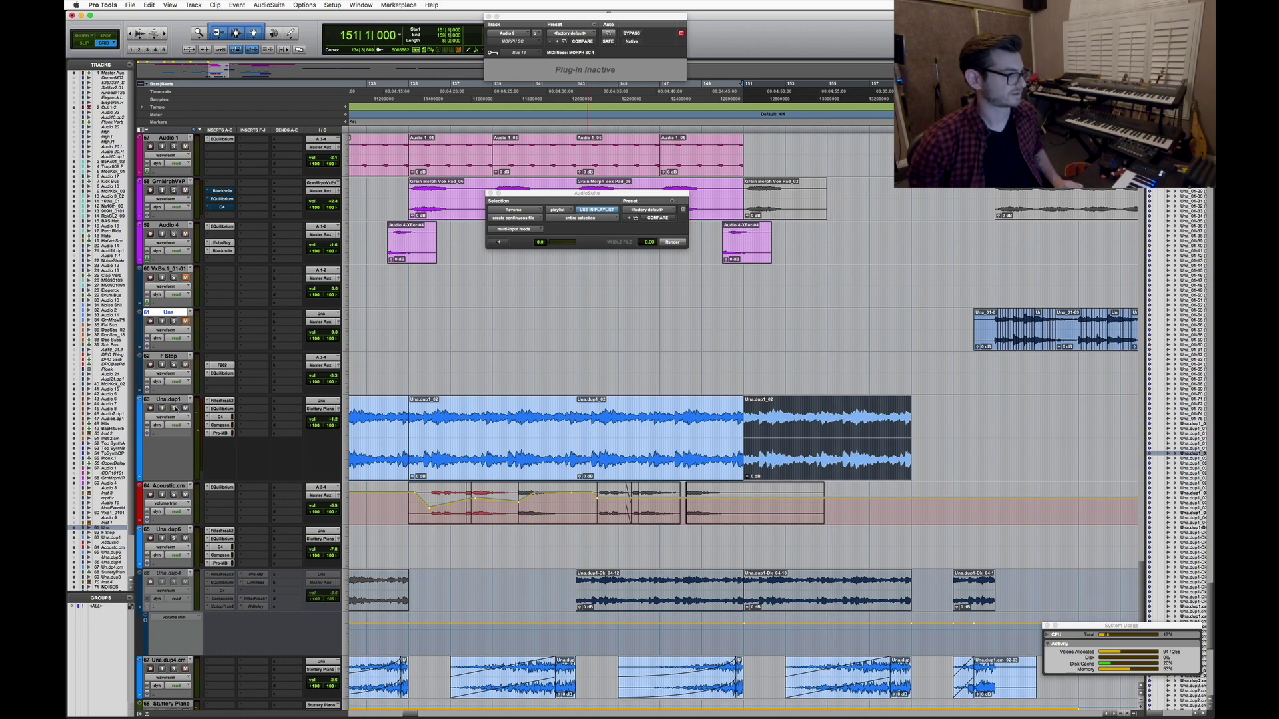
# Locate the Acoustic.cm clips starting around bar 227 and set that track's height to large
pyautogui.press('r')
pyautogui.press('r')
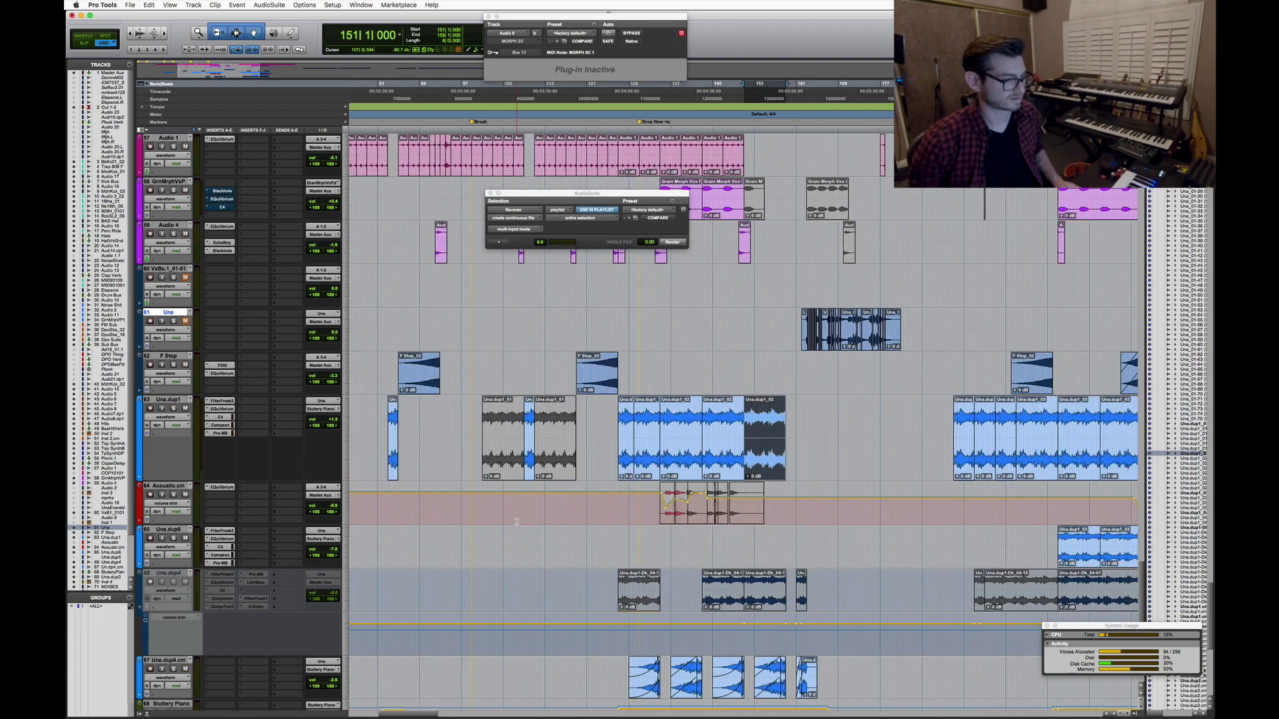
pyautogui.press('r')
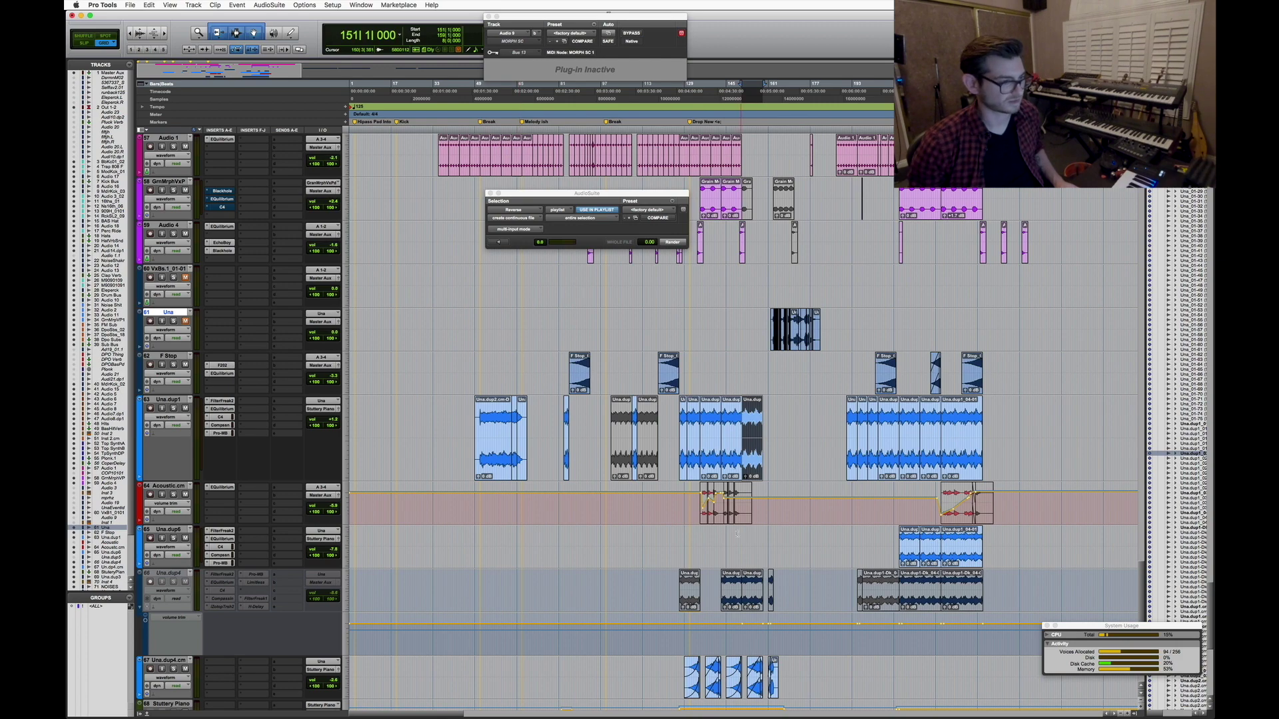
pyautogui.click(753, 531)
pyautogui.click(1006, 535)
pyautogui.press('t')
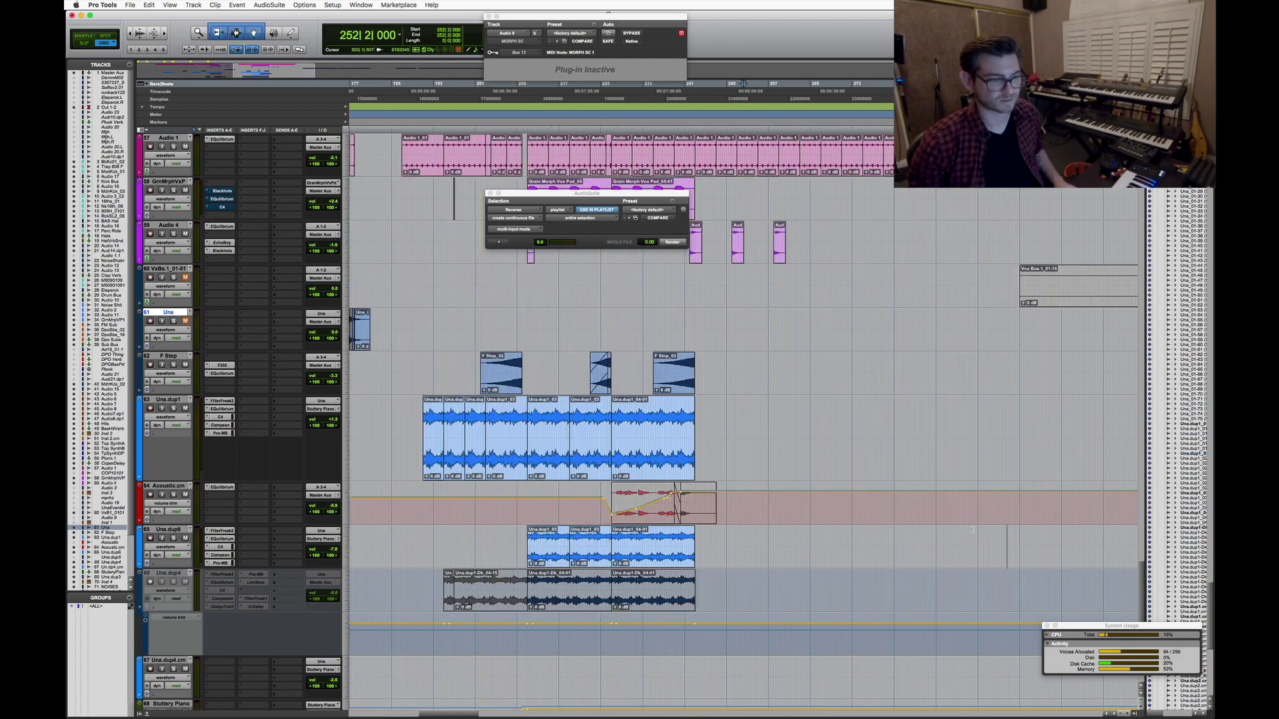
pyautogui.press('t')
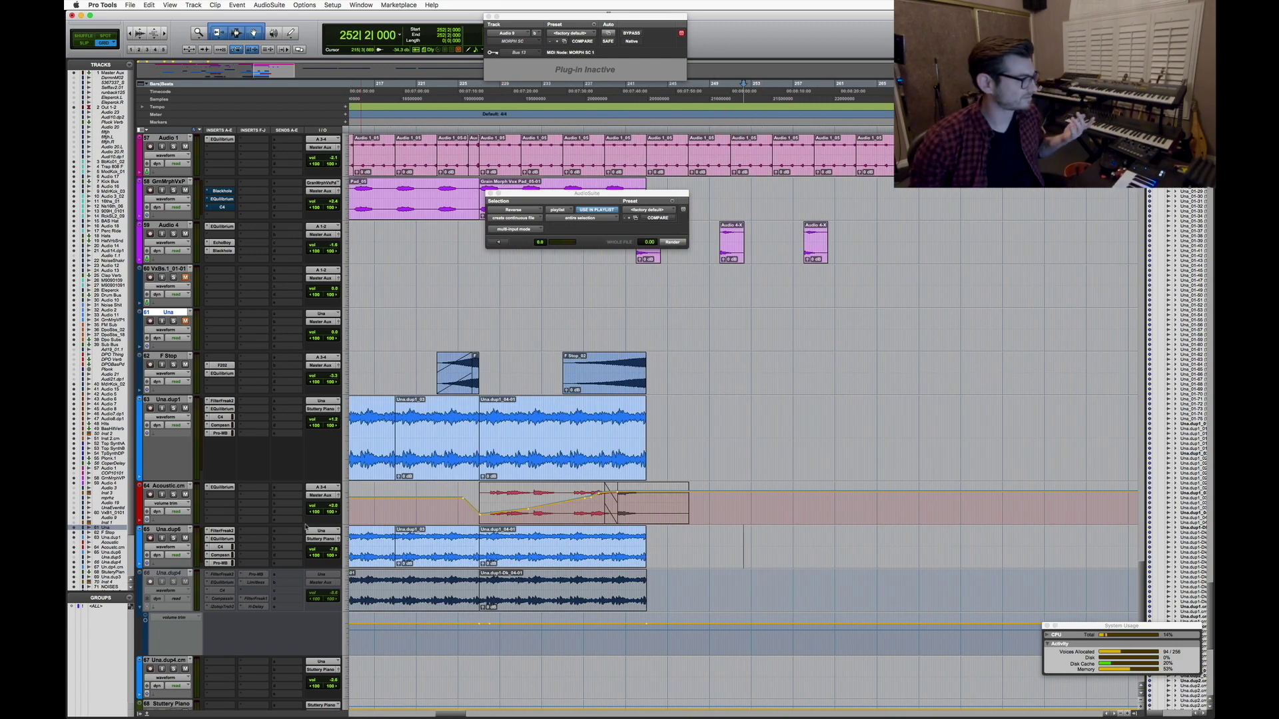
pyautogui.click(345, 510)
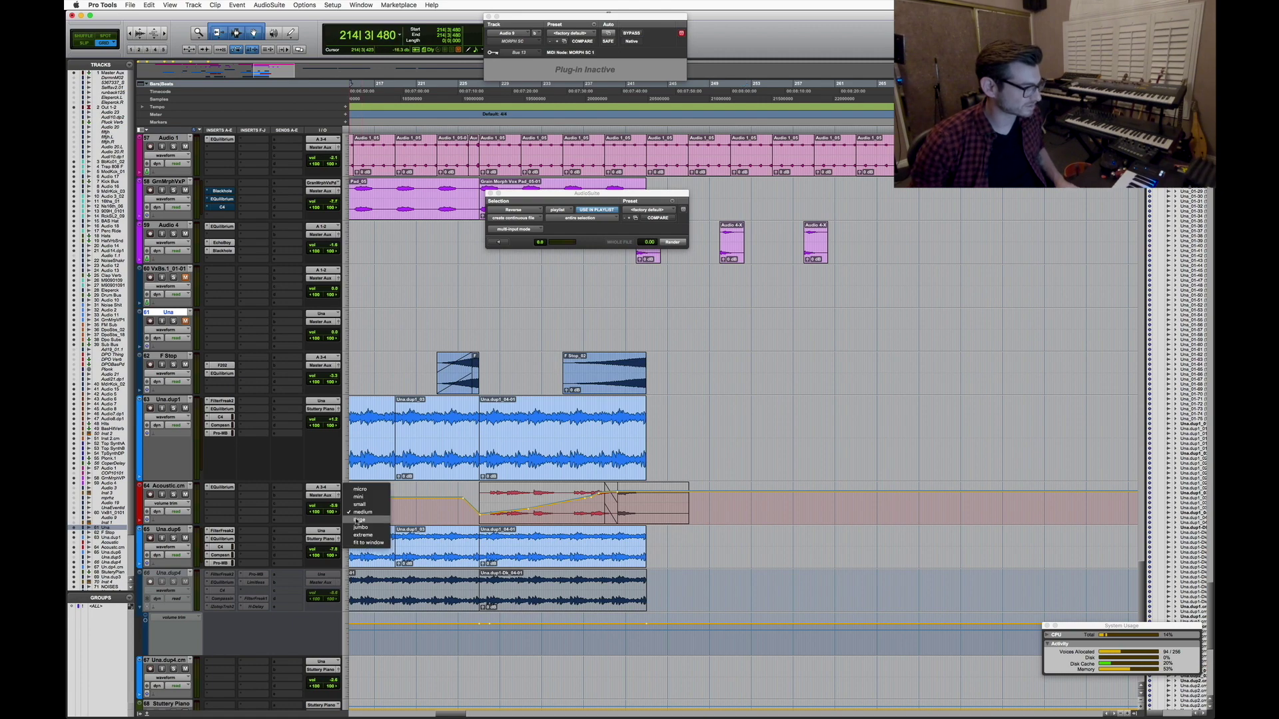
pyautogui.click(359, 519)
# Delete Acoustic.cm's volume trim automation from 219|2|240 to about bar 252
pyautogui.moveTo(398, 532); pyautogui.dragTo(752, 533)
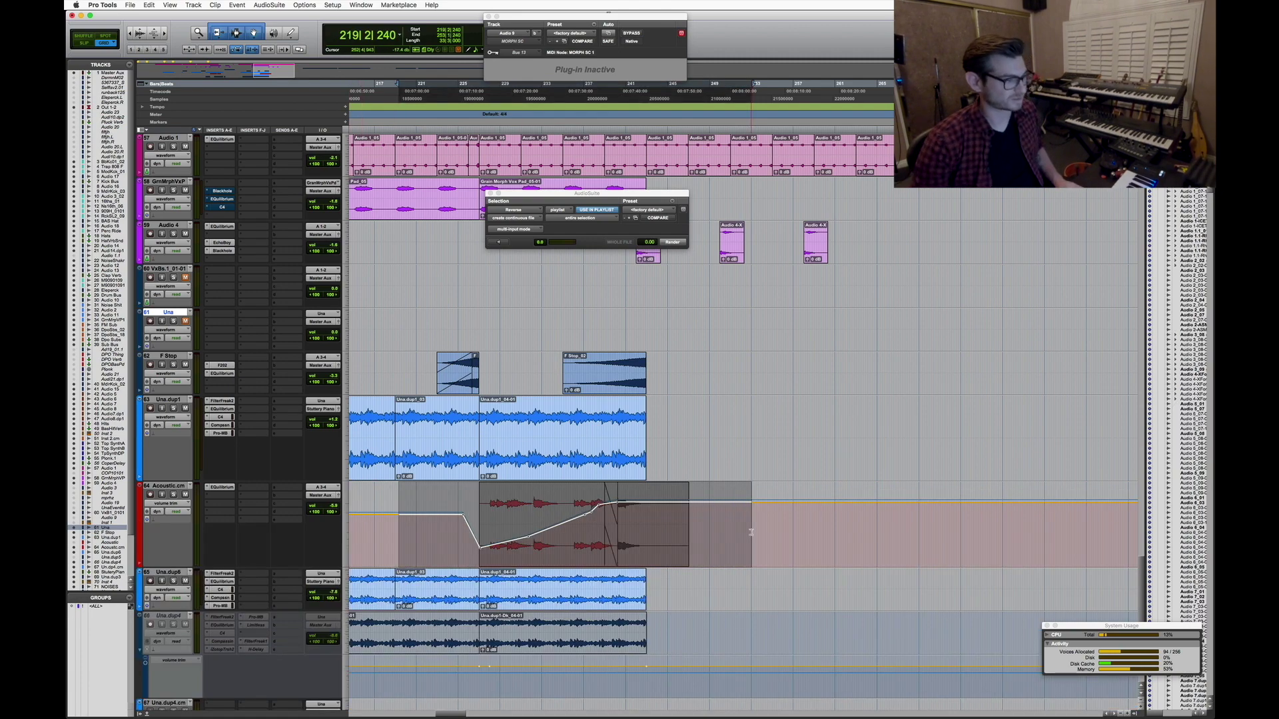
pyautogui.press('Delete')
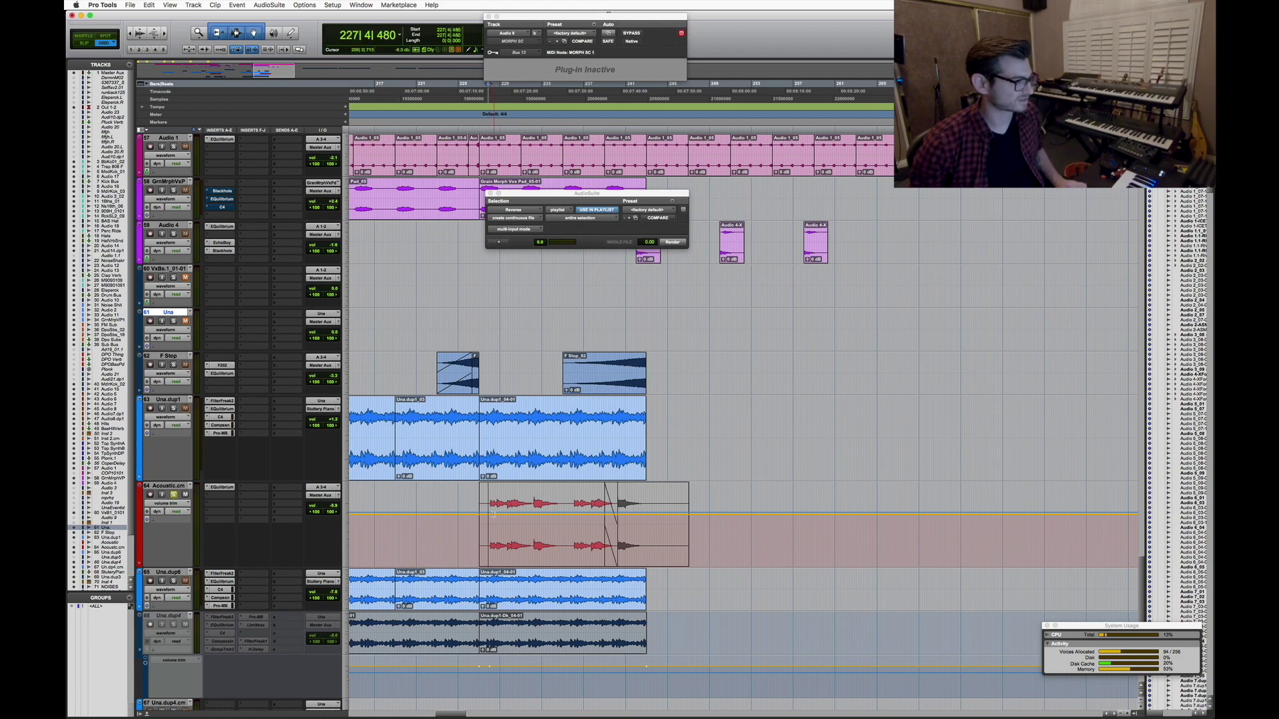
# Play the soloed Acoustic.cm clips from 227|4|480 without the trim automation, and undo the automation deletion
pyautogui.press('space')
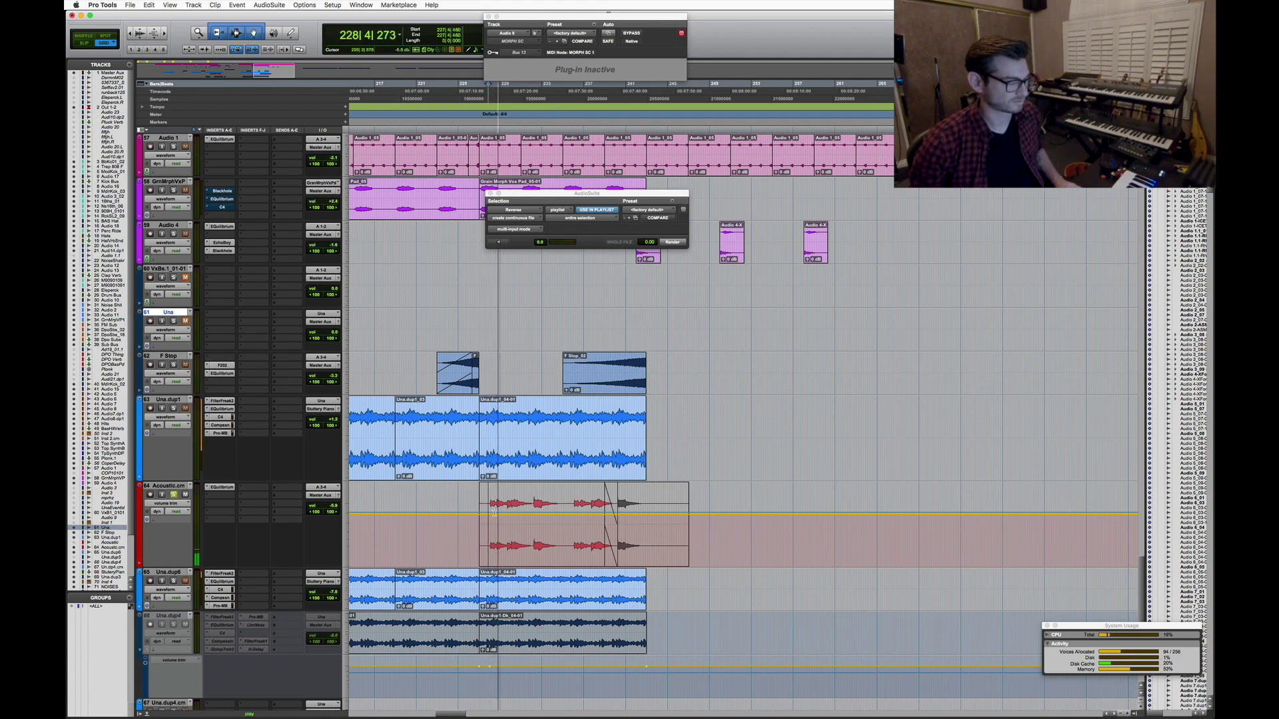
pyautogui.press('t')
pyautogui.press('t')
pyautogui.press('r')
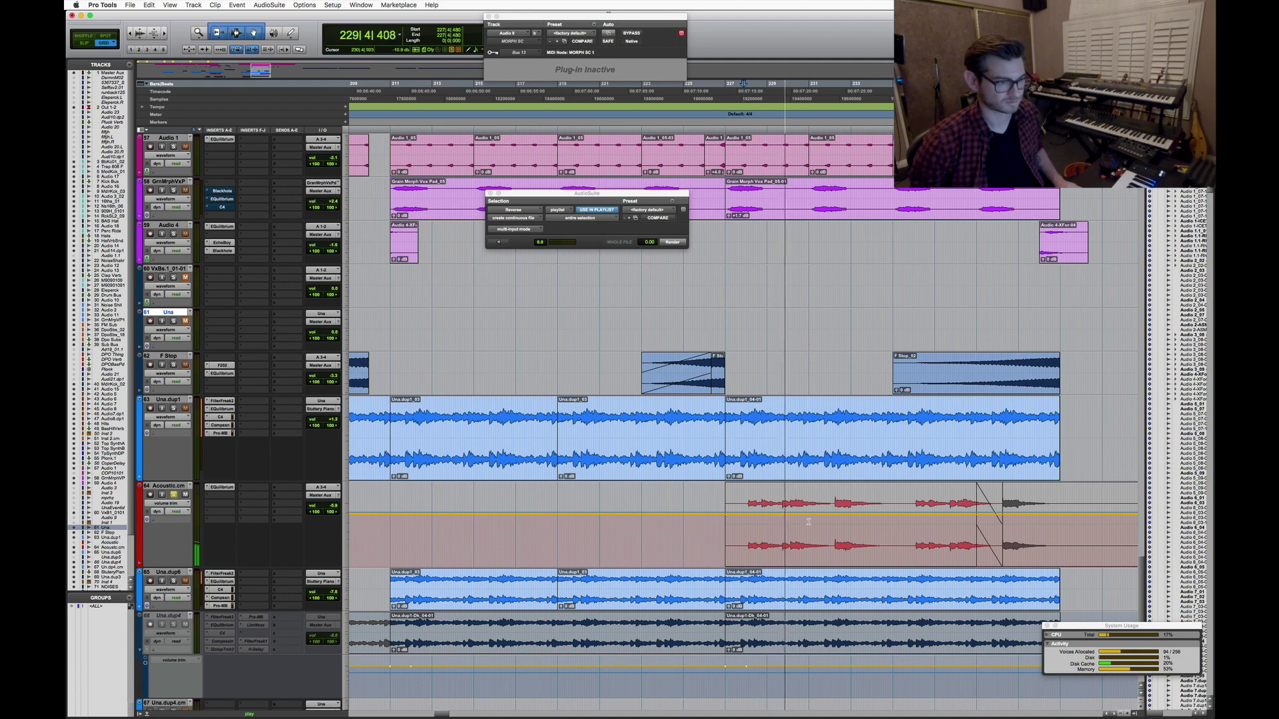
pyautogui.press('super+bracketleft')
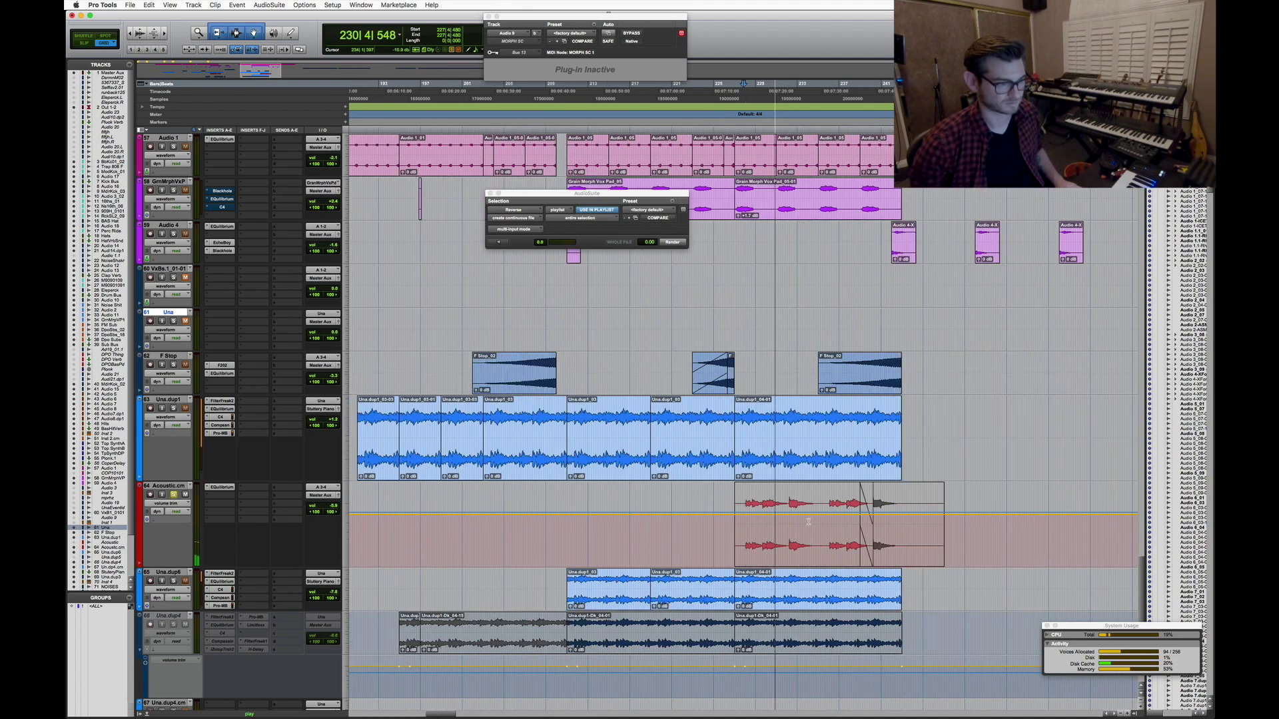
pyautogui.press('super+bracketleft')
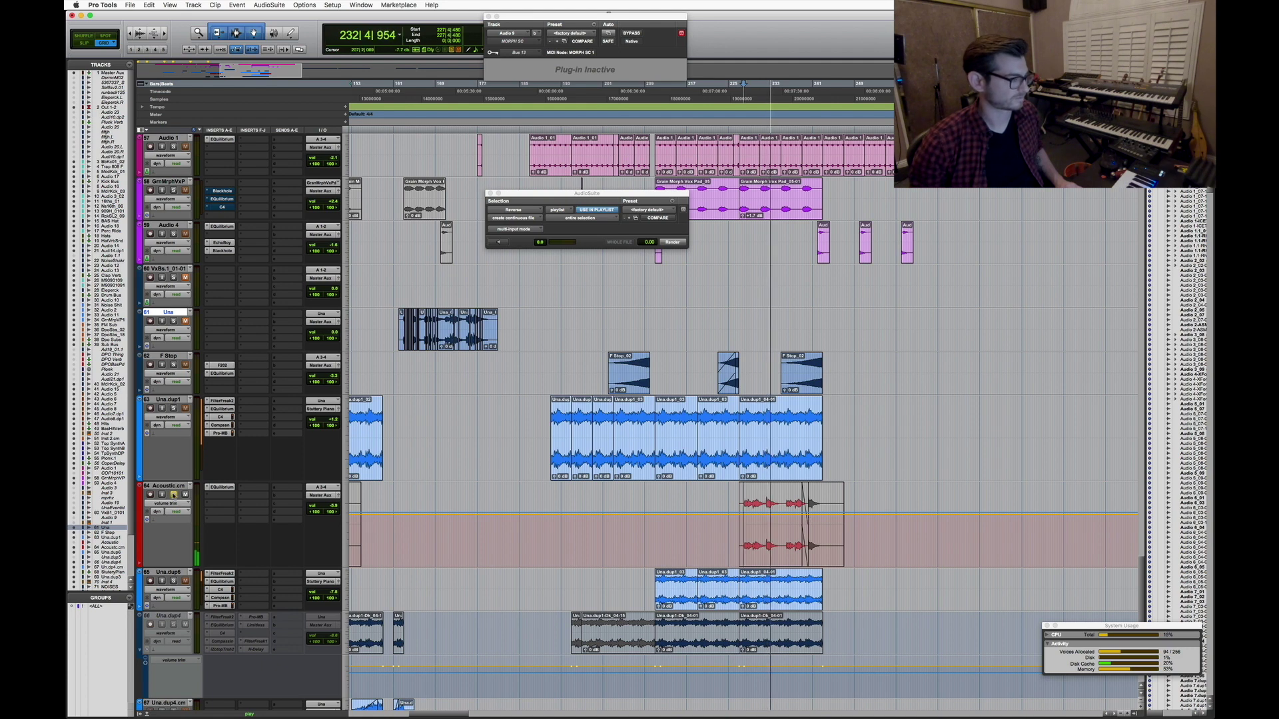
pyautogui.press('space')
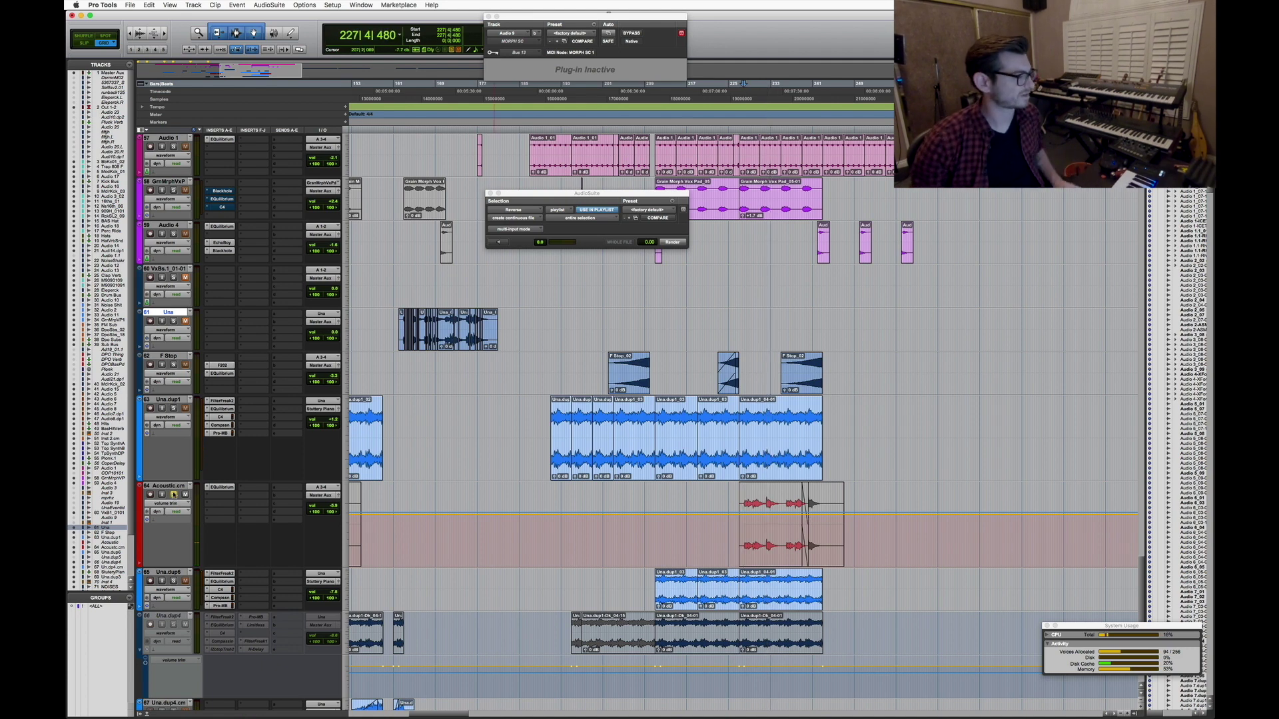
pyautogui.press('super+z')
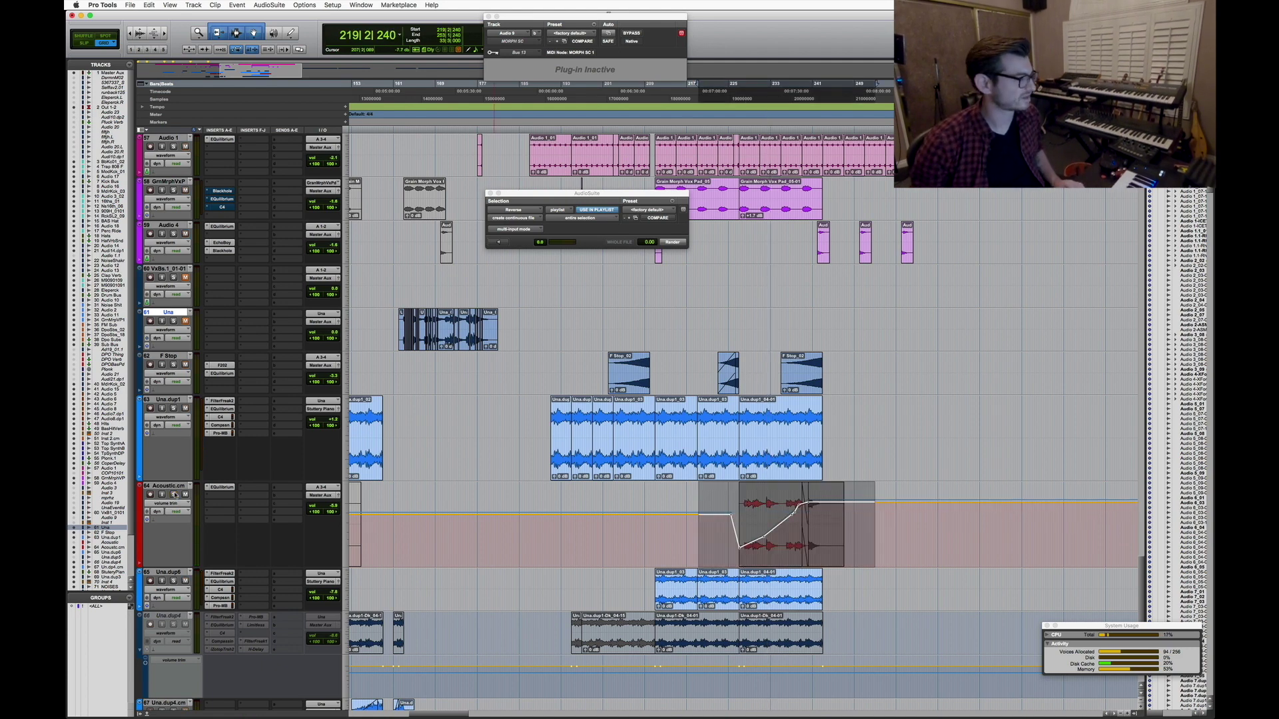
# Select Una.dup1 and Acoustic.cm together from 236|1|480 to near the end of the Una.dup1 clip, solo both tracks and play them
pyautogui.click(794, 413)
pyautogui.press('t')
pyautogui.press('t')
pyautogui.press('t')
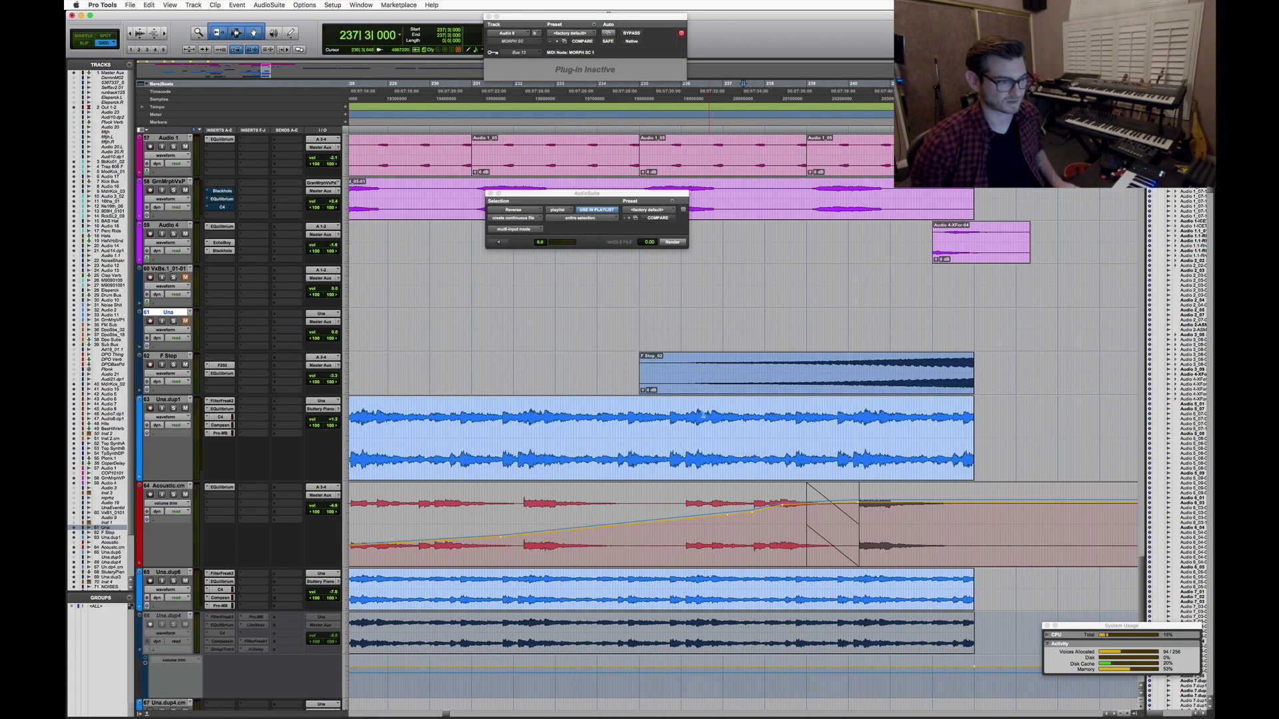
pyautogui.moveTo(729, 475); pyautogui.dragTo(971, 515)
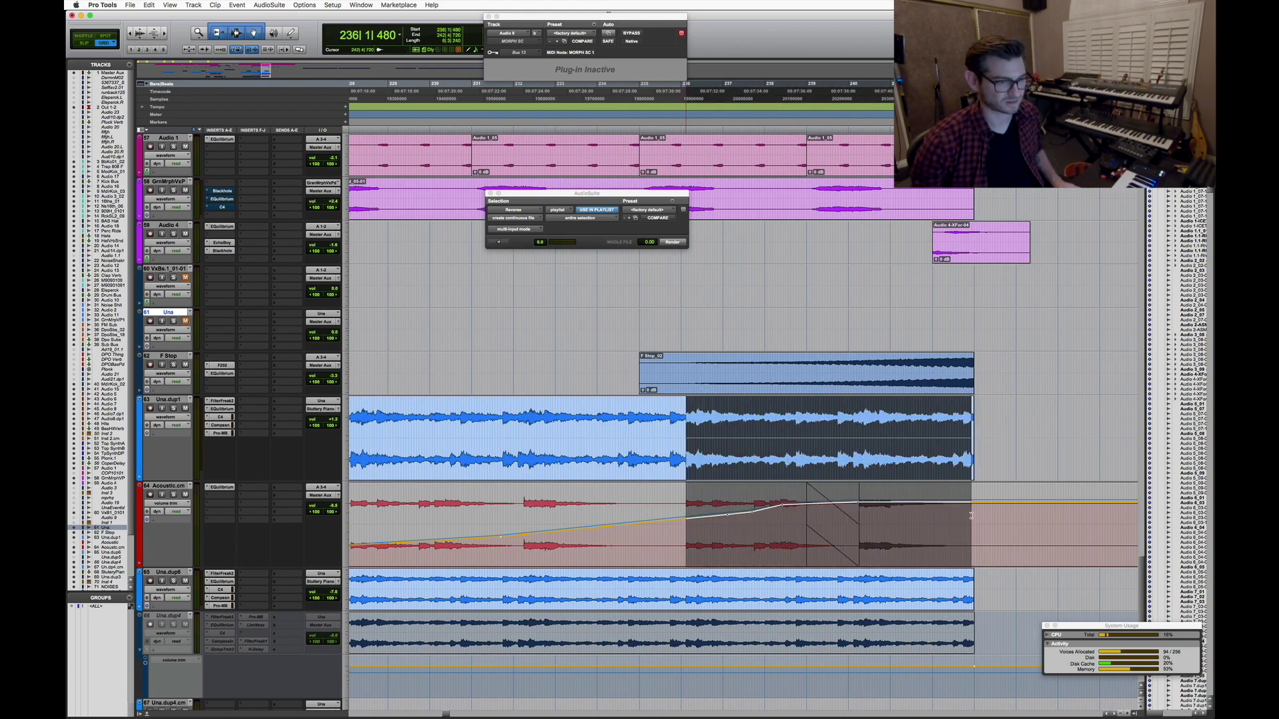
pyautogui.hotkey('shift', 's')
pyautogui.press('space')
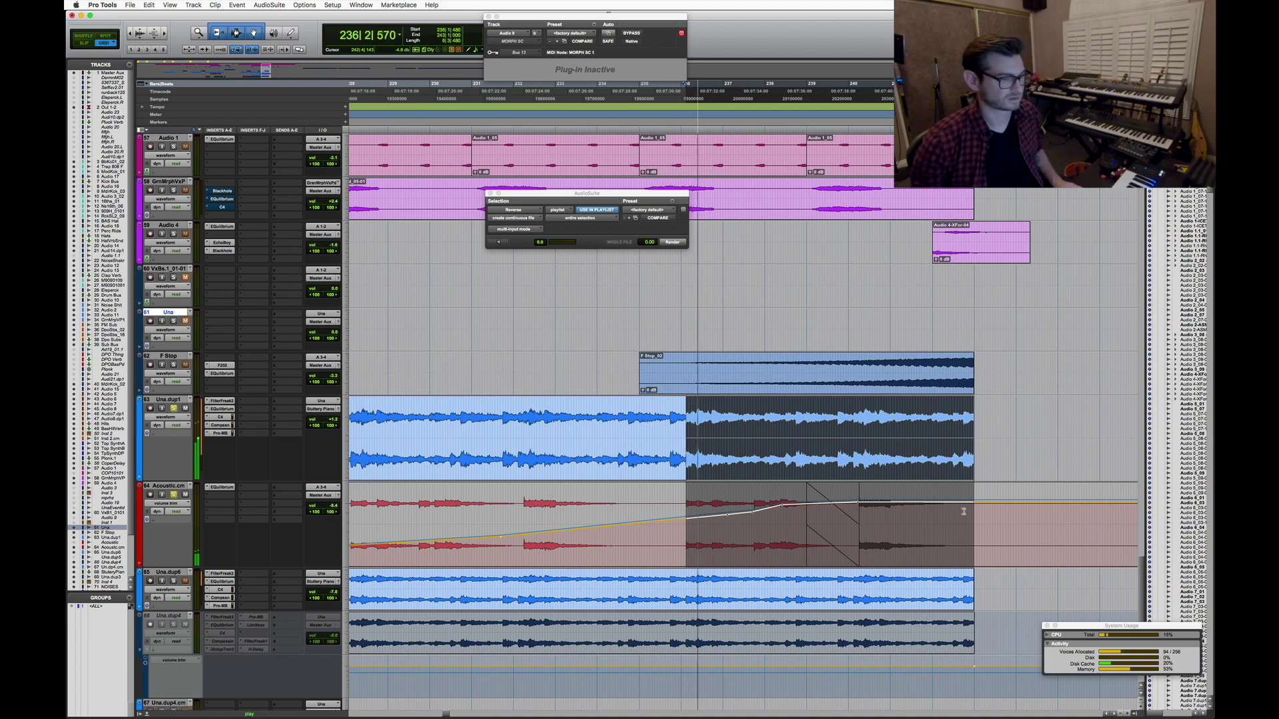
# Examine the EQuilibrium curve on Acoustic.cm during playback, close the plug-in and stop playback
pyautogui.click(231, 488)
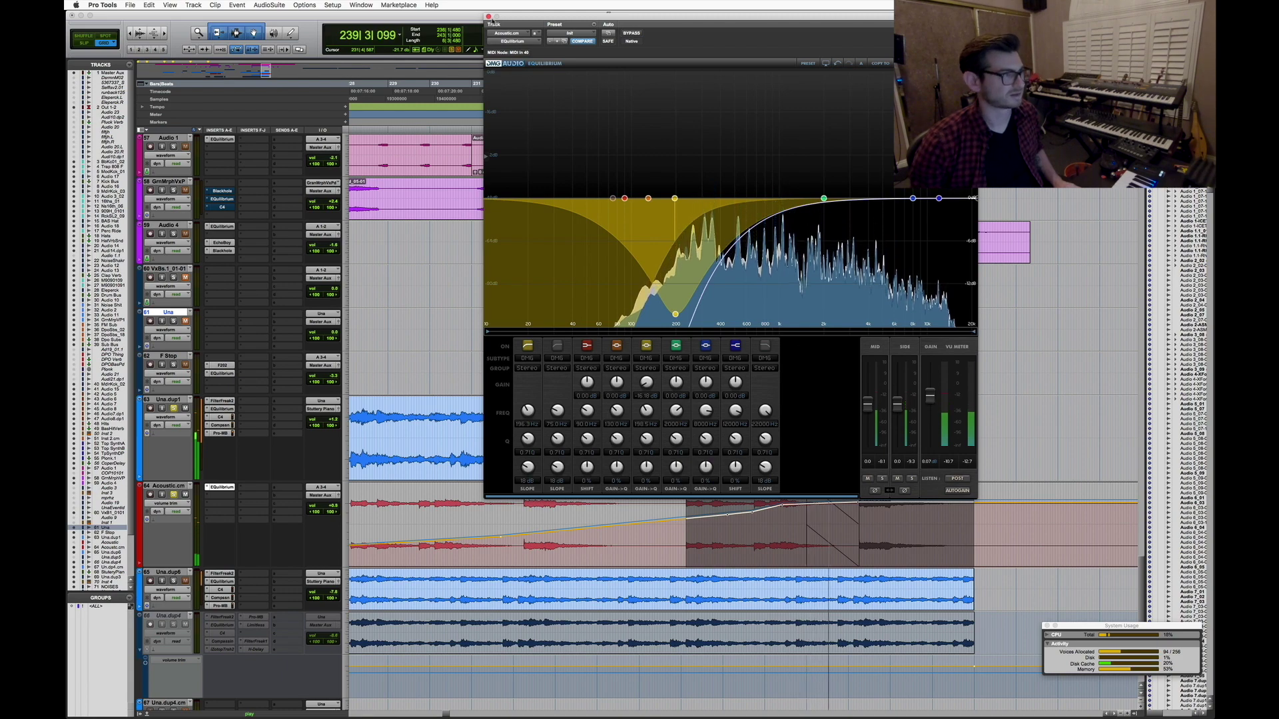
pyautogui.click(488, 17)
pyautogui.press('space')
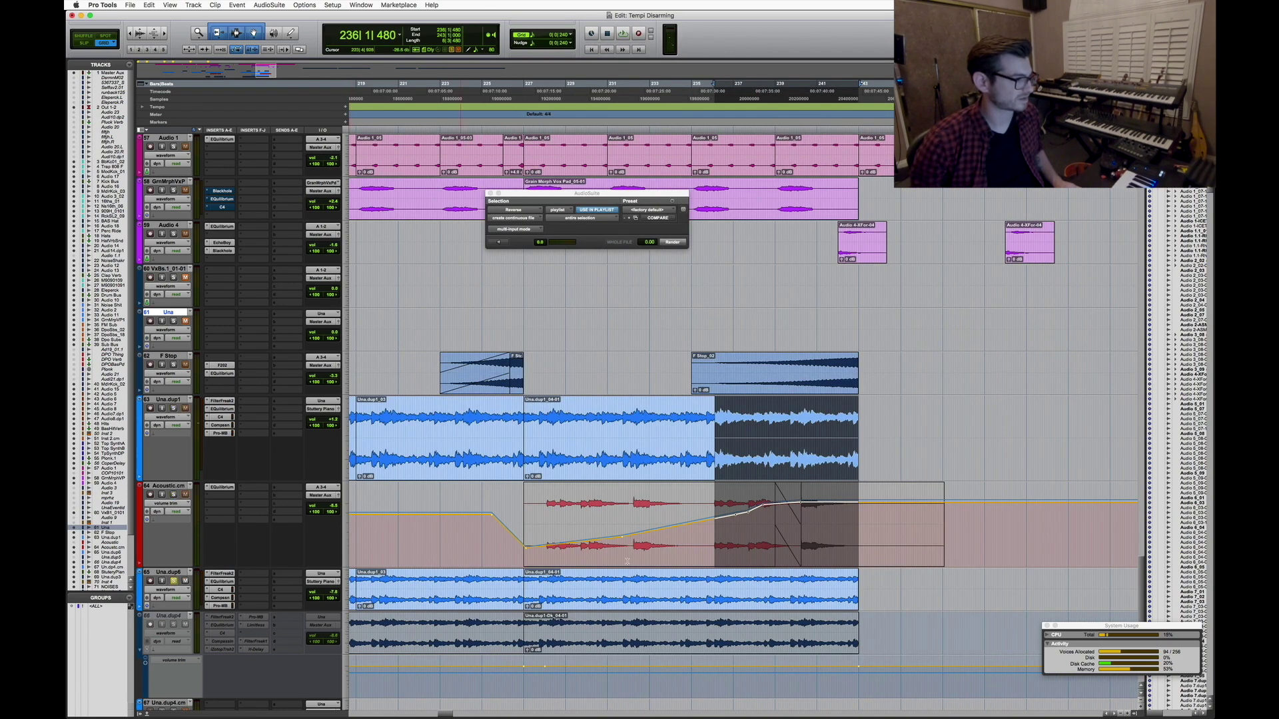
# Compare the clips starting at 227|1|000 by playing Una.dup6 and Una.dup1, each soloed in turn
pyautogui.click(711, 602)
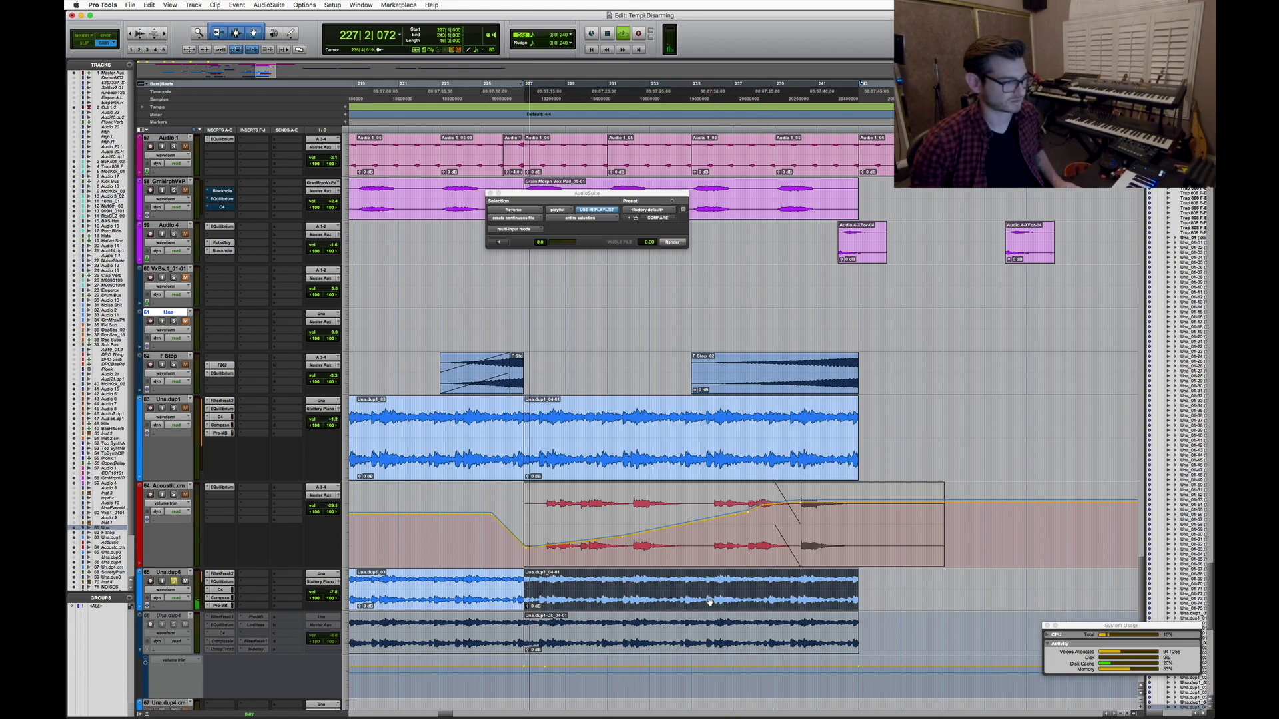
pyautogui.press('super+bracketleft')
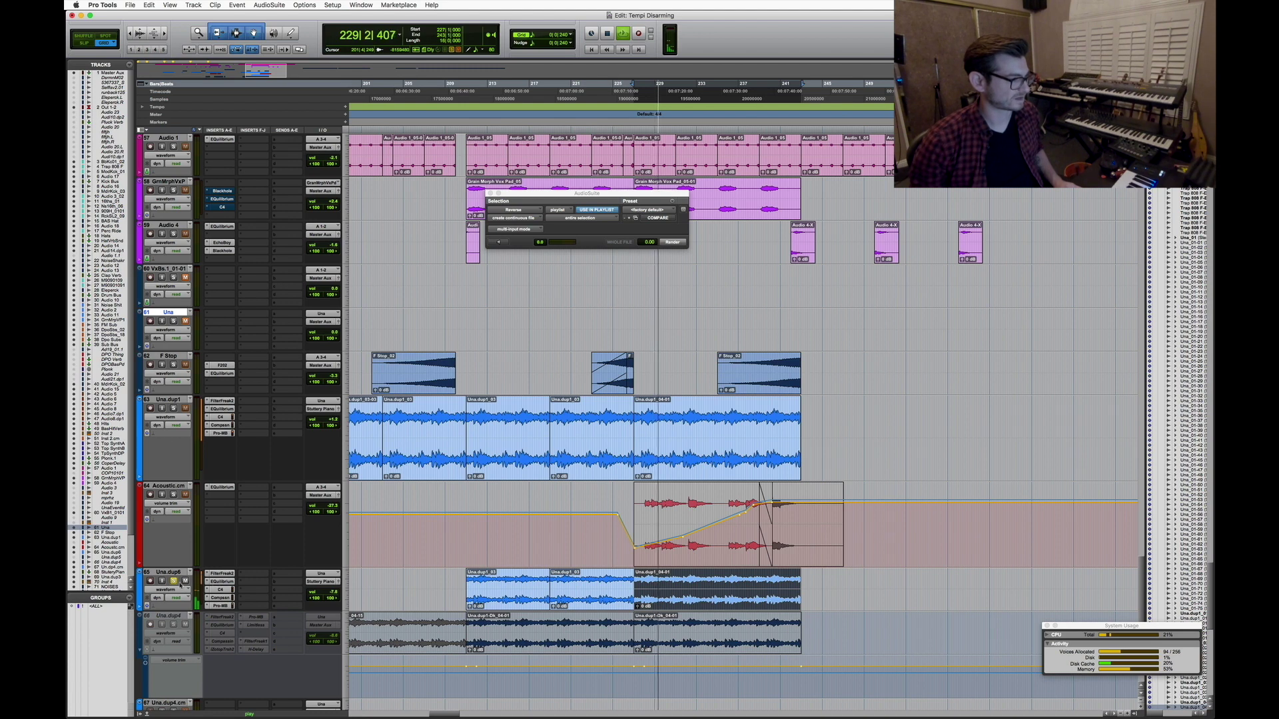
pyautogui.press('space')
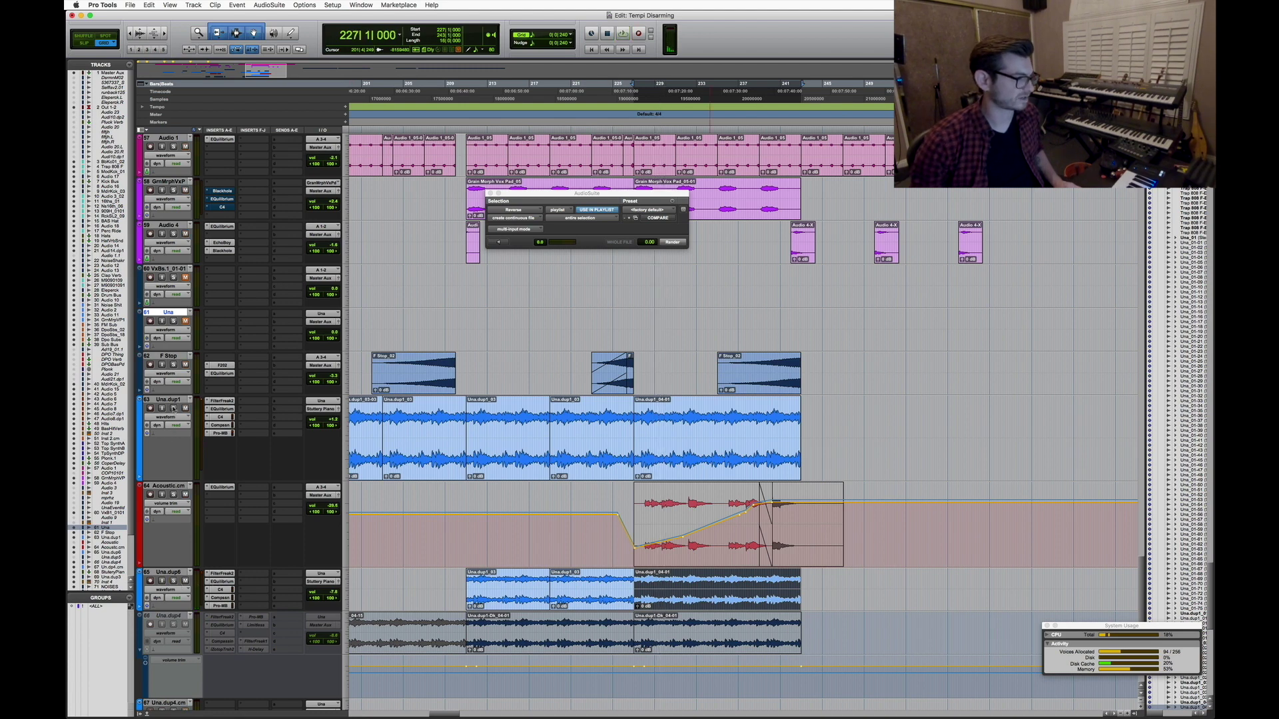
pyautogui.doubleClick(728, 436)
pyautogui.press('space')
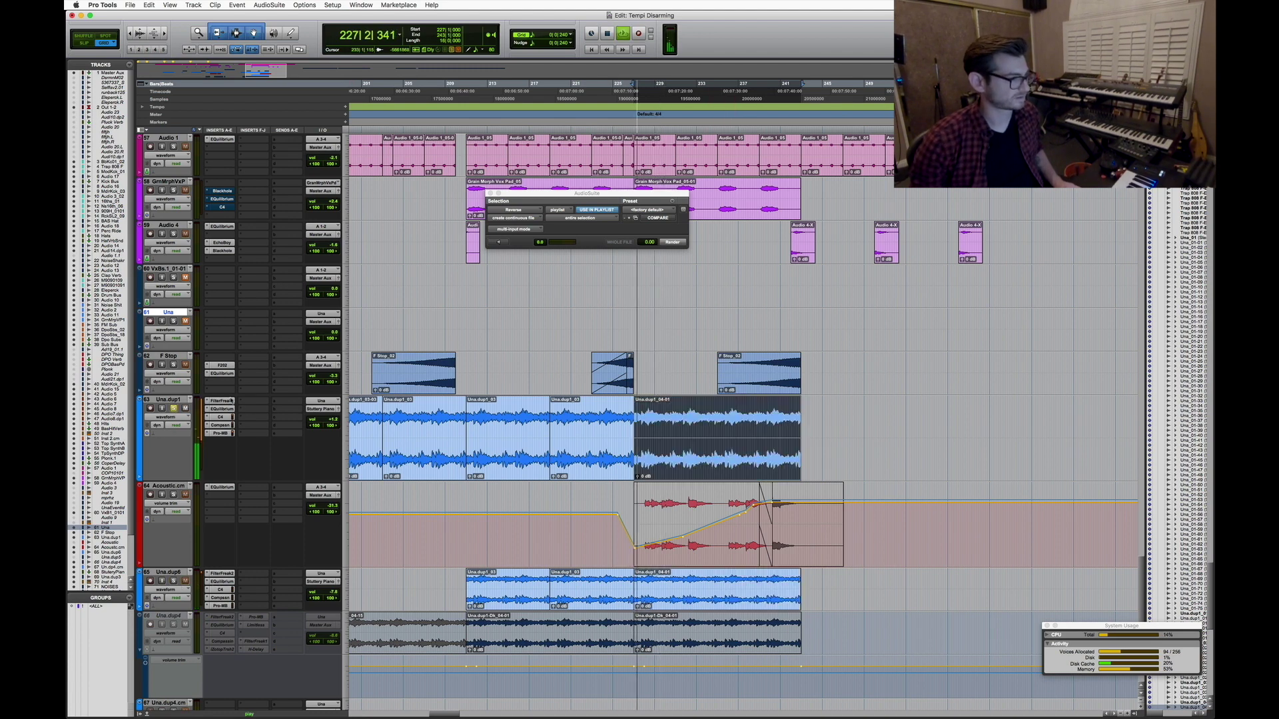
pyautogui.press('space')
# Open FilterFreak on Una.dup1 and display its filter frequency automation on the track
pyautogui.click(225, 401)
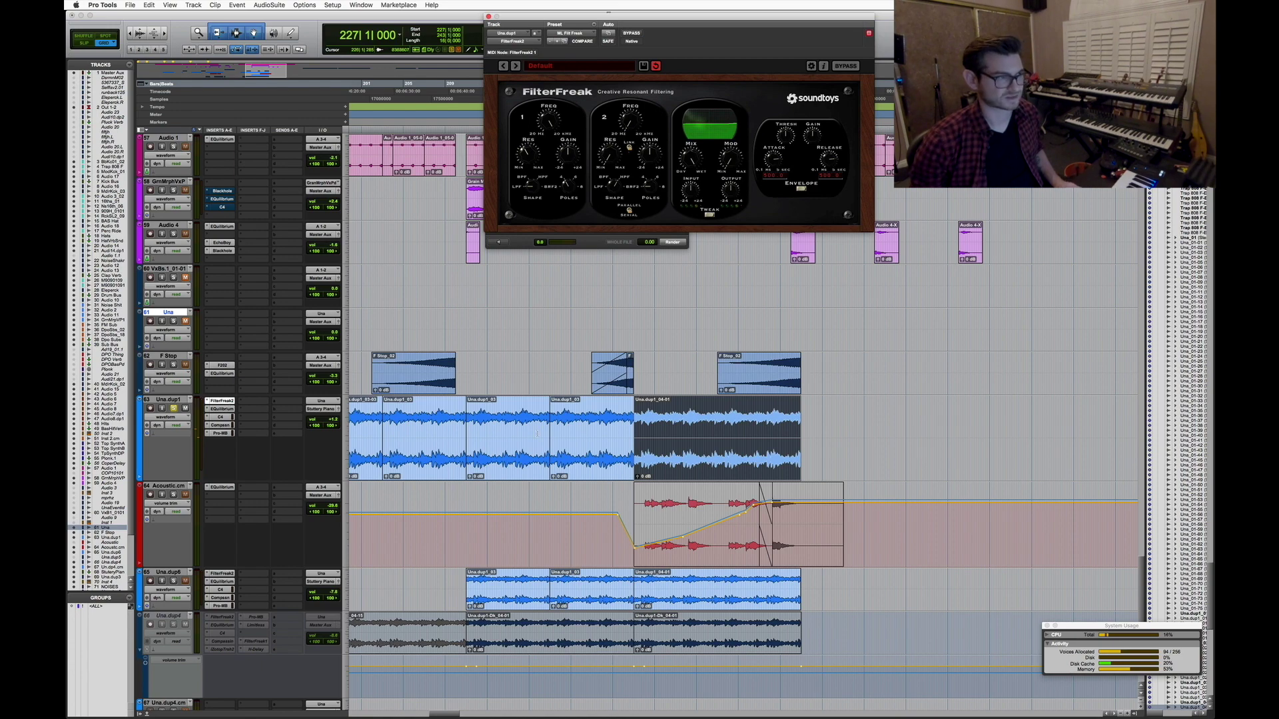
pyautogui.click(166, 417)
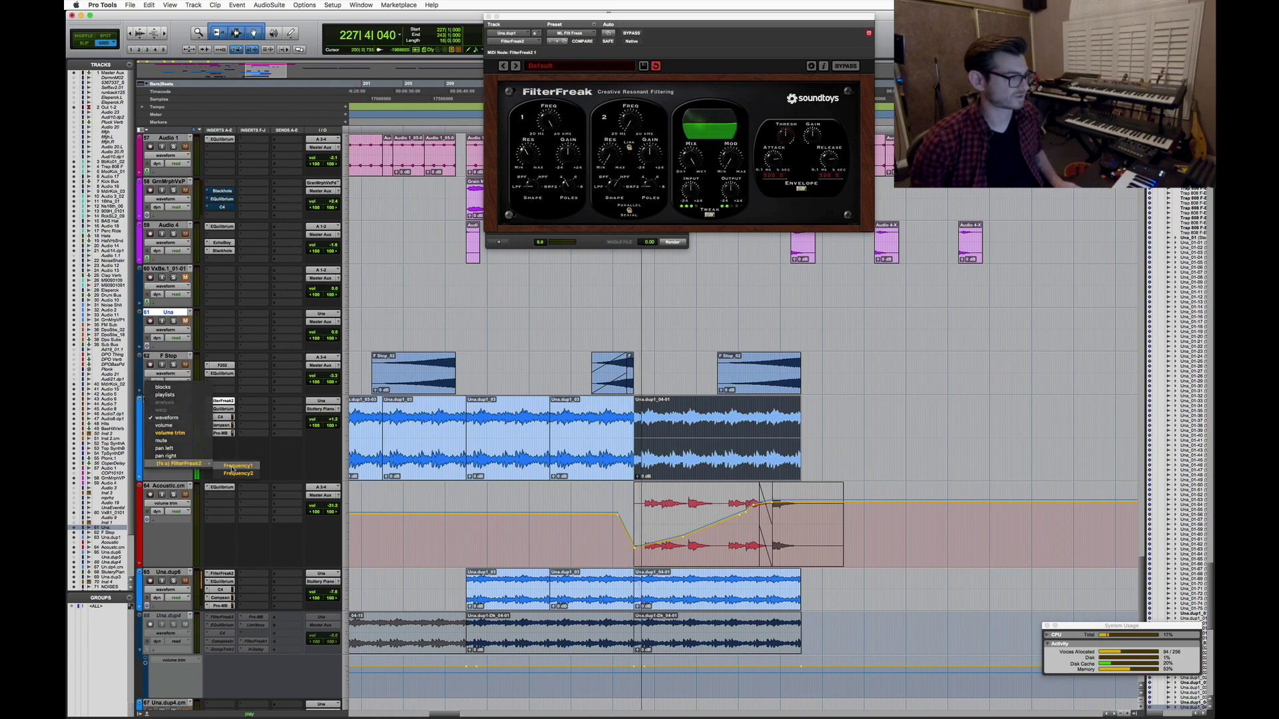
pyautogui.click(232, 470)
# Audition Una.dup1's filter frequency sweep from 203|3|720 and return the track to waveform view
pyautogui.press('r')
pyautogui.press('r')
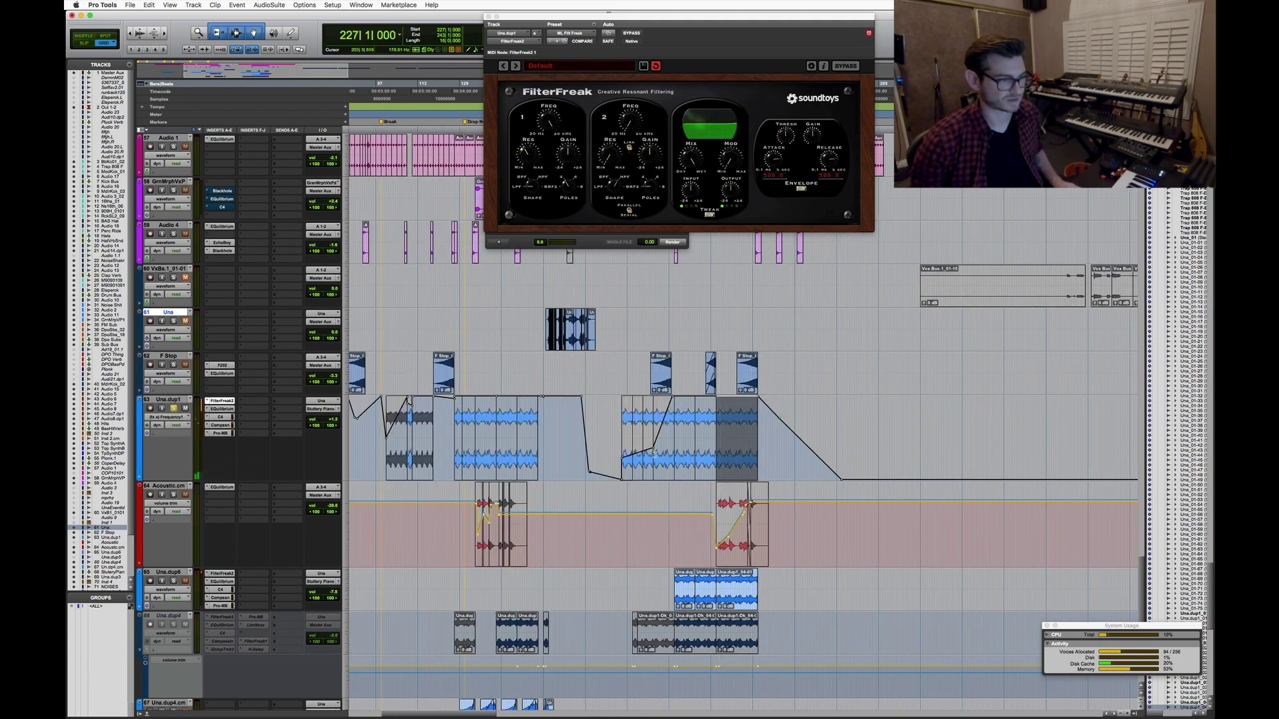
pyautogui.press('super+bracketright')
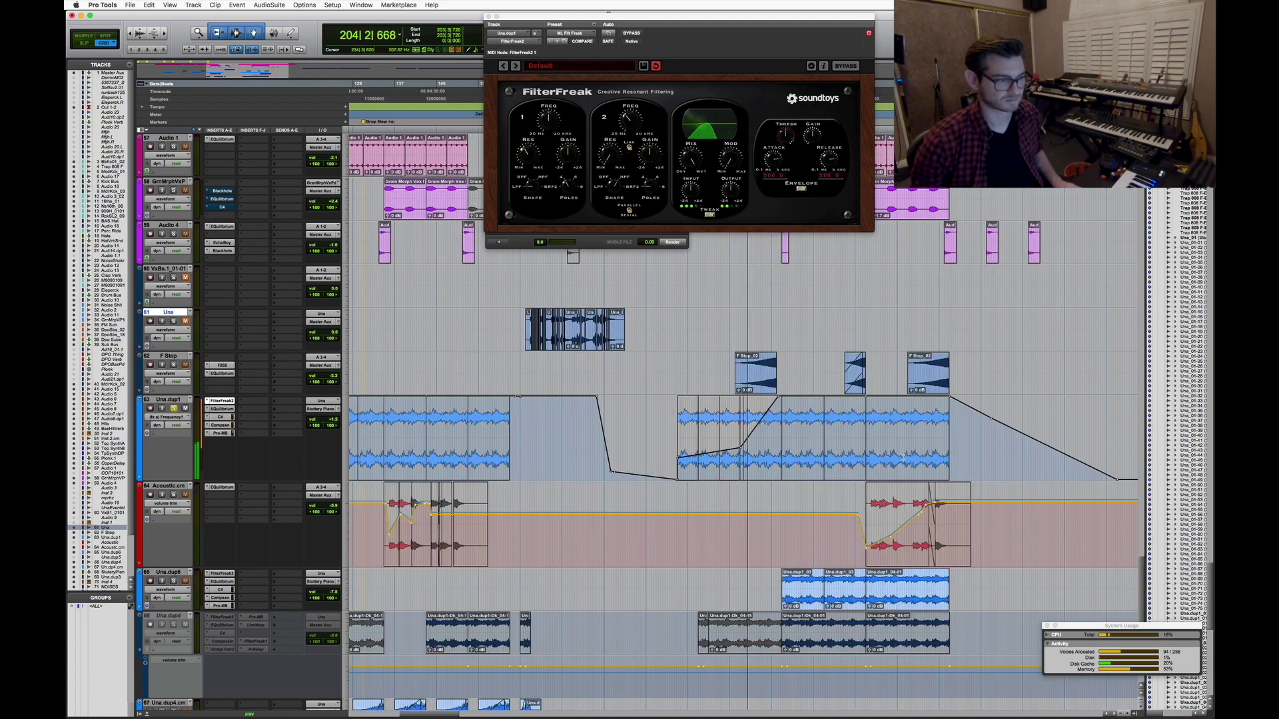
pyautogui.click(161, 416)
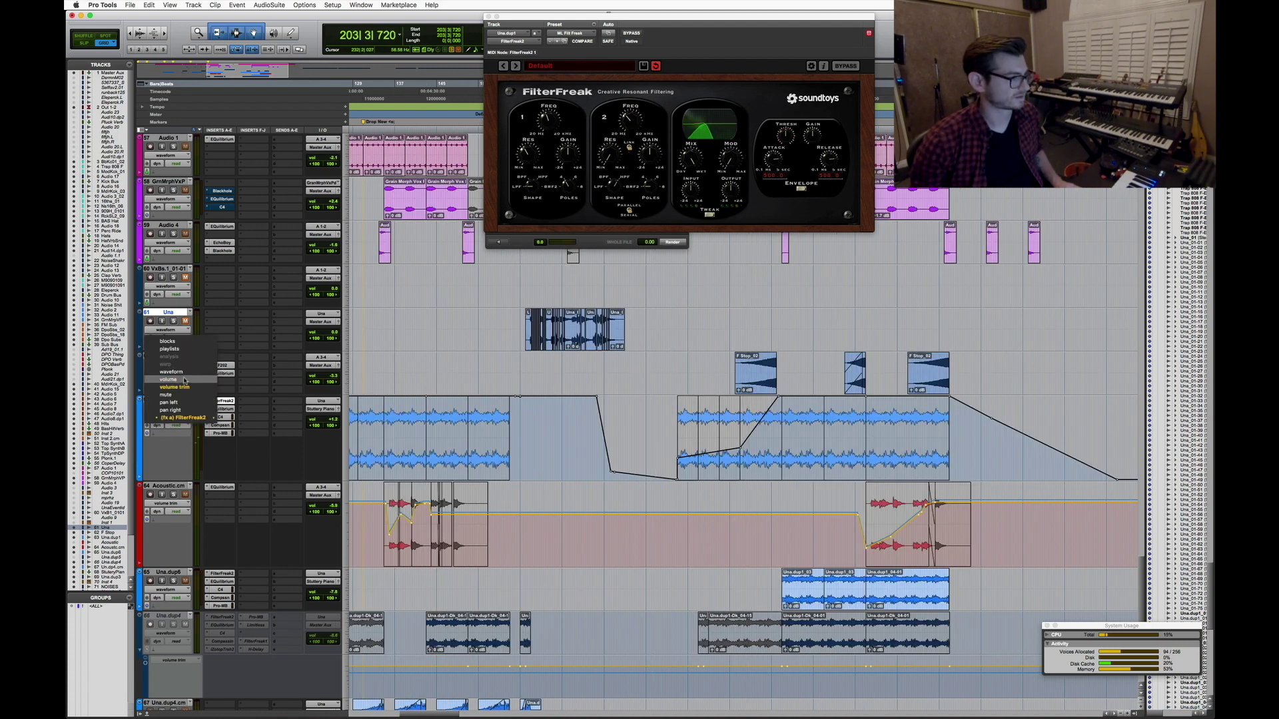
pyautogui.click(174, 372)
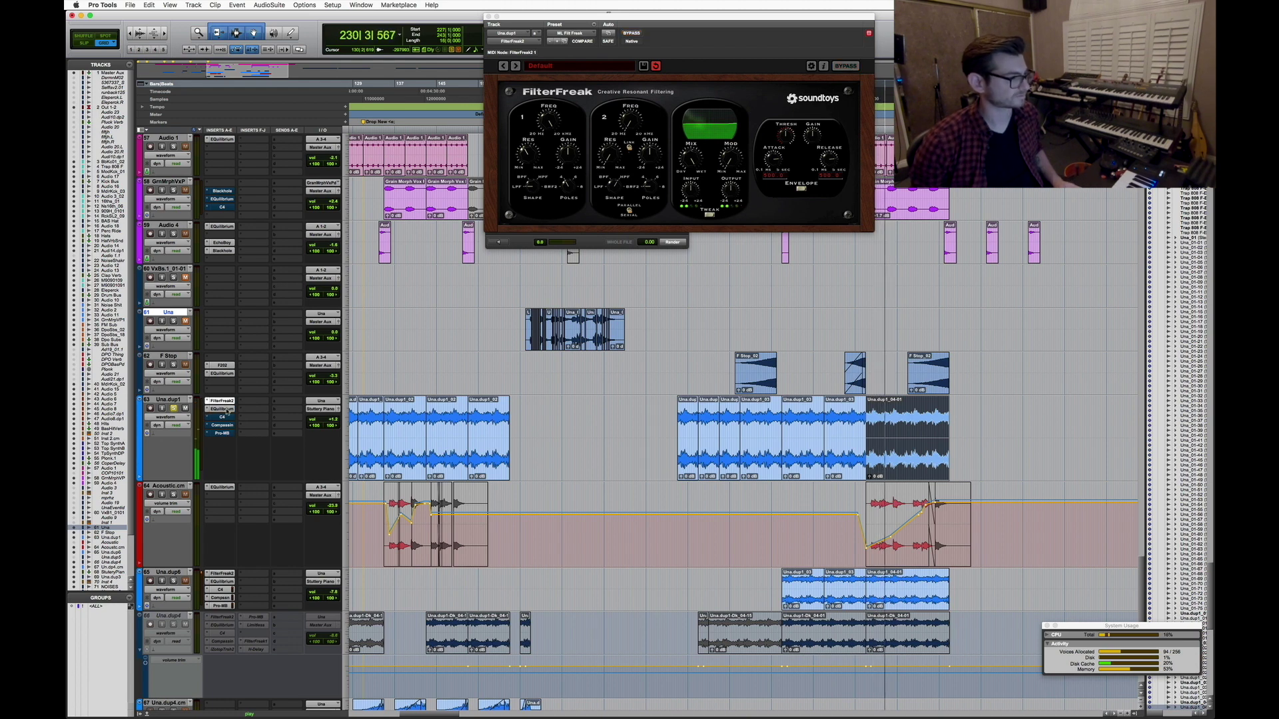
# Examine Una.dup1's EQuilibrium, C4, Compassion and Pro-MB settings in turn while the clip at 227|1|000 plays
pyautogui.click(223, 409)
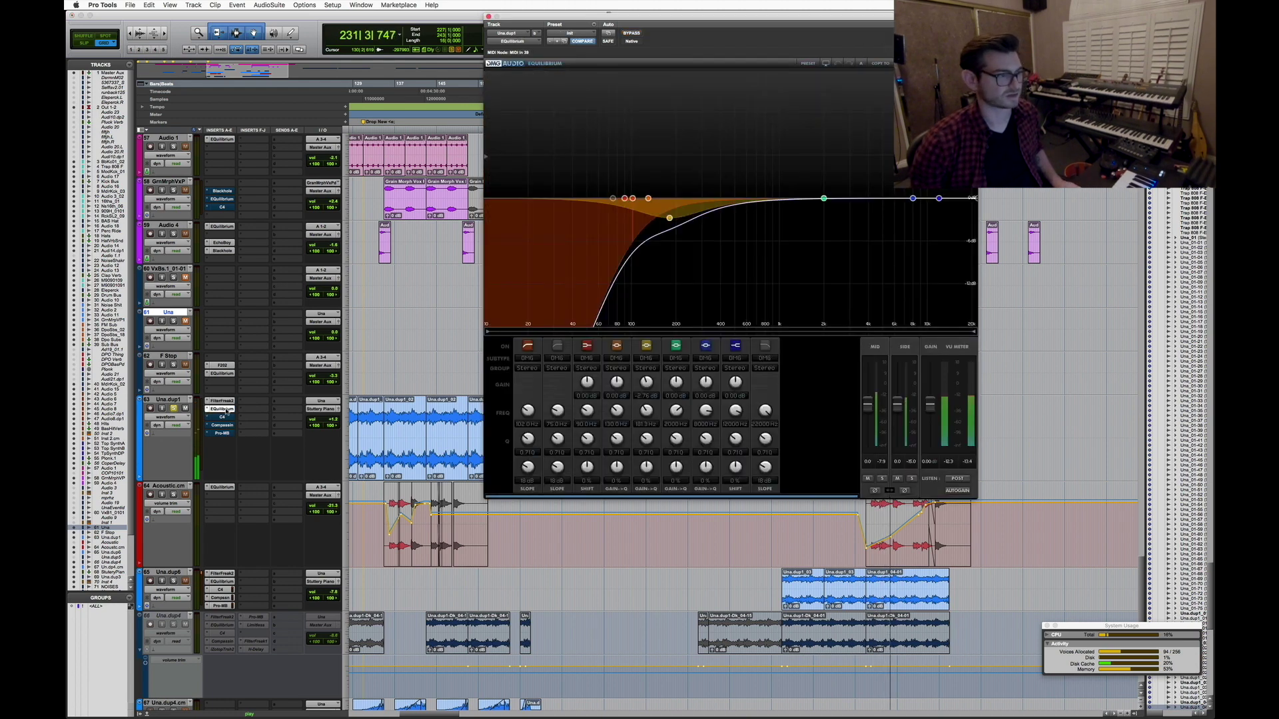
pyautogui.click(225, 417)
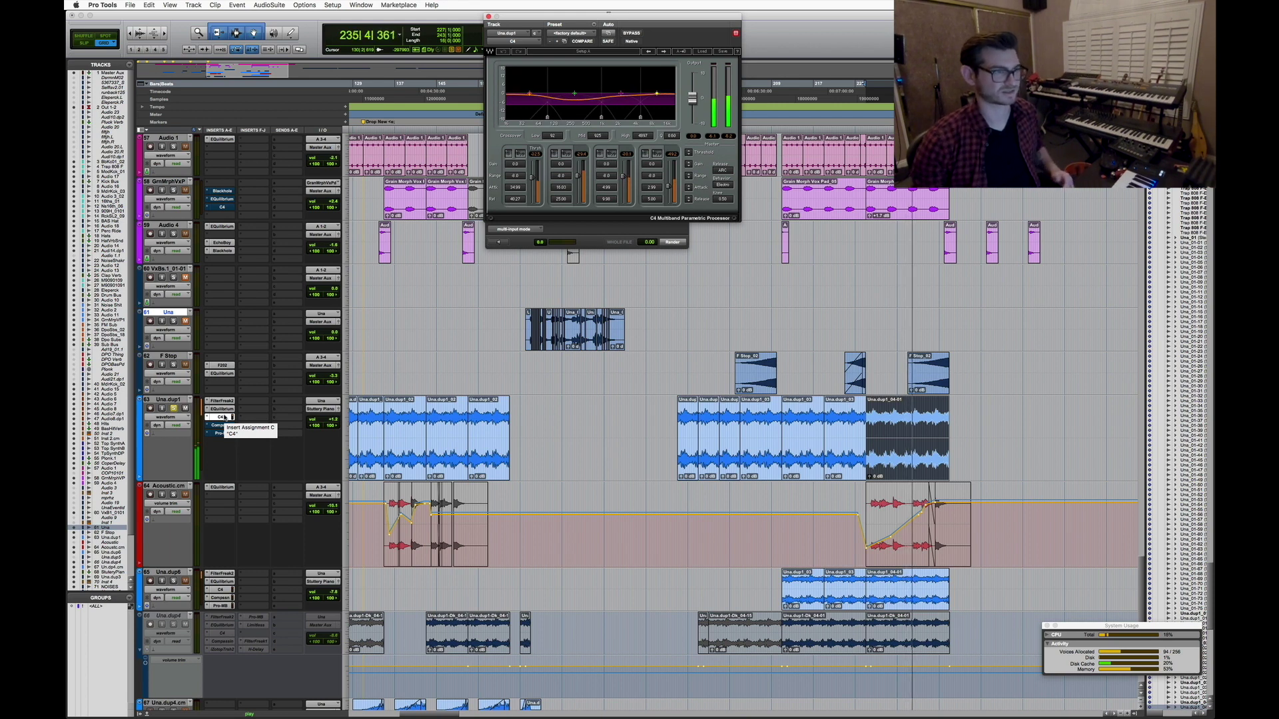
pyautogui.keyDown('super'); pyautogui.click(230, 426); pyautogui.keyUp('super')
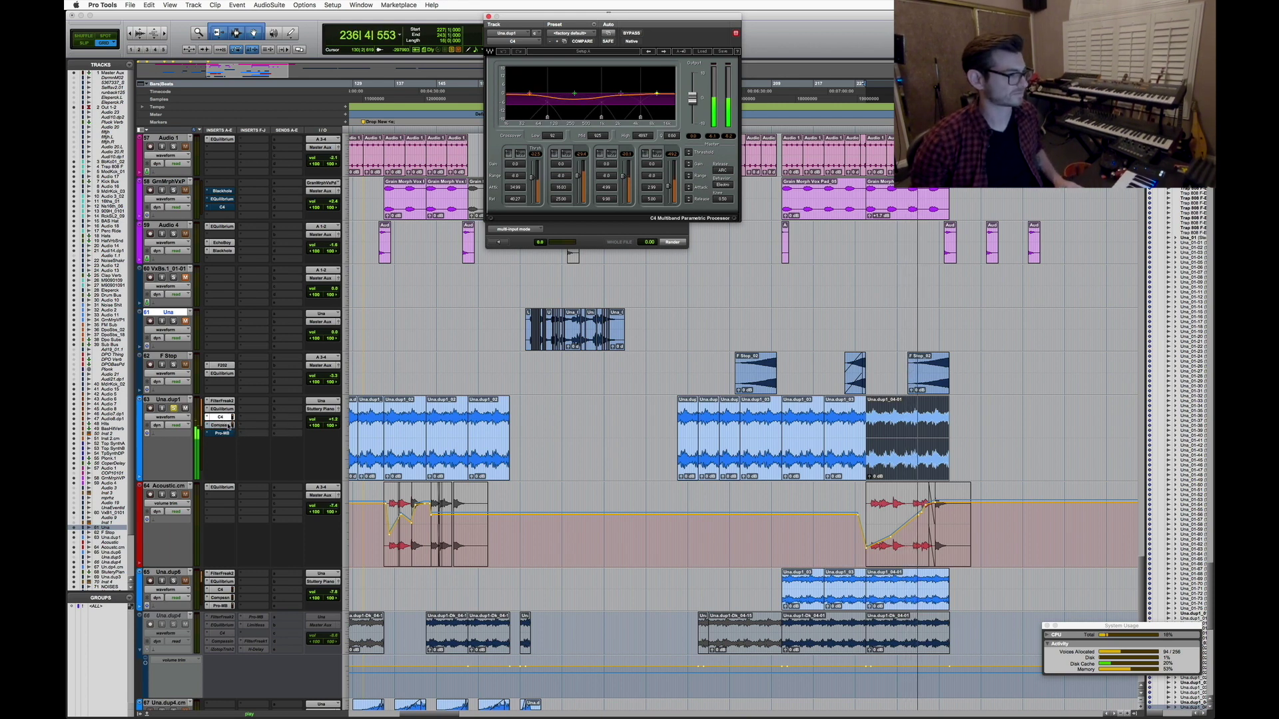
pyautogui.click(229, 427)
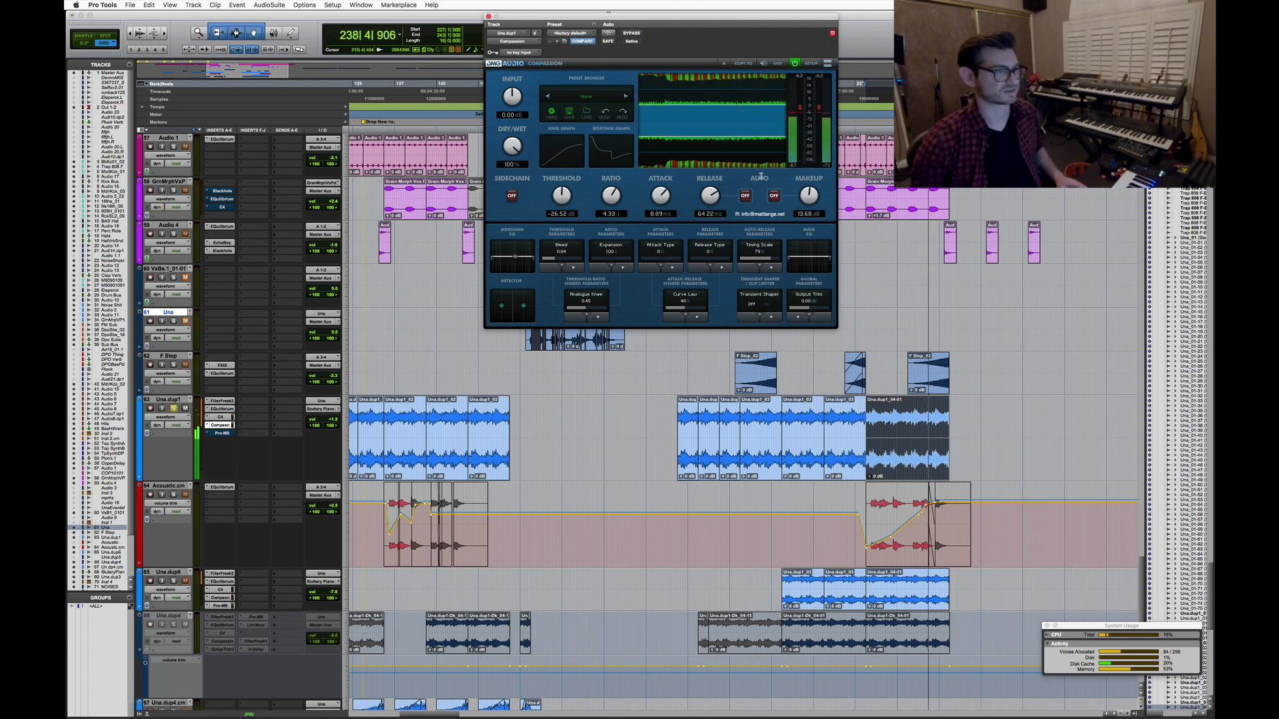
pyautogui.click(219, 433)
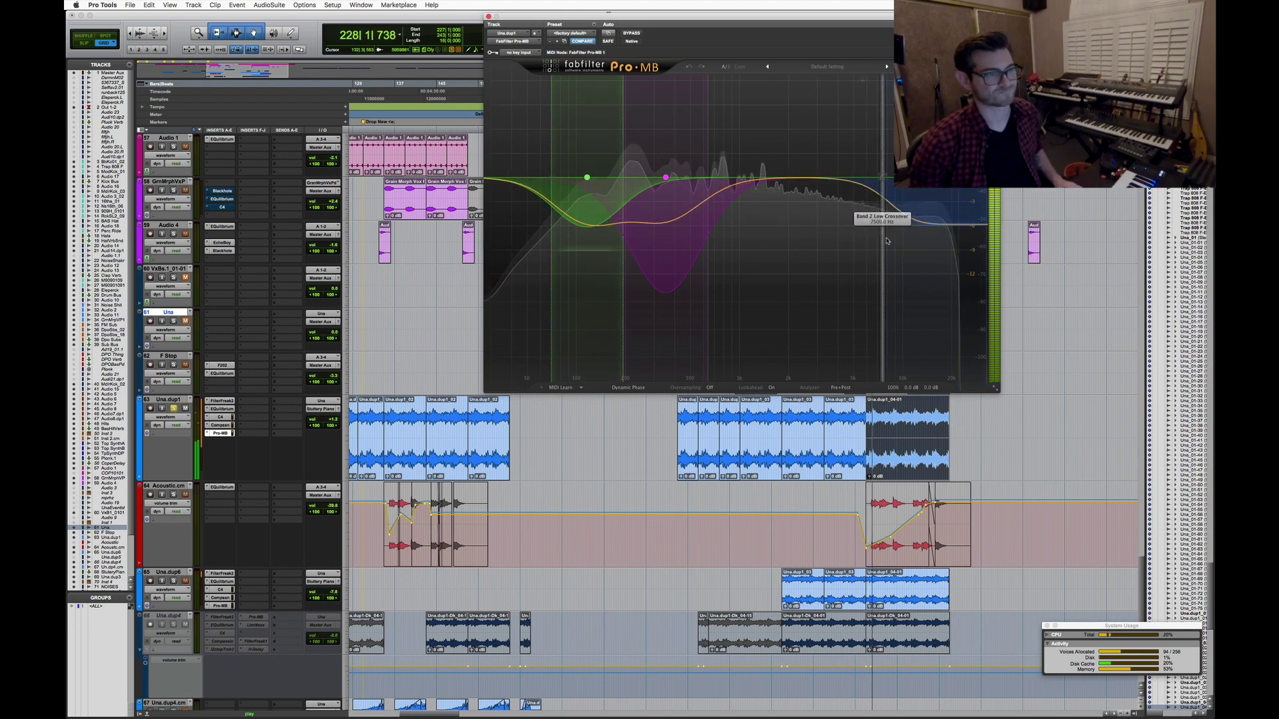
# Close Pro-MB and audition the soloed NOISES track from 224|2|480
pyautogui.press('space')
pyautogui.click(488, 16)
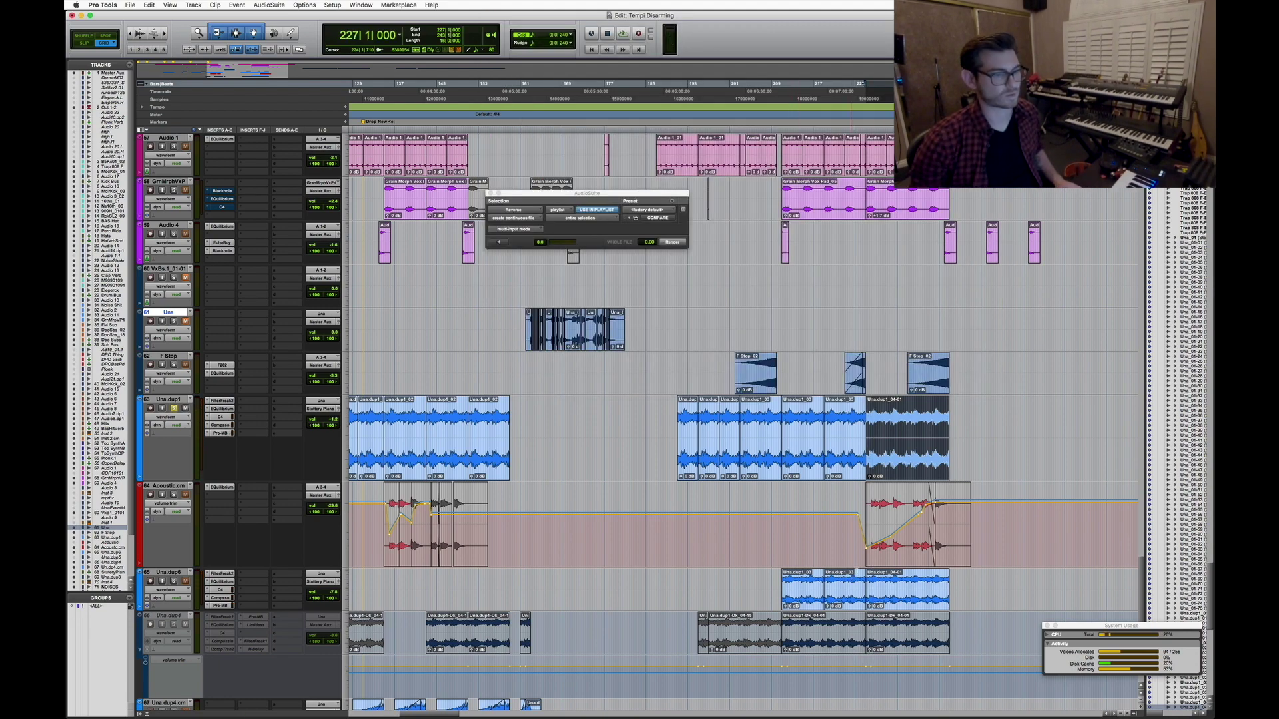
pyautogui.scroll(-5, 923, 579)
pyautogui.press('r')
pyautogui.press('r')
pyautogui.scroll(-1, 656, 574)
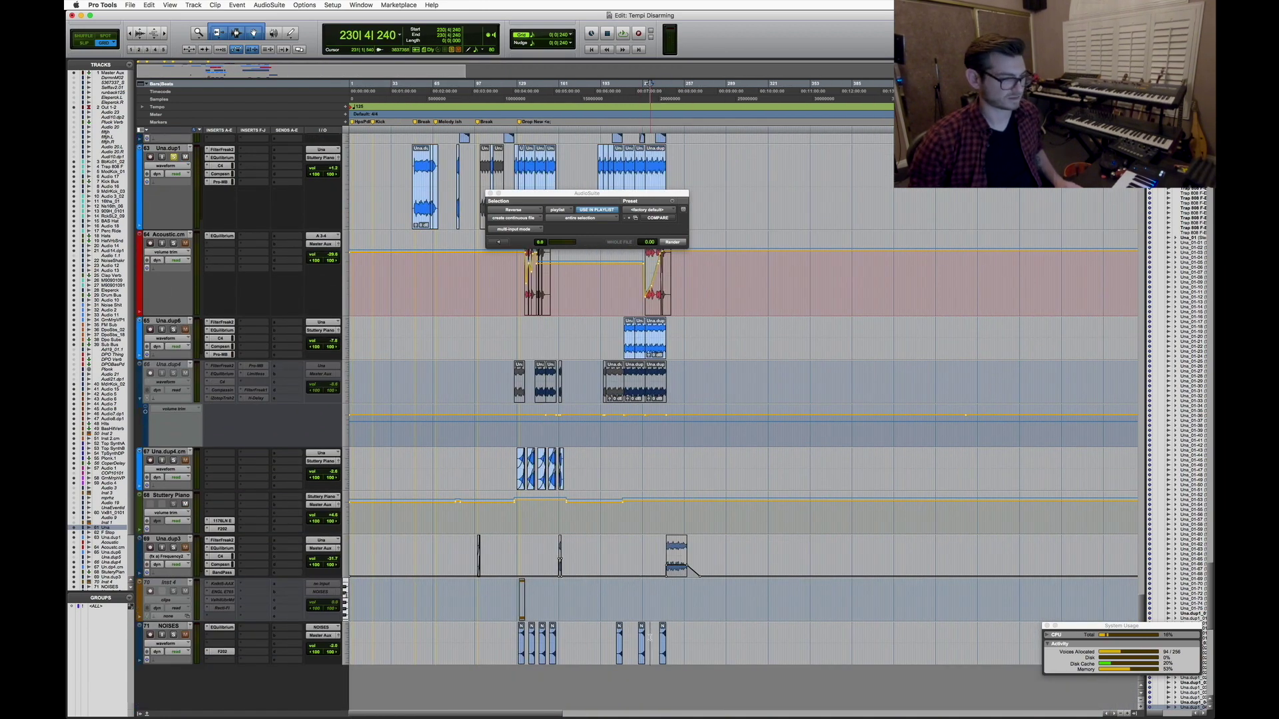
pyautogui.press('super+bracketright')
pyautogui.press('super+bracketright')
pyautogui.press('super+bracketright')
pyautogui.press('super+bracketright')
pyautogui.press('space')
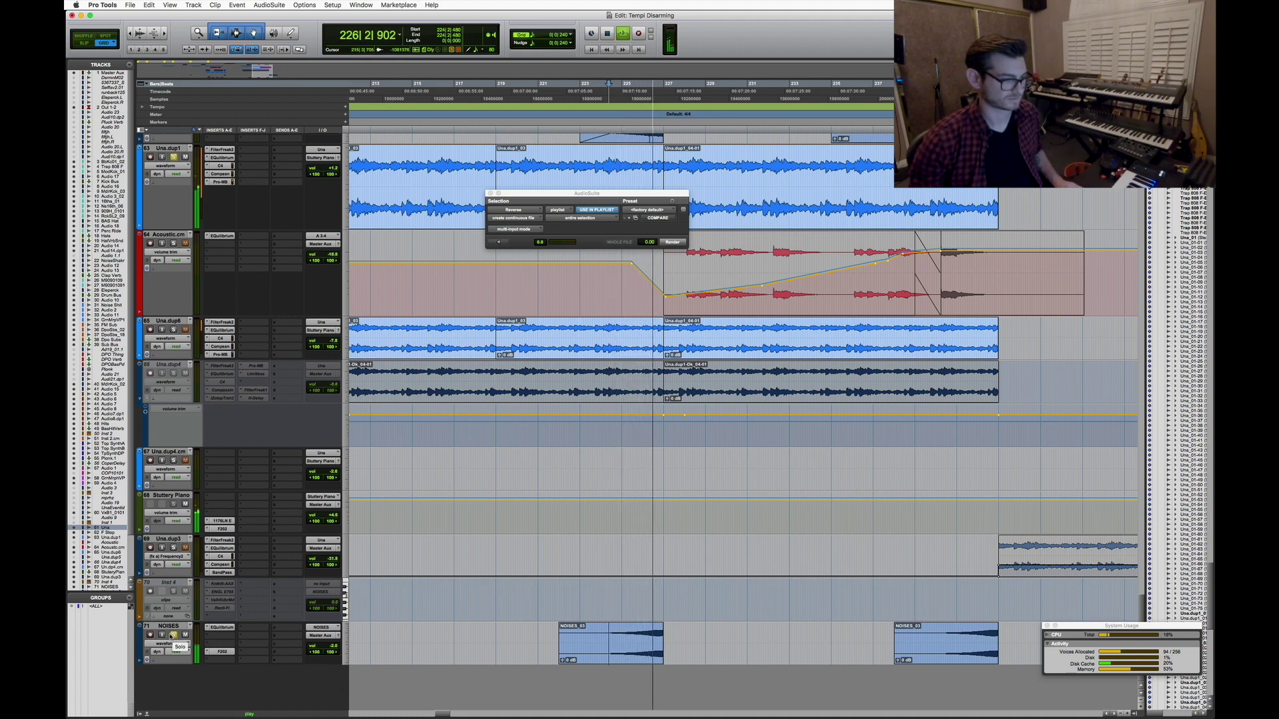
pyautogui.press('space')
pyautogui.keyDown('alt'); pyautogui.click(173, 635); pyautogui.keyUp('alt')
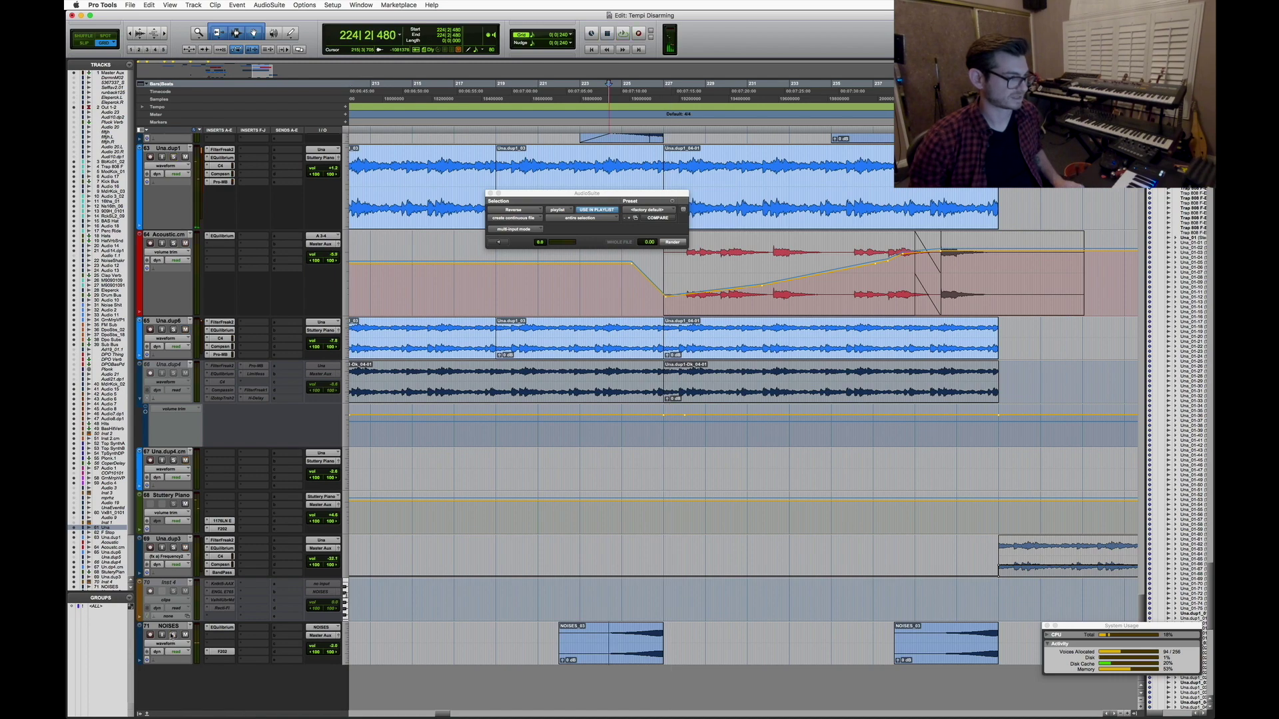
# Audition the Una.dup4.cm clip at 137|1|000 with its track soloed
pyautogui.press('r')
pyautogui.press('r')
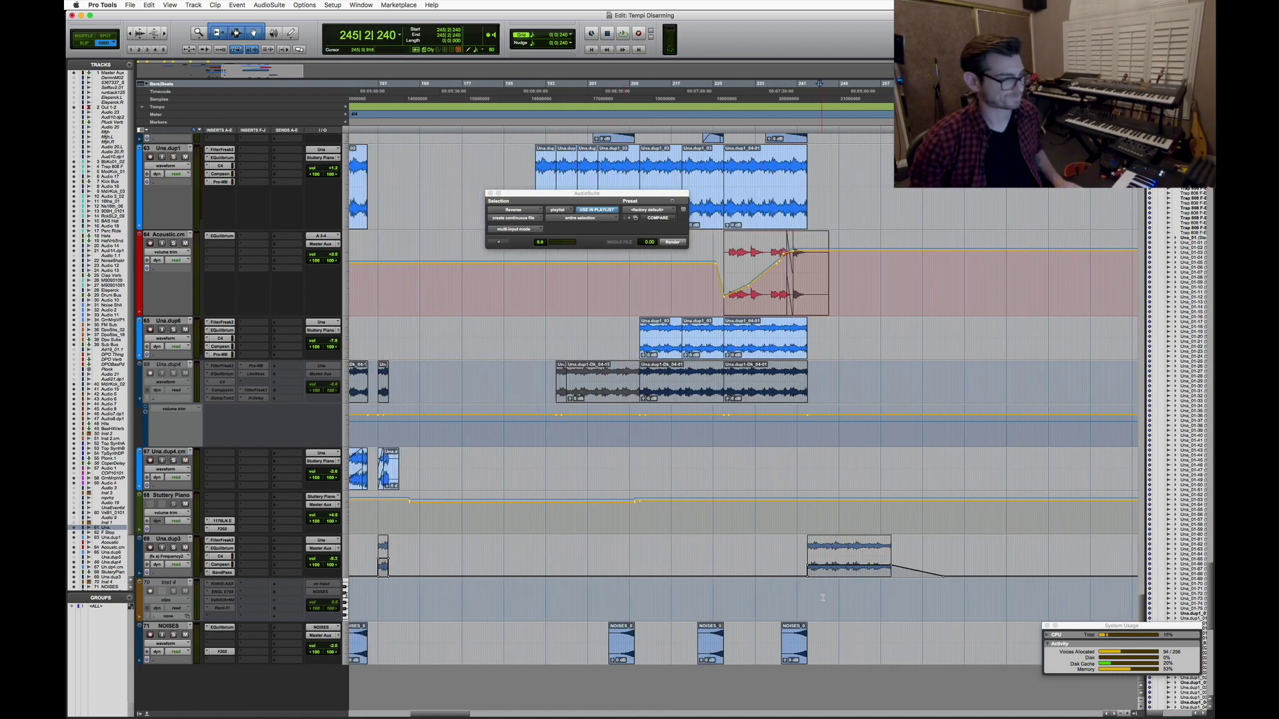
pyautogui.press('r')
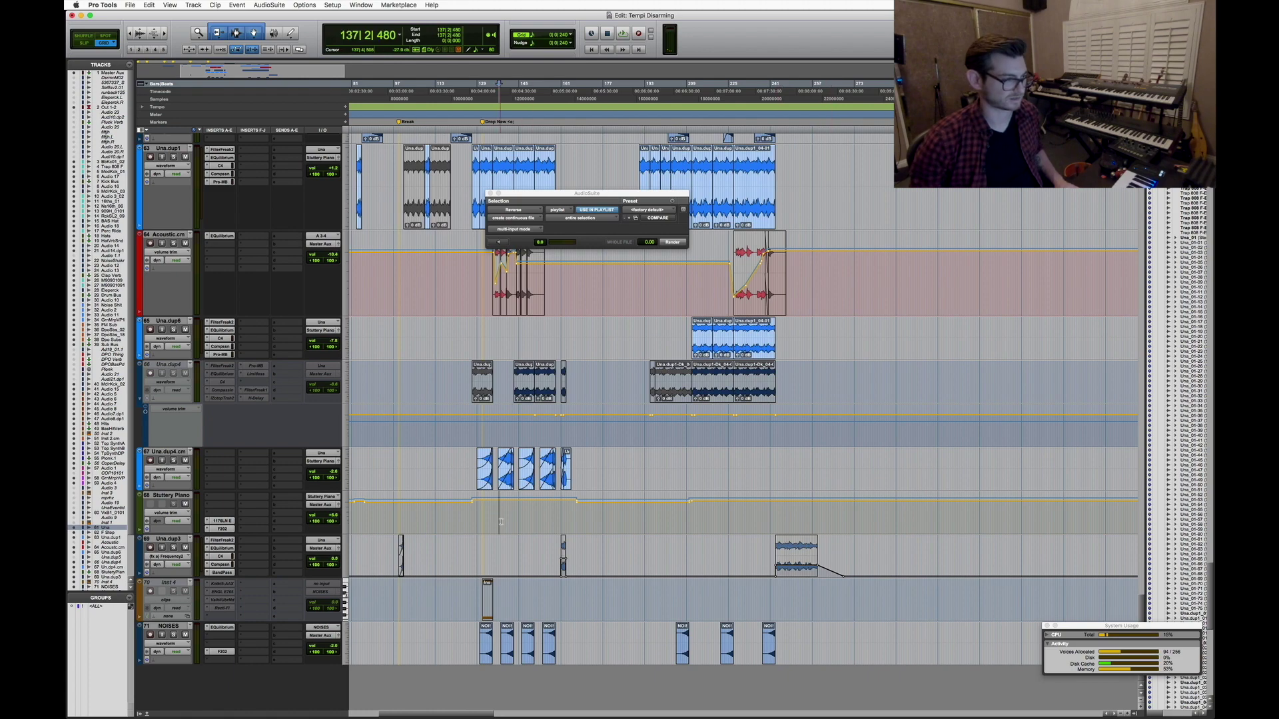
pyautogui.press('t')
pyautogui.press('t')
pyautogui.press('t')
pyautogui.click(819, 460)
pyautogui.press('t')
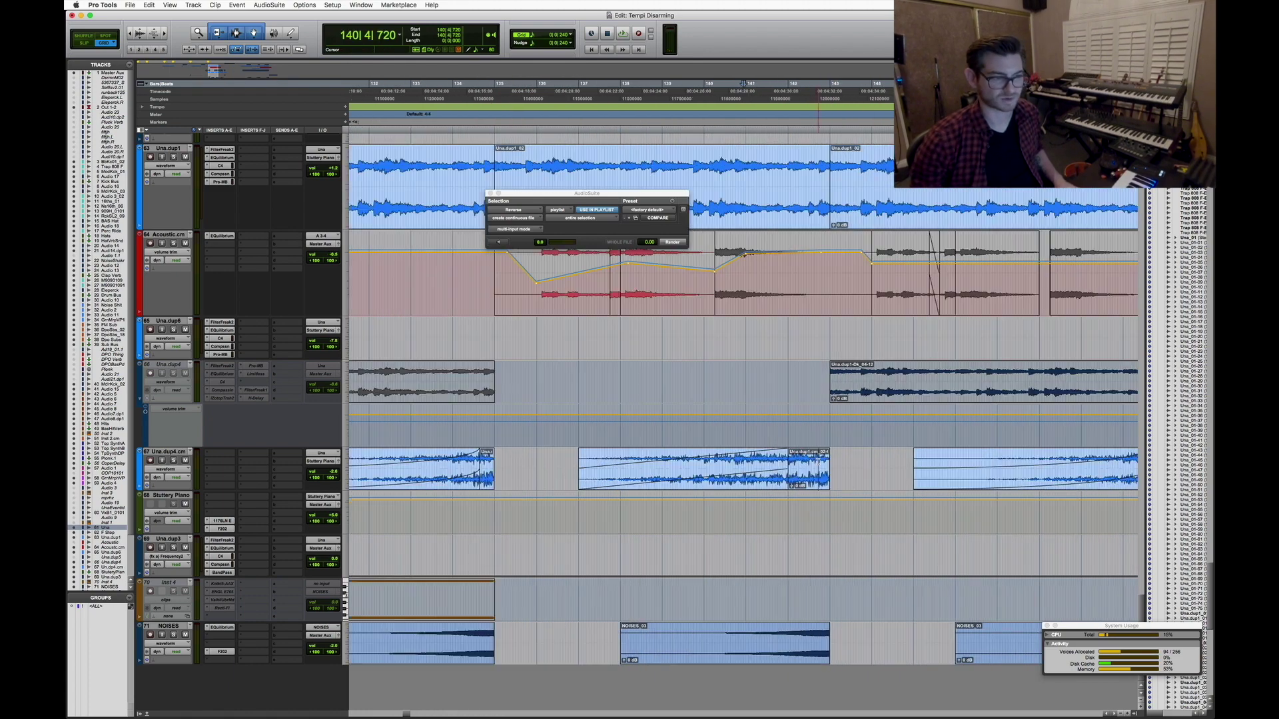
pyautogui.click(809, 486)
pyautogui.press('space')
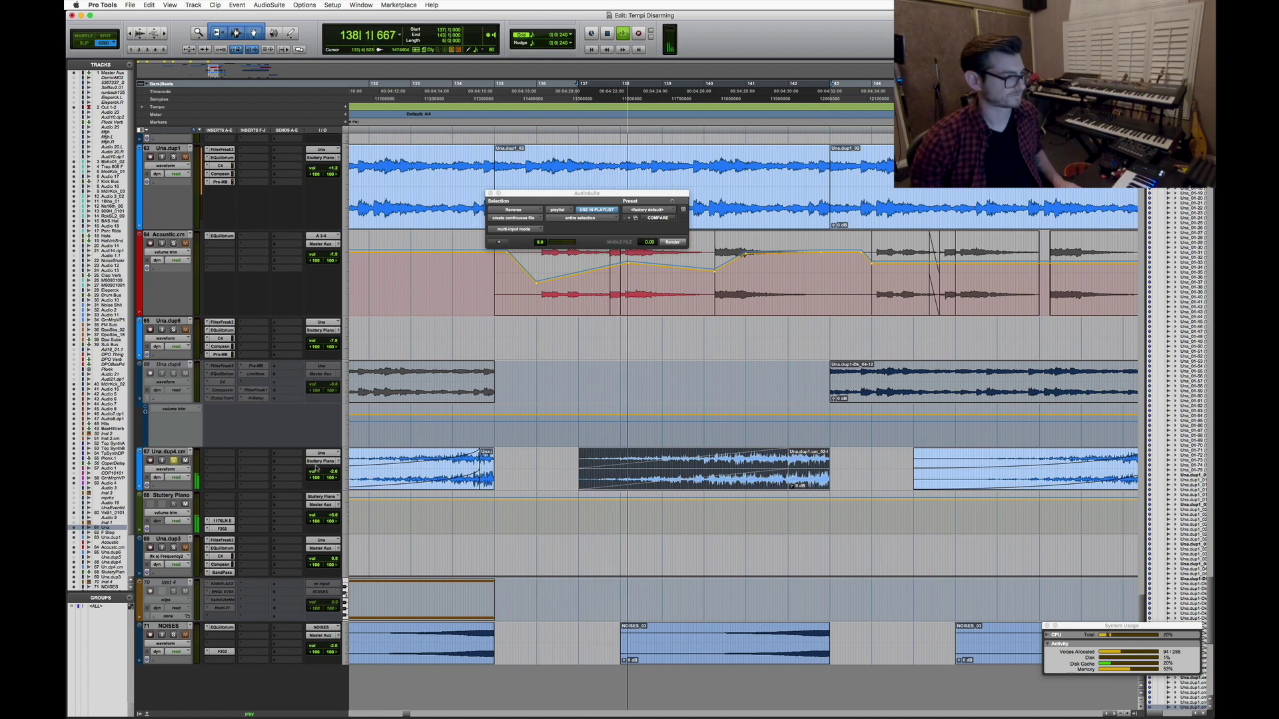
pyautogui.press('r')
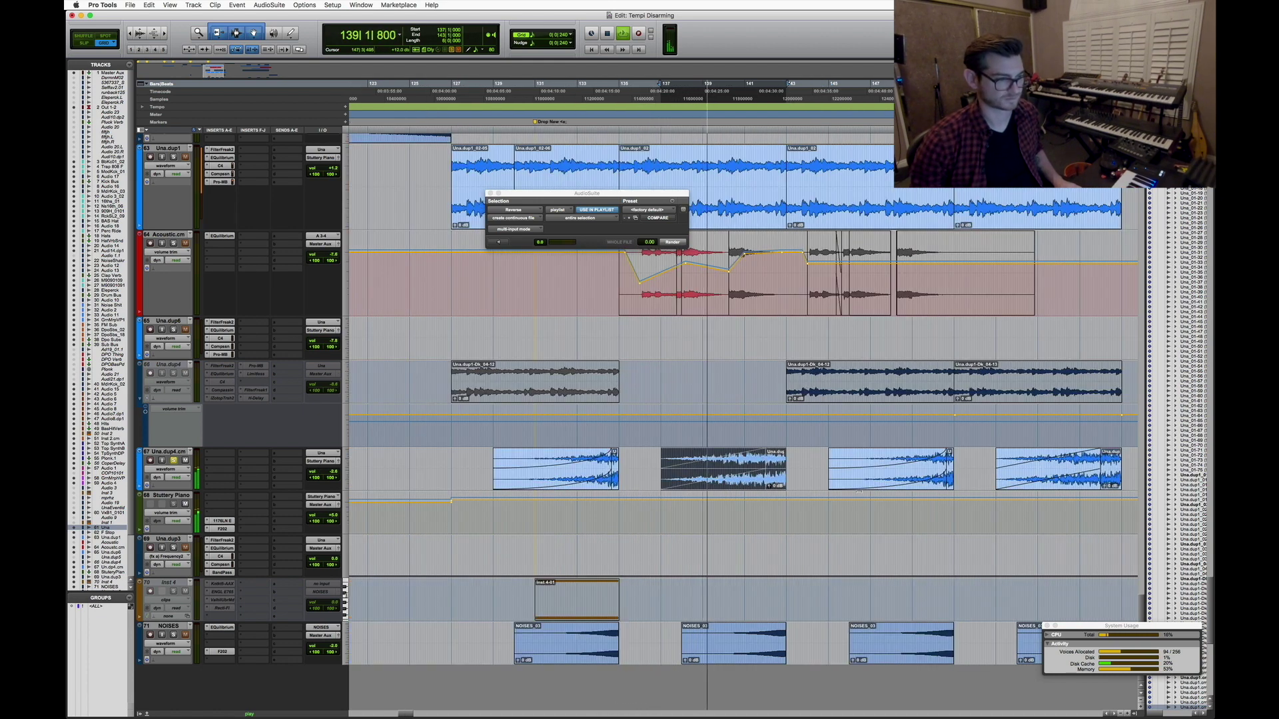
# Make the Una.dup4 track active, solo it and select its clip at 143|1|000
pyautogui.click(173, 367)
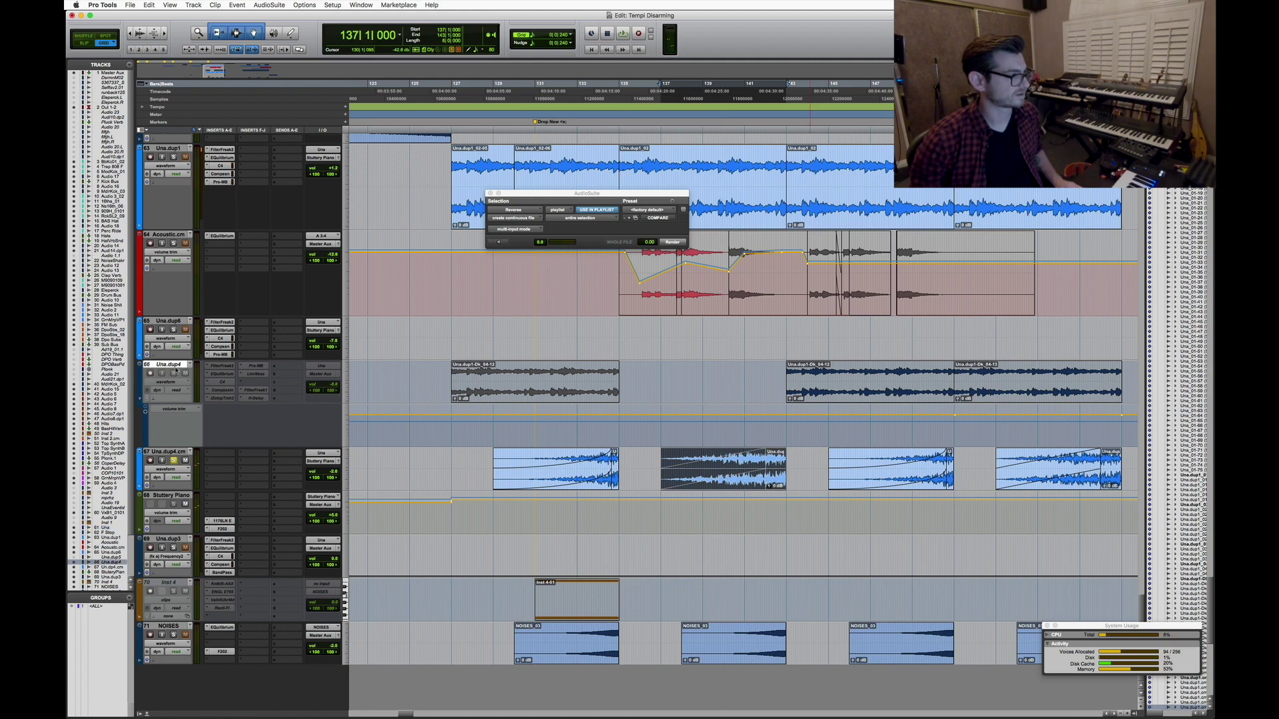
pyautogui.rightClick(174, 366)
pyautogui.click(195, 367)
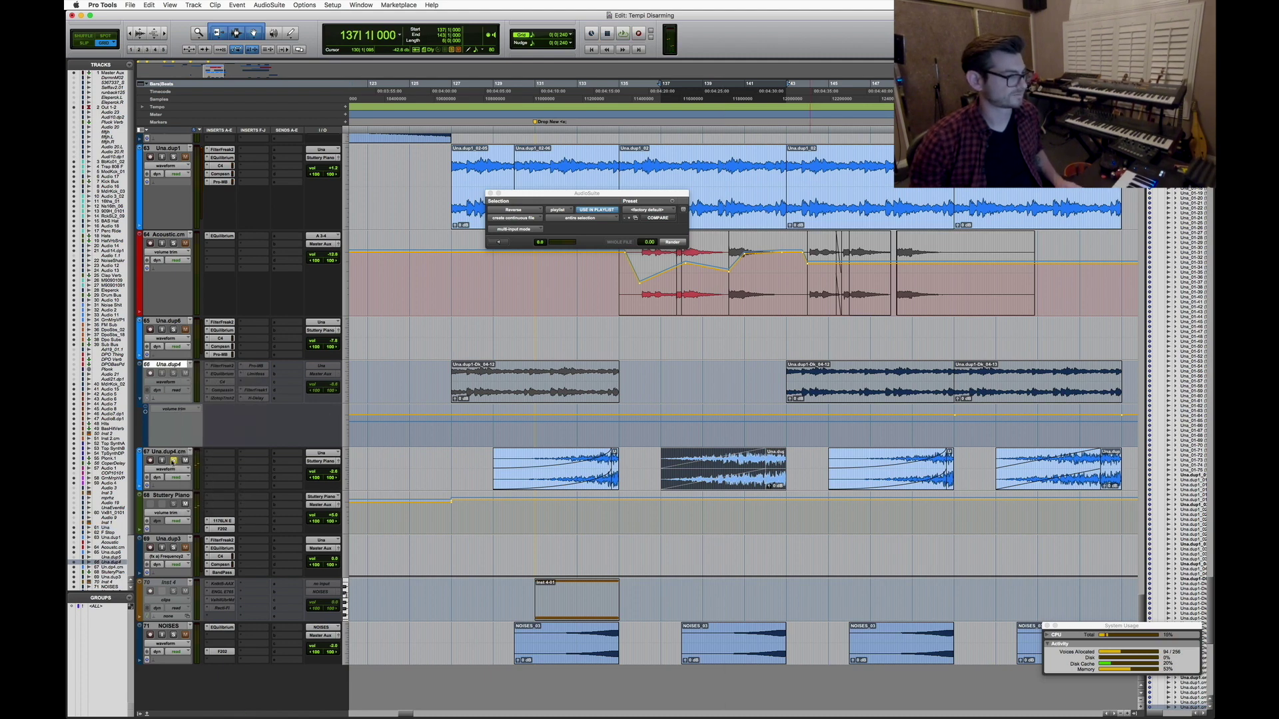
pyautogui.click(834, 399)
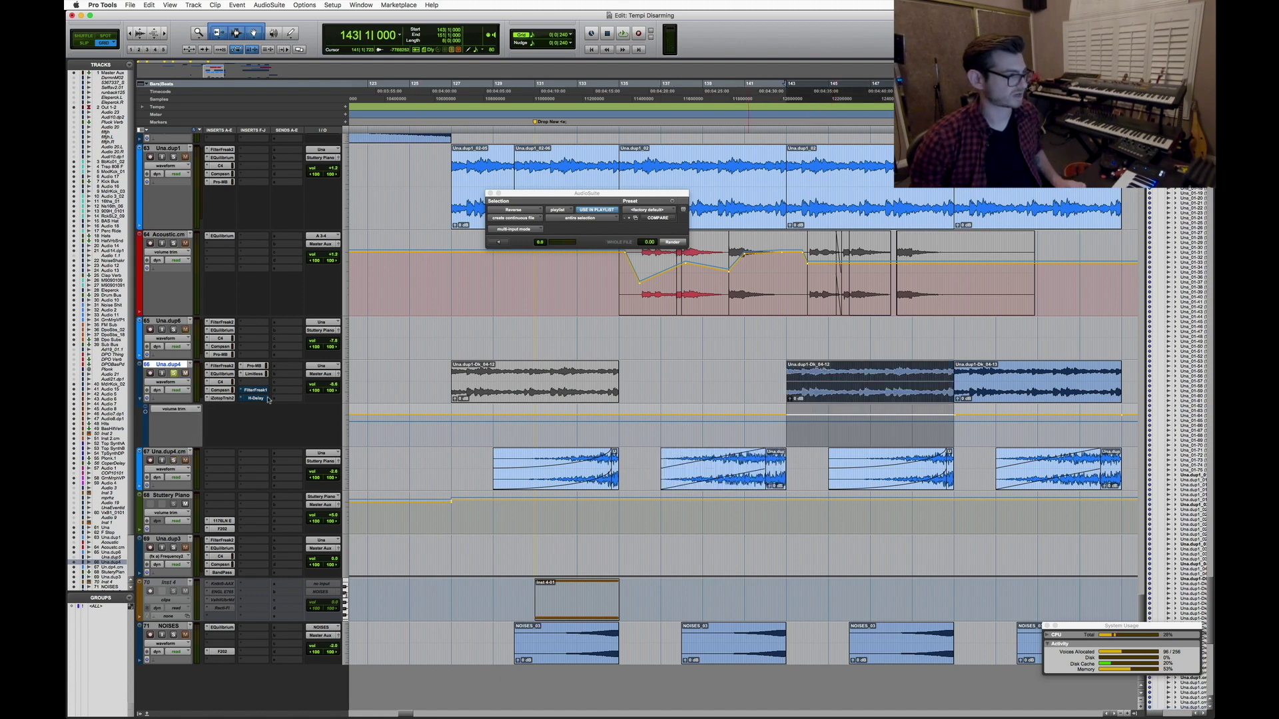
# Examine iZotope Trash 2 on Una.dup4, toggling its bypass and reviewing the distortion curve while the clip at 143|1|000 plays
pyautogui.click(230, 399)
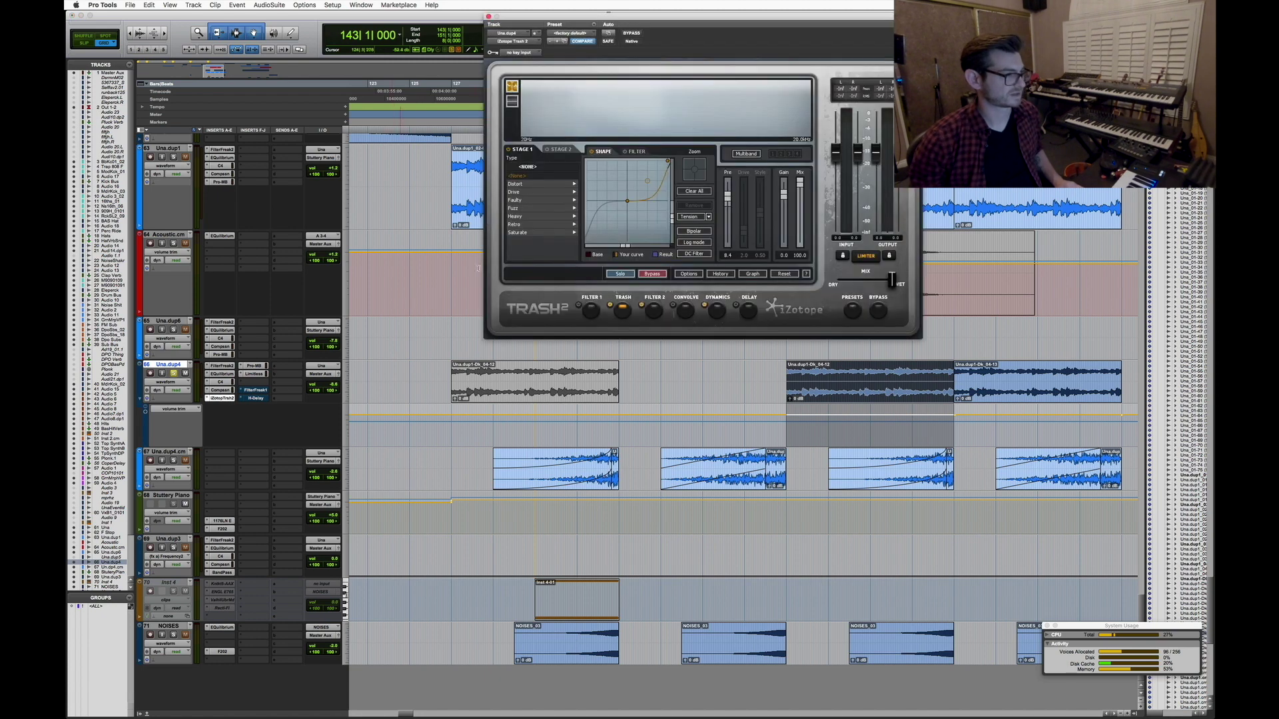
pyautogui.click(632, 34)
pyautogui.press('space')
pyautogui.click(638, 35)
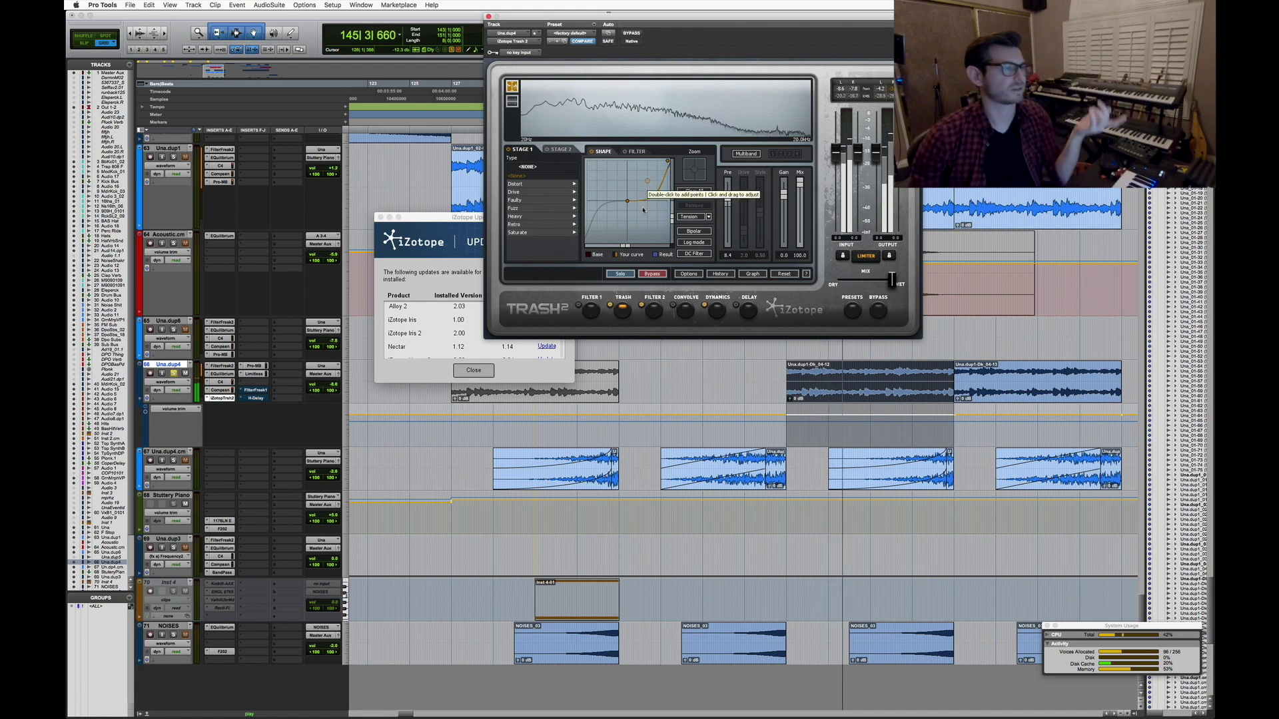
pyautogui.moveTo(648, 181)
pyautogui.mouseDown()
pyautogui.moveTo(647, 162)
pyautogui.moveTo(647, 200)
pyautogui.mouseUp()
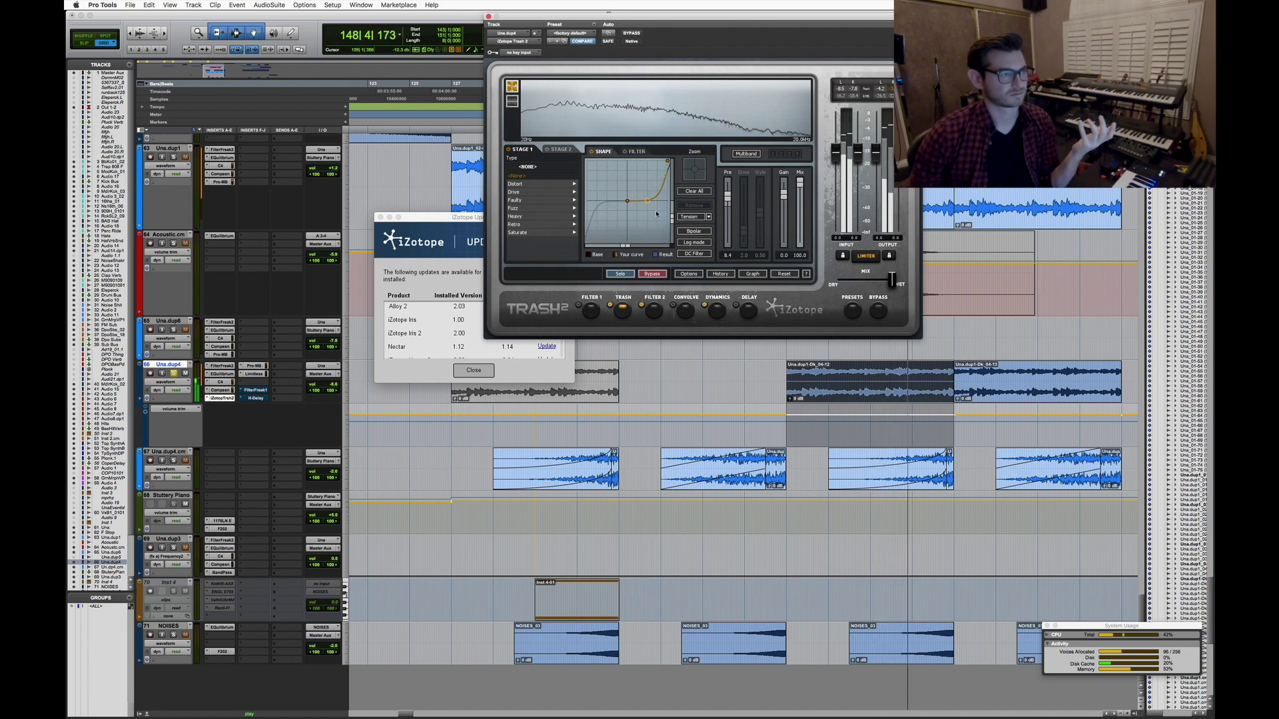
pyautogui.moveTo(656, 204); pyautogui.dragTo(654, 183)
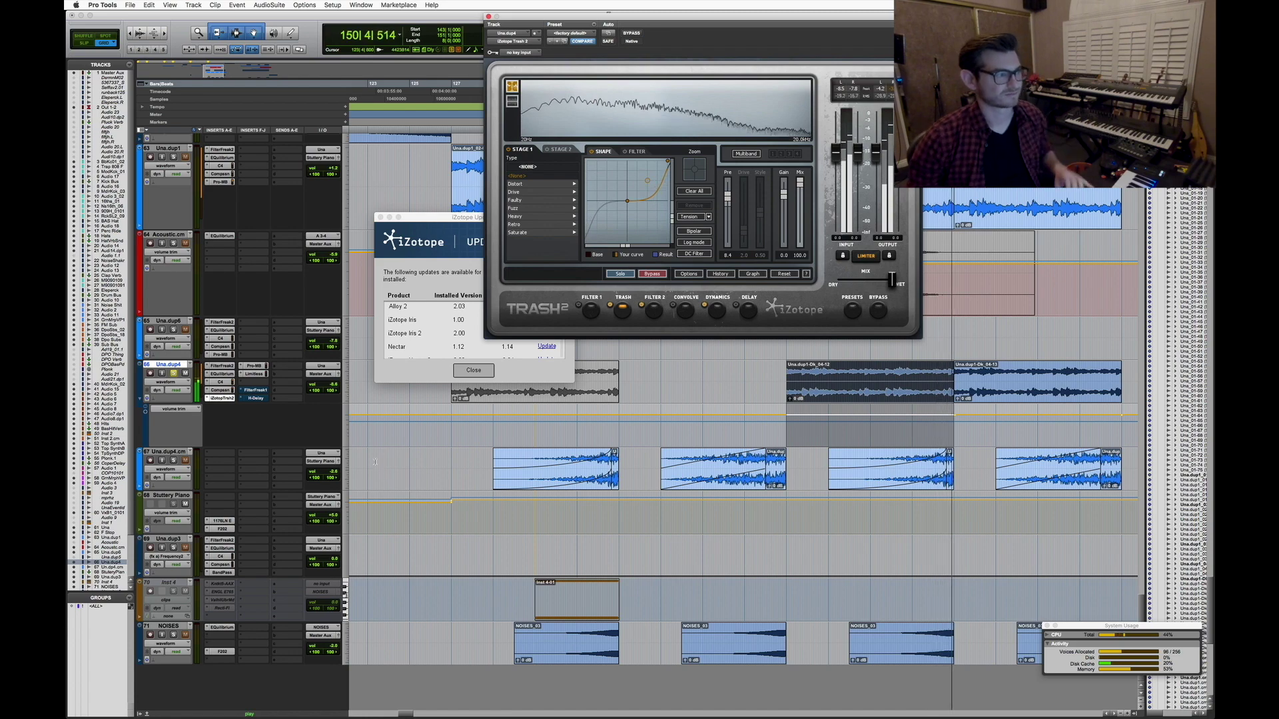
pyautogui.press('space')
pyautogui.click(473, 370)
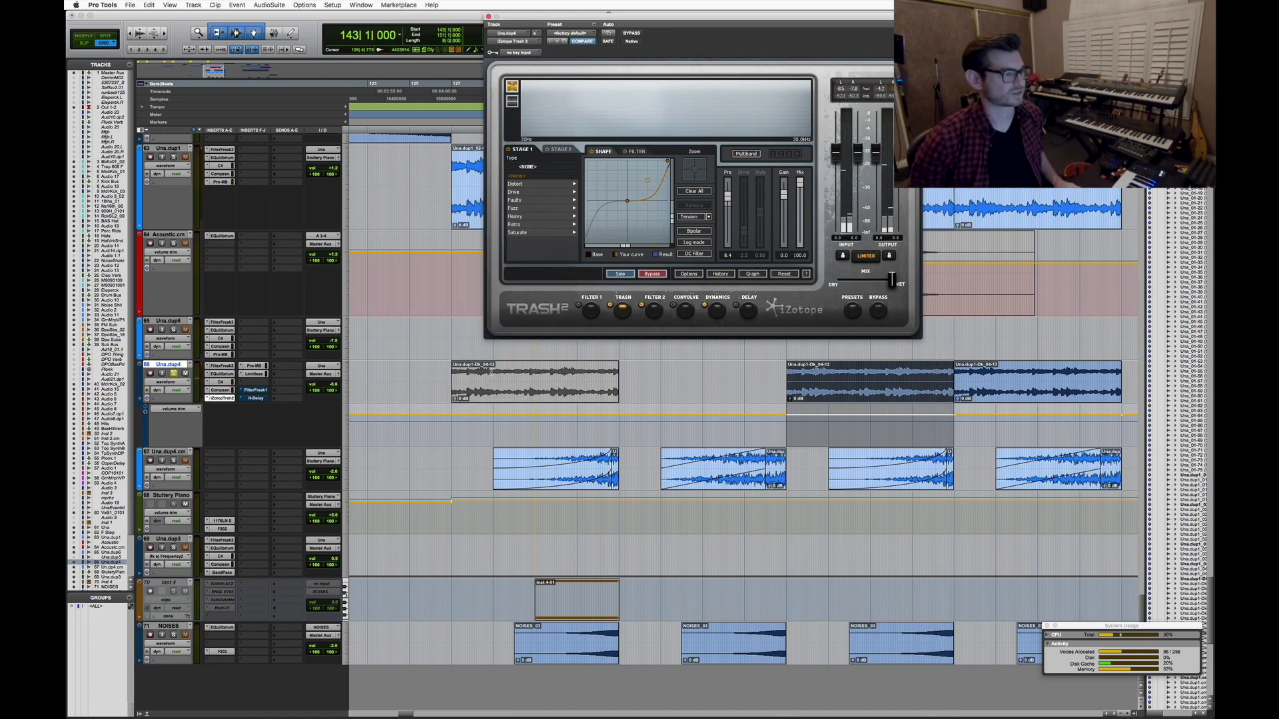
# Close Trash 2 and make the Una.dup4 track inactive again
pyautogui.click(488, 15)
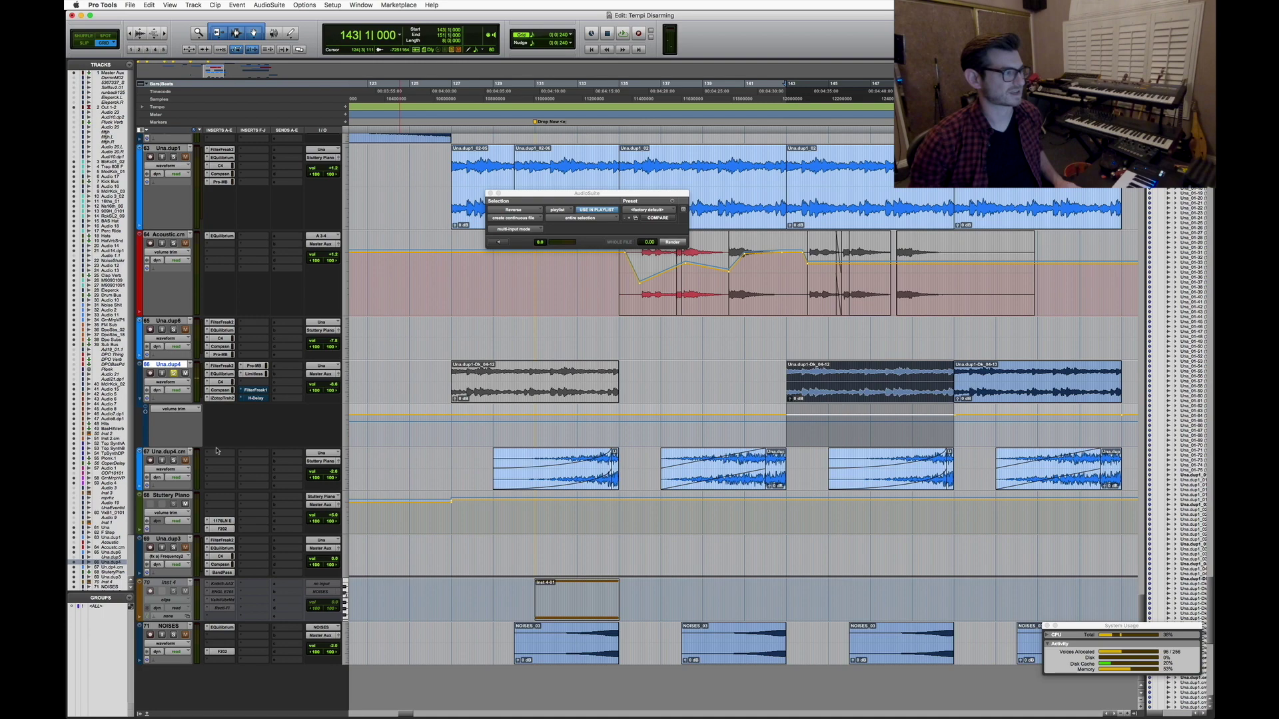
pyautogui.rightClick(168, 366)
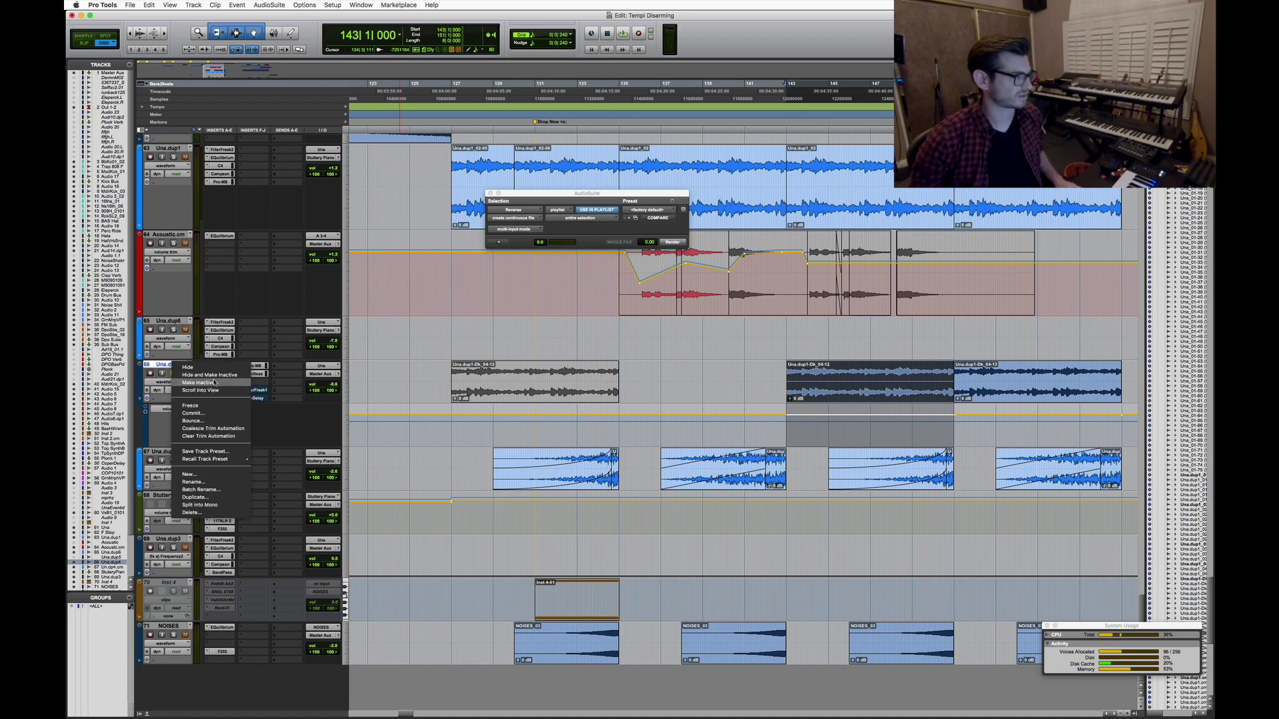
pyautogui.click(200, 383)
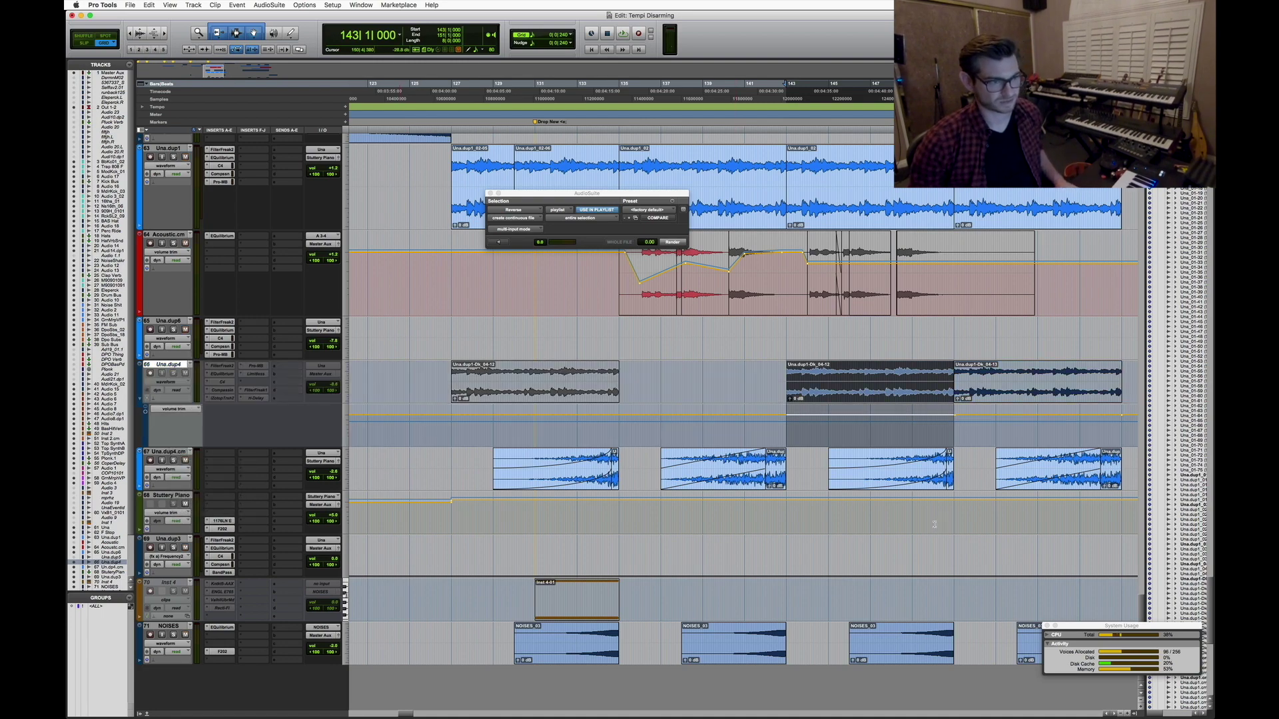
# Audition the NOISES, Una.dup4.cm and Una.dup1 tracks soloed together from 149|2|240
pyautogui.click(939, 525)
pyautogui.press('t')
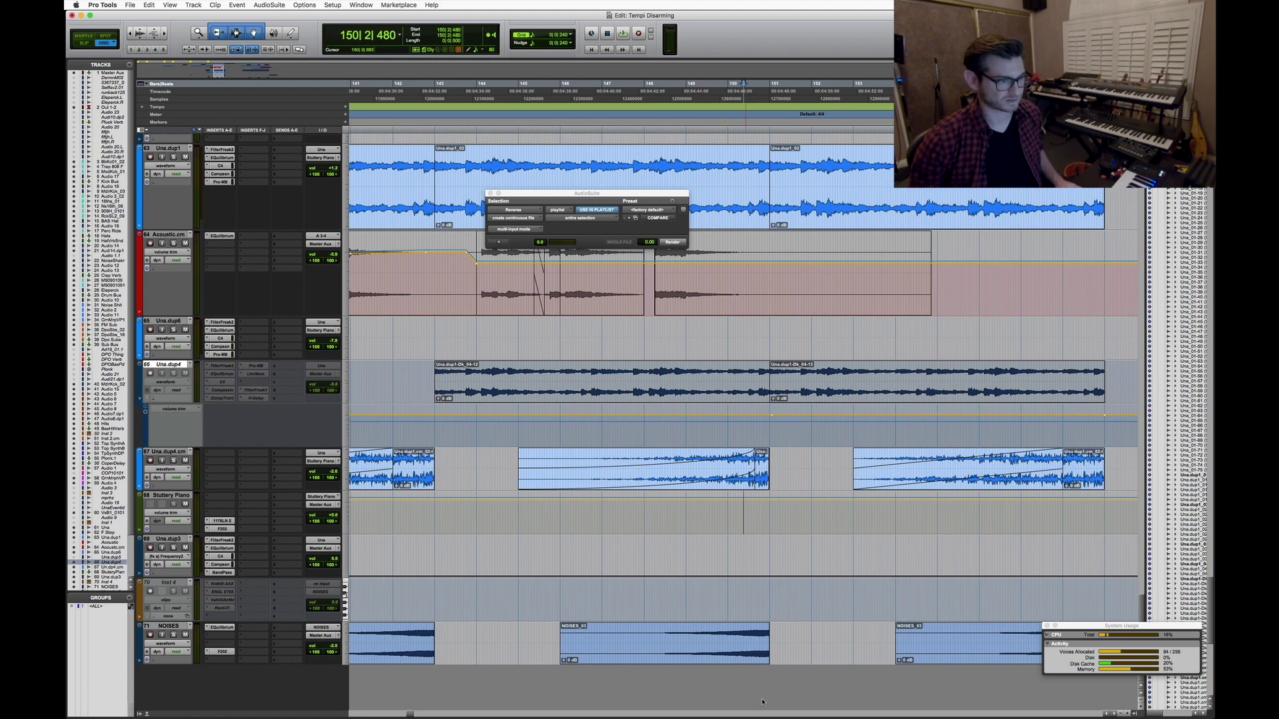
pyautogui.click(733, 661)
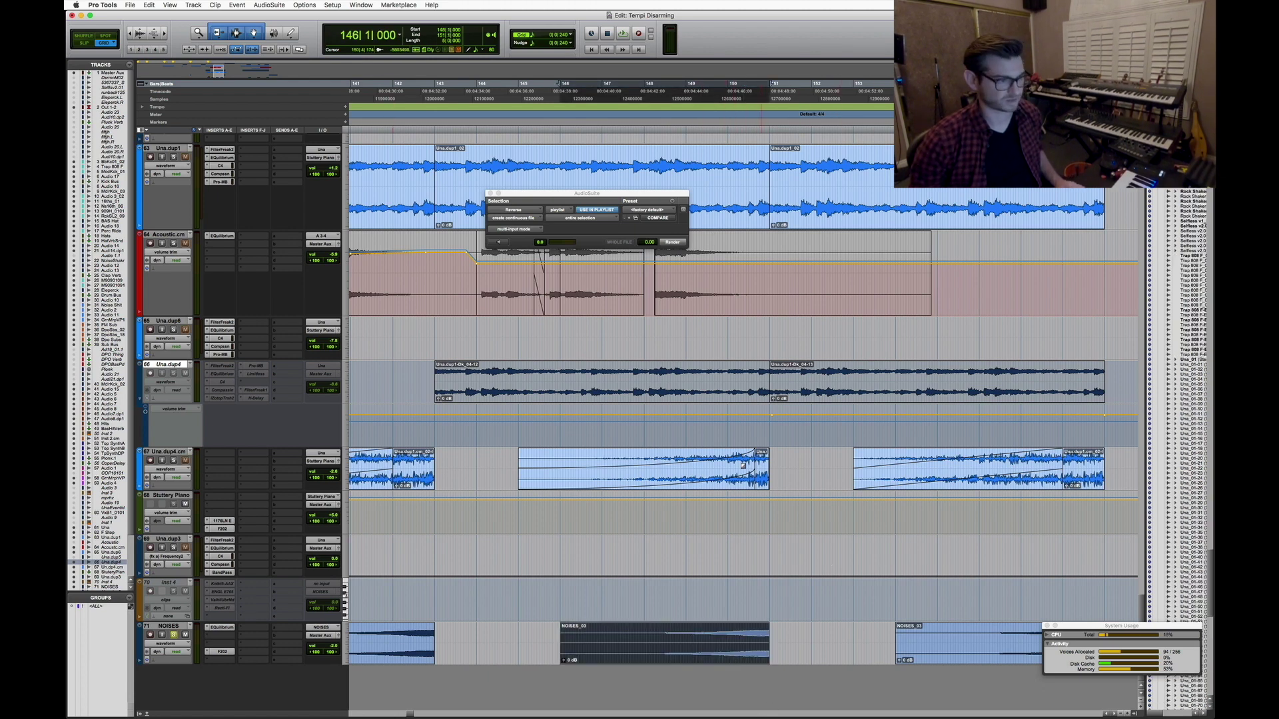
pyautogui.click(711, 459)
pyautogui.hotkey('shift', 's')
pyautogui.click(698, 155)
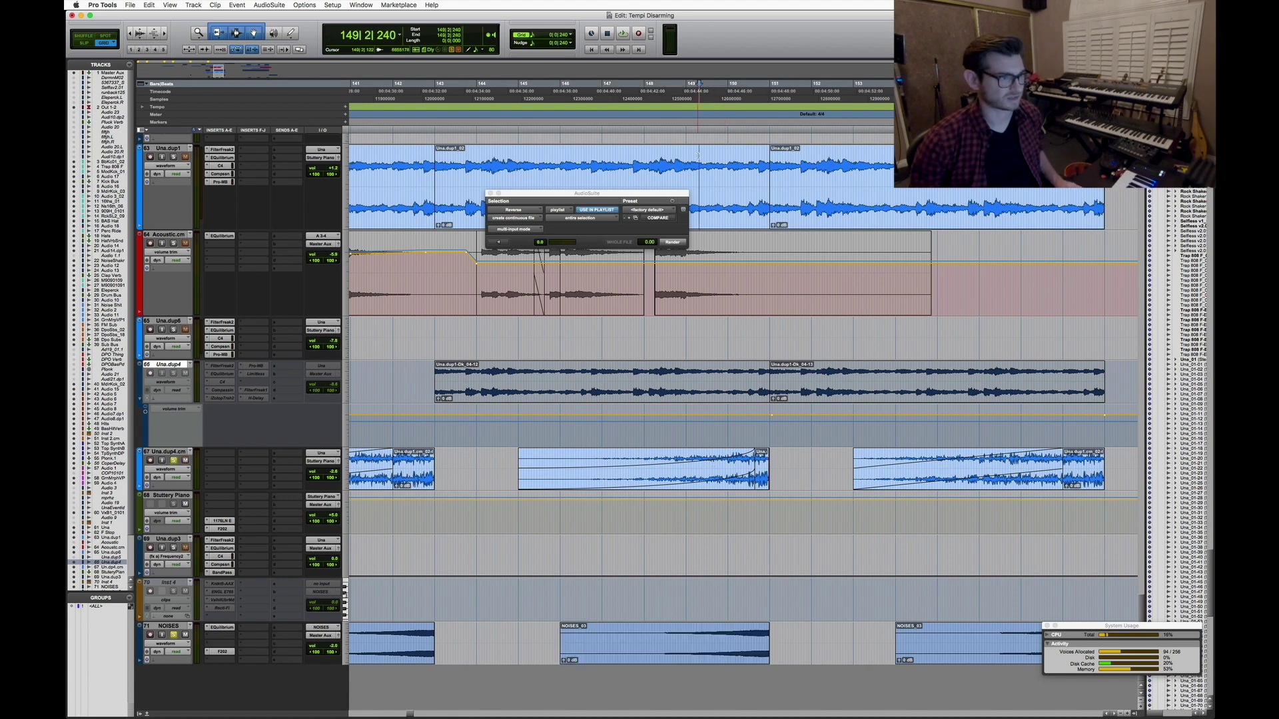
pyautogui.hotkey('shift', 's')
pyautogui.press('space')
pyautogui.press('space')
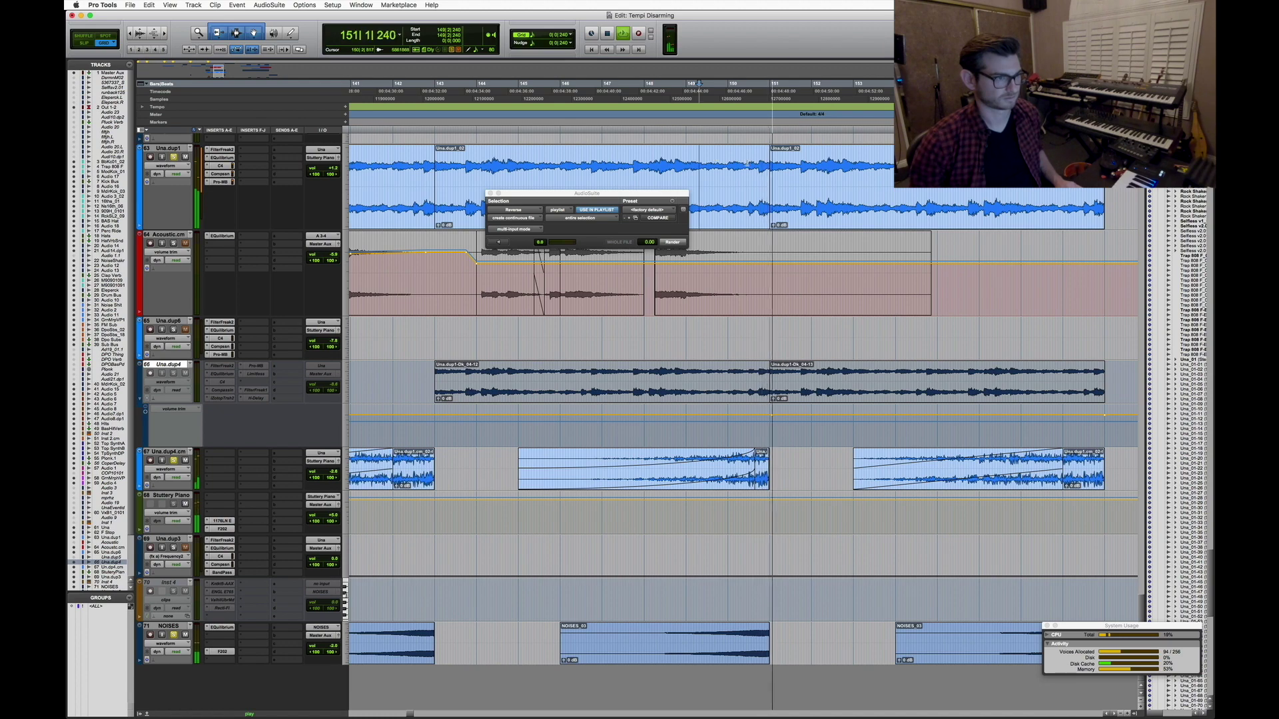
pyautogui.press('space')
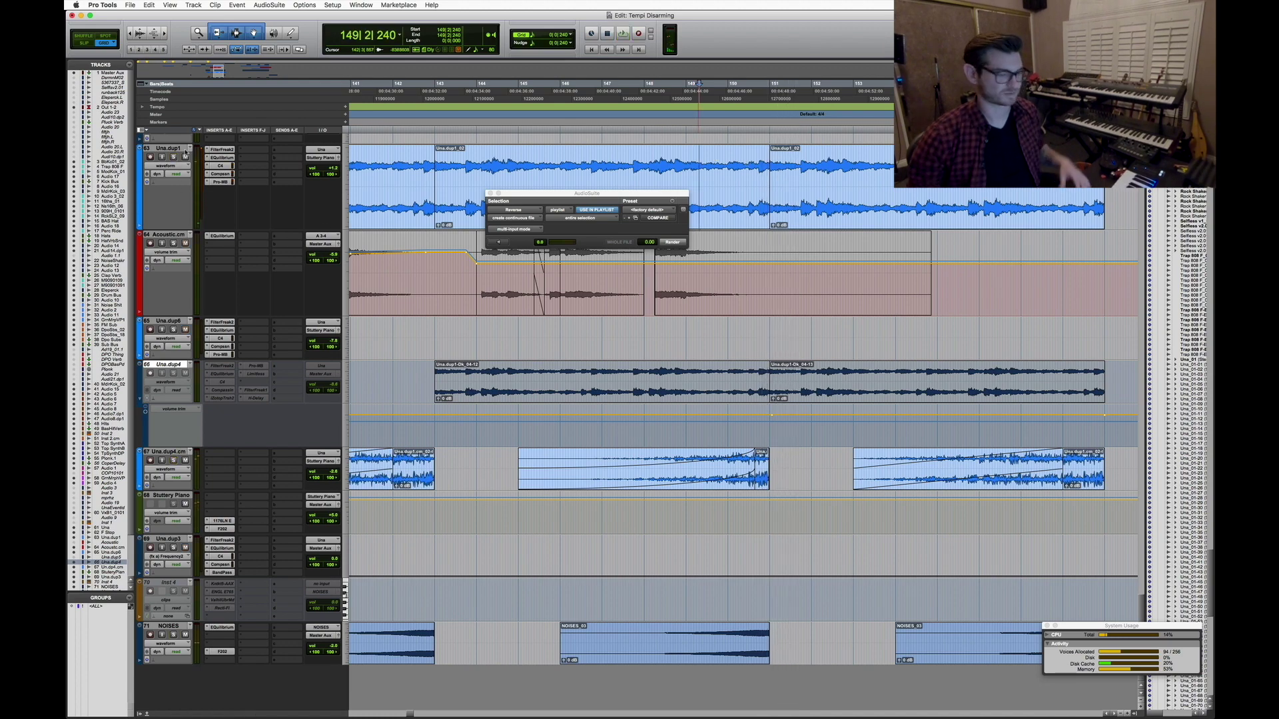
# Close the AudioSuite window and reduce the height of all tracks for an overview of the arrangement
pyautogui.press('r')
pyautogui.press('r')
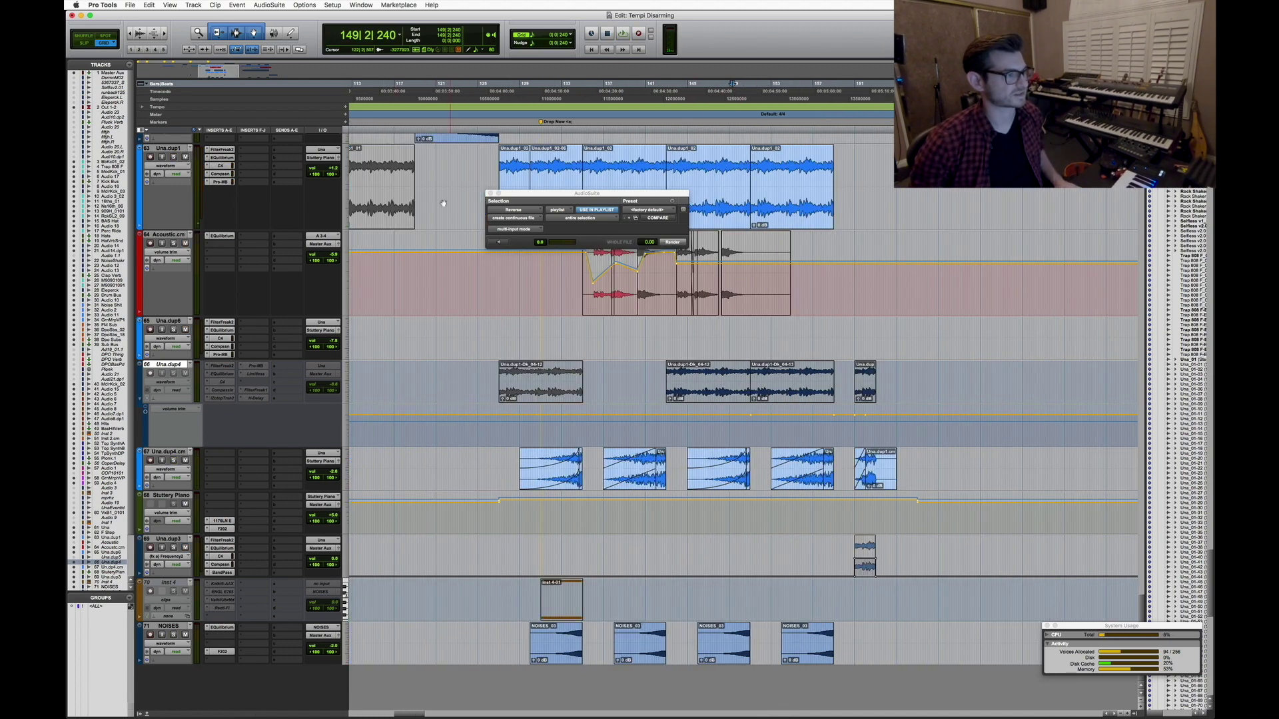
pyautogui.click(491, 194)
pyautogui.press('r')
pyautogui.press('r')
pyautogui.press('r')
pyautogui.press('r')
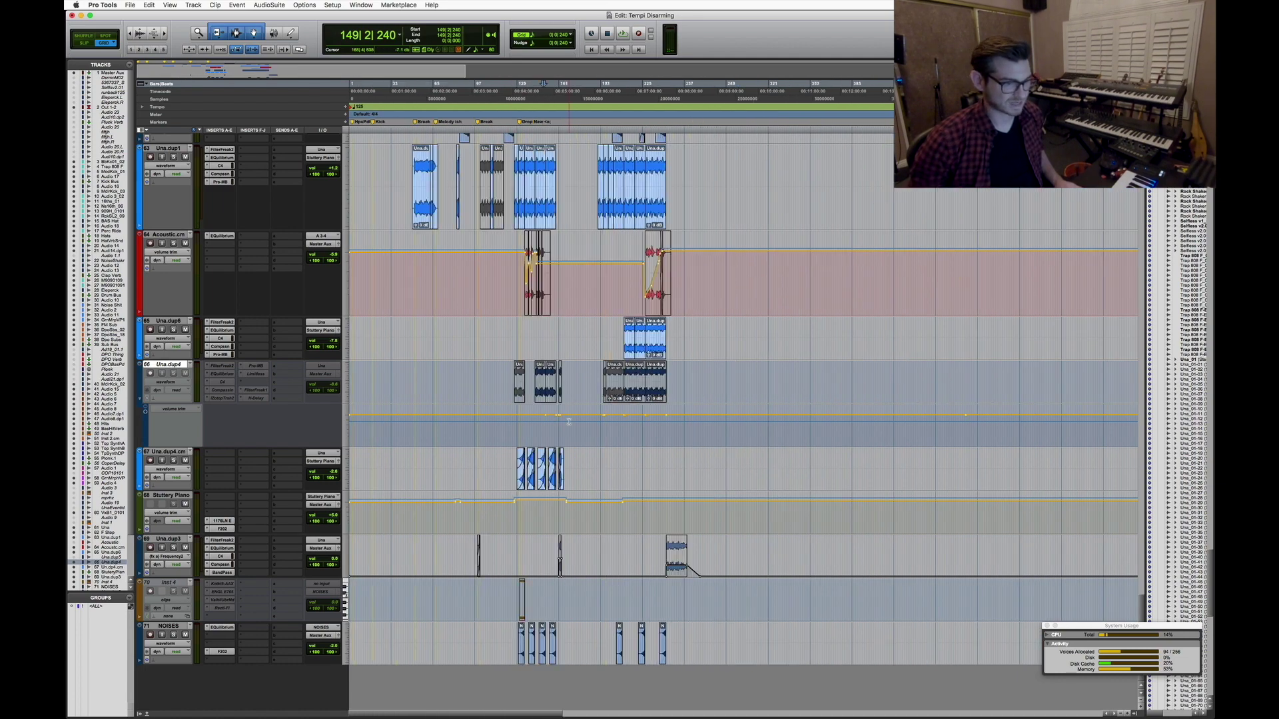
pyautogui.scroll(10, 573, 425)
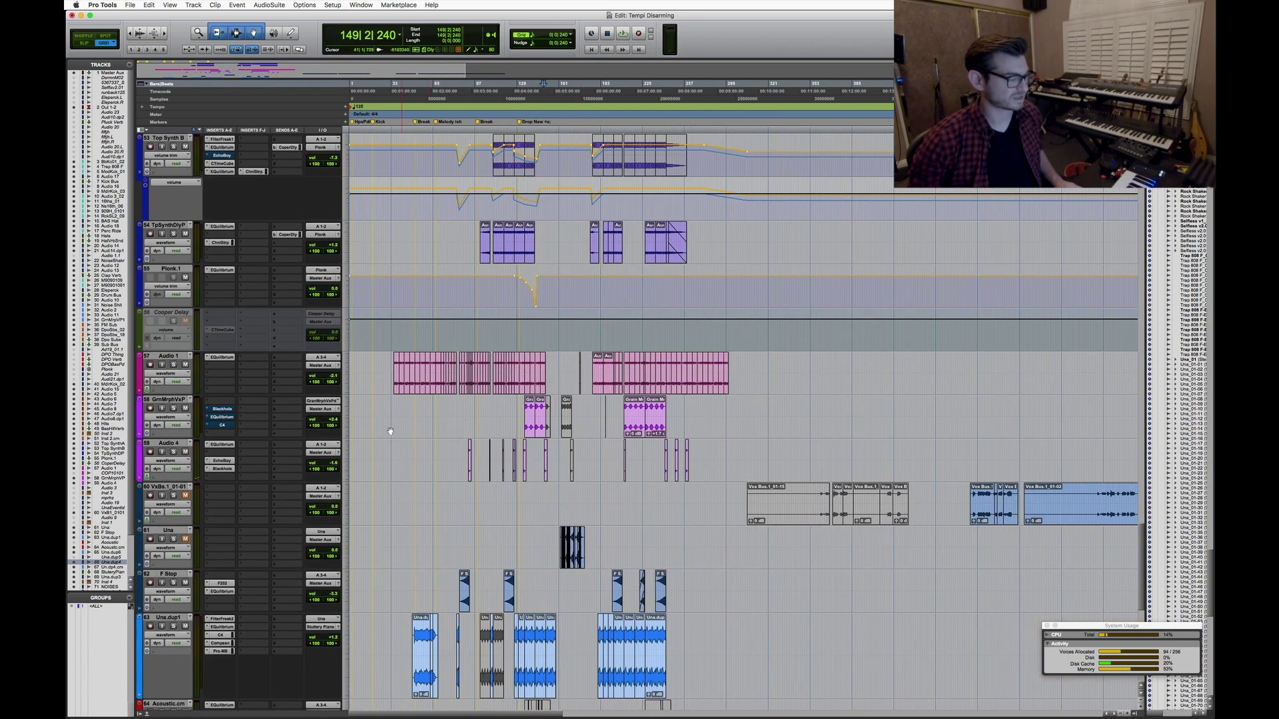
pyautogui.keyDown('alt'); pyautogui.click(345, 417); pyautogui.keyUp('alt')
pyautogui.keyDown('alt'); pyautogui.click(350, 410); pyautogui.keyUp('alt')
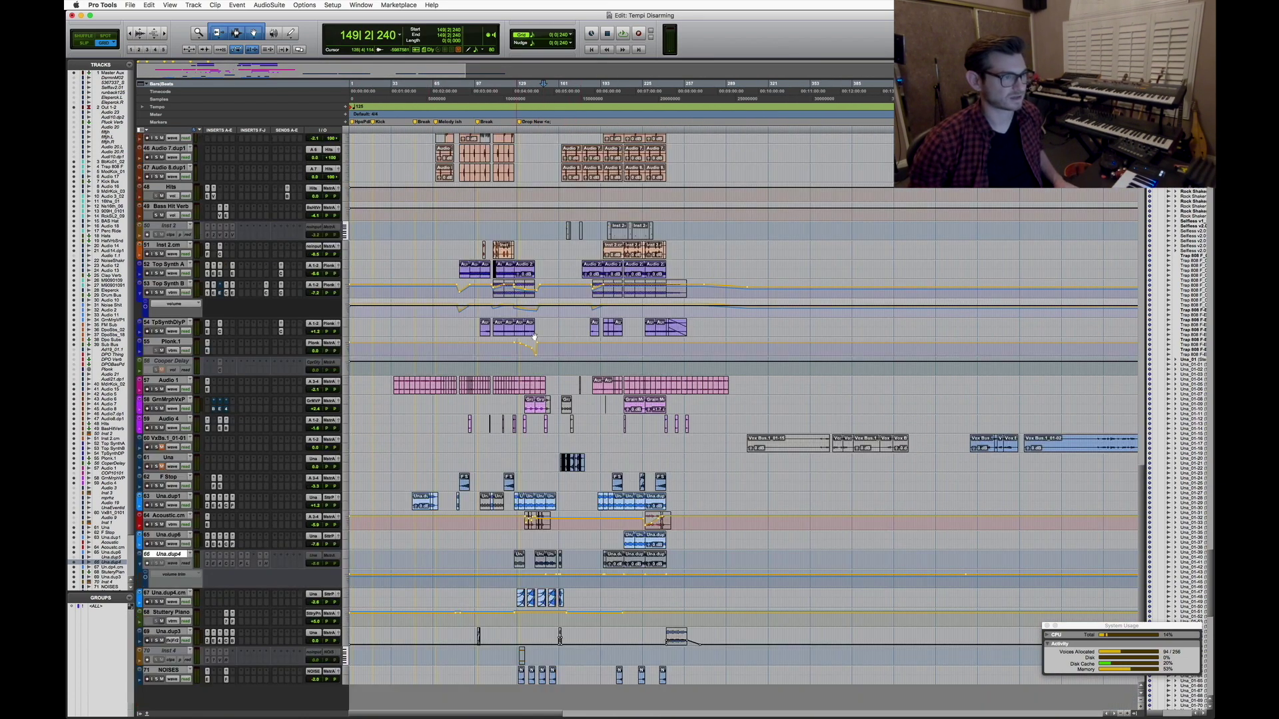
pyautogui.press('t')
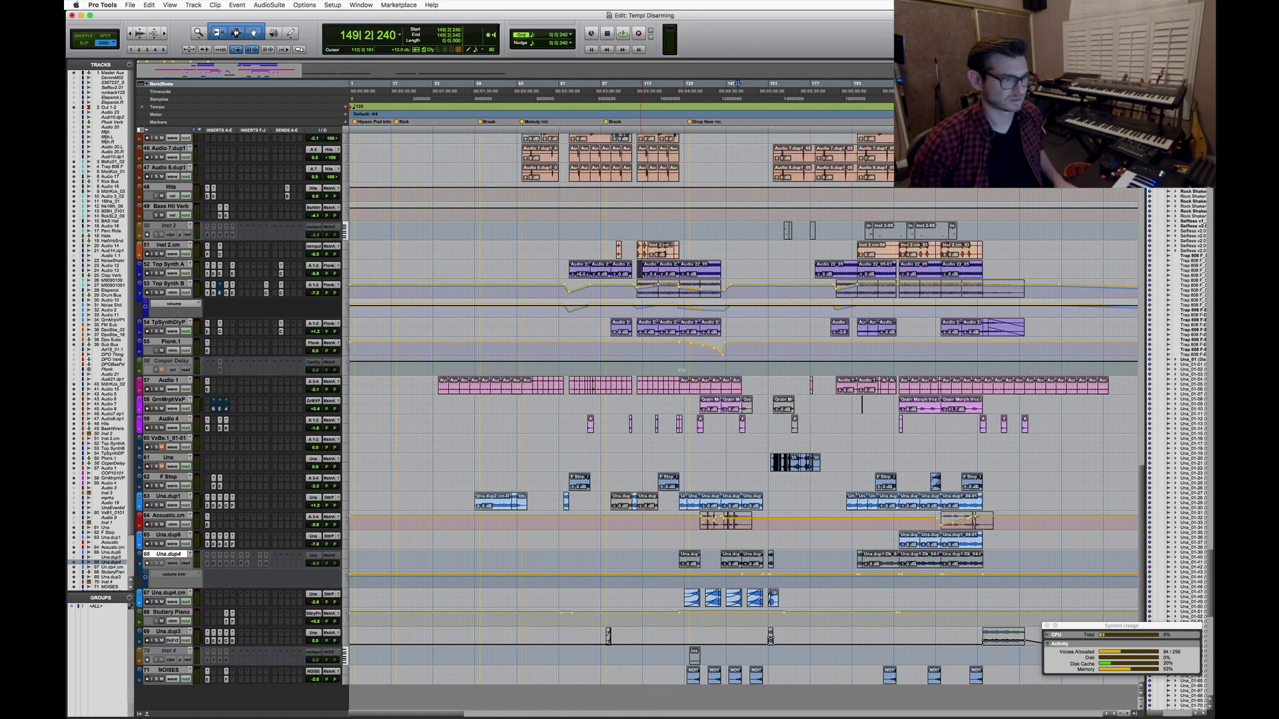
# Review the arrangement across the drum, bass and synth tracks and play the full mix from just before bar 159
pyautogui.scroll(15, 791, 394)
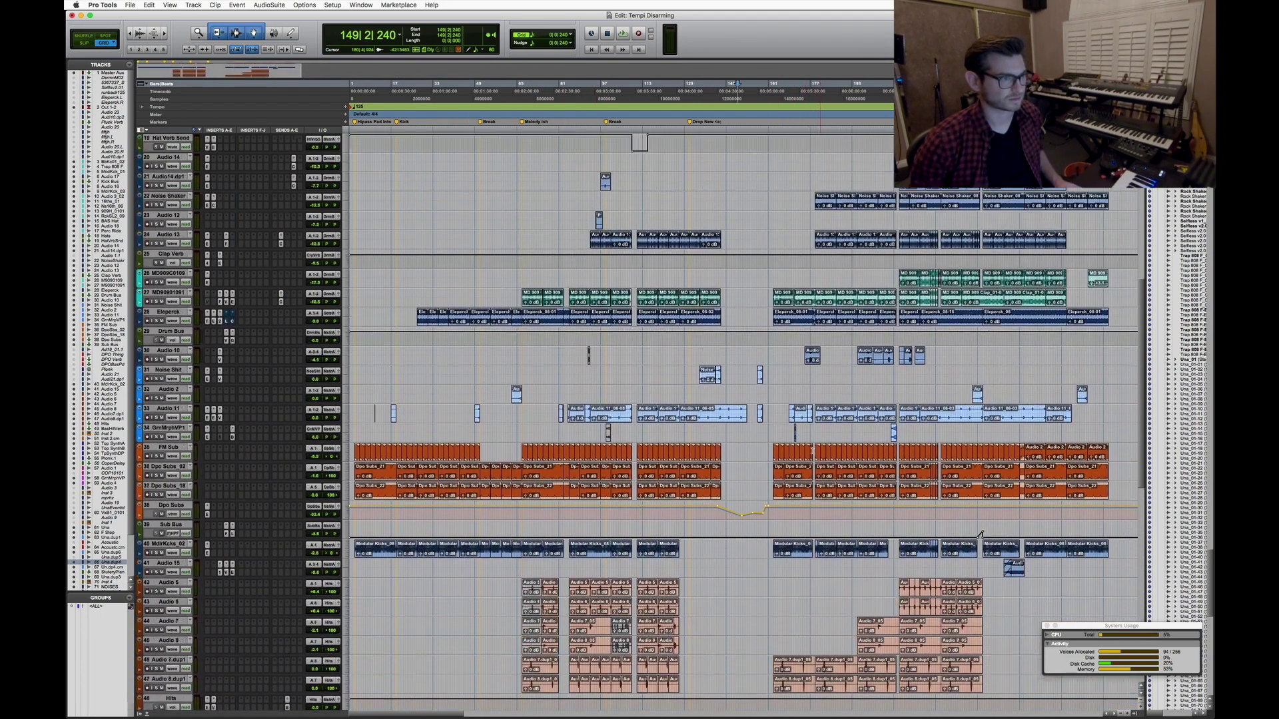
pyautogui.scroll(-12, 828, 443)
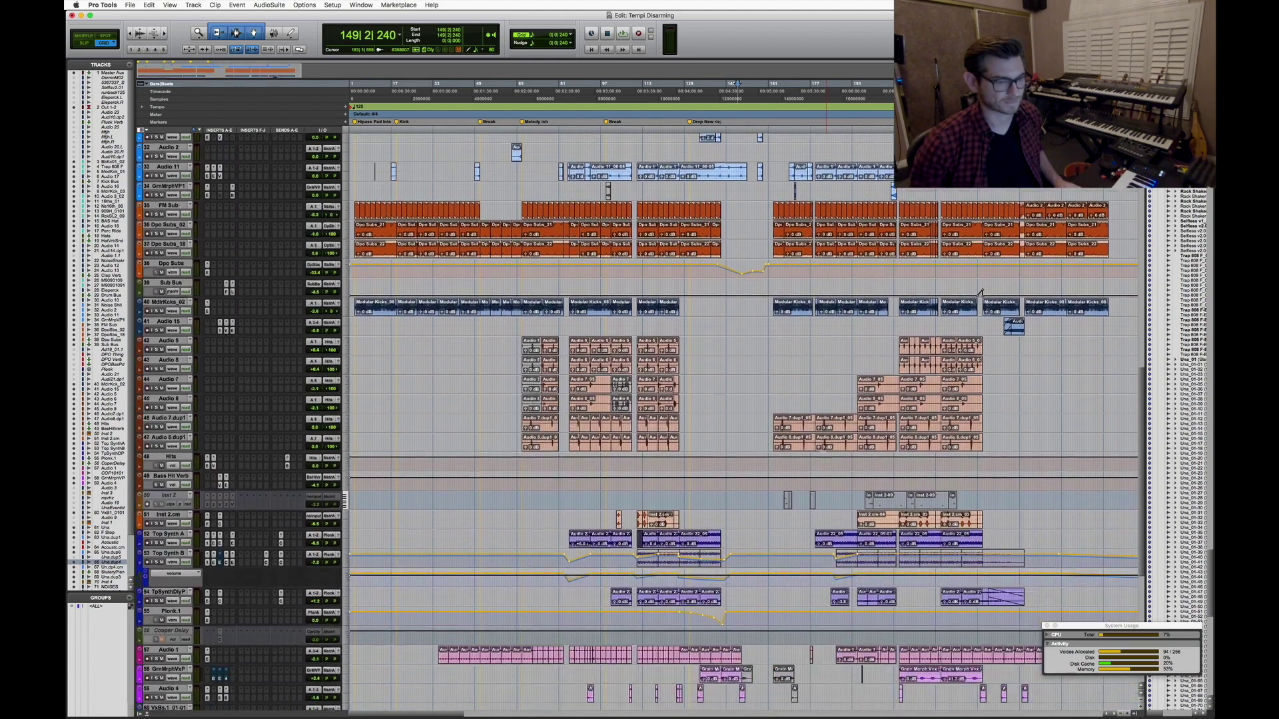
pyautogui.scroll(-3, 828, 443)
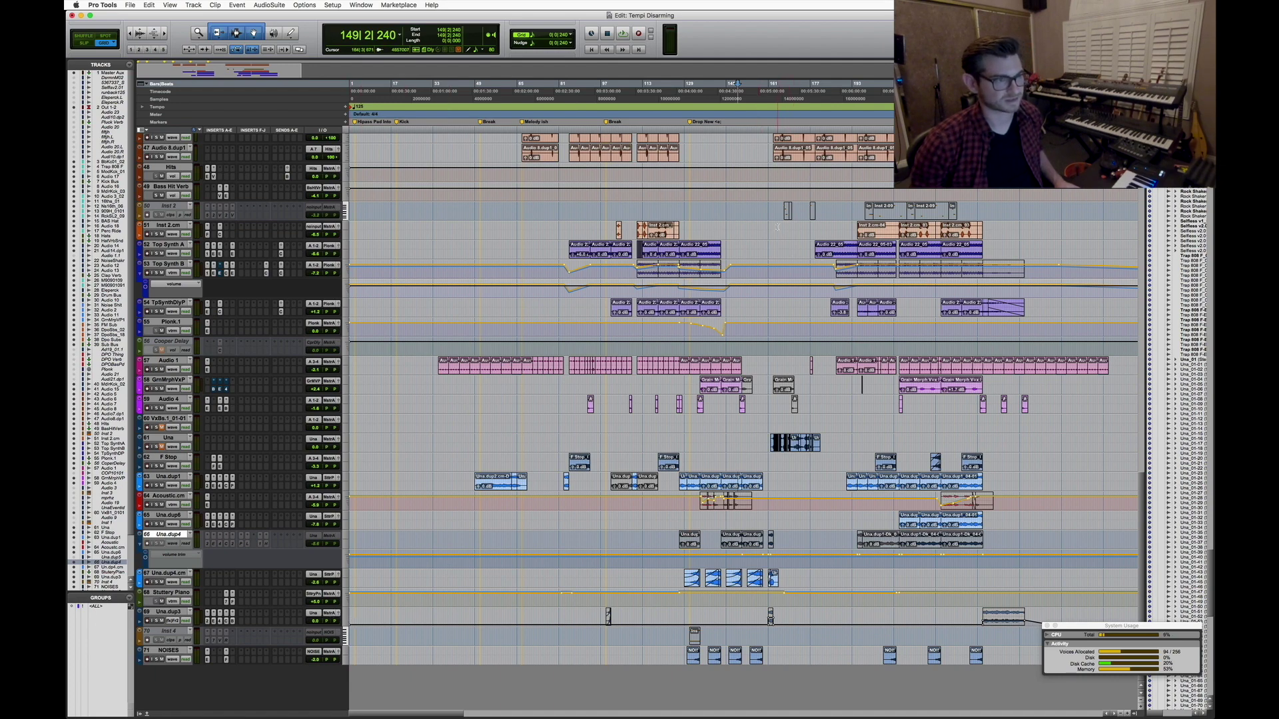
pyautogui.press('t')
pyautogui.press('t')
pyautogui.press('t')
pyautogui.scroll(10, 767, 262)
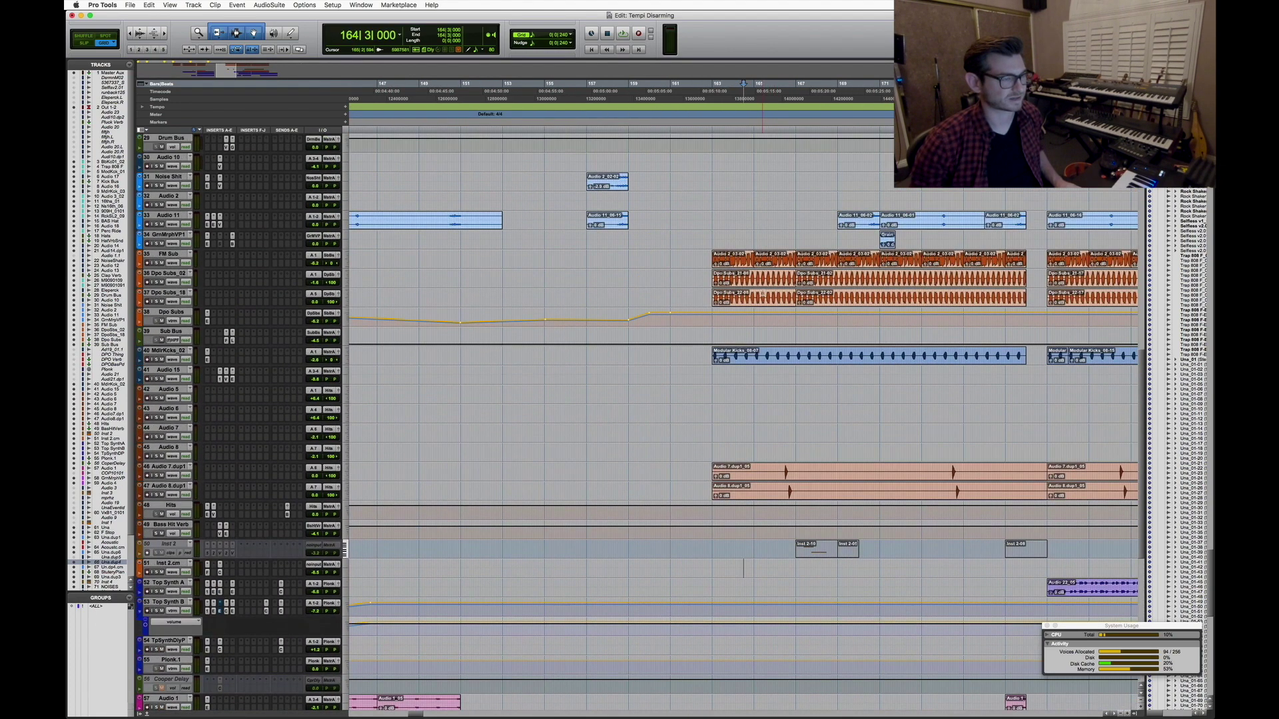
pyautogui.click(625, 250)
pyautogui.press('space')
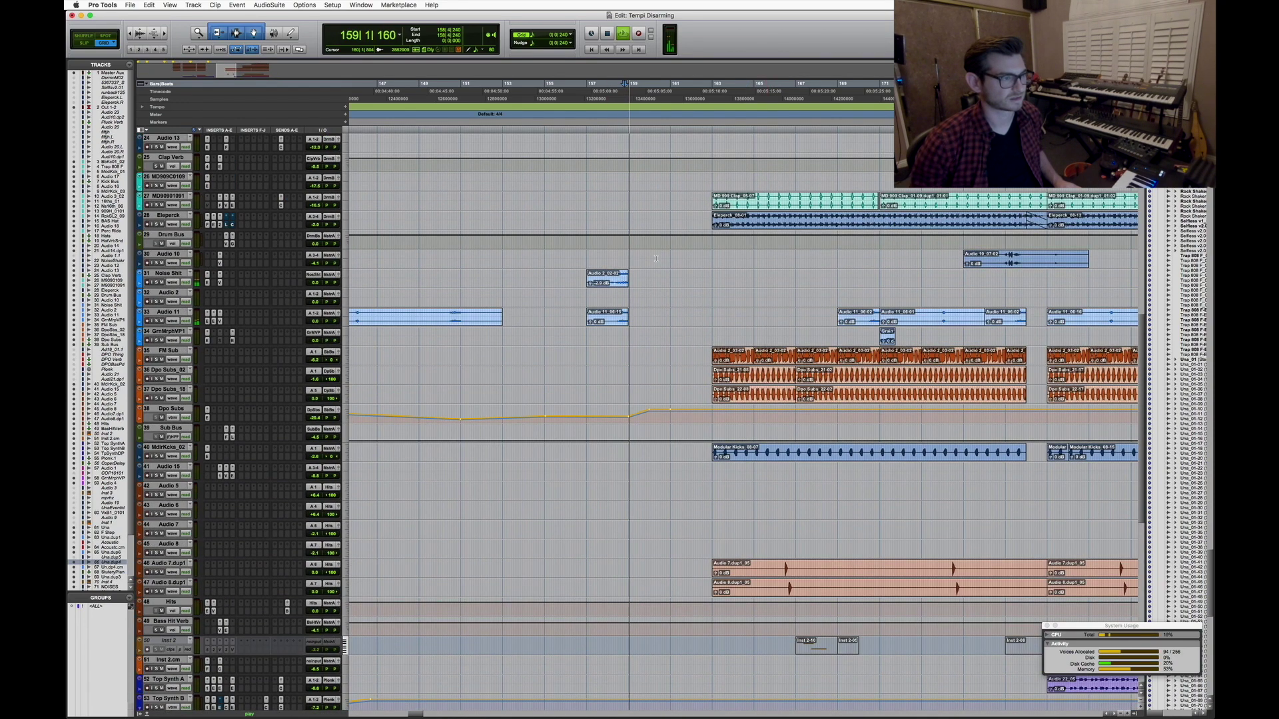
# Play the mix past bar 161 while enlarging the Una.dup3 track around its clip, and stop playback
pyautogui.scroll(-10, 686, 275)
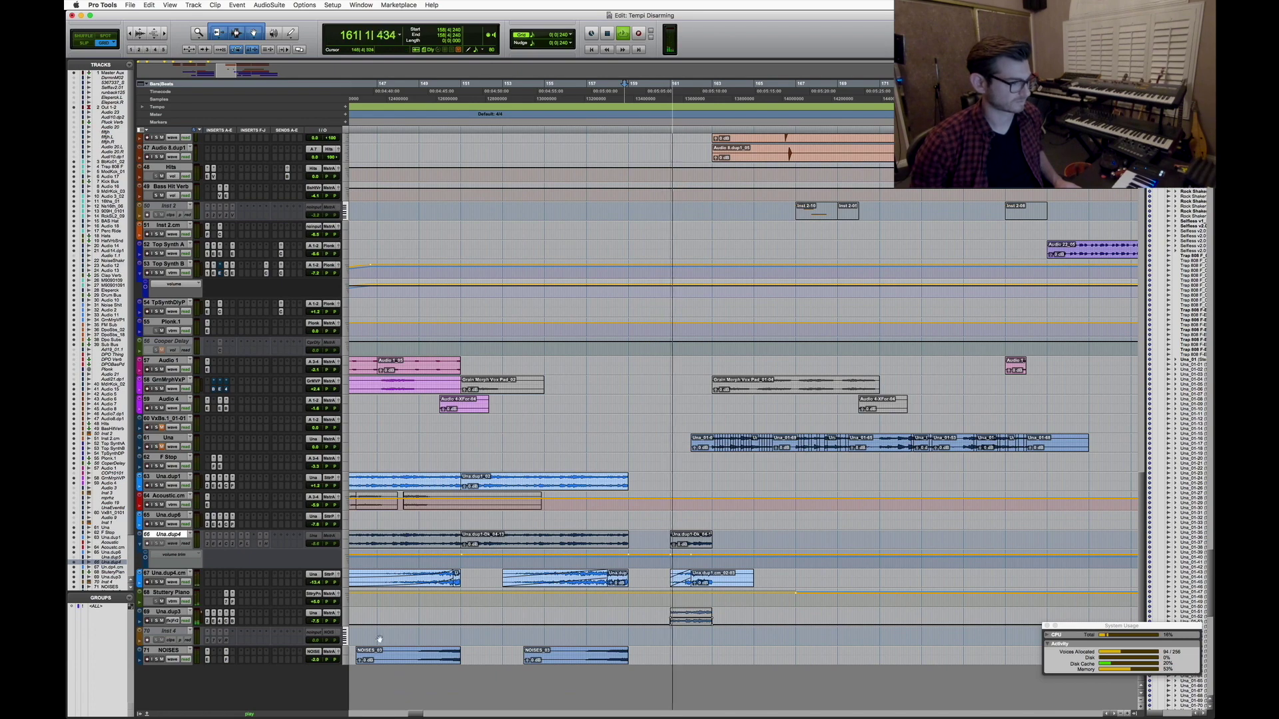
pyautogui.click(344, 638)
pyautogui.click(361, 645)
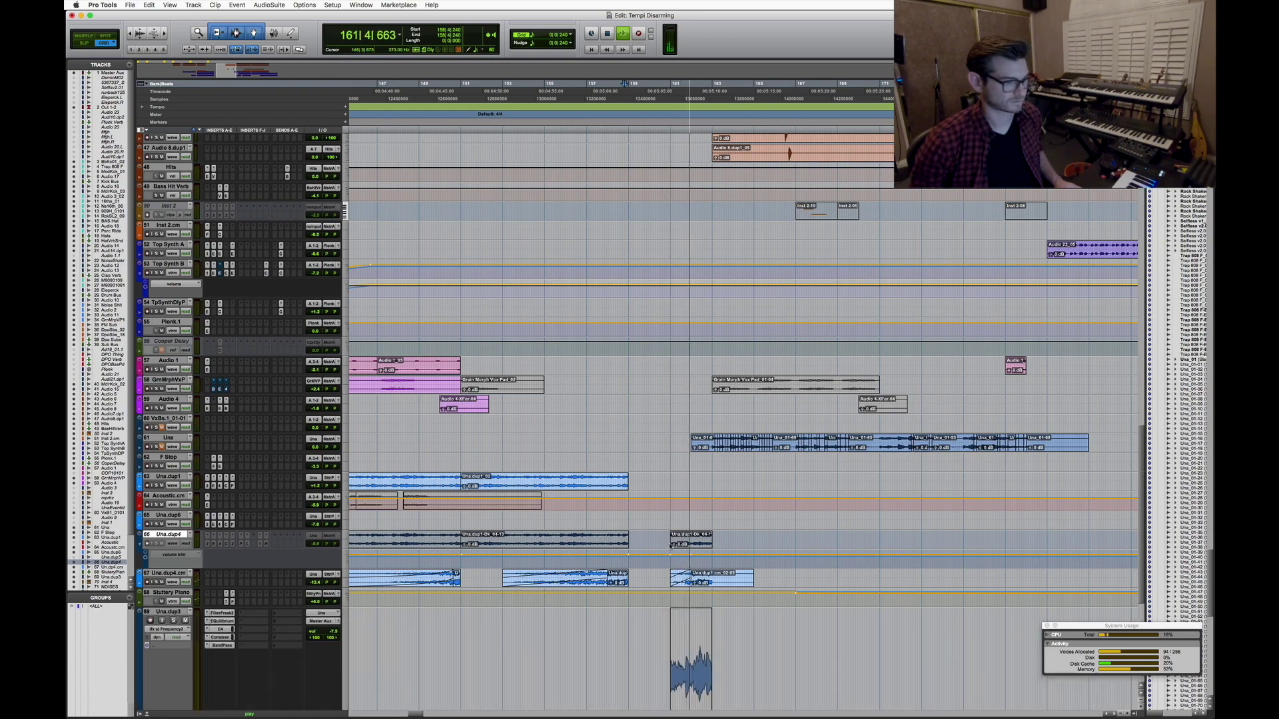
pyautogui.scroll(-4, 752, 421)
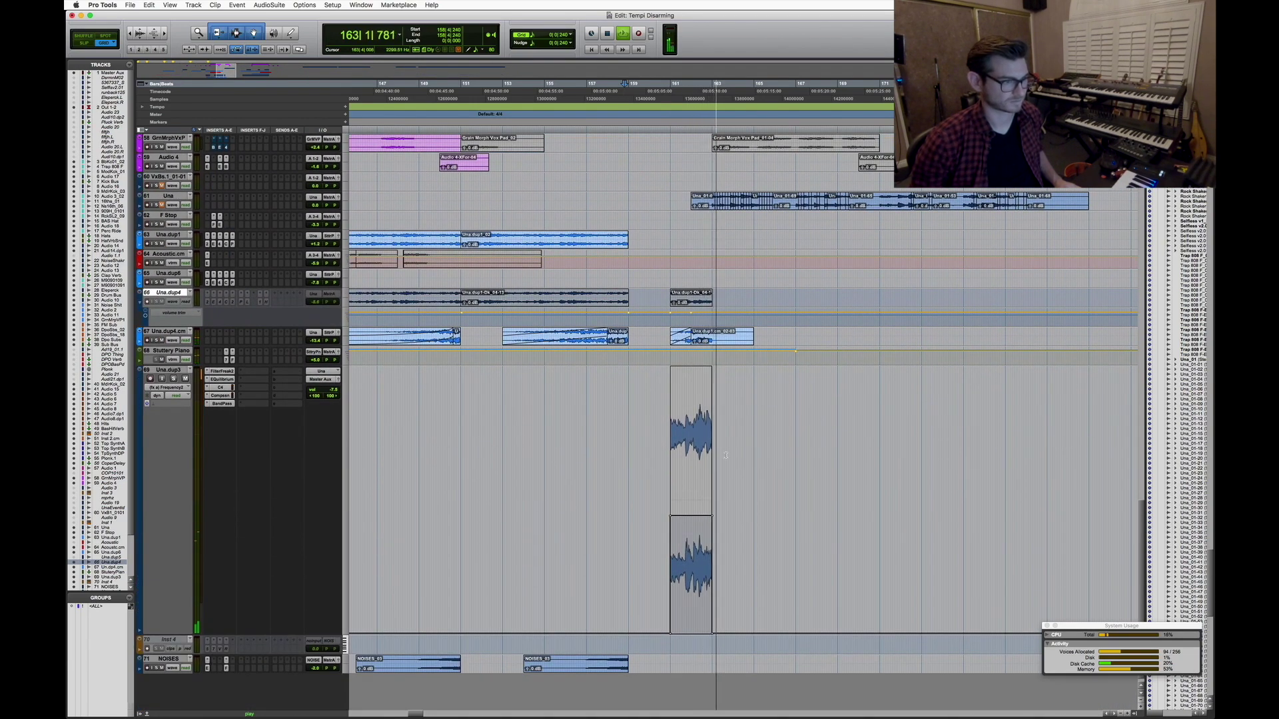
pyautogui.scroll(2, 725, 457)
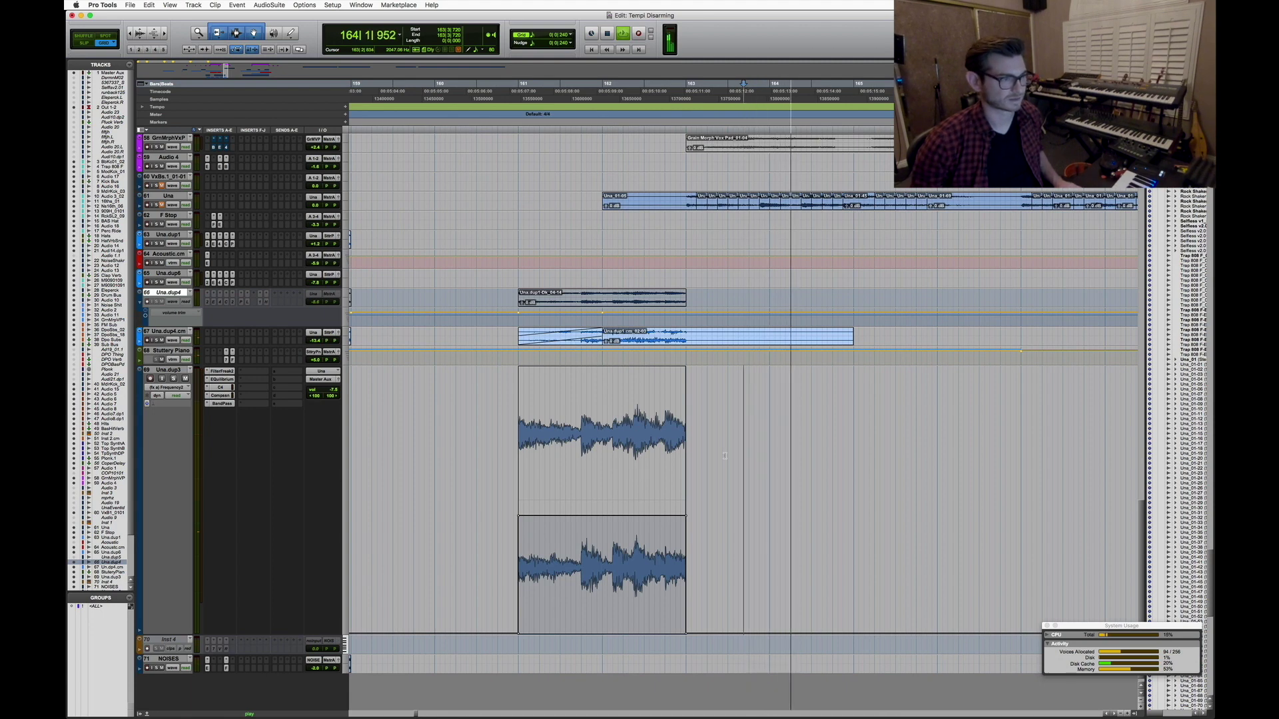
pyautogui.press('space')
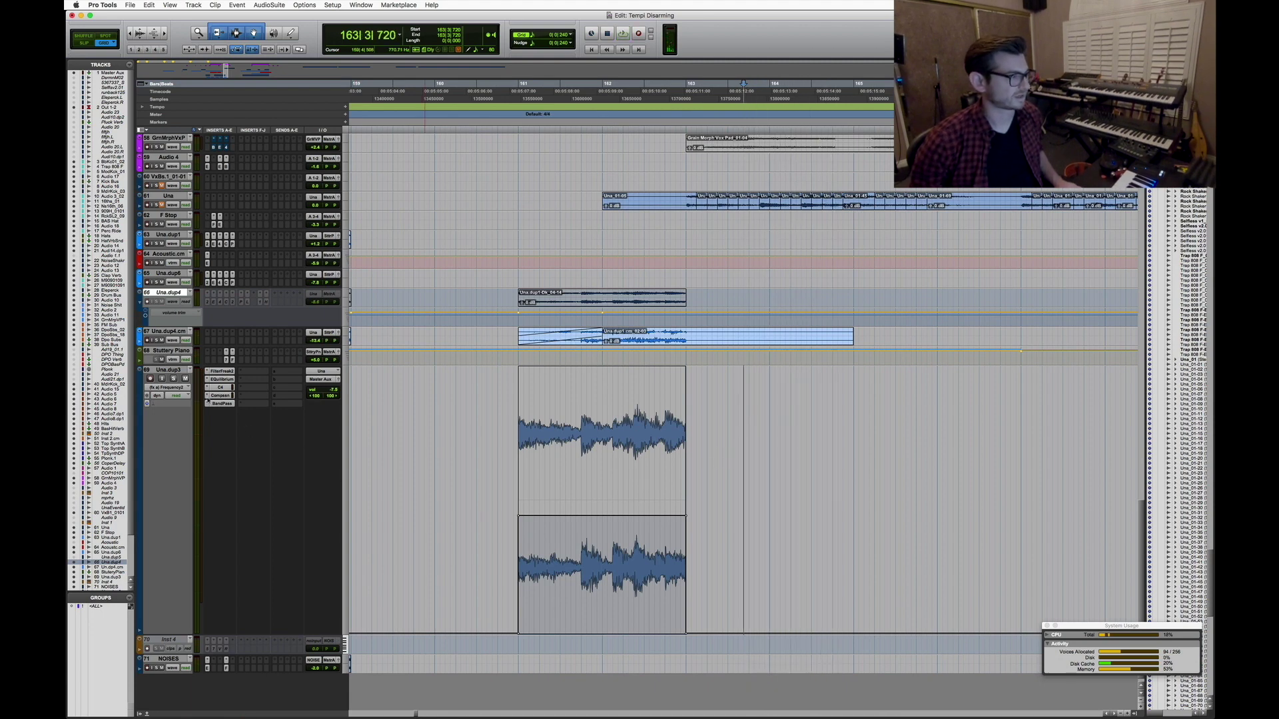
# Open the BandPass insert on Una.dup3 and select that track's whole clip starting at 161|1|000
pyautogui.click(227, 404)
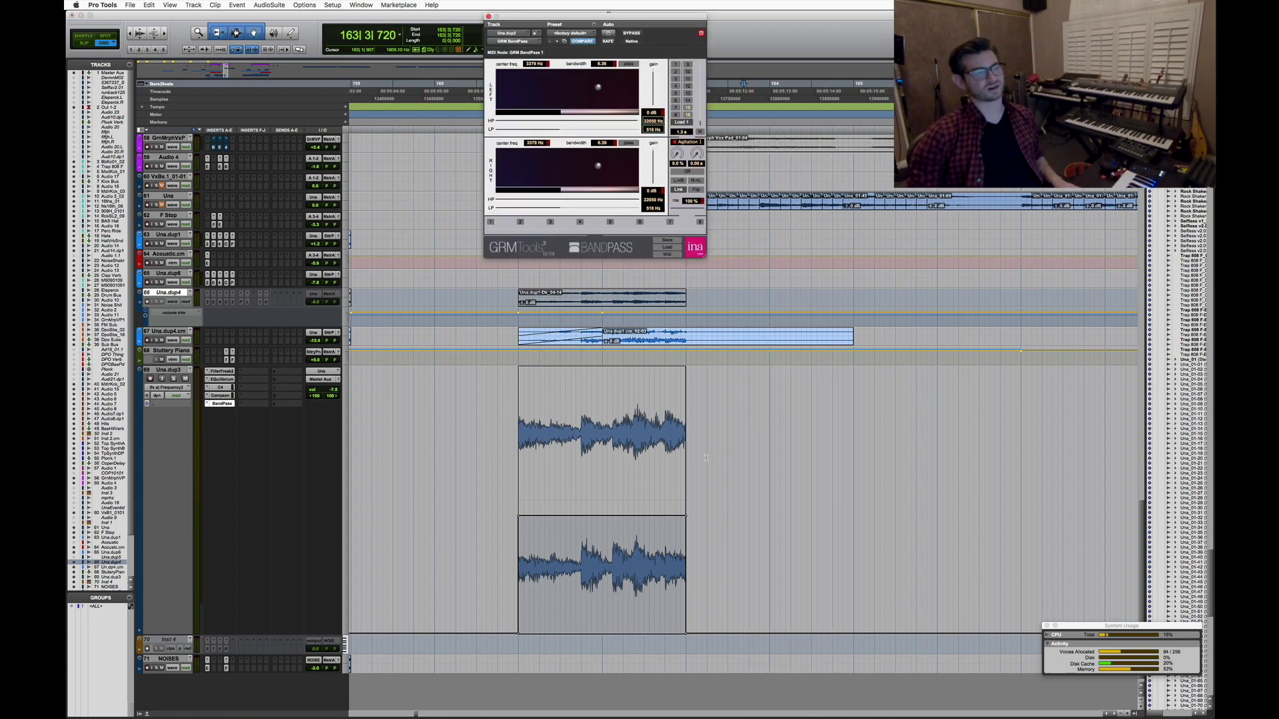
pyautogui.moveTo(706, 466); pyautogui.dragTo(517, 468)
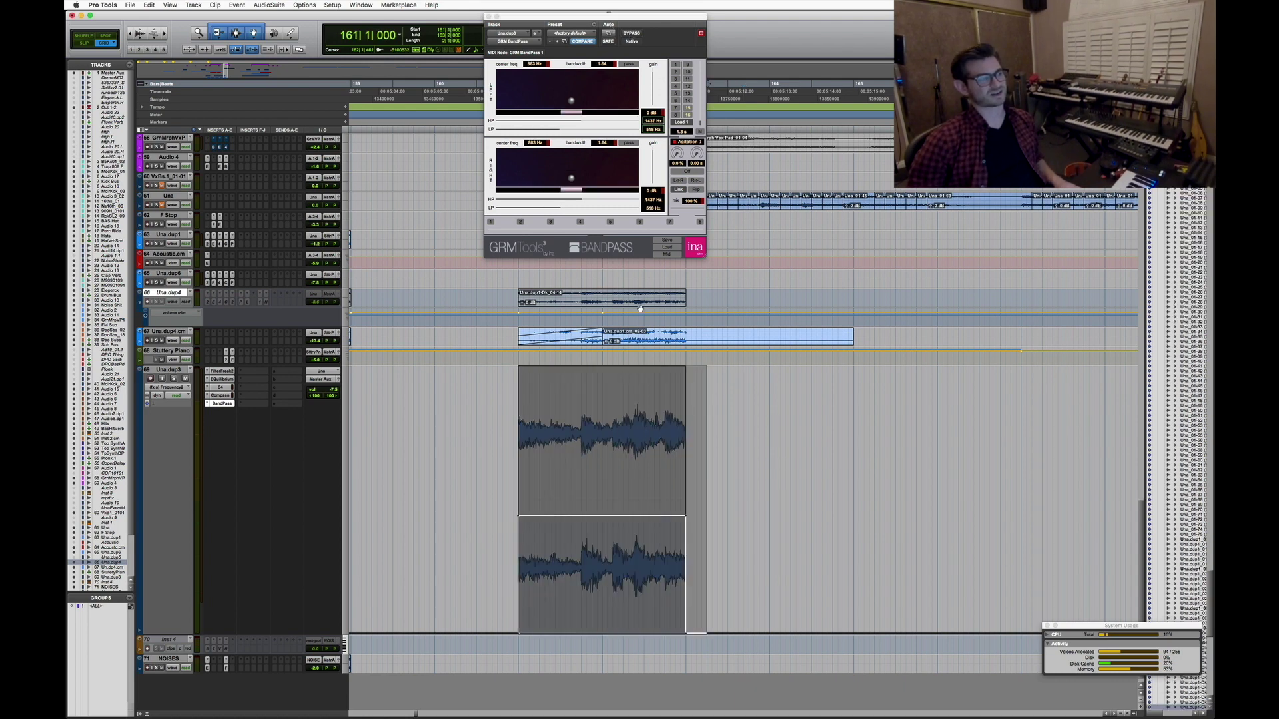
pyautogui.moveTo(698, 446); pyautogui.dragTo(685, 441)
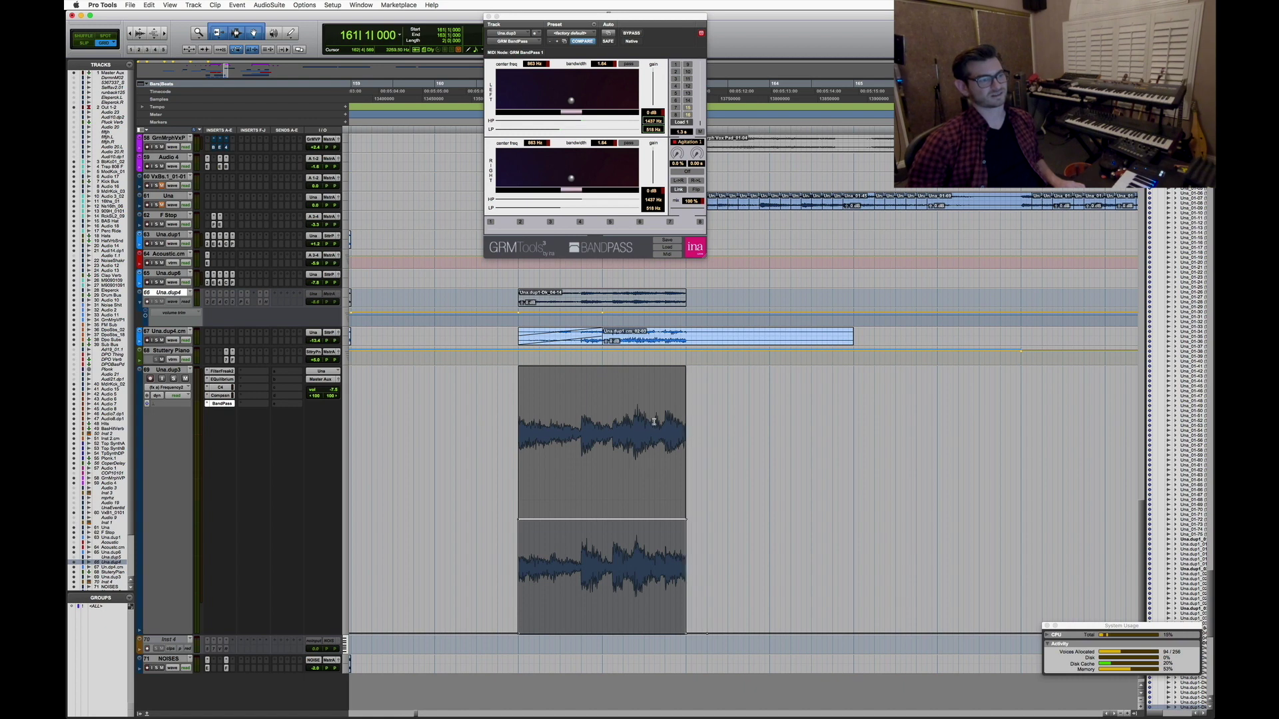
# Show the GRM BandPass L Low and L High automation lanes beneath Una.dup3 and enlarge all tracks
pyautogui.click(140, 630)
pyautogui.click(175, 644)
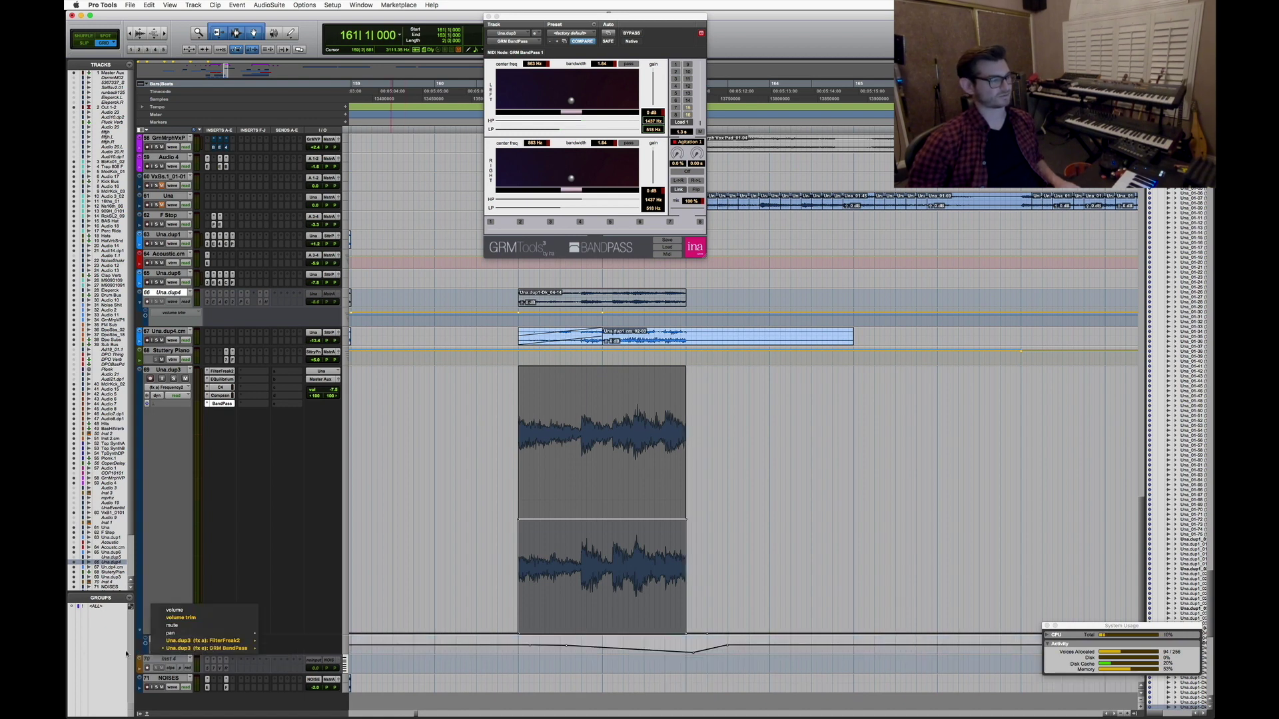
pyautogui.click(276, 658)
pyautogui.click(174, 659)
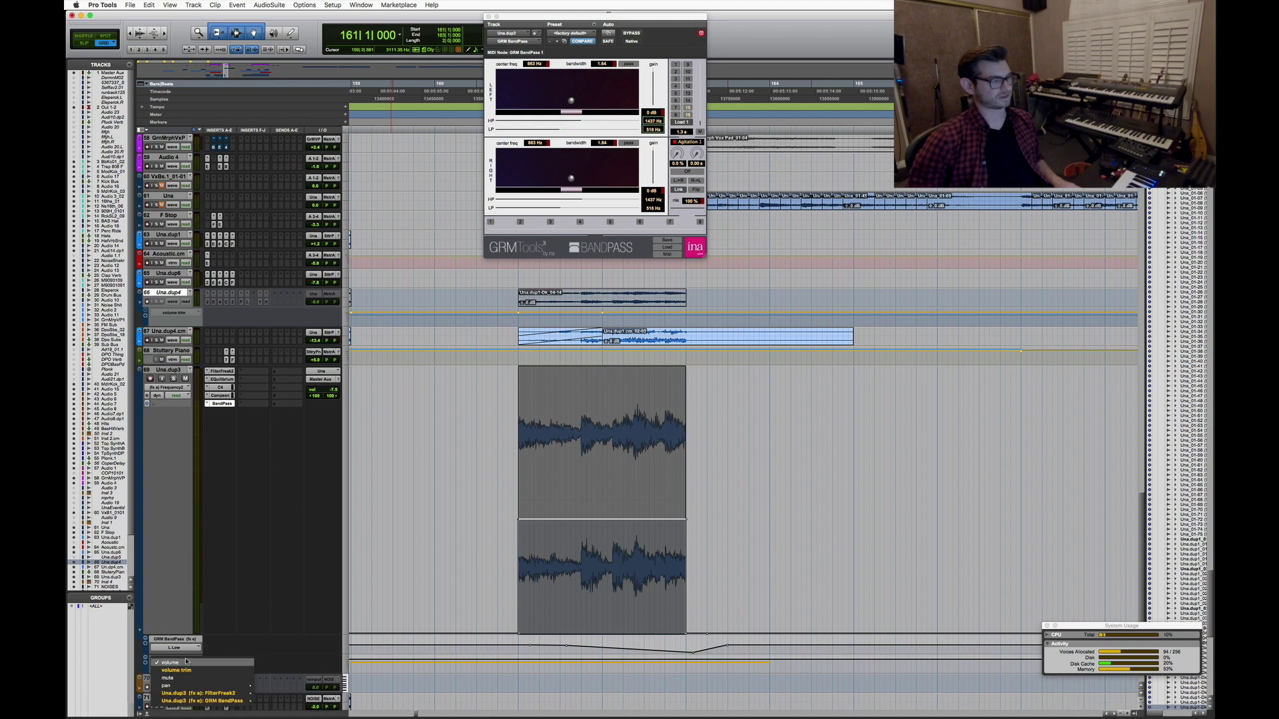
pyautogui.click(273, 704)
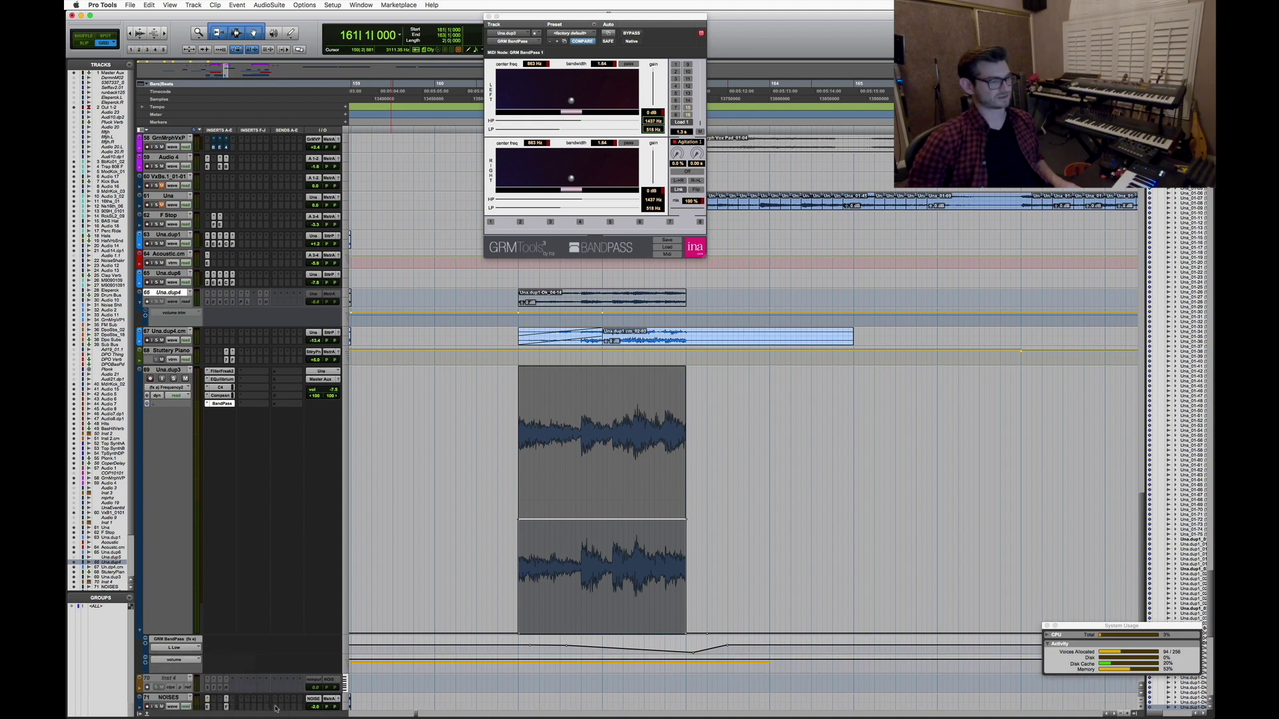
pyautogui.scroll(-2, 649, 632)
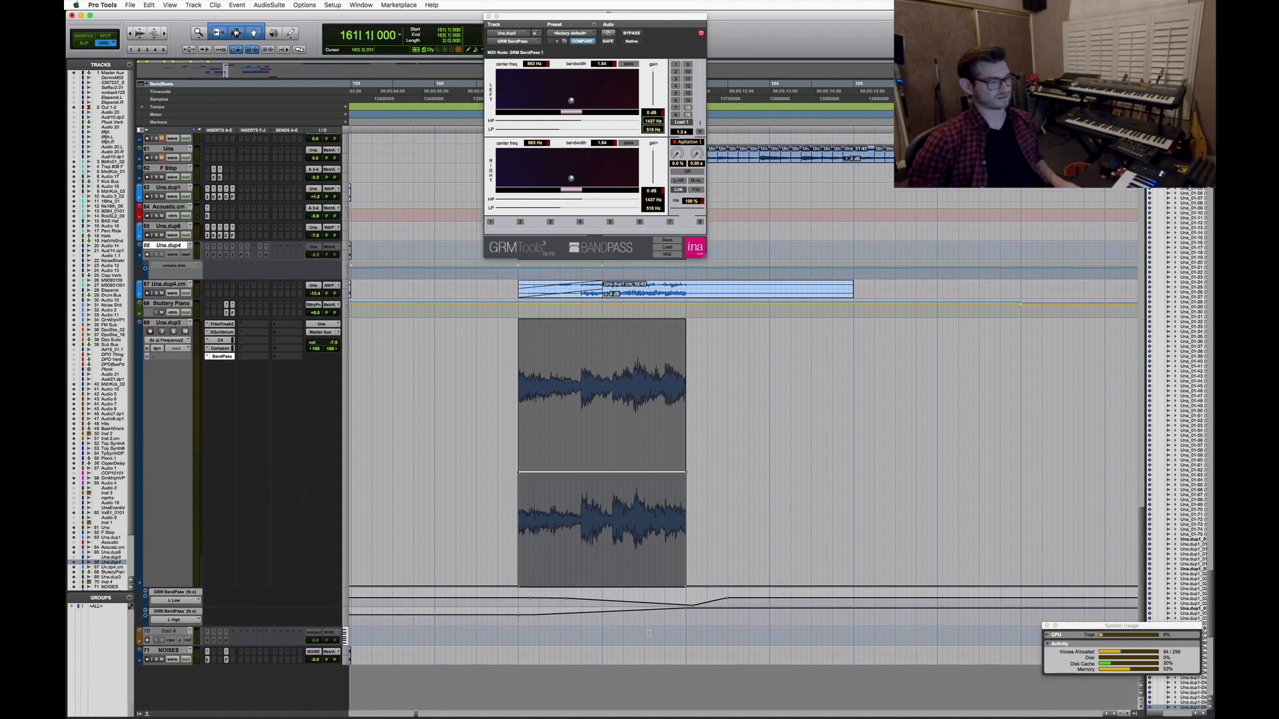
pyautogui.keyDown('alt'); pyautogui.click(344, 622); pyautogui.keyUp('alt')
pyautogui.keyDown('alt'); pyautogui.click(365, 630); pyautogui.keyUp('alt')
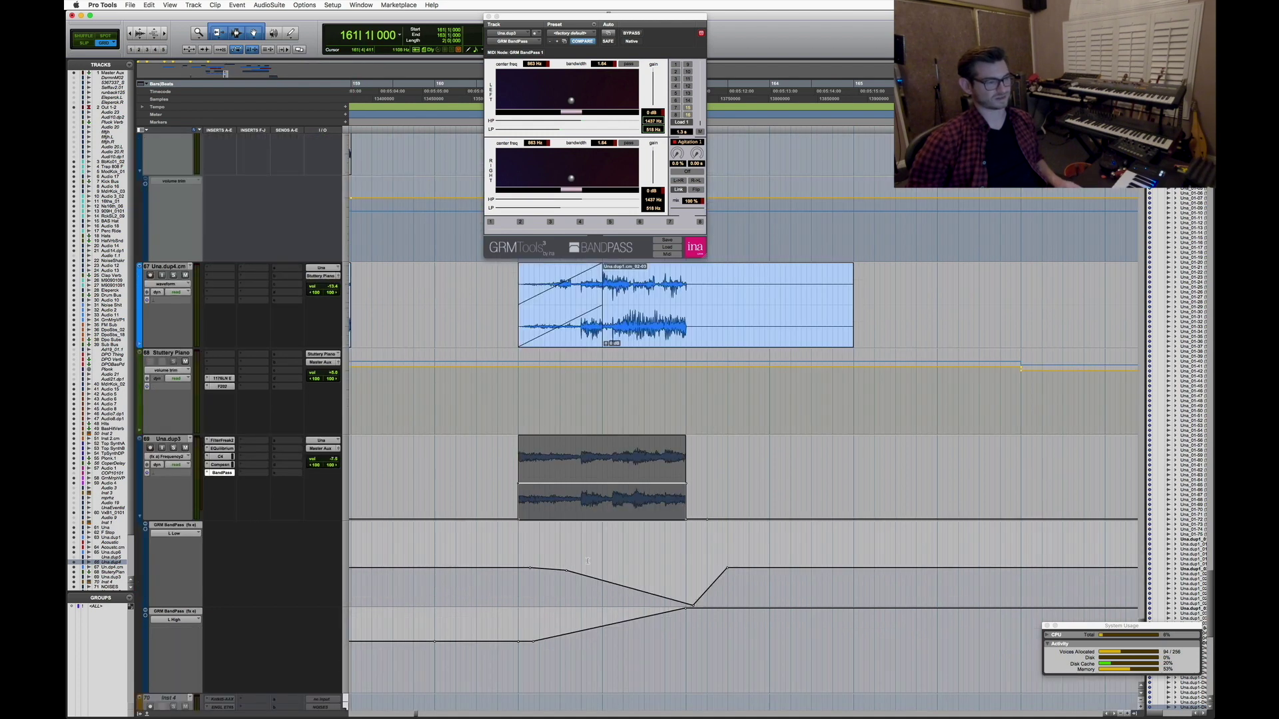
# Audition Una.dup3 soloed from 161|1|000 with its BandPass automation, and close the plug-in window
pyautogui.click(616, 492)
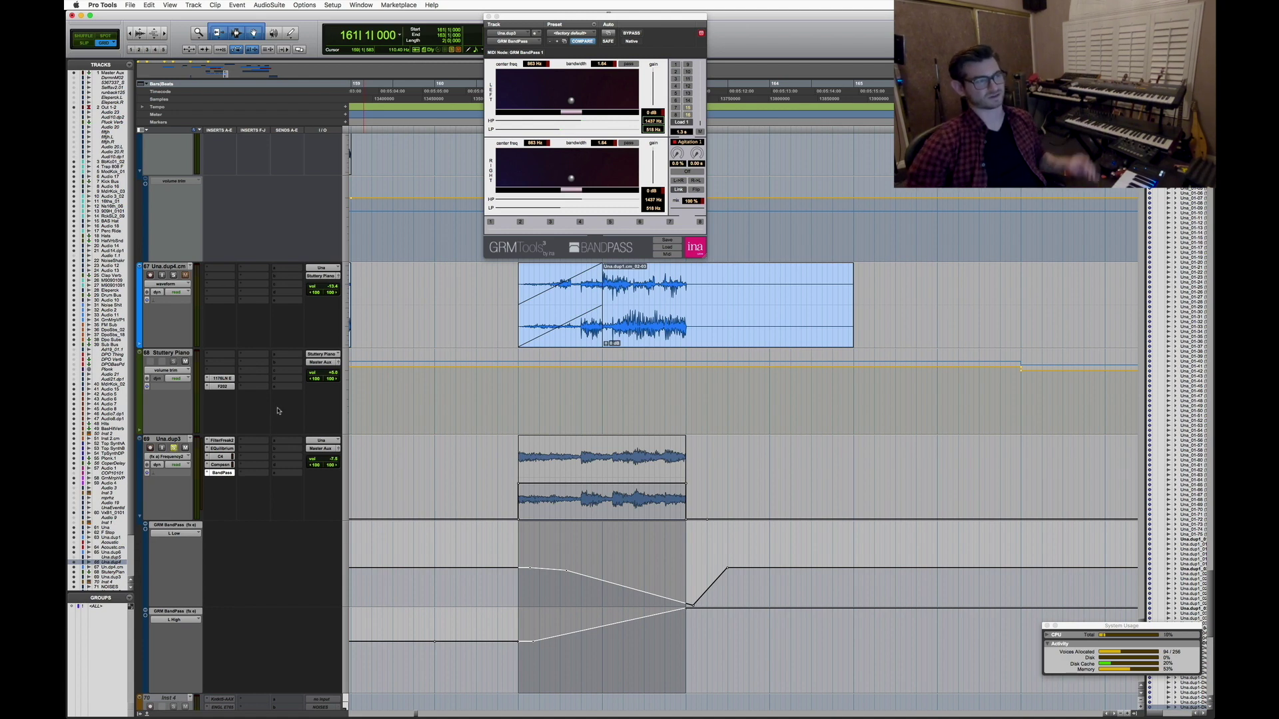
pyautogui.press('space')
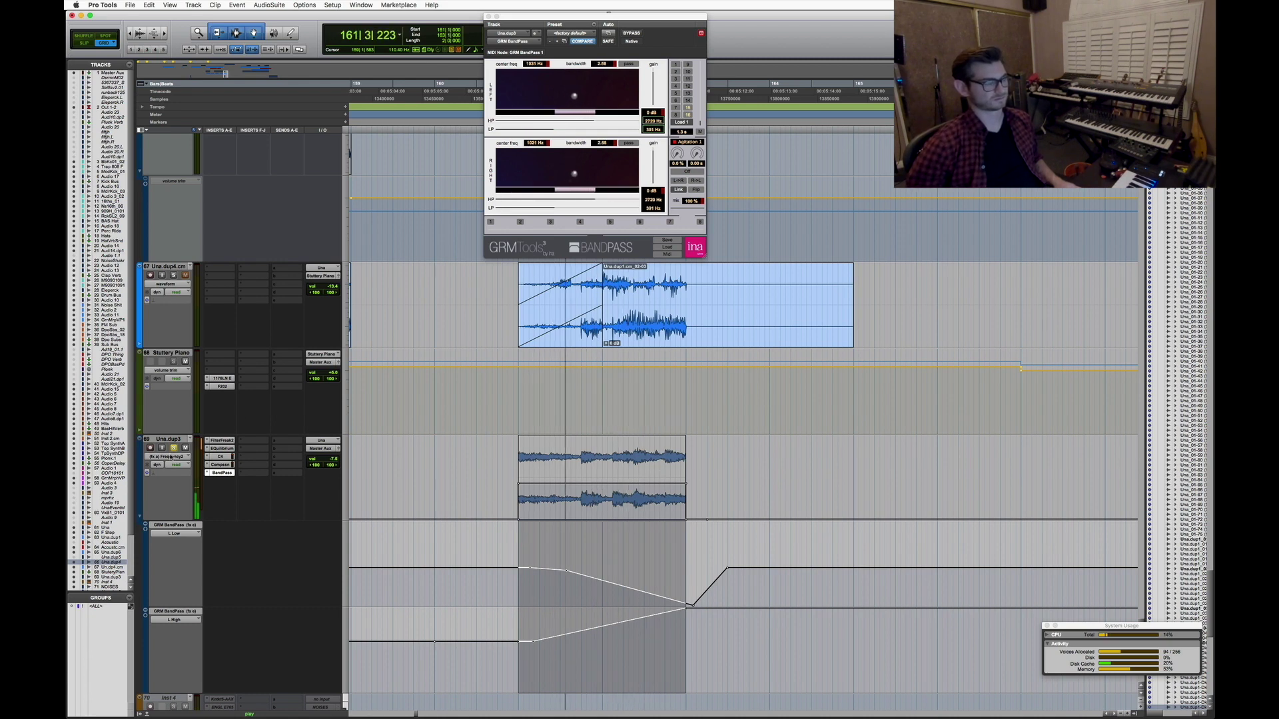
pyautogui.press('space')
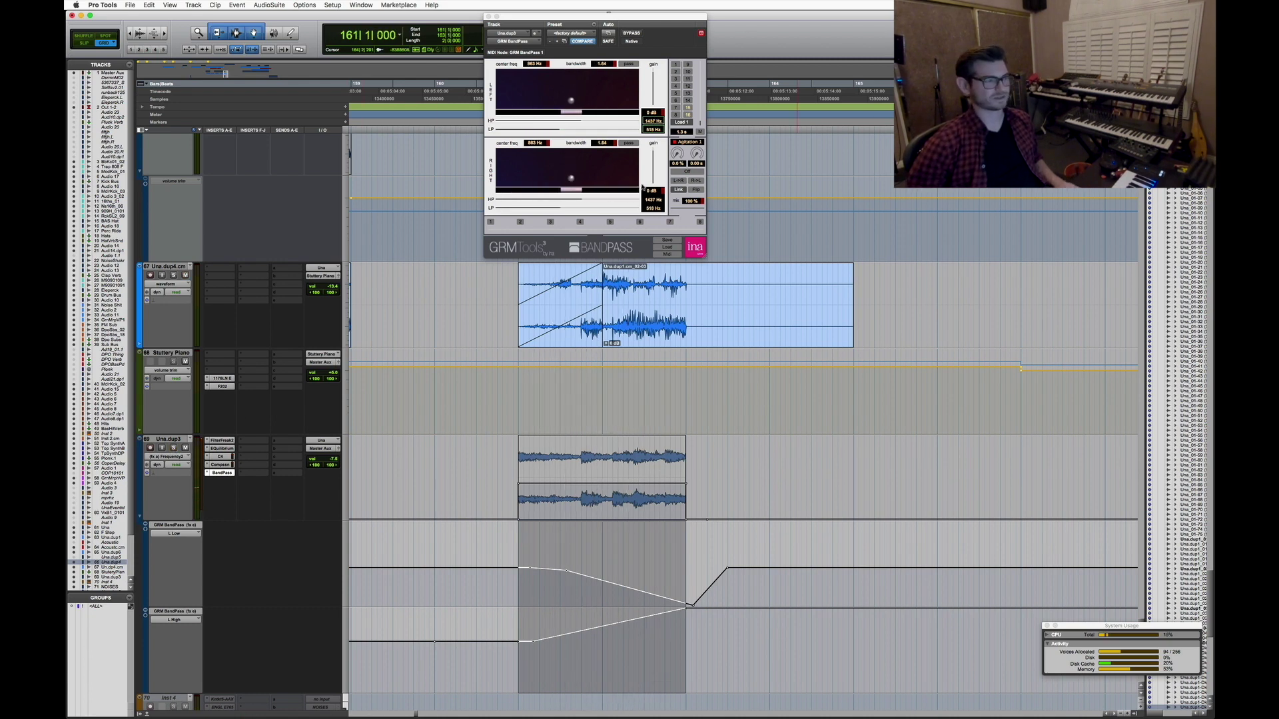
pyautogui.click(489, 16)
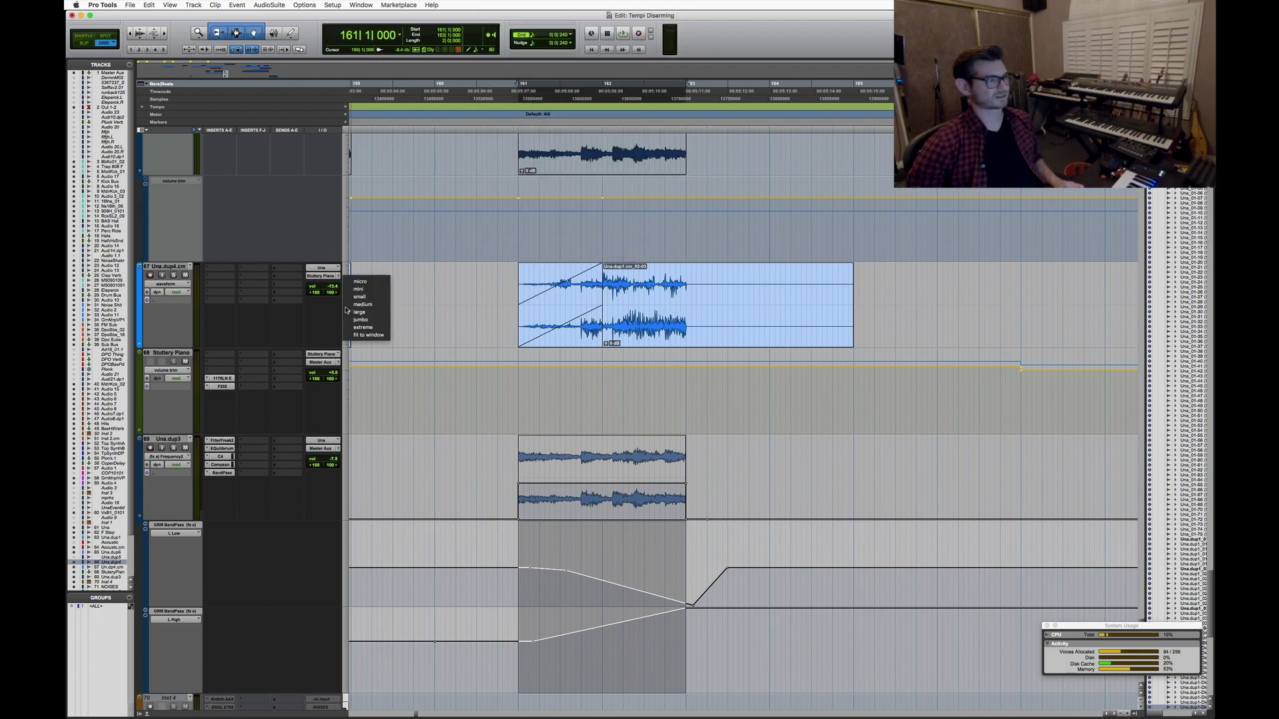
# Reduce all tracks to mini height and zoom the timeline out to show the arrangement from the first track down
pyautogui.press('e')
pyautogui.press('r')
pyautogui.press('r')
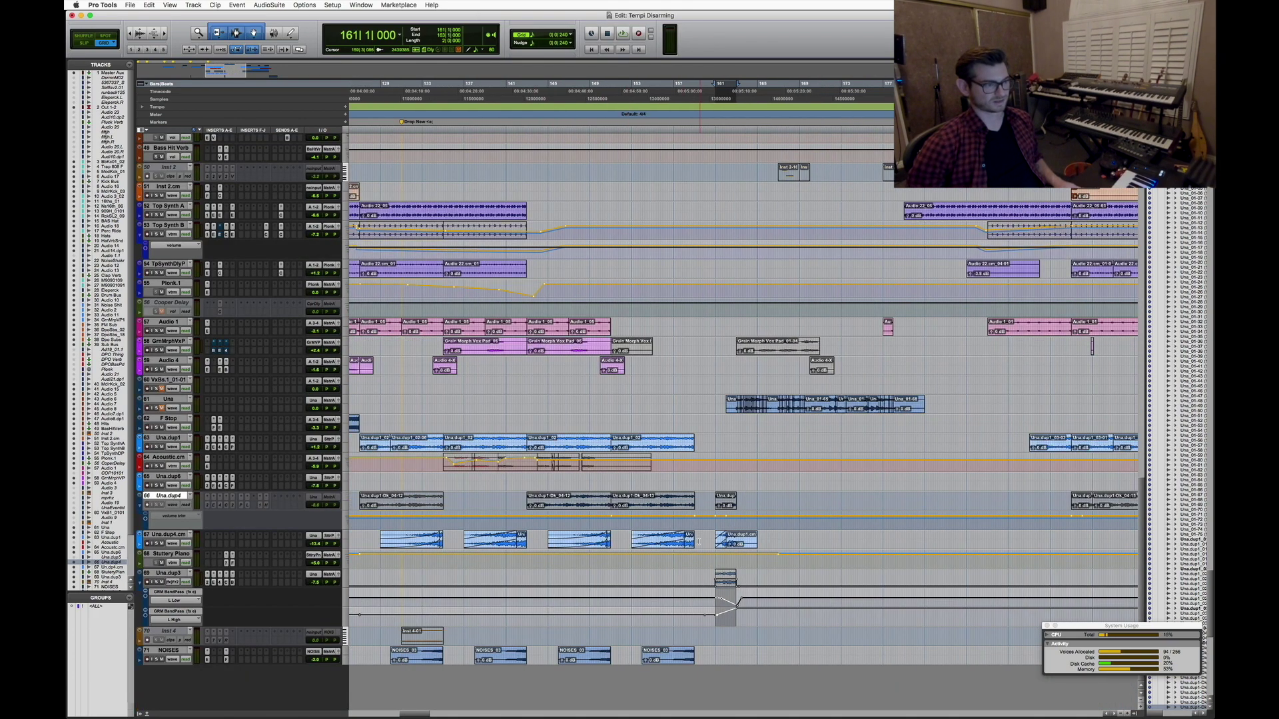
pyautogui.scroll(8, 725, 554)
pyautogui.press('r')
pyautogui.scroll(5, 724, 554)
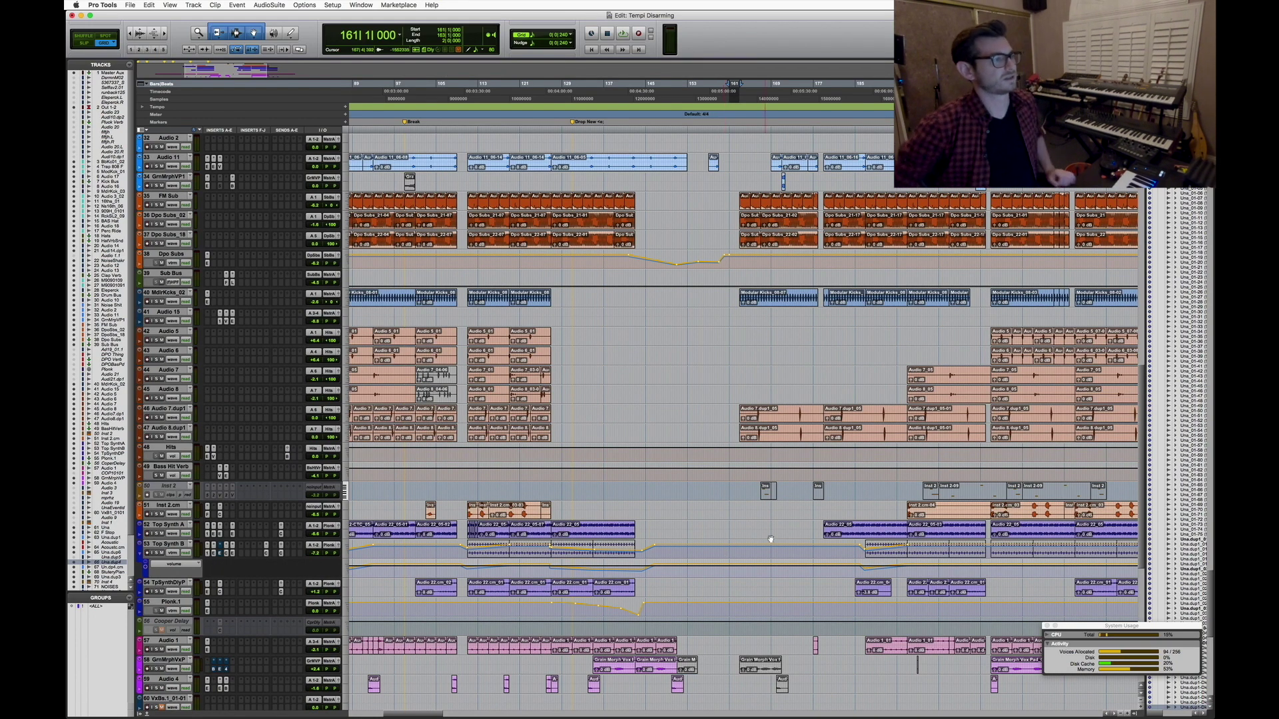
pyautogui.keyDown('alt'); pyautogui.click(346, 363); pyautogui.keyUp('alt')
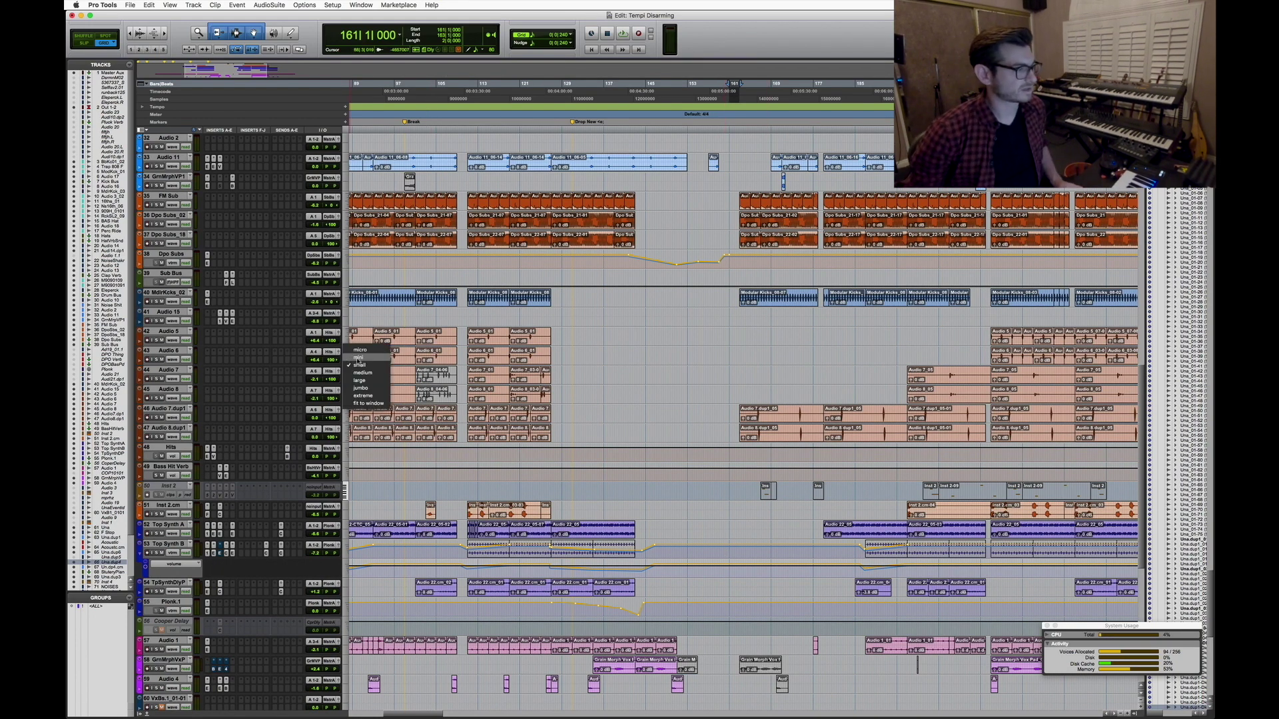
pyautogui.keyDown('alt'); pyautogui.click(355, 355); pyautogui.keyUp('alt')
pyautogui.press('r')
pyautogui.scroll(1, 878, 309)
pyautogui.scroll(6, 739, 426)
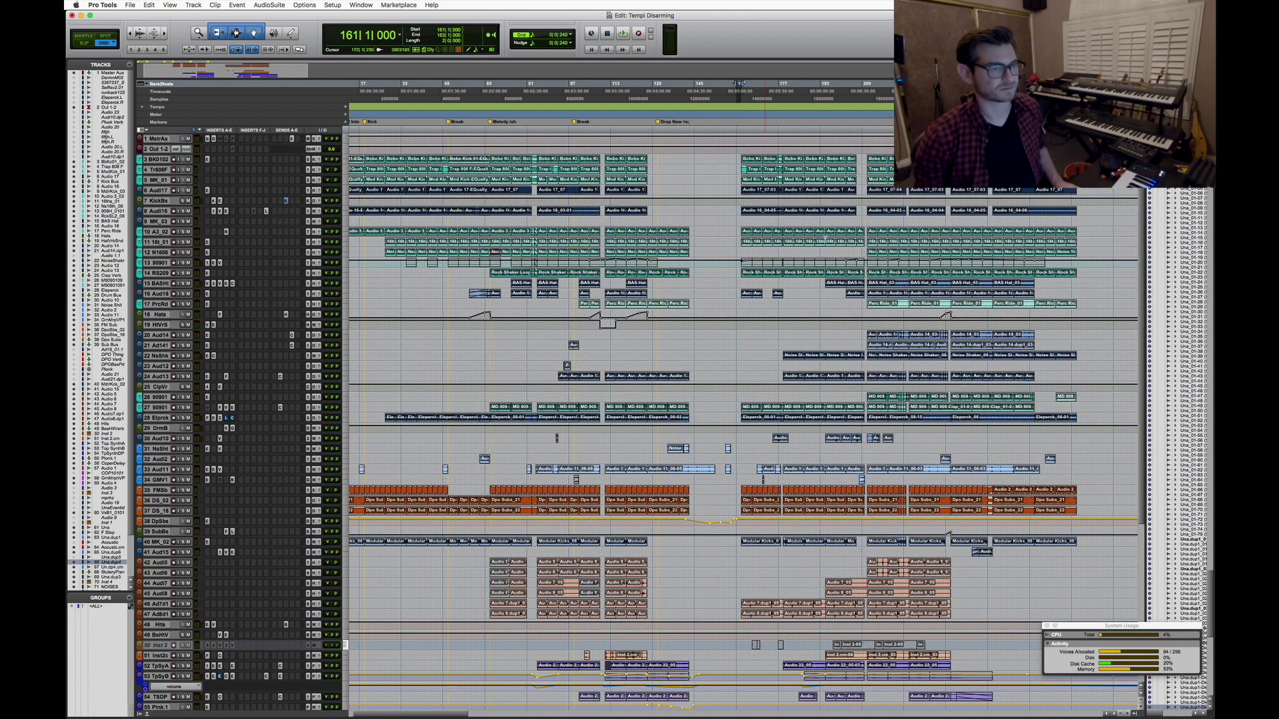
# Place the edit cursor at 226|1|000 and examine the surrounding arrangement up close
pyautogui.click(907, 151)
pyautogui.press('t')
pyautogui.press('t')
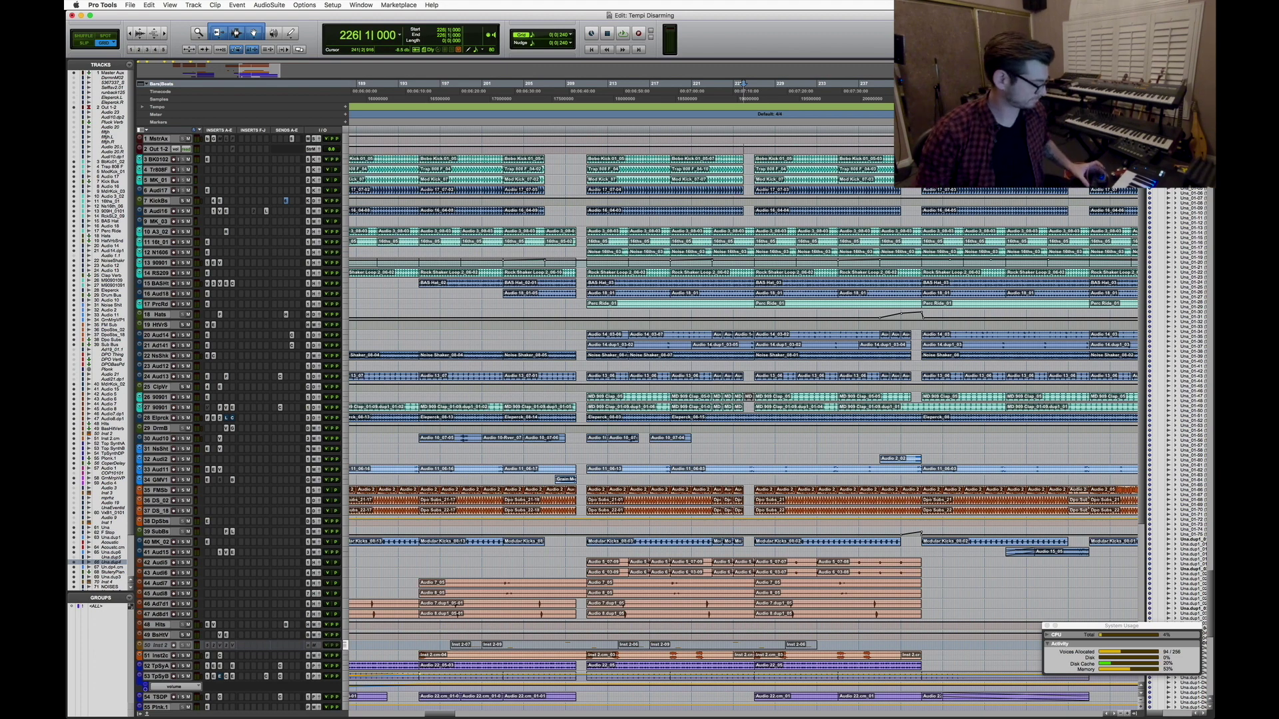
# Reduce all tracks to micro height to show the whole session, and place the edit cursor at 216|2|480
pyautogui.scroll(-2, 744, 84)
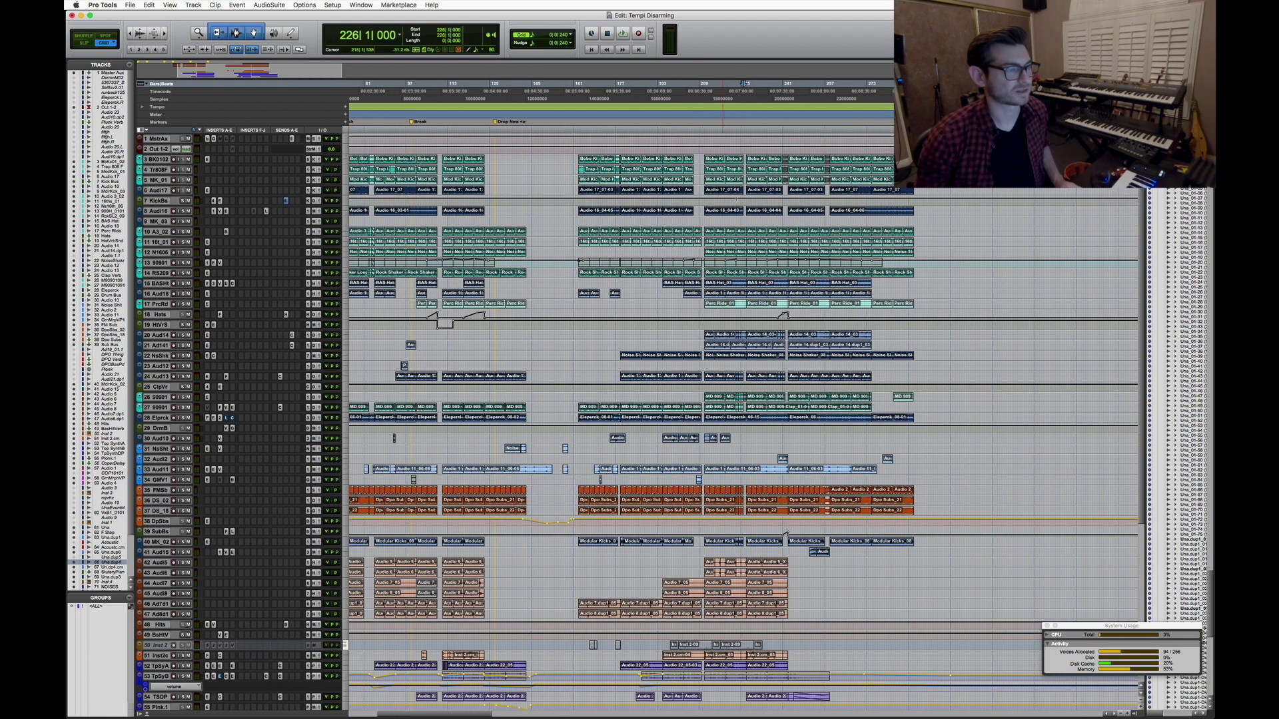
pyautogui.keyDown('alt'); pyautogui.click(349, 263); pyautogui.keyUp('alt')
pyautogui.keyDown('alt'); pyautogui.click(352, 259); pyautogui.keyUp('alt')
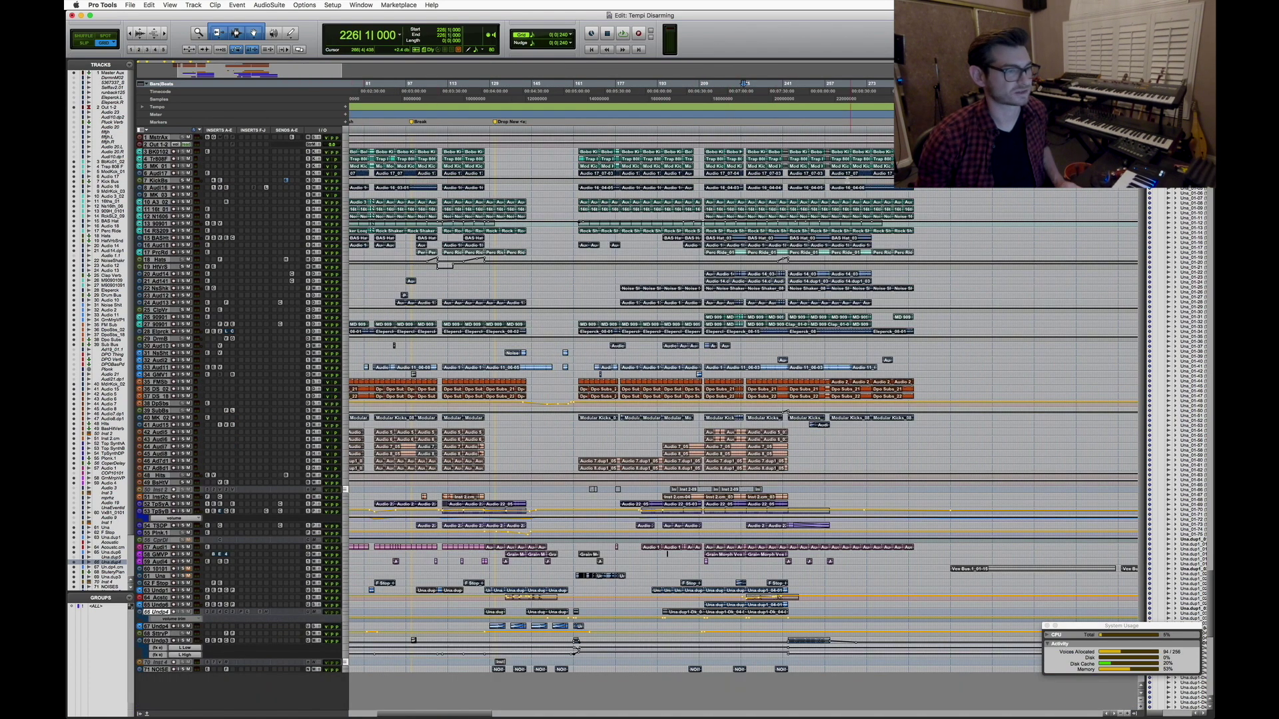
pyautogui.scroll(-1, 732, 234)
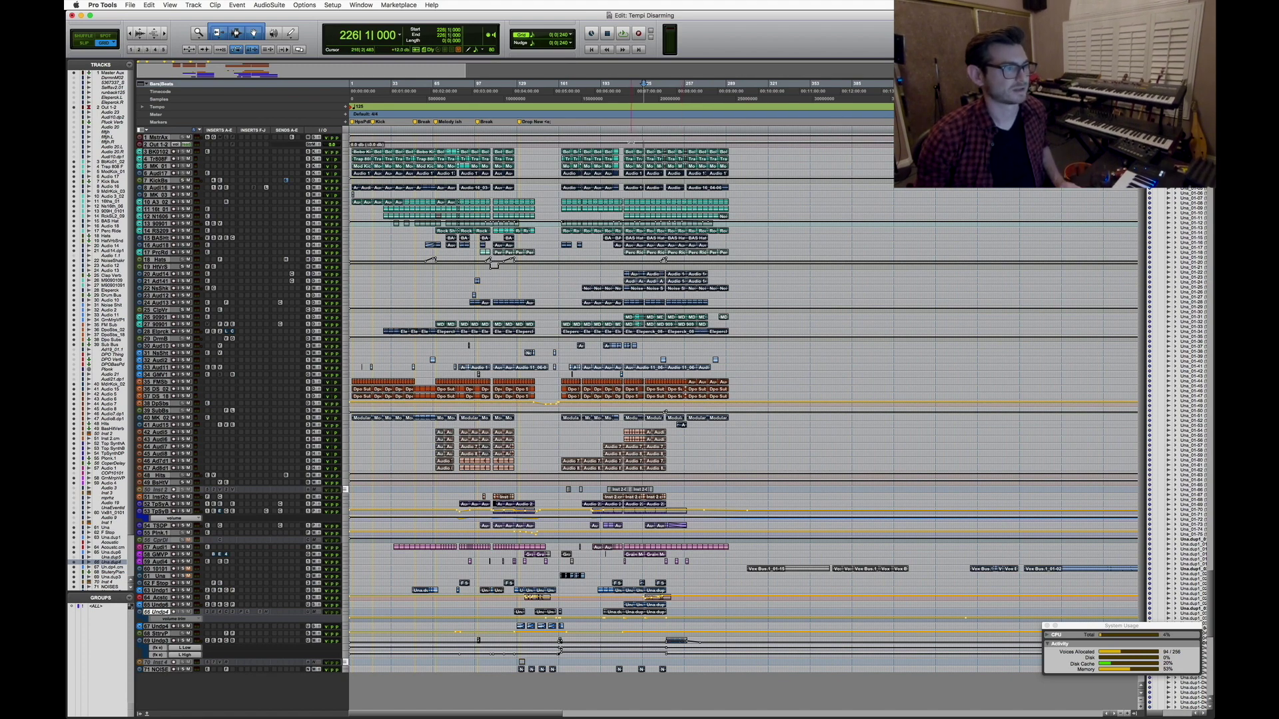
pyautogui.click(631, 143)
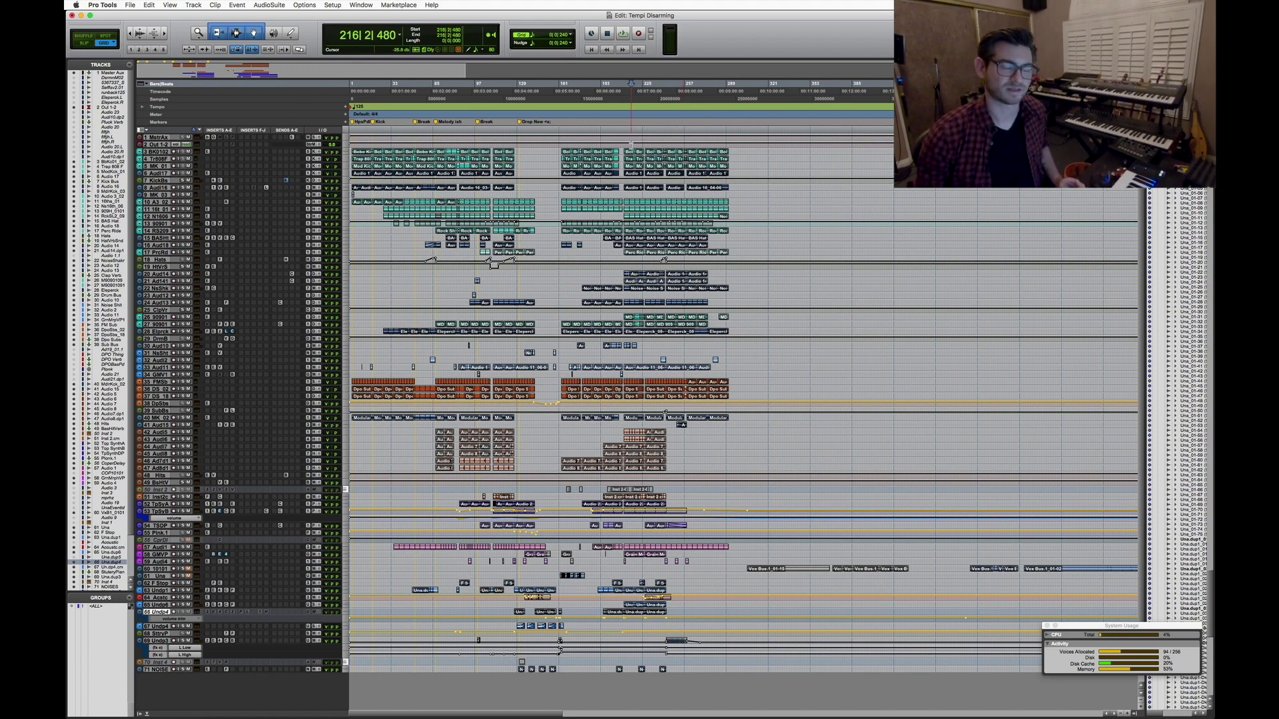